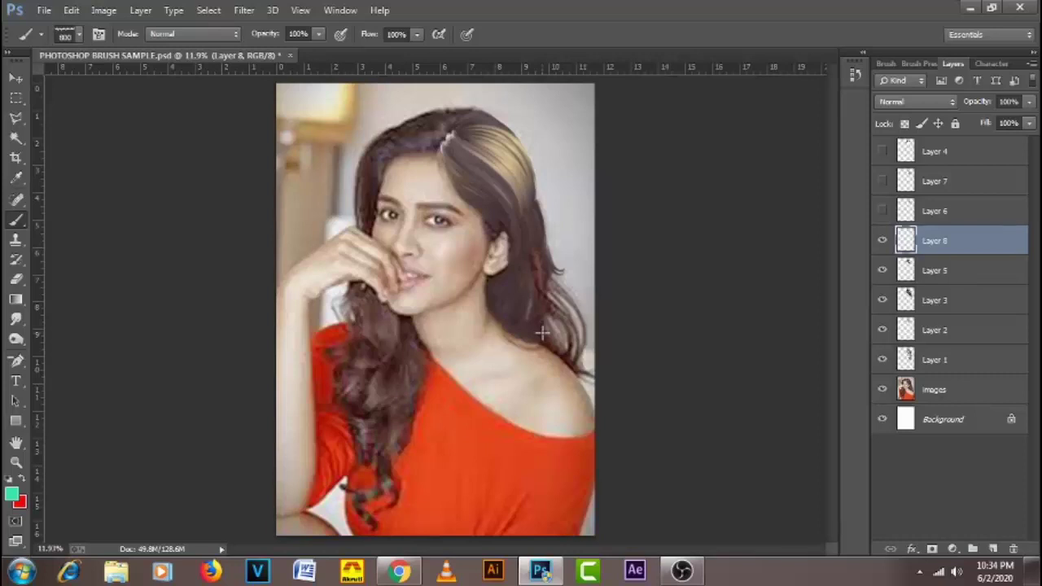
- Activate the Move tool and open the RK - PHOTOSHOP BRUSH folder inside PHOTOSHOP BRUSH SALE on drive G: in Windows Explorer
key(Caps_Lock)
click(15, 78)
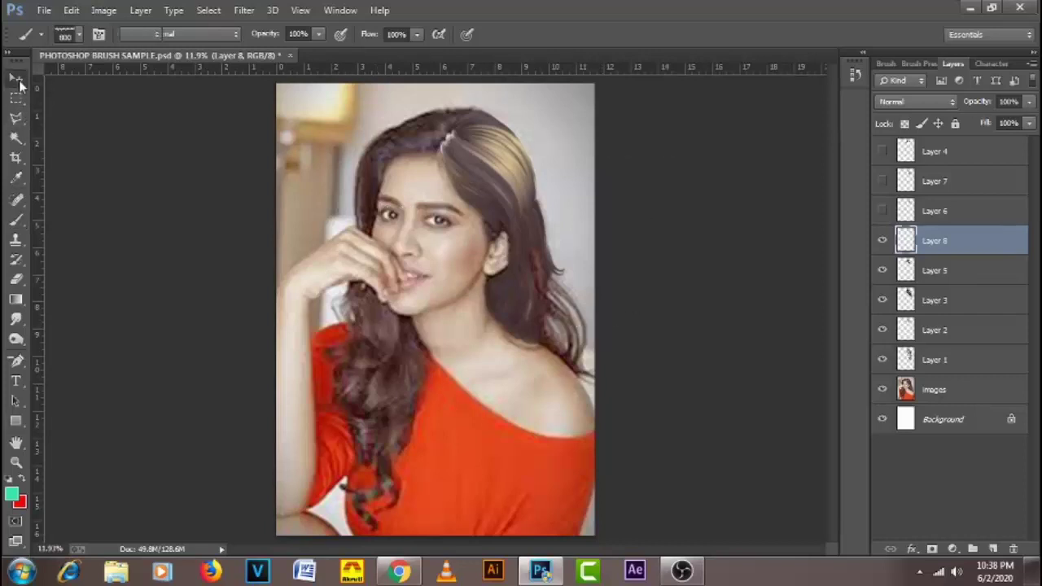
click(115, 574)
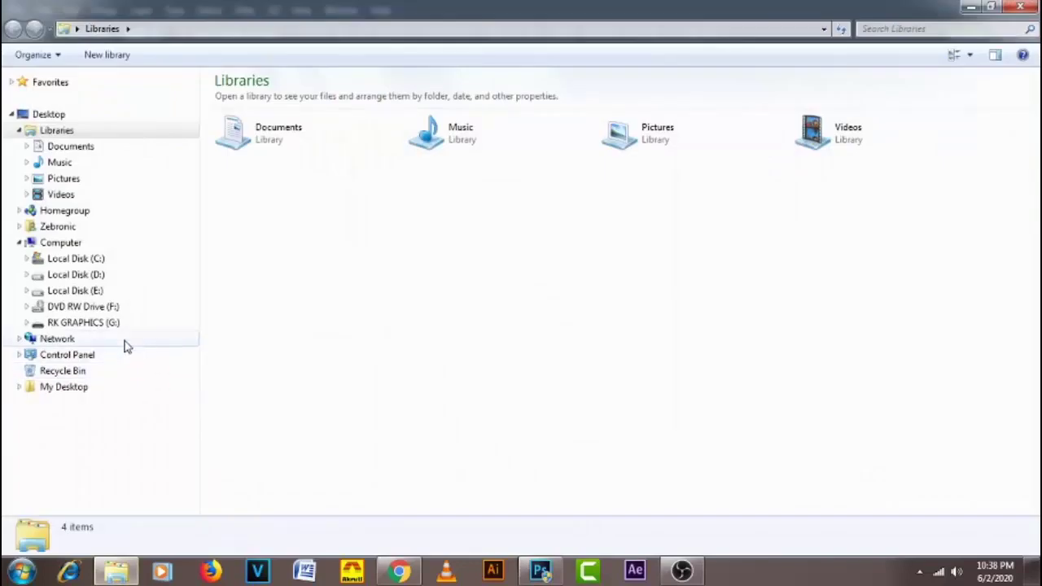
click(123, 325)
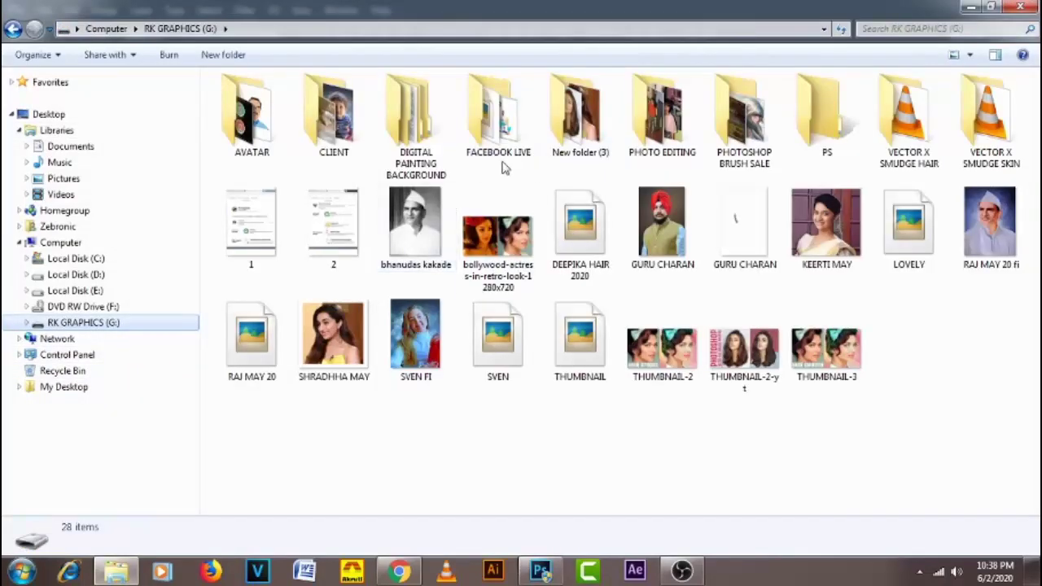
double_click(742, 123)
double_click(331, 158)
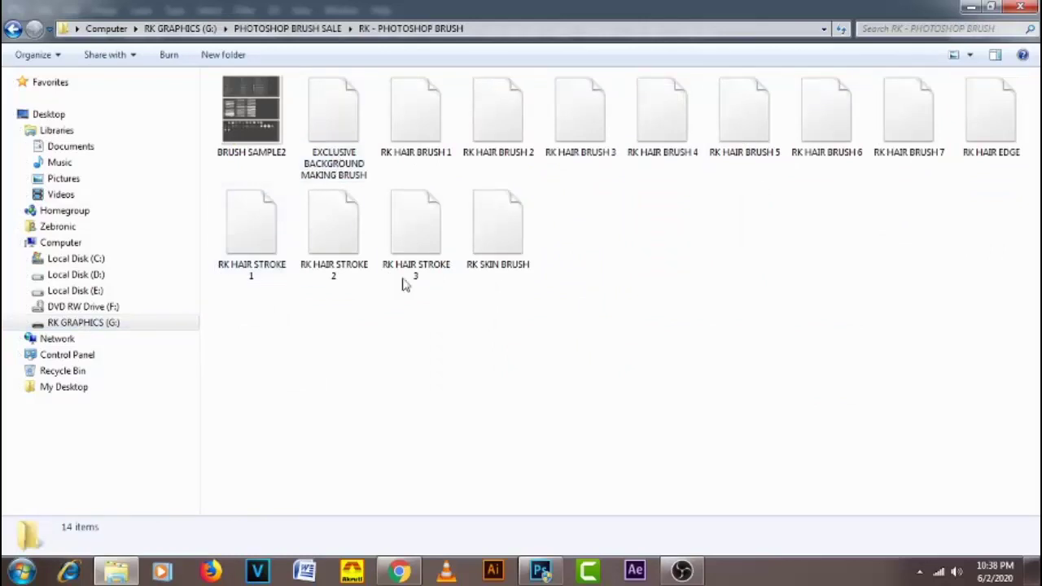
- Look over the brush files in the folder, including EXCLUSIVE BACKGROUND MAKING BRUSH, and return to Photoshop
key(ctrl+a)
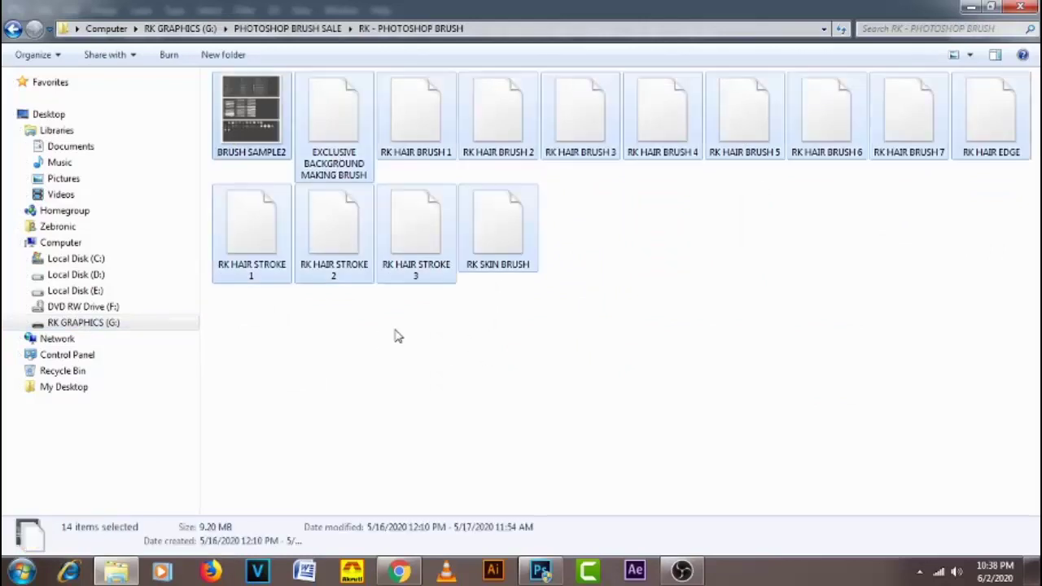
click(365, 323)
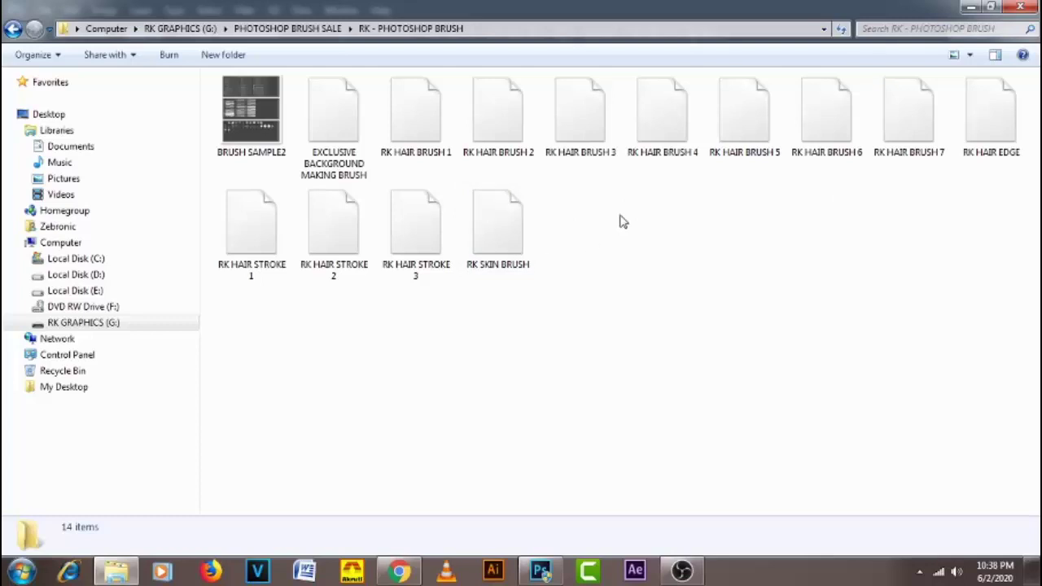
click(331, 138)
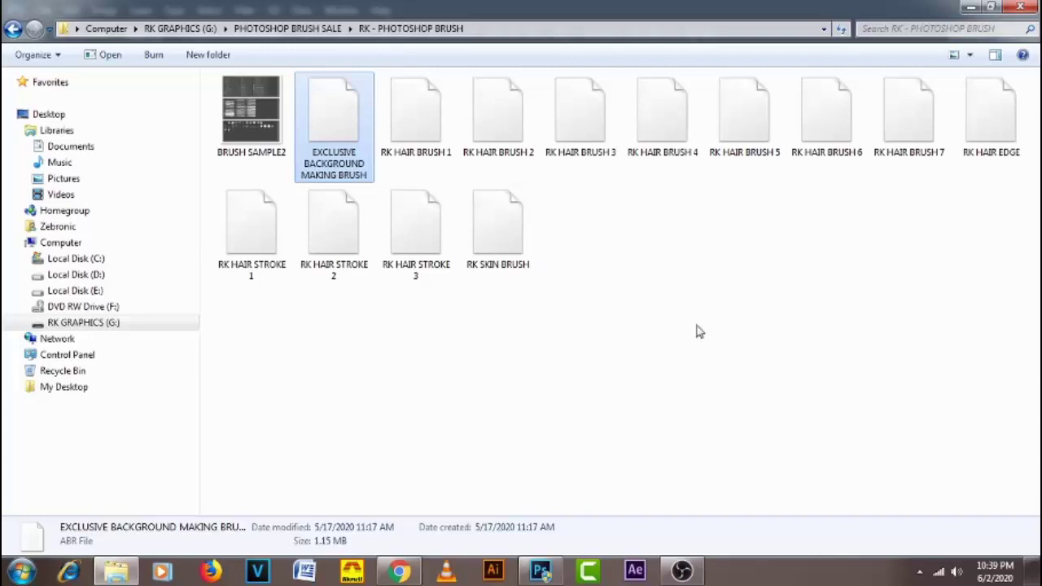
click(970, 6)
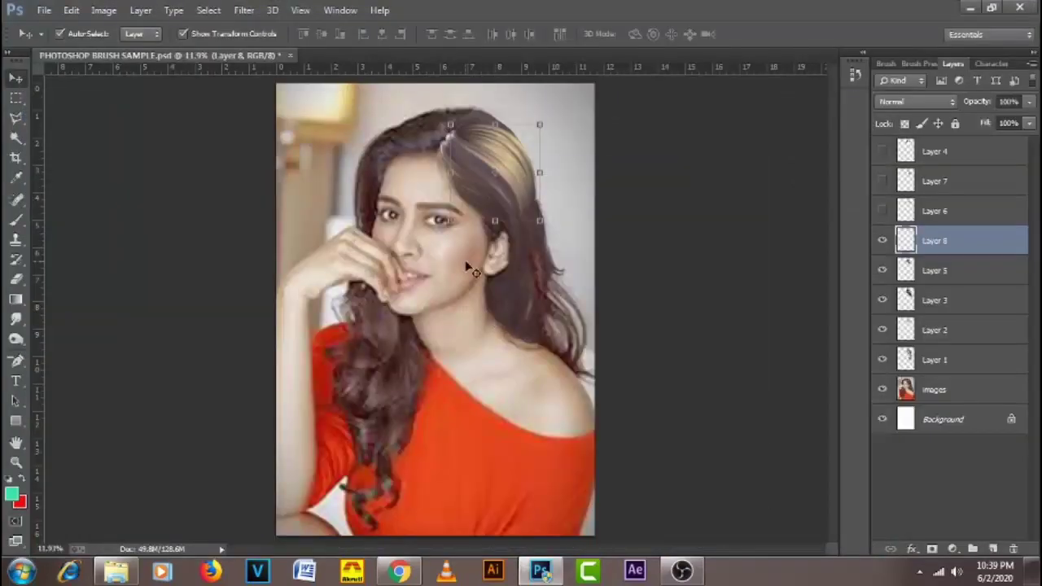
- Deselect the current layer and hide every layer except the images photo layer
click(635, 235)
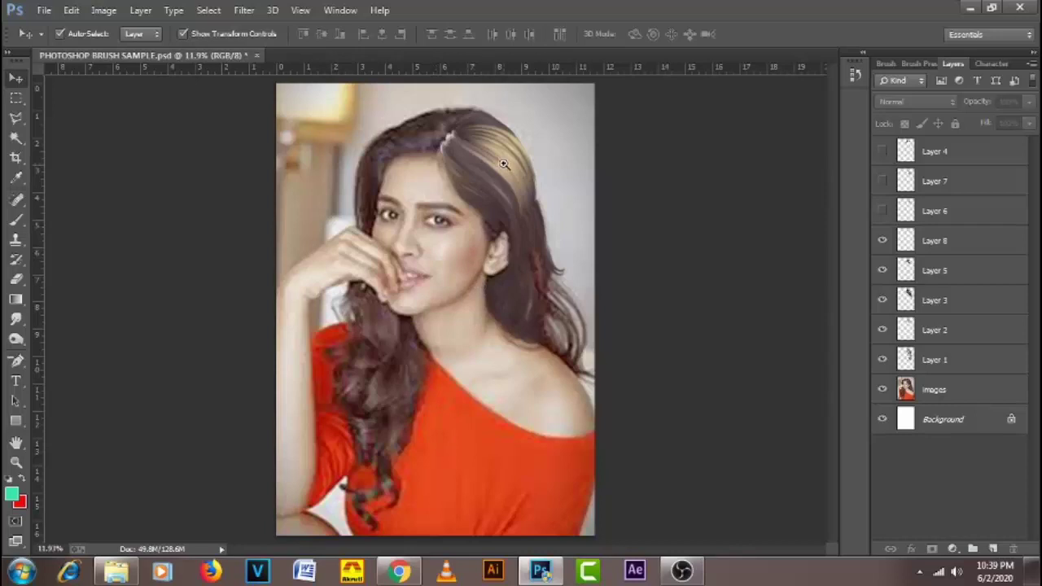
scroll(505, 167, up, 3)
scroll(514, 244, up, 2)
scroll(500, 298, up, 1)
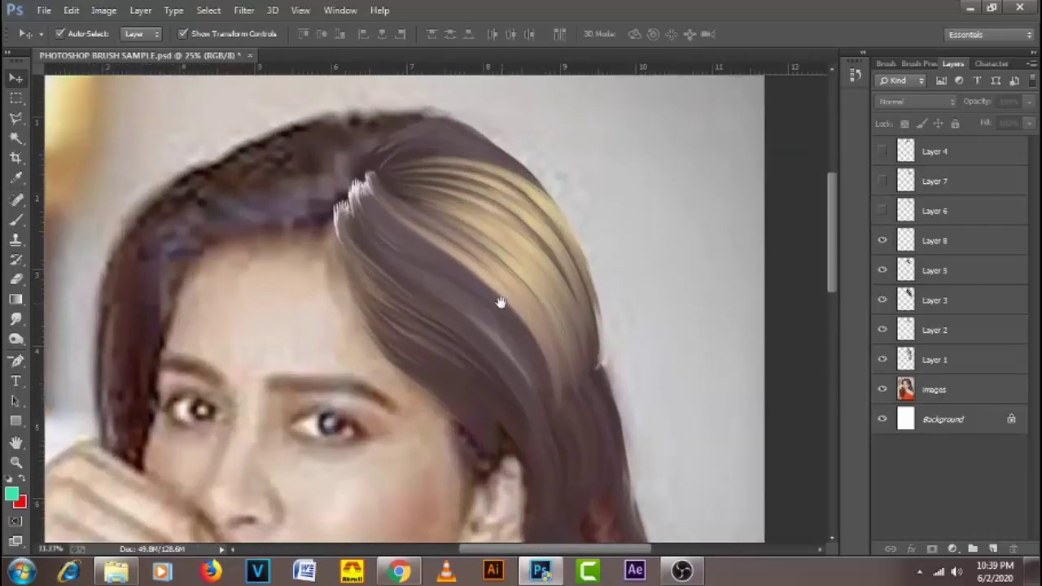
scroll(531, 271, down, 1)
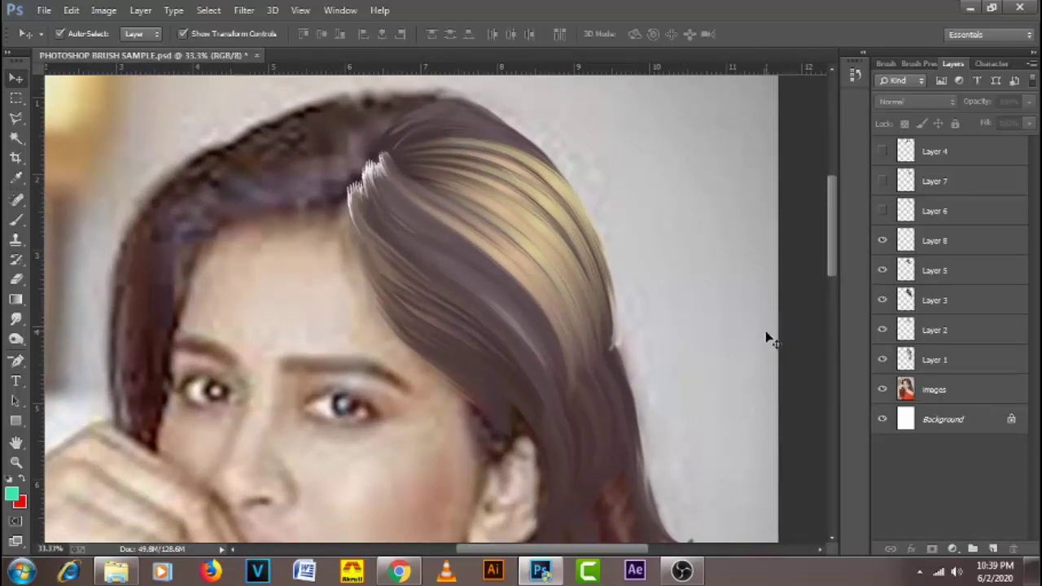
alt+click(883, 390)
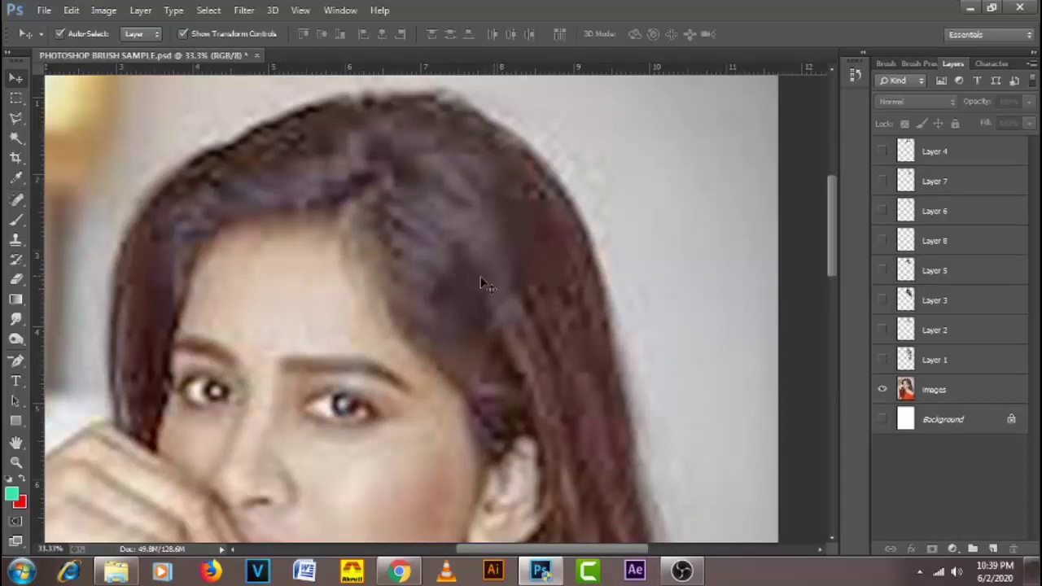
- Show Layer 1, Layer 2, Layer 3, Layer 5 and Layer 8 one after another to review how the hair painting builds up
click(882, 360)
click(882, 330)
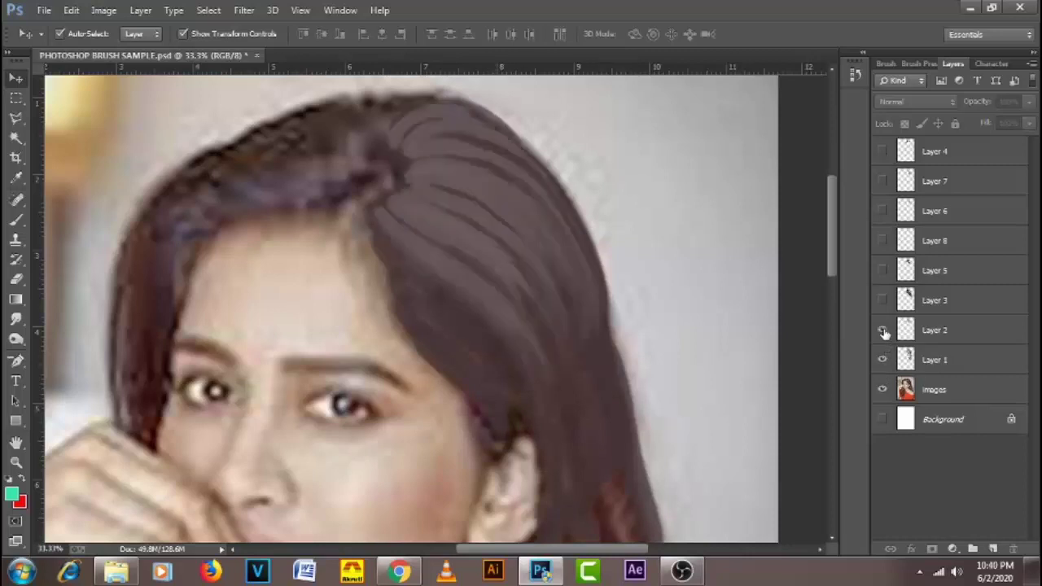
click(882, 300)
click(882, 271)
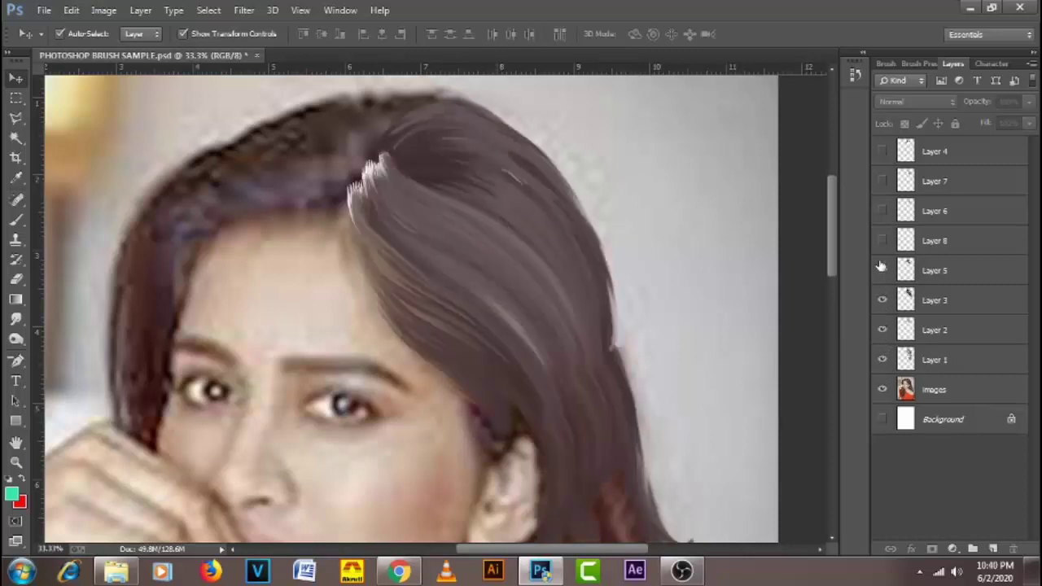
click(884, 241)
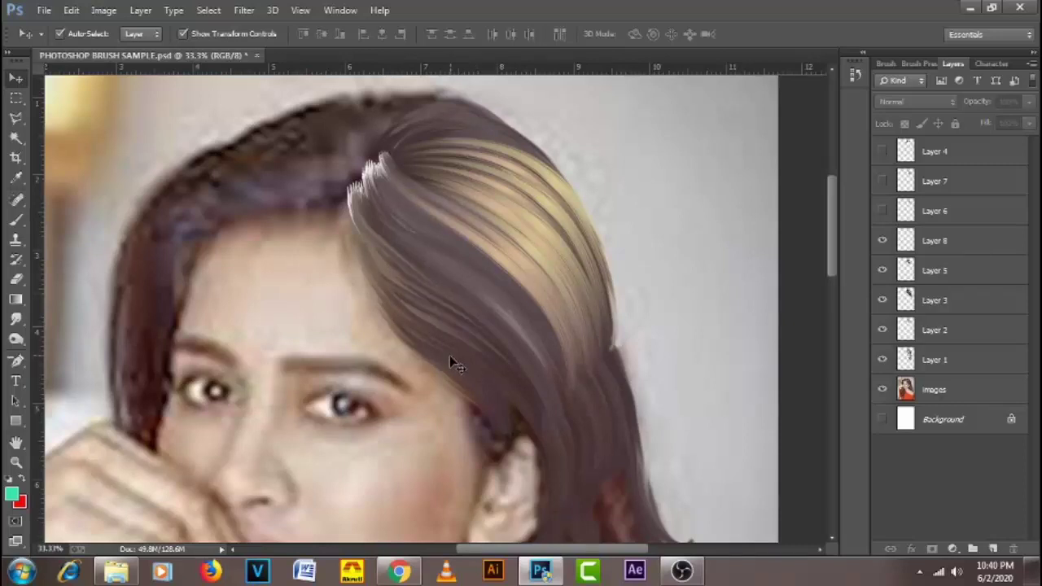
- Delete all the hair painting layers above the images layer, from Layer 1 up to Layer 4
scroll(451, 333, down, 2)
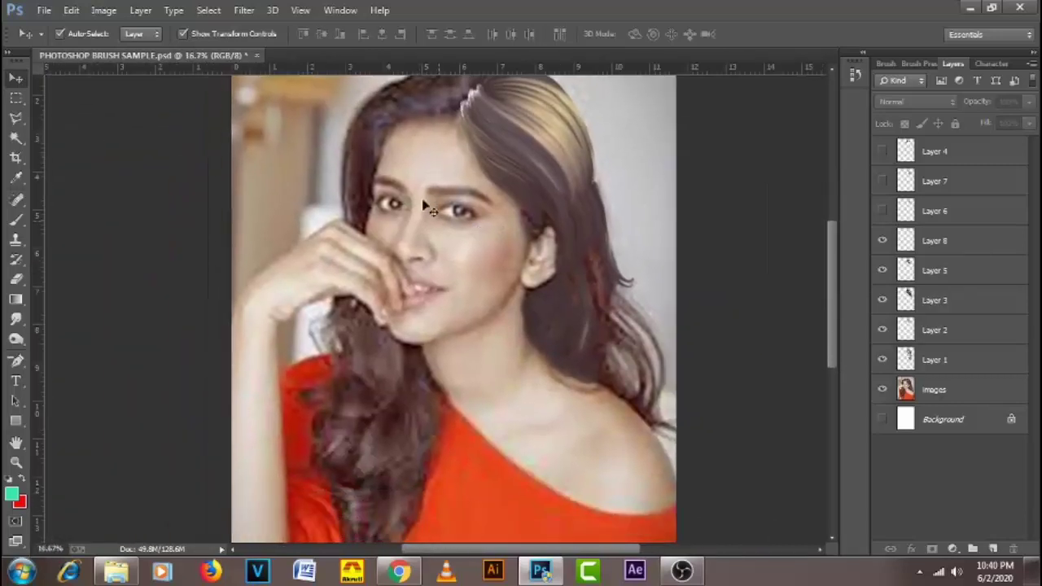
drag(491, 502, 472, 382)
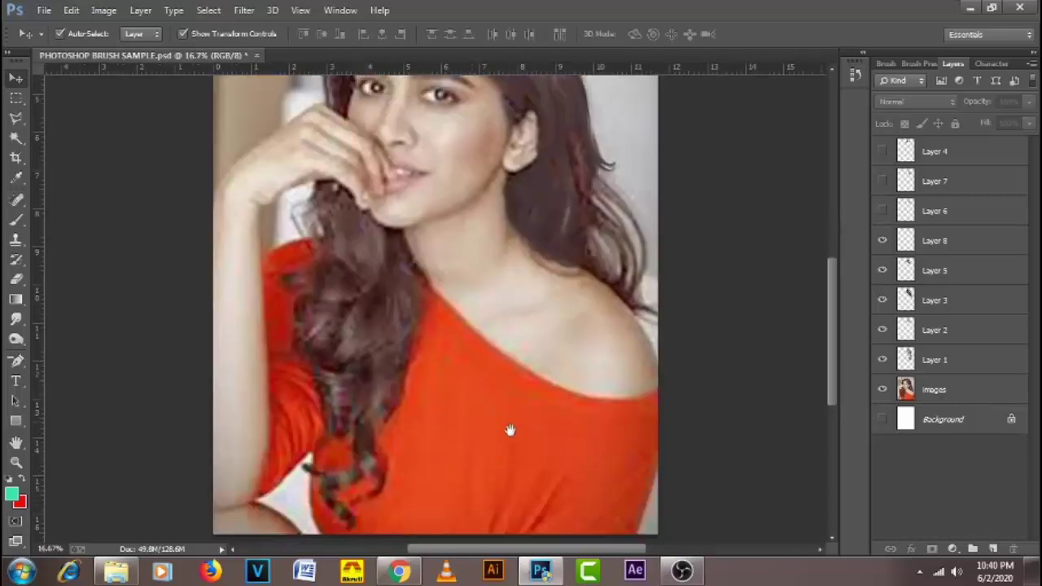
scroll(495, 368, down, 2)
scroll(565, 319, up, 5)
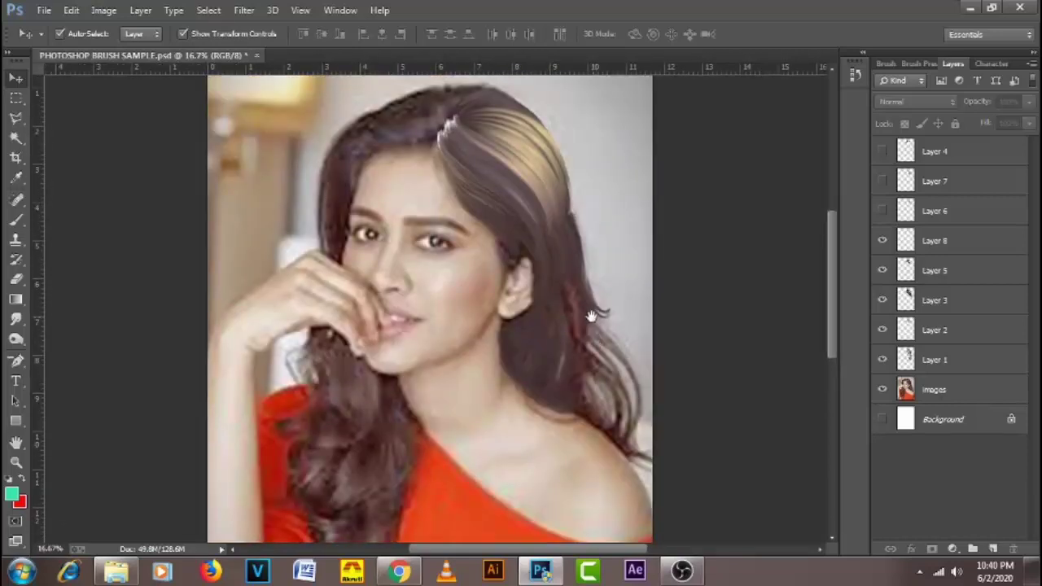
click(981, 367)
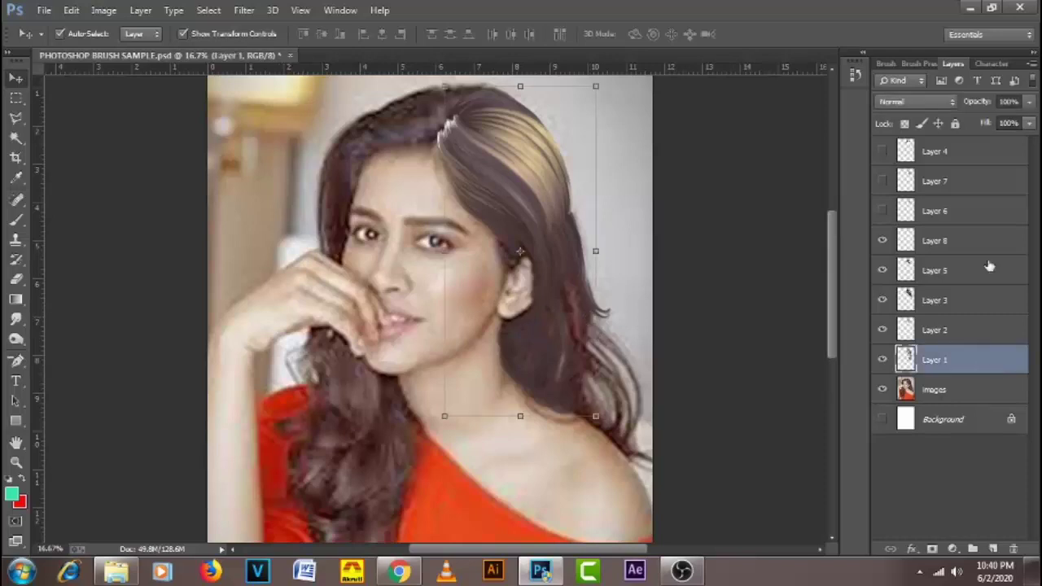
shift+click(963, 162)
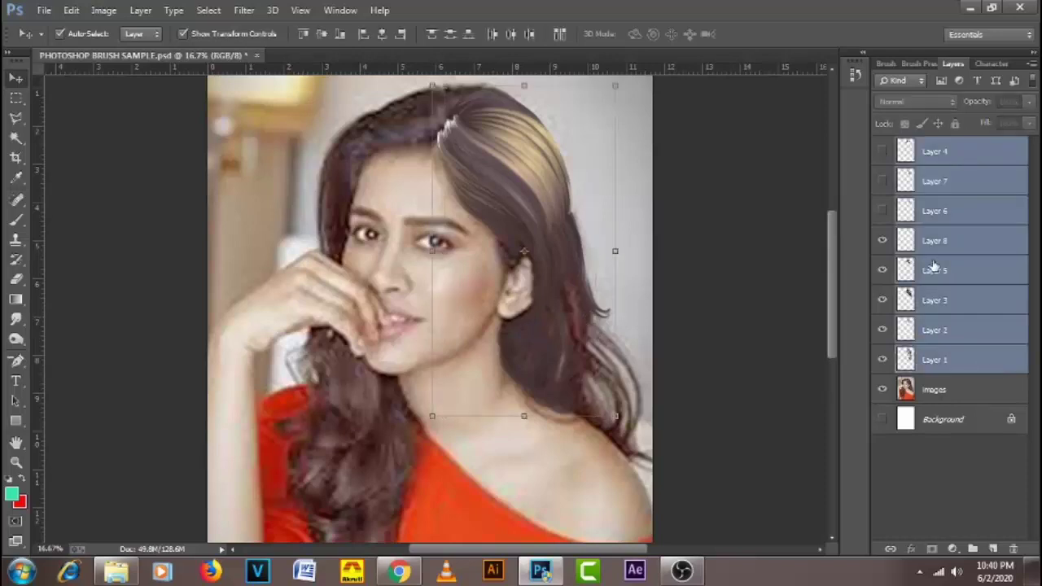
key(Delete)
- Activate the Smudge tool and replace its current brush set with the RK HAIR BRUSH 1 file
drag(428, 360, 454, 330)
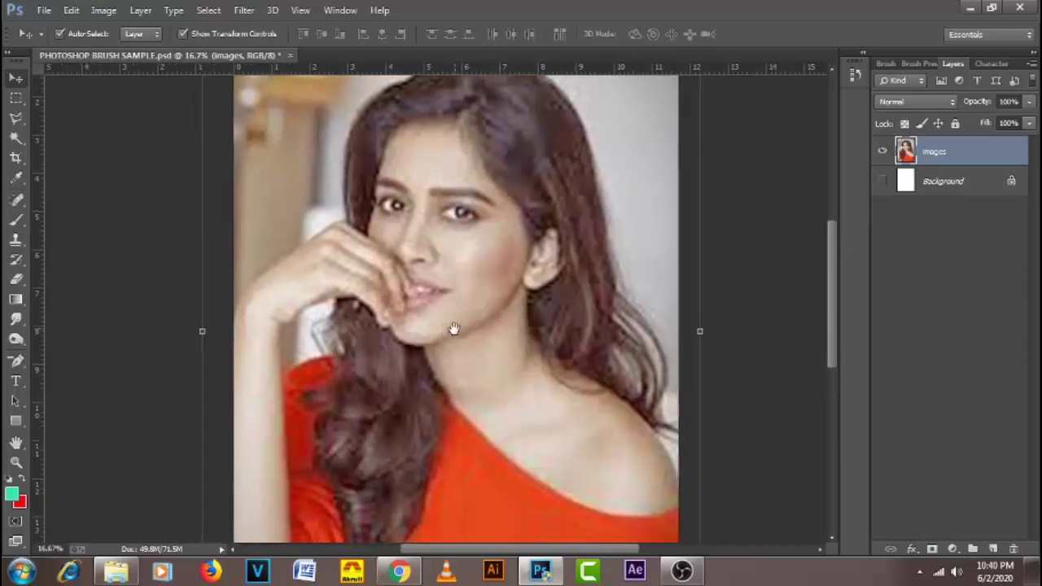
drag(519, 392, 511, 384)
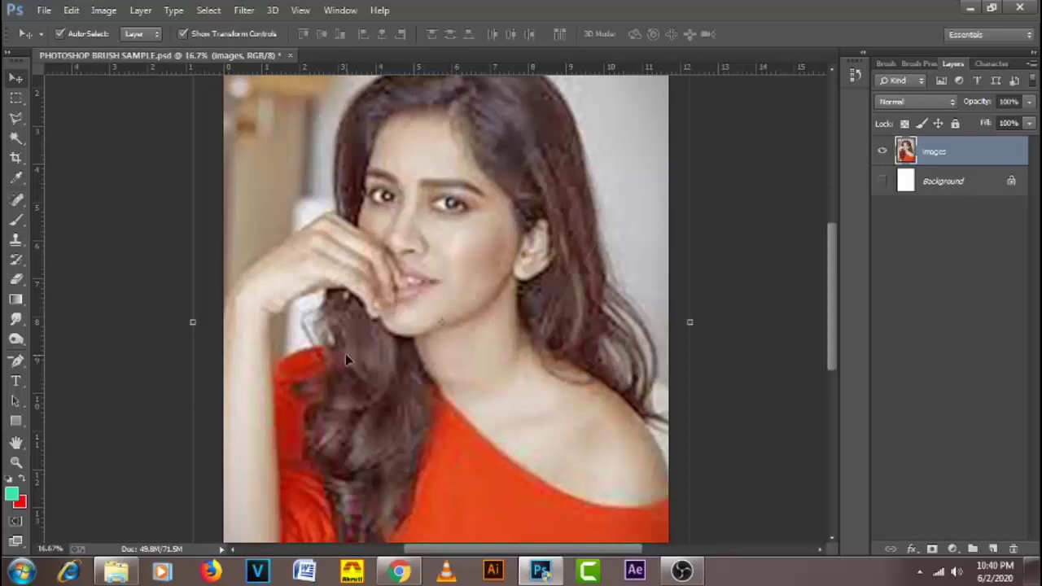
click(16, 319)
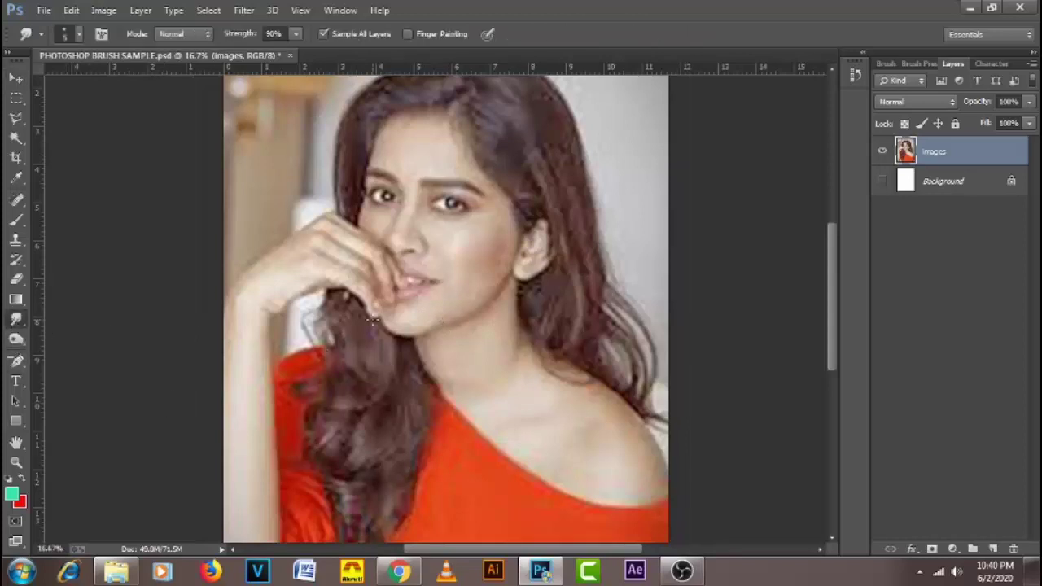
right_click(404, 210)
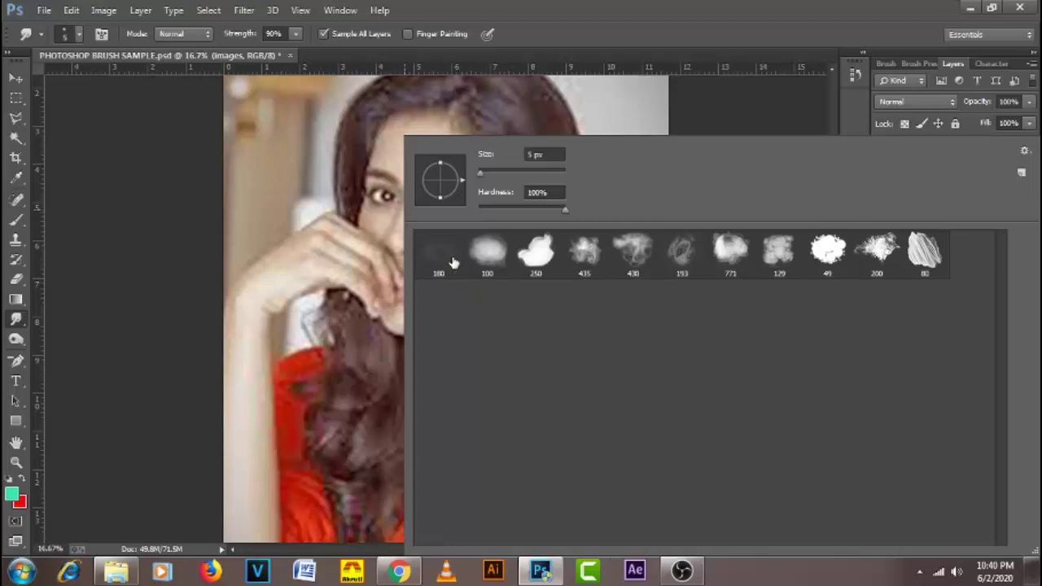
click(1025, 153)
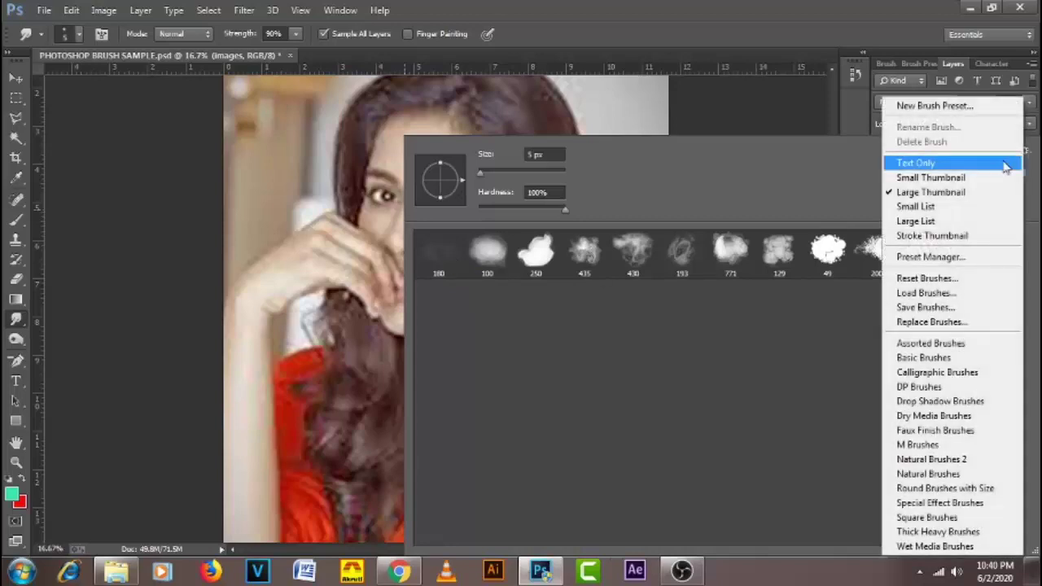
click(953, 321)
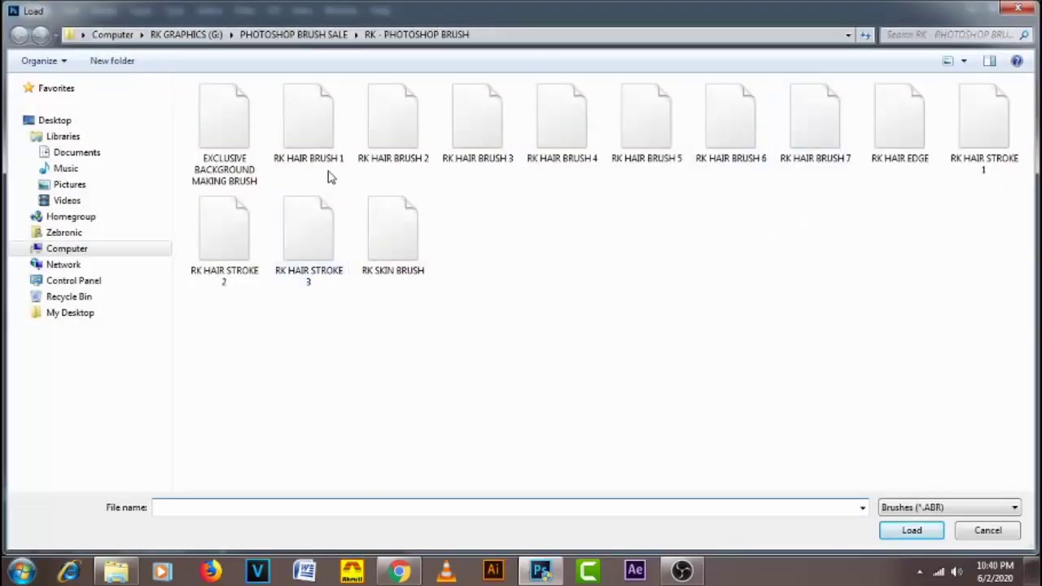
click(317, 140)
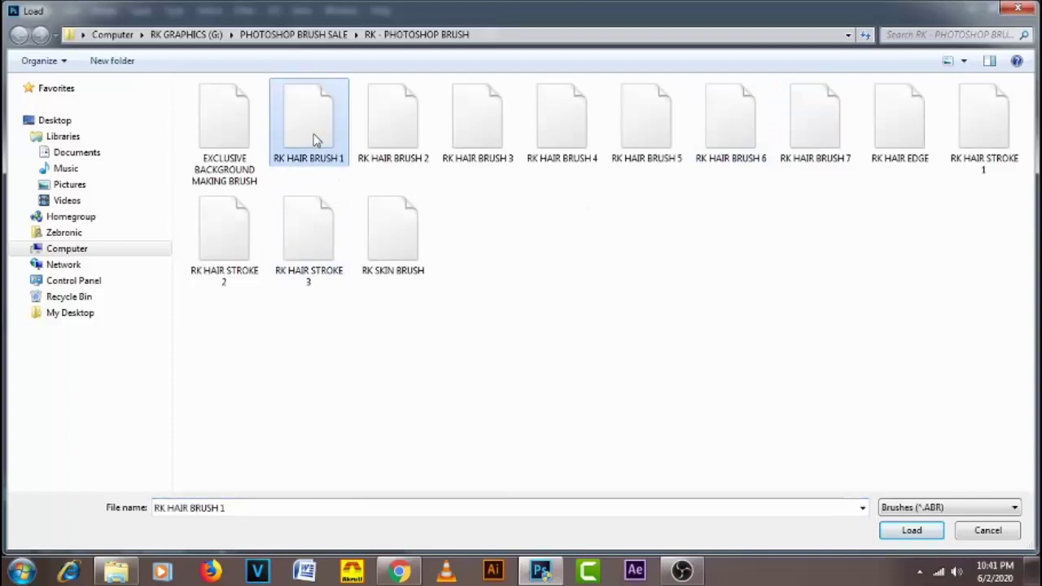
click(909, 533)
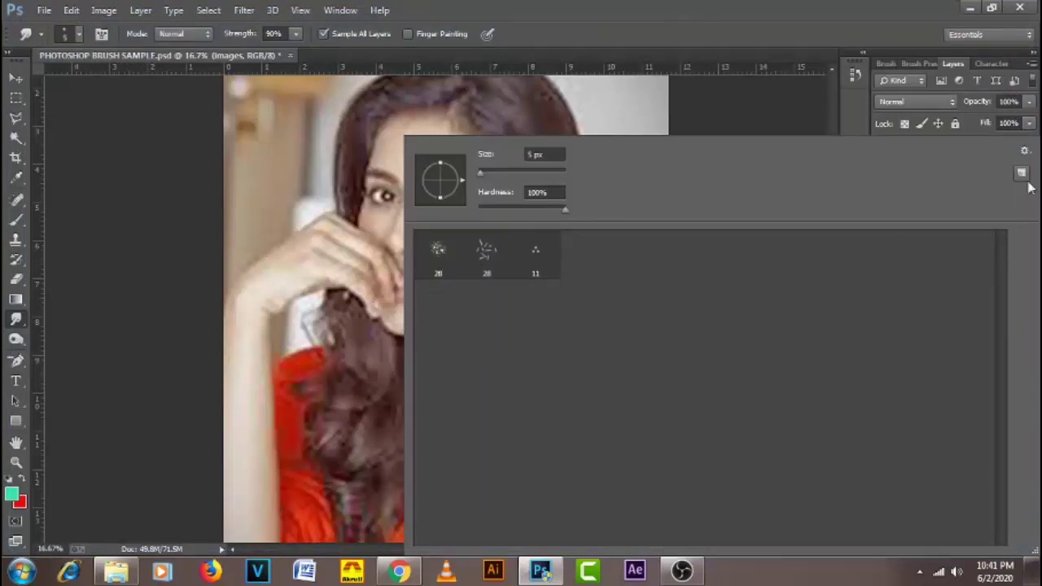
- Load the RK HAIR BRUSH 2 file in addition to the brushes already in the set
click(1025, 151)
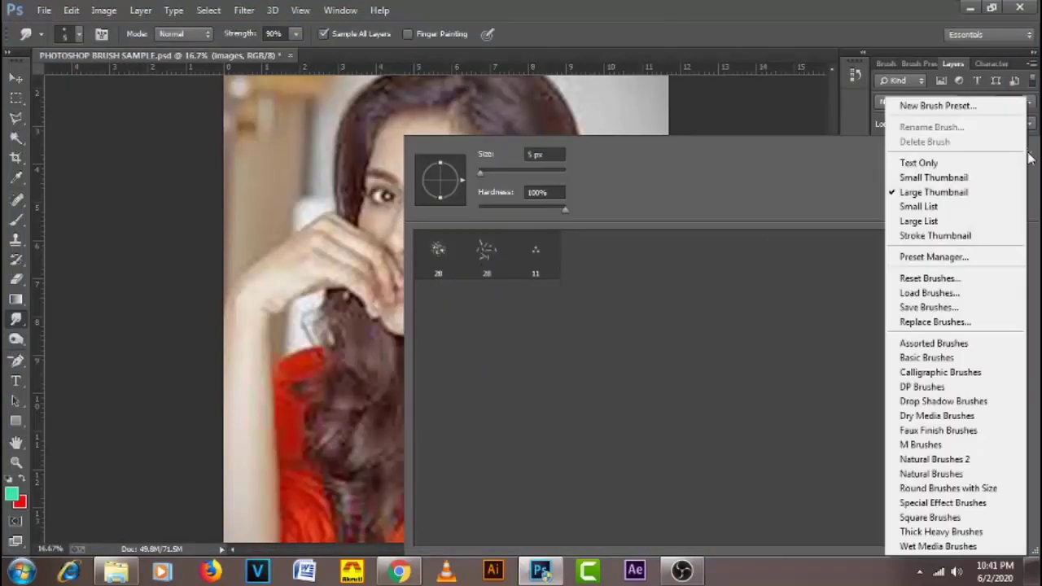
click(936, 293)
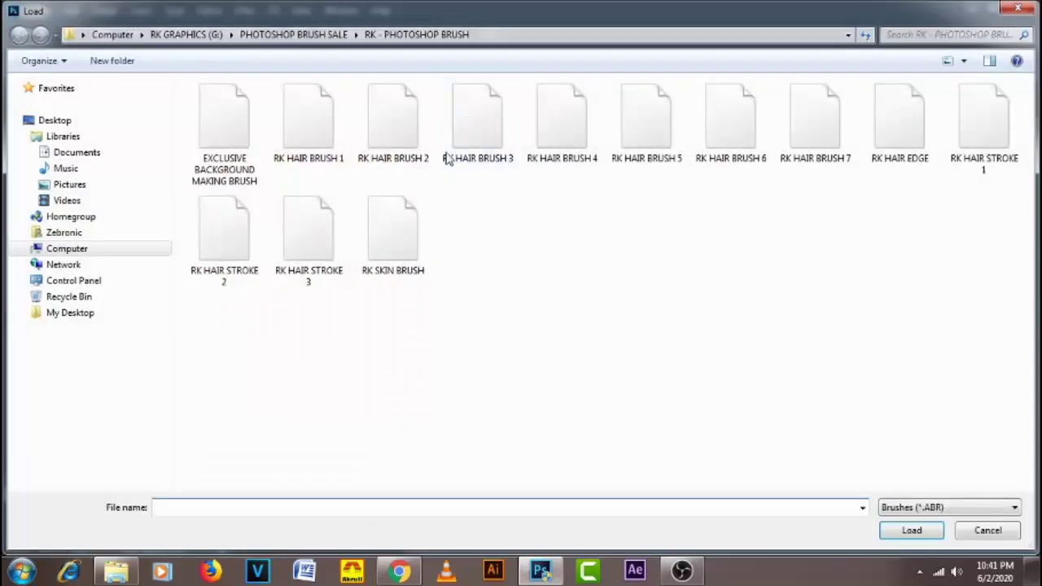
click(398, 139)
click(912, 533)
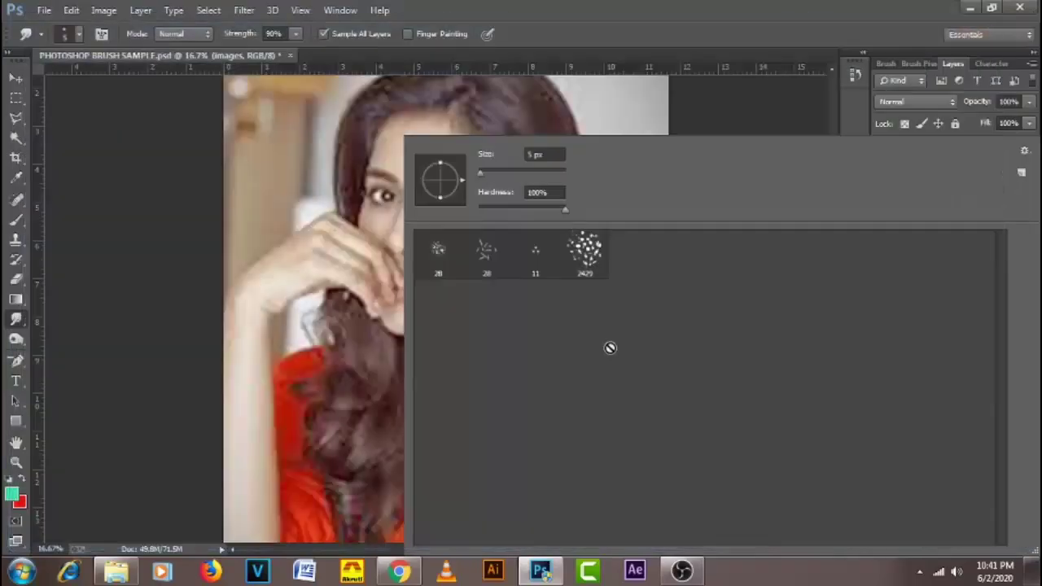
- Load the RK HAIR BRUSH 3 file in addition to the brushes already in the set
click(1026, 153)
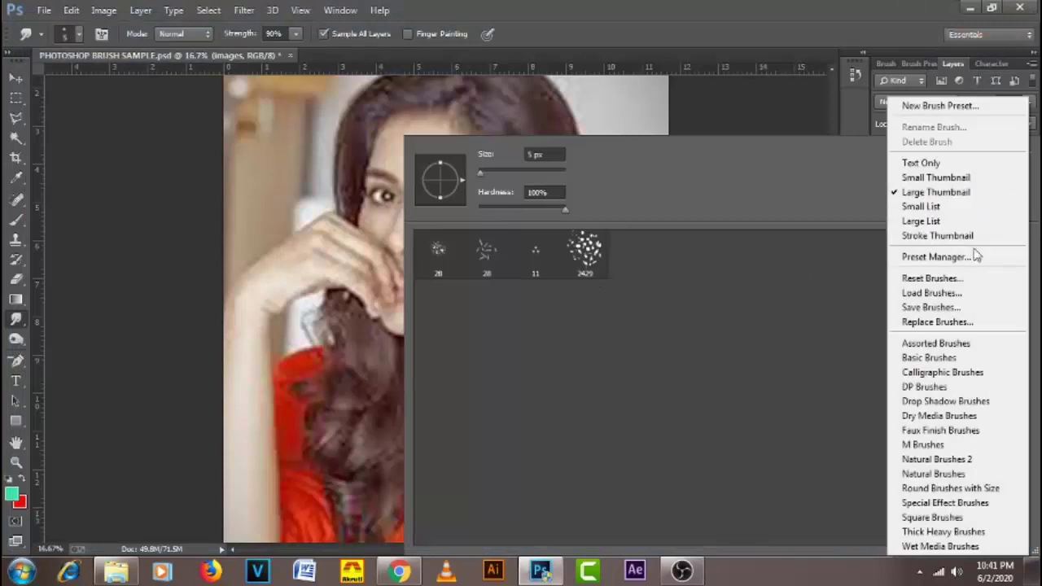
click(968, 293)
click(496, 139)
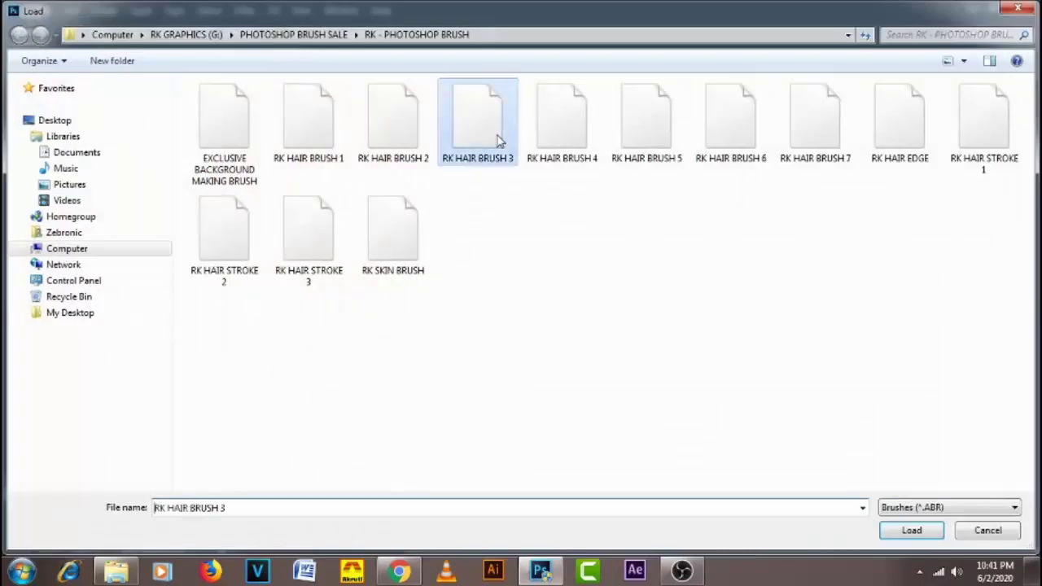
click(927, 533)
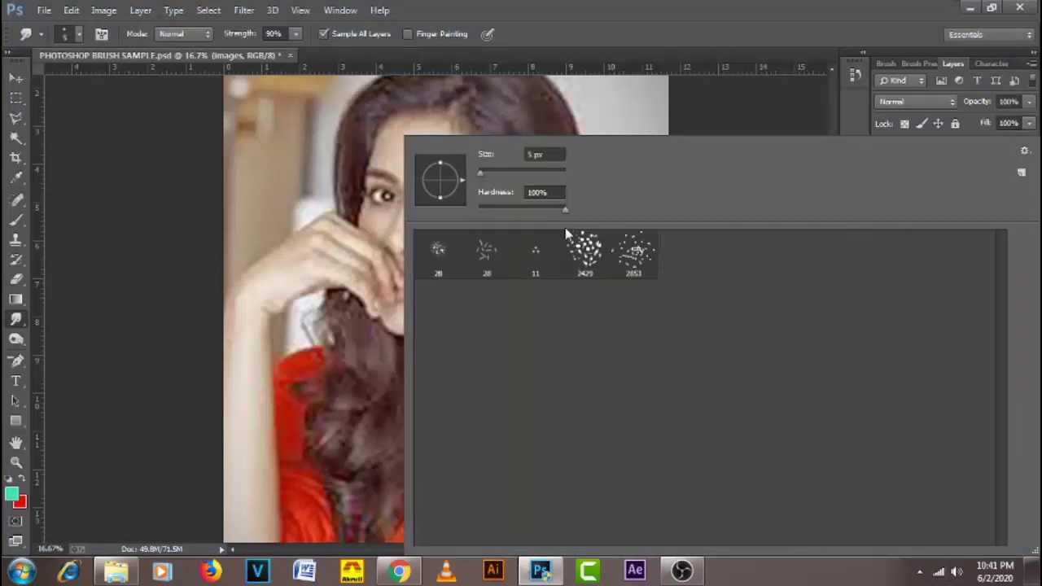
- Load the RK HAIR BRUSH 4 and RK HAIR BRUSH 5 files in addition to the brushes already in the set
click(1026, 157)
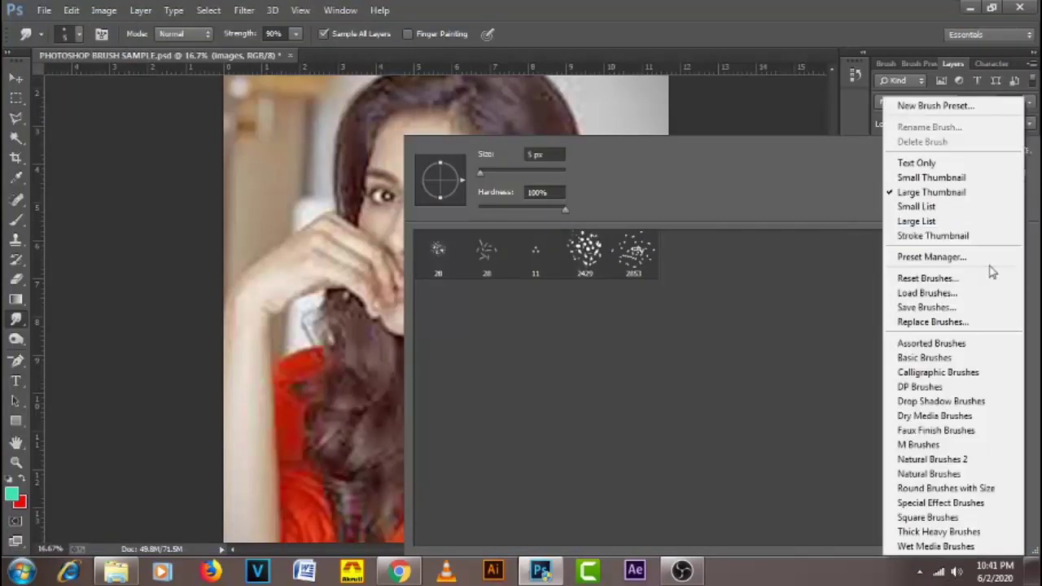
click(981, 293)
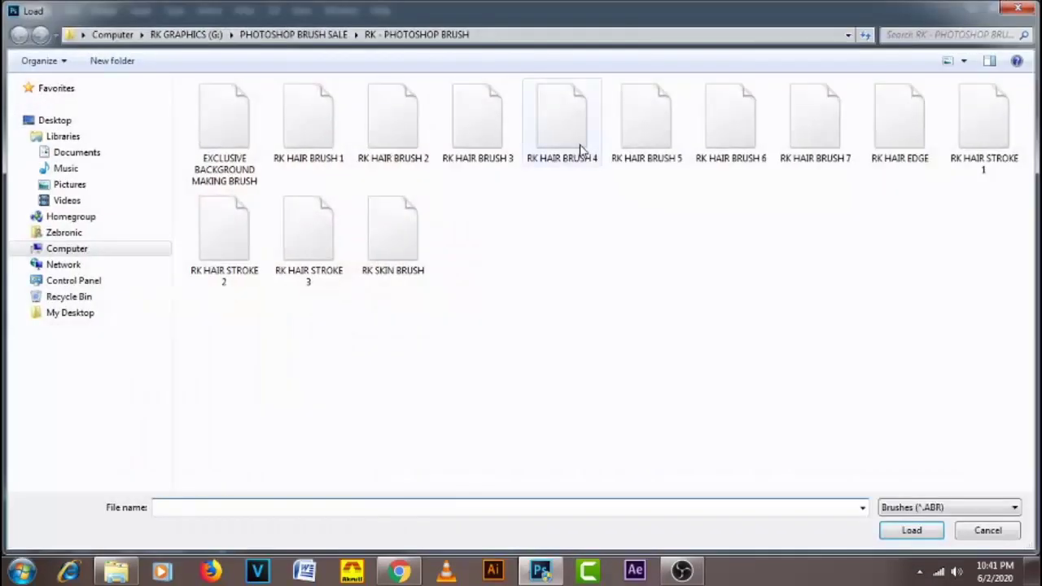
double_click(570, 134)
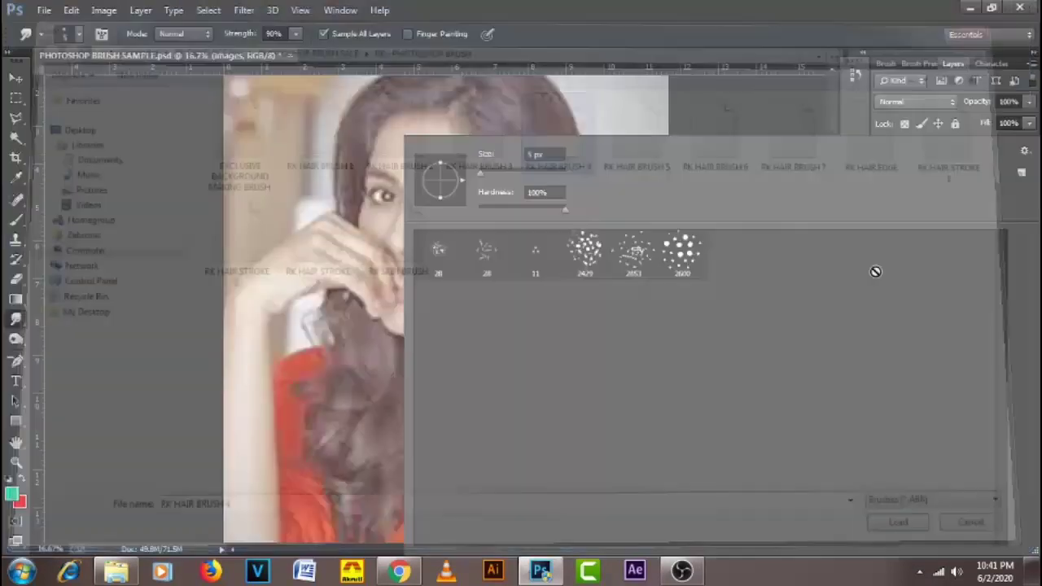
click(1033, 161)
click(977, 293)
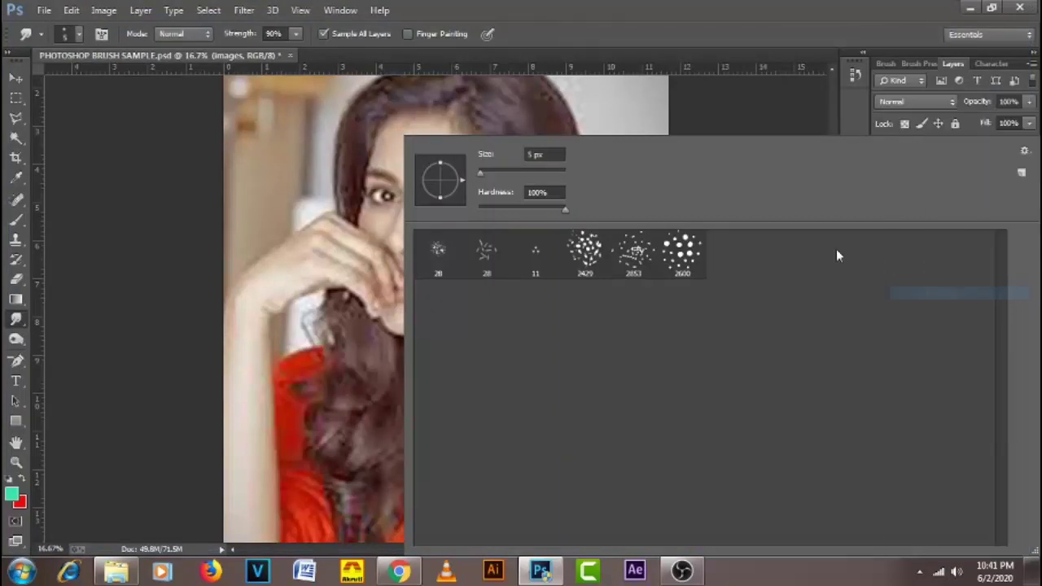
click(670, 151)
double_click(670, 148)
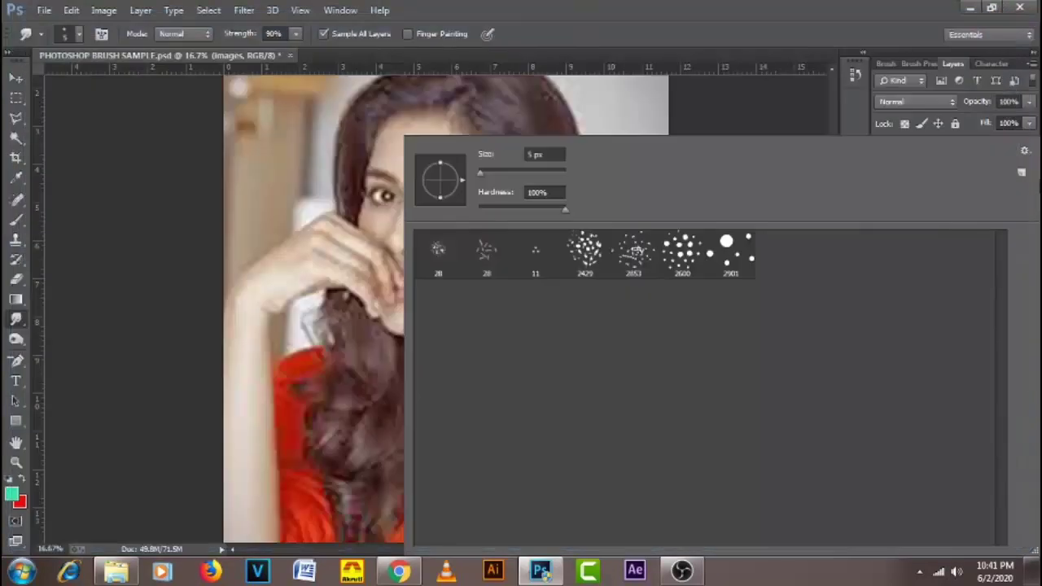
- Load the RK HAIR BRUSH 6 and RK HAIR BRUSH 7 files in addition to the current brushes
click(1025, 155)
click(948, 291)
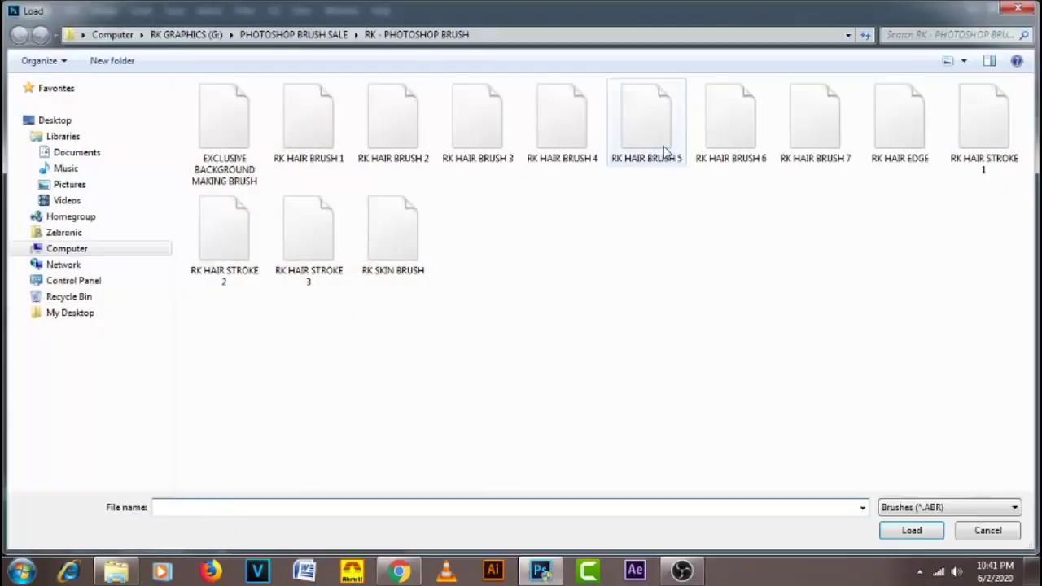
double_click(750, 137)
click(1026, 154)
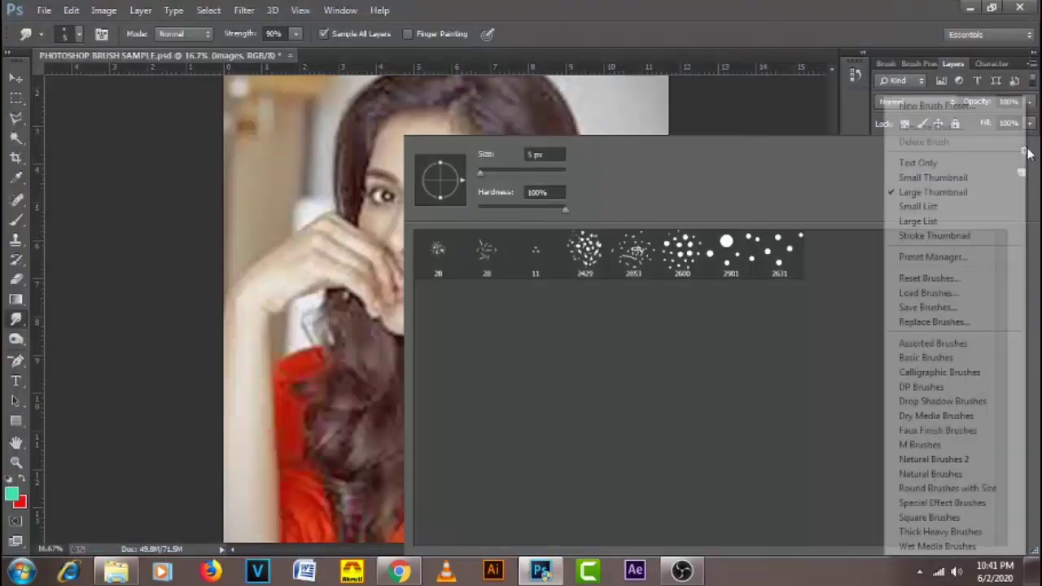
click(979, 294)
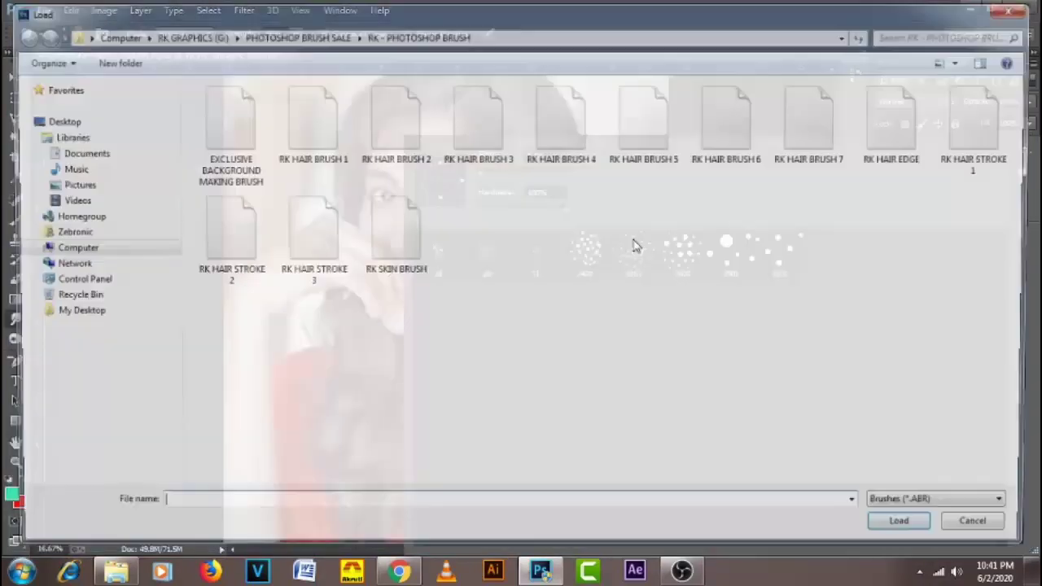
double_click(833, 138)
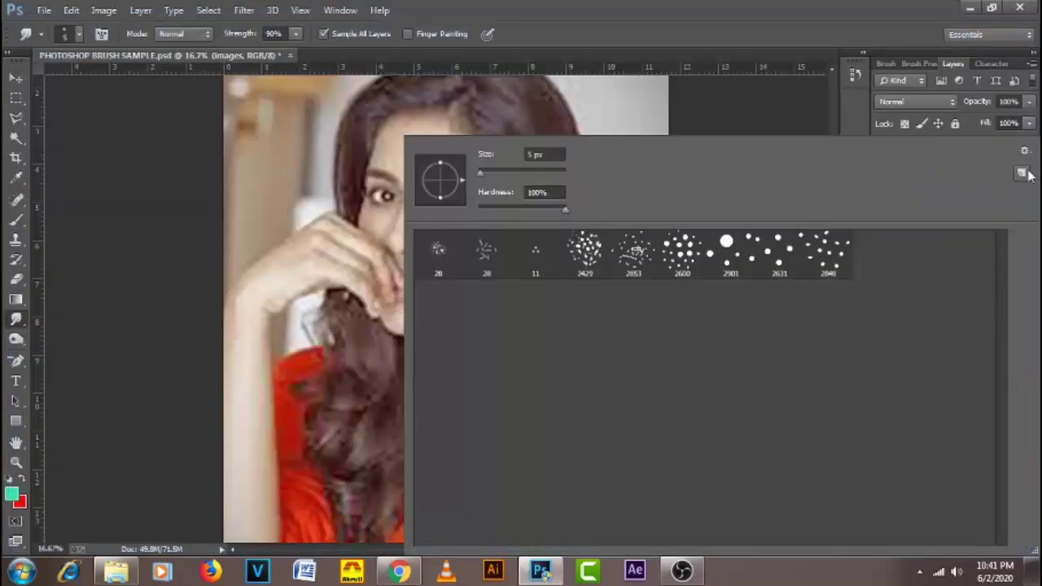
- Load the RK HAIR EDGE and RK HAIR STROKE 1 files in addition to the current brushes
click(1025, 151)
click(972, 295)
double_click(914, 135)
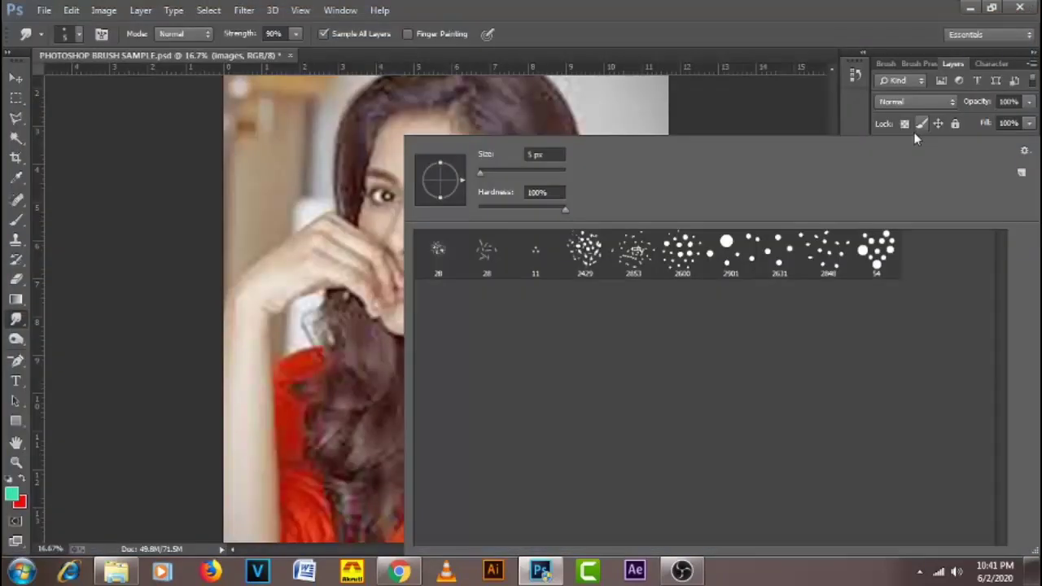
click(1025, 153)
click(970, 295)
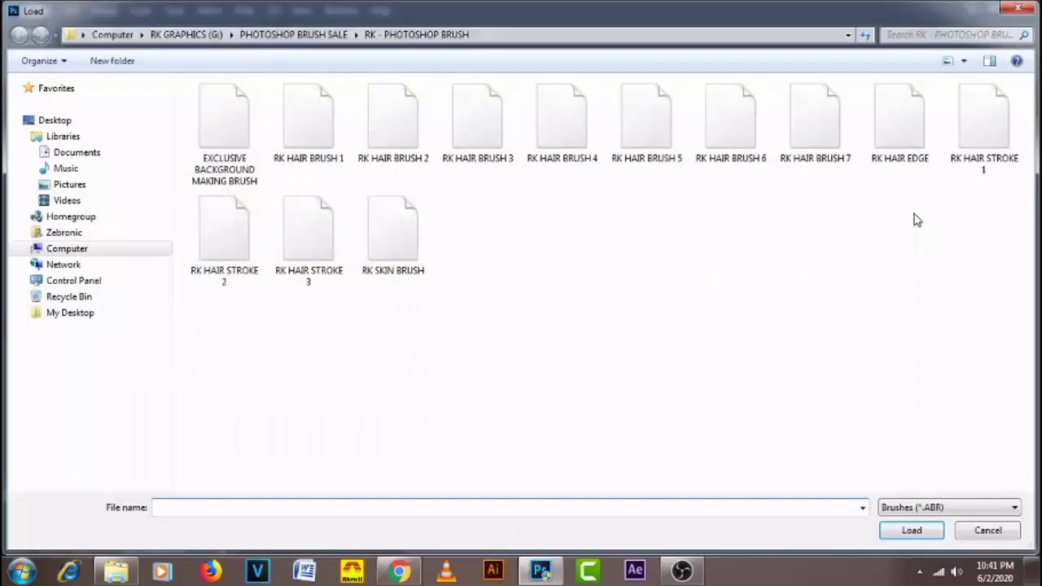
double_click(984, 126)
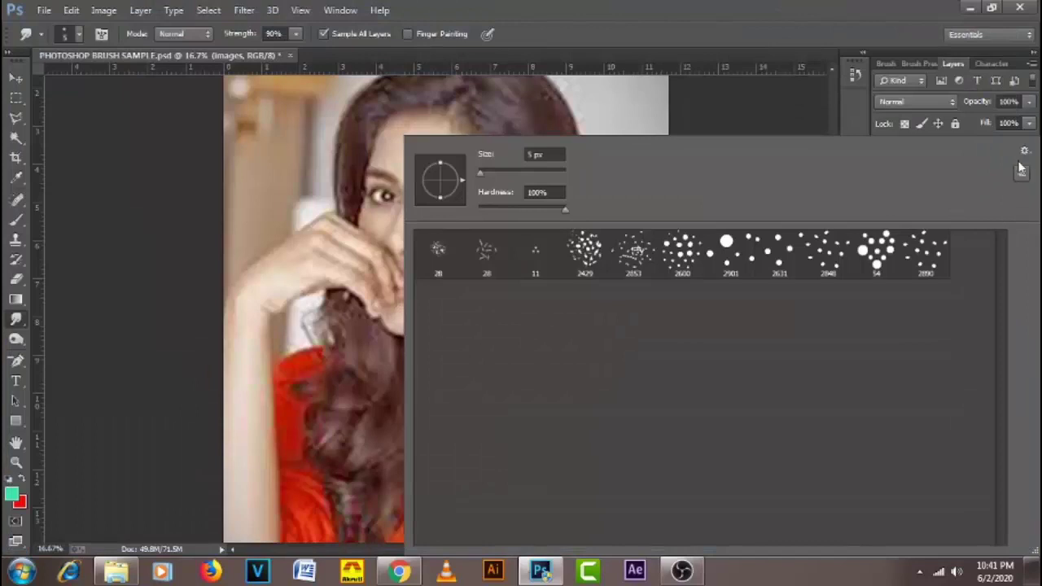
- Load the RK HAIR STROKE 2 and RK HAIR STROKE 3 files in addition to the current brushes
click(1025, 152)
click(977, 295)
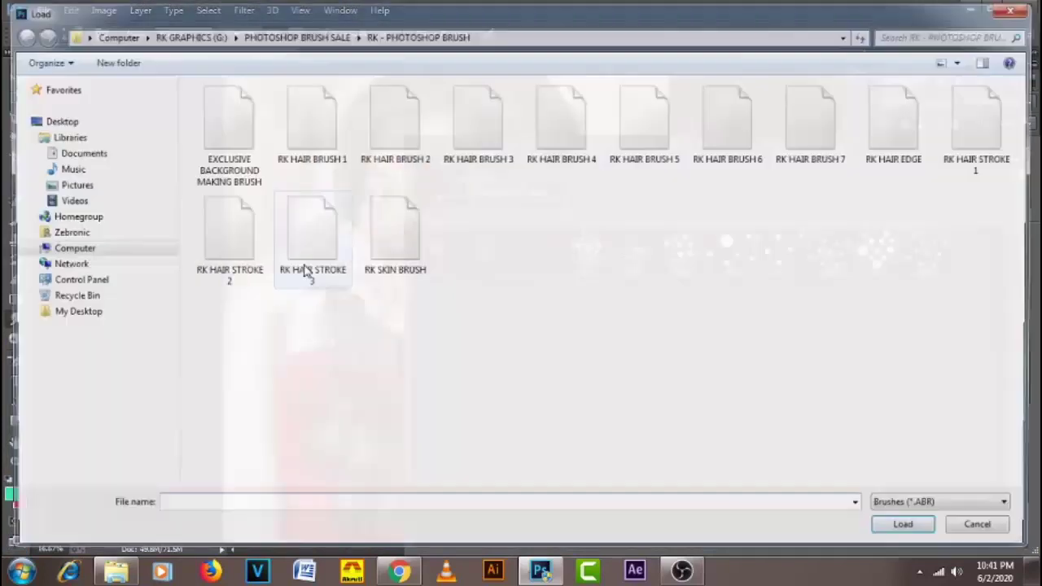
double_click(244, 243)
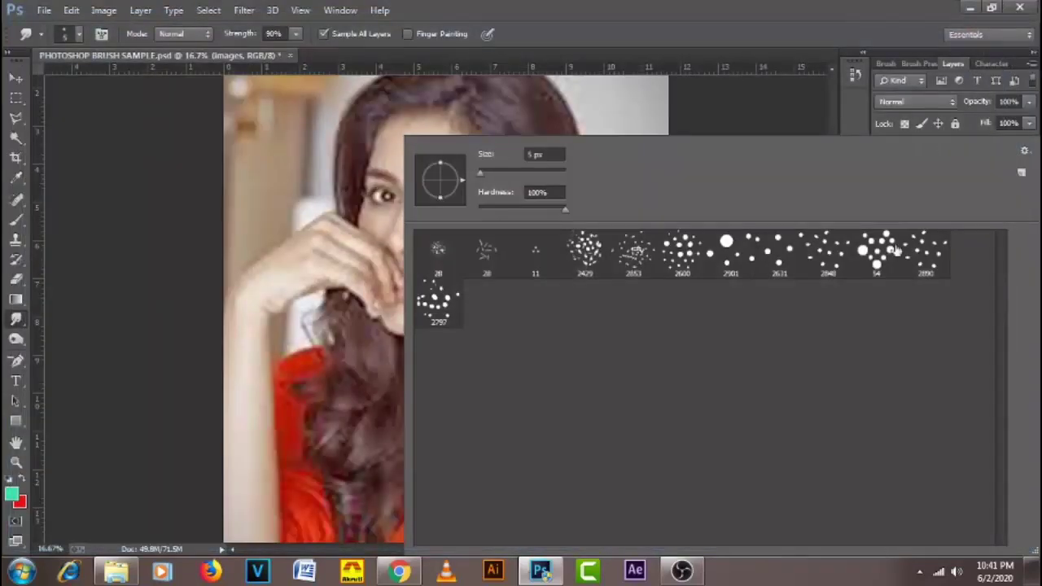
click(1025, 151)
click(1005, 293)
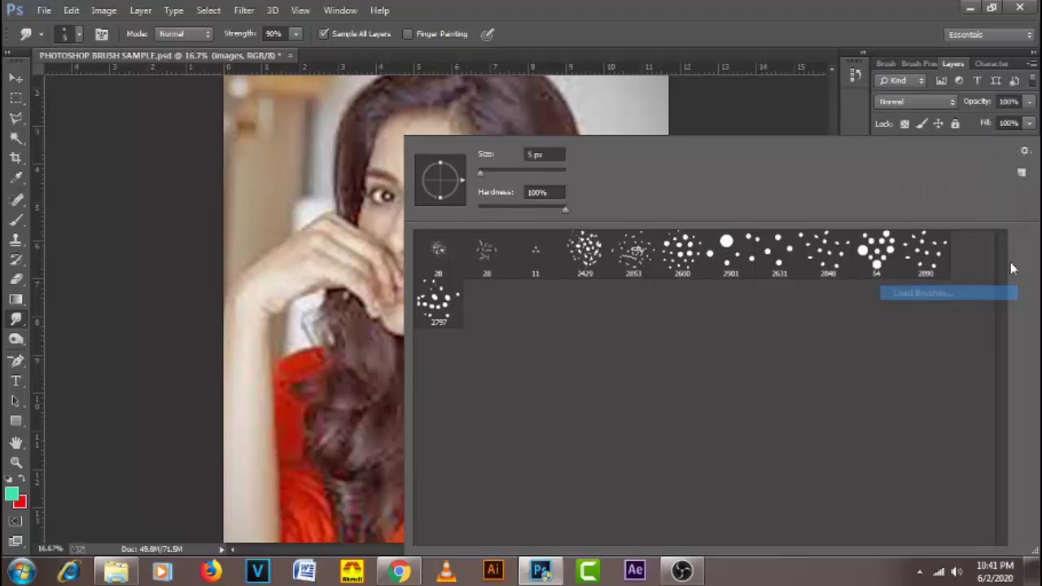
double_click(314, 239)
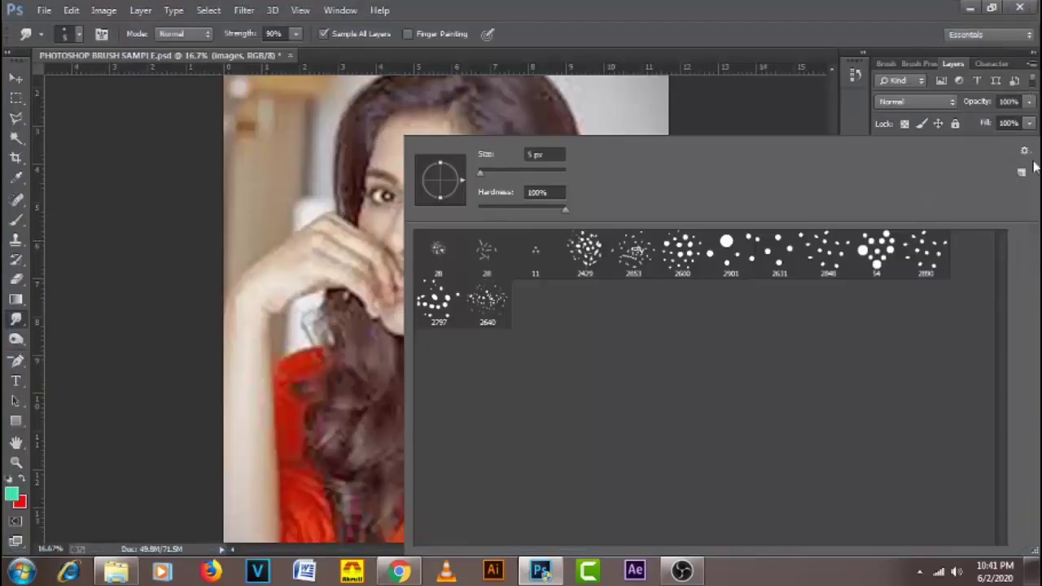
- Load the RK SKIN BRUSH and EXCLUSIVE BACKGROUND MAKING BRUSH files in addition to the current brushes
click(1025, 151)
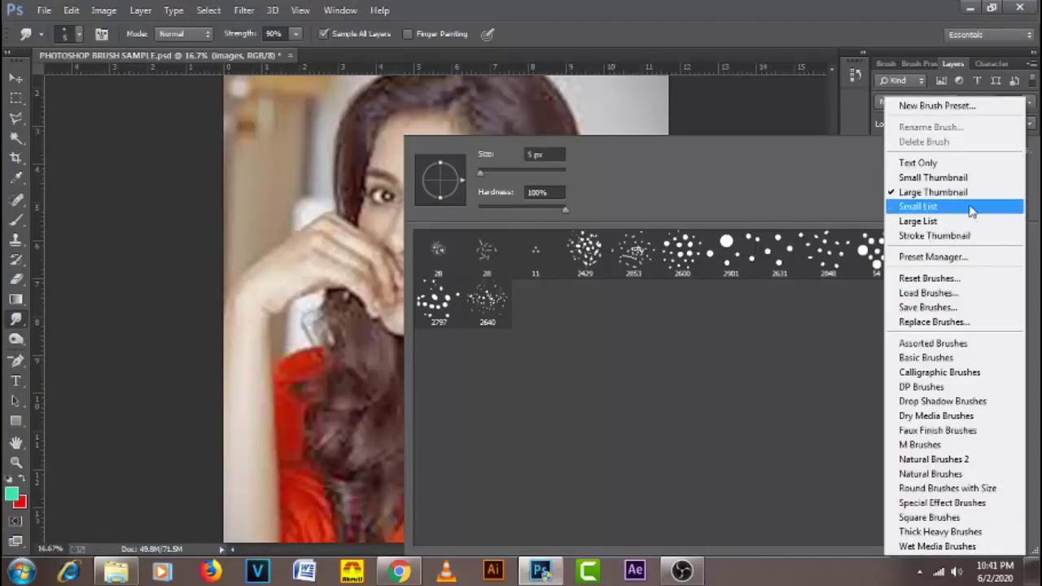
click(944, 294)
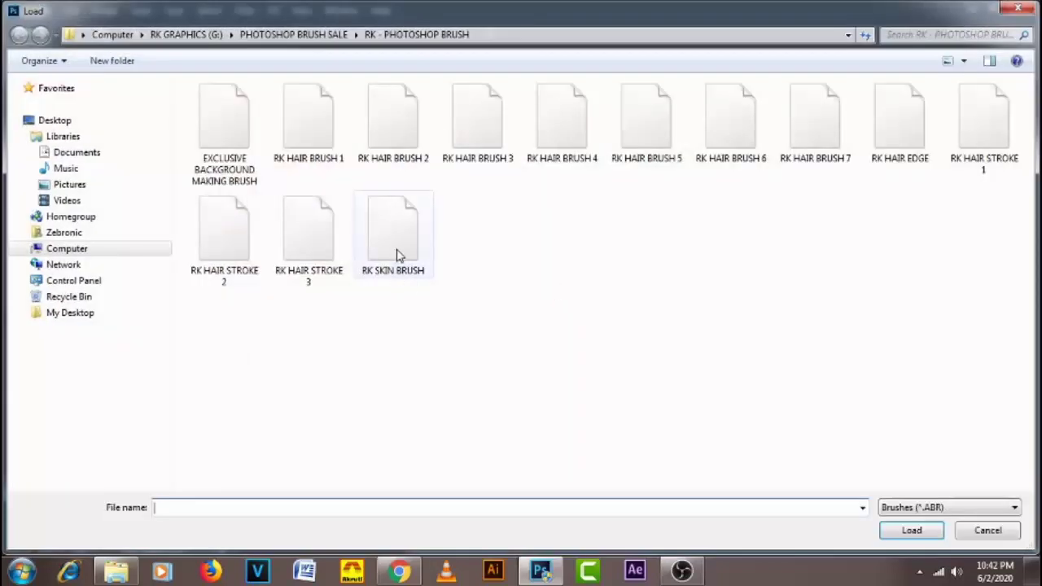
double_click(398, 255)
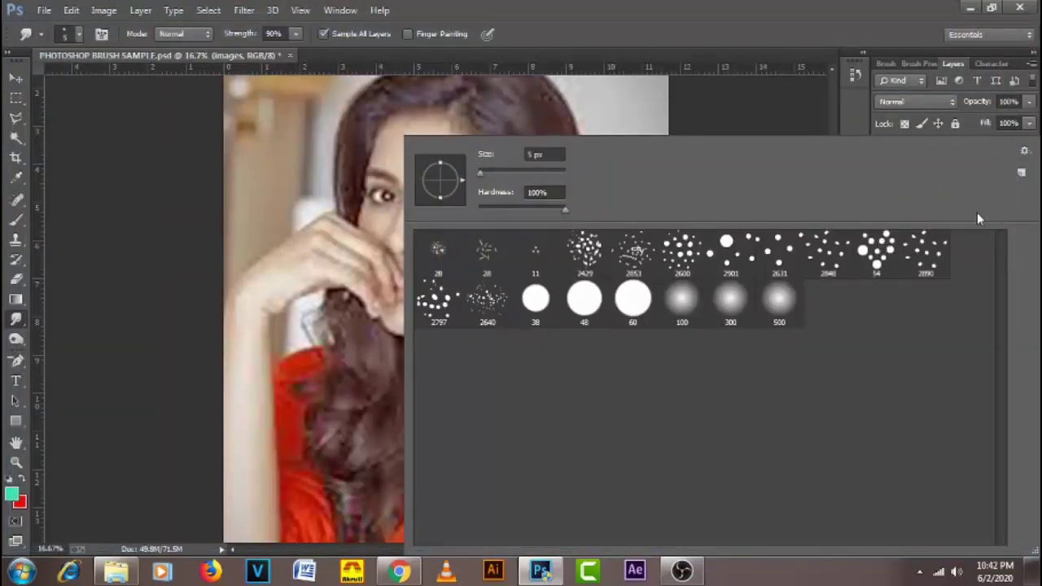
click(1025, 153)
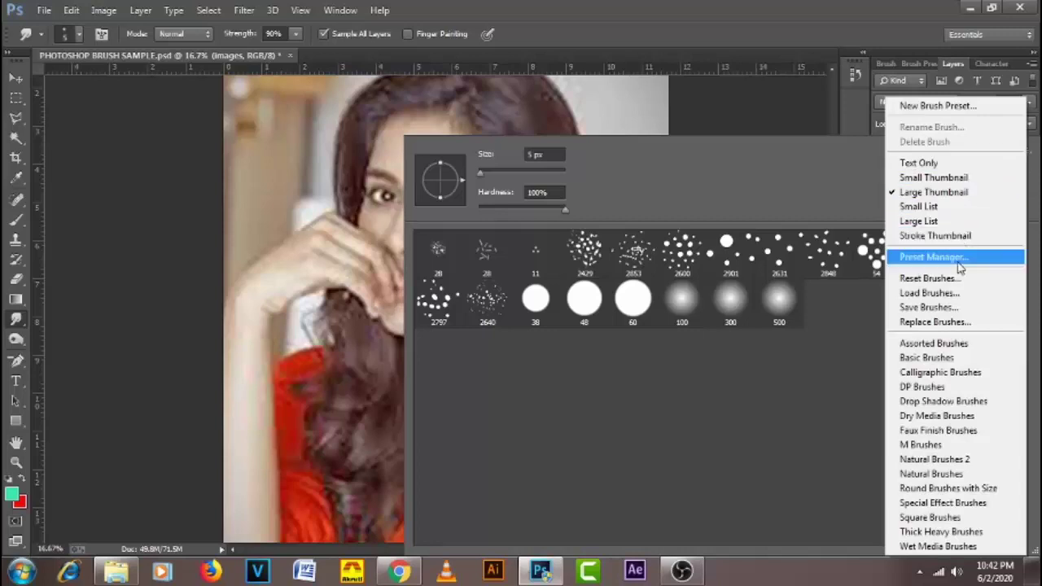
click(928, 292)
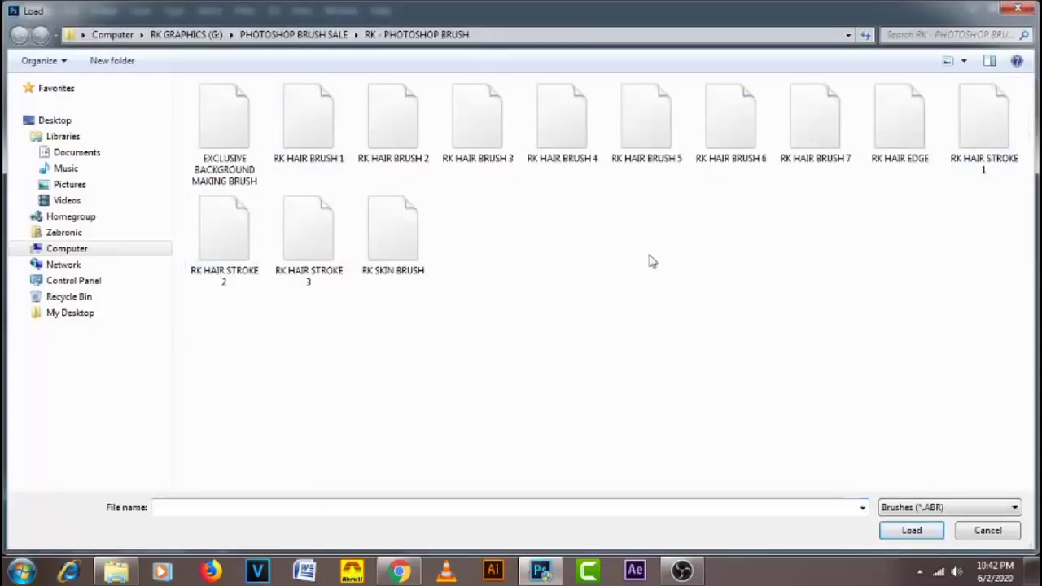
double_click(231, 145)
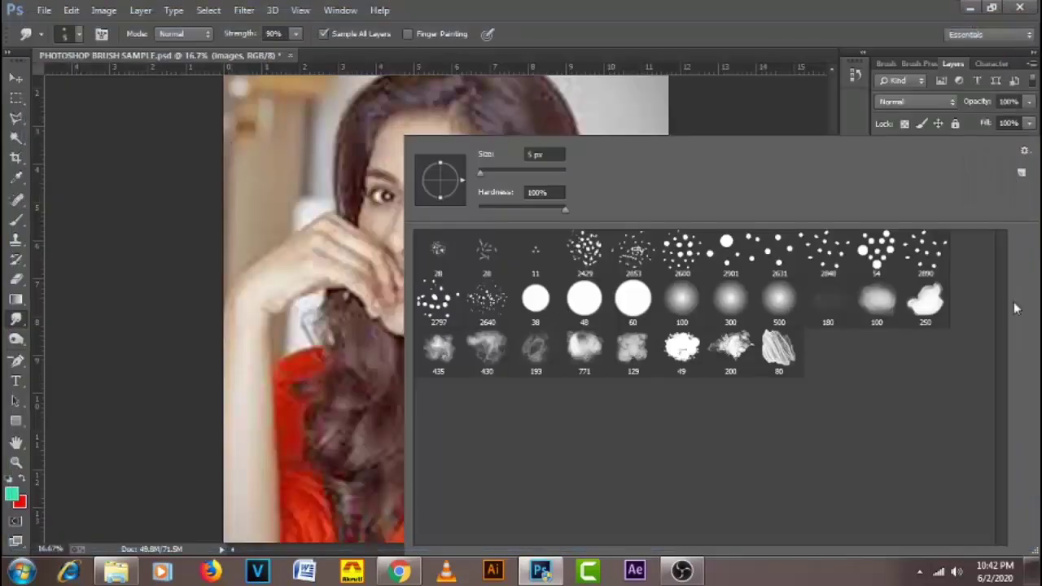
- Review the background, hair edge, hair stroke and skin brush files offered for loading, and leave the file selection without loading any
click(1024, 151)
click(936, 295)
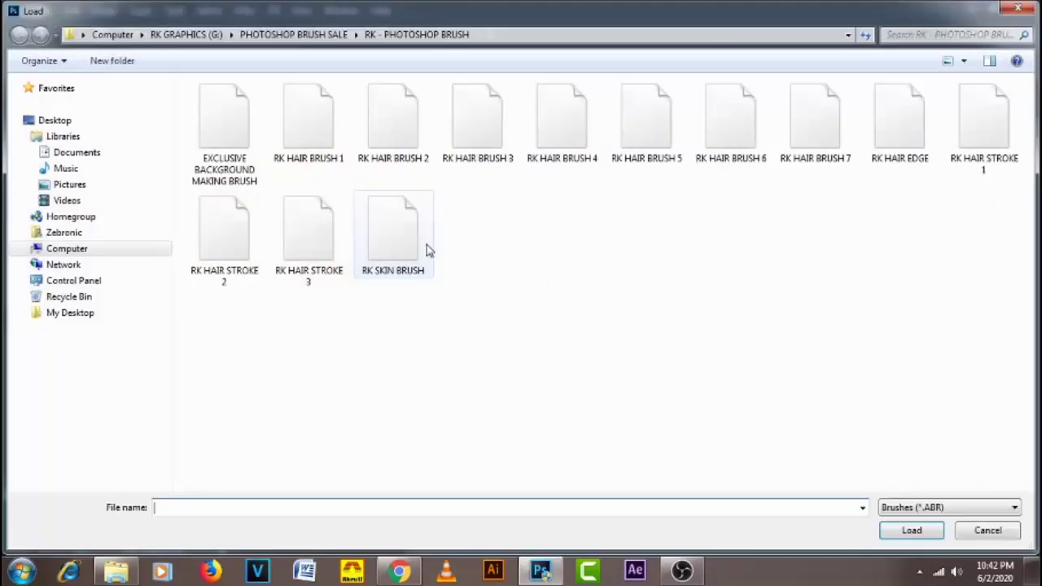
click(210, 133)
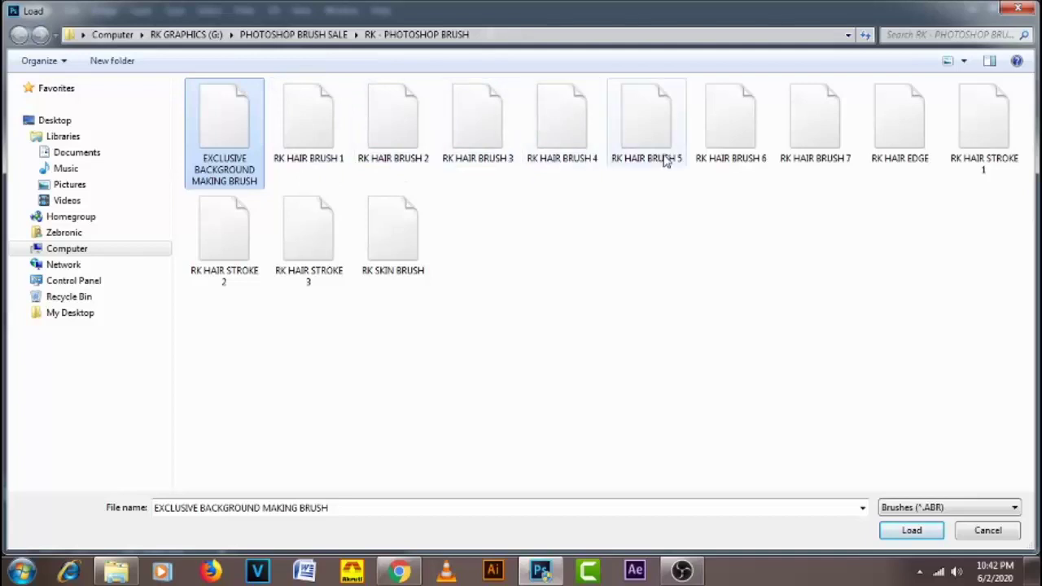
click(898, 145)
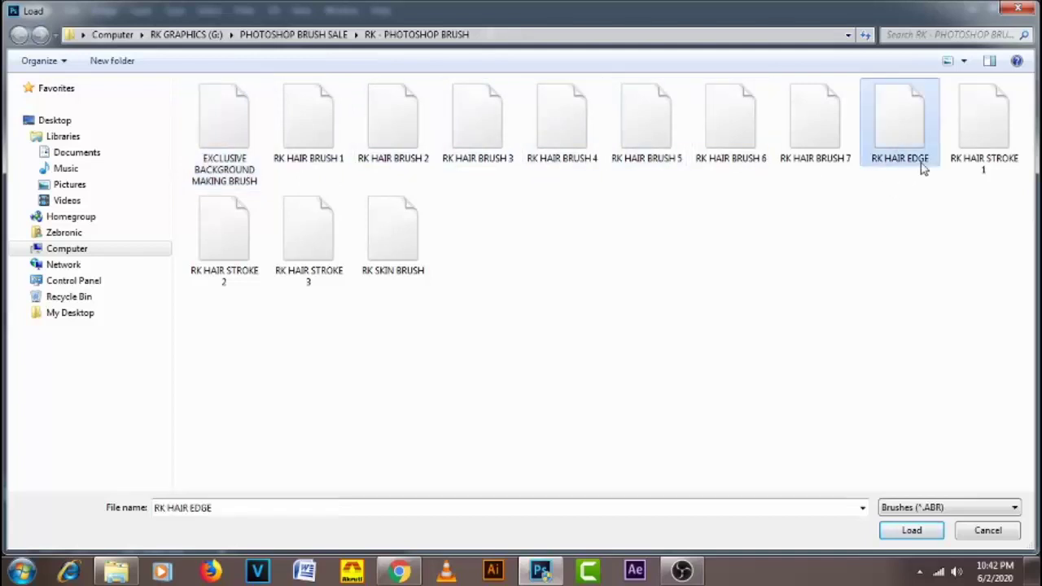
click(843, 207)
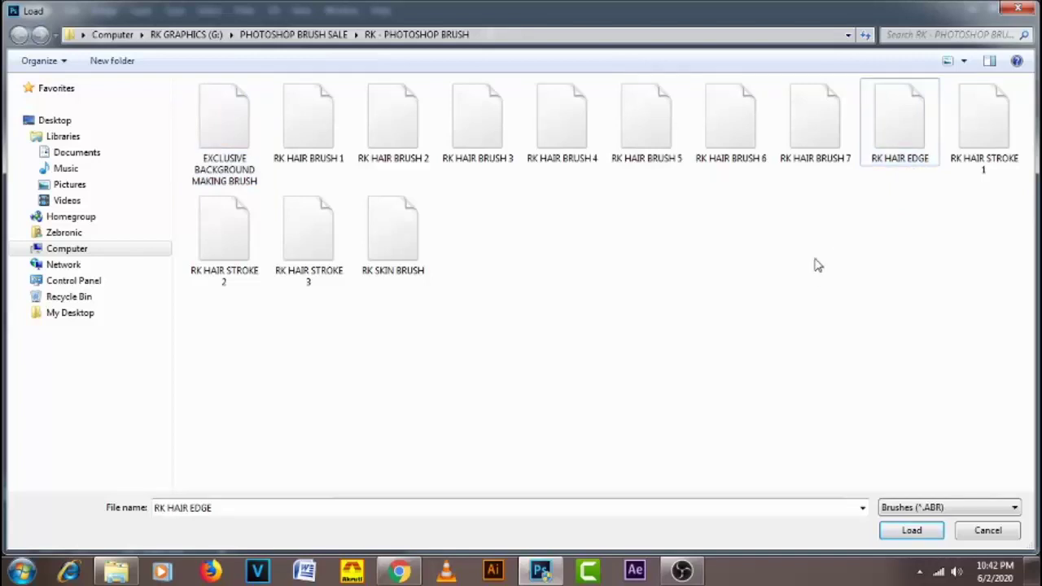
click(881, 144)
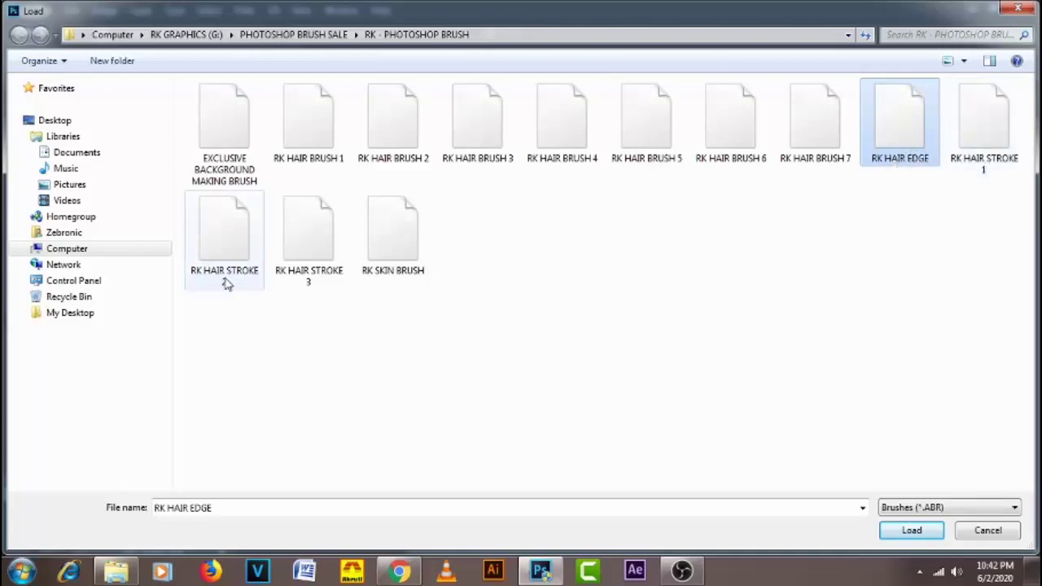
click(235, 269)
click(341, 278)
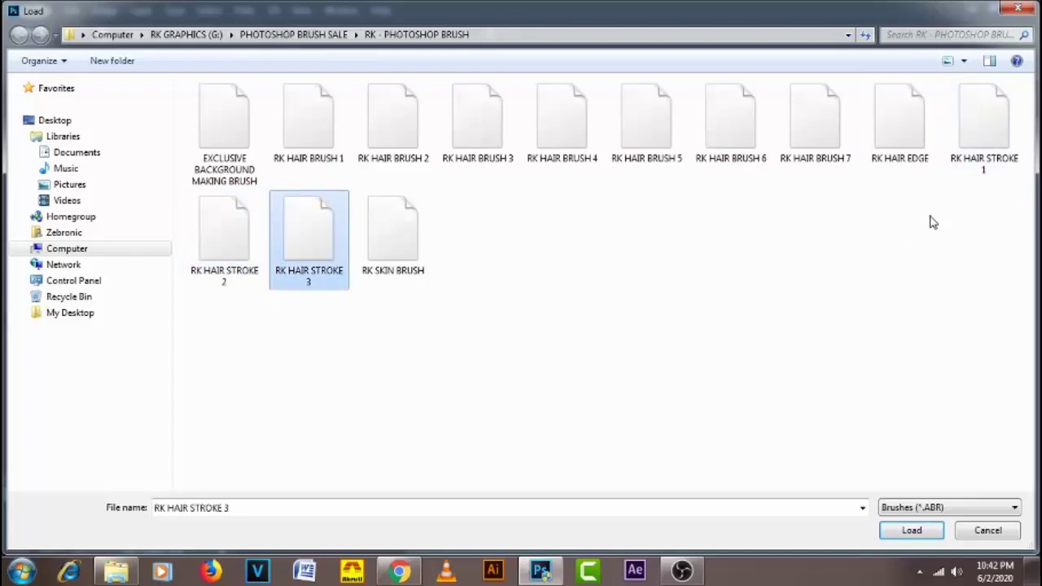
click(973, 163)
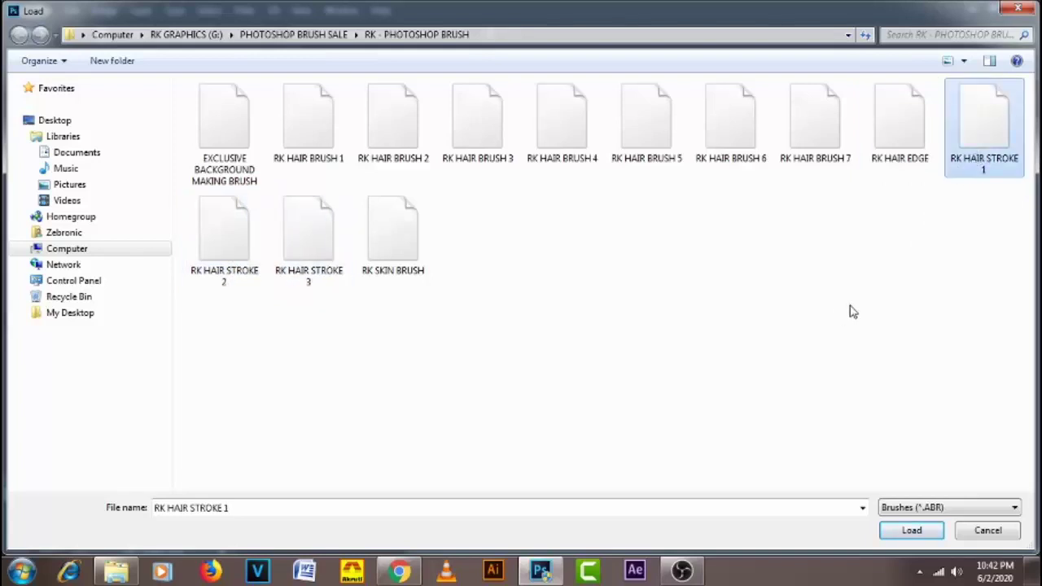
click(218, 255)
click(318, 248)
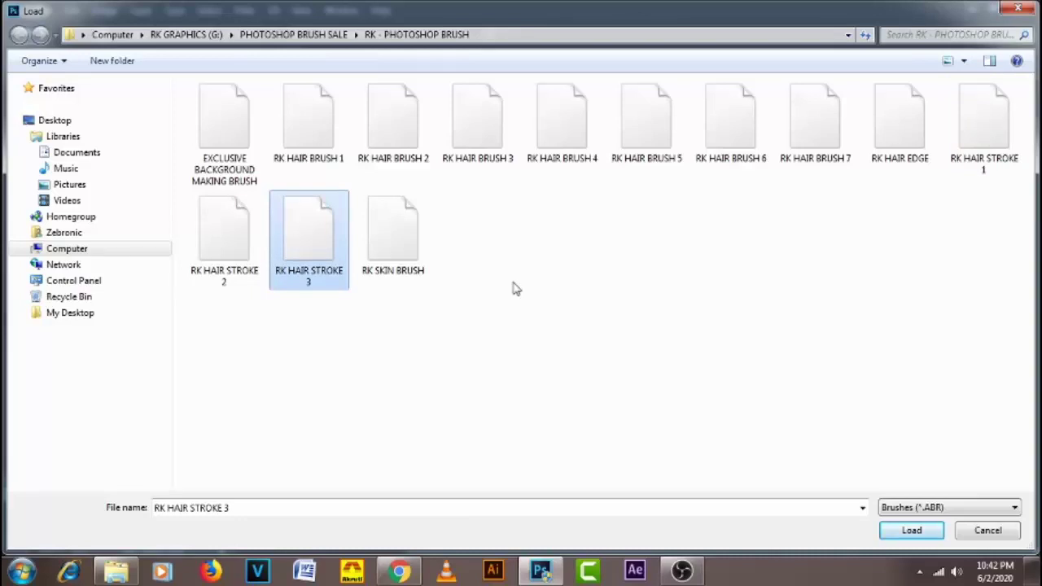
click(394, 254)
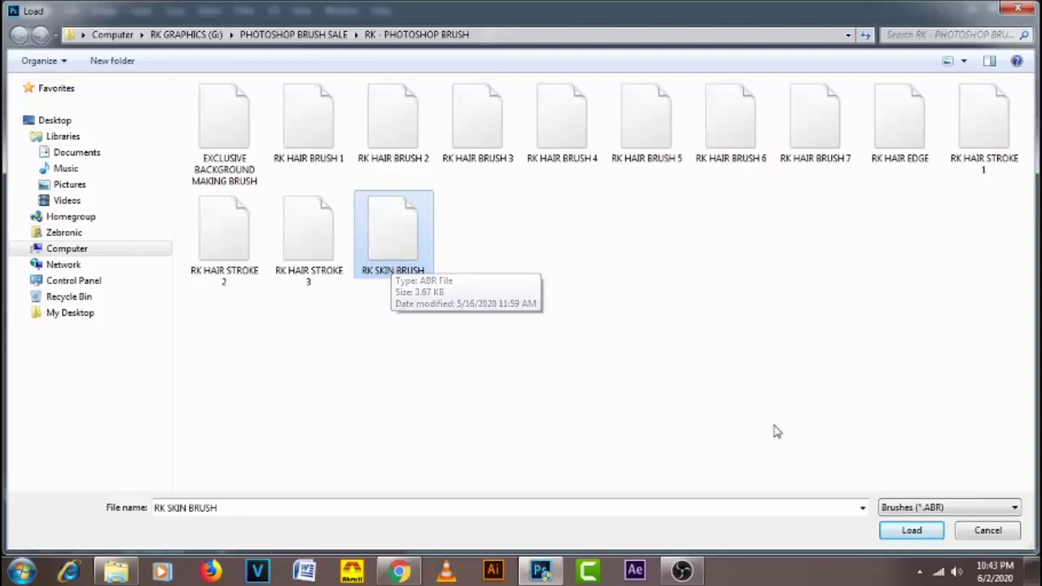
click(550, 366)
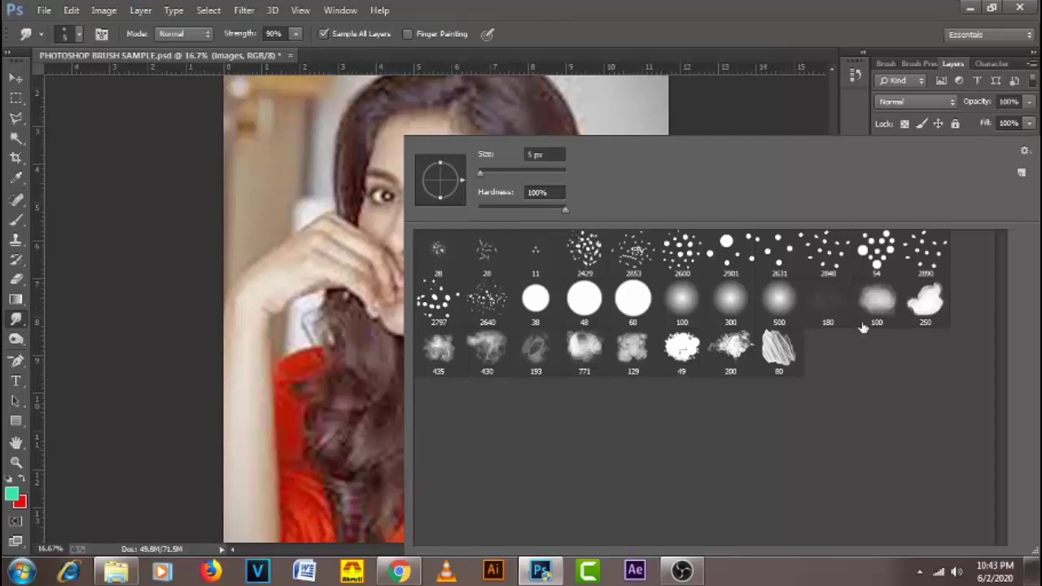
- Try the soft round 500 px brush, and select the hard round 38 px brush for the Smudge tool
click(779, 307)
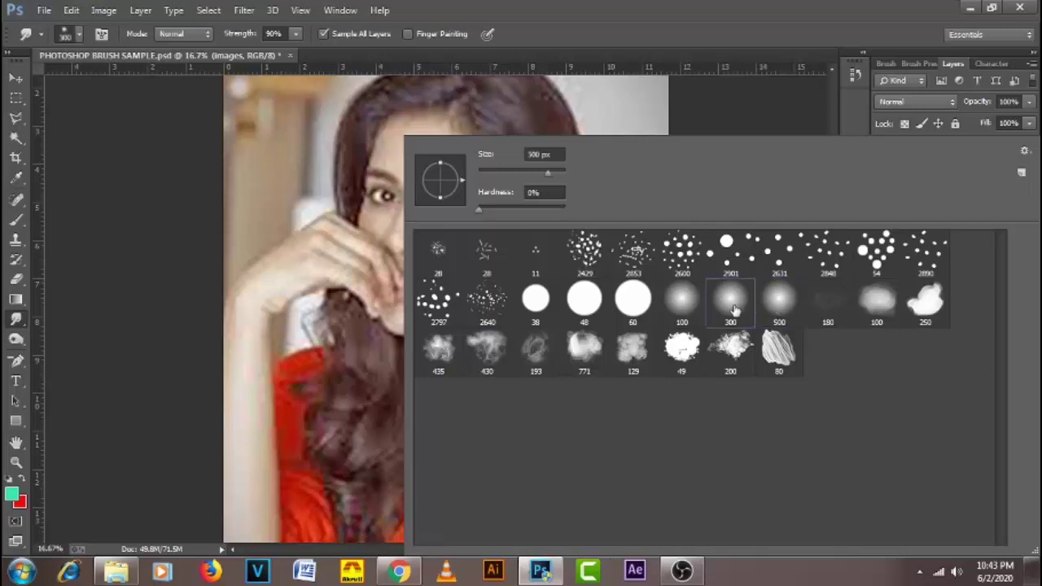
click(558, 306)
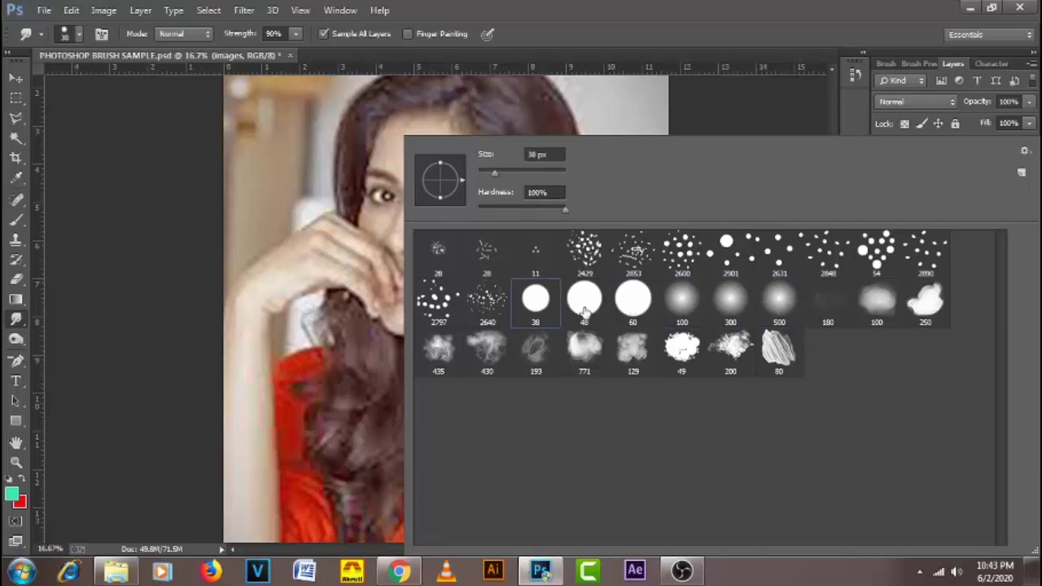
- Switch to Windows Explorer and show the RK - PHOTOSHOP BRUSH folder
click(116, 571)
click(251, 520)
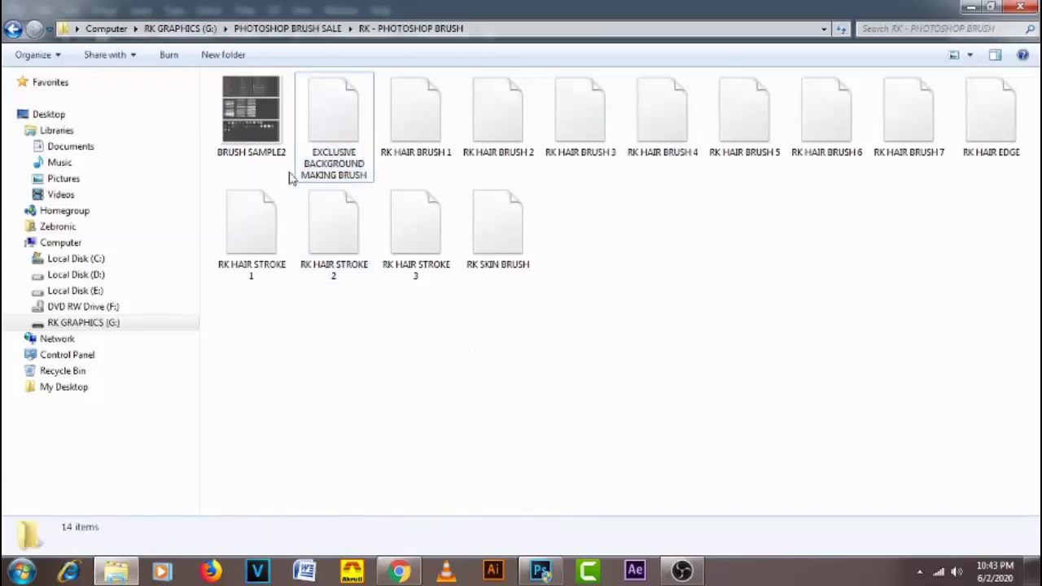
- Examine the brush names and tip sizes in the BRUSH SAMPLE2 image, and close the preview
click(234, 110)
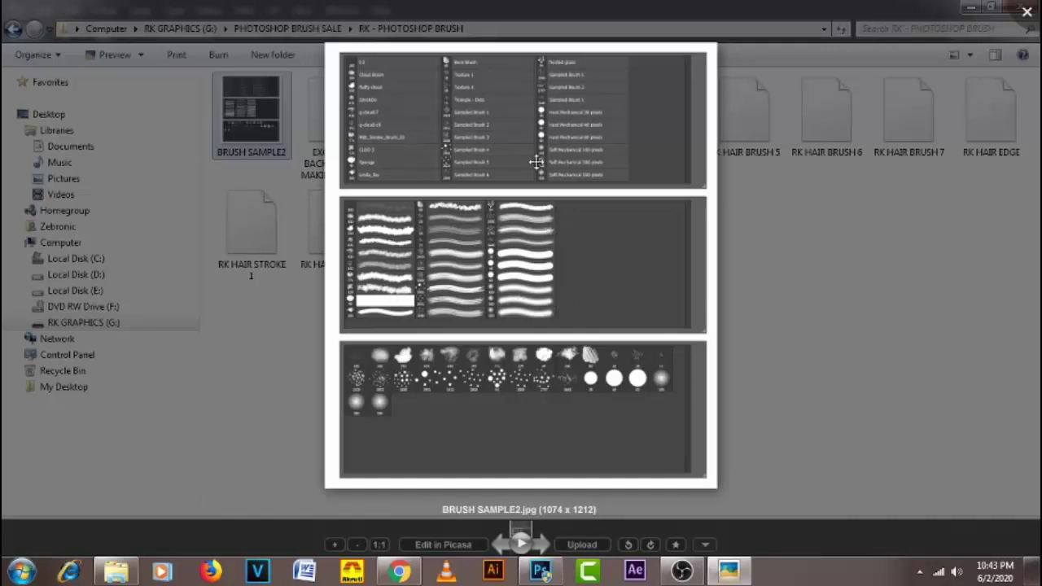
scroll(537, 162, up, 5)
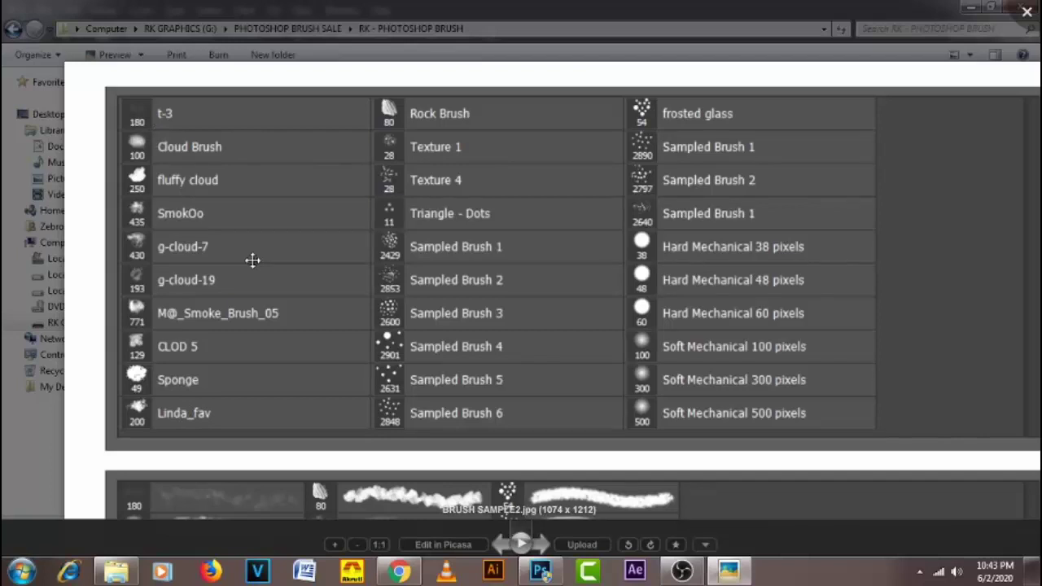
scroll(252, 260, down, 4)
key(Escape)
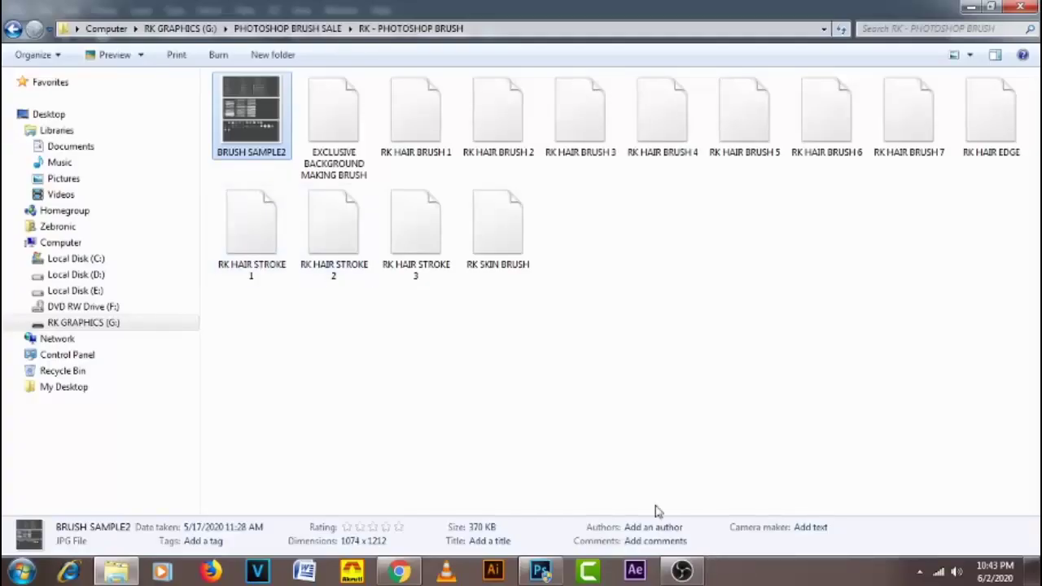
- Switch to Photoshop and select the 49 px Sponge brush for the Smudge tool
click(541, 572)
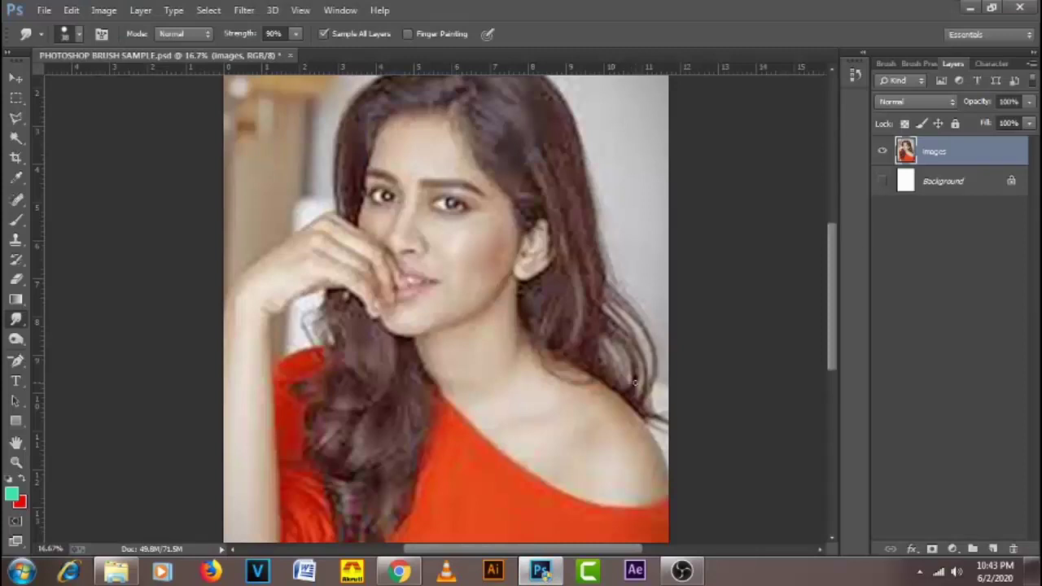
scroll(545, 391, down, 2)
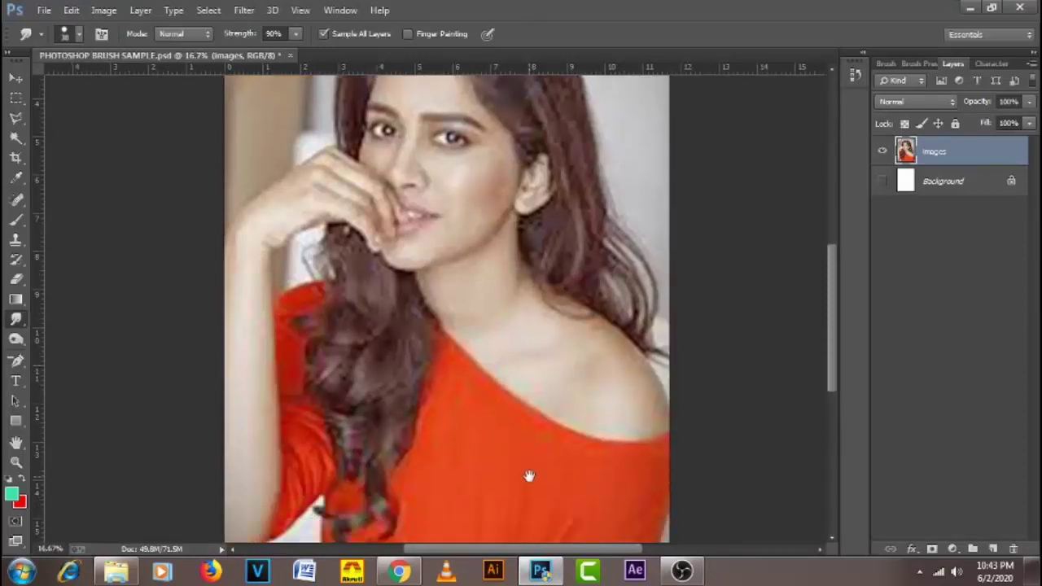
scroll(531, 473, down, 3)
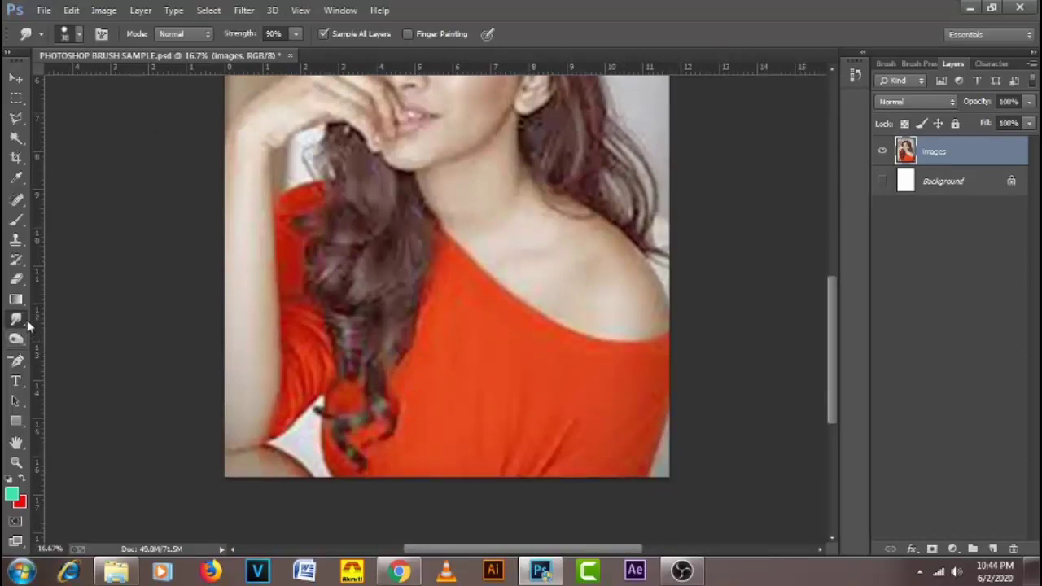
right_click(405, 135)
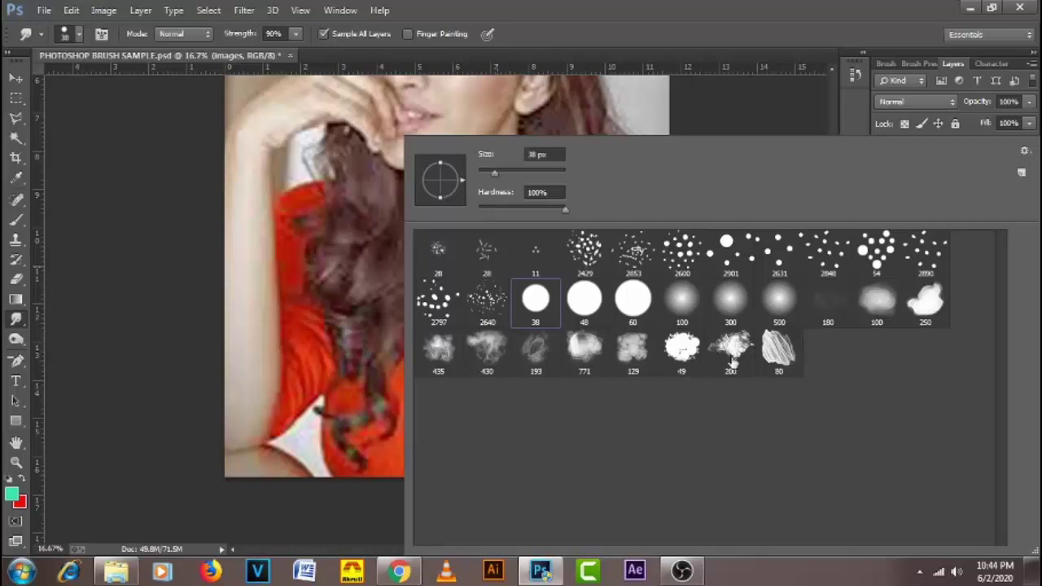
click(681, 351)
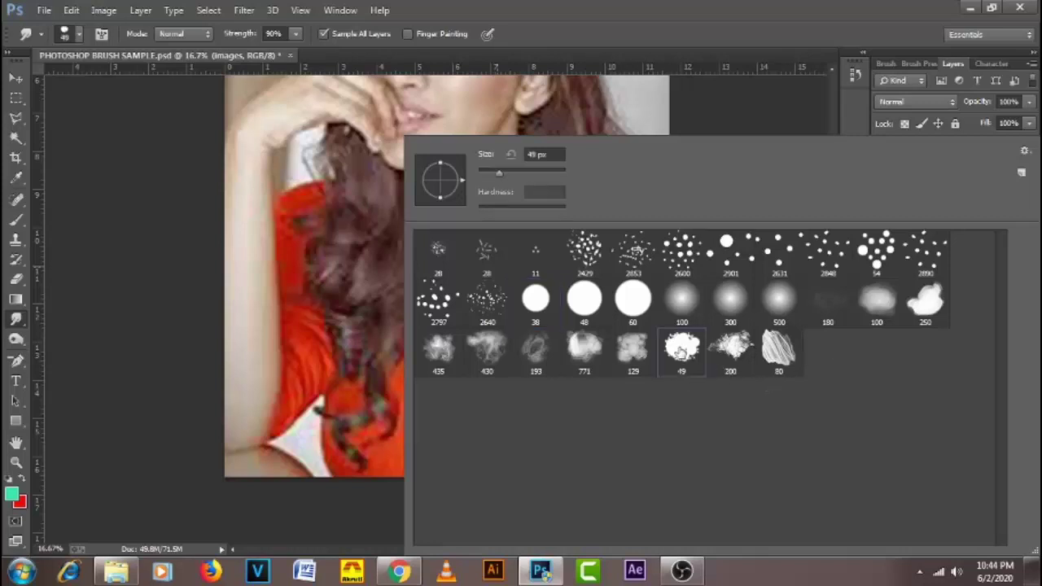
click(696, 35)
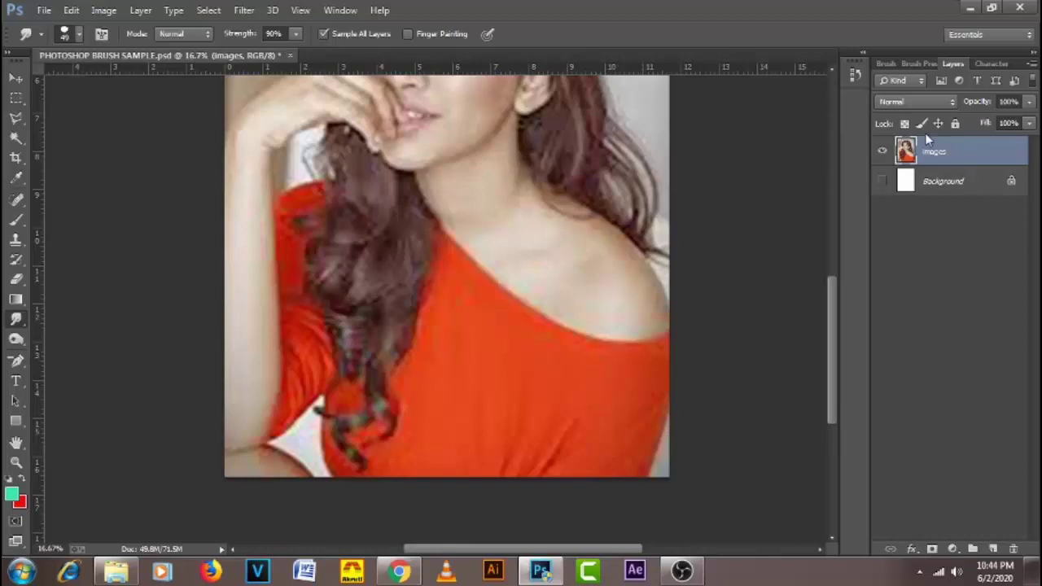
- Show the brush settings and turn off Shape Dynamics, Scattering, Transfer, Smoothing and Spacing for the brush
click(341, 10)
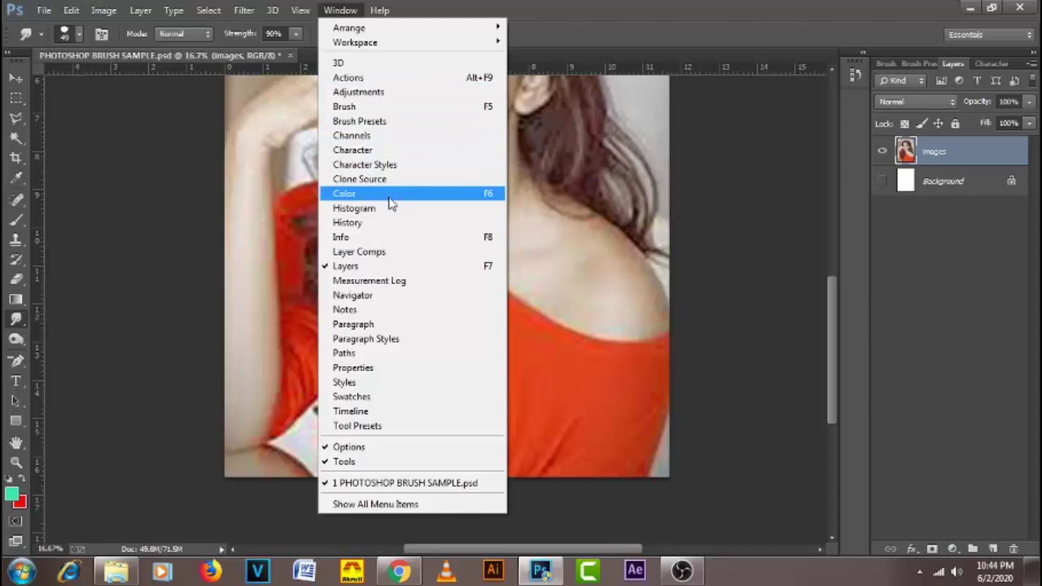
click(379, 107)
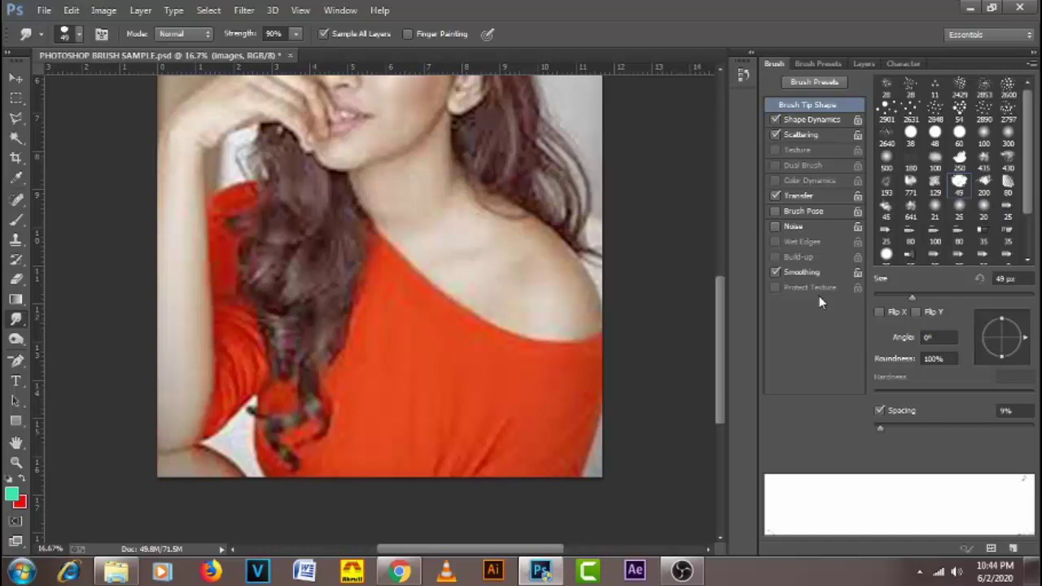
click(776, 134)
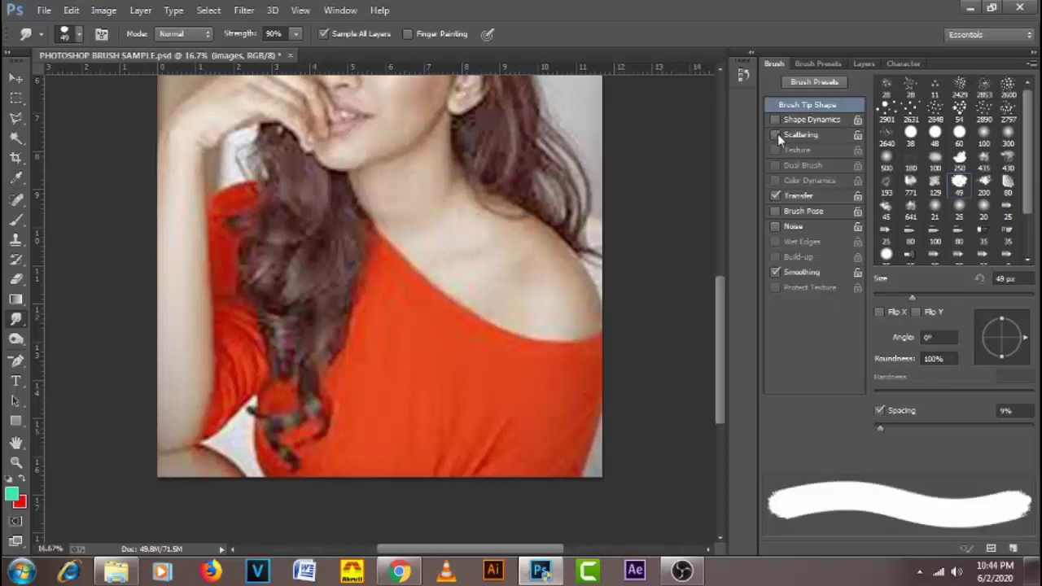
click(775, 195)
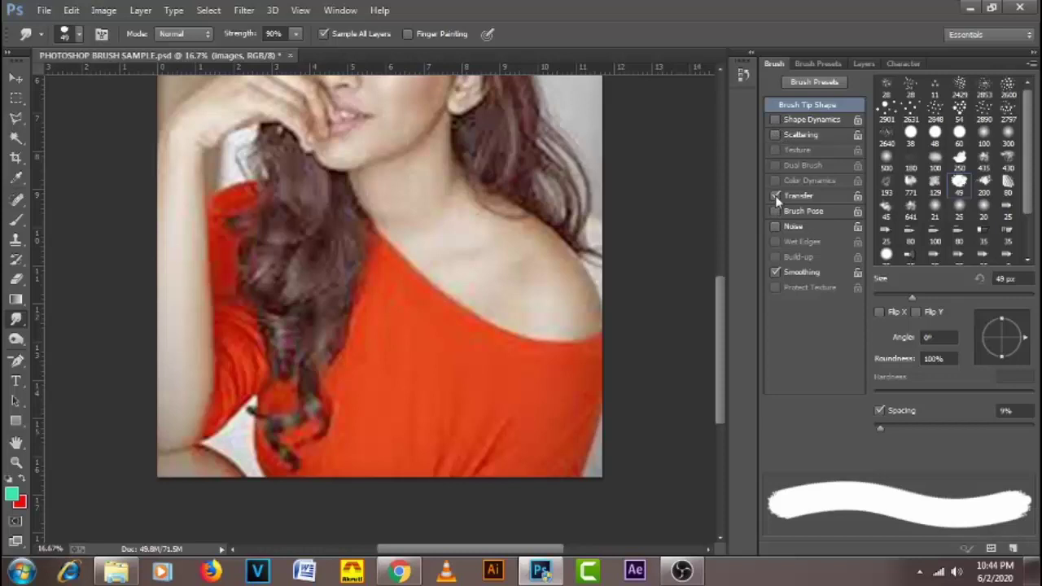
click(776, 271)
click(880, 410)
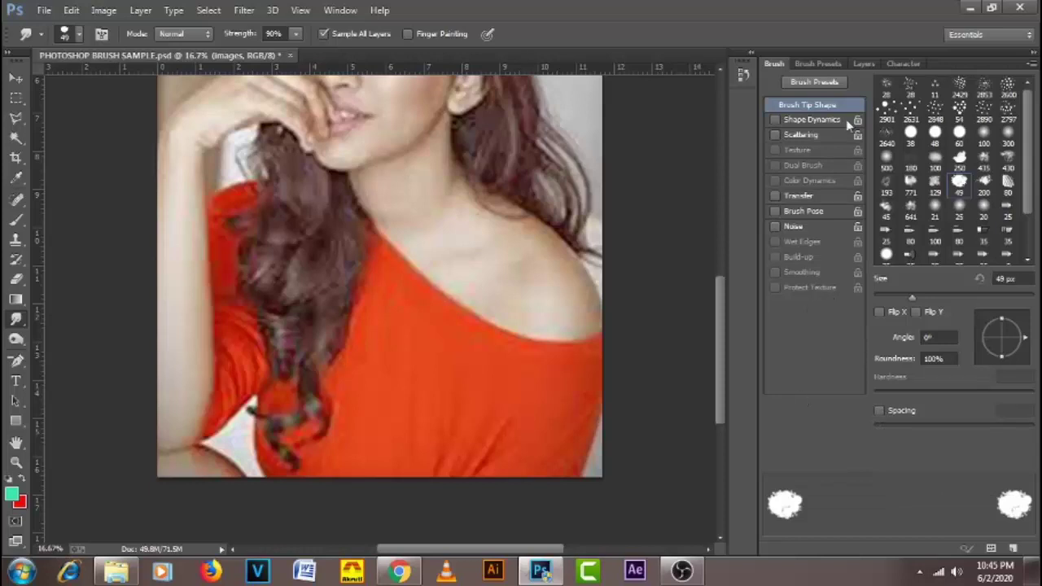
- Add a new layer above the images layer and set the Smudge strength to 60%
click(879, 65)
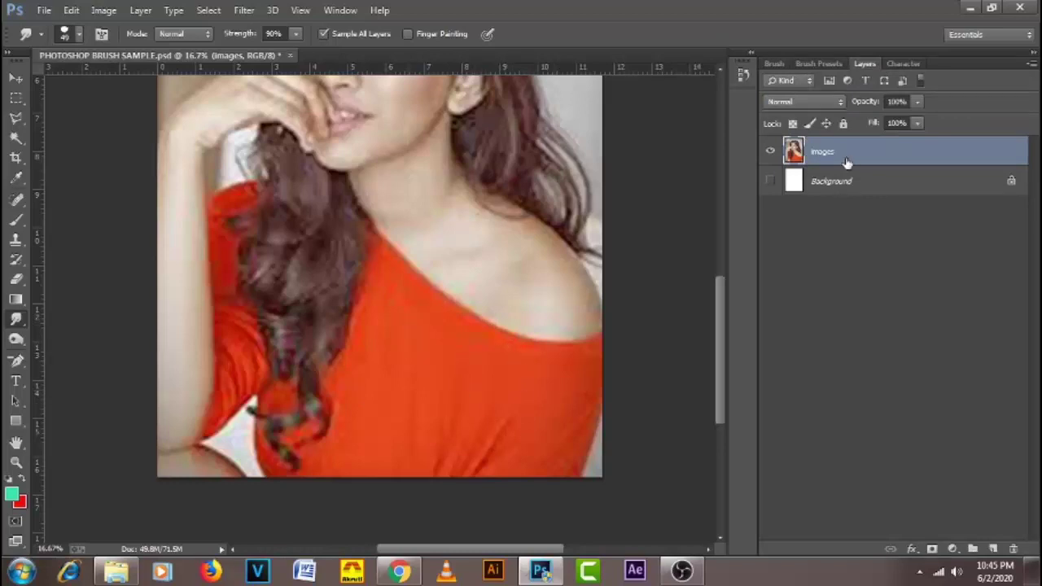
click(993, 550)
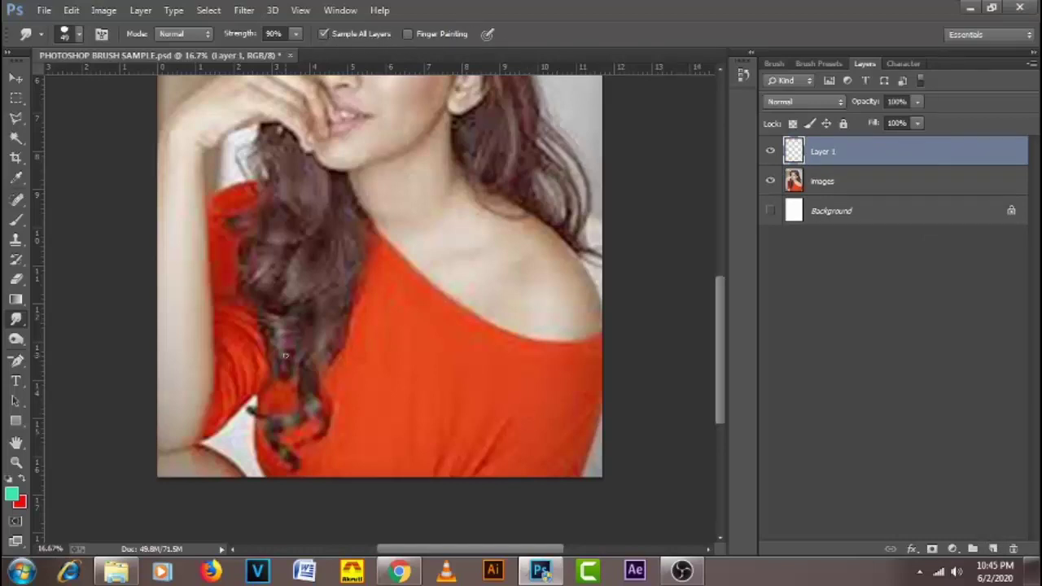
scroll(496, 432, down, 2)
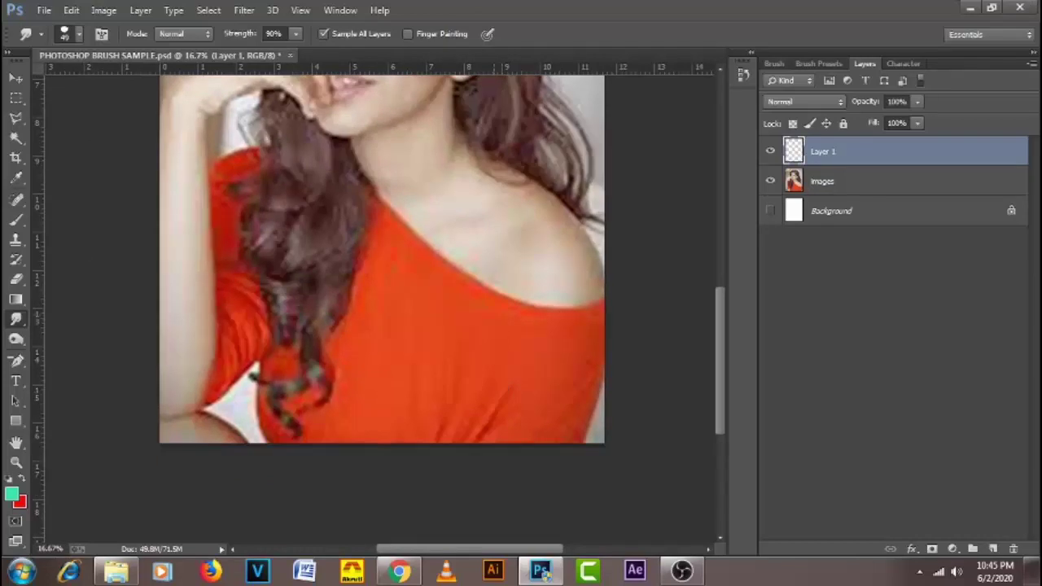
click(241, 34)
text(60)
key(Return)
- Smudge the diagonal fold at the lower front of the red top with a brush of about 100 px
scroll(524, 419, up, 1)
scroll(521, 383, down, 1)
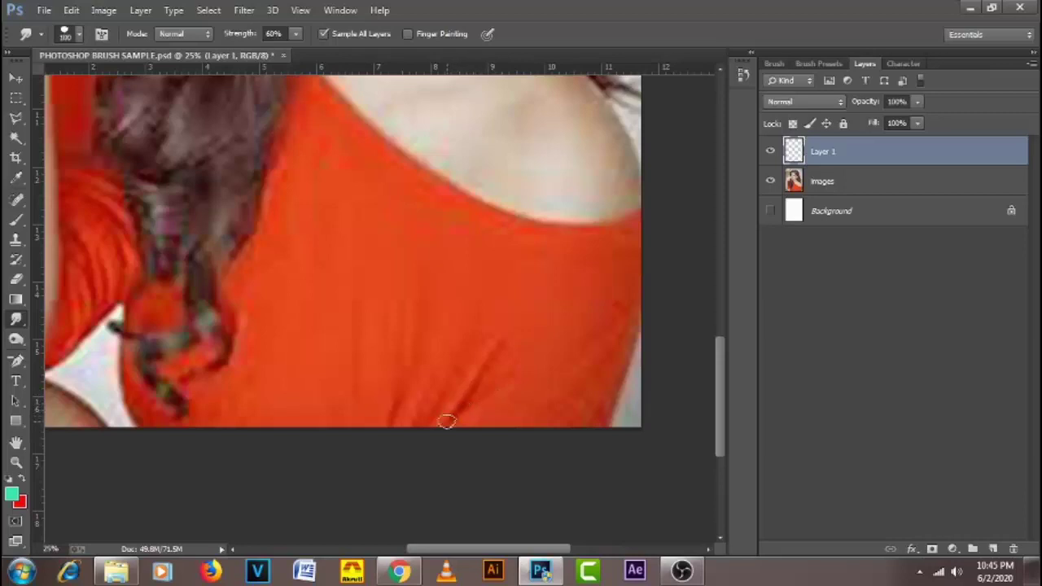
key(bracketleft)
key(bracketleft)
drag(475, 383, 458, 412)
key(bracketright)
mouse_move(480, 411)
mouse_down()
mouse_move(526, 342)
mouse_move(496, 391)
mouse_up()
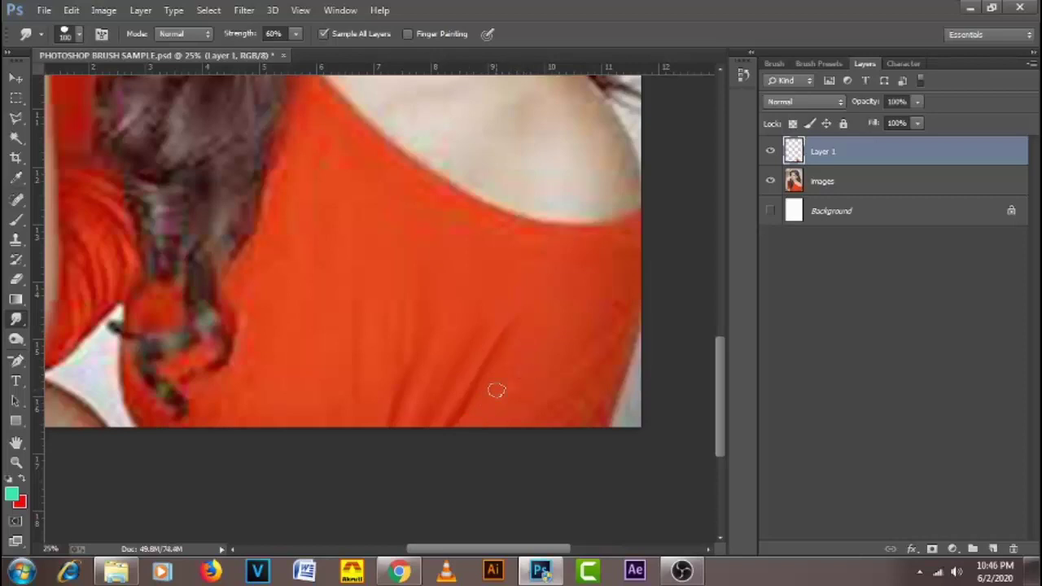
- Add a new layer directly above the images layer, set its blend mode to Overlay and fill it with 50% Gray at 100% opacity
click(882, 180)
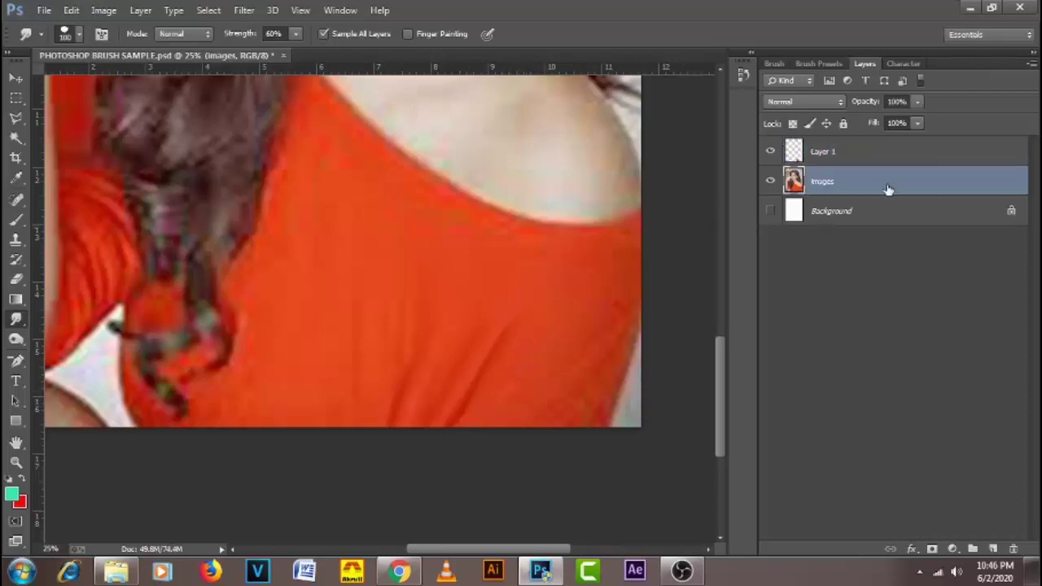
click(993, 550)
click(822, 102)
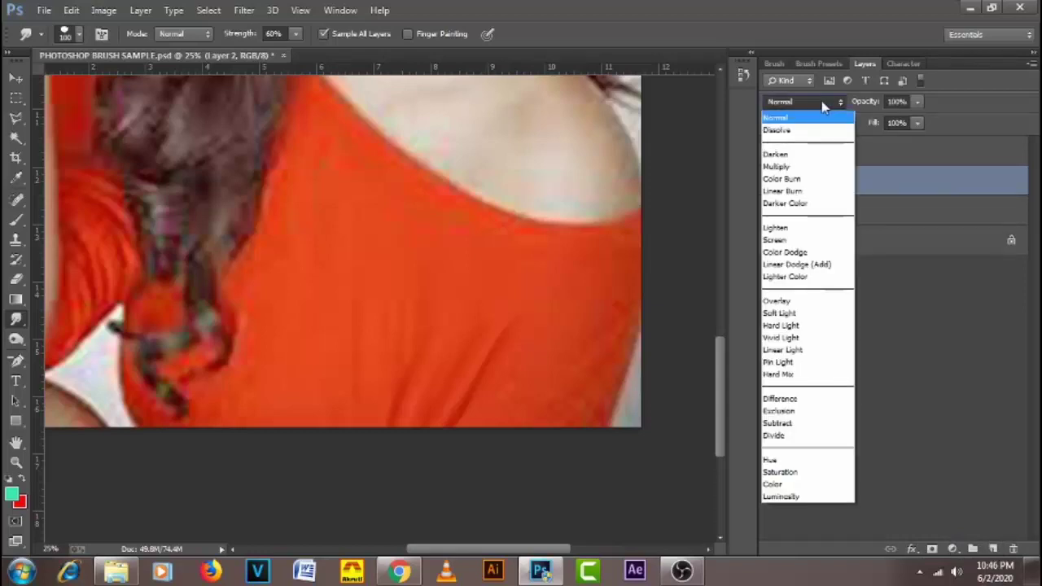
click(812, 303)
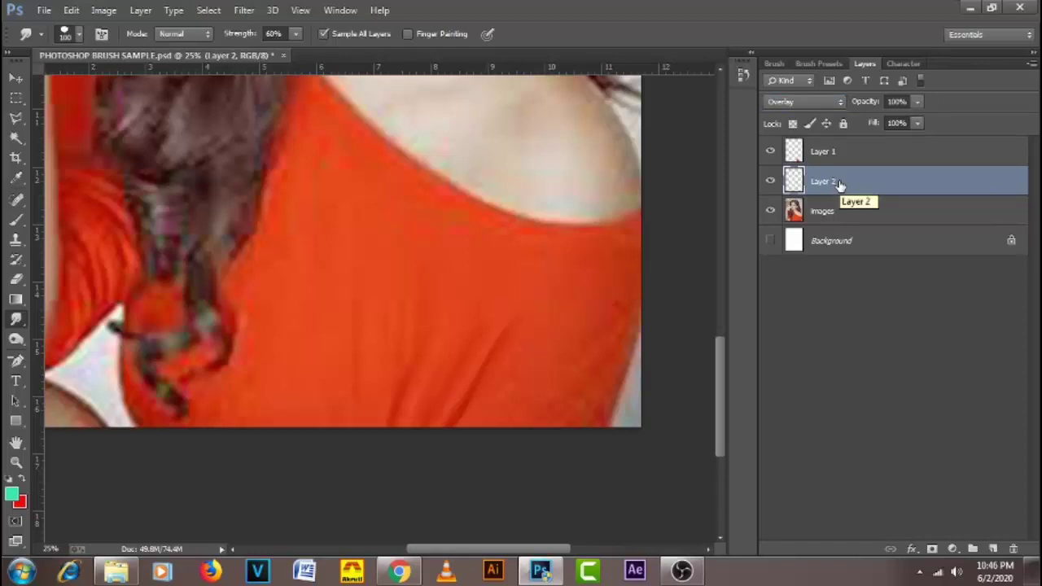
key(i)
key(shift+F5)
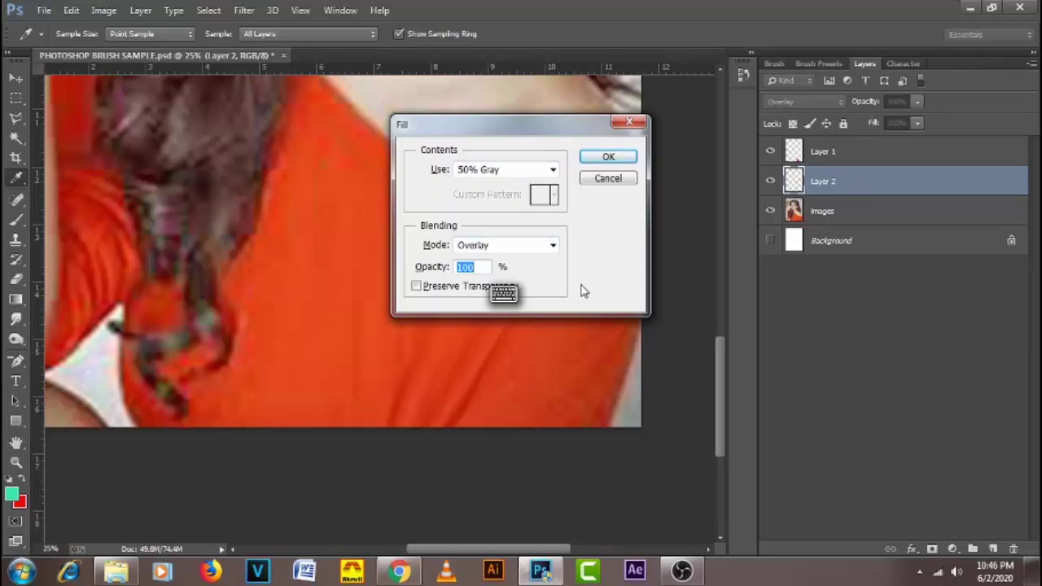
click(606, 158)
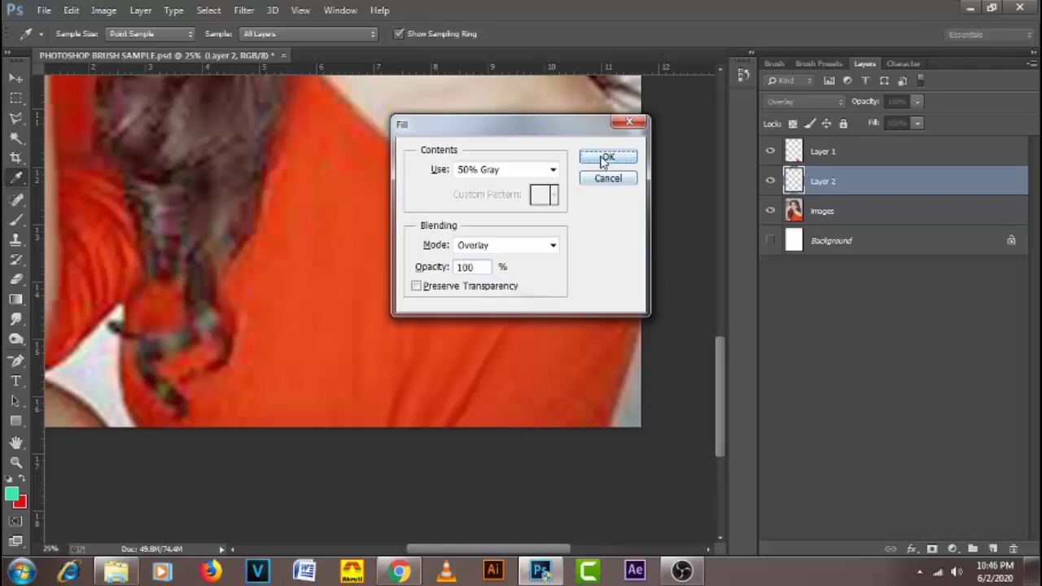
- Lighten the edge of the diagonal fold at the lower front of the red top using the Dodge tool at 125 px
key(r)
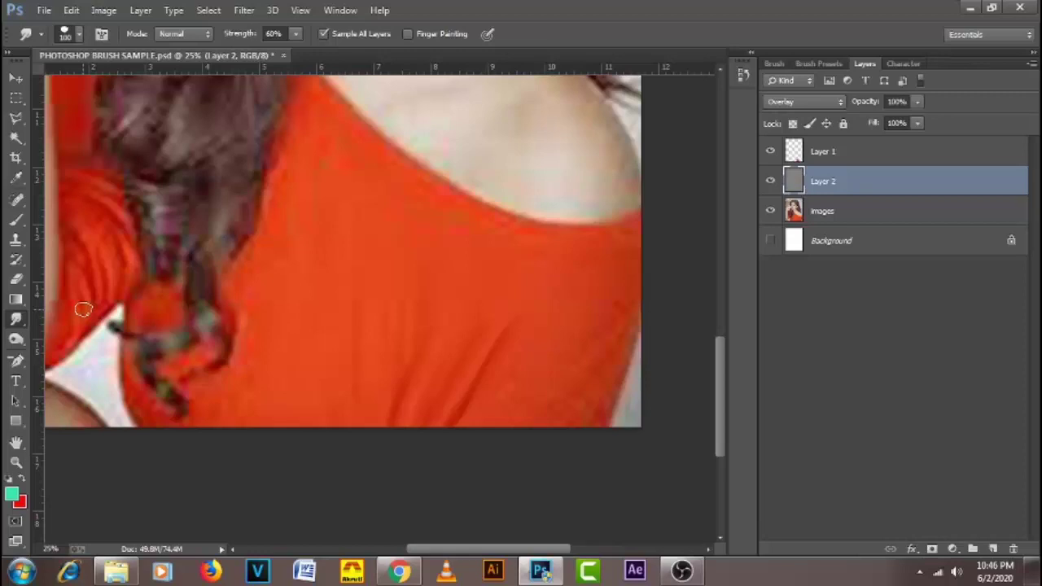
drag(16, 338, 90, 346)
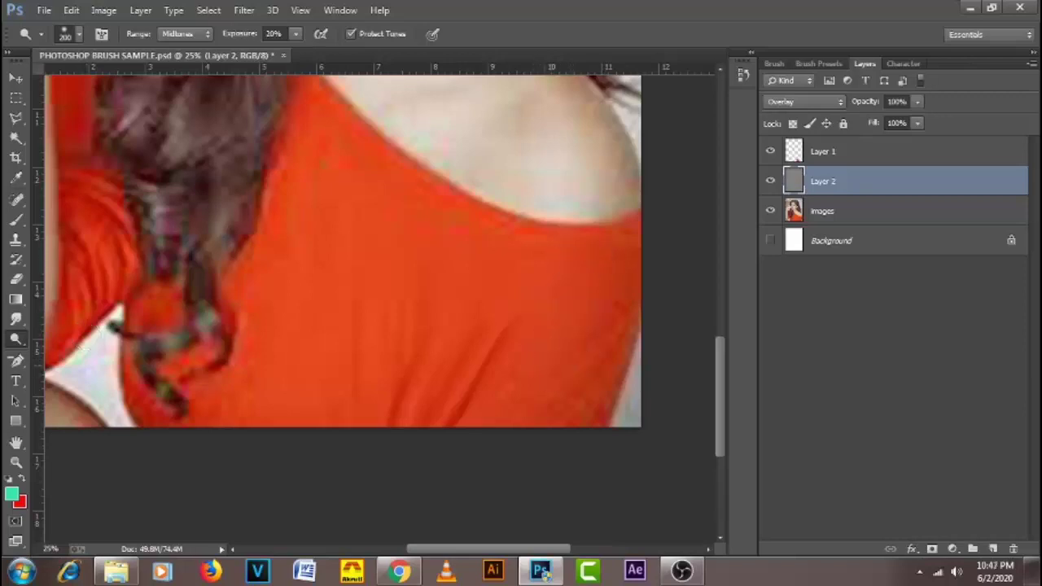
key(bracketleft)
key(bracketleft)
key(bracketleft)
key(bracketleft)
key(bracketright)
mouse_move(452, 416)
mouse_down()
mouse_move(510, 310)
mouse_move(502, 320)
mouse_up()
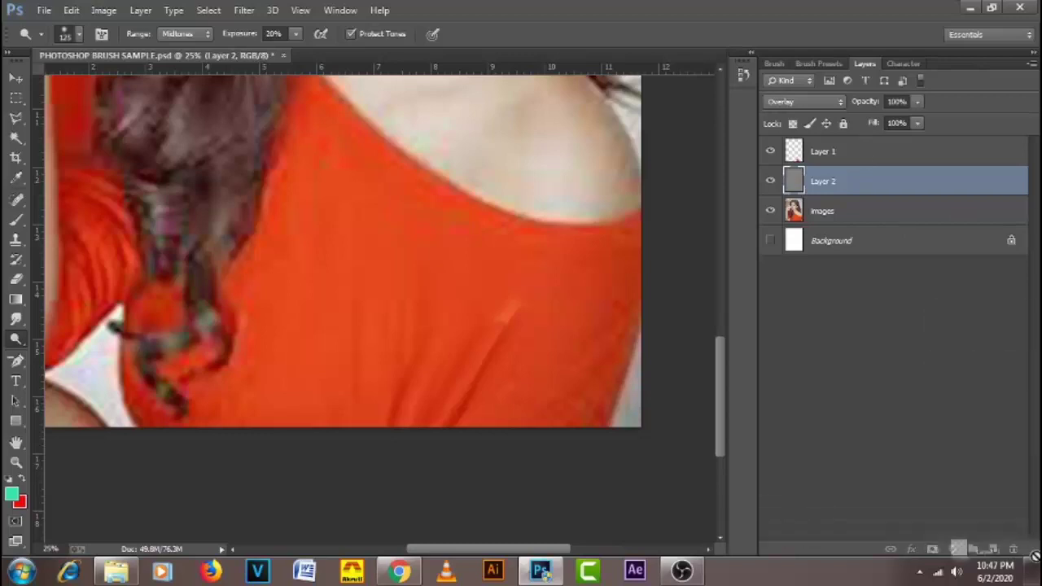
- Delete Layer 1, which holds the smudge strokes
click(953, 163)
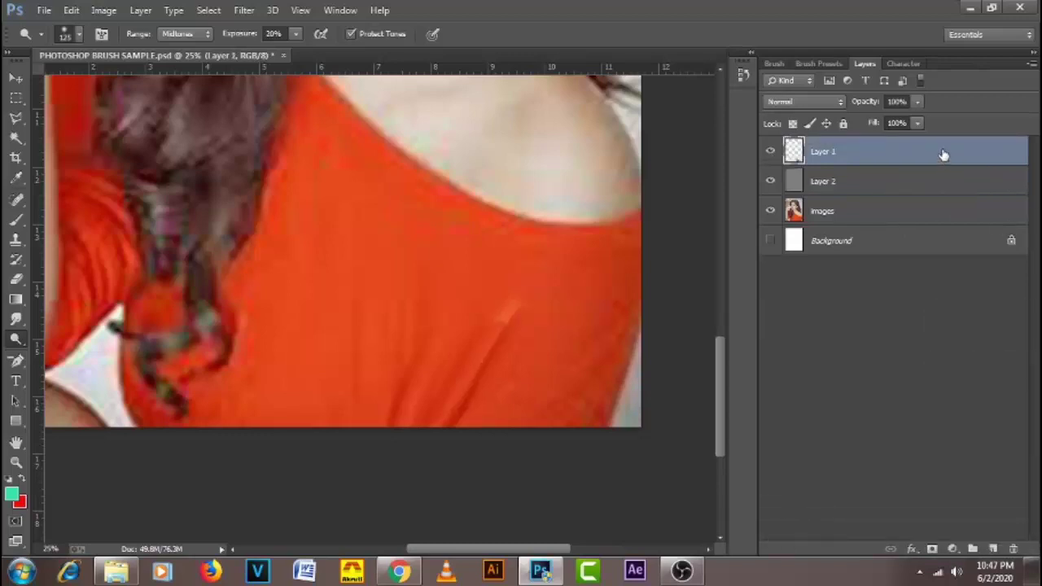
drag(943, 155, 1013, 550)
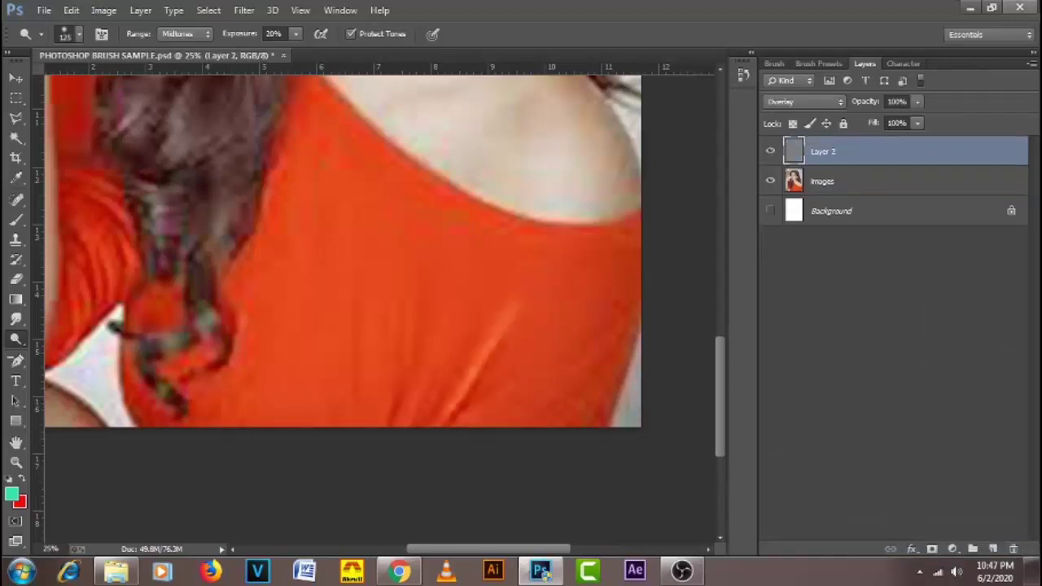
- Lighten the diagonal folds and the side areas of the red top's lower front using the Dodge tool at 150 to 250 px
key(bracketright)
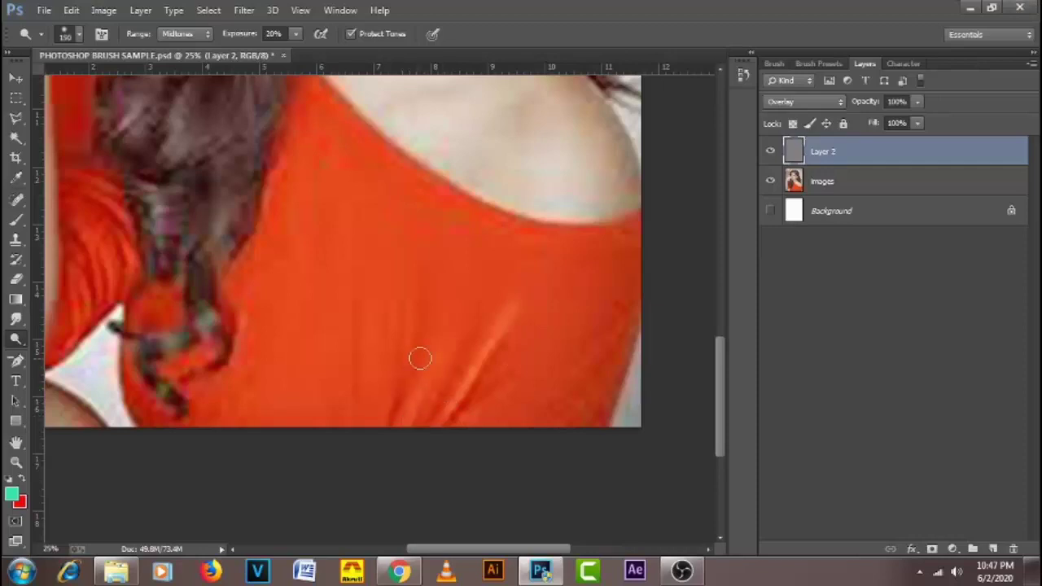
key(bracketleft)
key(bracketright)
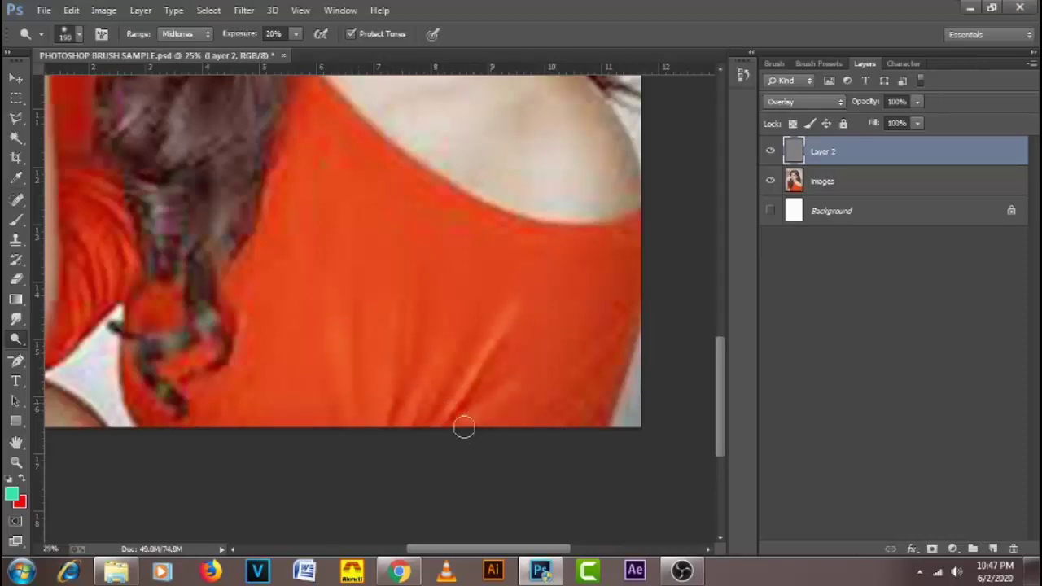
key(bracketright)
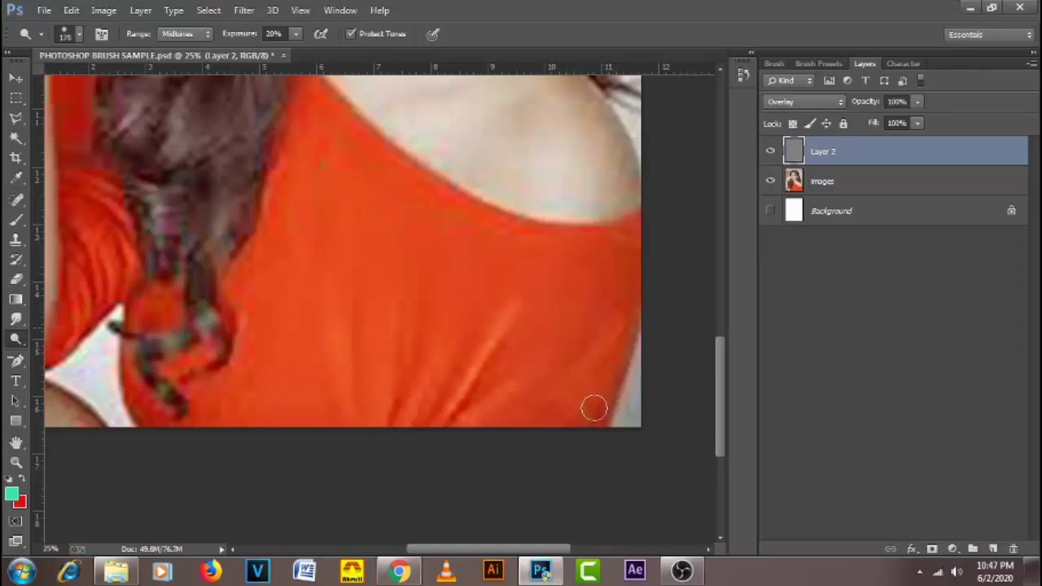
key(bracketright)
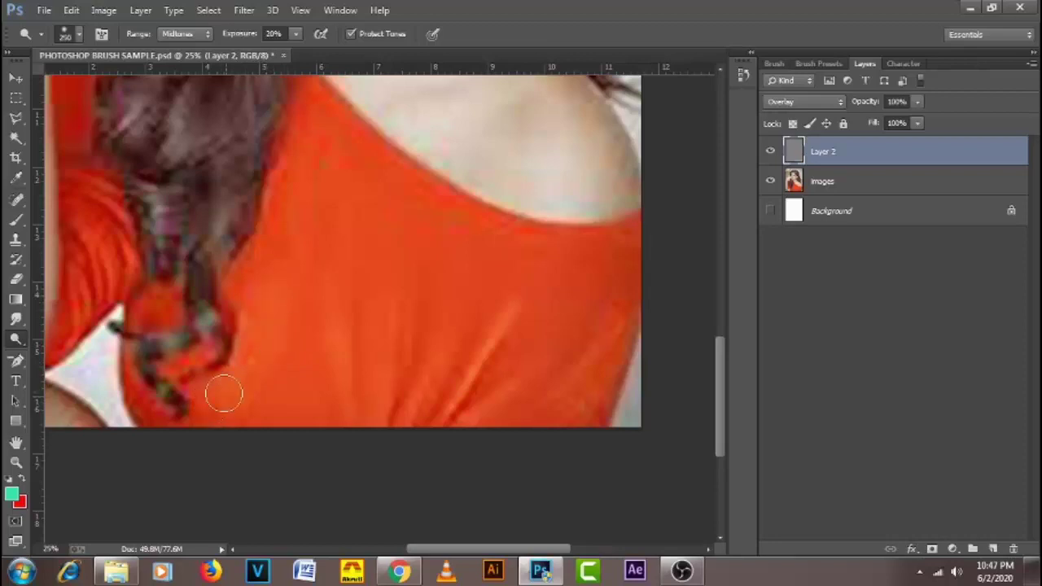
- Lighten the vertical folds at the middle front of the red top and retrace the main diagonal fold, dodging at 125 to 175 px
key(bracketleft)
mouse_move(347, 302)
mouse_down()
mouse_move(352, 403)
mouse_move(341, 298)
mouse_up()
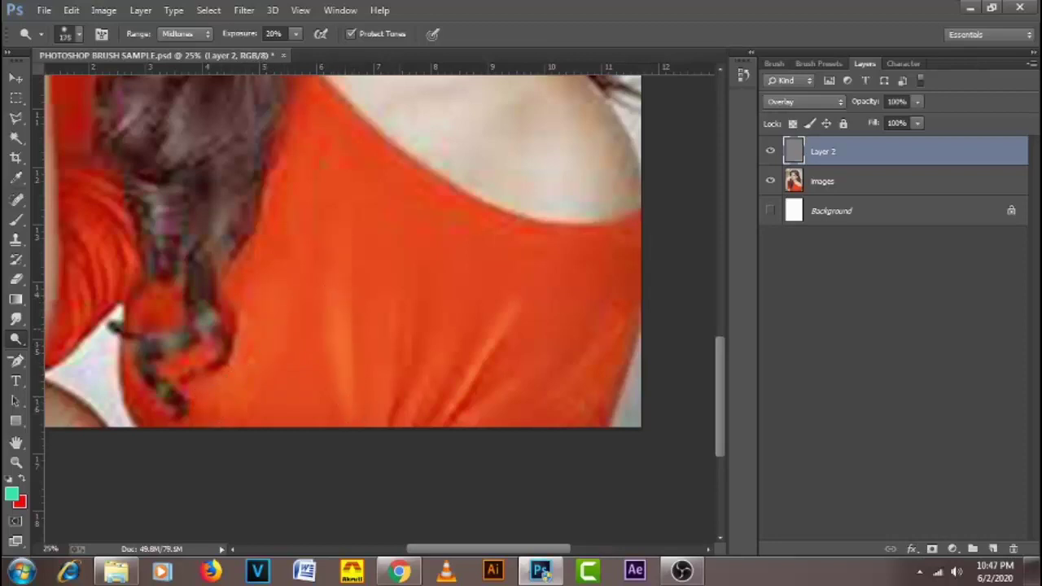
key(bracketleft)
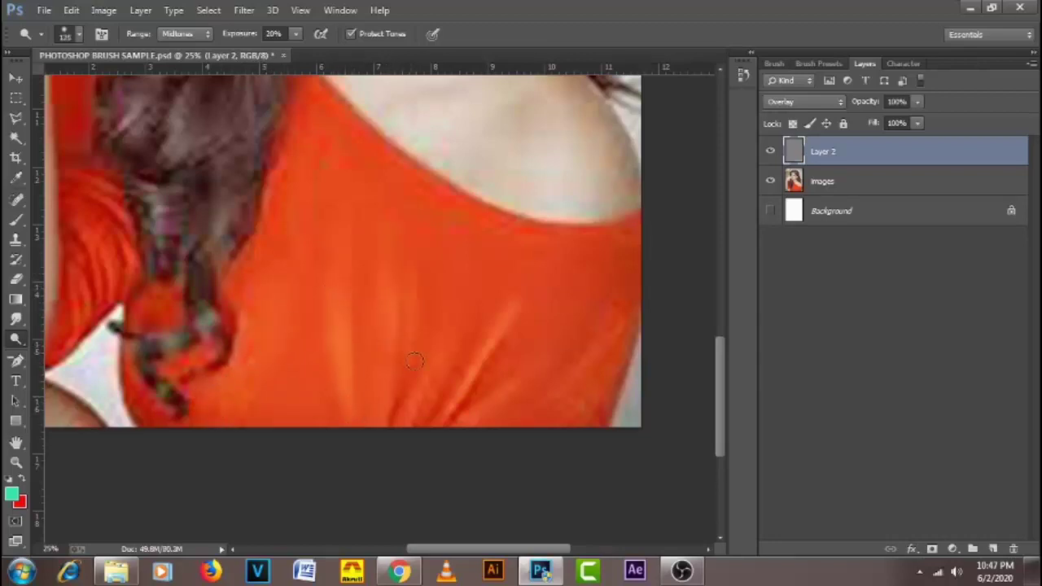
key(bracketright)
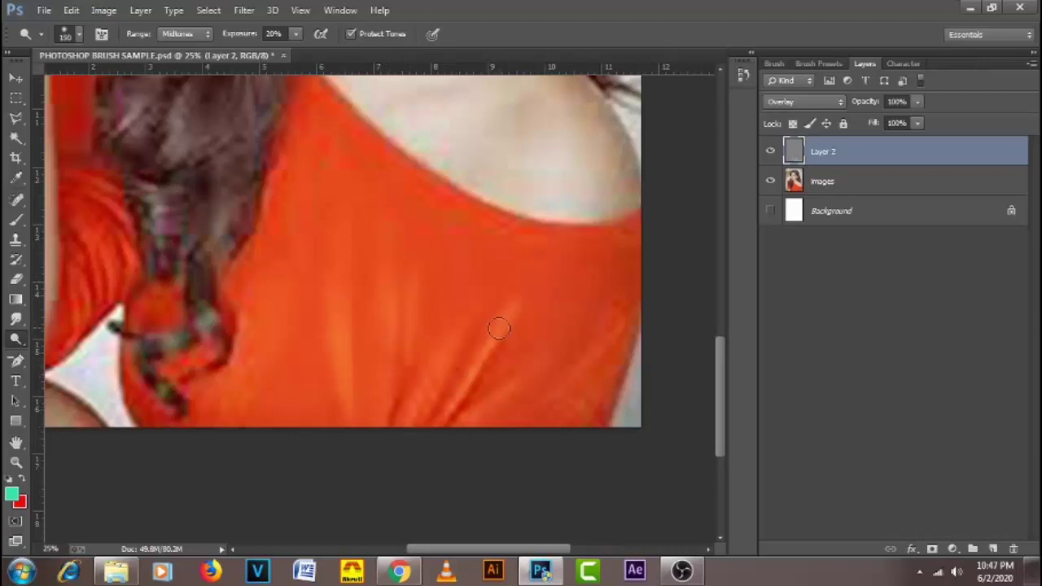
drag(499, 329, 449, 418)
- Lighten the red top along its neckline and beside the hair with the Dodge tool at 175 to 200 px
key(bracketright)
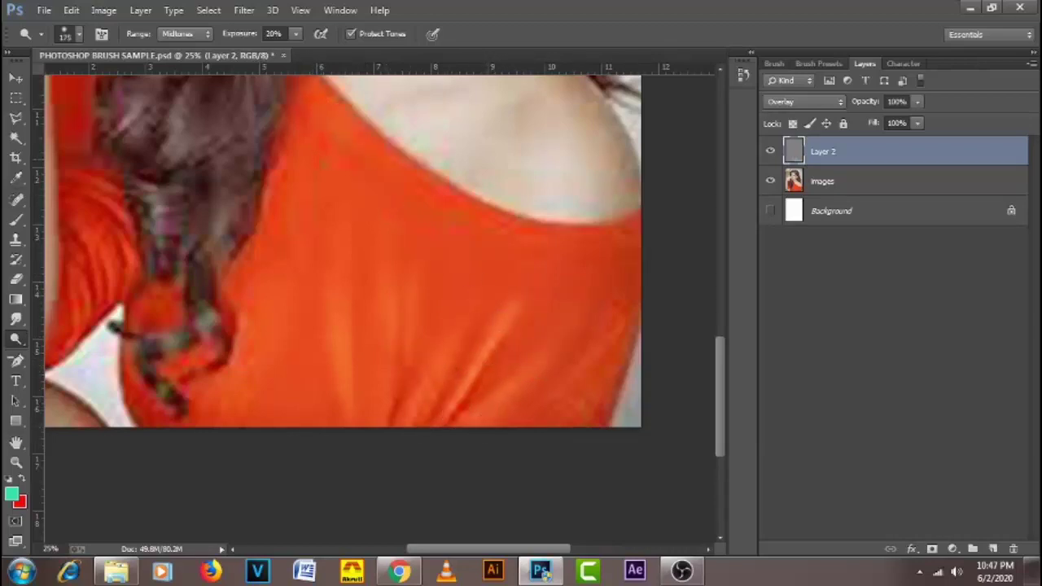
drag(389, 162, 513, 238)
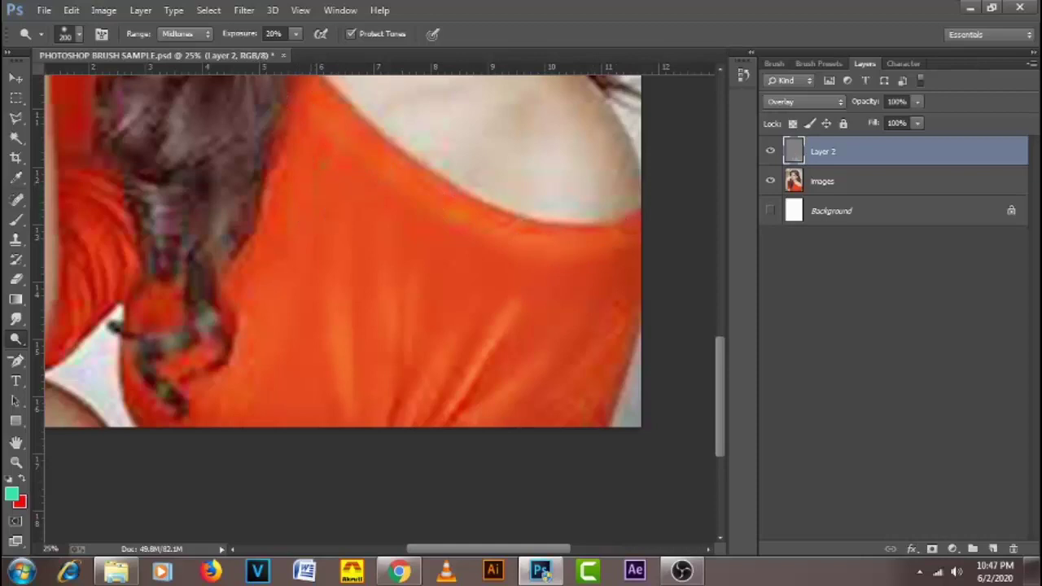
key(bracketleft)
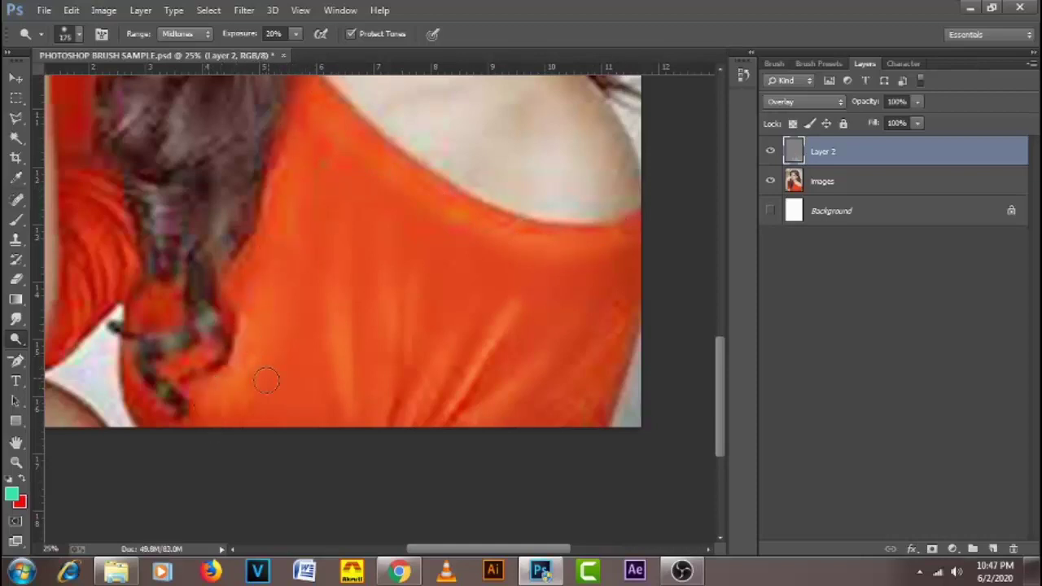
- Darken the shadows between the folds at the lower front of the red top using the Burn tool at 30% exposure
right_click(29, 346)
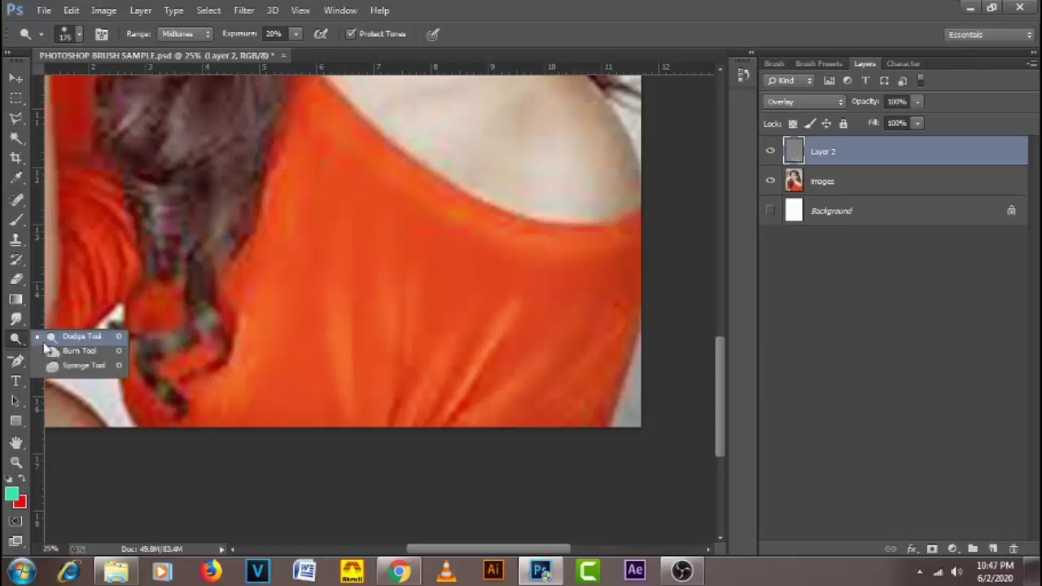
click(61, 333)
right_click(24, 346)
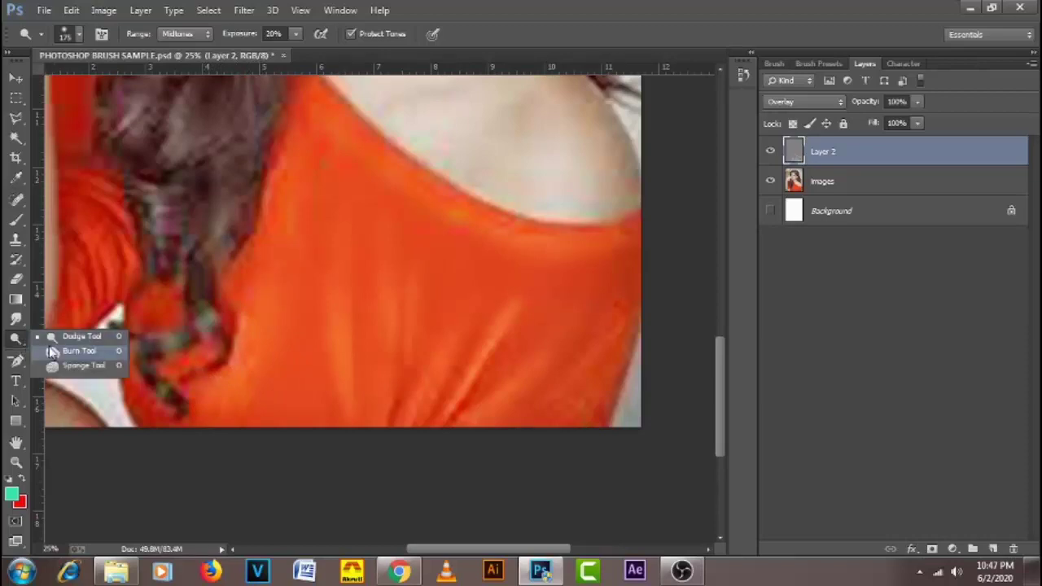
click(59, 353)
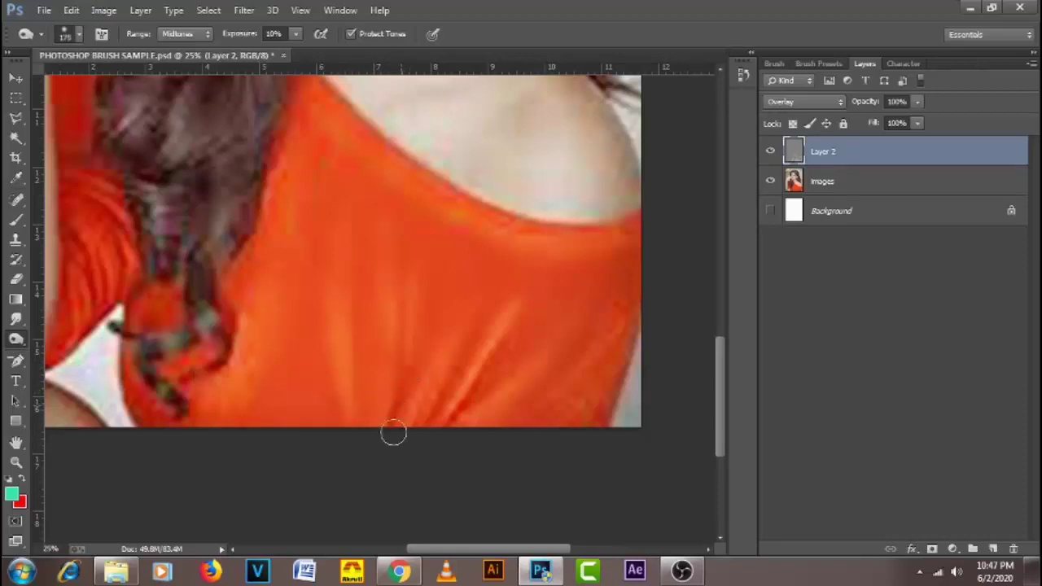
mouse_move(462, 365)
mouse_down()
mouse_move(438, 422)
mouse_move(466, 386)
mouse_up()
key(3)
key(bracketright)
key(bracketright)
key(bracketleft)
key(bracketleft)
key(bracketleft)
- Add a new layer above Layer 2, set its blend mode to Overlay and fill it with 50% Gray at 100% opacity
click(992, 552)
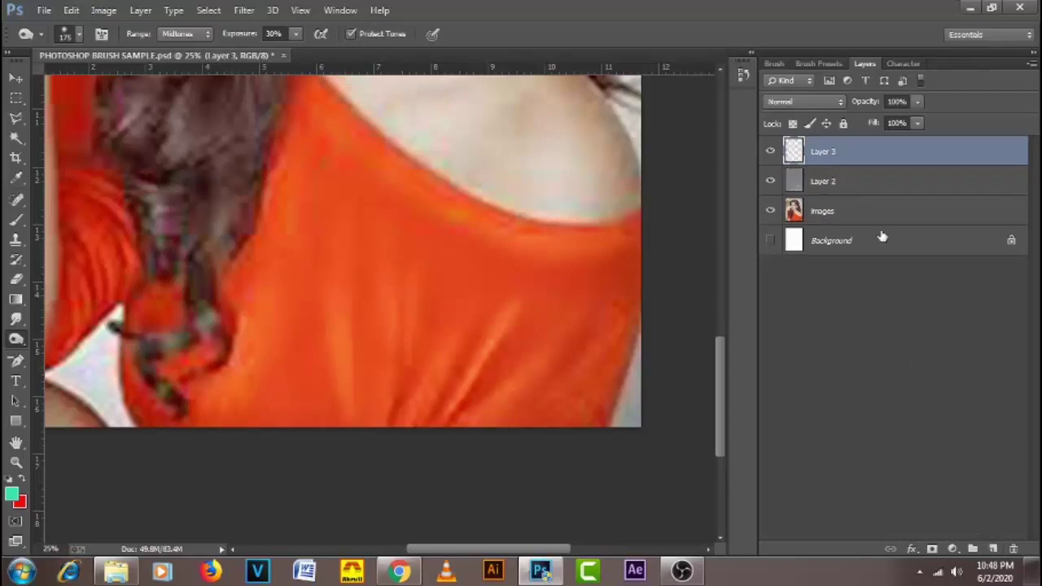
click(822, 102)
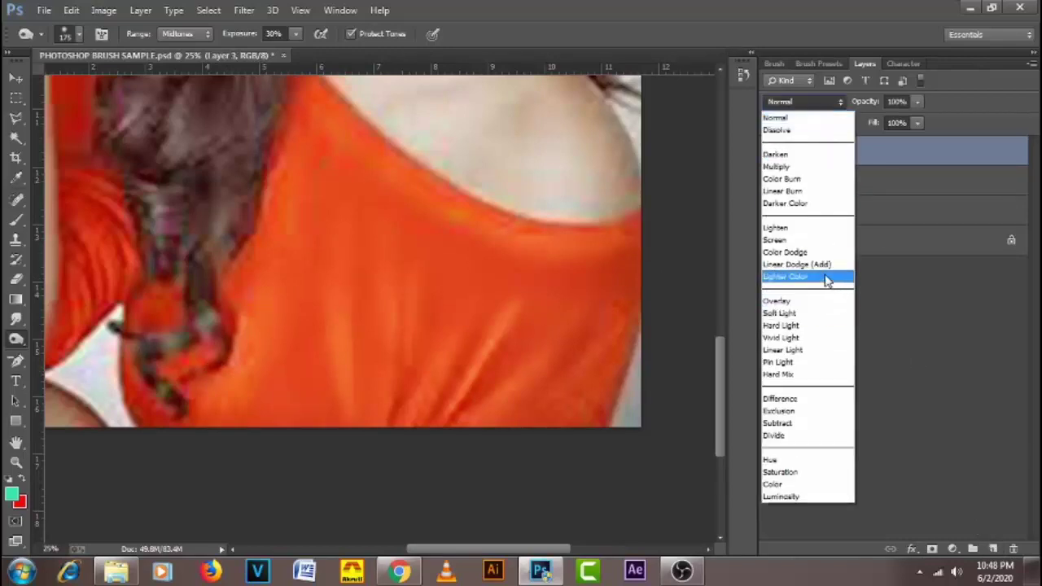
click(901, 314)
click(843, 154)
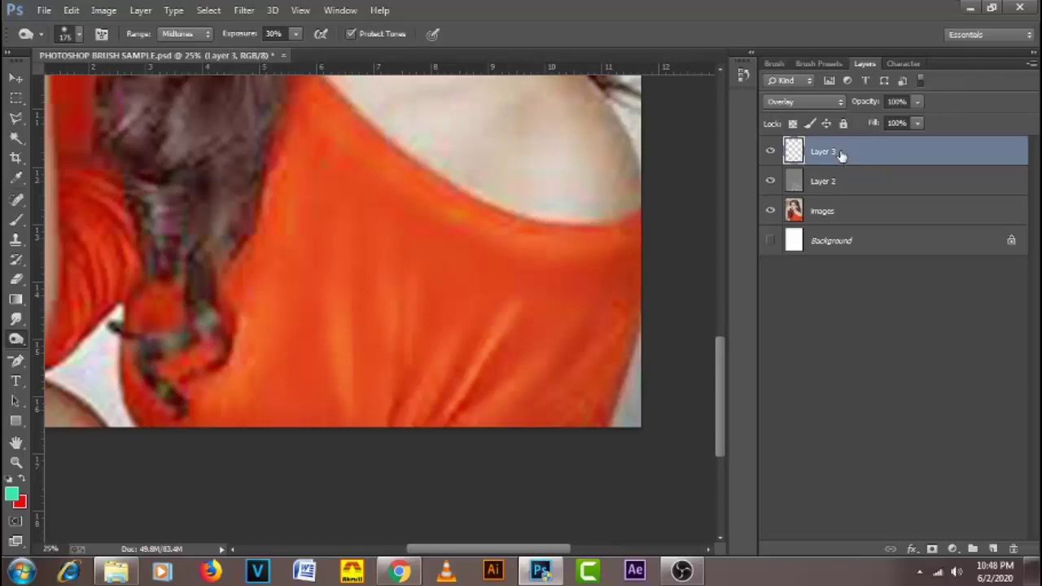
key(i)
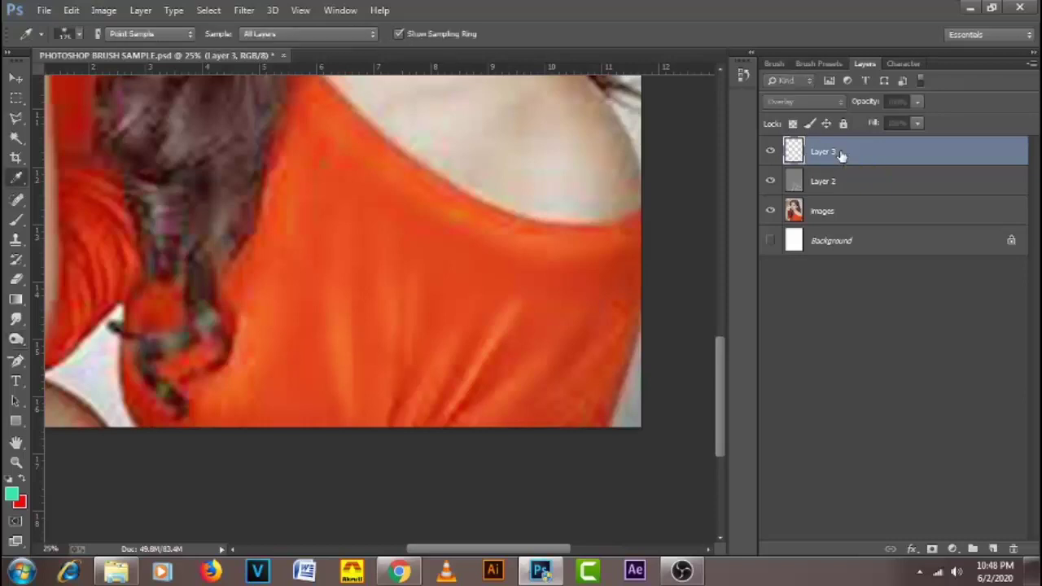
key(shift+F5)
key(Return)
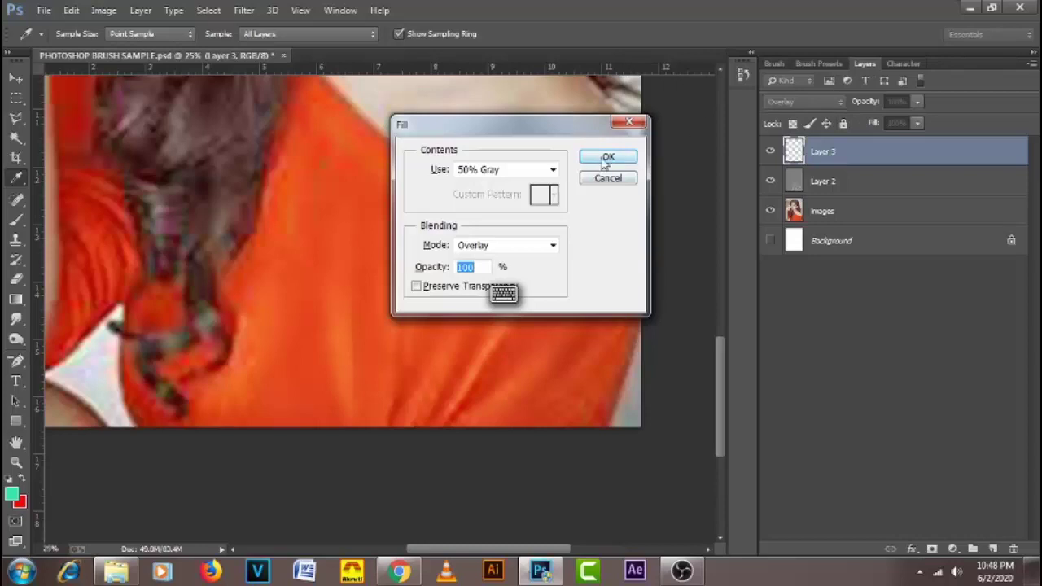
- Lighten the diagonal folds and the neighbouring vertical fold on Layer 3 using the Dodge tool at 40% exposure and about 125 px
key(o)
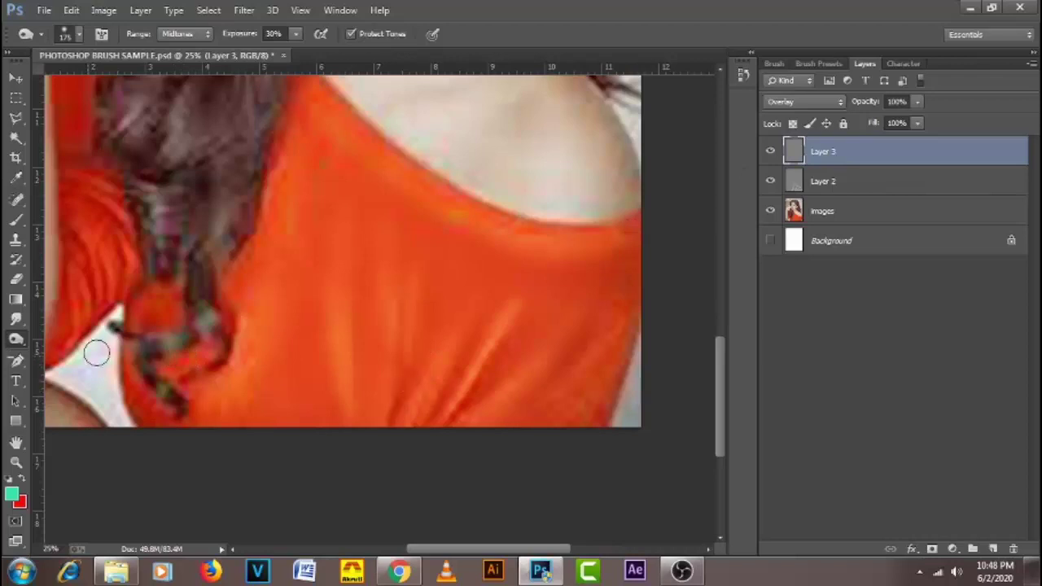
right_click(22, 343)
click(65, 338)
drag(498, 338, 422, 438)
key(bracketright)
drag(458, 349, 418, 403)
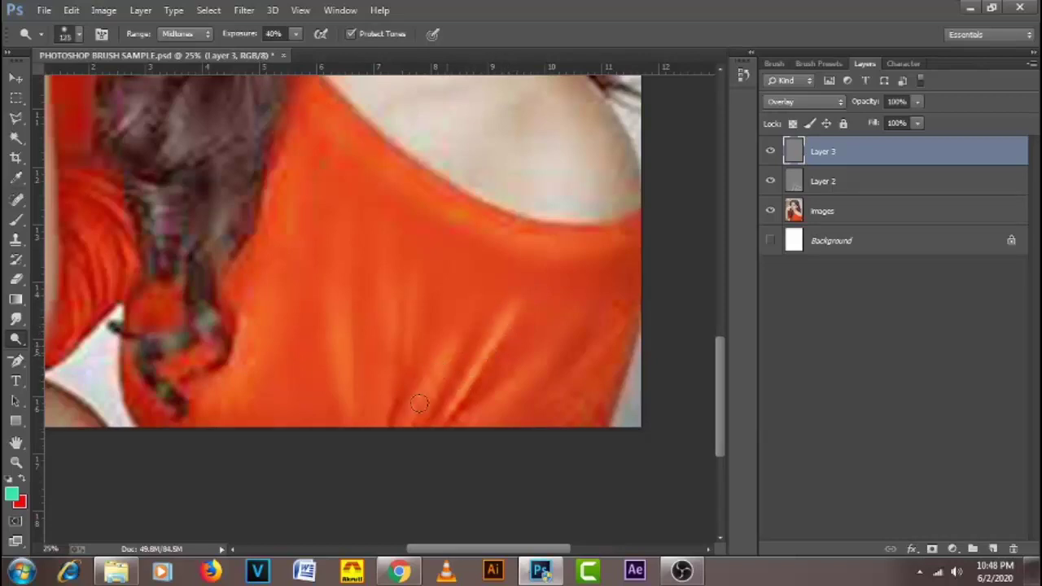
drag(384, 300, 384, 403)
- Lighten the long vertical fold and the broader areas beside the hair and neckline, dodging at 40% exposure with 250 to 400 px
key(bracketright)
key(bracketright)
drag(337, 288, 338, 403)
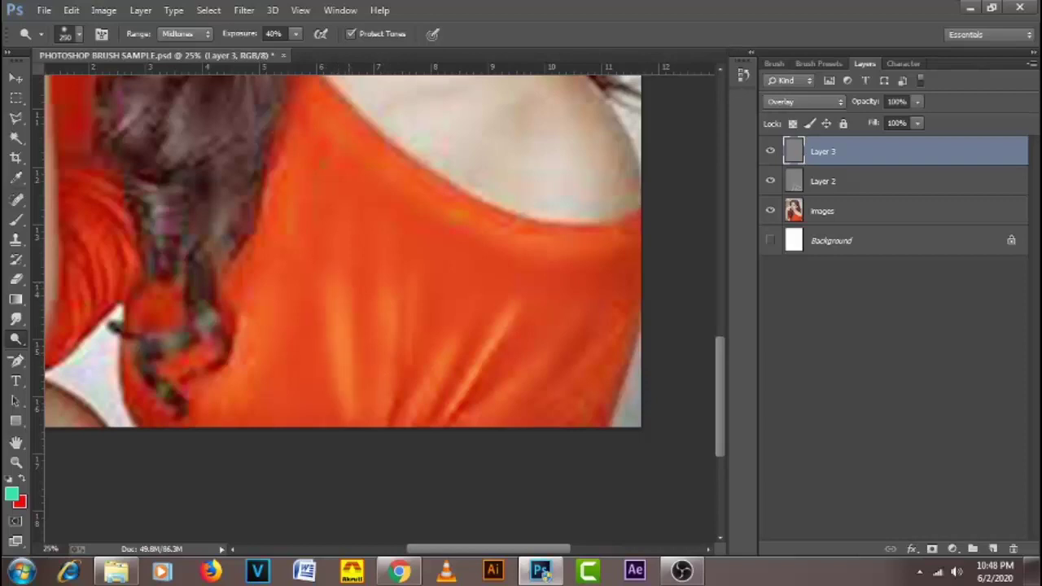
mouse_move(321, 134)
mouse_down()
mouse_move(298, 186)
mouse_move(264, 358)
mouse_up()
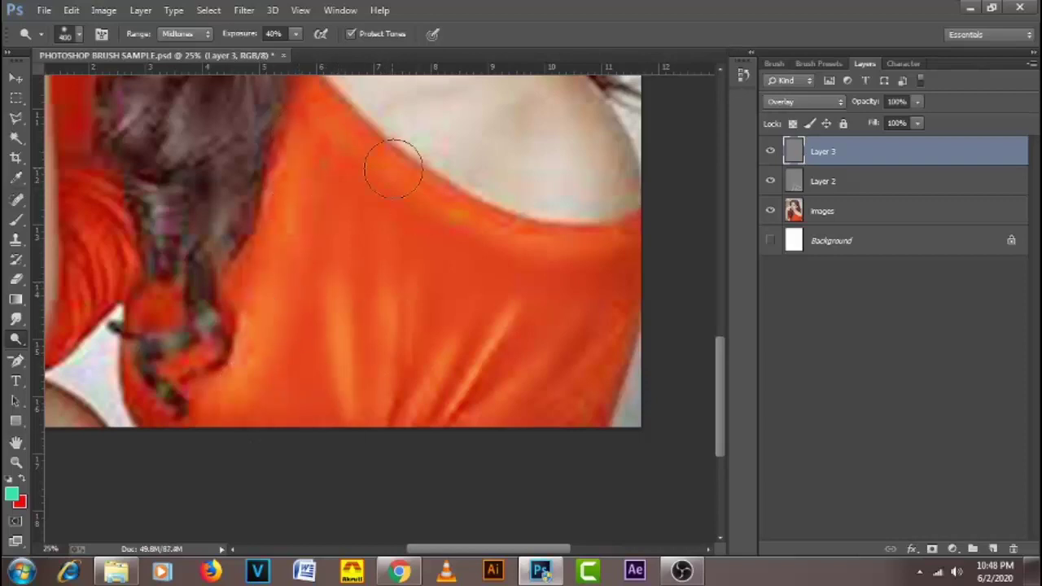
key(bracketleft)
key(bracketleft)
key(bracketleft)
key(bracketleft)
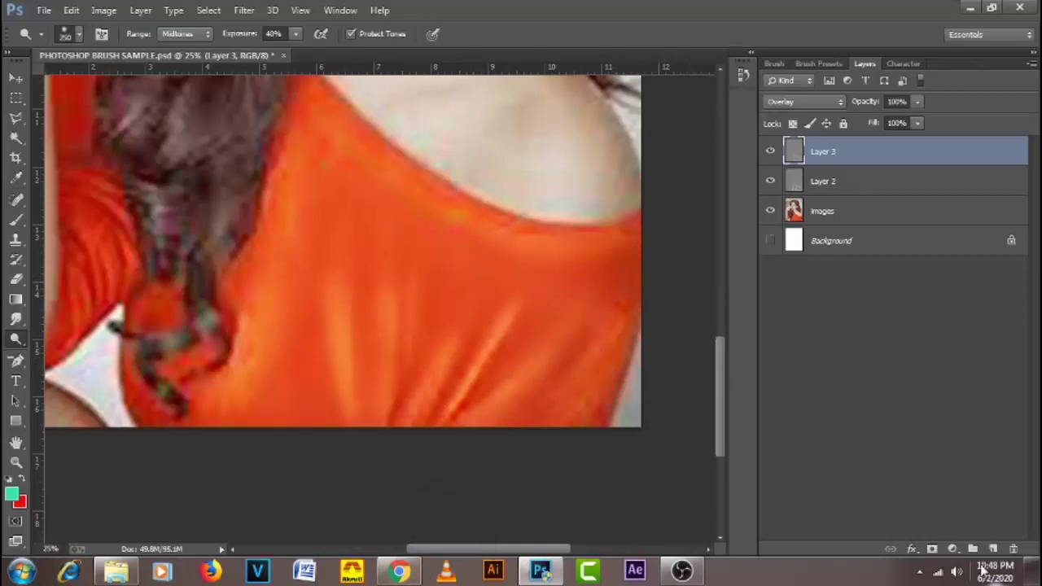
- Group Layer 3, Layer 2 and the images layer, and add a new empty layer above the group
shift+click(851, 215)
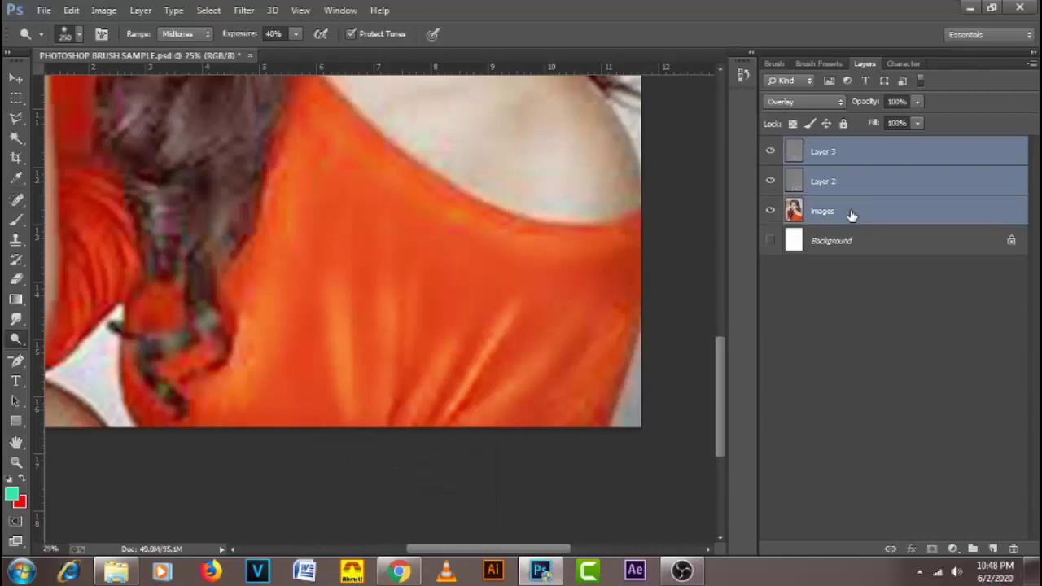
key(ctrl+g)
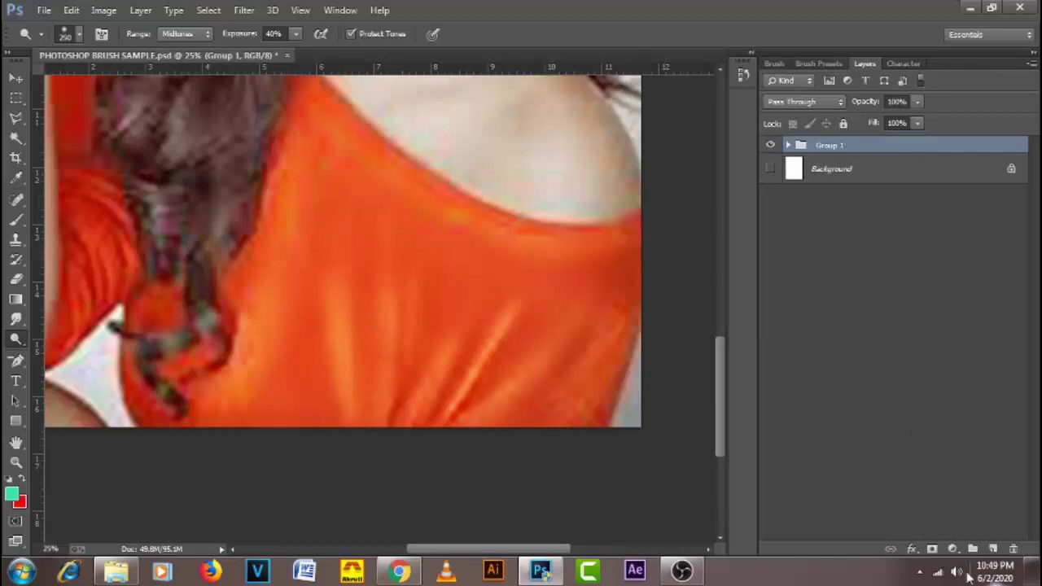
click(993, 549)
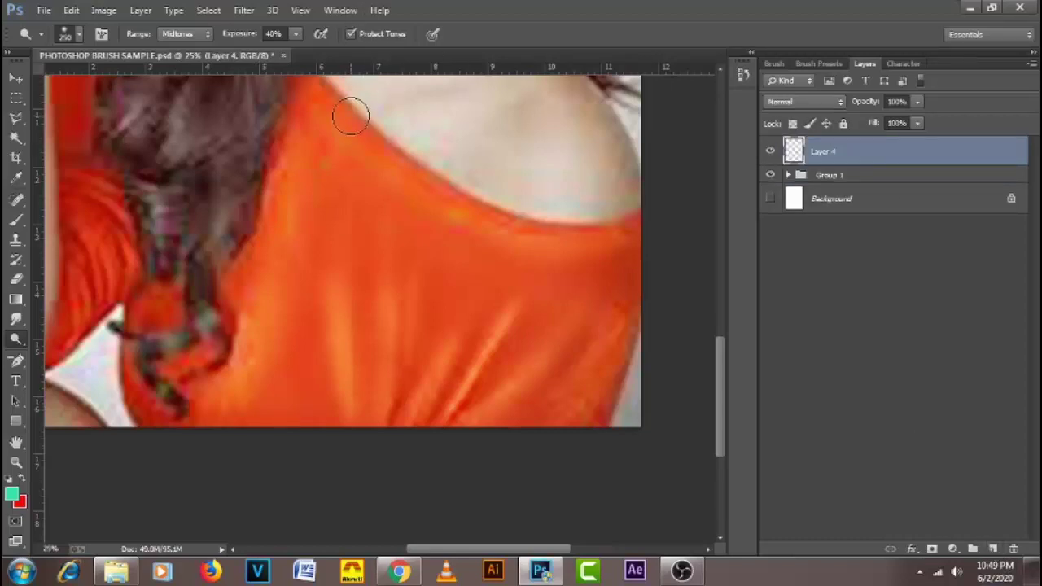
- Smooth the folds at the lower front of the red top on Layer 4 using the Smudge tool at 60% strength, about 150 px
click(16, 319)
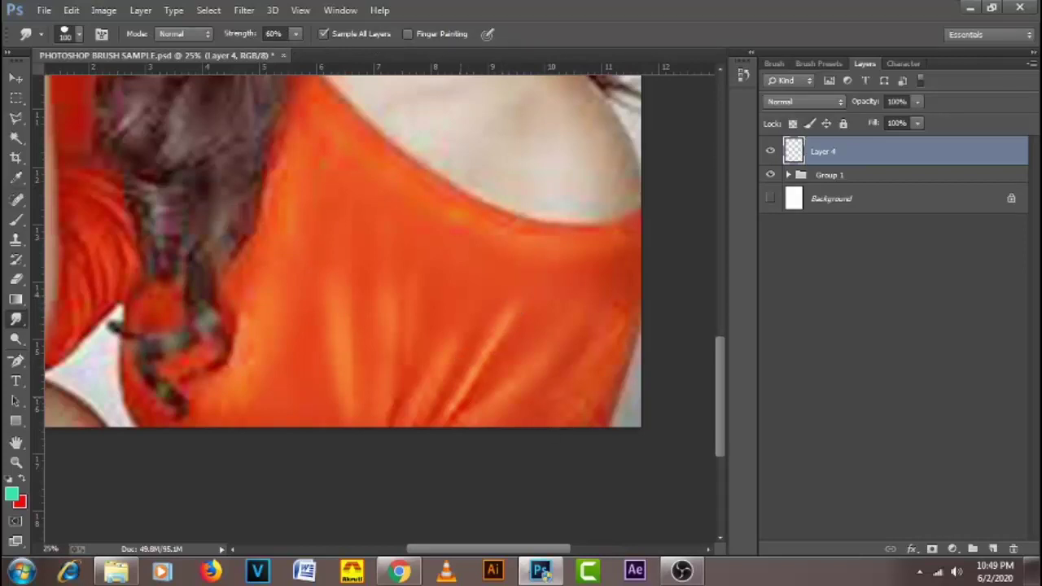
key(bracketleft)
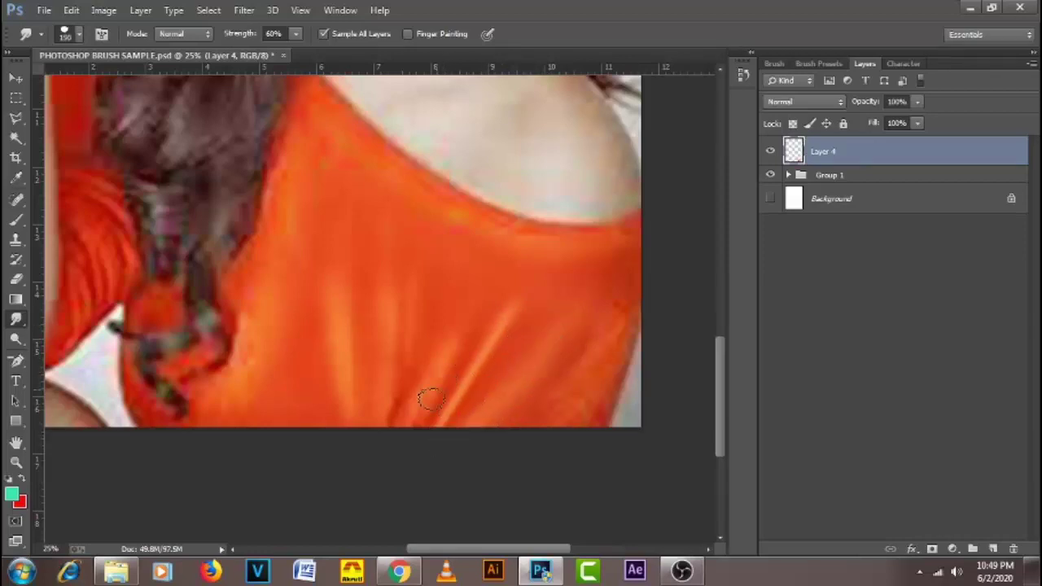
key(bracketleft)
key(bracketright)
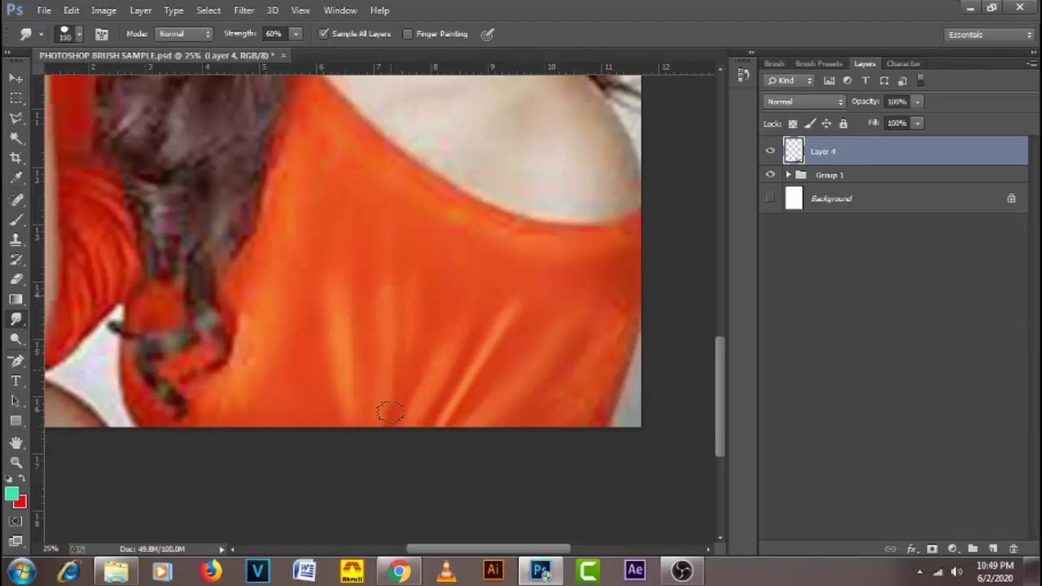
key(bracketright)
key(bracketleft)
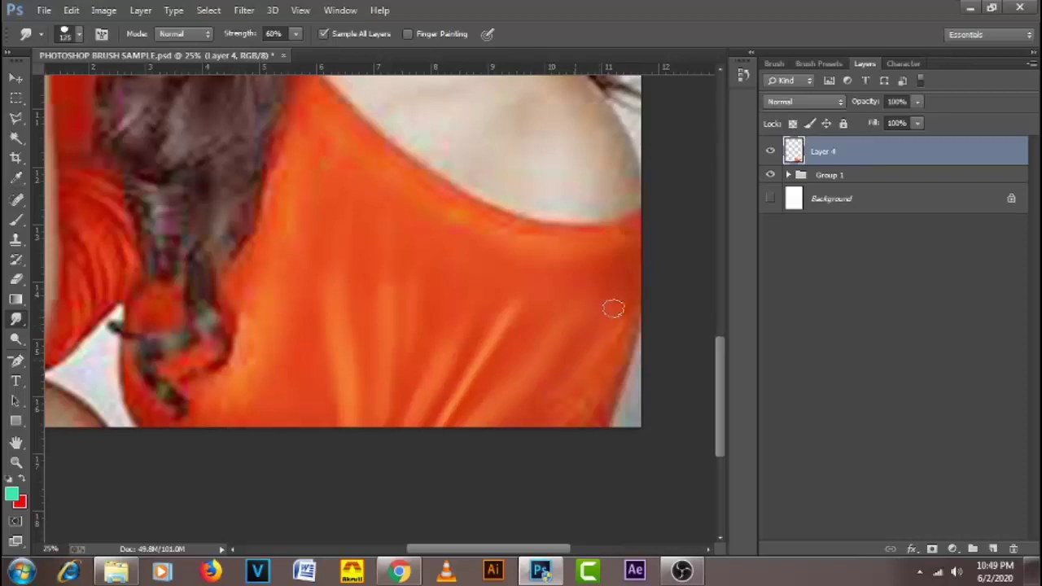
- Smudge the outer side of the red top below the bare shoulder with a brush of 125 to 175 px
key(bracketright)
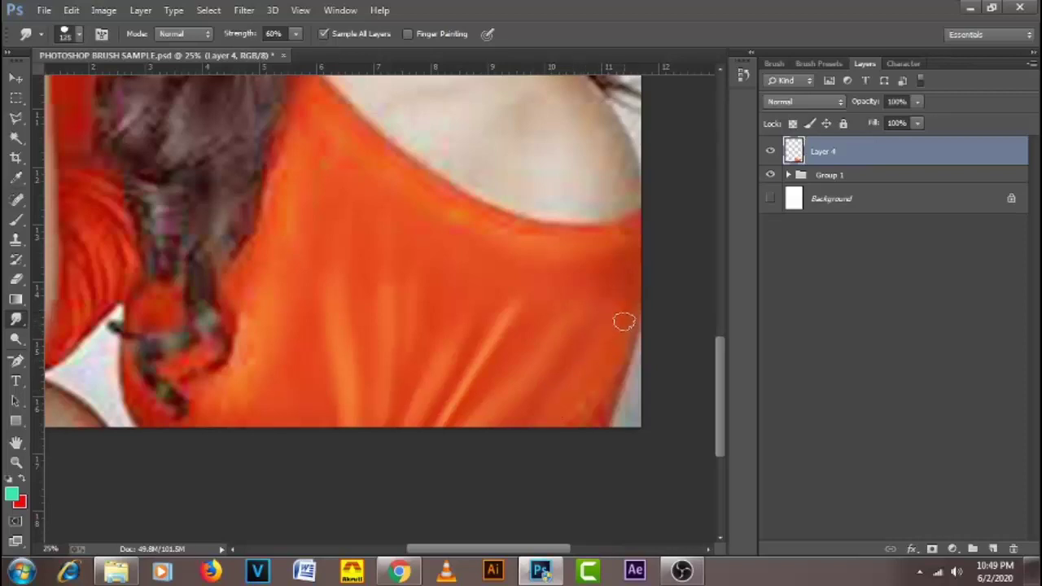
key(bracketright)
key(bracketright)
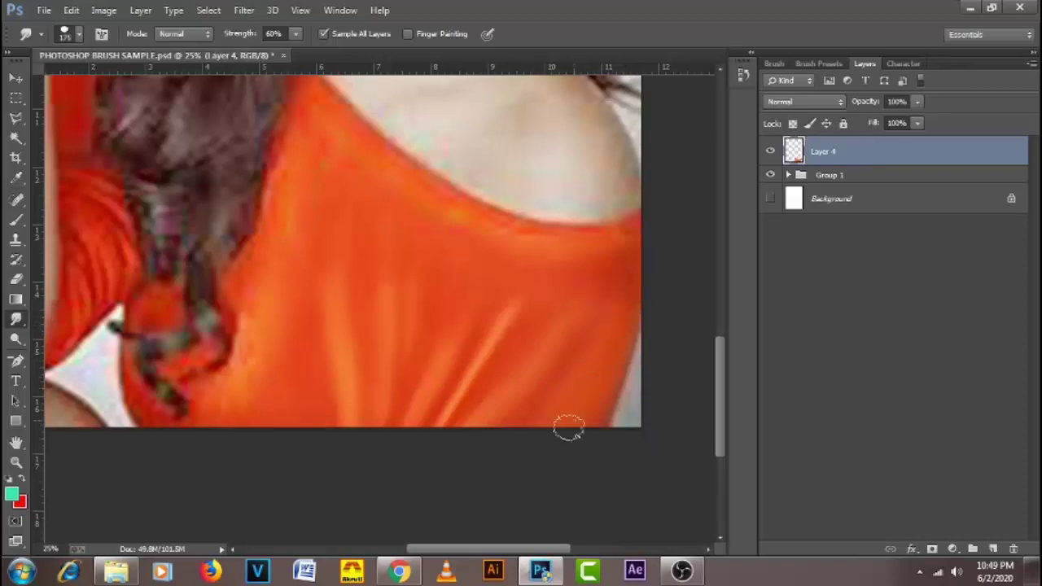
- Smudge the side of the red top beside the braid down to the lower edge with a brush of about 175 px
key(bracketleft)
key(bracketleft)
key(bracketright)
key(bracketright)
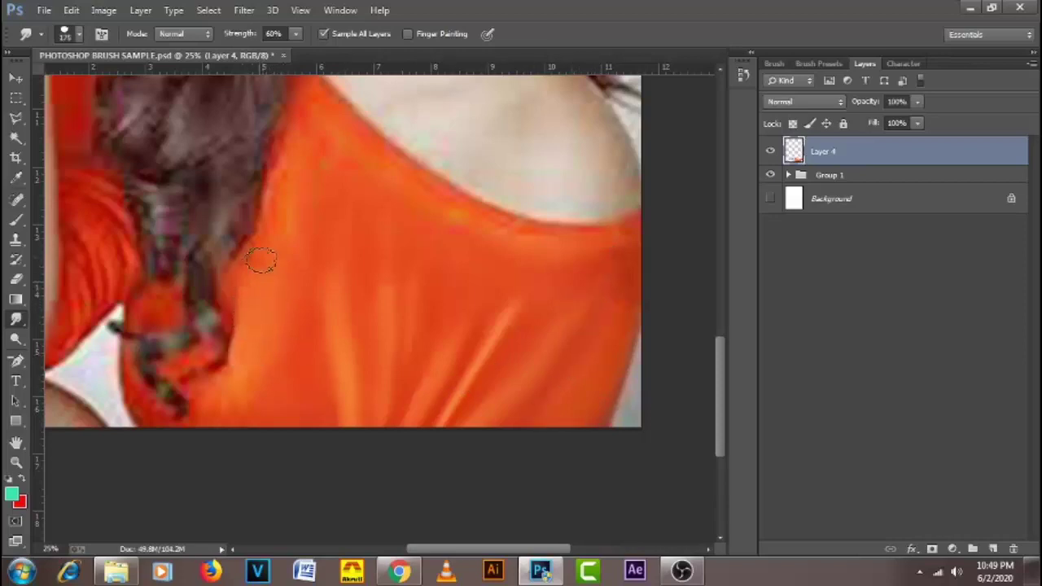
key(bracketright)
key(bracketleft)
key(bracketleft)
key(bracketleft)
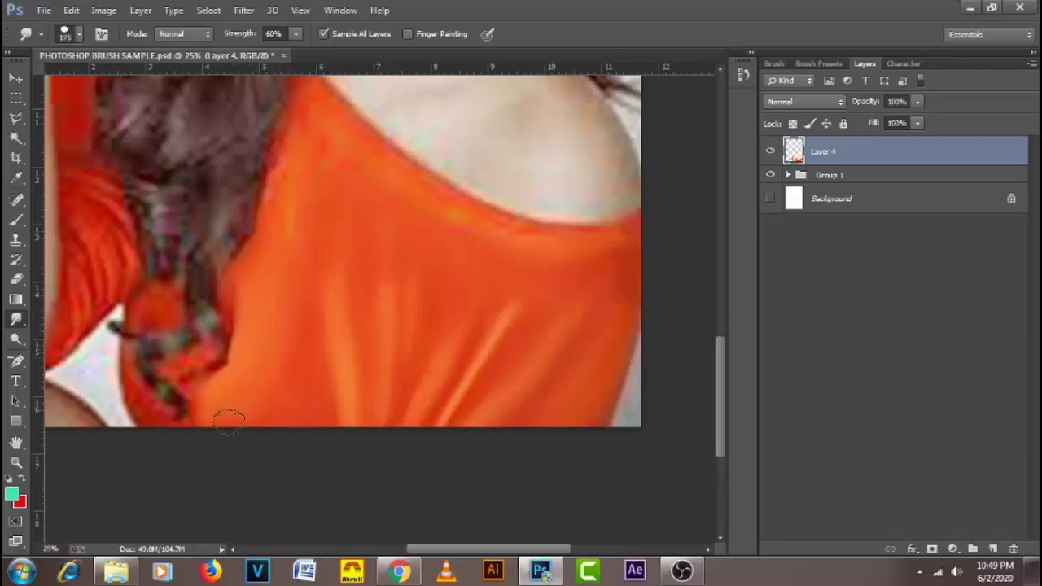
- Smudge the upper part of the red top between the hair and the start of the neckline with a 125 px brush
key(bracketright)
key(bracketleft)
key(bracketleft)
key(bracketleft)
drag(331, 99, 302, 78)
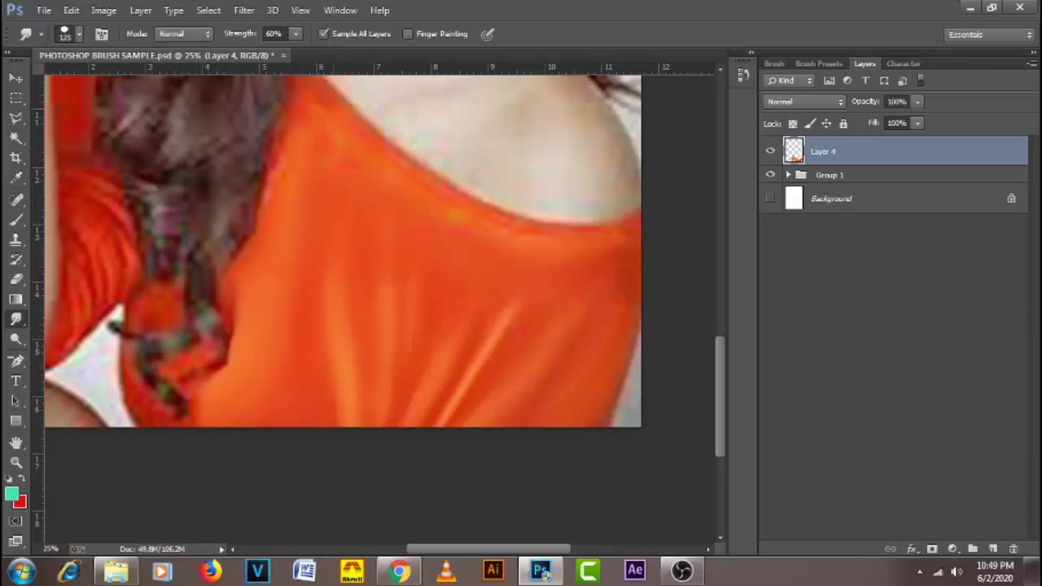
- Smudge along the red top's neckline edge below the bare shoulder with a brush of about 125 to 150 px
key(bracketleft)
key(bracketleft)
key(bracketright)
key(bracketright)
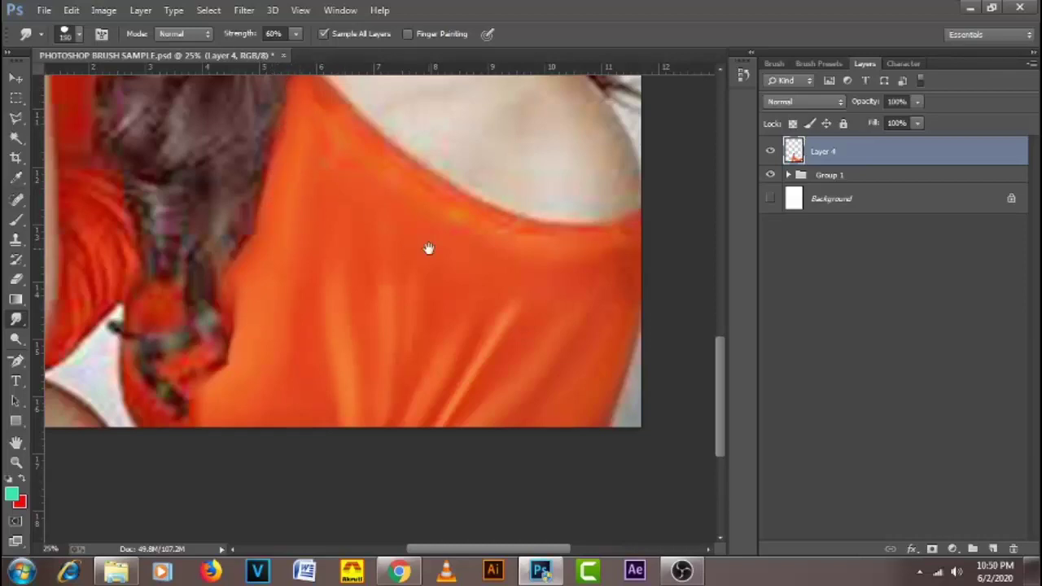
drag(428, 247, 363, 286)
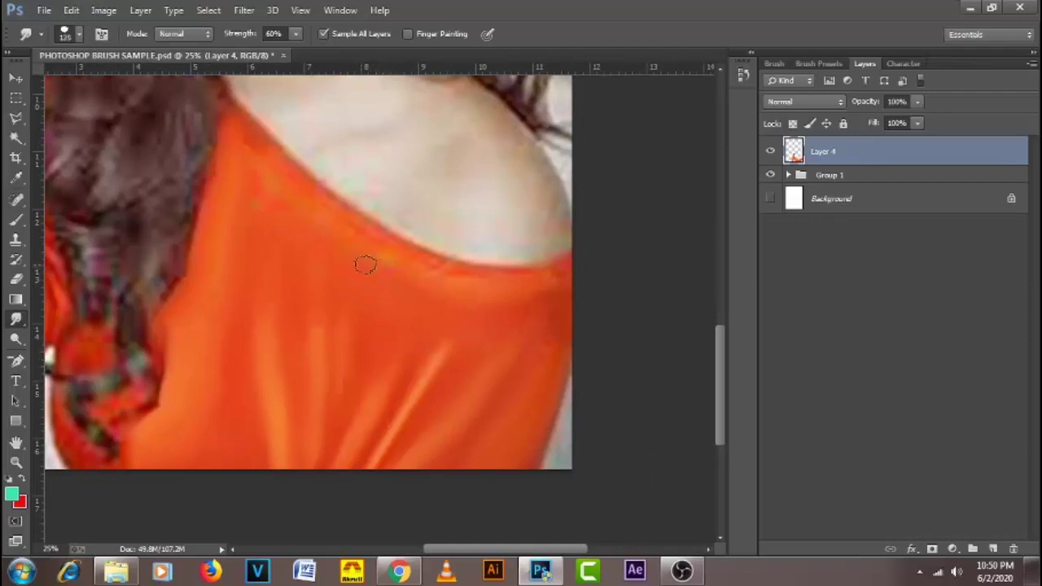
key(bracketright)
key(bracketright)
key(bracketleft)
key(bracketright)
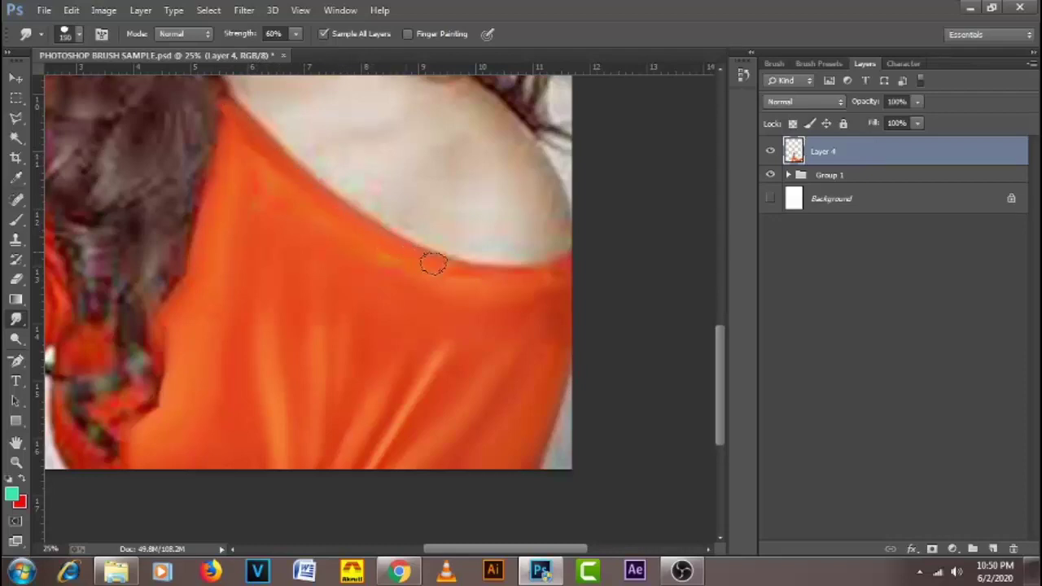
mouse_move(420, 263)
mouse_down()
mouse_move(503, 280)
mouse_move(560, 274)
mouse_up()
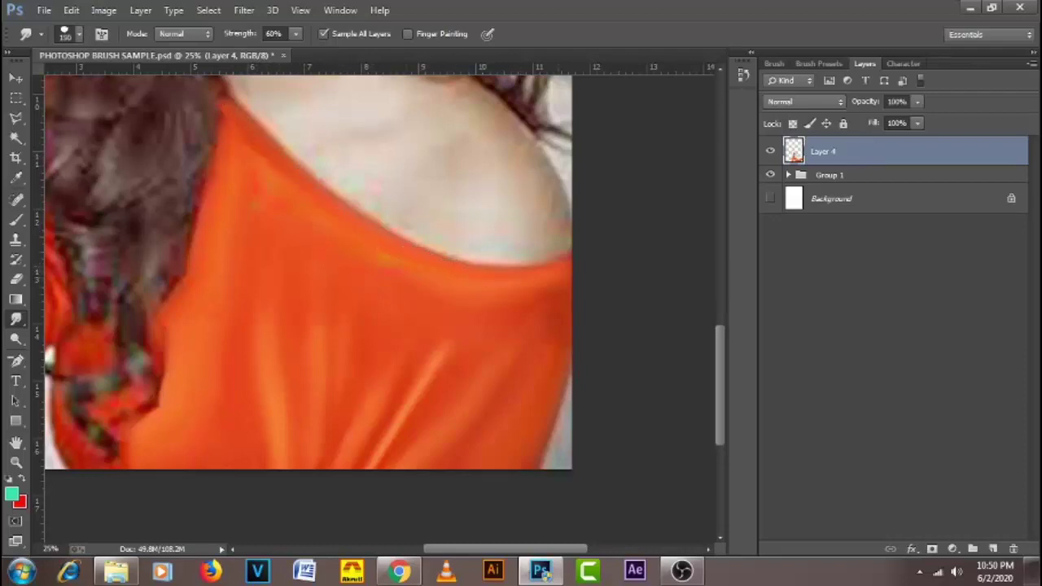
- Smudge the upper neckline band and the cloth edge beside the braid, using about 100 px near the braid's end
key(bracketleft)
key(bracketleft)
key(bracketright)
key(bracketright)
key(bracketright)
key(bracketright)
mouse_move(196, 287)
mouse_down()
mouse_move(177, 302)
mouse_move(174, 334)
mouse_up()
key(bracketleft)
drag(168, 378, 164, 407)
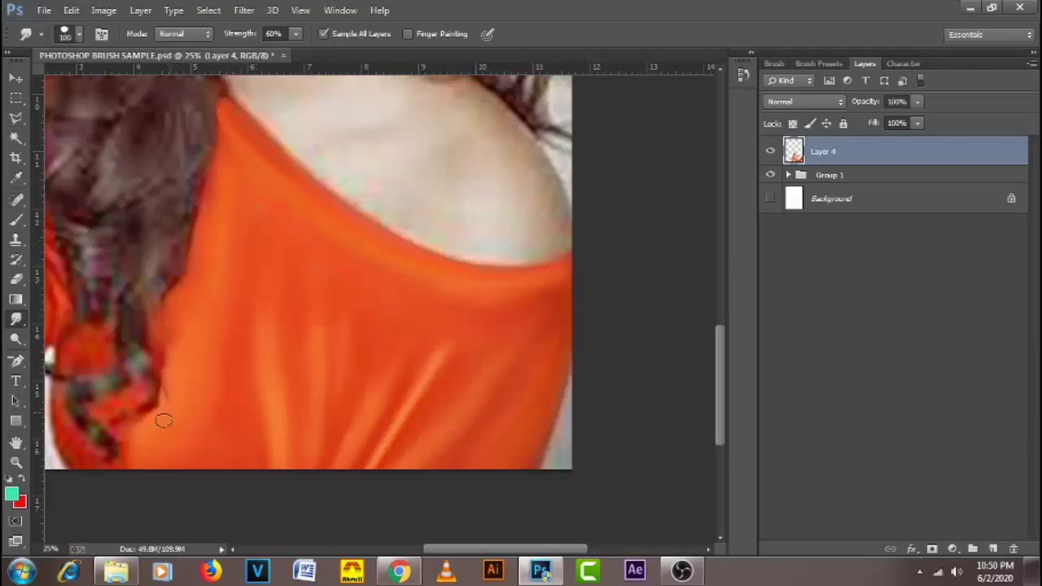
mouse_move(140, 446)
mouse_down()
mouse_move(170, 430)
mouse_move(167, 446)
mouse_move(143, 464)
mouse_up()
- Smooth the remaining folds on the front of the red top with a brush of about 125 to 175 px
key(bracketright)
key(bracketright)
key(bracketright)
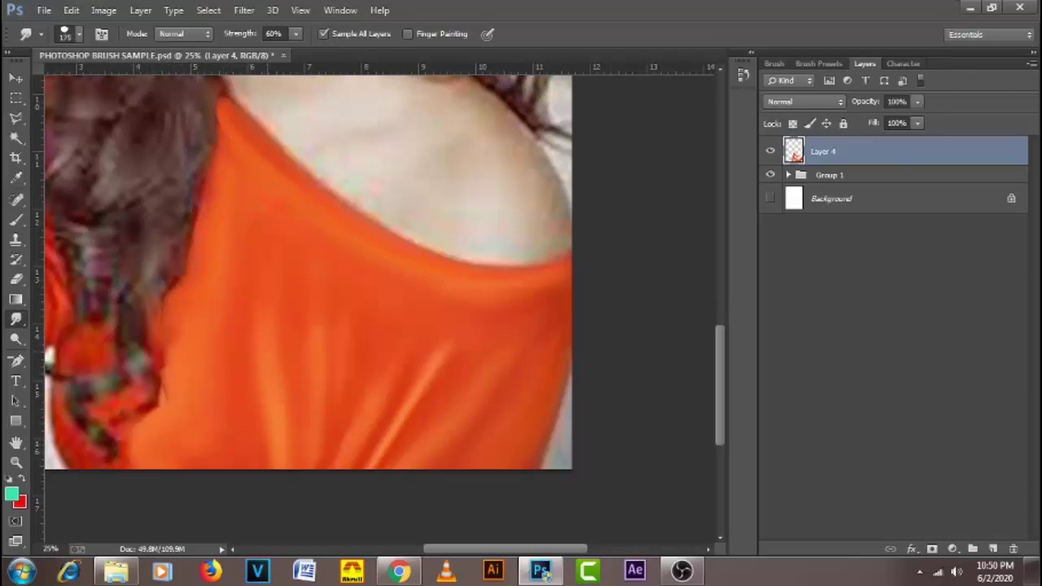
key(bracketleft)
key(bracketright)
key(bracketleft)
key(bracketleft)
key(bracketright)
key(bracketleft)
drag(470, 335, 526, 326)
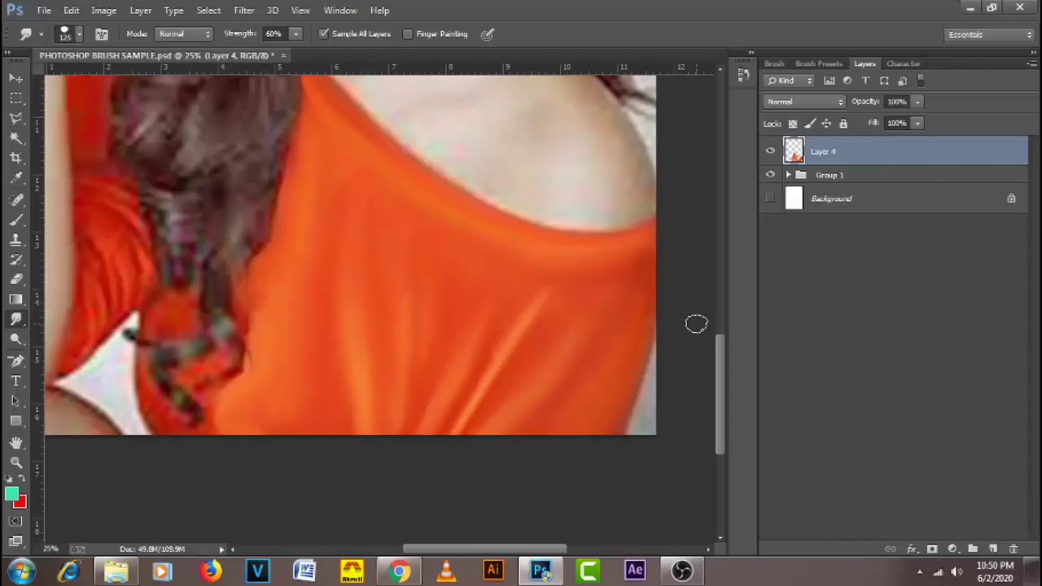
- Compare the red top with and without Layer 4 and Group 1's Layer 2 by toggling their visibility
click(770, 151)
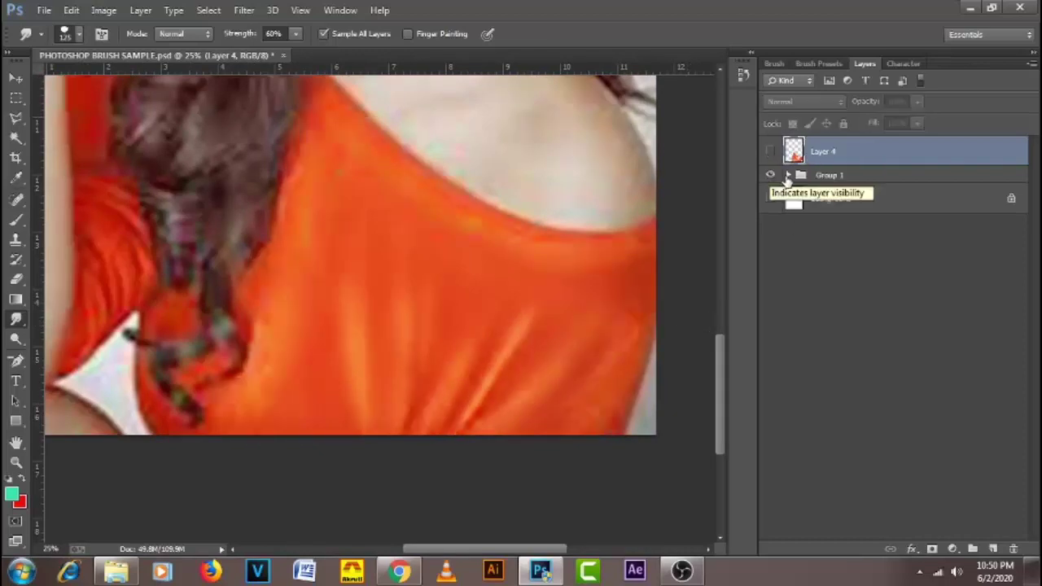
click(788, 175)
click(770, 229)
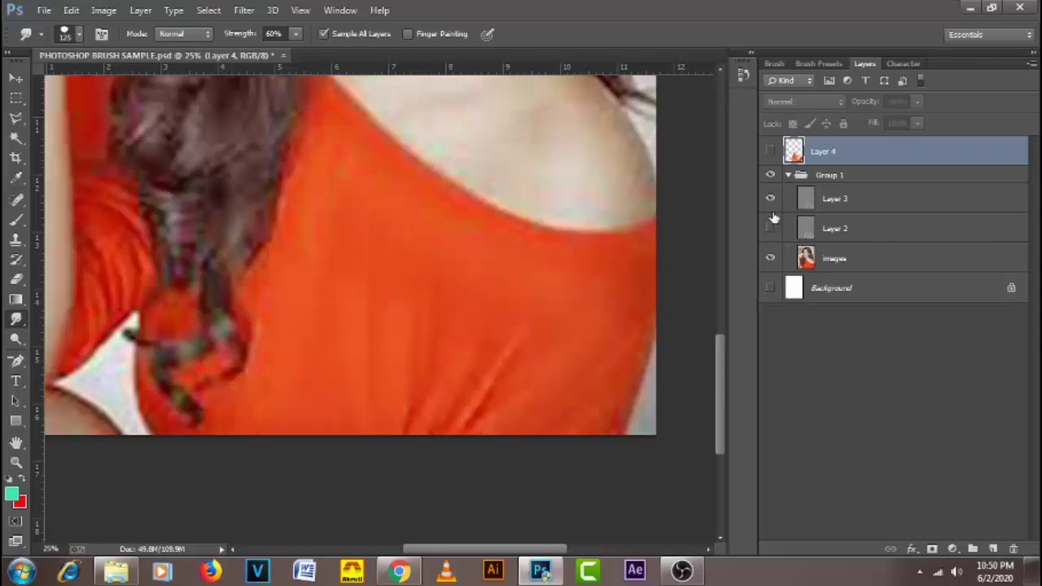
click(770, 151)
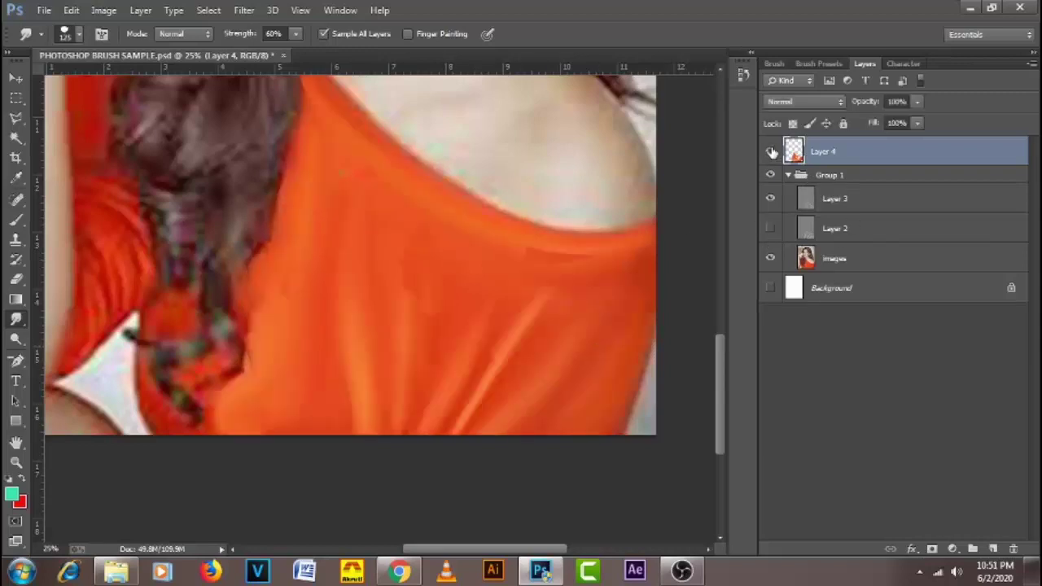
click(770, 229)
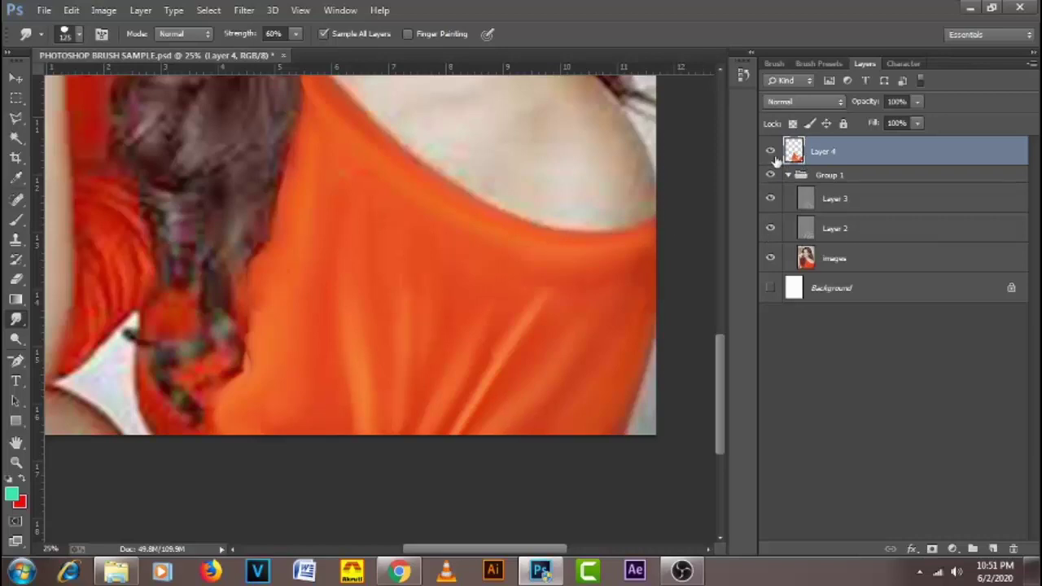
- Try smudging the red sleeve beside the forearm with the 49 brush tip enlarged to 70 px
right_click(355, 295)
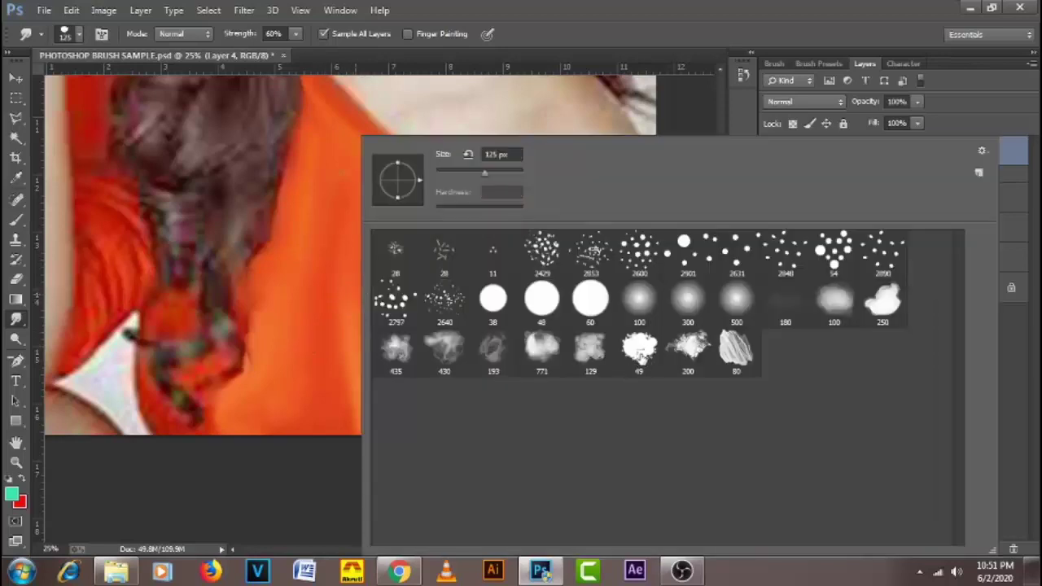
click(640, 355)
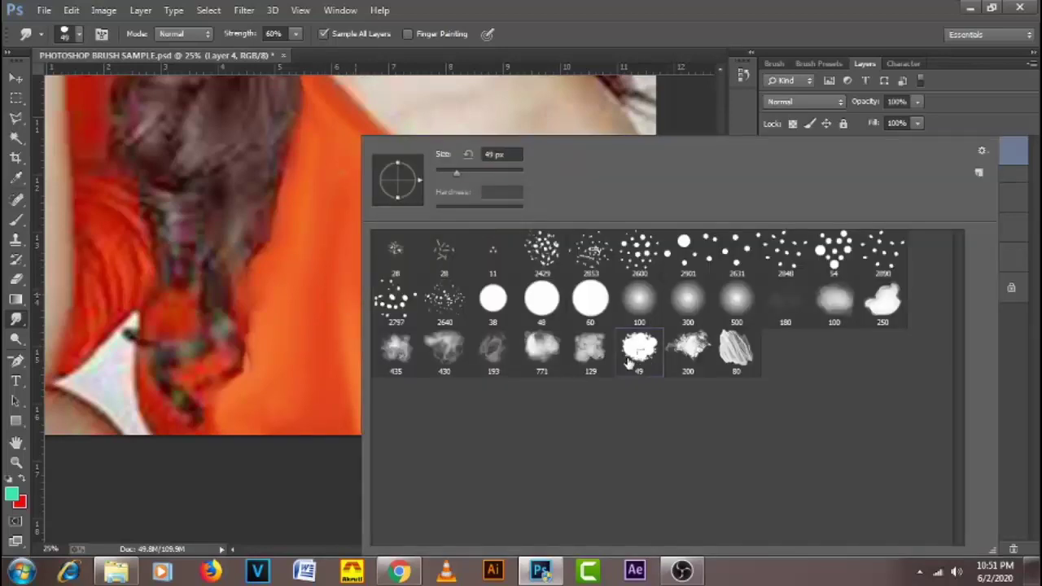
click(633, 44)
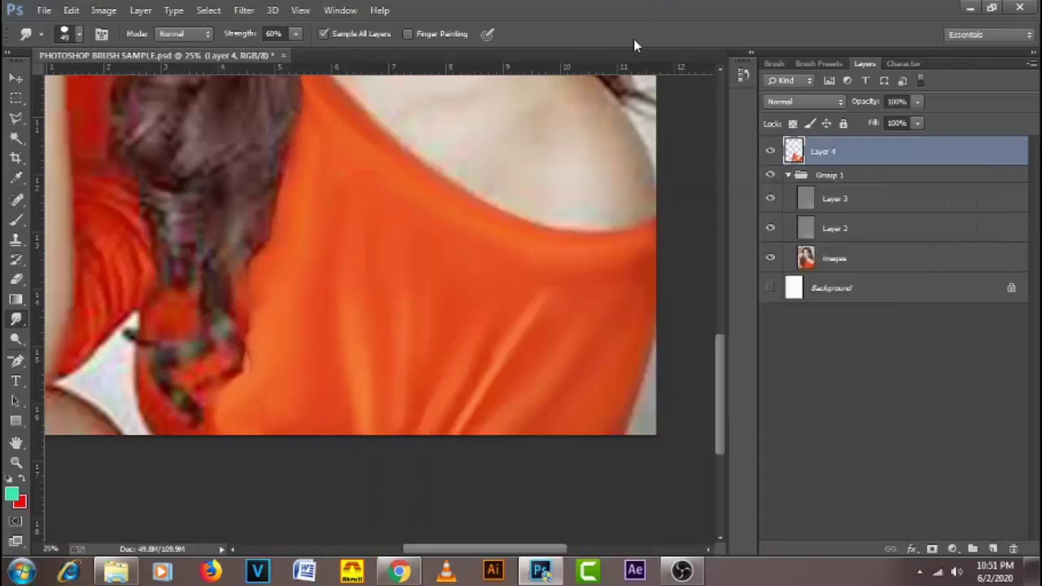
drag(237, 214, 404, 269)
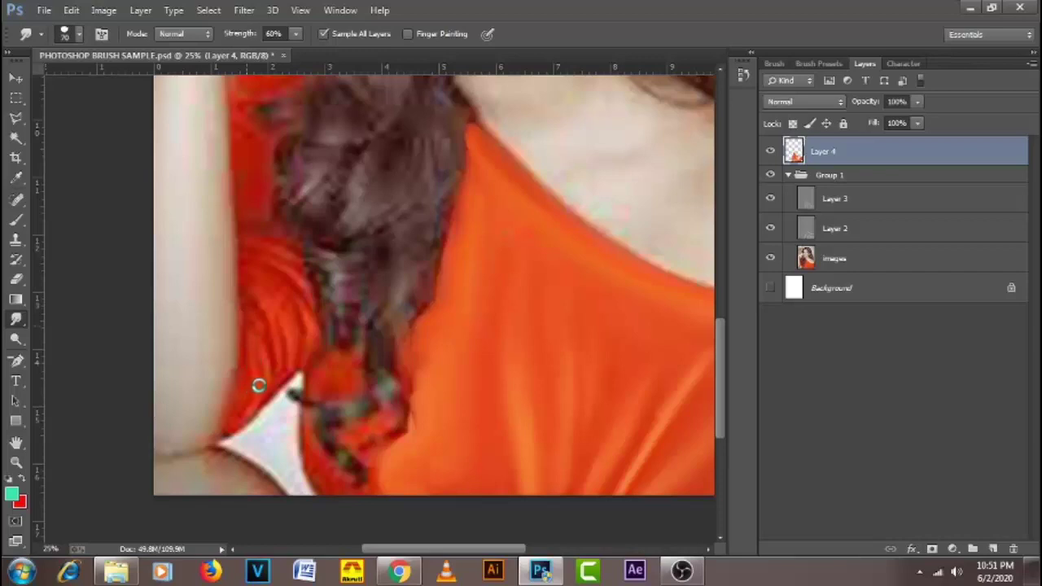
drag(258, 385, 252, 383)
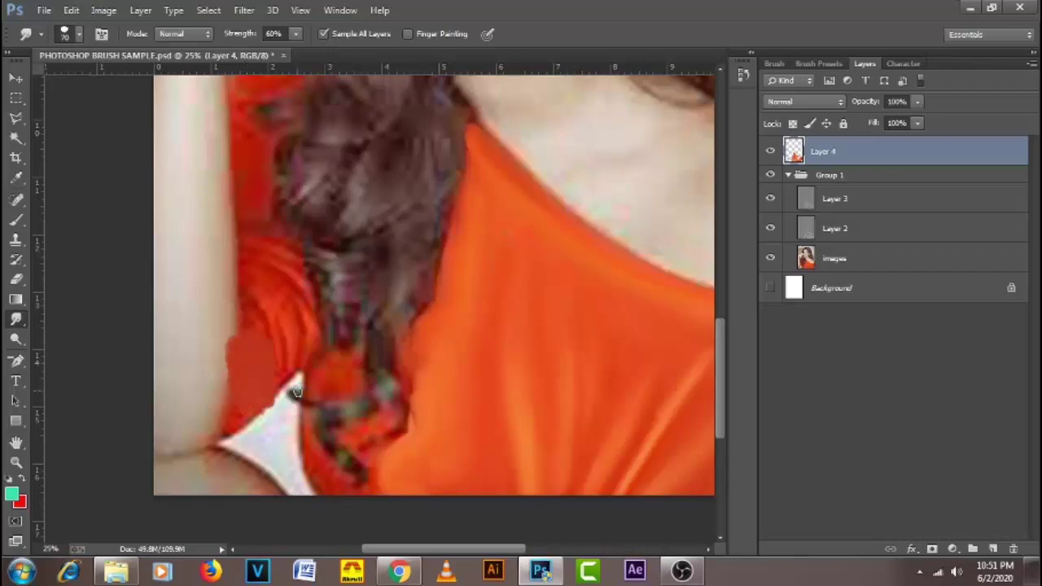
key(ctrl+z)
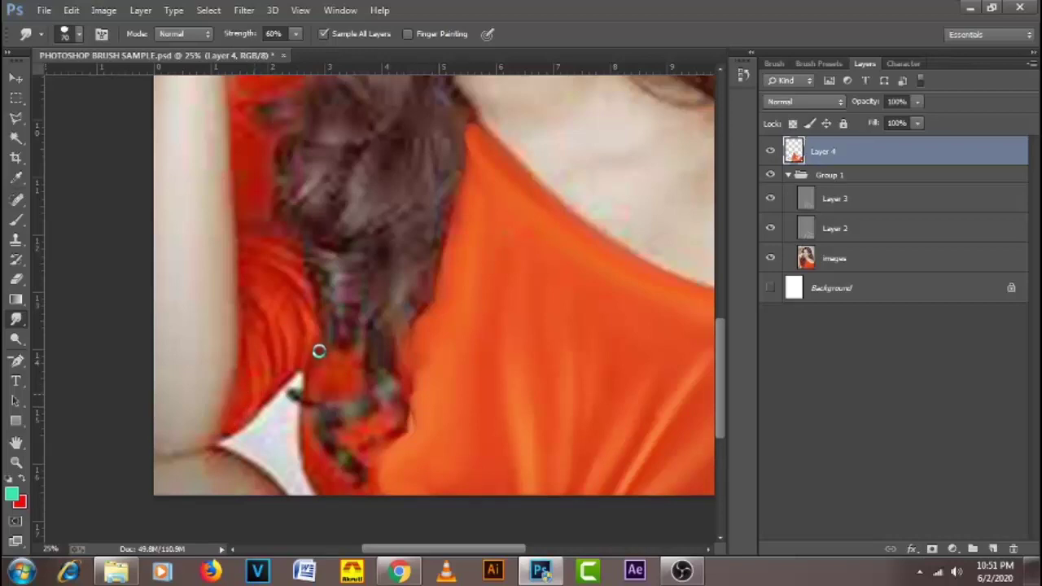
- Set the smudge strength to 45% and select the bristle-like 80 brush tip
key(4)
key(5)
key(ctrl+alt)
right_click(425, 199)
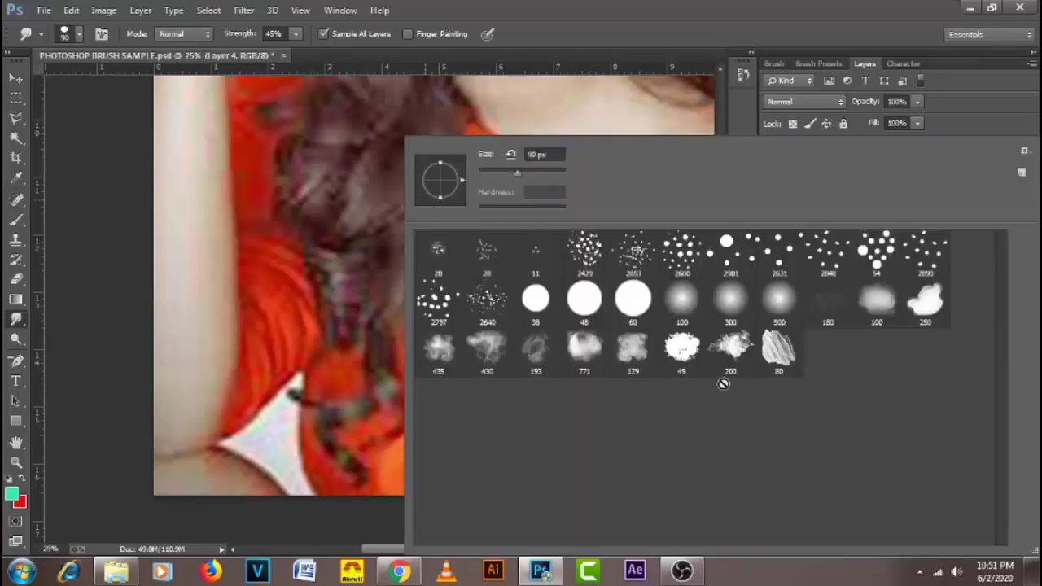
click(776, 355)
click(822, 28)
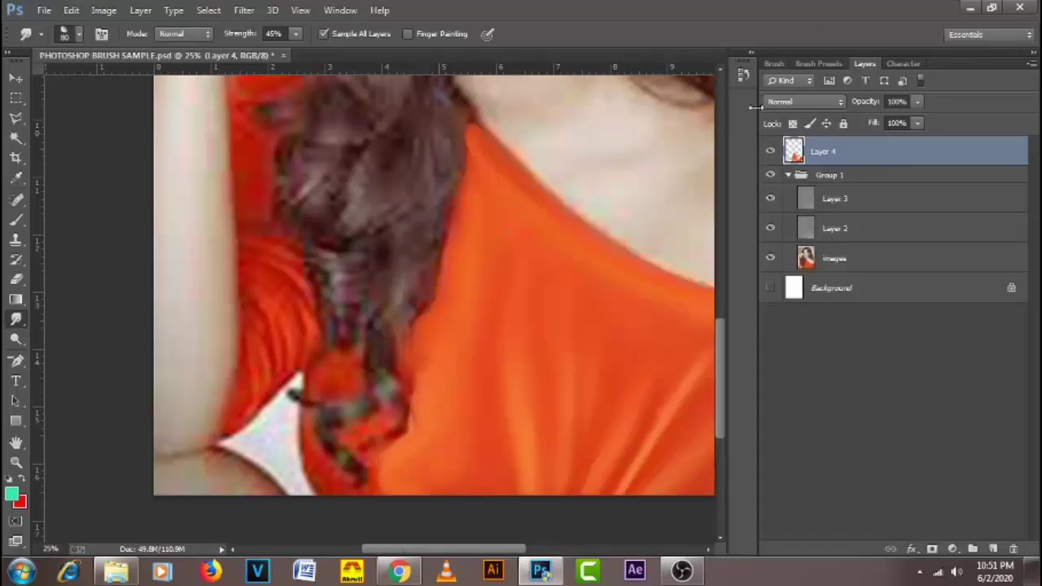
- Turn off Shape Dynamics, Scattering, Transfer and Spacing for the brush tip and set the smudge strength to 50%
click(774, 64)
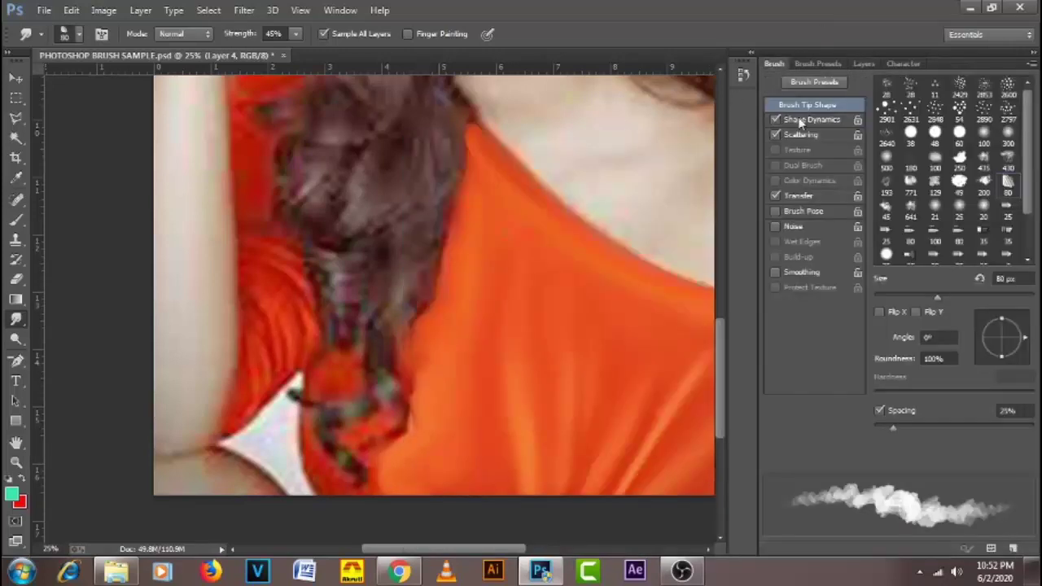
click(776, 120)
click(776, 196)
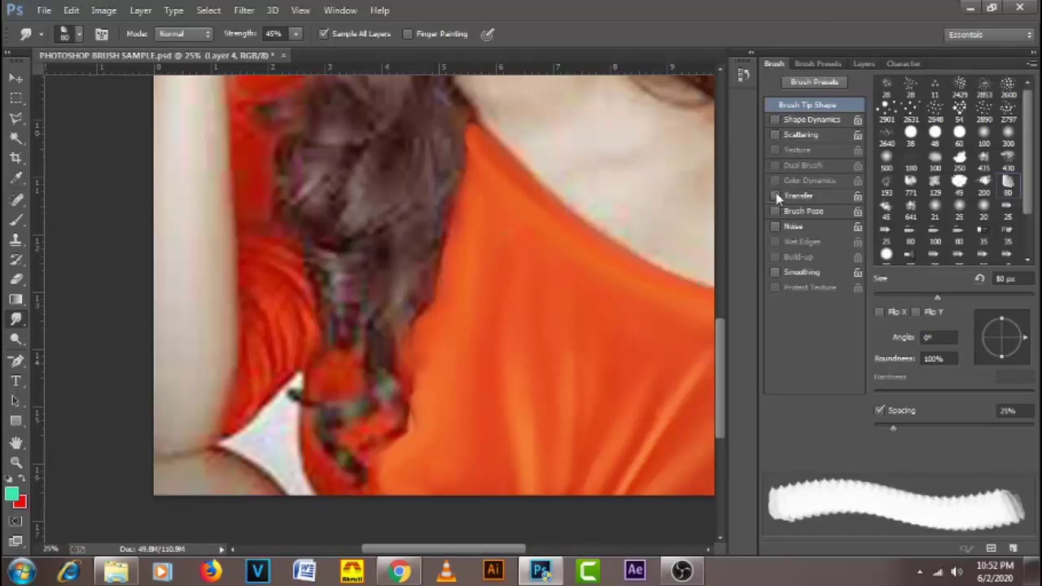
click(880, 411)
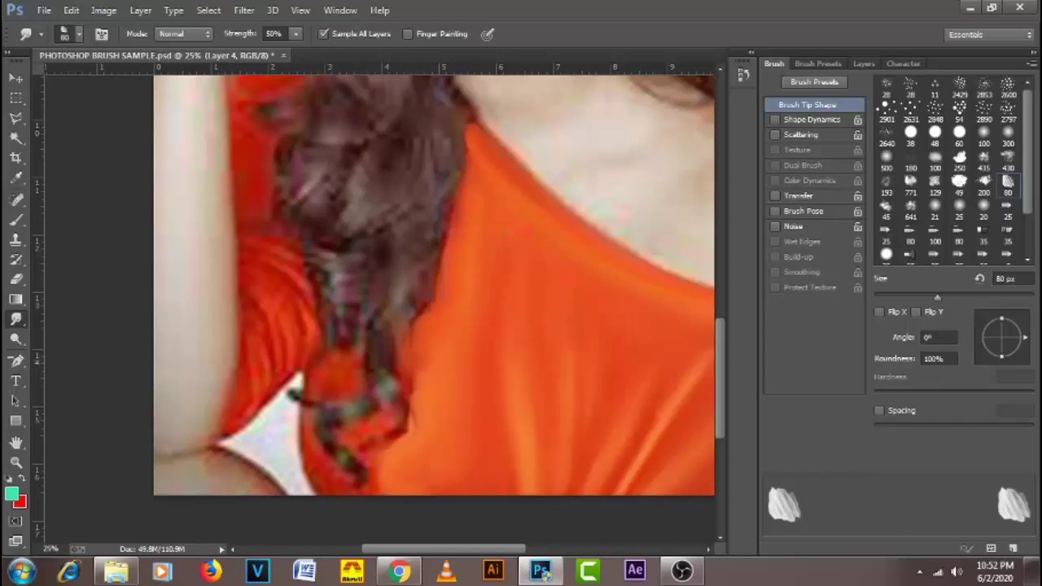
- Smudge the lower folds of the red sleeve beside the forearm with a brush of about 70 to 80 px
key(bracketleft)
key(bracketleft)
key(bracketleft)
key(bracketleft)
key(bracketleft)
key(bracketright)
key(bracketright)
key(bracketright)
key(bracketright)
drag(233, 430, 268, 379)
key(bracketleft)
drag(262, 328, 259, 342)
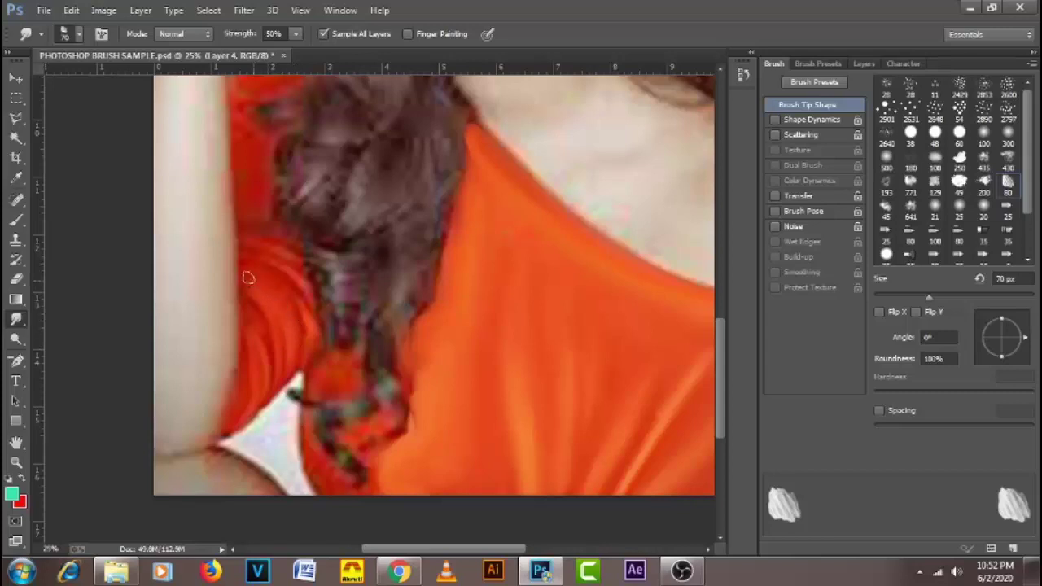
- Smudge the upper folds of the red sleeve next to the hair with a brush of about 60 px
key(bracketright)
key(bracketleft)
key(bracketleft)
key(bracketleft)
key(bracketleft)
key(bracketleft)
key(bracketleft)
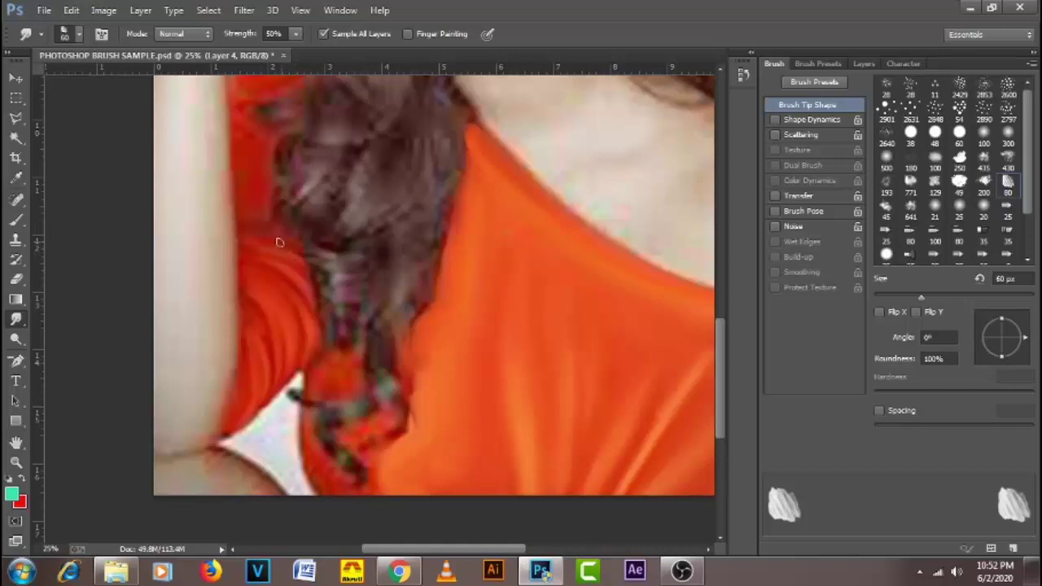
- Smooth the sleeve edge along the hair and the round red cloth patch at the braid's end, up to 80 px
key(bracketleft)
key(bracketleft)
key(bracketright)
key(bracketright)
key(bracketright)
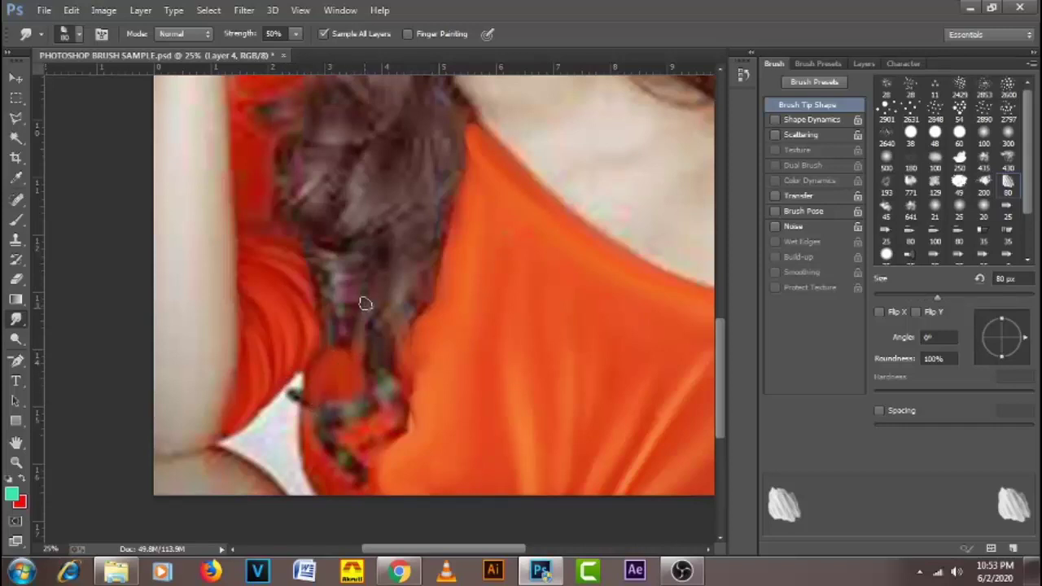
- Smudge the red cloth around the braid's tip and beside the white gap with a brush of about 60 to 90 px
drag(453, 402, 421, 307)
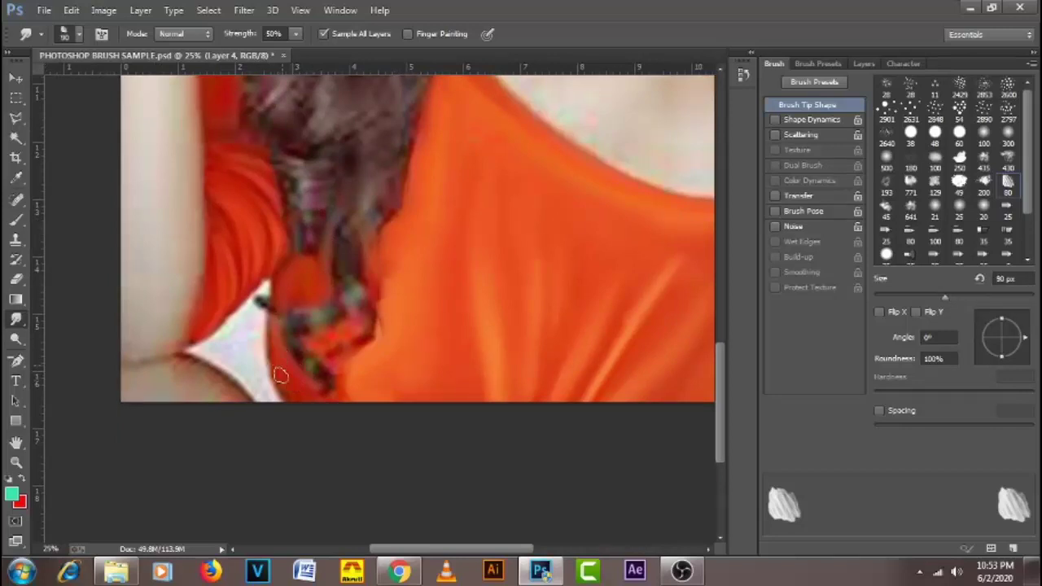
key(bracketleft)
mouse_move(318, 372)
mouse_down()
mouse_move(295, 350)
mouse_move(325, 368)
mouse_up()
key(bracketleft)
key(bracketright)
key(bracketright)
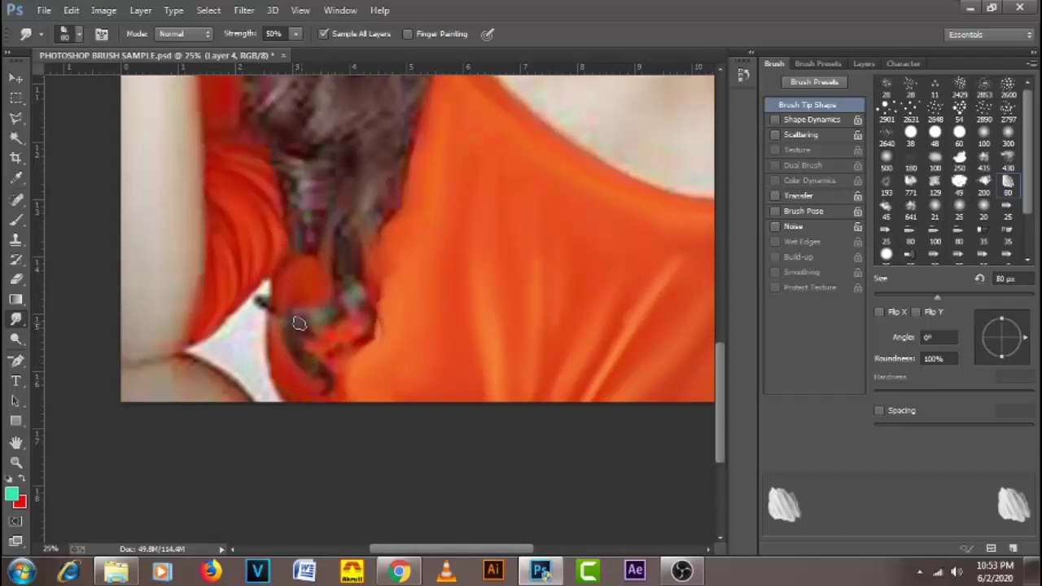
mouse_move(299, 323)
mouse_down()
mouse_move(323, 310)
mouse_move(335, 331)
mouse_move(311, 334)
mouse_move(347, 327)
mouse_up()
key(bracketleft)
key(bracketleft)
- Review the smoothed top in the whole portrait, look over the loaded brush tips, collapse Group 1 and view the face and hair
scroll(465, 358, down, 1)
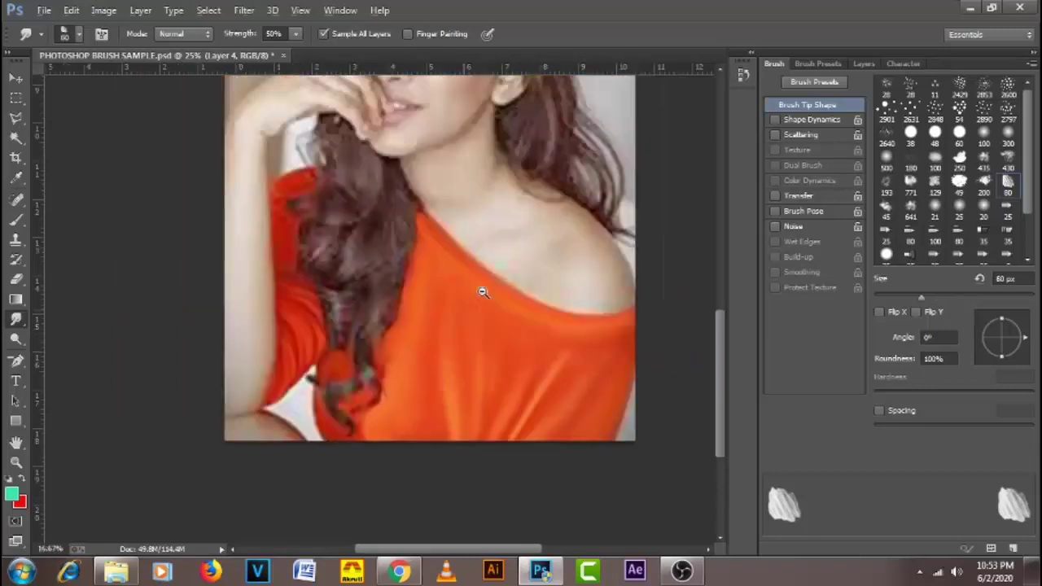
drag(465, 363, 459, 305)
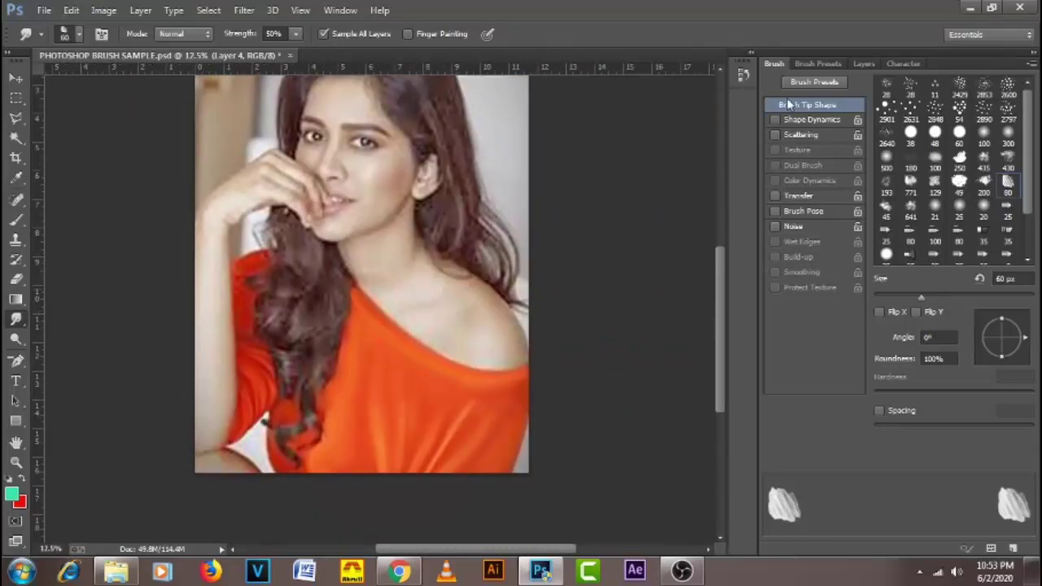
click(865, 65)
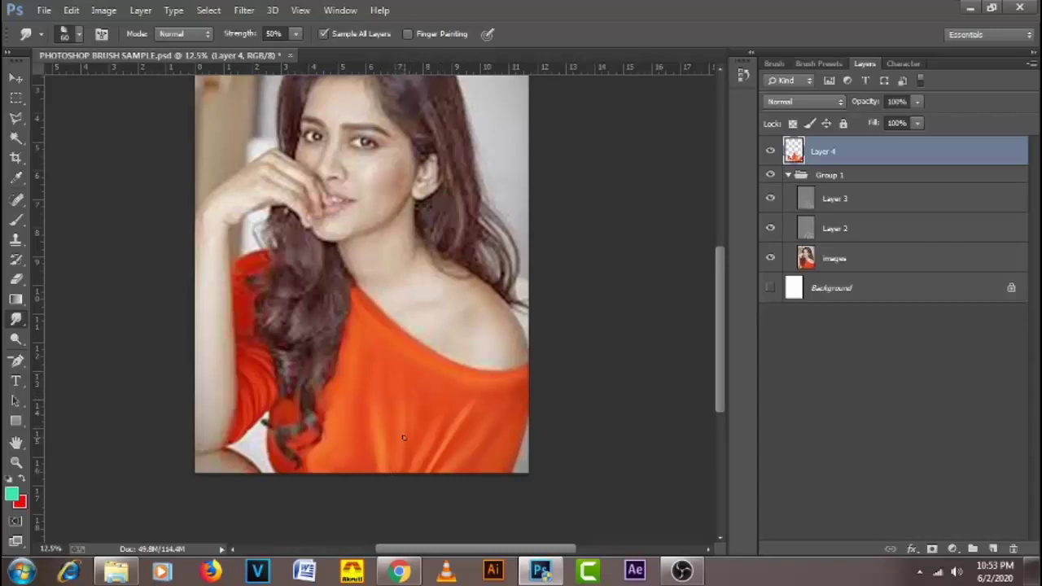
right_click(373, 132)
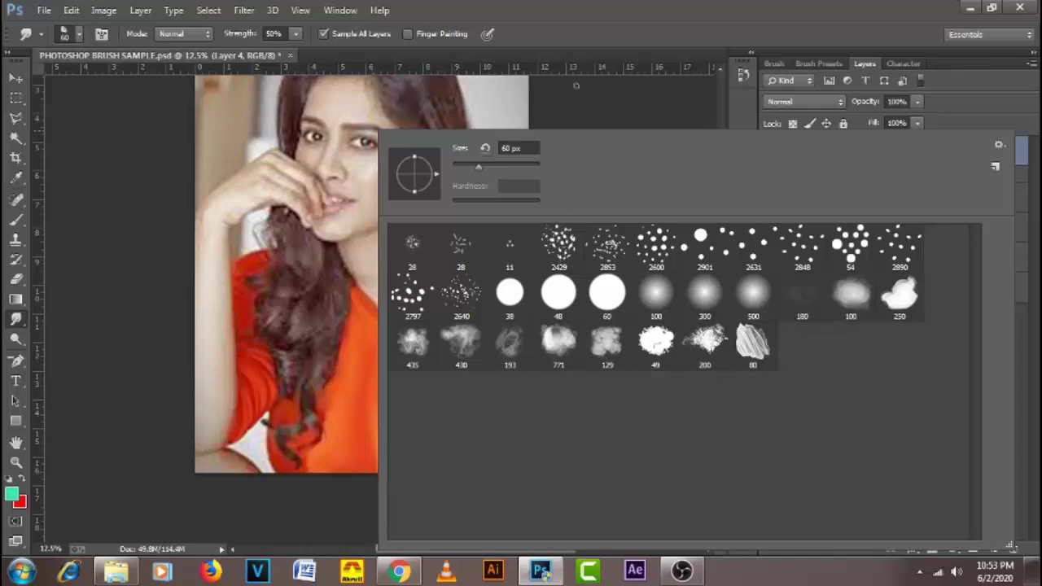
click(622, 30)
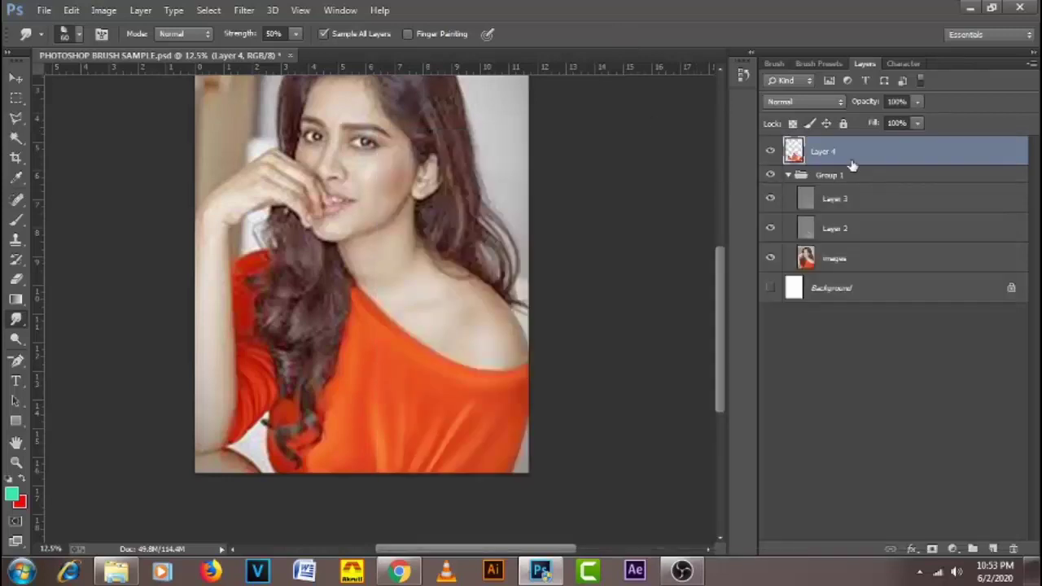
click(790, 176)
right_click(291, 146)
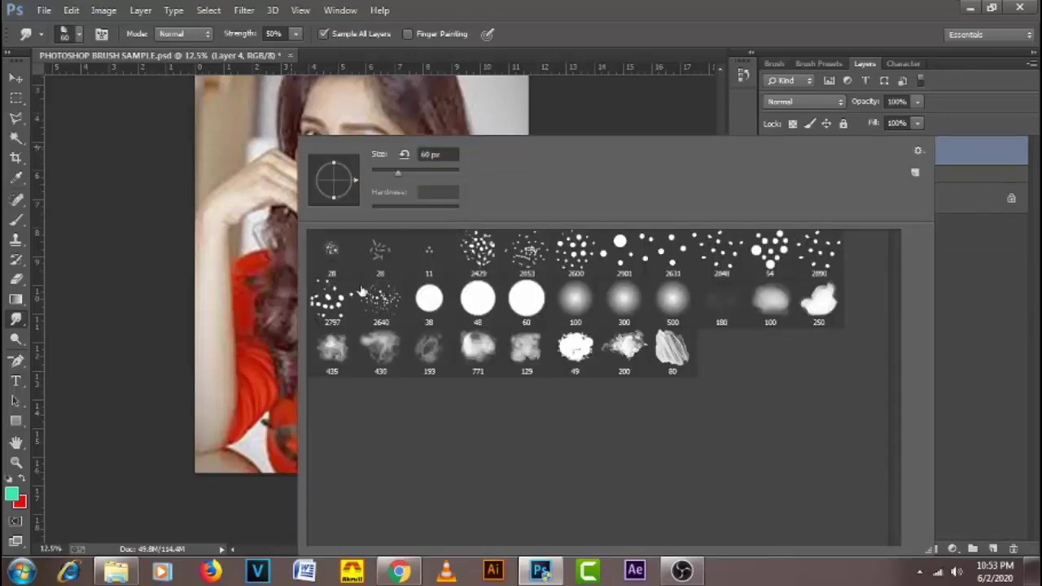
click(583, 32)
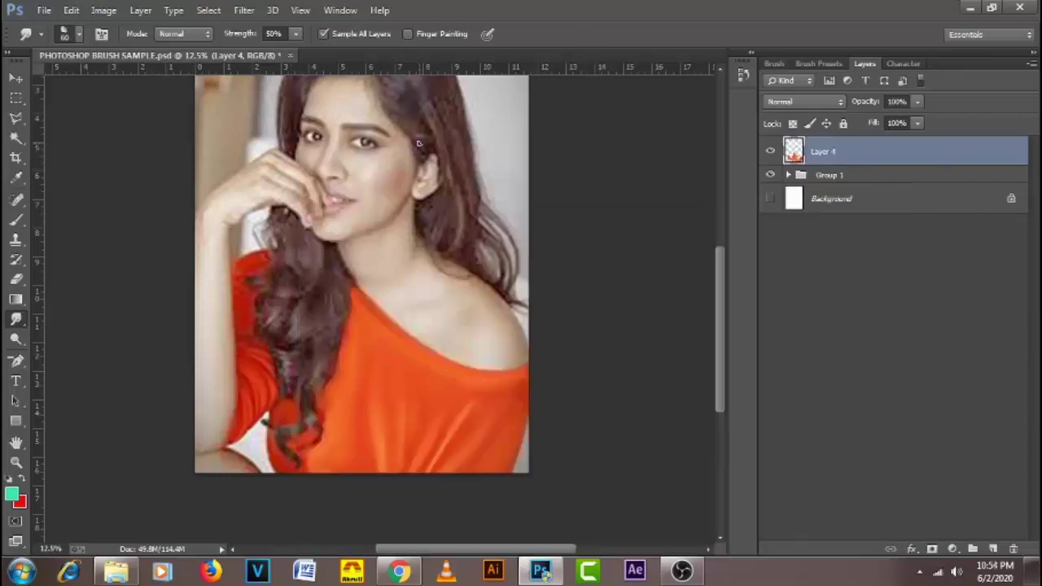
drag(426, 152, 426, 247)
ctrl+click(423, 224)
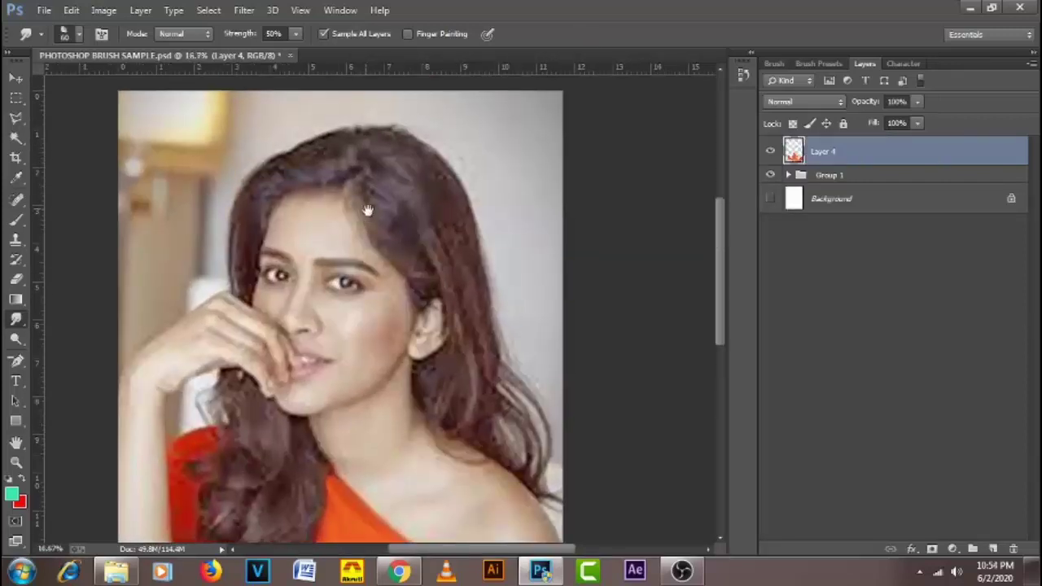
- Rotate the canvas view to about -82° so the portrait lies sideways, with the hair and face at 25% zoom
drag(368, 211, 390, 271)
key(r)
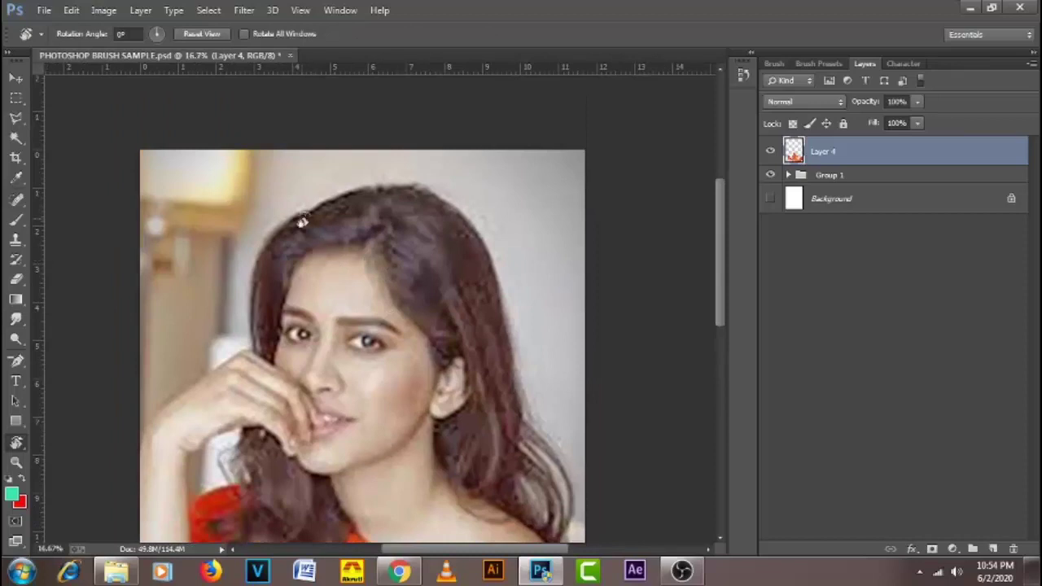
drag(271, 232, 355, 306)
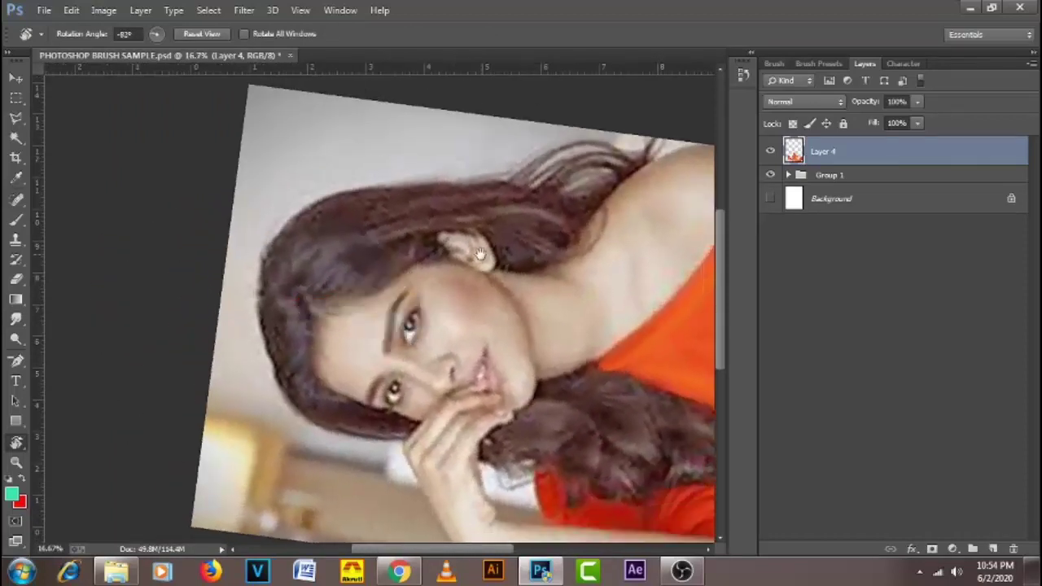
scroll(417, 266, up, 2)
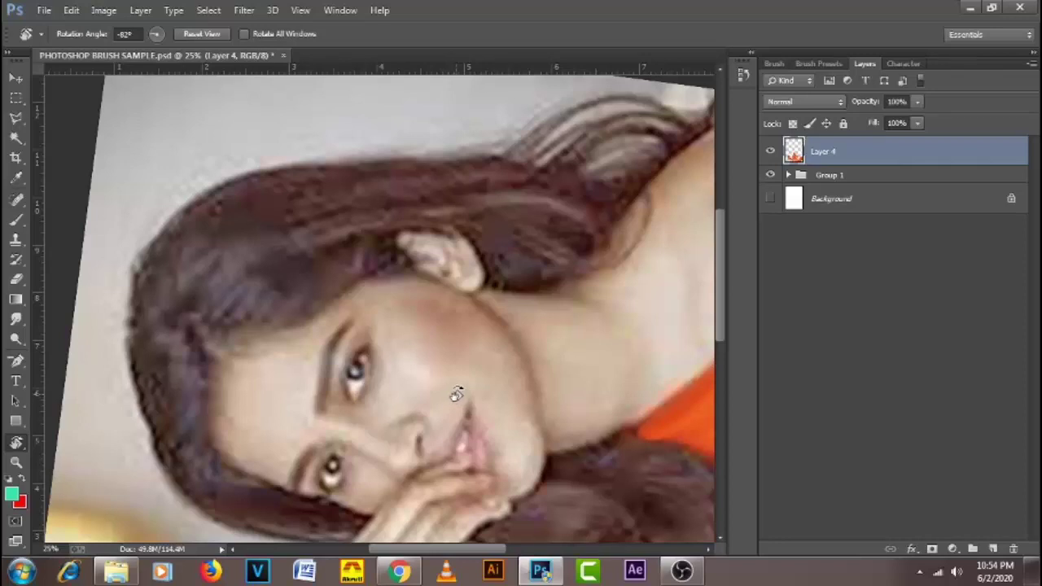
scroll(399, 394, down, 1)
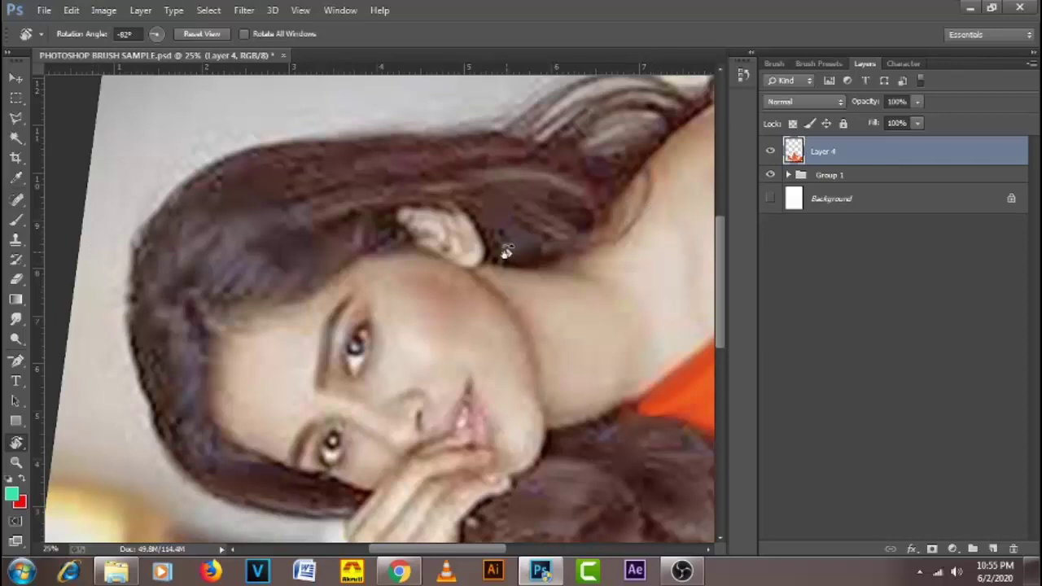
- Set the Smudge tool to the first speckled 28 px tip and reduce its spacing to 1%
click(17, 321)
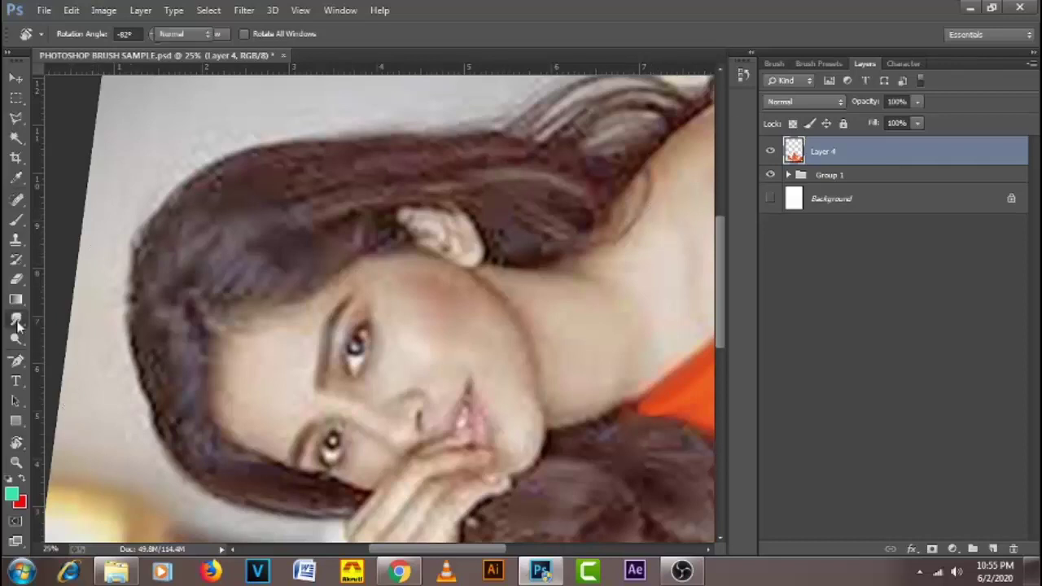
right_click(184, 285)
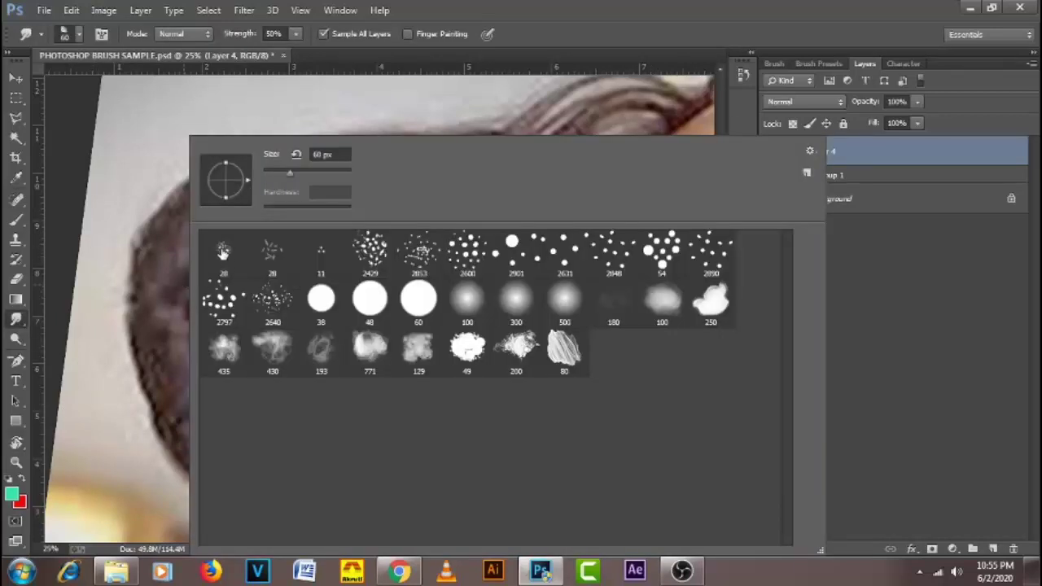
click(225, 258)
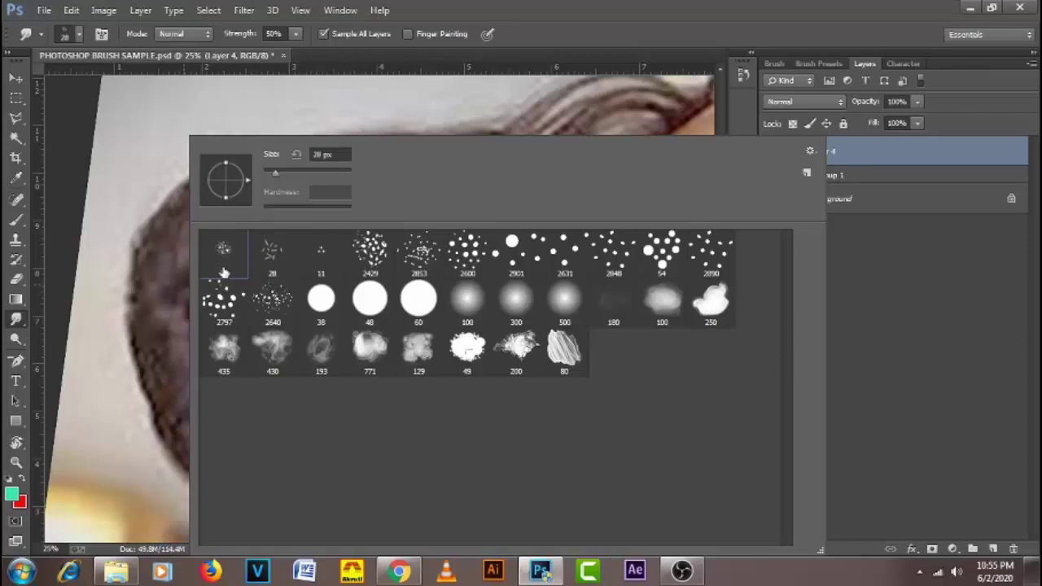
click(544, 43)
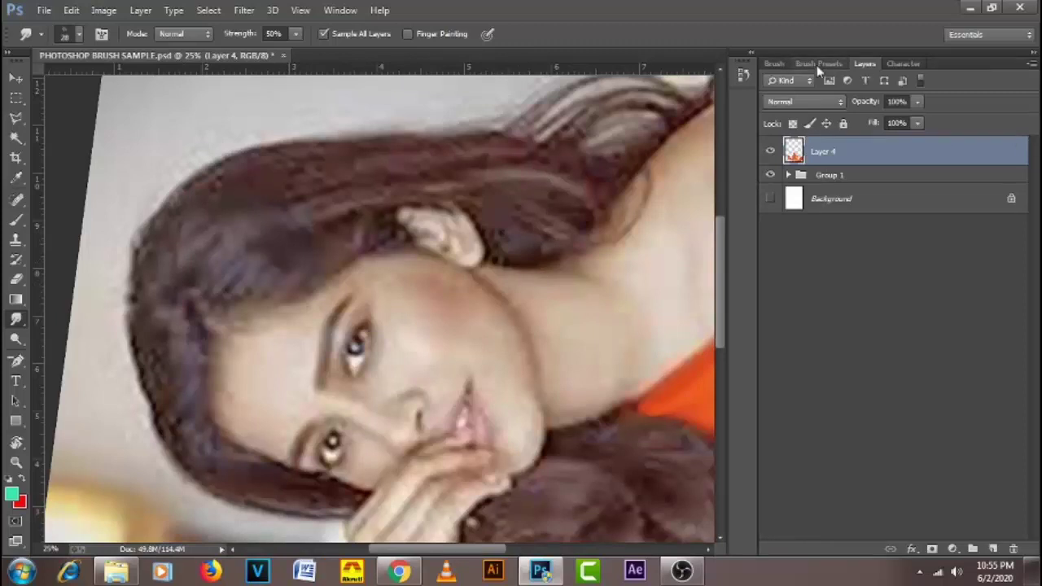
click(779, 63)
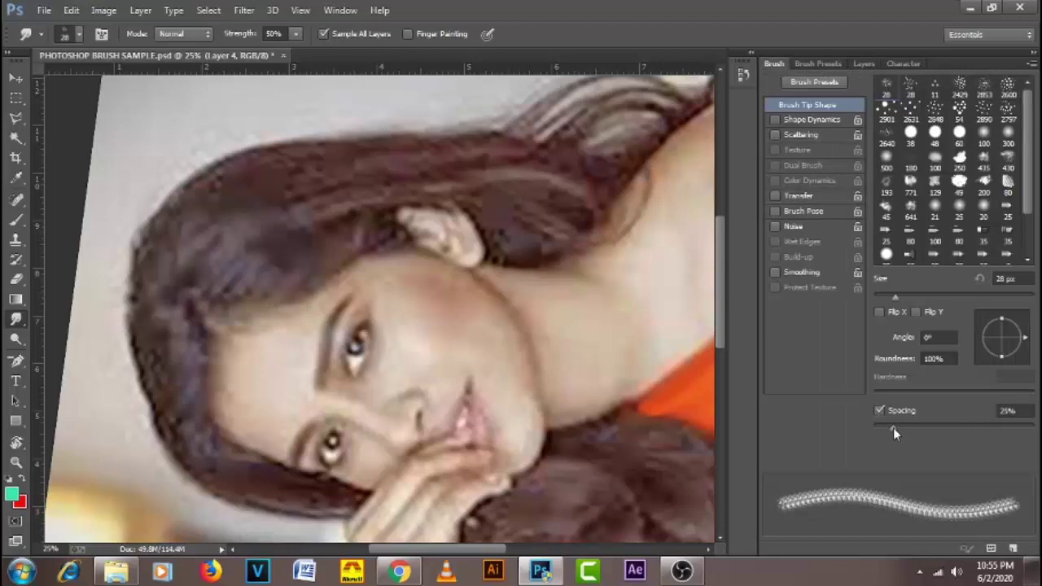
drag(893, 427, 839, 429)
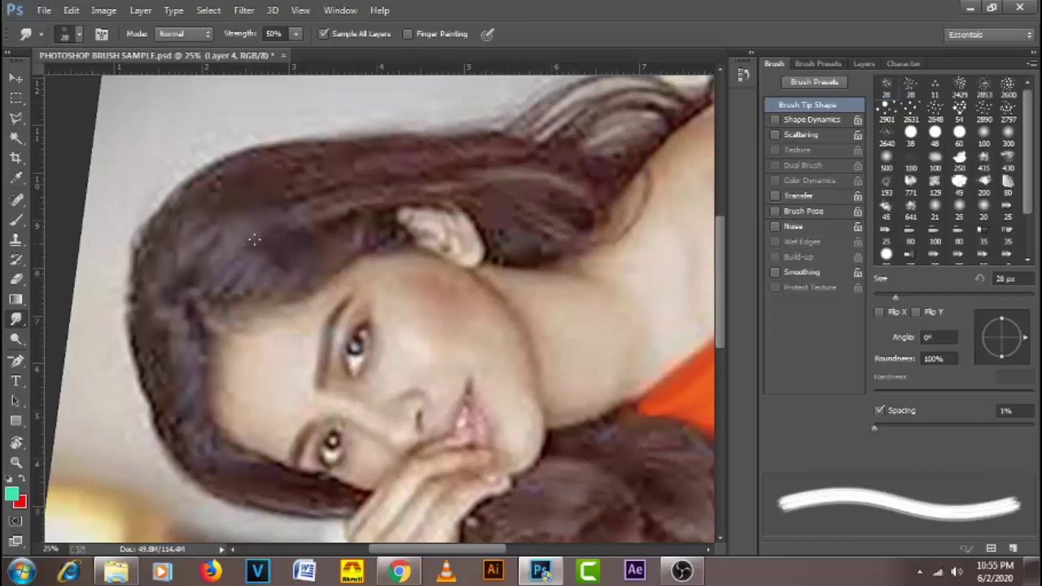
- Enlarge the brush to 100 px, set the strength to 90% and smudge the hair strands along the forehead hairline
key(bracketright)
key(bracketright)
key(bracketright)
key(bracketright)
key(bracketright)
key(bracketright)
key(bracketright)
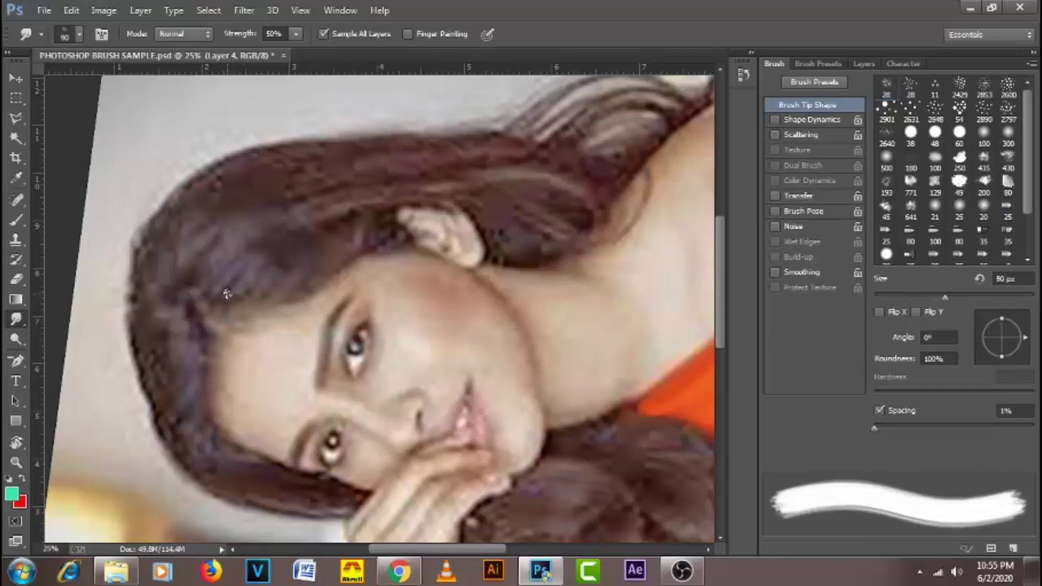
key(bracketright)
key(bracketright)
click(245, 36)
drag(262, 42, 275, 45)
key(bracketleft)
key(bracketright)
key(bracketleft)
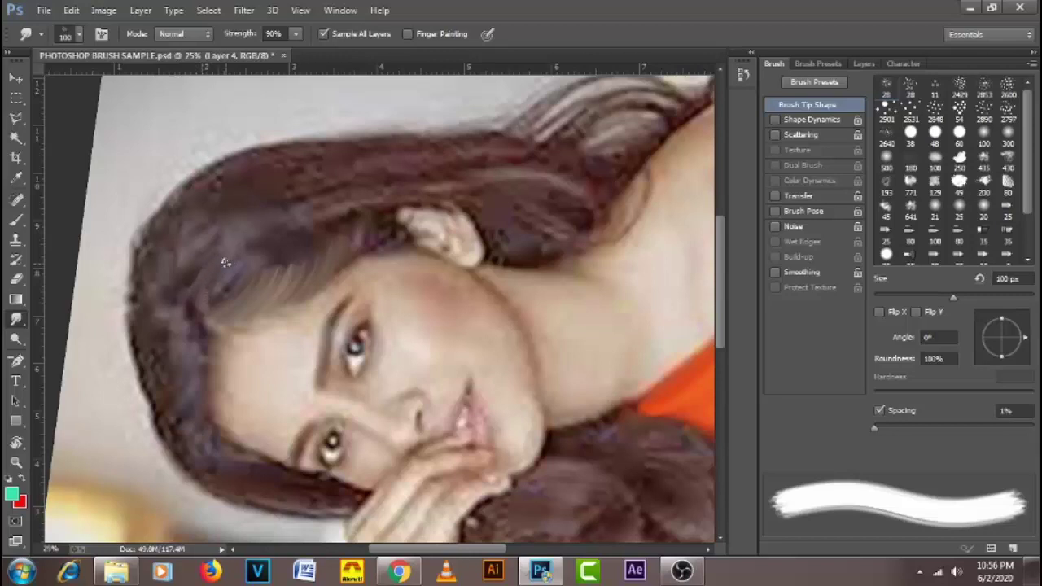
- Try smudging the crown hair with the tip's spacing switched off, undo it and switch spacing back on
click(879, 411)
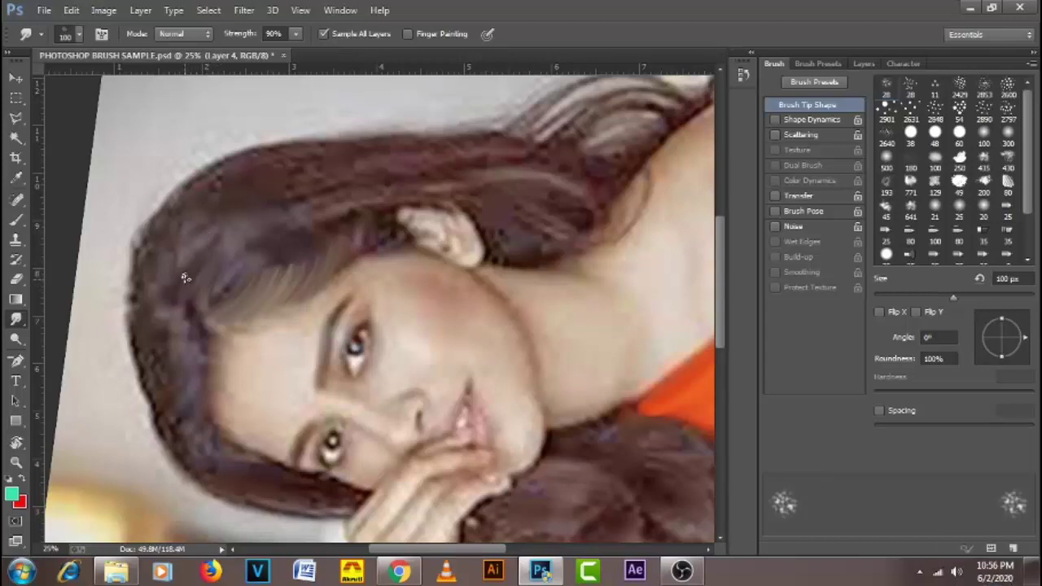
key(ctrl+alt)
click(880, 411)
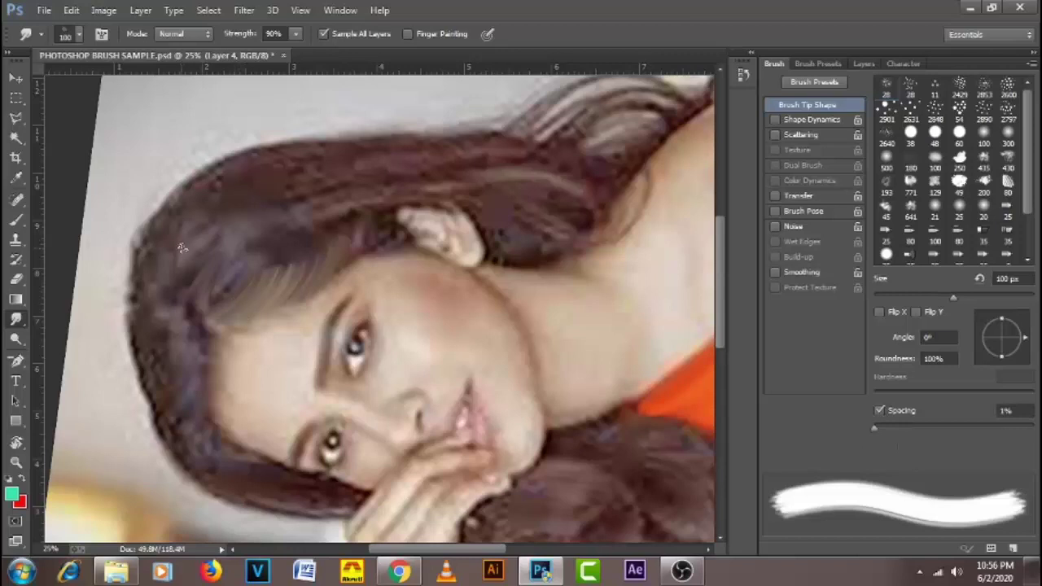
- Smudge the hair from the parting over the crown into long smooth strands with a brush of about 100 px
key(bracketleft)
key(bracketright)
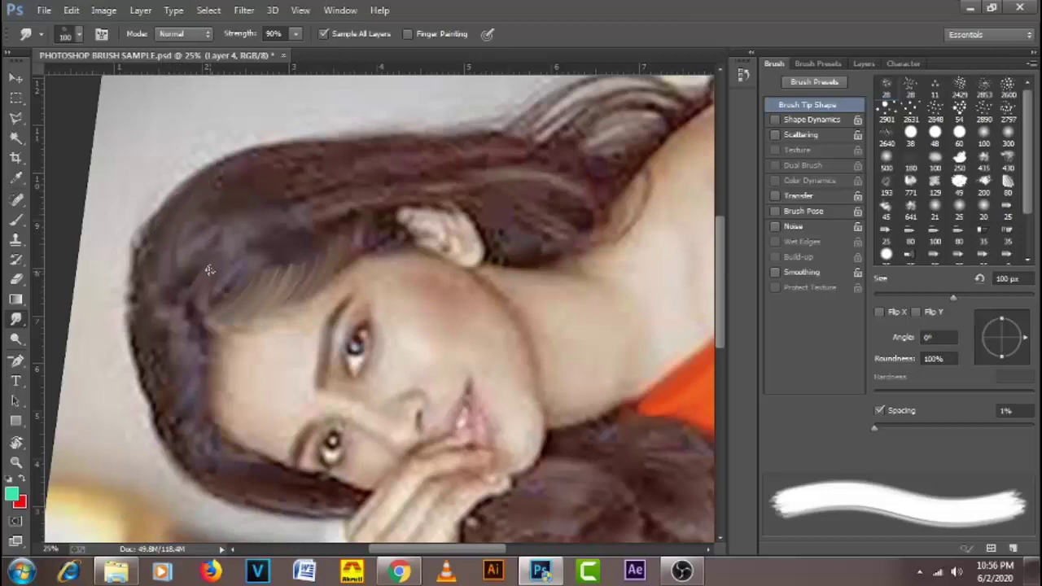
key(bracketright)
key(bracketleft)
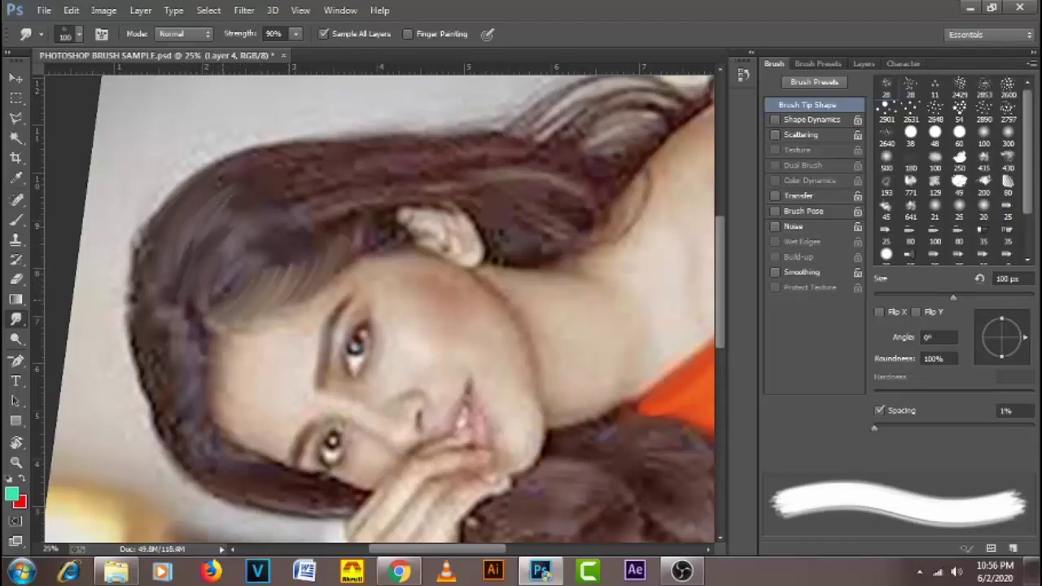
mouse_move(238, 264)
mouse_down()
mouse_move(296, 199)
mouse_move(241, 284)
mouse_move(299, 203)
mouse_move(279, 255)
mouse_move(258, 276)
mouse_move(312, 199)
mouse_up()
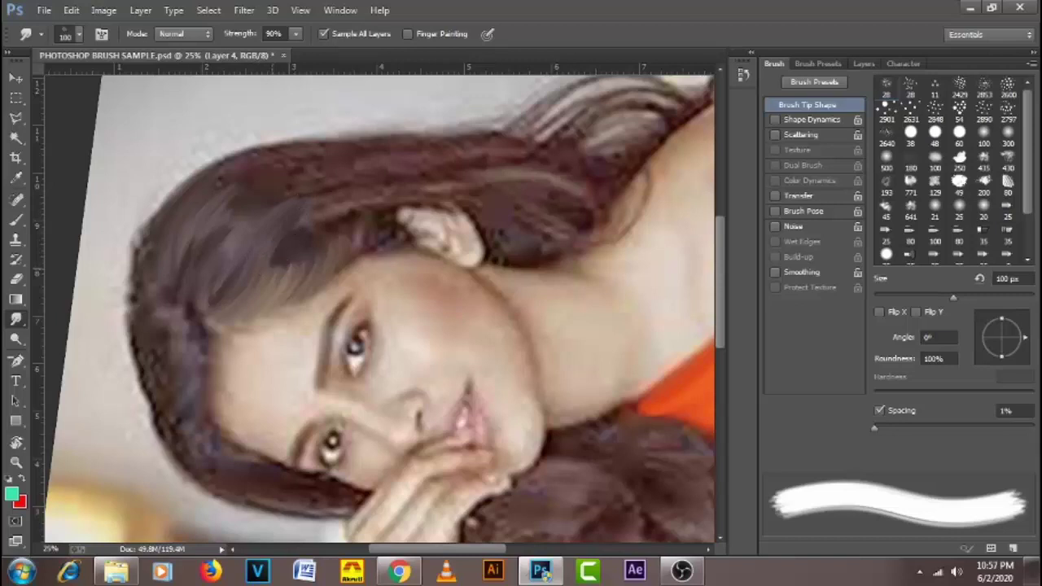
mouse_move(279, 247)
mouse_down()
mouse_move(317, 202)
mouse_move(282, 267)
mouse_move(329, 197)
mouse_up()
- Smudge the hair between the forehead and the ear along its flow with a 90 px brush
key(bracketleft)
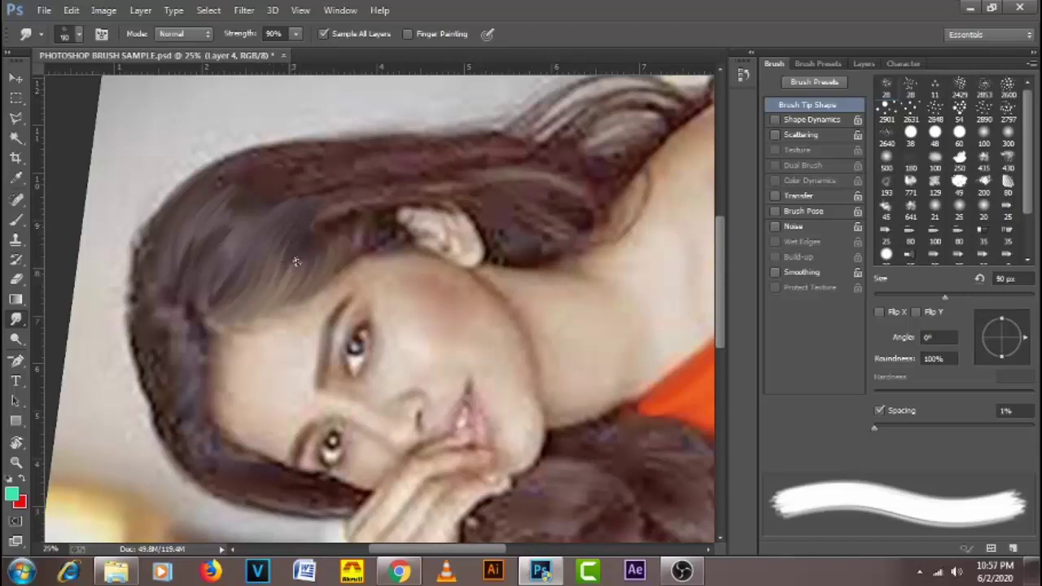
mouse_move(296, 263)
mouse_down()
mouse_move(330, 207)
mouse_move(313, 261)
mouse_move(330, 218)
mouse_move(318, 244)
mouse_up()
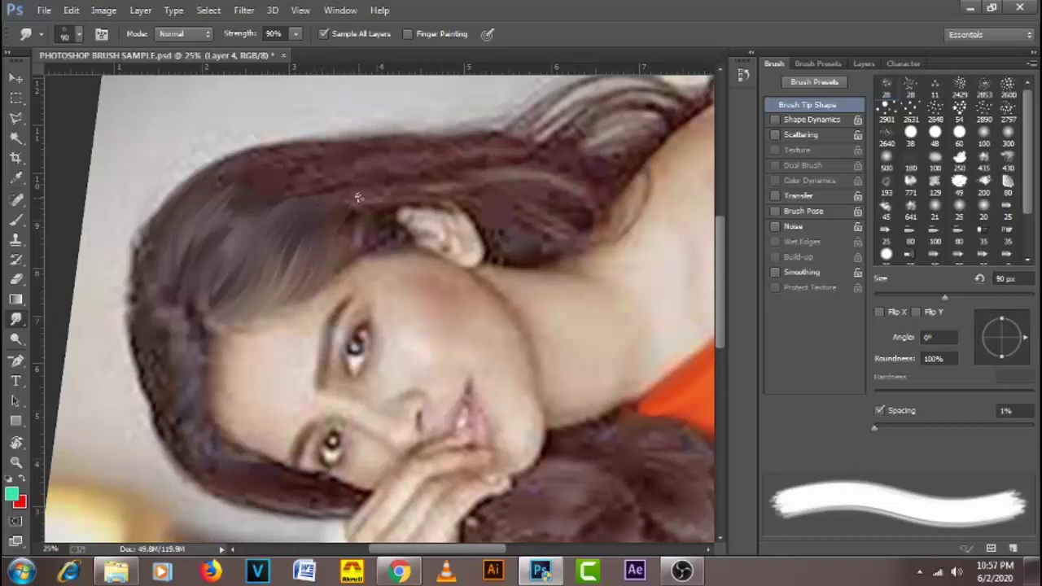
drag(340, 235, 373, 194)
mouse_move(356, 249)
mouse_down()
mouse_move(362, 215)
mouse_move(388, 192)
mouse_up()
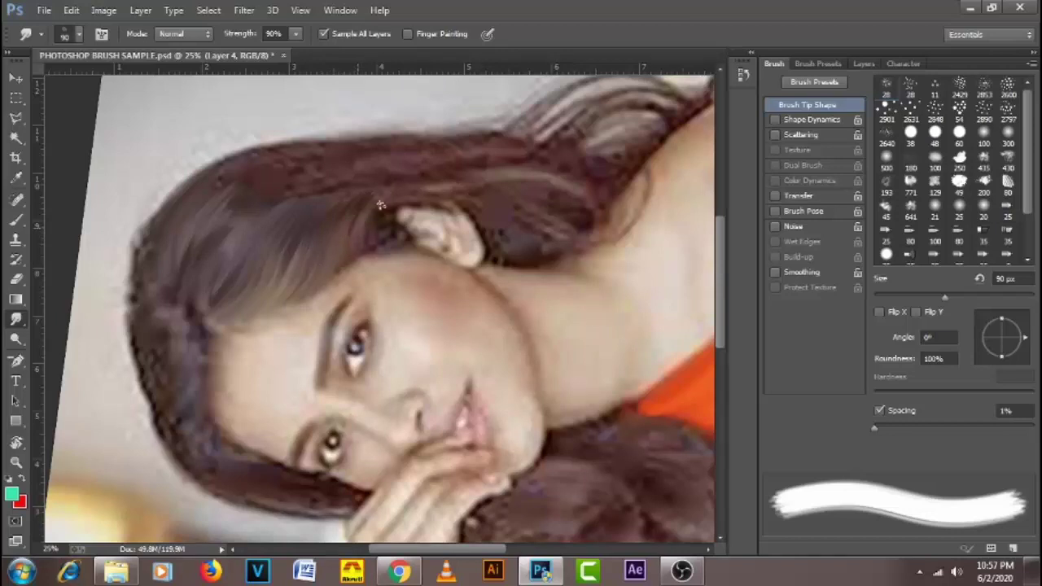
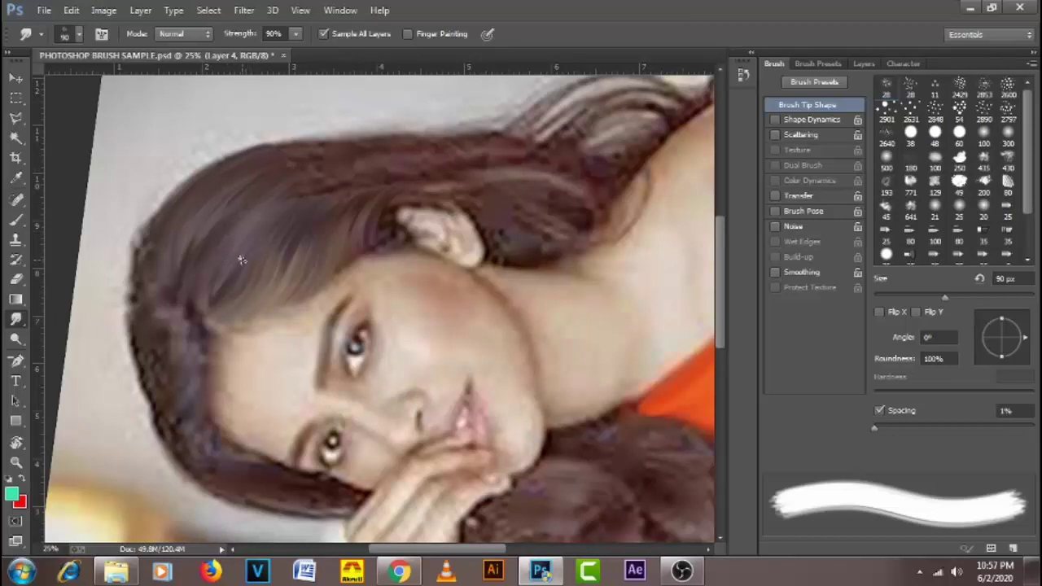
- Smudge the reddish hair on the side of the crown into smooth strands with a brush of 80 to 90 px
key(r)
drag(217, 228, 288, 232)
drag(345, 214, 314, 295)
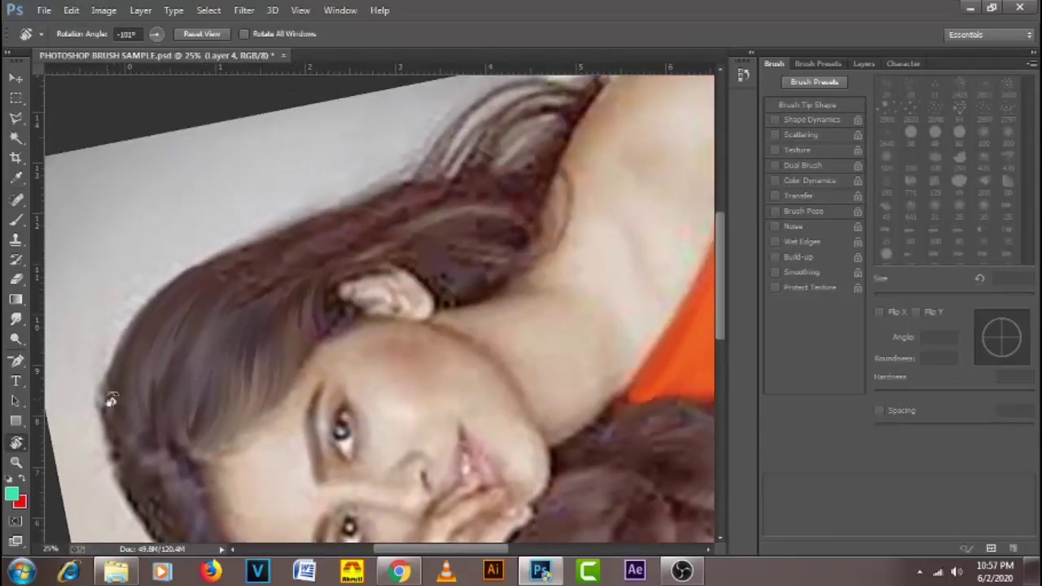
click(18, 322)
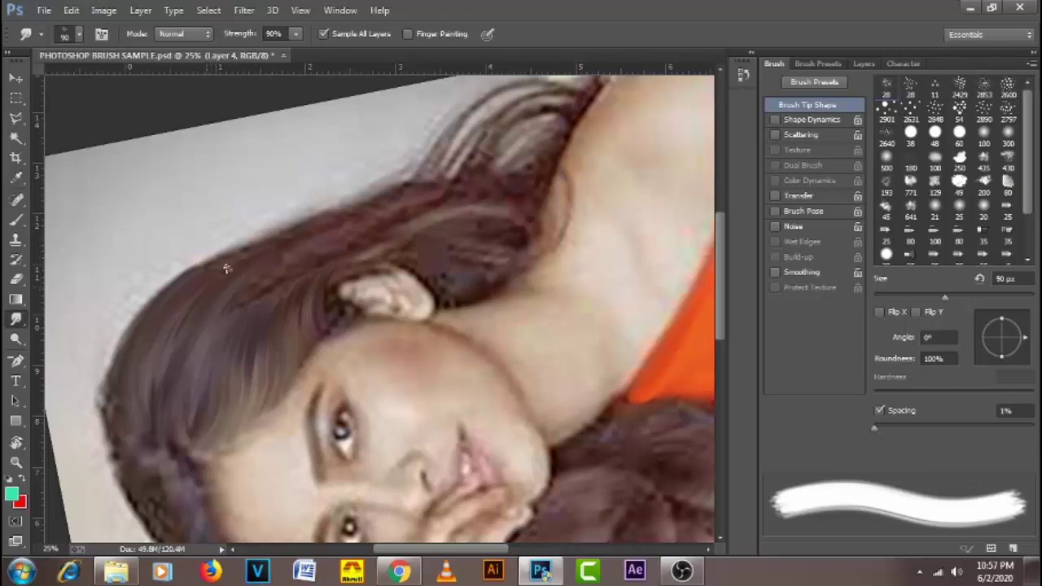
key(bracketleft)
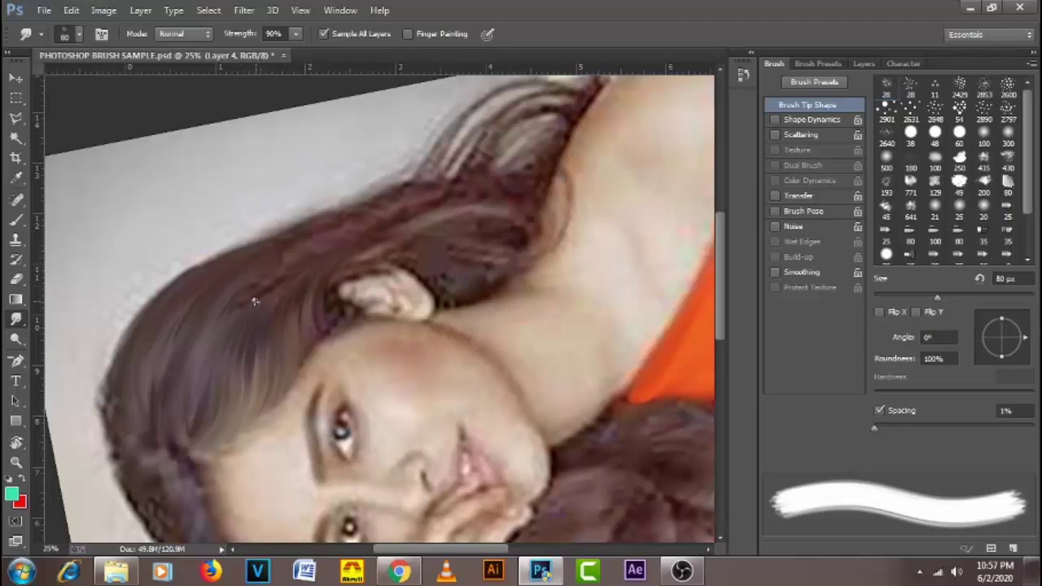
key(bracketright)
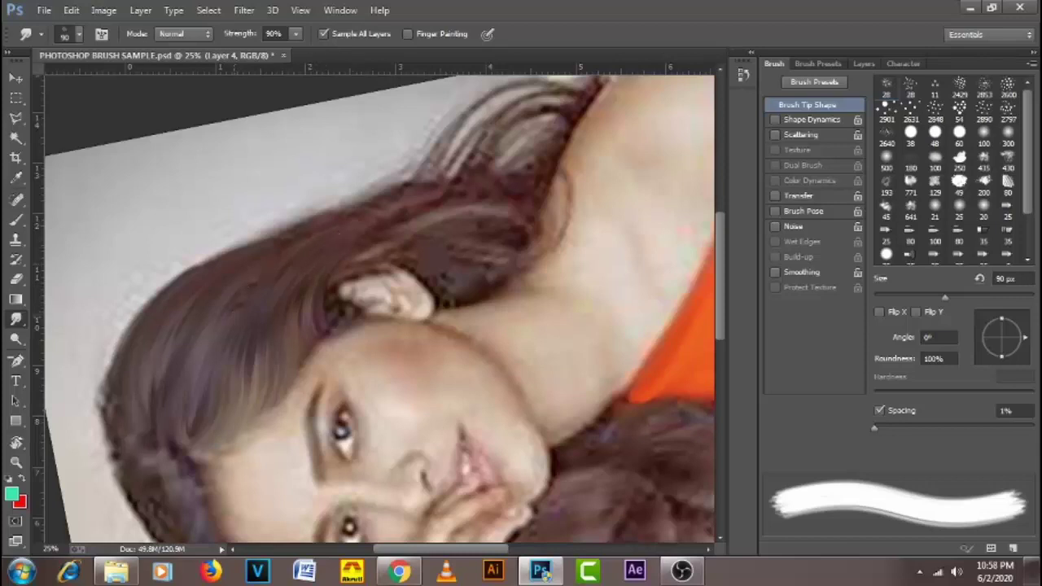
- Smooth the long strands between the ear and the outer edge of the hair with a brush of 80 to 90 px
key(bracketleft)
key(bracketright)
key(bracketleft)
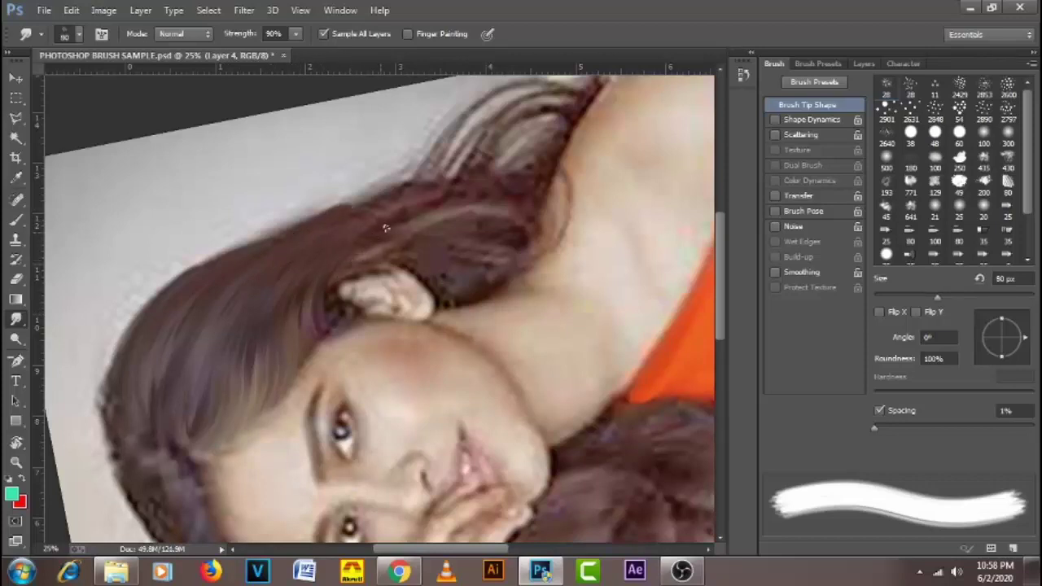
key(bracketright)
key(bracketleft)
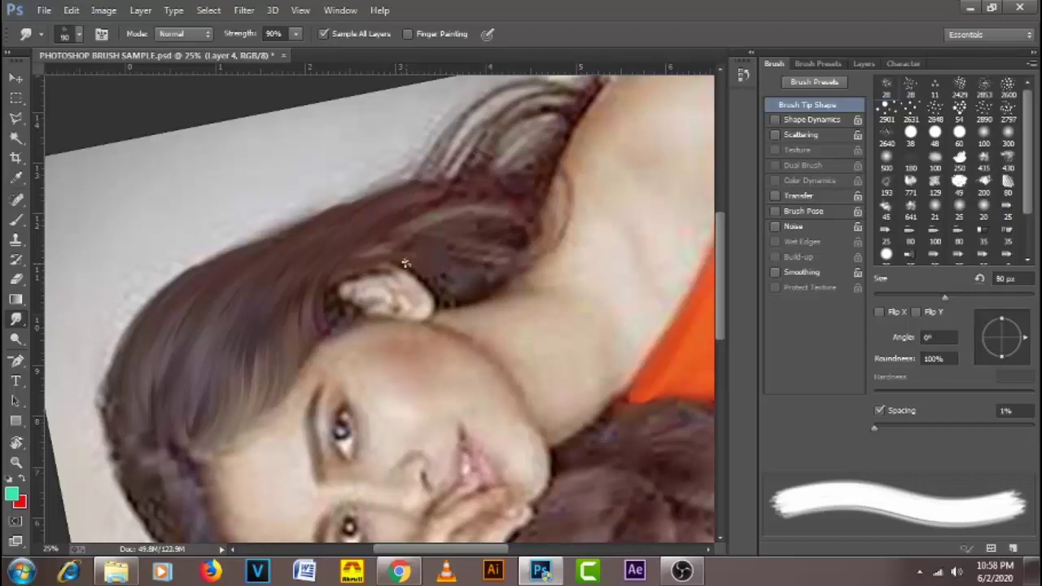
- Smudge the dark hair behind the ear and beside the neck with a brush of up to 100 px
key(bracketright)
key(bracketright)
key(bracketleft)
key(bracketright)
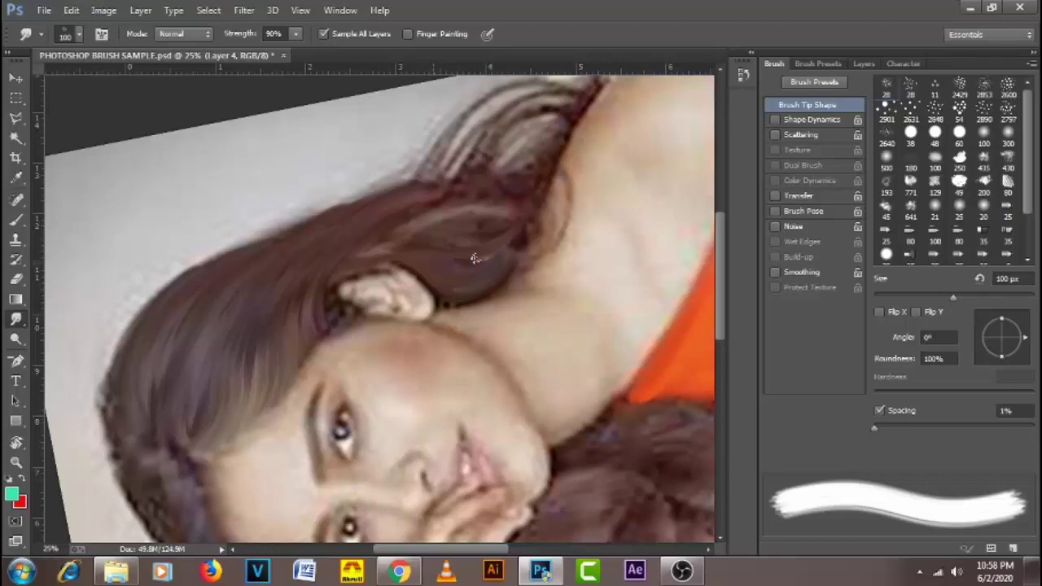
- Smudge the light strand behind the ear and the hair beside it toward the shoulder at 90 and 80 px
key(bracketleft)
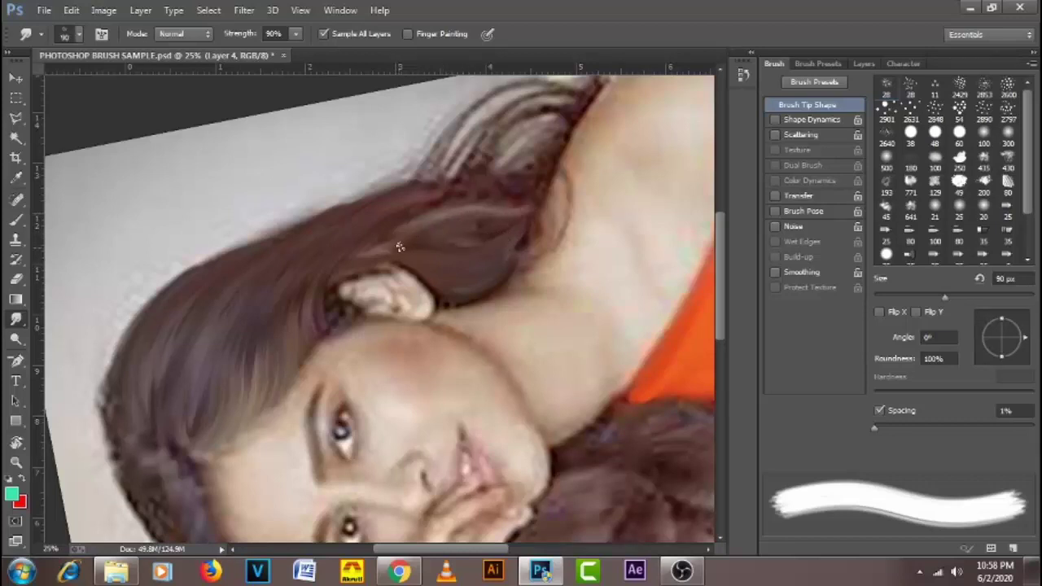
mouse_move(411, 224)
mouse_down()
mouse_move(519, 202)
mouse_move(535, 187)
mouse_up()
key(bracketleft)
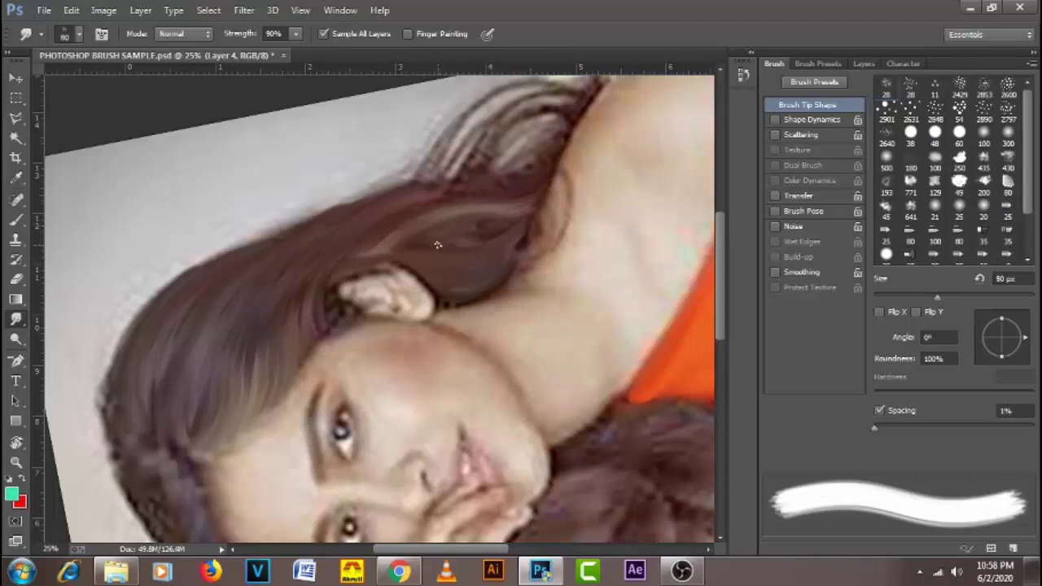
mouse_move(430, 244)
mouse_down()
mouse_move(465, 223)
mouse_move(528, 212)
mouse_up()
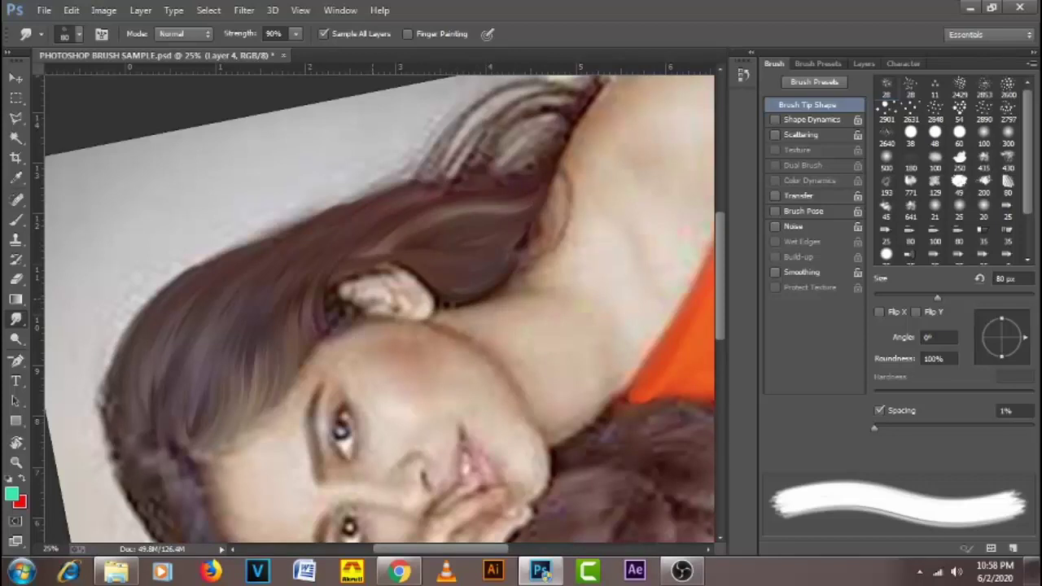
- Smudge the loose curled strands beside the shoulder into the reddish hair with a brush of 70 to 80 px
key(r)
drag(378, 273, 342, 335)
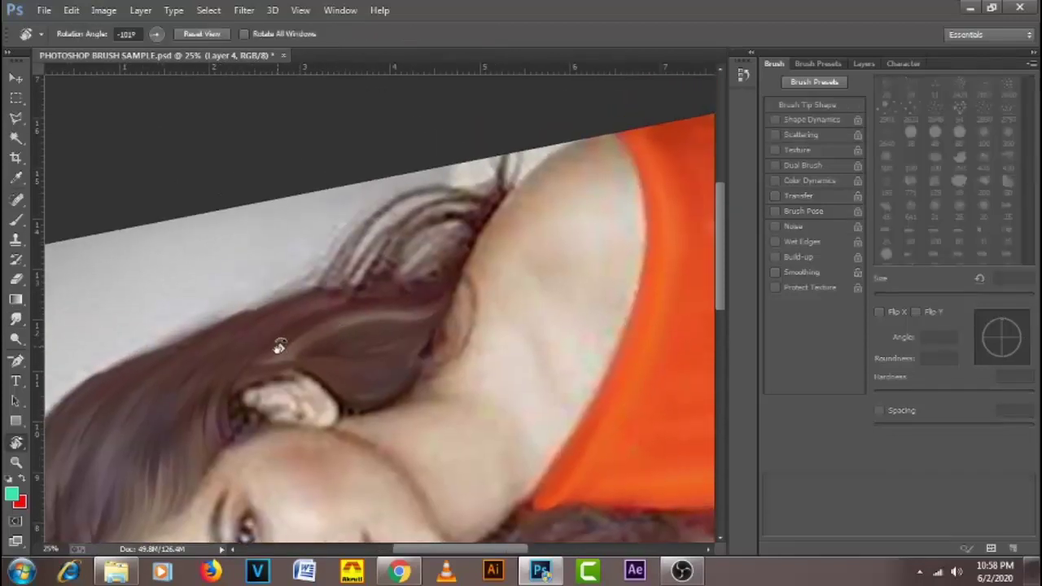
drag(278, 347, 236, 370)
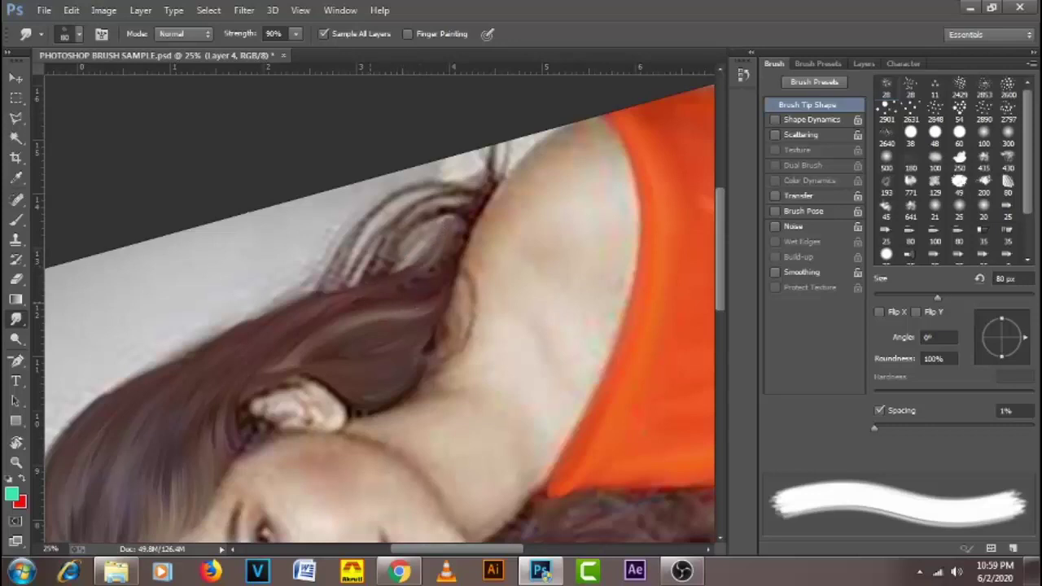
key(bracketright)
key(bracketleft)
key(bracketleft)
key(bracketleft)
key(bracketleft)
key(bracketleft)
key(bracketleft)
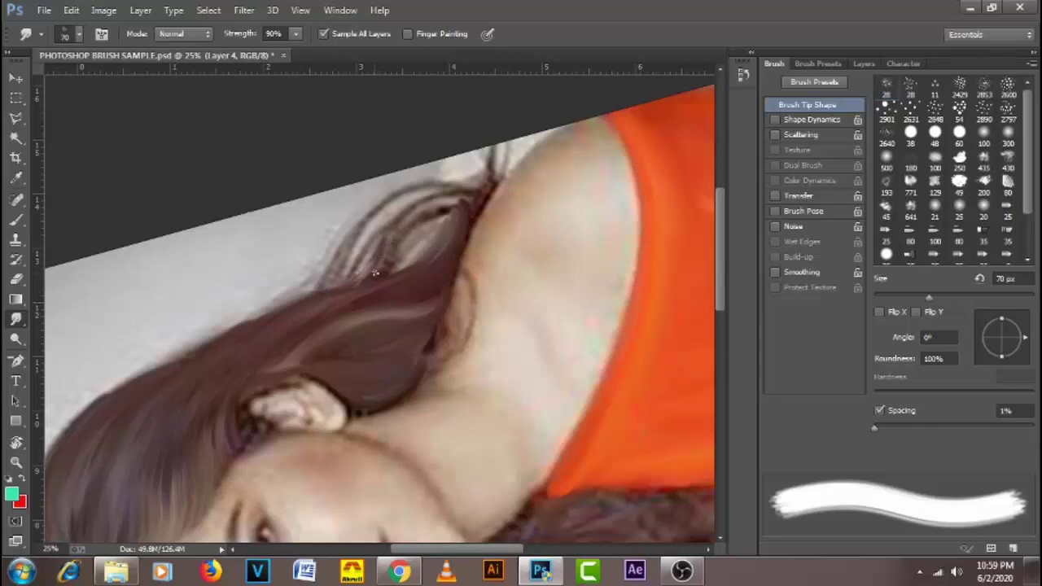
key(bracketright)
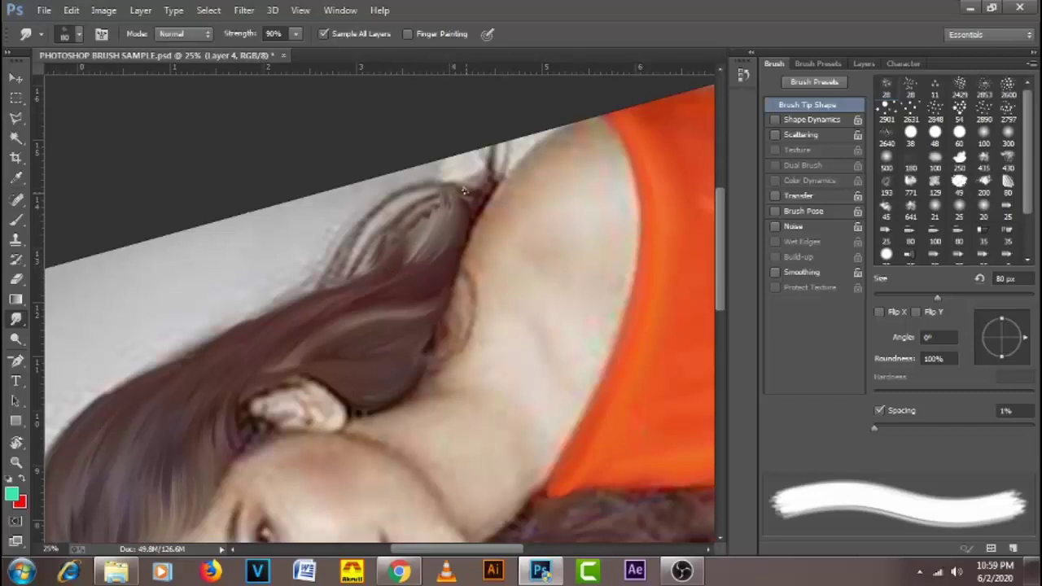
drag(469, 204, 458, 174)
- Smudge the dark hair in front of the ear beside the temple with the brush reduced to 40 px
drag(389, 320, 463, 232)
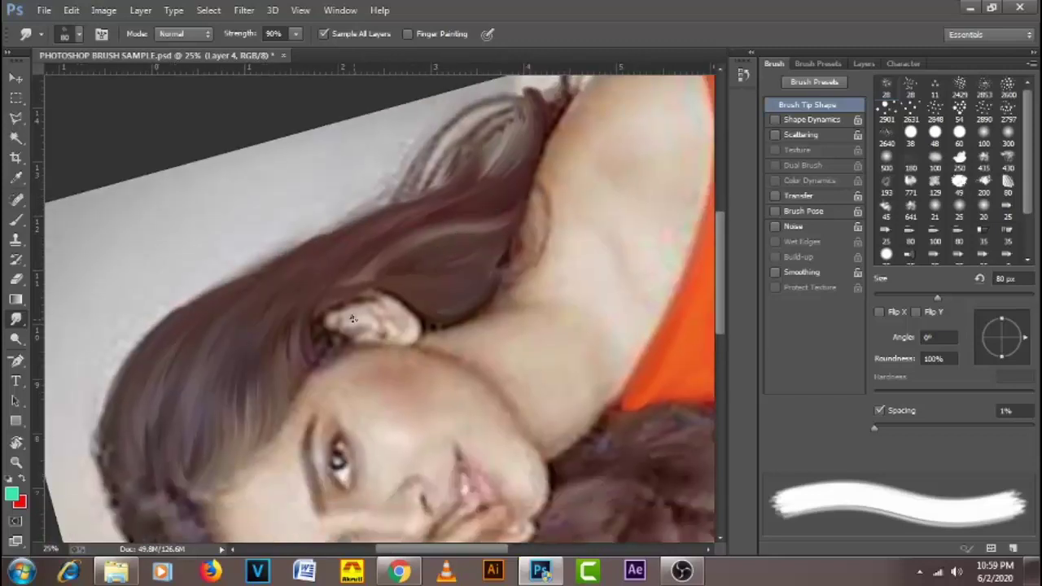
drag(357, 316, 387, 271)
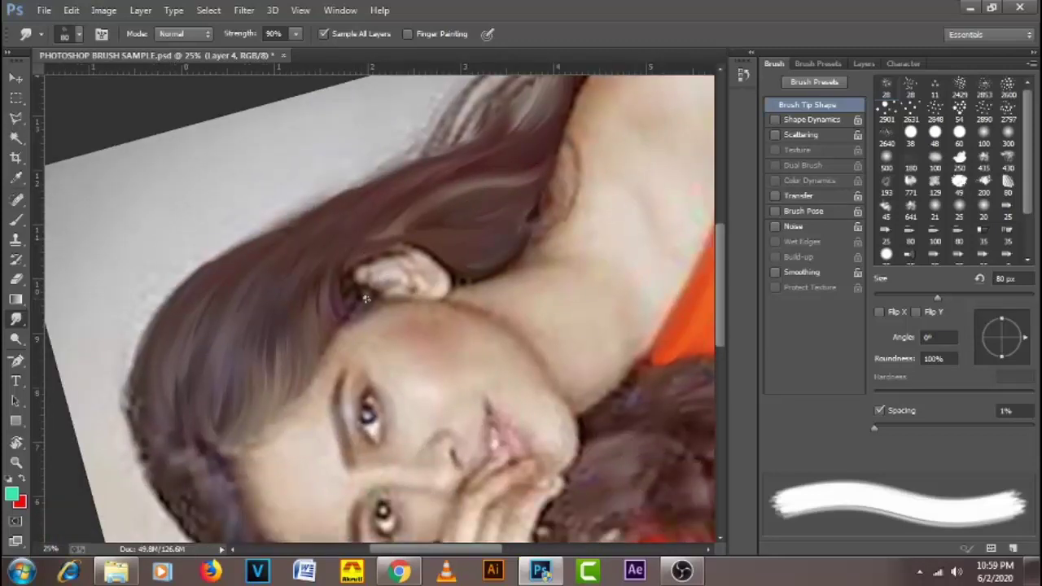
key(bracketleft)
key(bracketleft)
key(bracketleft)
key(bracketleft)
key(bracketleft)
key(bracketleft)
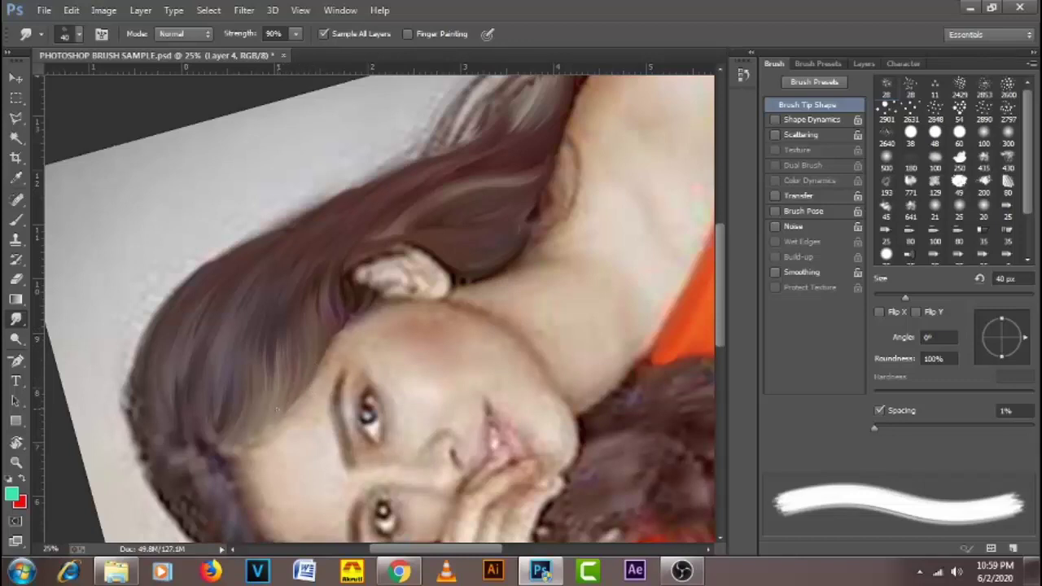
- Smooth the light hair along the forehead hairline and the parting at 50 and 45 px
key(bracketright)
key(bracketright)
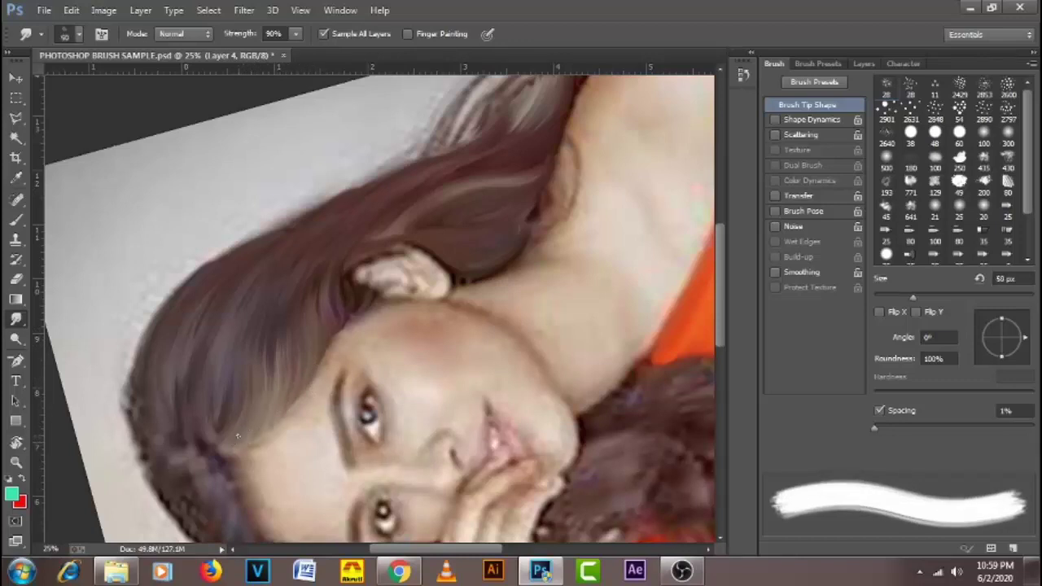
key(bracketleft)
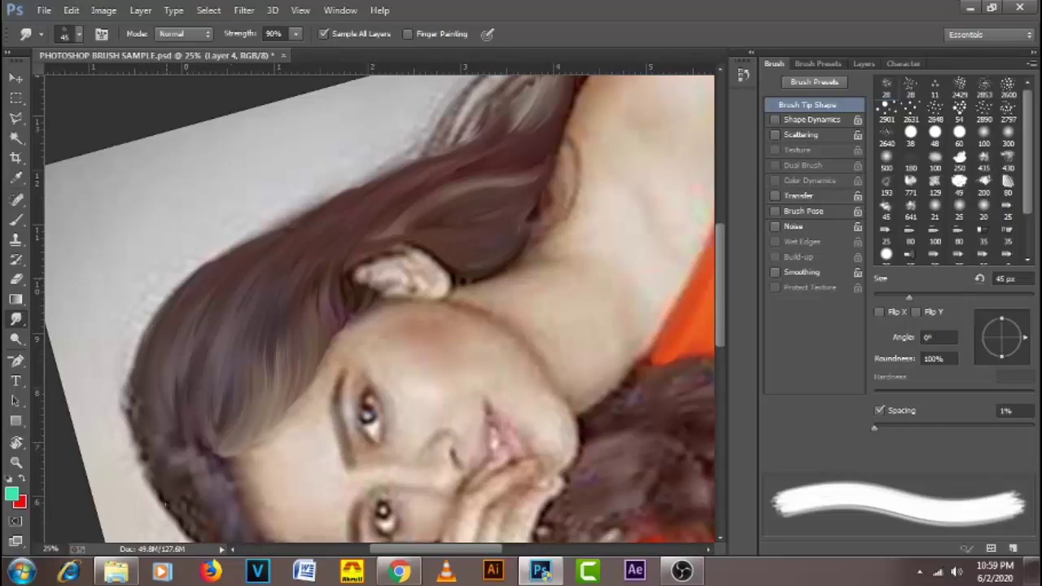
- Hide and show Layer 4 to compare the smudged hair with the original
click(864, 64)
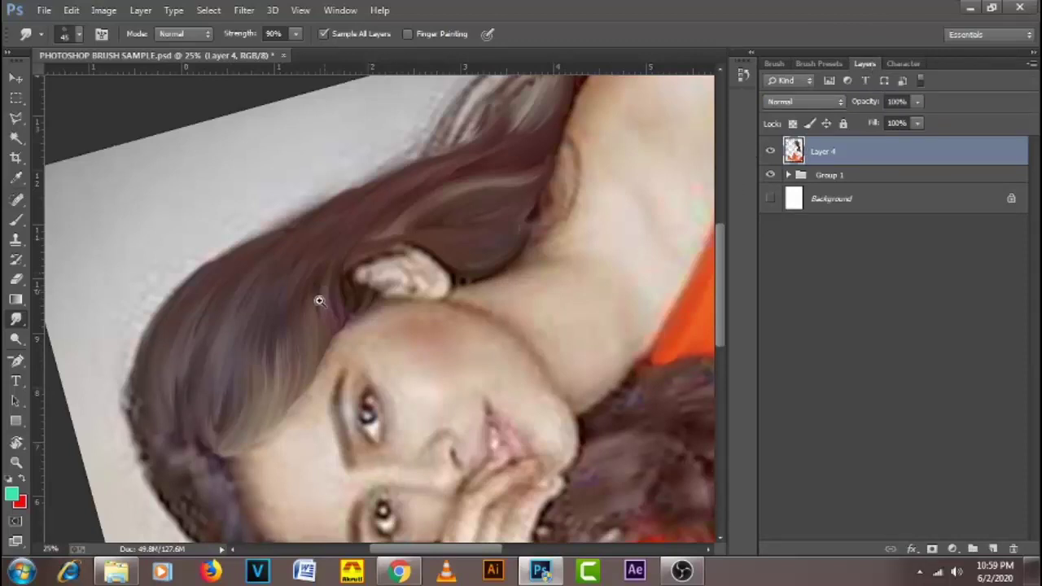
scroll(318, 300, up, 1)
drag(318, 300, 415, 241)
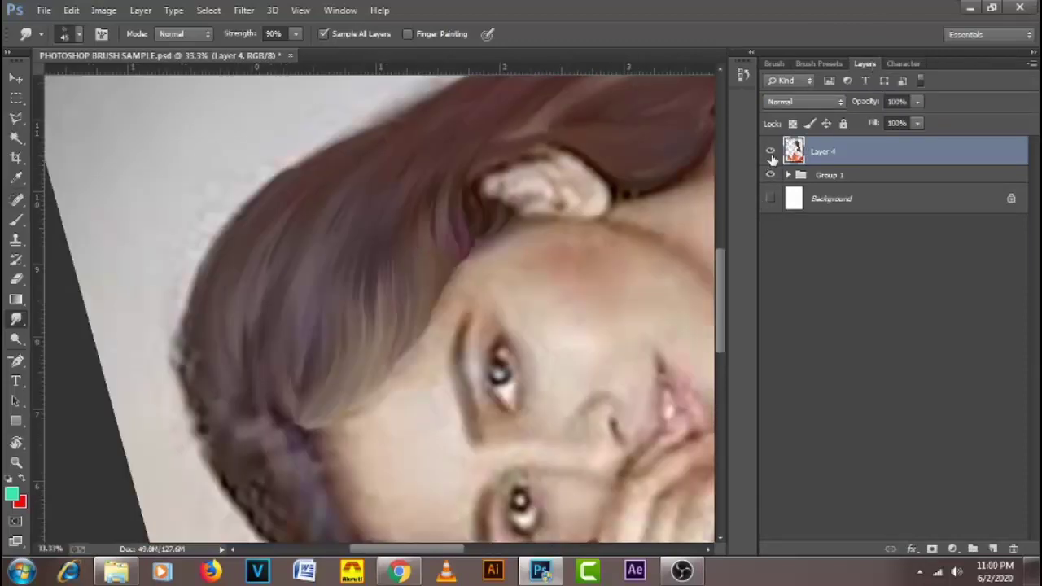
click(771, 152)
click(771, 152)
drag(556, 303, 516, 344)
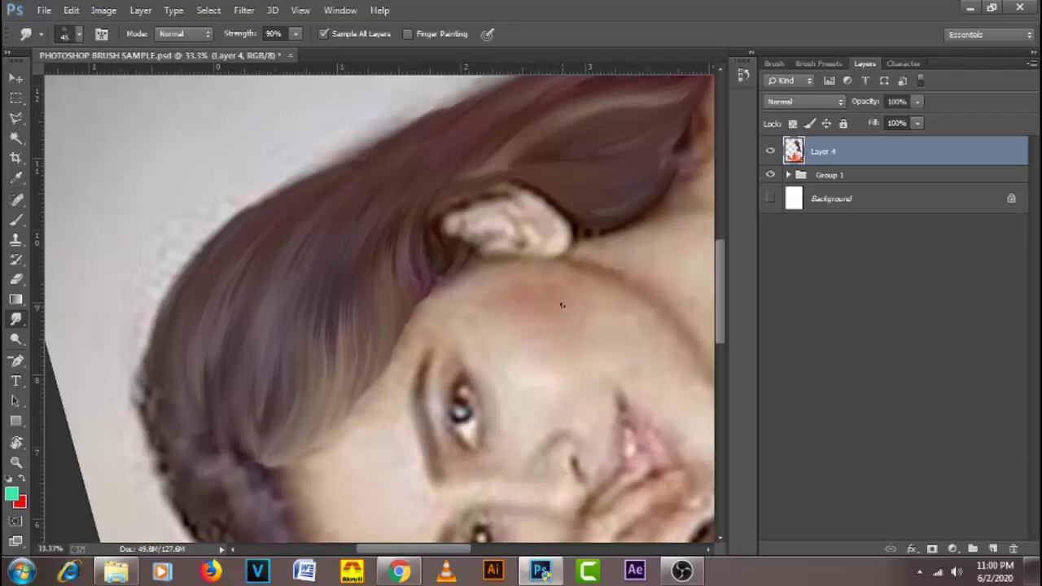
- Enlarge the smudge tip to 700 px to inspect its speckled shape over the face, and reduce it to 80 px
key(bracketright)
key(bracketright)
key(bracketright)
key(bracketright)
key(bracketright)
key(bracketright)
key(bracketright)
key(bracketright)
key(bracketright)
key(bracketright)
key(bracketright)
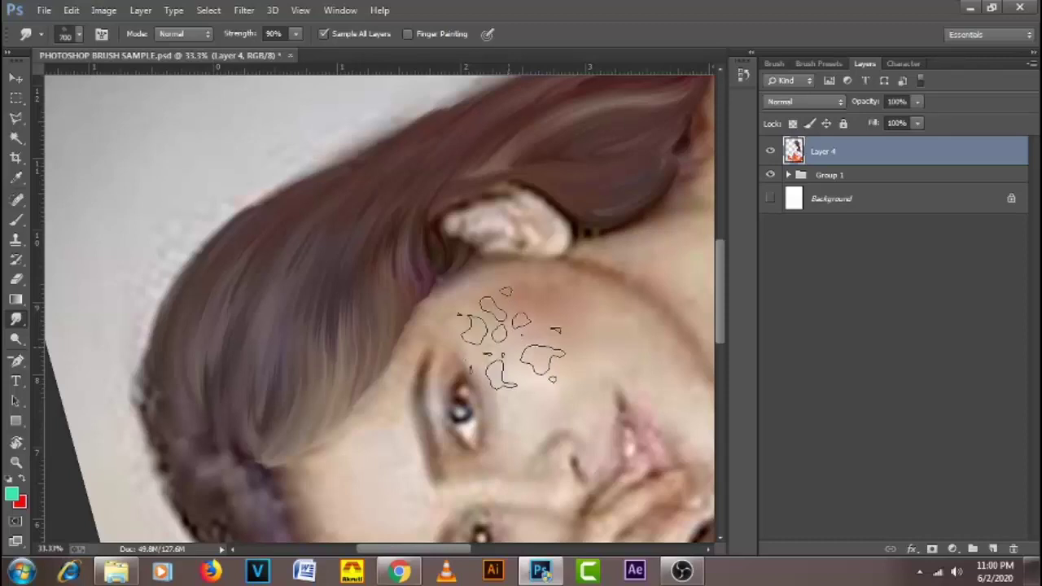
key(bracketleft)
key(bracketleft)
key(bracketleft)
key(bracketleft)
key(bracketleft)
key(bracketleft)
key(bracketleft)
key(bracketleft)
key(bracketleft)
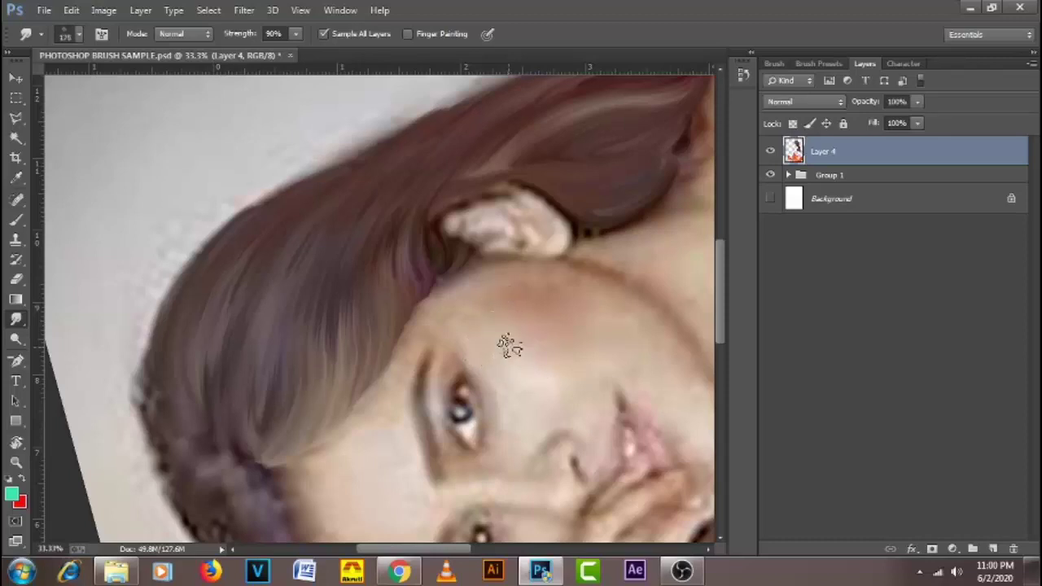
key(bracketleft)
key(bracketleft)
- Try the 2631, 2600, 2797, second 28 and soft 100 px brush tips, and settle on the first 28 px tip
right_click(403, 294)
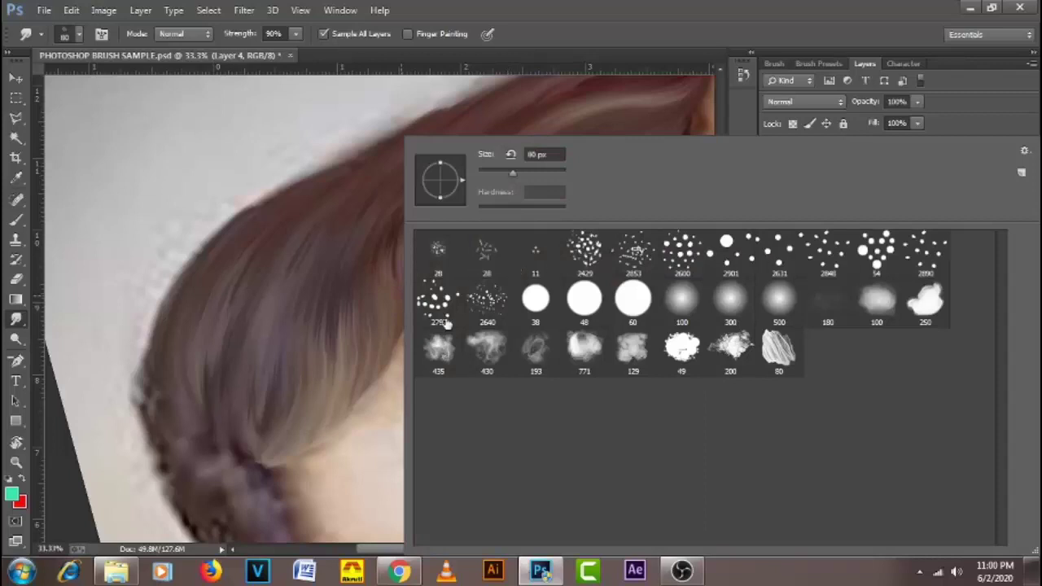
click(686, 259)
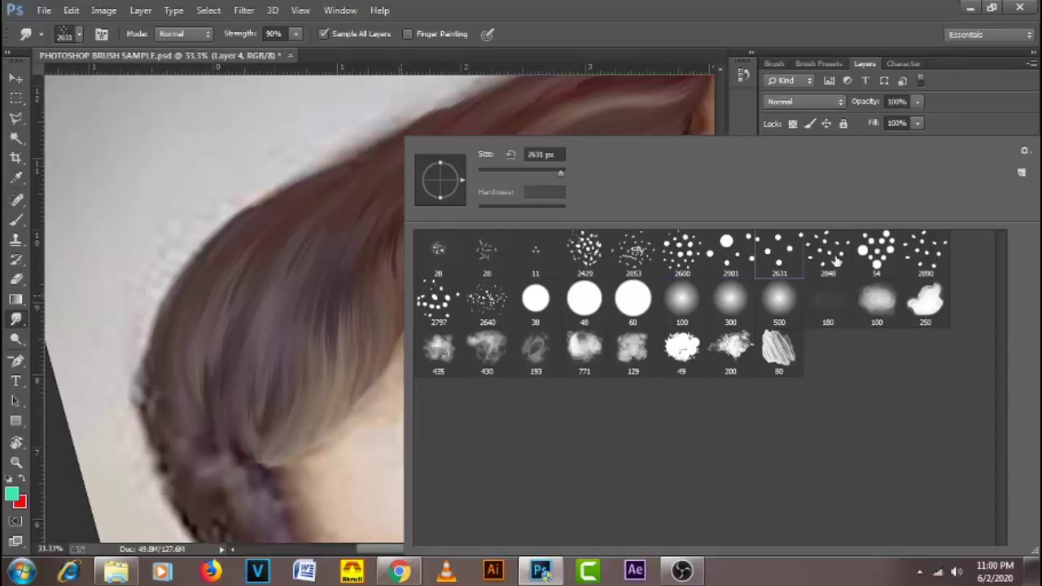
click(928, 262)
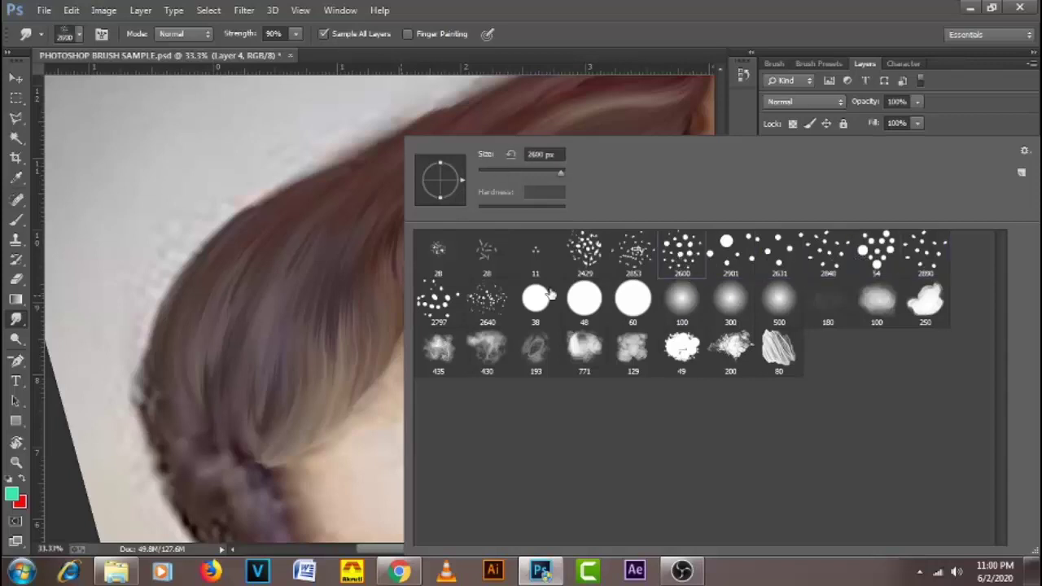
click(430, 311)
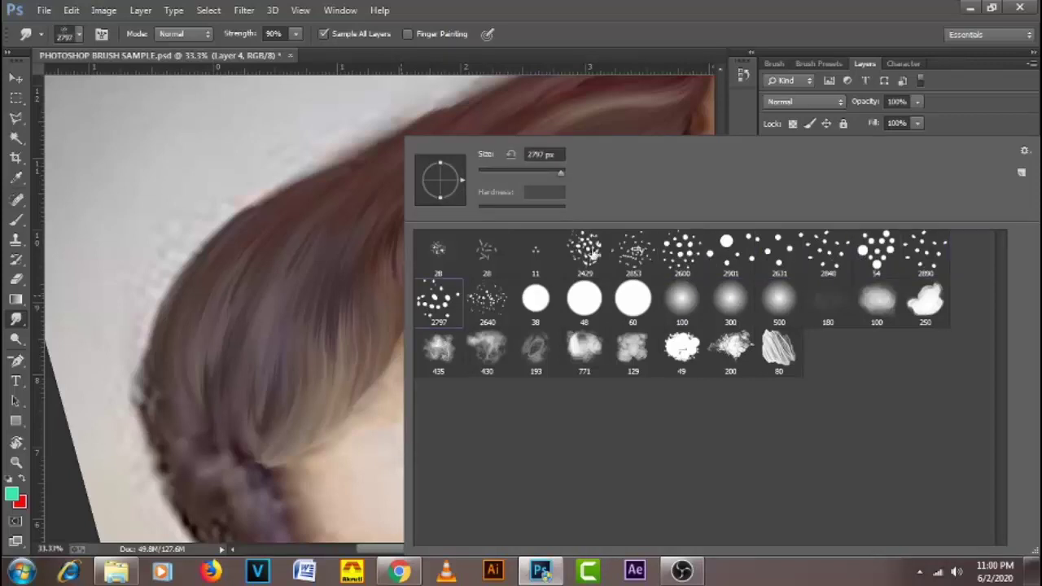
click(498, 254)
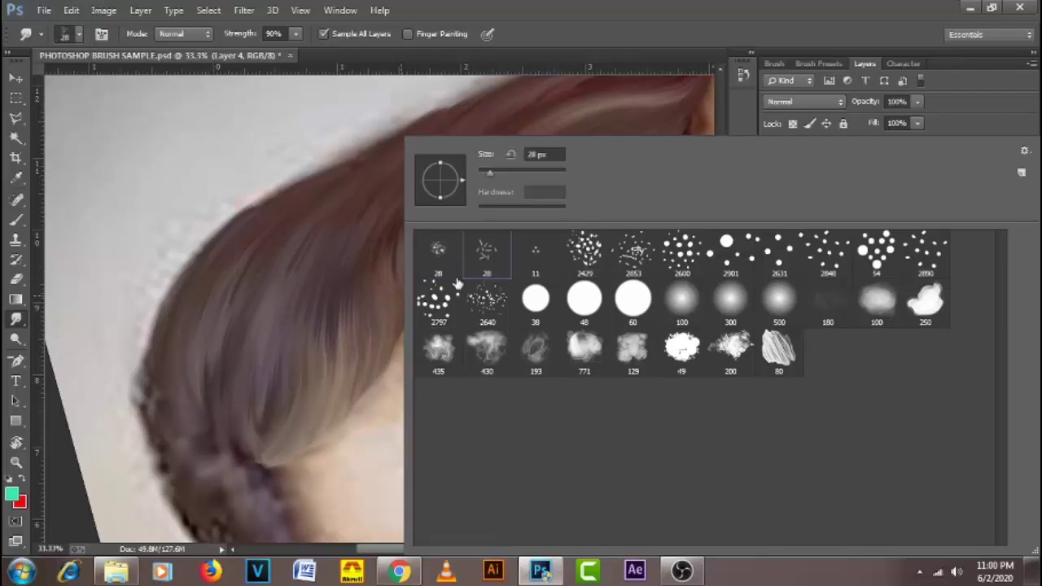
drag(568, 177, 543, 176)
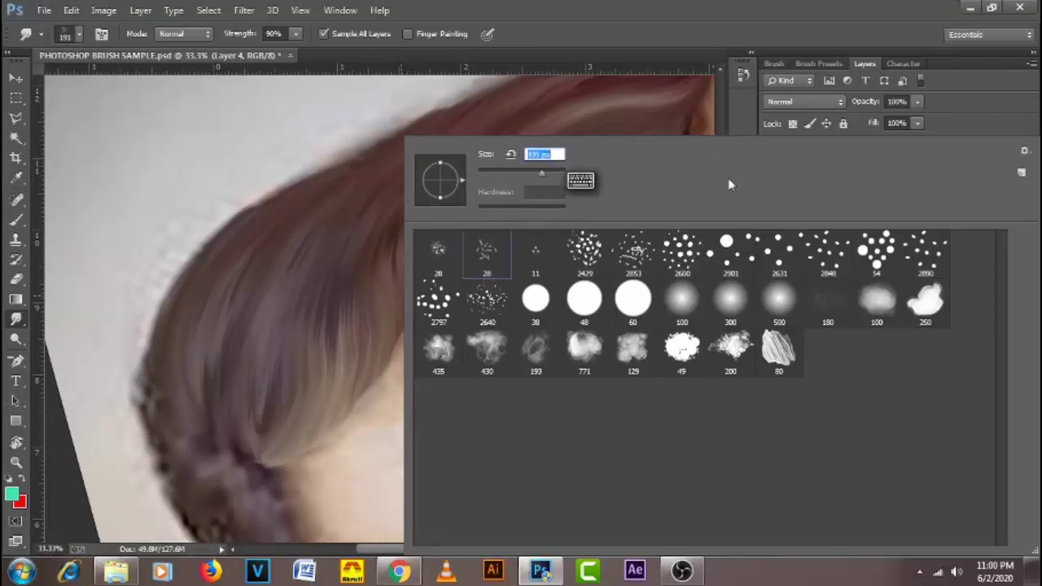
click(879, 308)
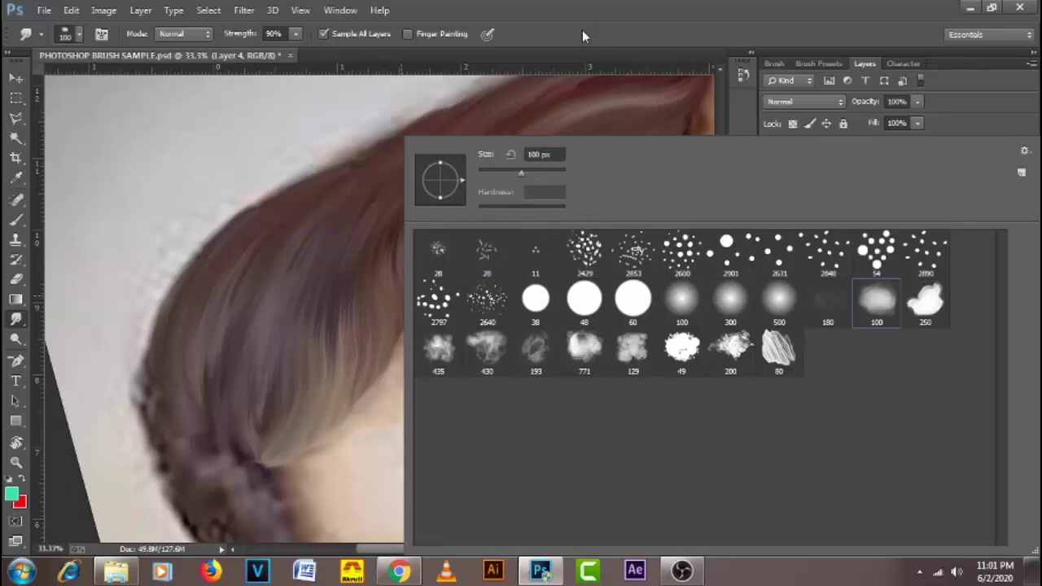
click(440, 258)
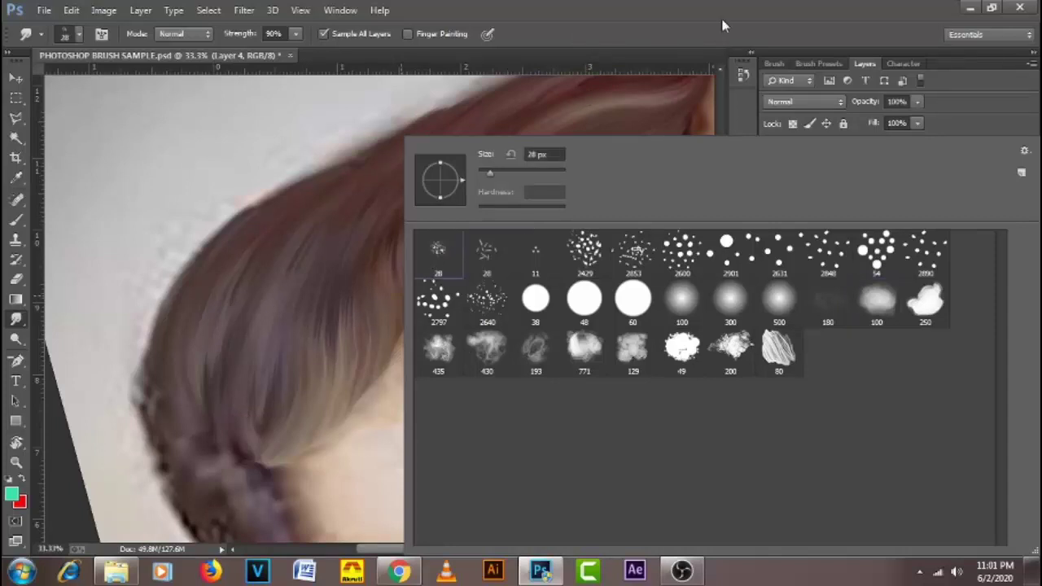
click(643, 33)
- Review the whole portrait upright, and examine the unsmoothed hair above the forehead with the canvas rotated to 156°
alt+click(419, 270)
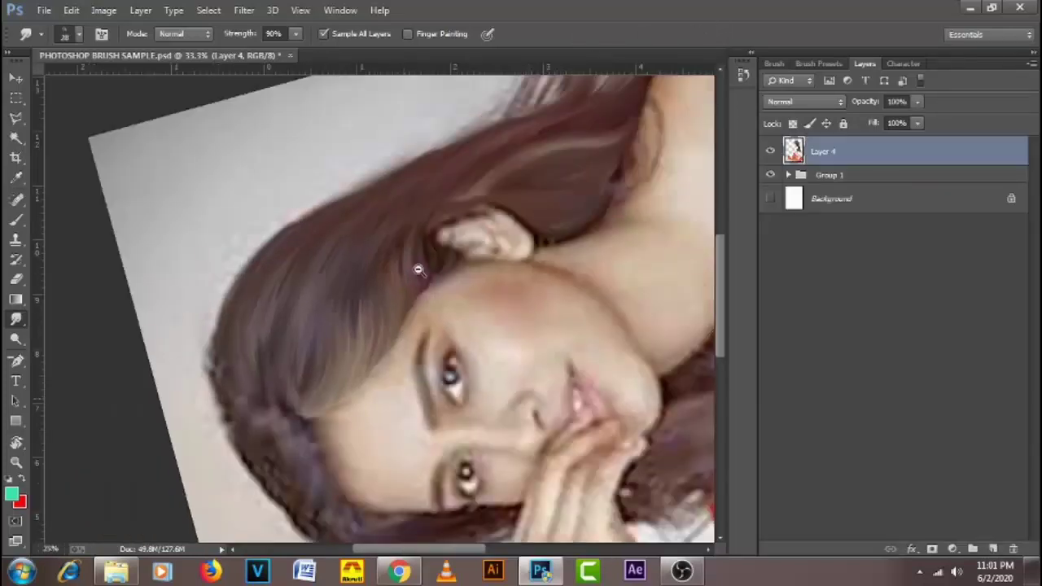
alt+click(419, 271)
drag(493, 305, 448, 289)
key(Escape)
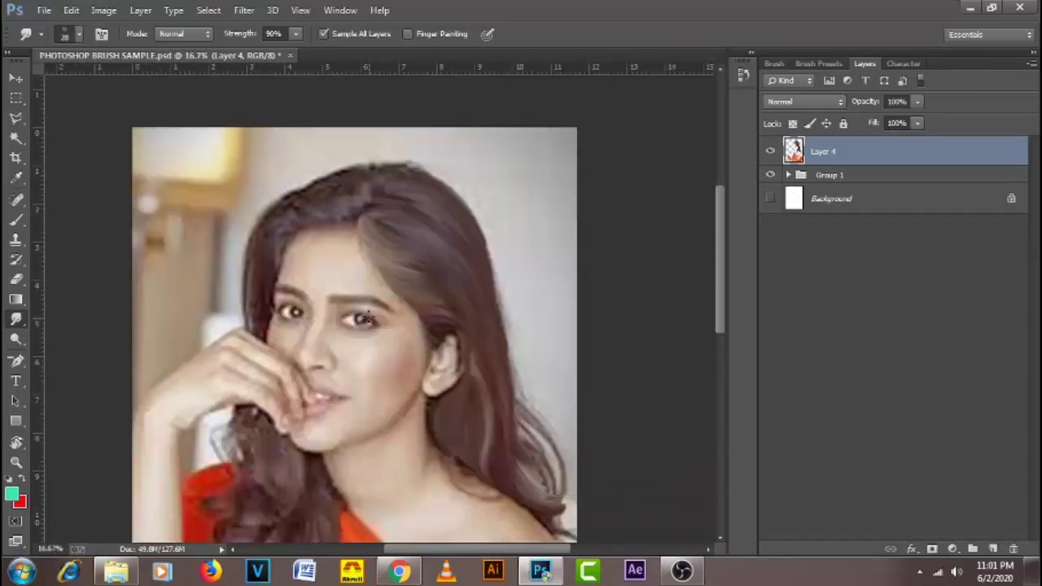
click(469, 288)
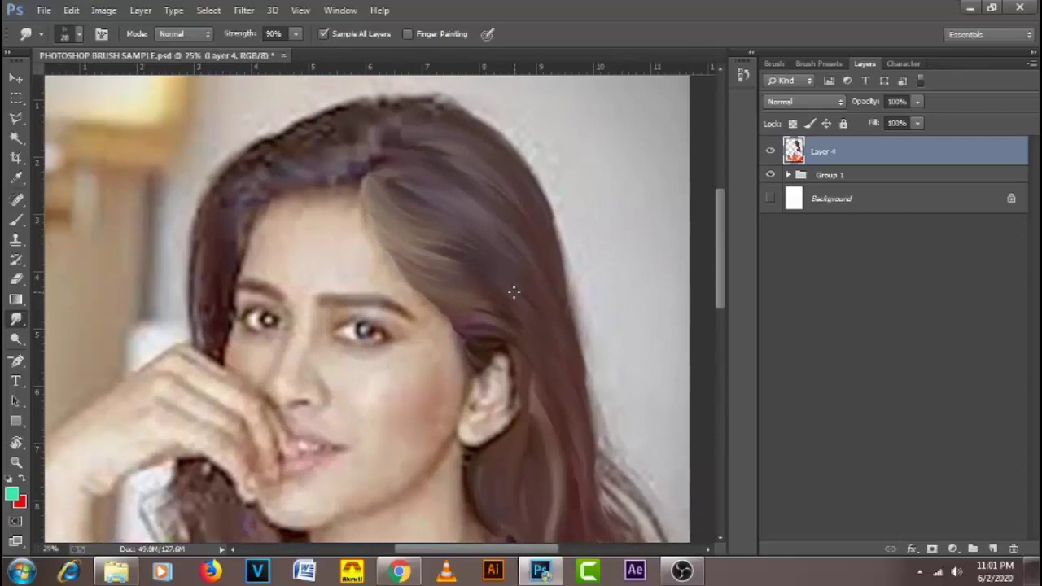
key(r)
drag(307, 163, 395, 318)
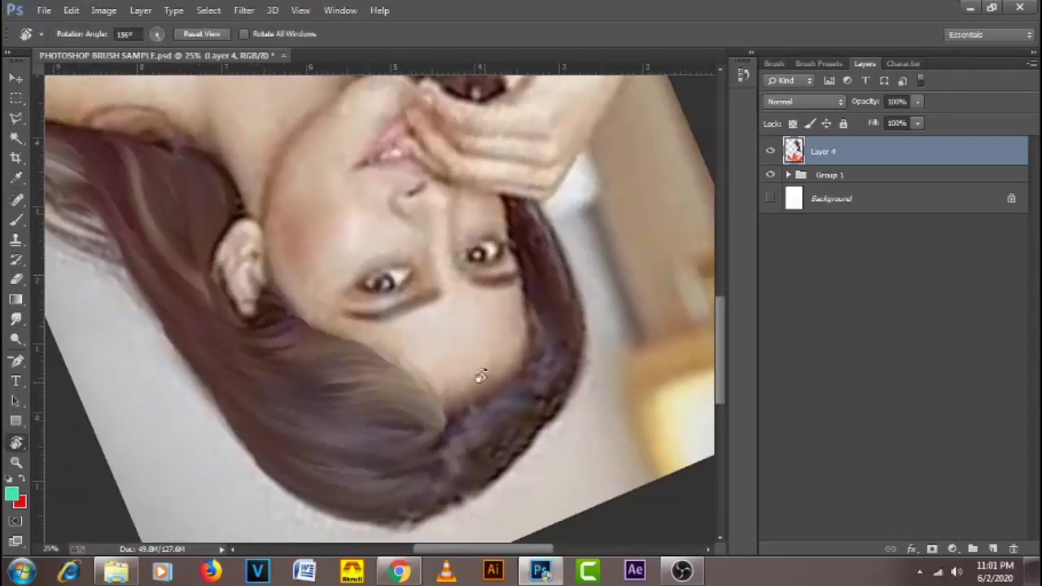
ctrl+click(508, 399)
drag(500, 408, 484, 297)
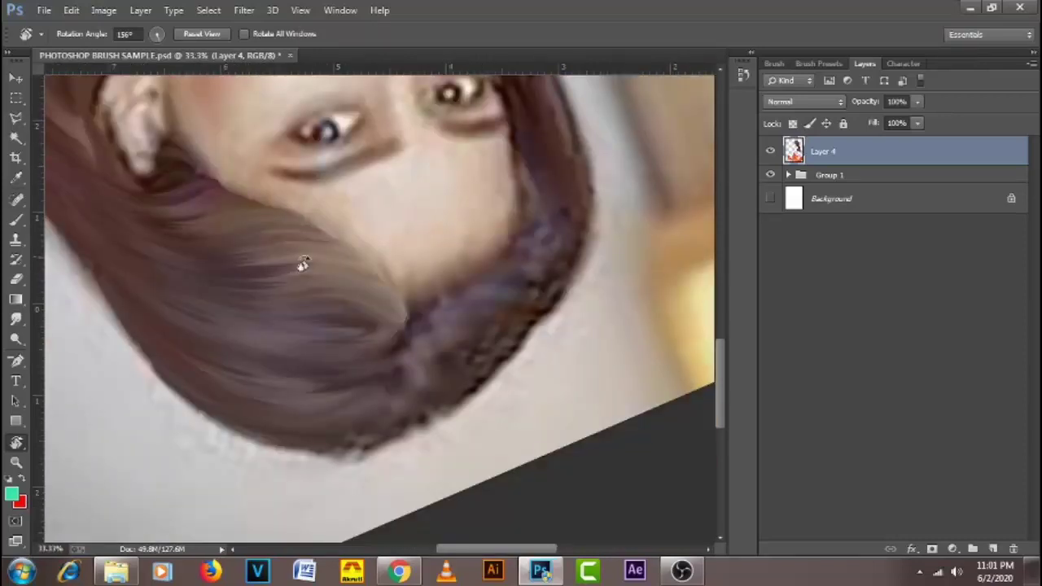
- Choose the 28 px Texture 4 brush tip for the Smudge tool
key(r)
right_click(299, 266)
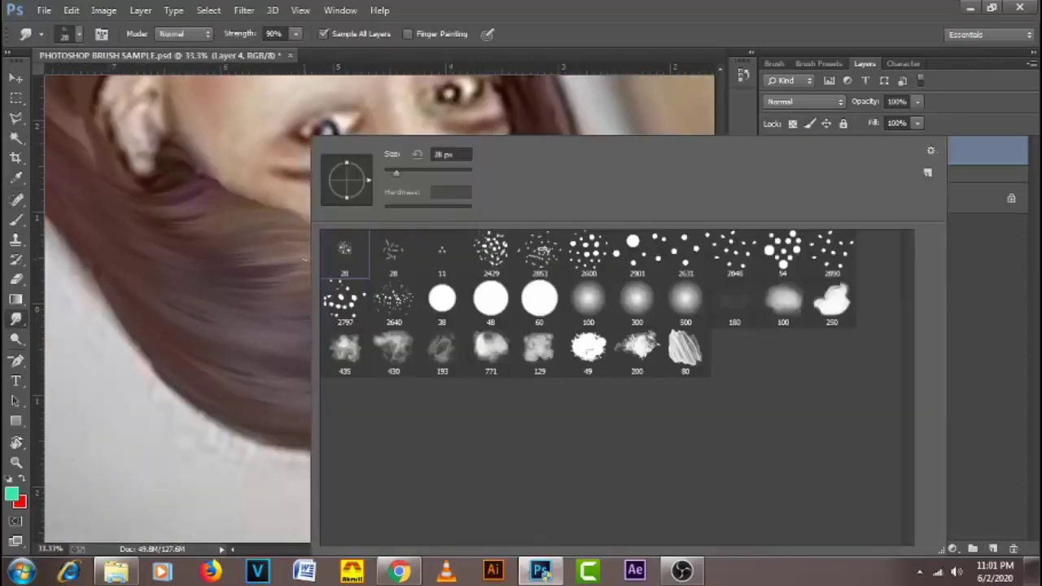
click(394, 252)
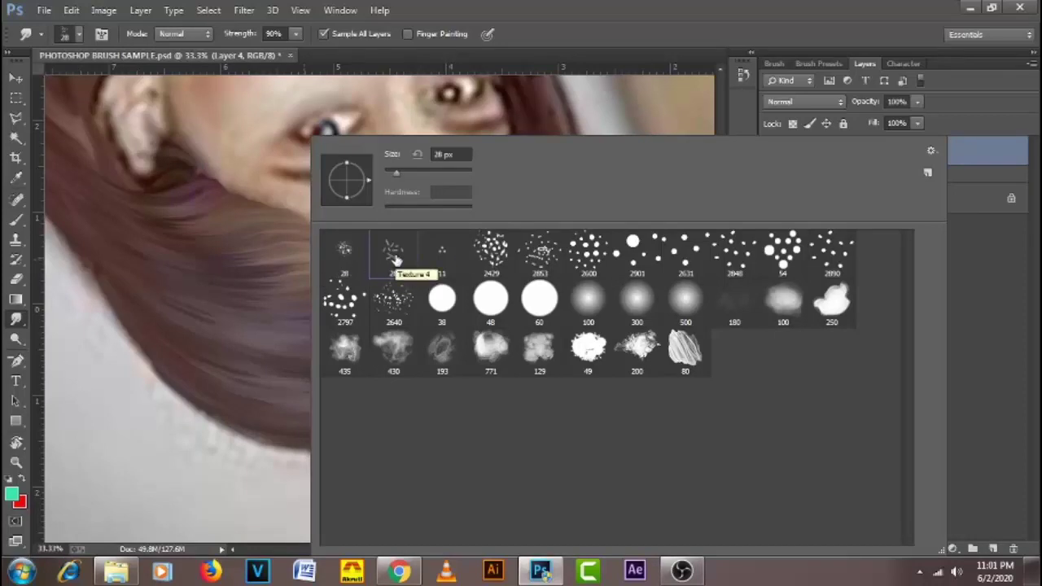
click(567, 31)
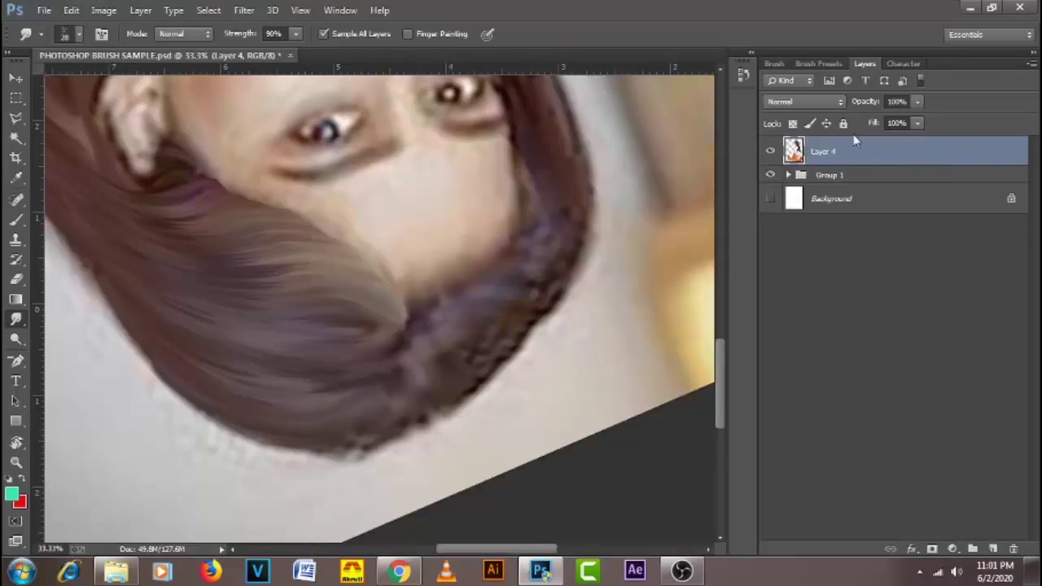
- Create a new layer above Layer 4 and name it 28
click(995, 552)
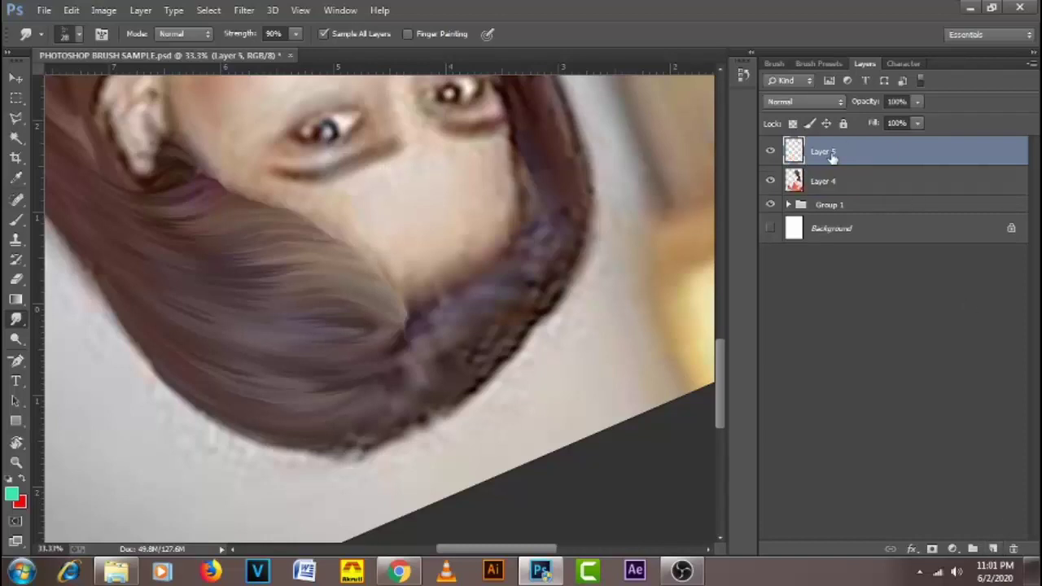
double_click(828, 153)
text(2)
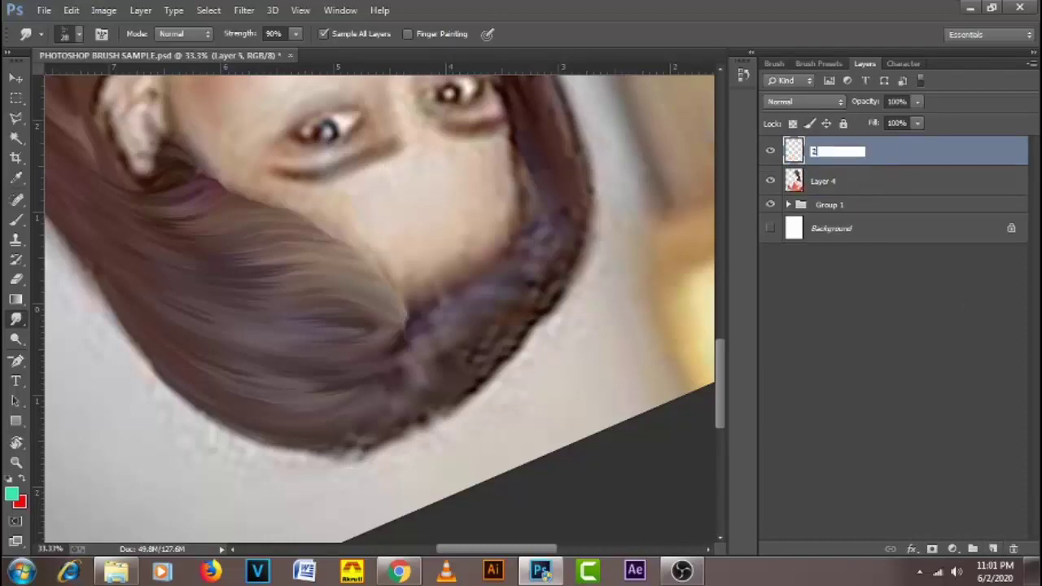
text(8)
key(Return)
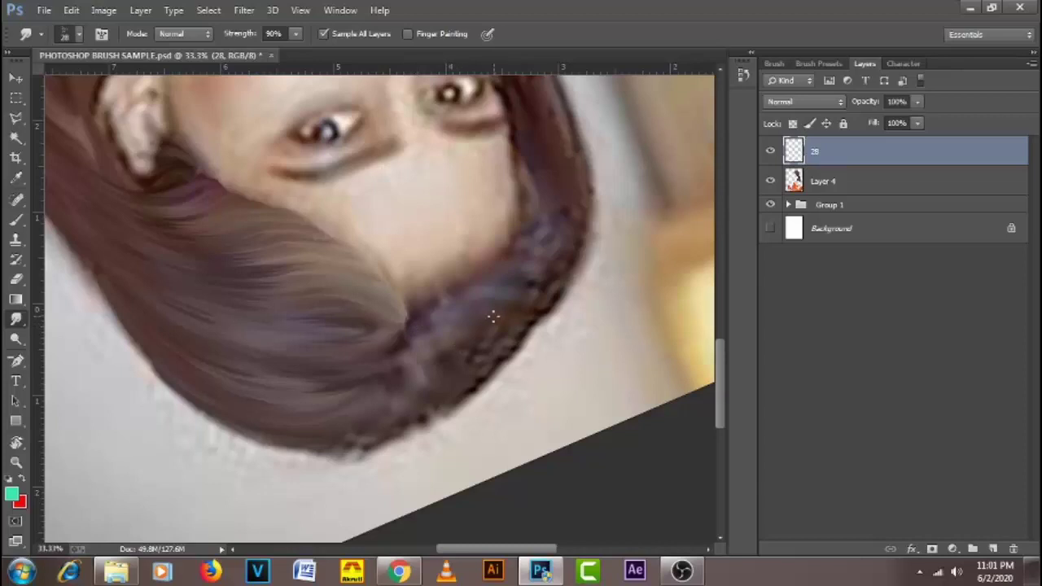
- Set the spacing of the 28 px Texture 4 brush tip to 1% for smudging
drag(500, 302, 479, 290)
key(r)
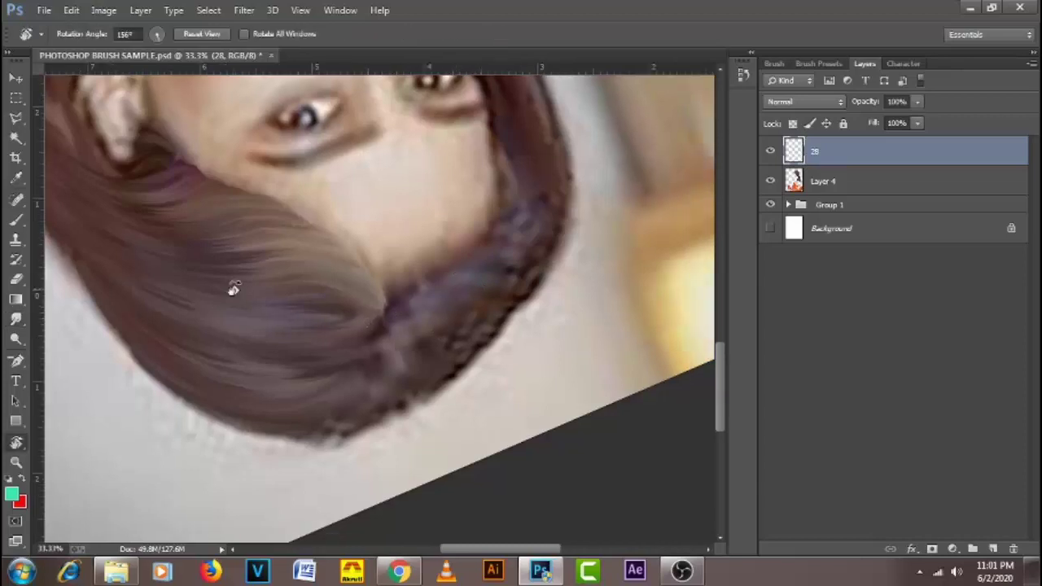
mouse_move(235, 290)
mouse_down()
mouse_move(255, 344)
mouse_move(399, 305)
mouse_up()
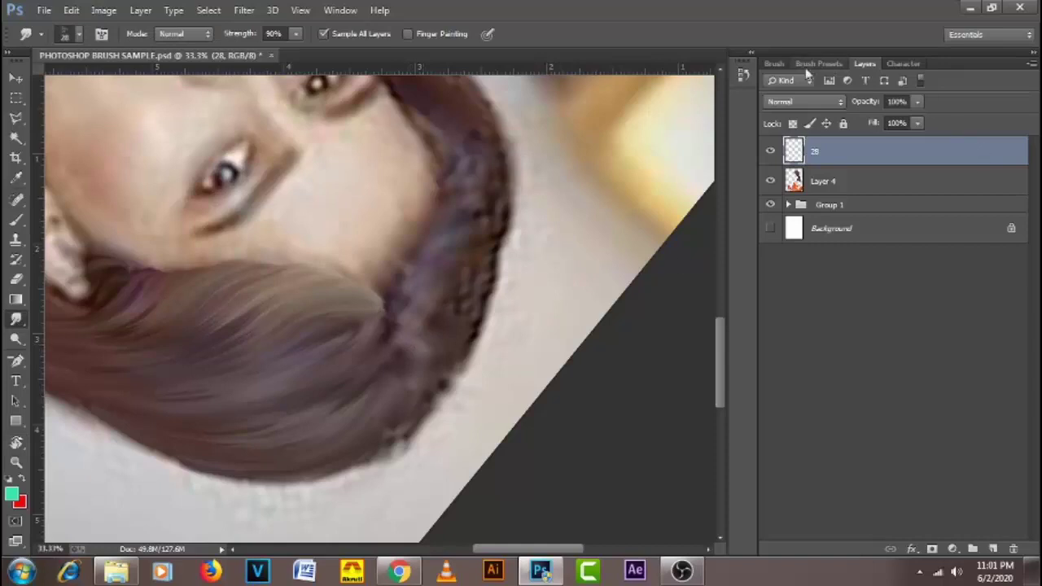
click(776, 63)
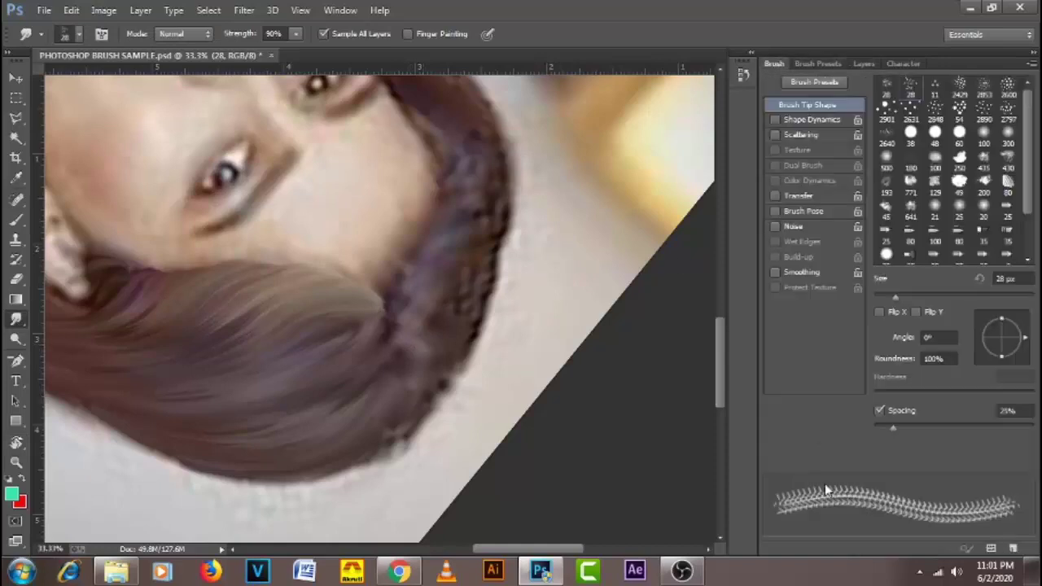
drag(893, 430, 797, 436)
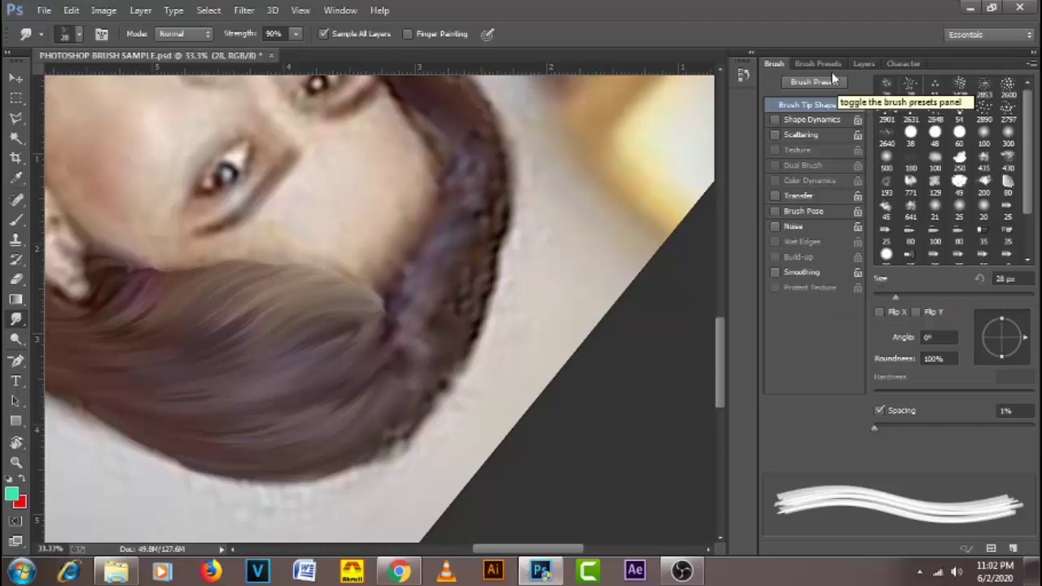
click(865, 63)
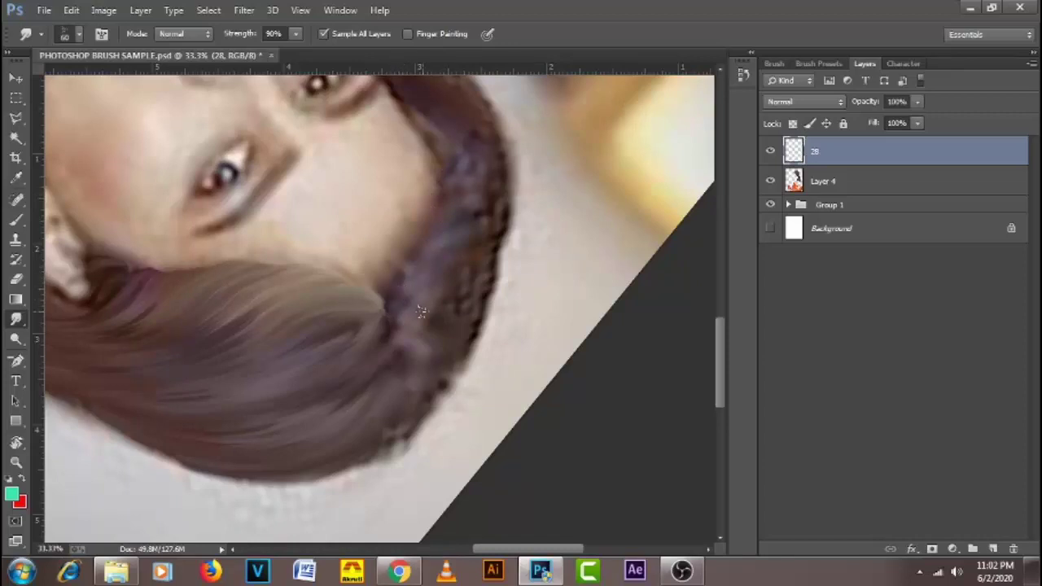
mouse_move(392, 308)
mouse_down()
mouse_move(463, 279)
mouse_move(490, 249)
mouse_up()
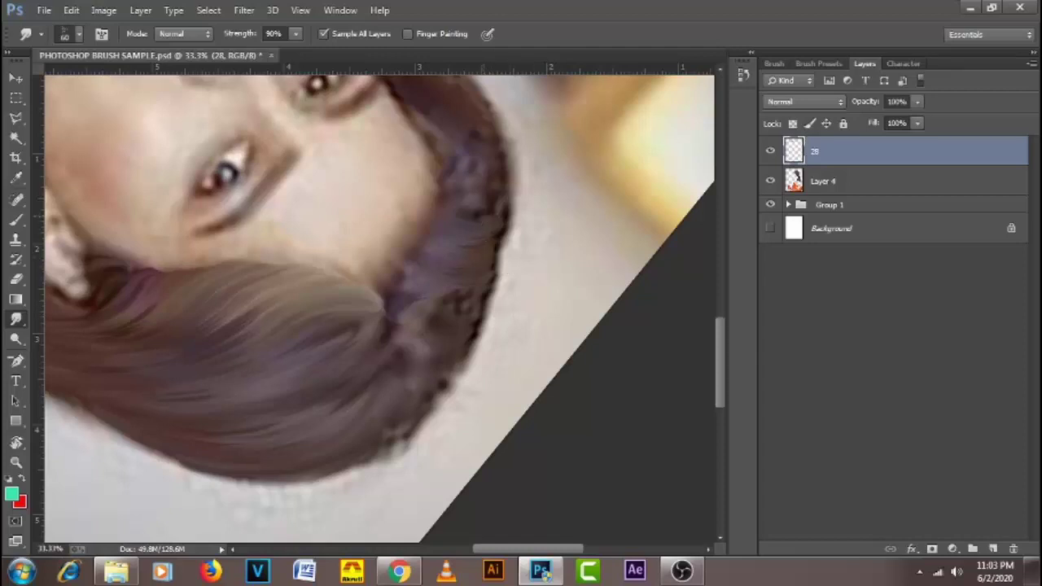
key(alt)
key(ctrl+alt)
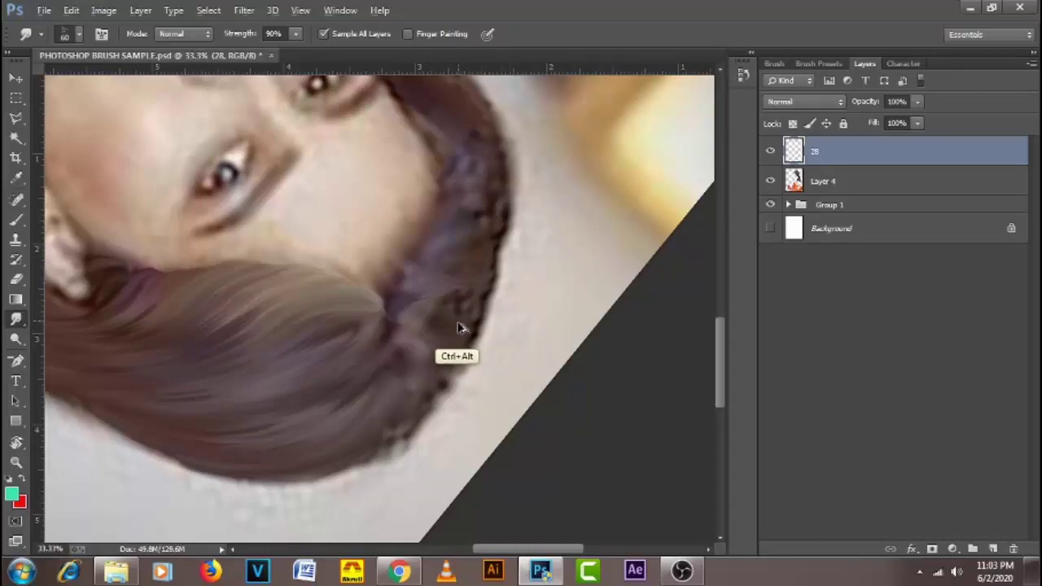
key(ctrl+alt)
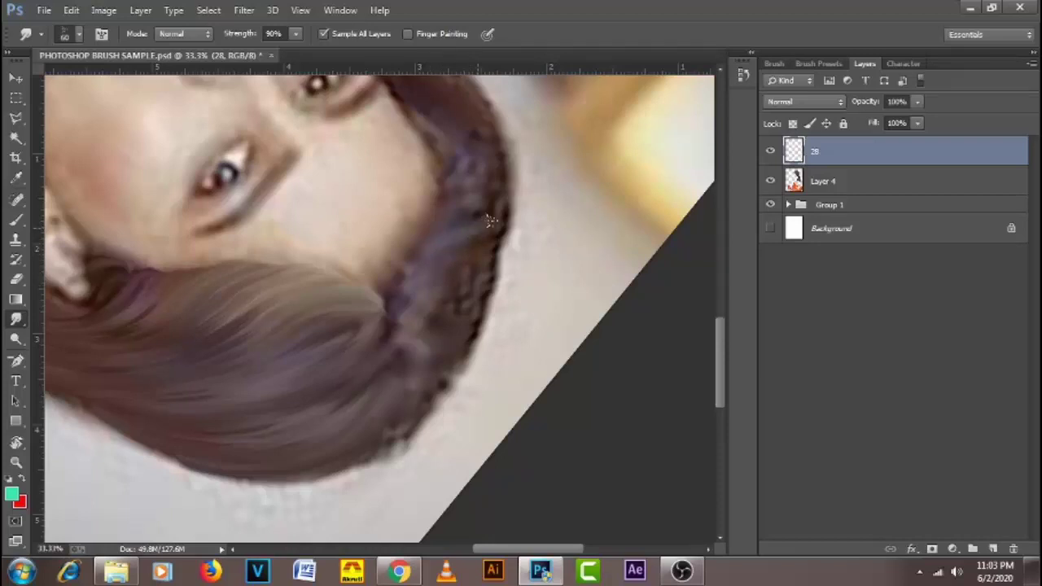
- Smudge the hair from the parting across the crown on the raised-hand side into smooth strands, with the brush at 60 to 50 px
key([)
drag(458, 246, 501, 206)
mouse_move(401, 308)
mouse_down()
mouse_move(492, 257)
mouse_move(501, 233)
mouse_up()
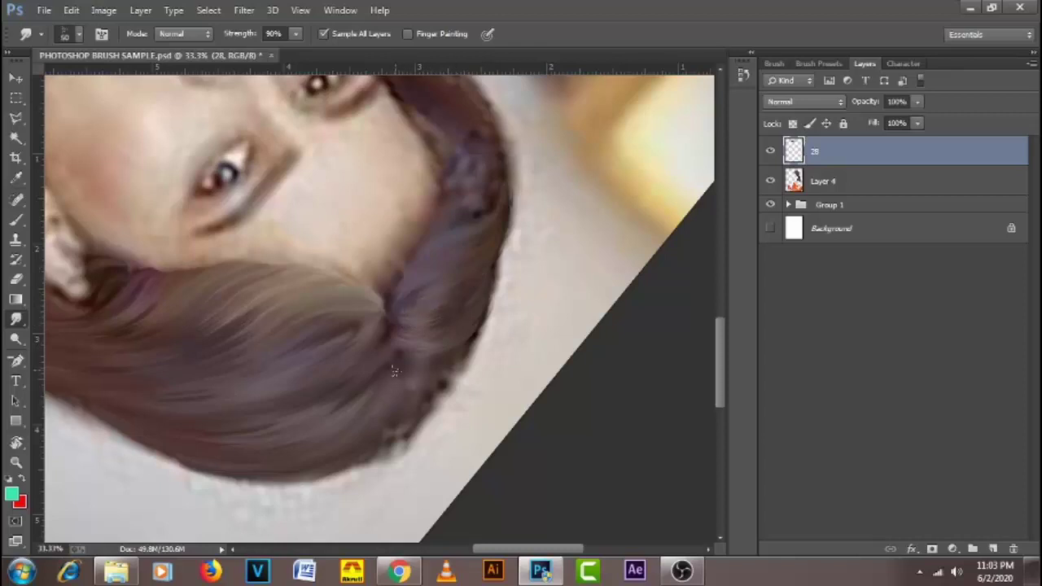
mouse_move(393, 368)
mouse_down()
mouse_move(435, 382)
mouse_move(464, 352)
mouse_move(454, 357)
mouse_up()
key(bracketleft)
key(bracketleft)
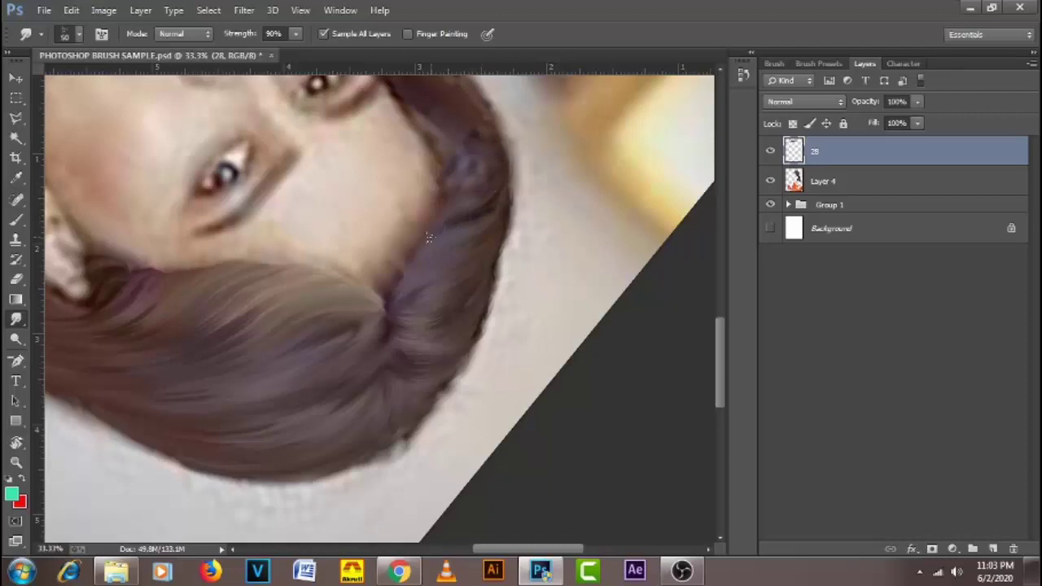
- Smudge the rough tuft at the forehead corner on the raised-hand side into curved strands with the 50 px brush
key(bracketleft)
drag(497, 172, 505, 142)
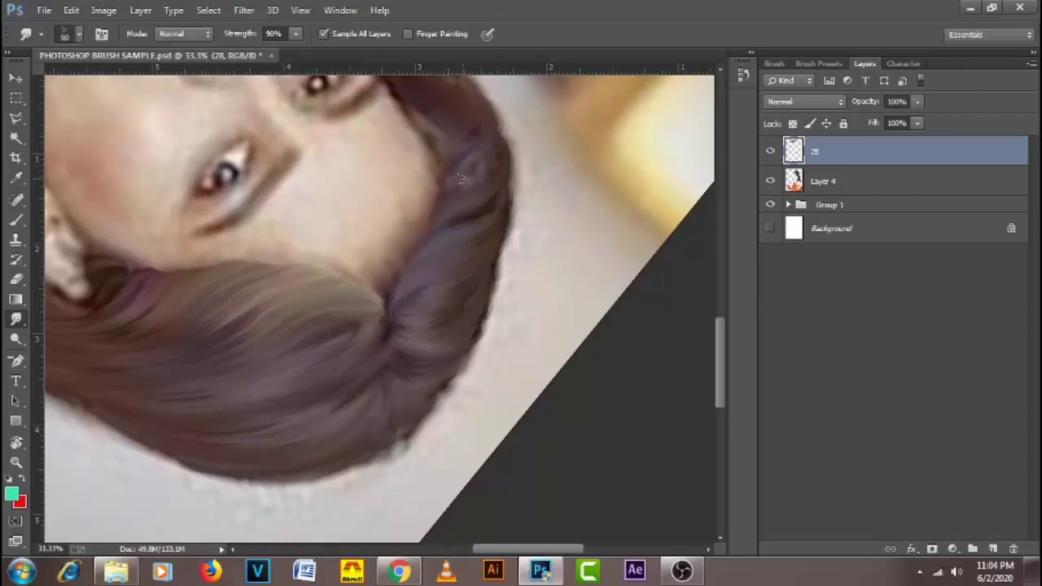
drag(499, 131, 473, 175)
drag(493, 137, 468, 168)
key(bracketleft)
- Smooth the side hair running past the temple down to the raised hand with the Smudge brush at 60 px
drag(477, 210, 458, 309)
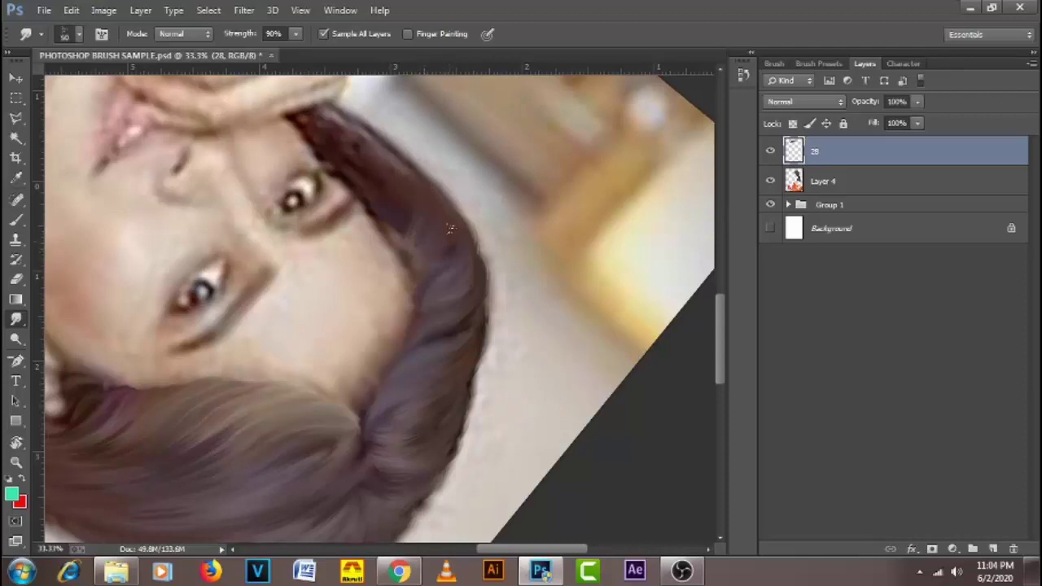
key(bracketright)
drag(385, 170, 335, 117)
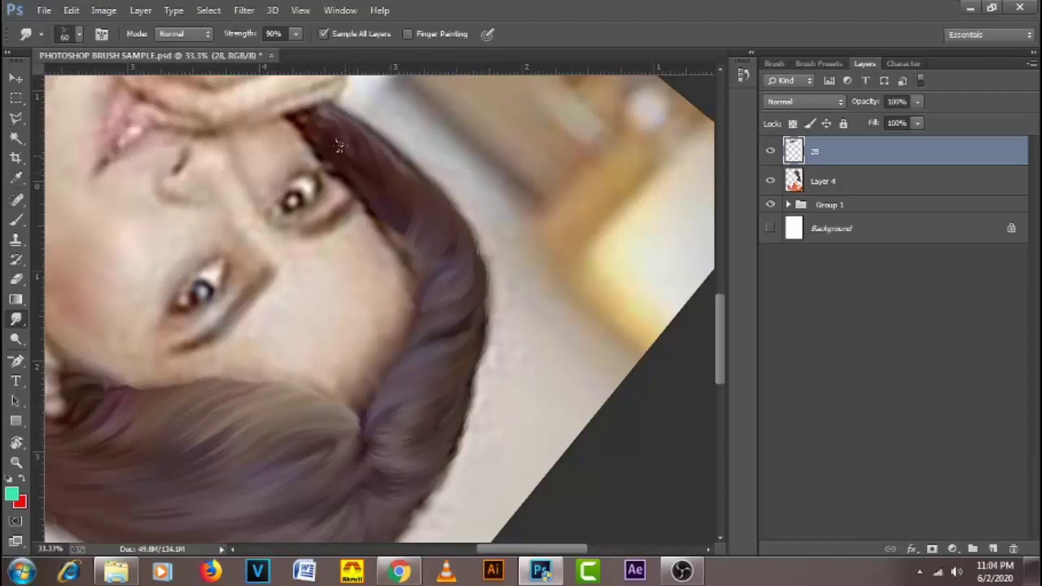
key(bracketleft)
key(bracketright)
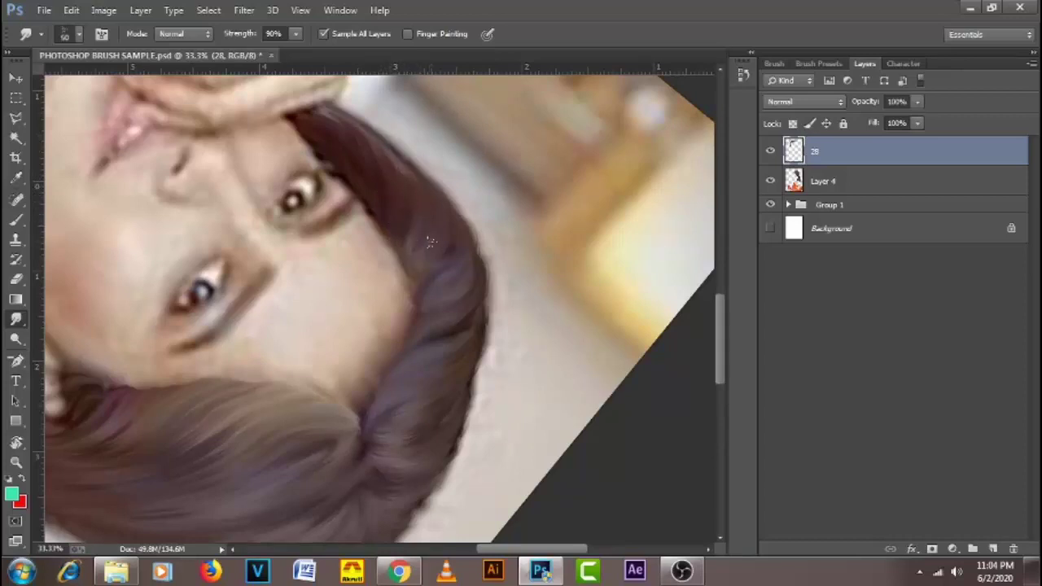
- Blend the outer edge of the side hair near the temple with the Smudge brush at about 45 px
key(bracketleft)
key(bracketright)
mouse_move(409, 177)
mouse_down()
mouse_move(383, 140)
mouse_move(421, 183)
mouse_move(381, 143)
mouse_move(417, 175)
mouse_up()
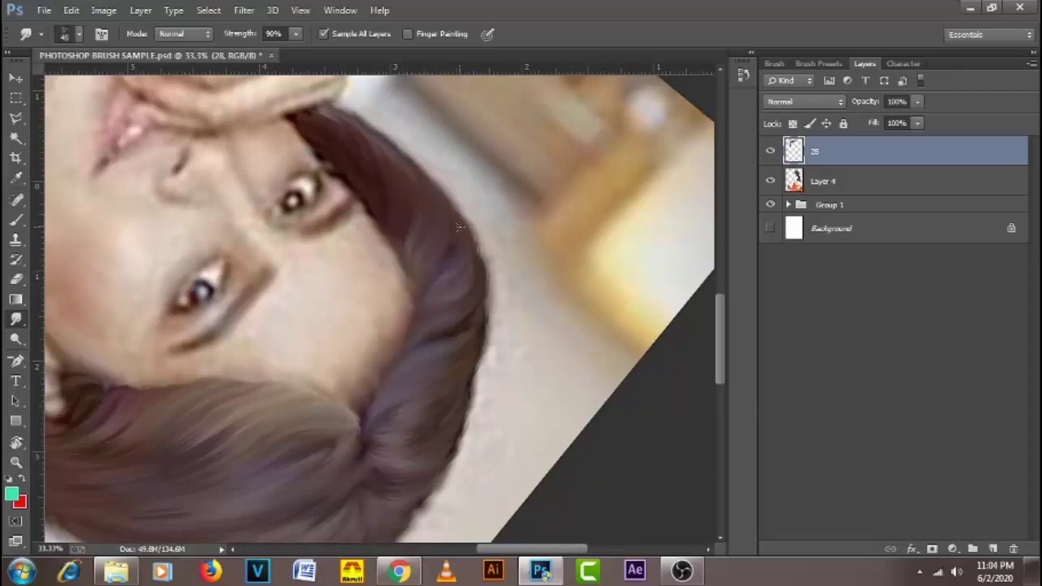
drag(450, 207, 437, 183)
drag(471, 229, 476, 242)
drag(475, 344, 456, 234)
- Reset the canvas rotation to upright and smudge the hairline beside the eyebrow with the brush at about 50 px
key(Escape)
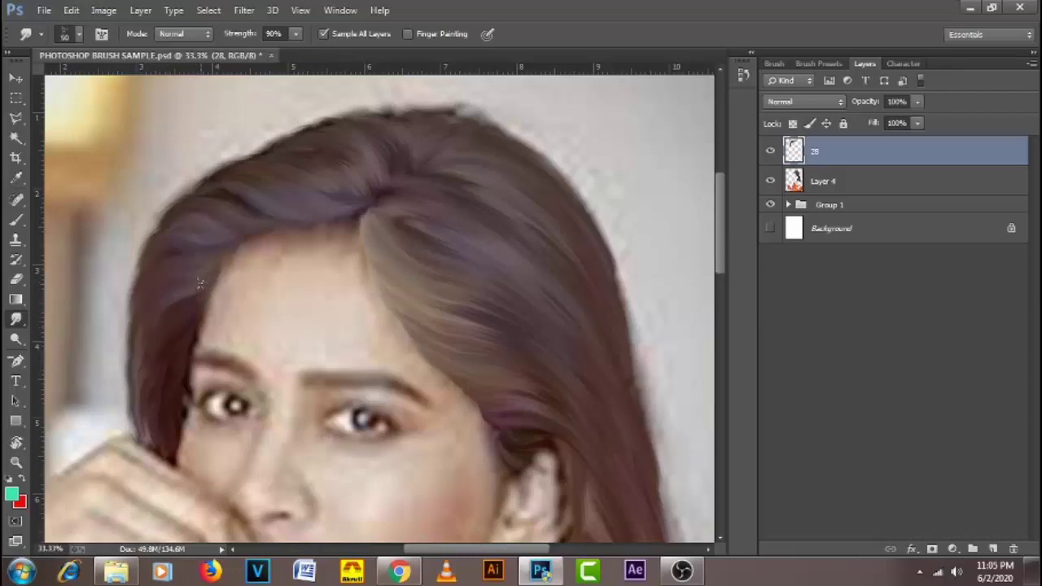
key(bracketleft)
key(bracketright)
key(bracketleft)
drag(197, 343, 194, 322)
key(bracketright)
key(bracketright)
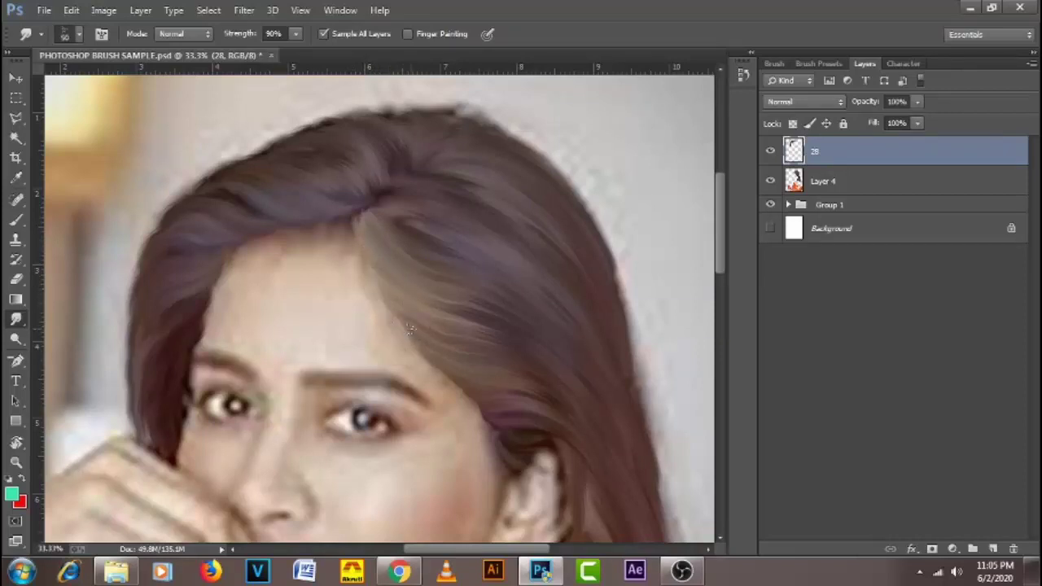
- Choose the 11 px Triangle - Dots brush tip for the Smudge tool
right_click(324, 275)
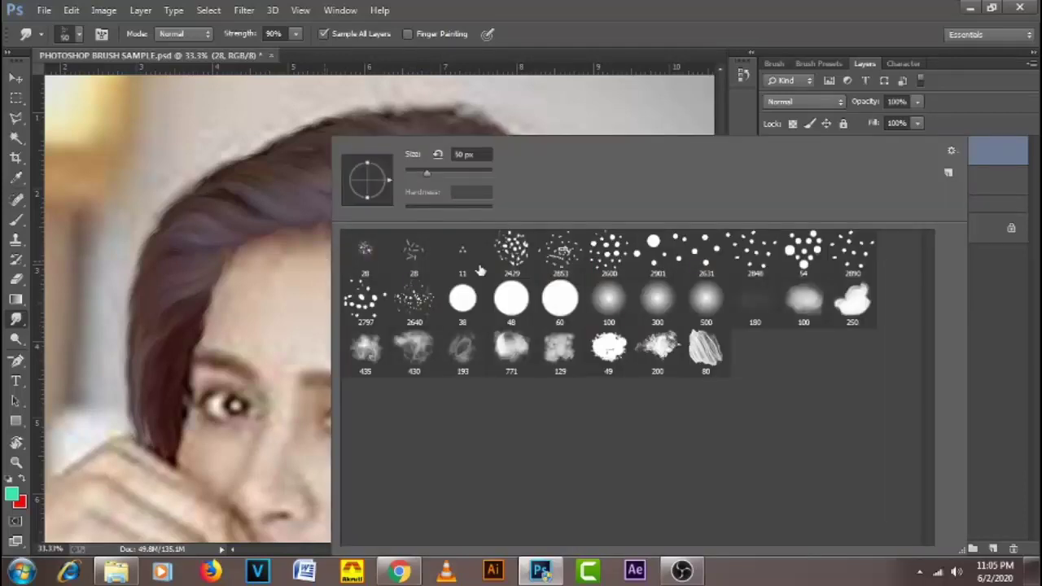
click(474, 268)
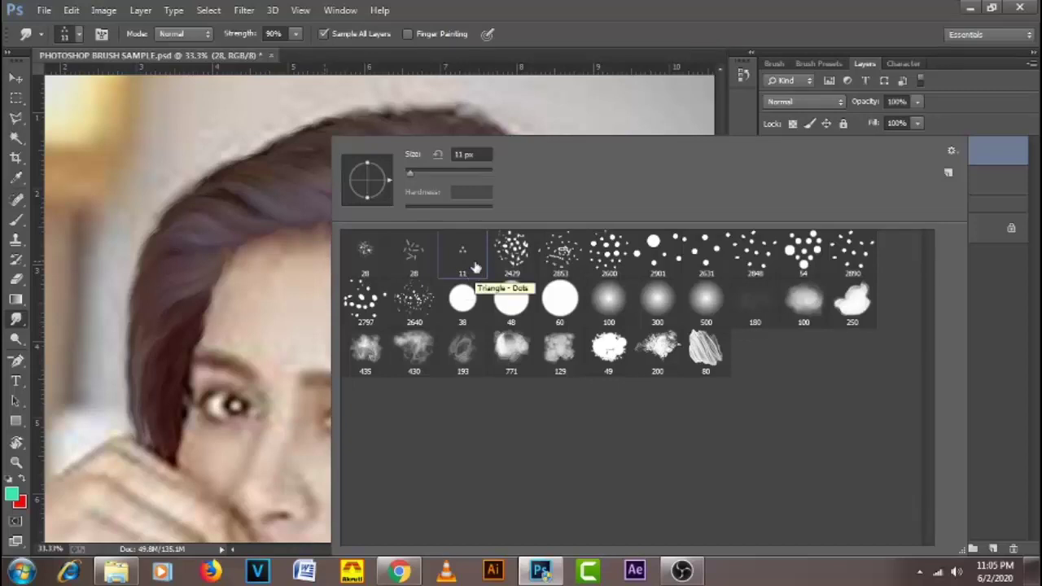
double_click(474, 274)
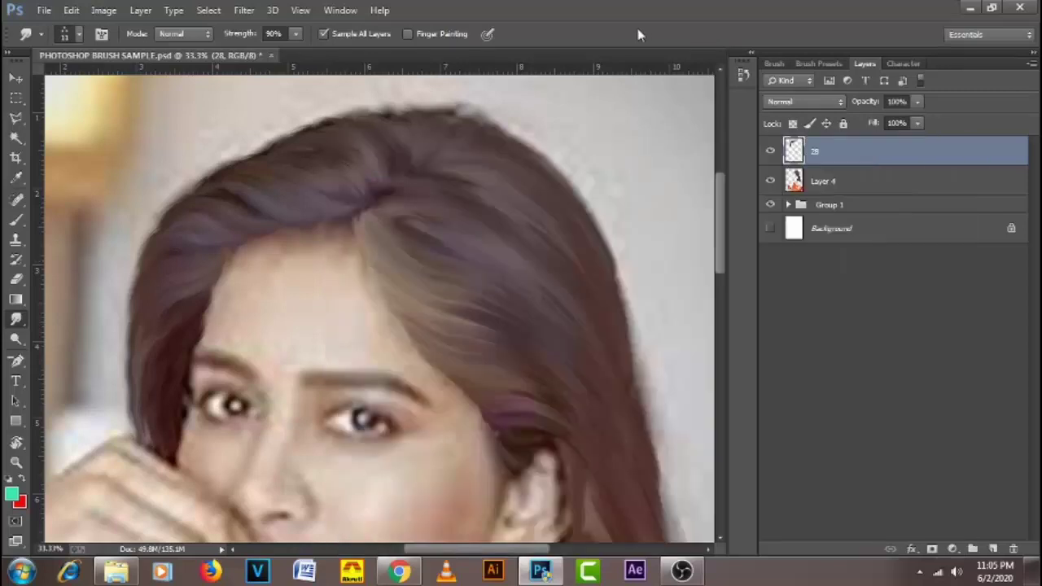
- Hide layers 28 and Layer 4, and add a new empty layer above them
click(769, 153)
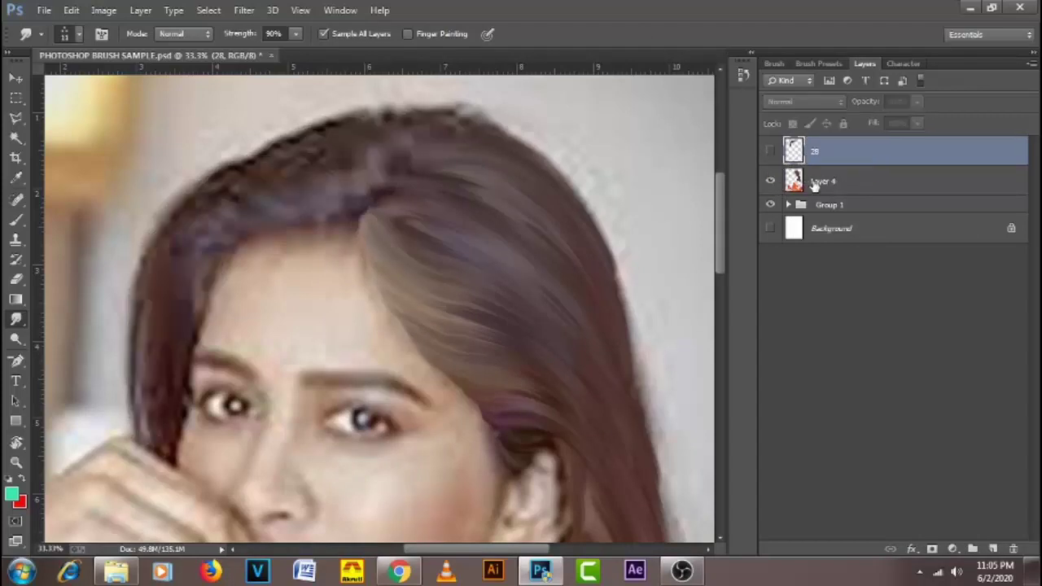
click(770, 181)
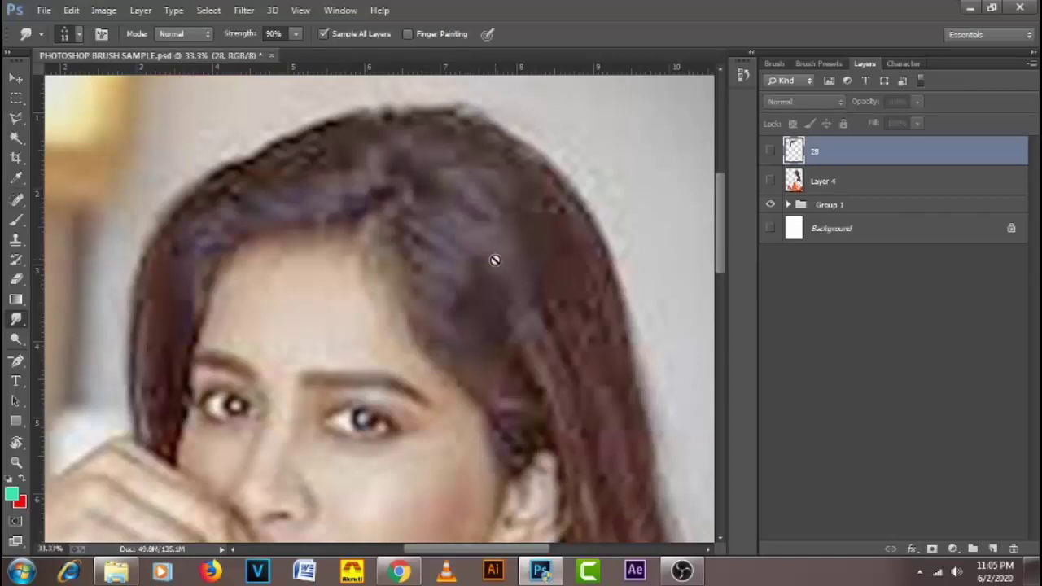
click(993, 550)
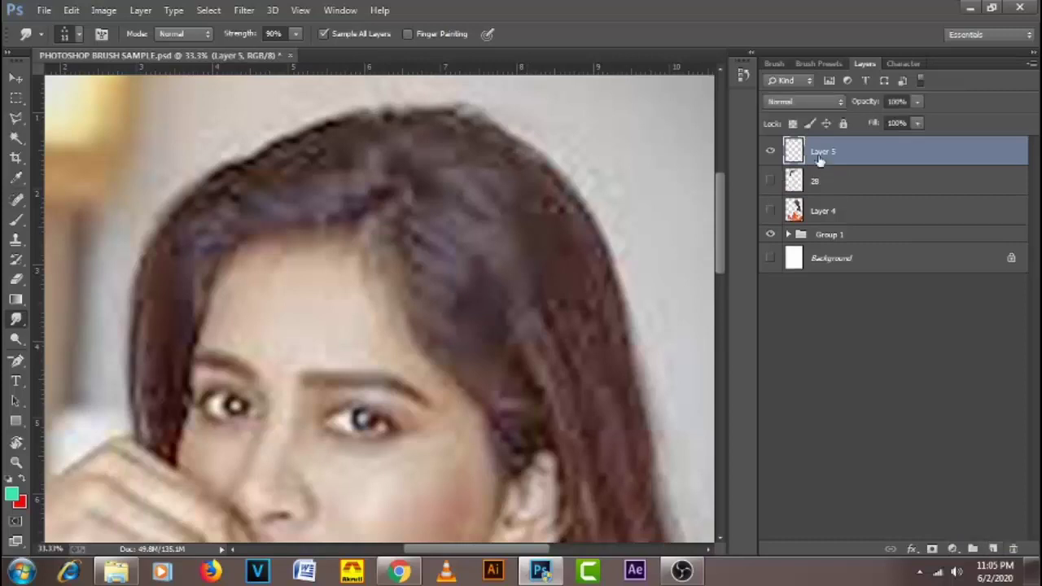
- Set the spacing of the 11 px Triangle - Dots brush tip to 1%
right_click(425, 192)
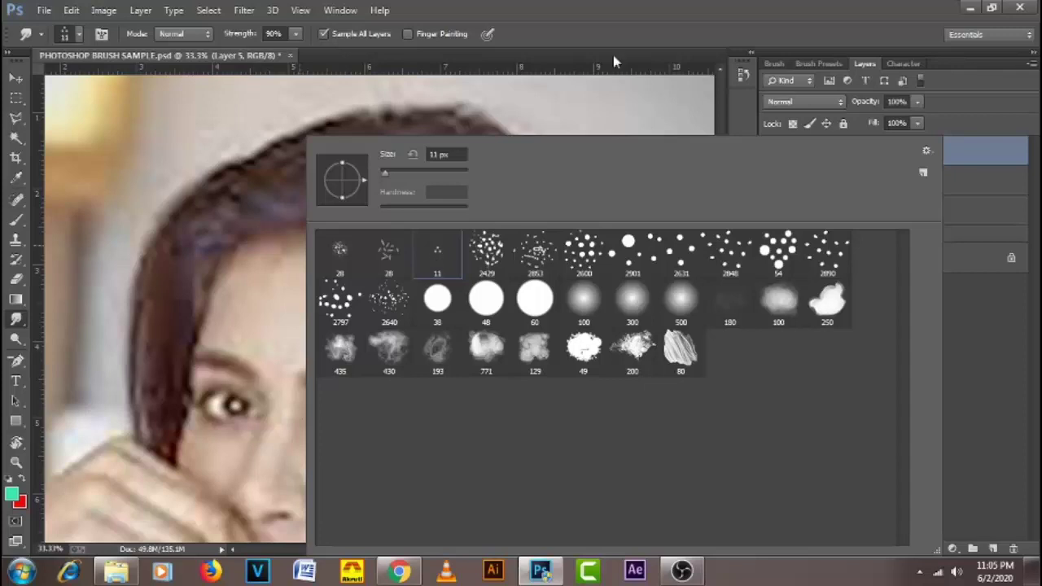
click(591, 37)
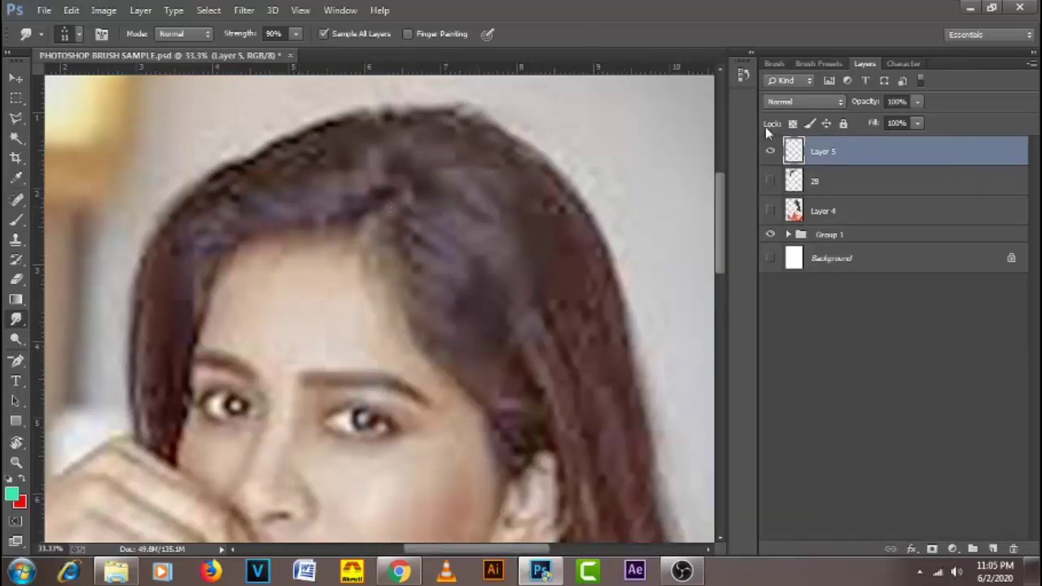
click(774, 63)
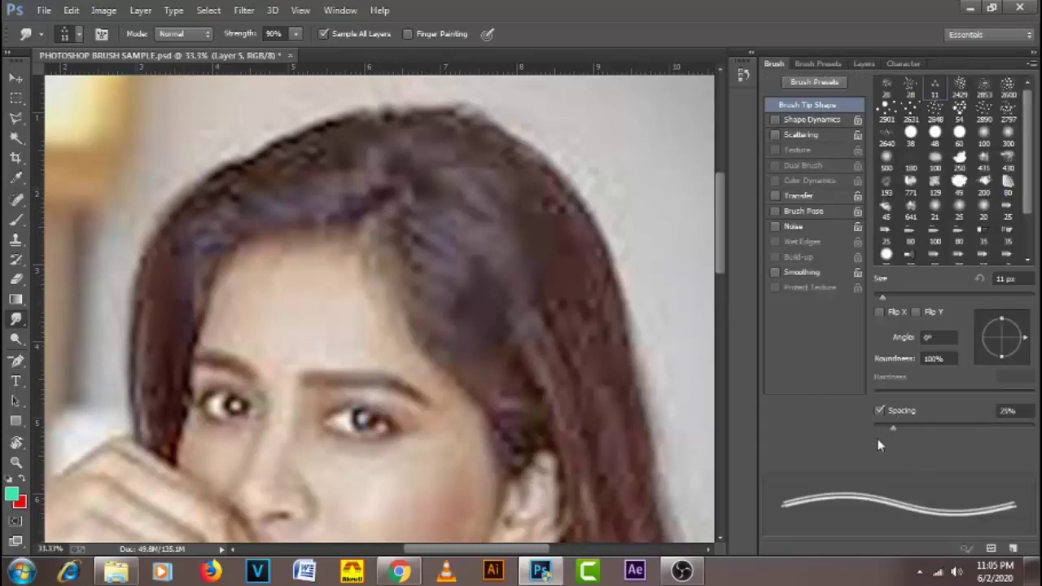
drag(893, 429, 844, 432)
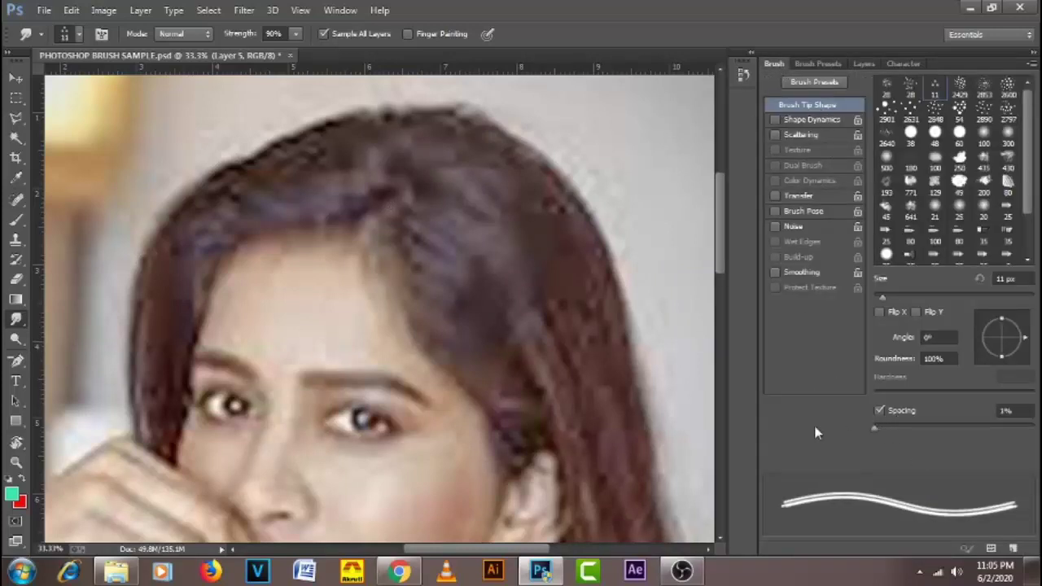
click(863, 63)
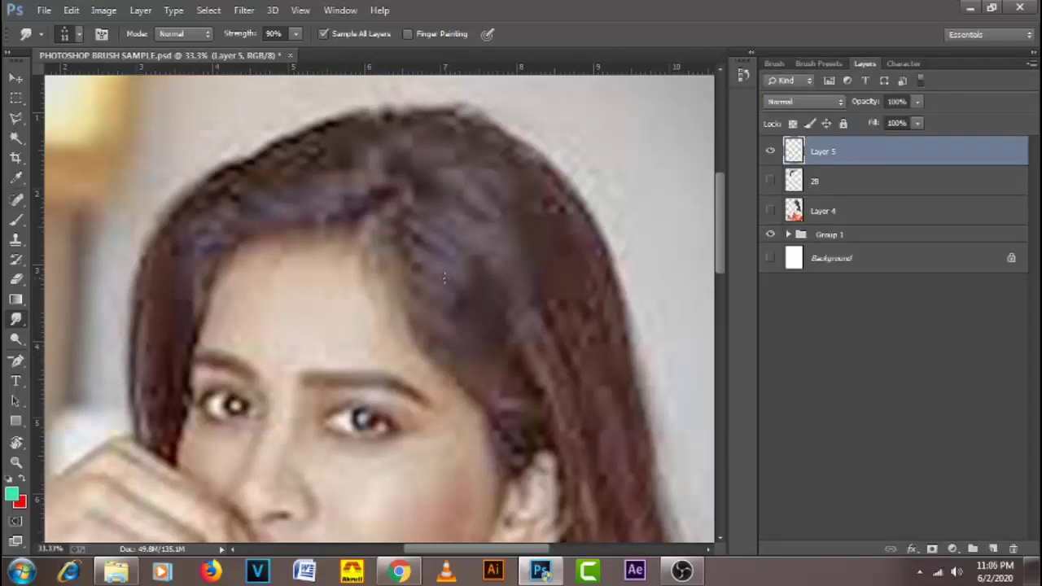
- Enlarge the Triangle - Dots brush to about 50 px and smudge the front hair between the forehead and the ear into fine strands
key(r)
drag(285, 242, 316, 209)
drag(174, 302, 183, 320)
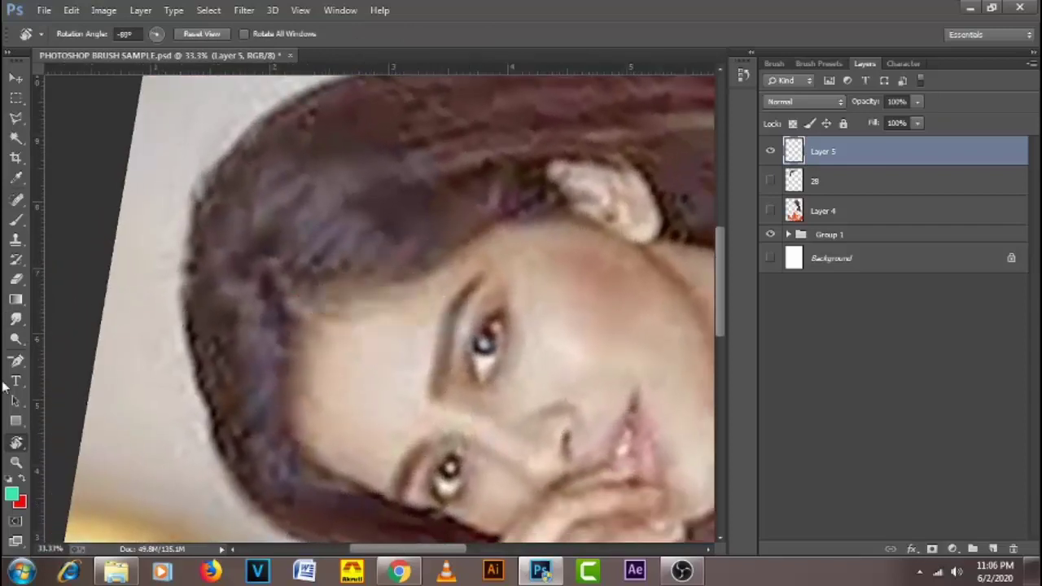
click(14, 321)
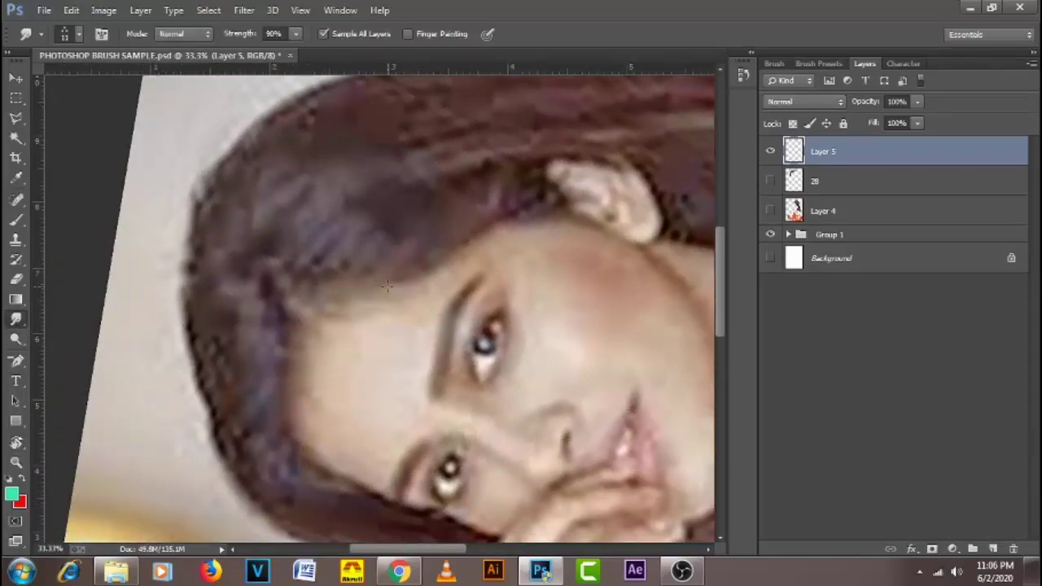
key(bracketright)
key(bracketright)
key(bracketright)
mouse_move(345, 255)
mouse_down()
mouse_move(319, 276)
mouse_move(377, 218)
mouse_move(368, 206)
mouse_move(318, 273)
mouse_move(301, 279)
mouse_move(347, 257)
mouse_move(407, 203)
mouse_move(368, 264)
mouse_move(321, 291)
mouse_up()
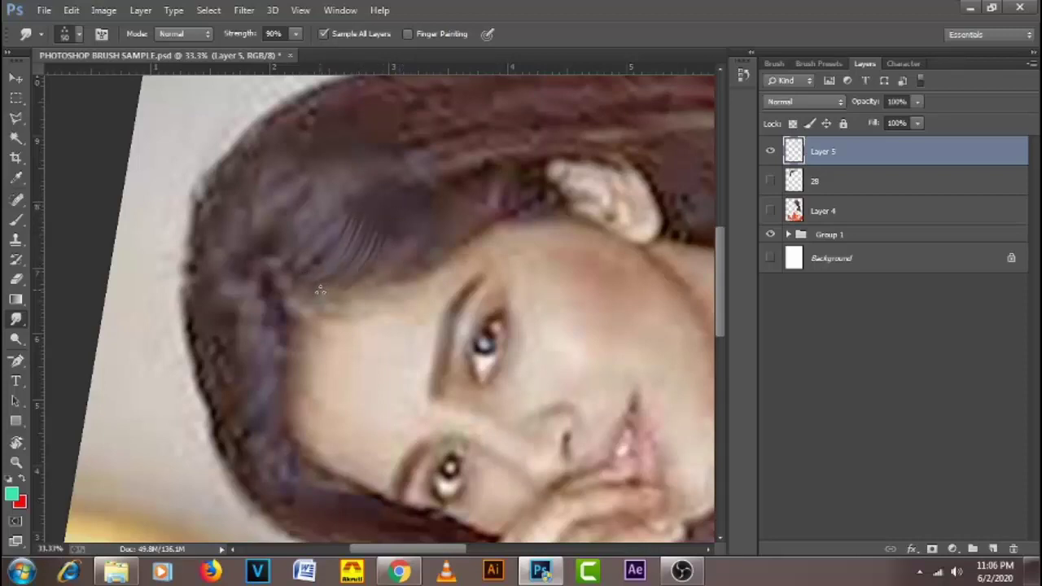
mouse_move(418, 203)
mouse_down()
mouse_move(371, 281)
mouse_move(332, 298)
mouse_move(393, 237)
mouse_move(411, 202)
mouse_move(361, 281)
mouse_move(331, 285)
mouse_up()
key(bracketright)
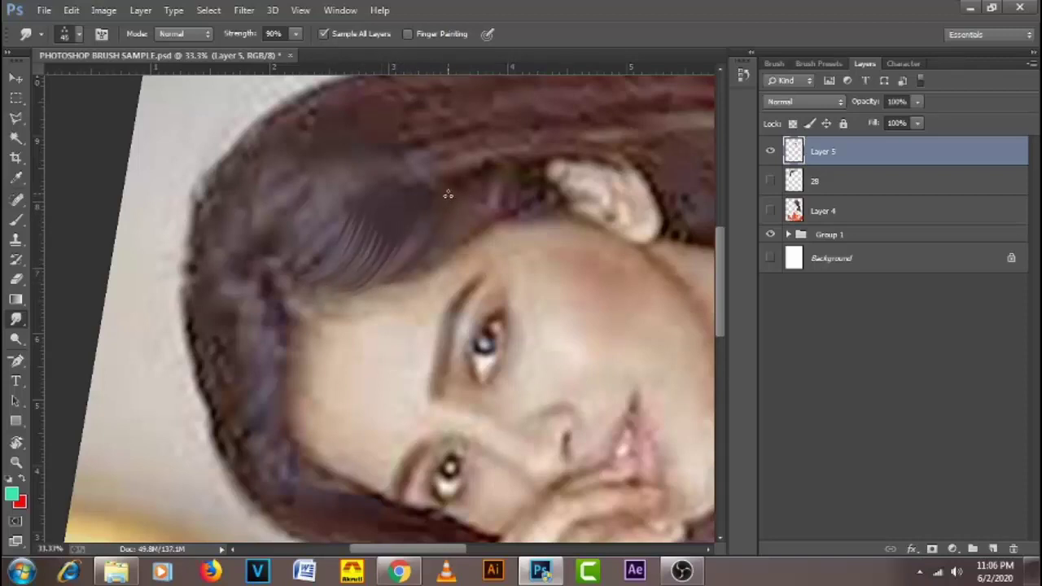
mouse_move(449, 193)
mouse_down()
mouse_move(385, 280)
mouse_move(434, 197)
mouse_move(425, 206)
mouse_move(379, 279)
mouse_move(492, 187)
mouse_move(417, 269)
mouse_up()
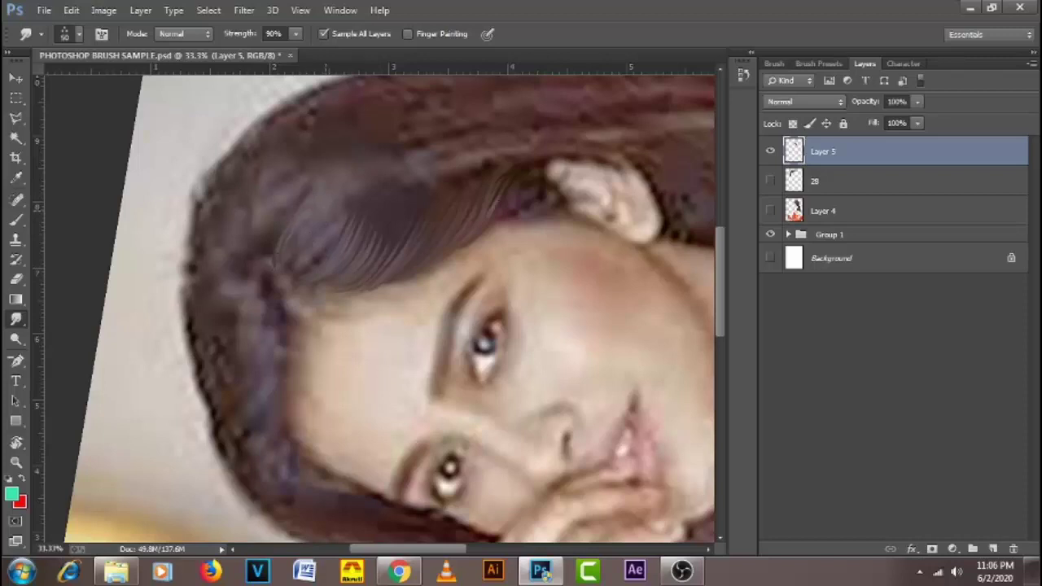
- Smudge the front hair along the forehead hairline into fine curved strands
key(bracketleft)
key(bracketright)
mouse_move(341, 221)
mouse_down()
mouse_move(316, 283)
mouse_move(295, 293)
mouse_up()
drag(360, 267, 302, 301)
drag(386, 267, 346, 298)
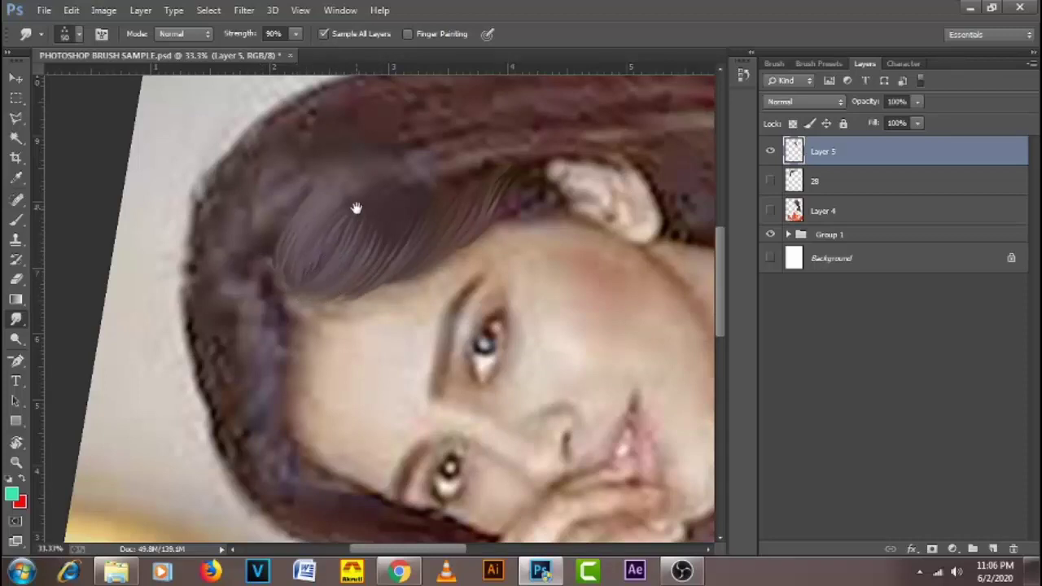
- Smudge the hair at the crown, from the parting up toward the outer edge, into fine strands
drag(356, 207, 311, 291)
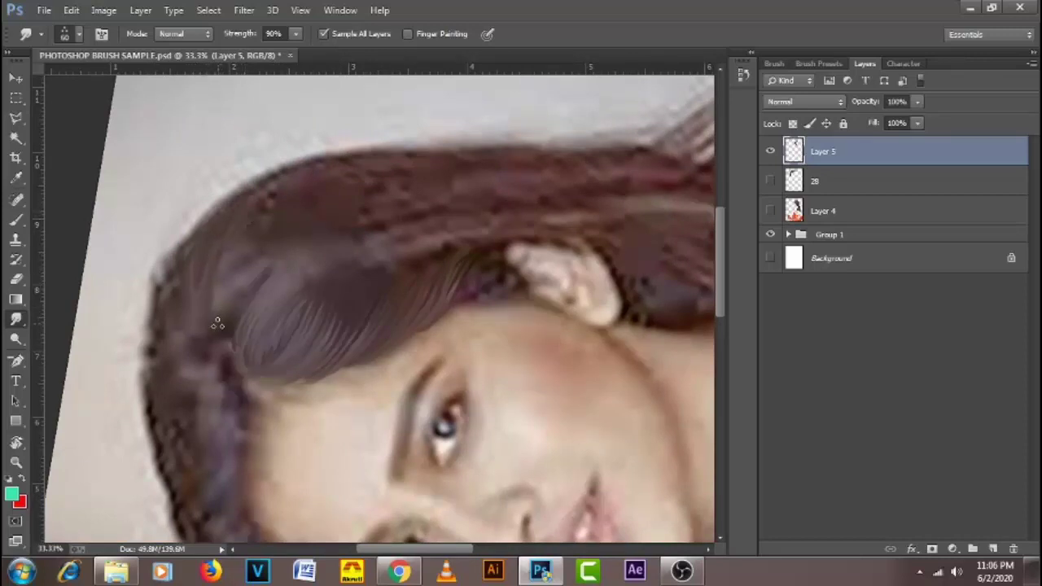
mouse_move(217, 323)
mouse_down()
mouse_move(236, 262)
mouse_move(261, 226)
mouse_up()
key(bracketleft)
mouse_move(229, 323)
mouse_down()
mouse_move(252, 262)
mouse_move(272, 237)
mouse_move(235, 322)
mouse_move(290, 242)
mouse_up()
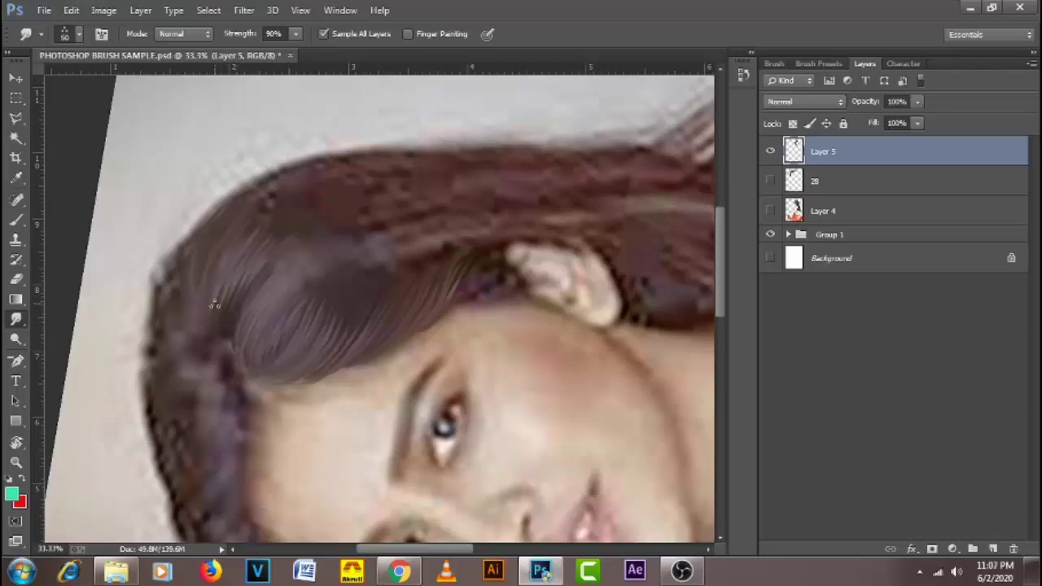
drag(212, 302, 275, 204)
drag(244, 236, 298, 183)
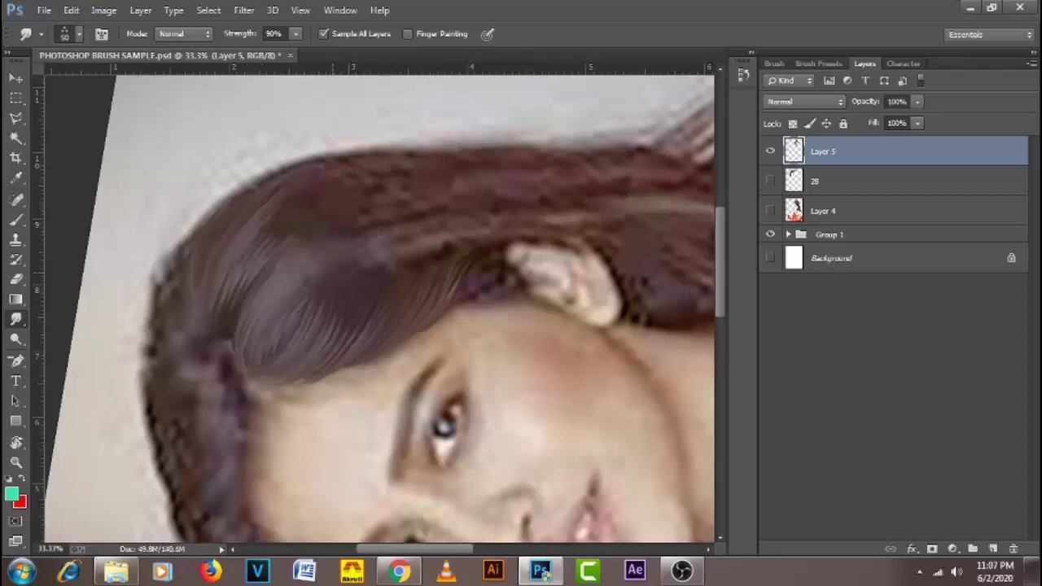
- Smudge the hair over the crown and along the head's outer edge into long strands sweeping back from the parting
drag(384, 219, 283, 290)
drag(325, 242, 359, 220)
mouse_move(270, 283)
mouse_down()
mouse_move(364, 213)
mouse_move(300, 244)
mouse_up()
drag(338, 215, 381, 194)
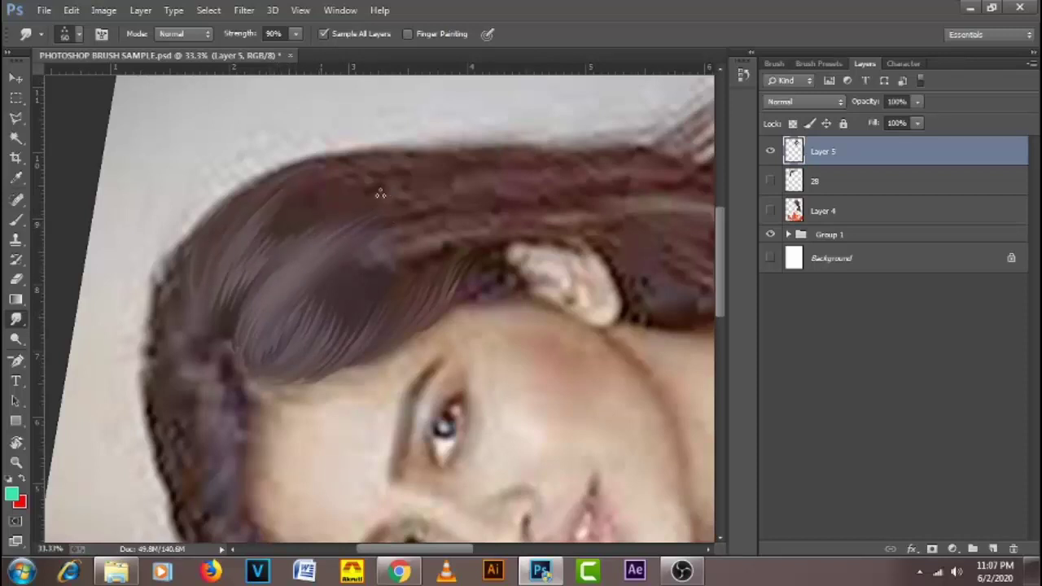
drag(277, 251, 372, 180)
drag(269, 243, 401, 169)
drag(279, 221, 400, 160)
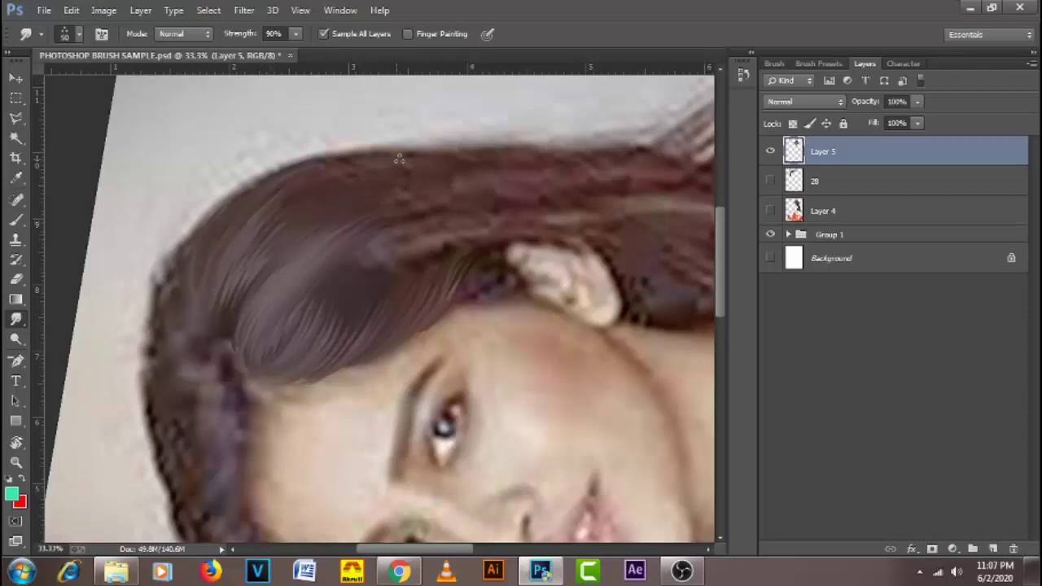
key([)
mouse_move(281, 209)
mouse_down()
mouse_move(331, 175)
mouse_move(393, 154)
mouse_move(332, 163)
mouse_move(379, 153)
mouse_up()
key([)
- Smudge the dark hair in front of and just above the ear into short fine strands with a smaller brush, tidying the hairline
drag(498, 238, 449, 299)
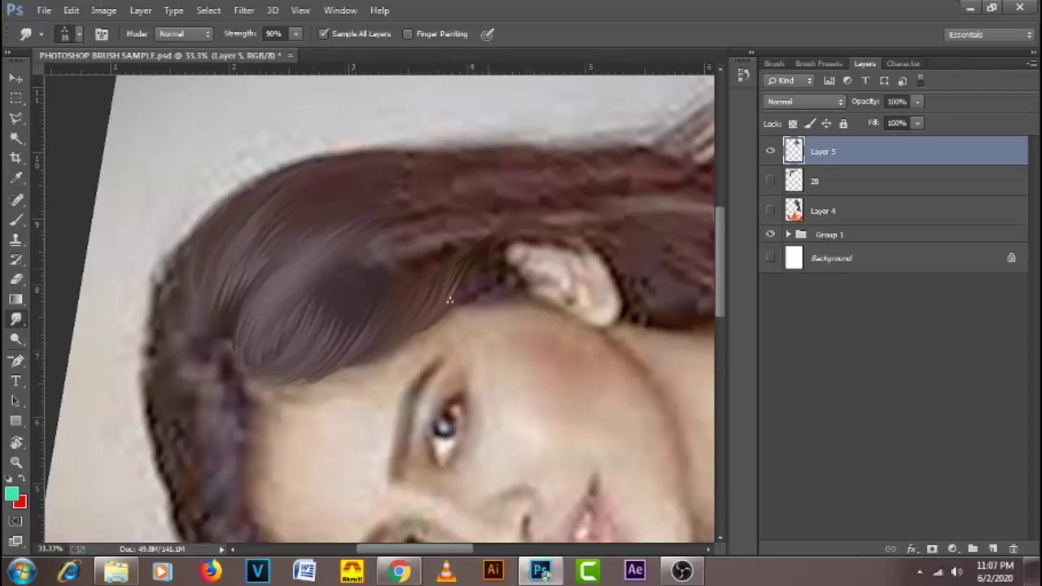
mouse_move(490, 252)
mouse_down()
mouse_move(481, 279)
mouse_move(460, 289)
mouse_move(496, 263)
mouse_move(472, 305)
mouse_move(513, 280)
mouse_move(461, 311)
mouse_up()
key(])
mouse_move(513, 278)
mouse_down()
mouse_move(495, 303)
mouse_move(515, 291)
mouse_move(506, 262)
mouse_move(449, 315)
mouse_up()
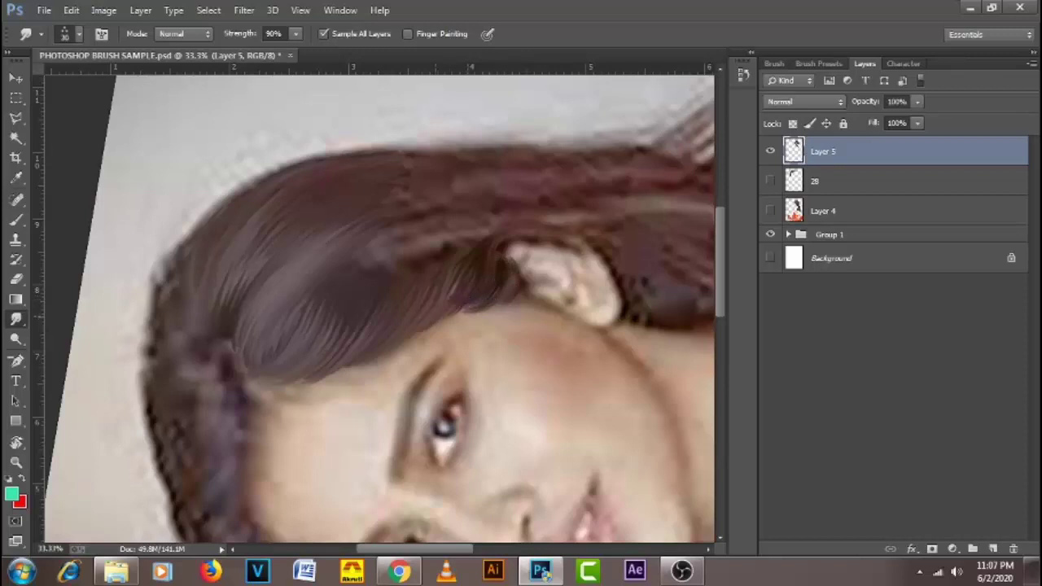
mouse_move(367, 359)
mouse_down()
mouse_move(326, 383)
mouse_move(290, 387)
mouse_up()
key([)
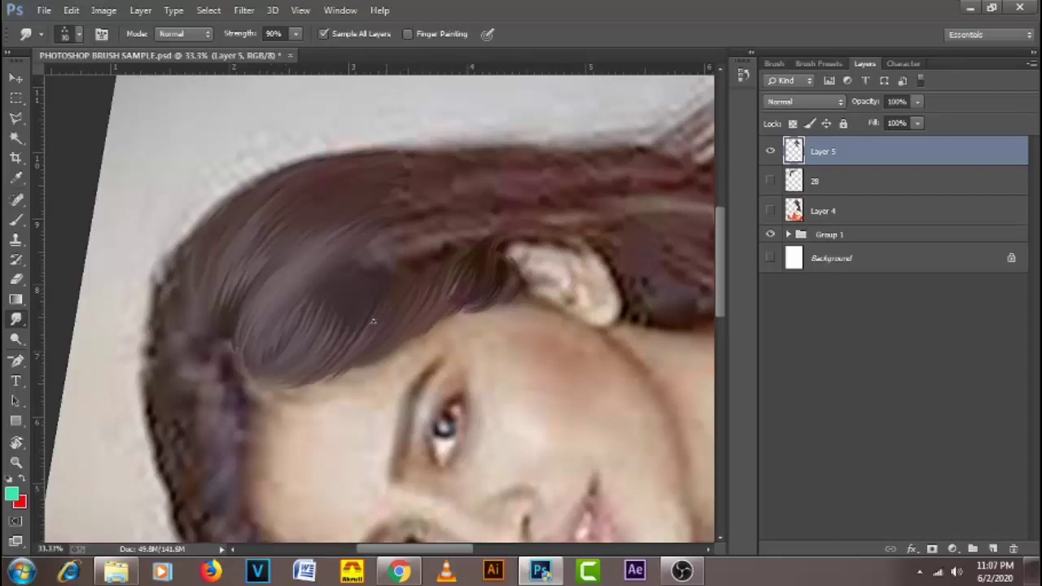
drag(445, 265, 497, 215)
key(])
drag(474, 249, 521, 215)
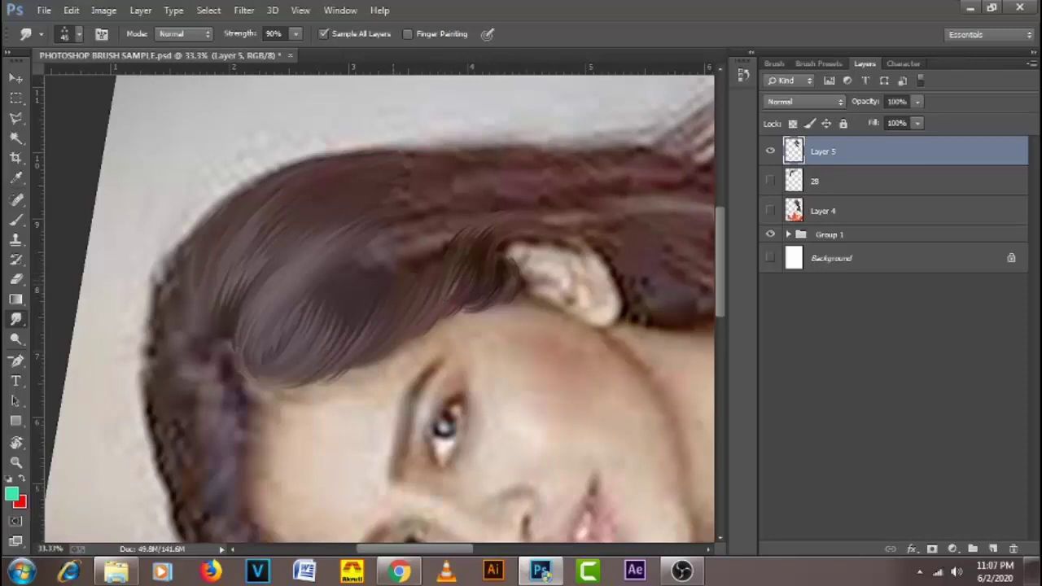
- Smudge the hair between the front section and the area above the ear into strands flowing toward the back
drag(388, 293, 430, 233)
drag(414, 281, 447, 225)
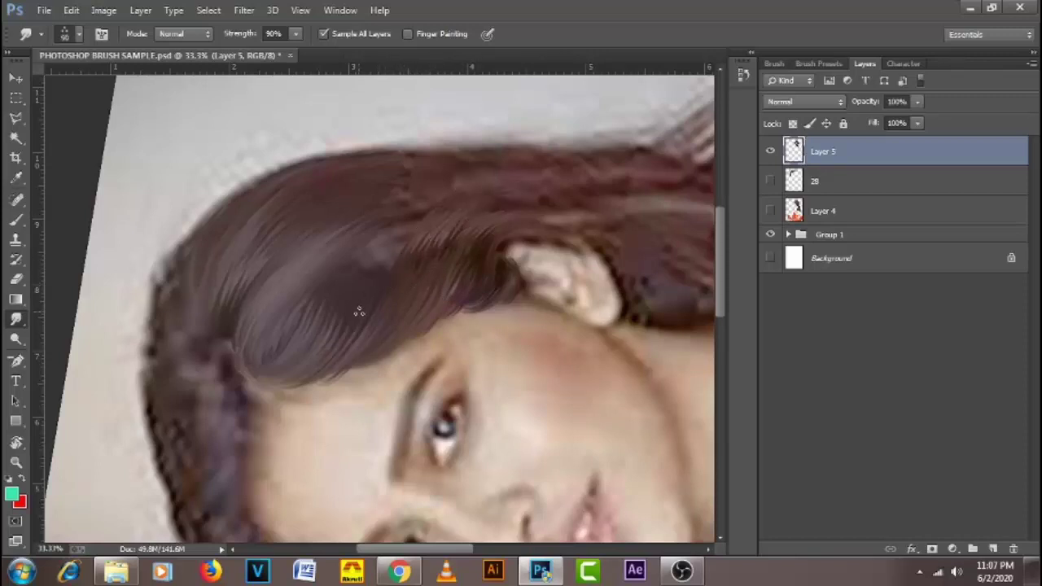
key(bracketleft)
mouse_move(372, 273)
mouse_down()
mouse_move(397, 233)
mouse_move(457, 177)
mouse_up()
key(bracketleft)
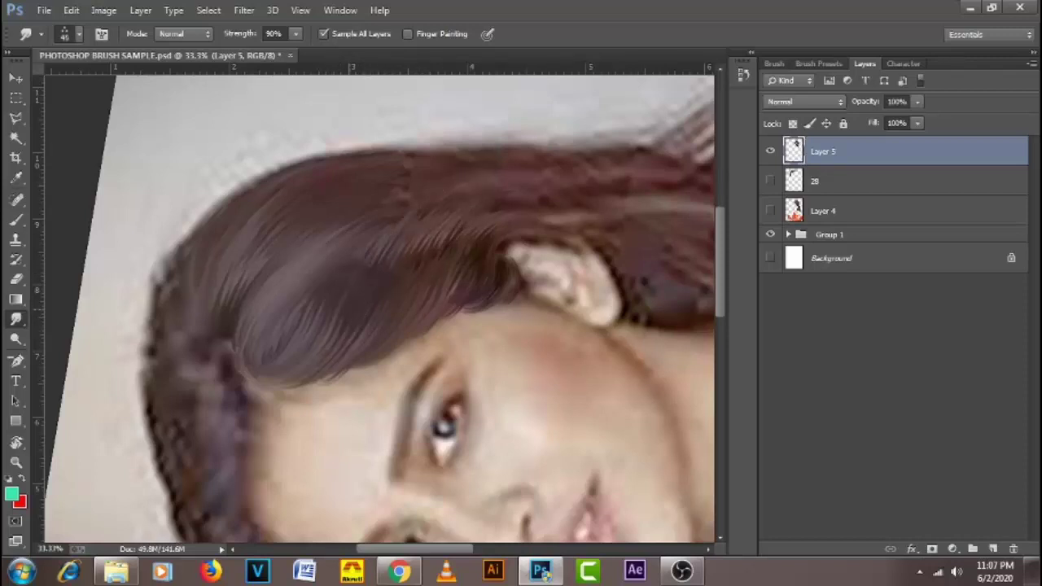
key(bracketleft)
key(bracketright)
key(bracketright)
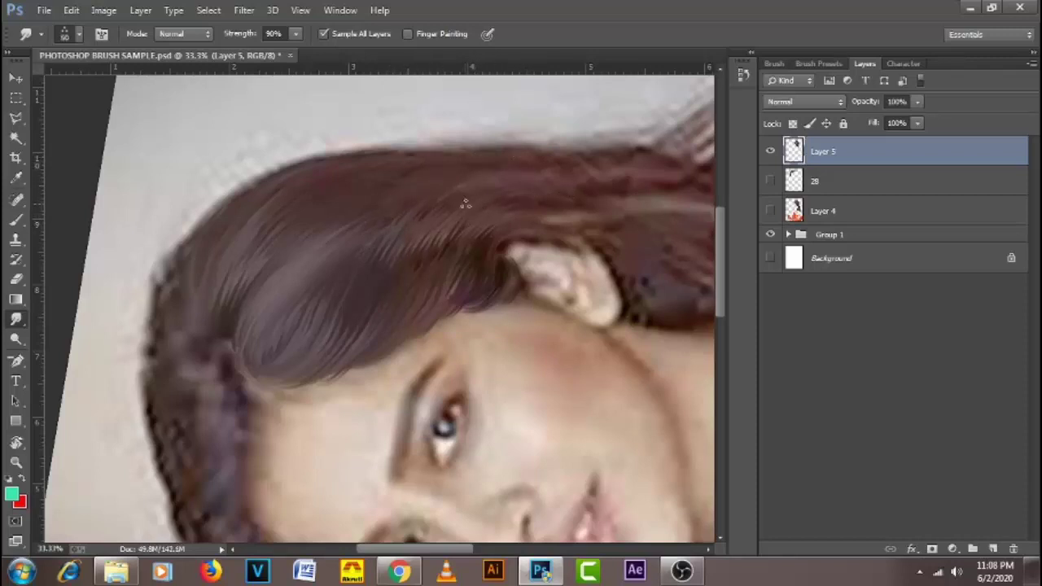
drag(468, 197, 573, 179)
drag(447, 197, 496, 172)
- Rotate the canvas to -132° and smudge the dark hair directly behind the ear, beside the neck, into fine strands
key(r)
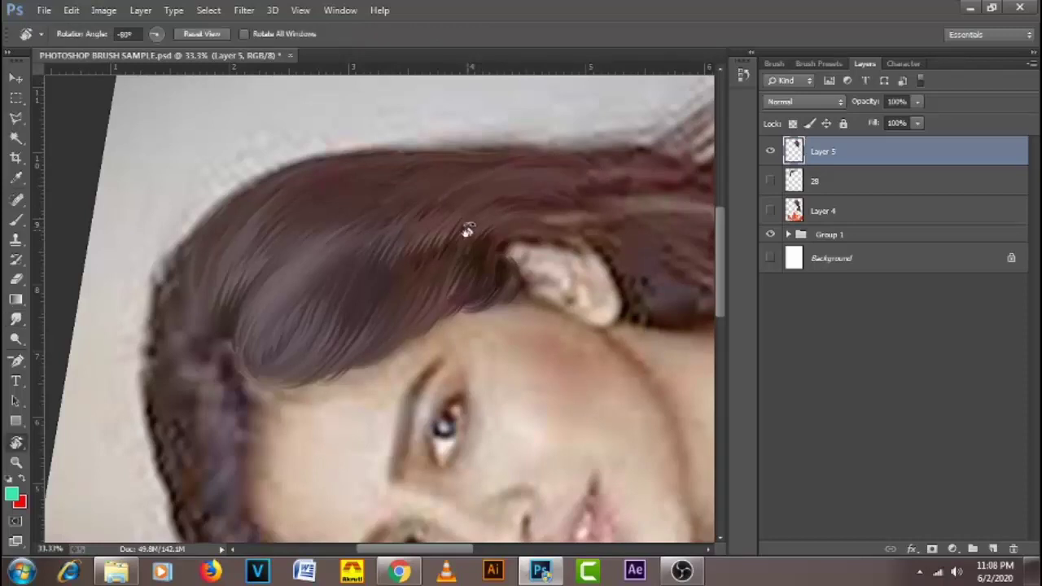
drag(440, 212, 326, 325)
drag(444, 216, 352, 315)
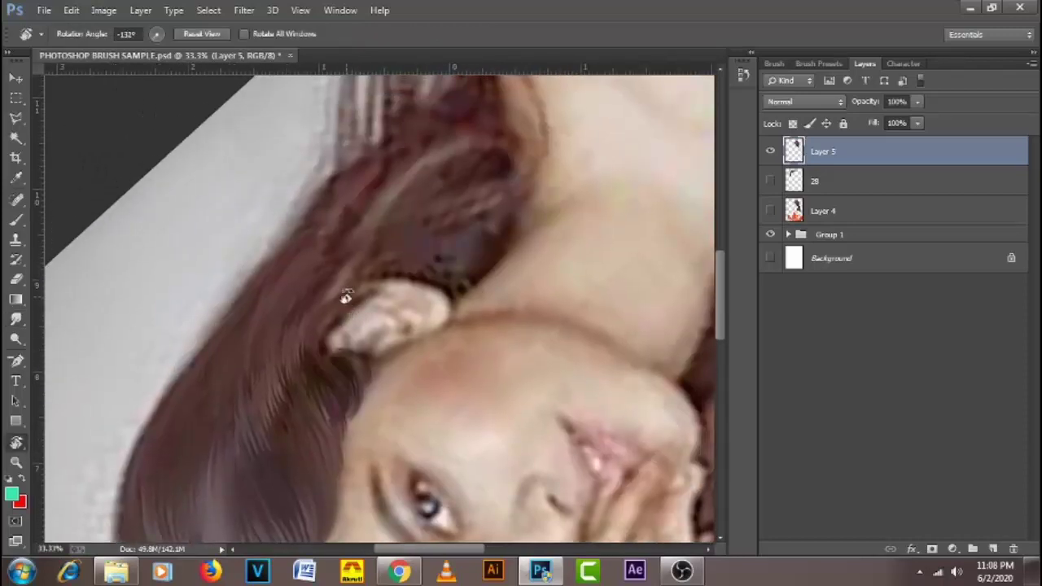
click(15, 319)
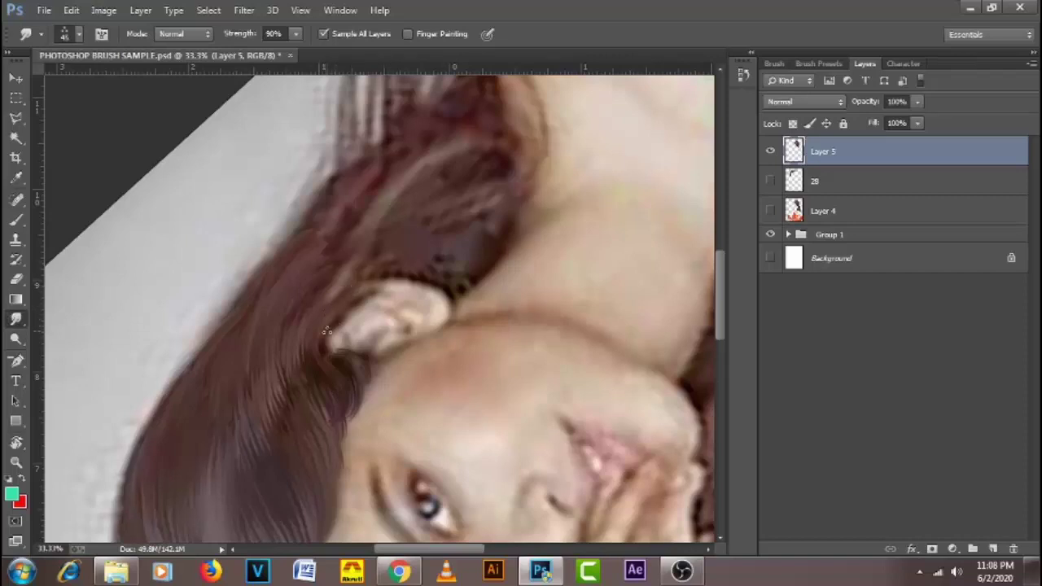
mouse_move(364, 282)
mouse_down()
mouse_move(425, 263)
mouse_move(495, 209)
mouse_move(410, 281)
mouse_move(384, 276)
mouse_move(453, 259)
mouse_move(496, 218)
mouse_move(461, 269)
mouse_move(406, 275)
mouse_move(473, 265)
mouse_move(498, 233)
mouse_up()
key(bracketleft)
mouse_move(422, 280)
mouse_down()
mouse_move(458, 274)
mouse_move(498, 234)
mouse_up()
key(bracketleft)
mouse_move(445, 292)
mouse_down()
mouse_move(470, 279)
mouse_move(497, 238)
mouse_up()
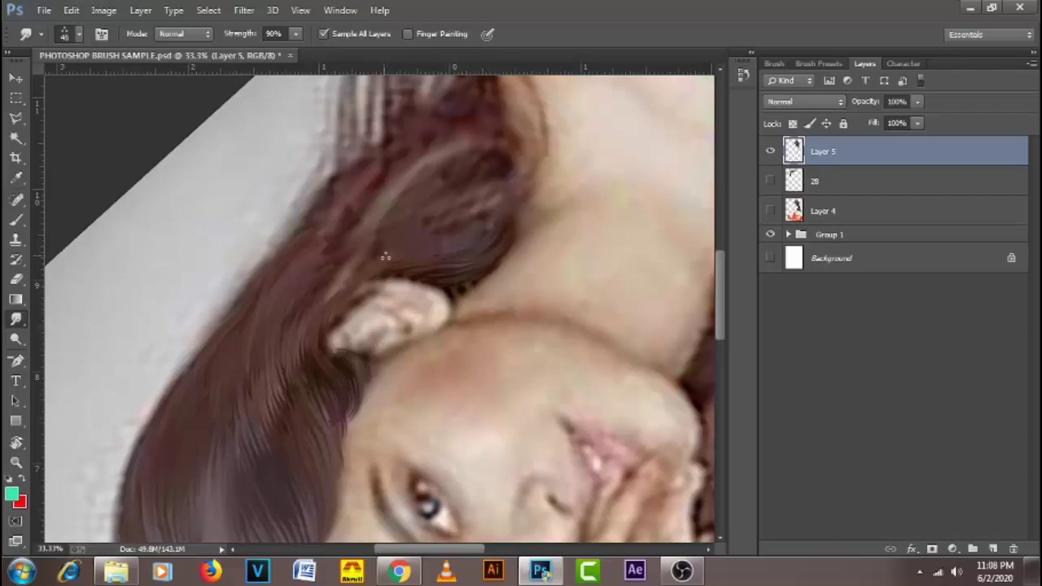
- Smudge the middle lock of hair behind the ear into smooth strands curving toward the neck
drag(367, 263, 507, 168)
key(bracketleft)
drag(405, 254, 511, 194)
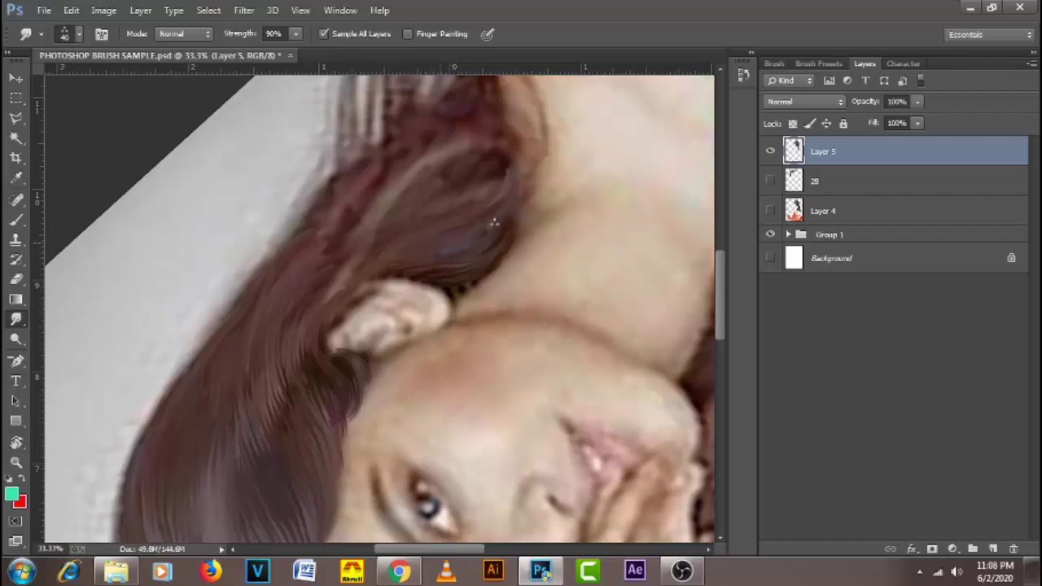
mouse_move(456, 246)
mouse_down()
mouse_move(525, 204)
mouse_move(531, 173)
mouse_up()
drag(410, 210, 504, 165)
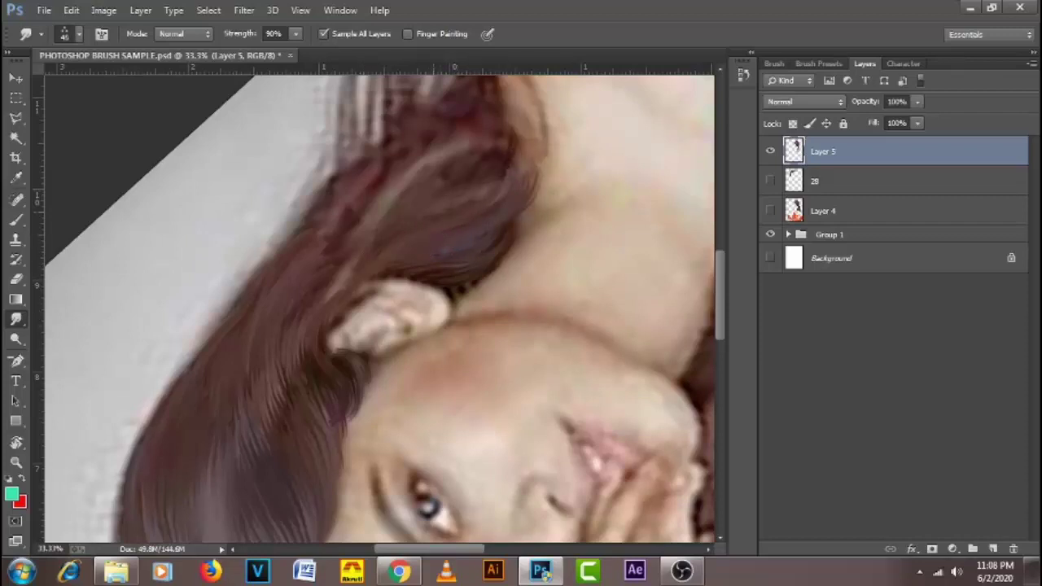
drag(396, 228, 499, 174)
key(bracketleft)
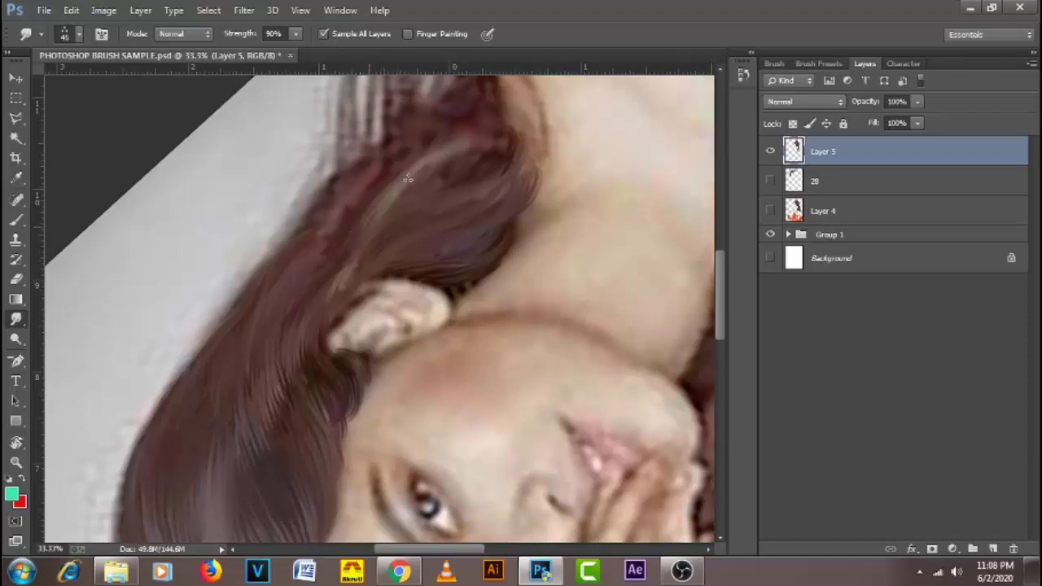
- Smudge the light highlighted lock and the reddish outer lock behind the ear into long strands toward the shoulder
key(bracketright)
drag(380, 198, 483, 134)
drag(384, 214, 498, 108)
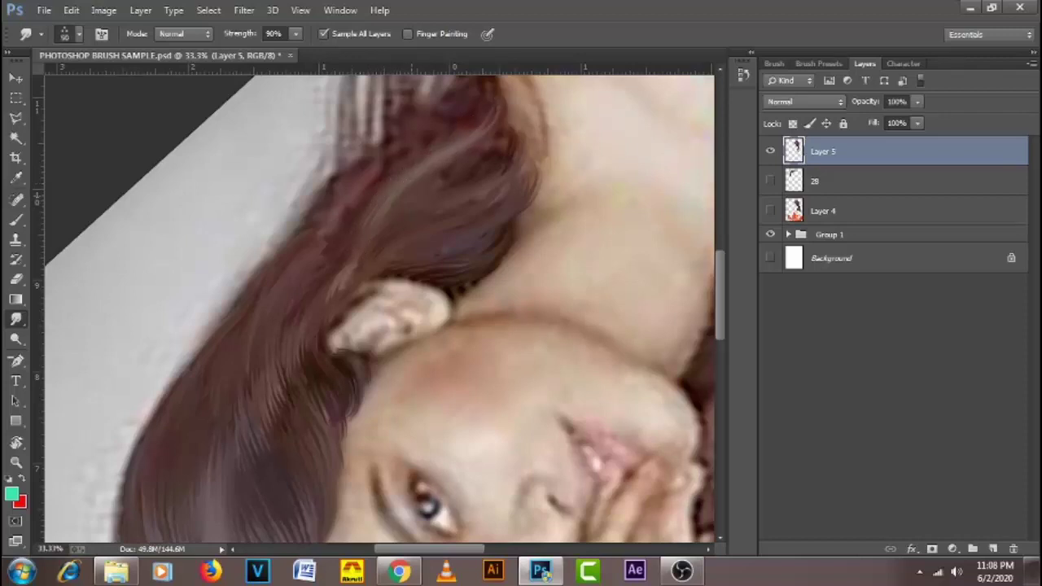
mouse_move(419, 185)
mouse_down()
mouse_move(484, 149)
mouse_move(510, 100)
mouse_up()
drag(439, 180, 508, 99)
key(bracketleft)
drag(465, 174, 519, 103)
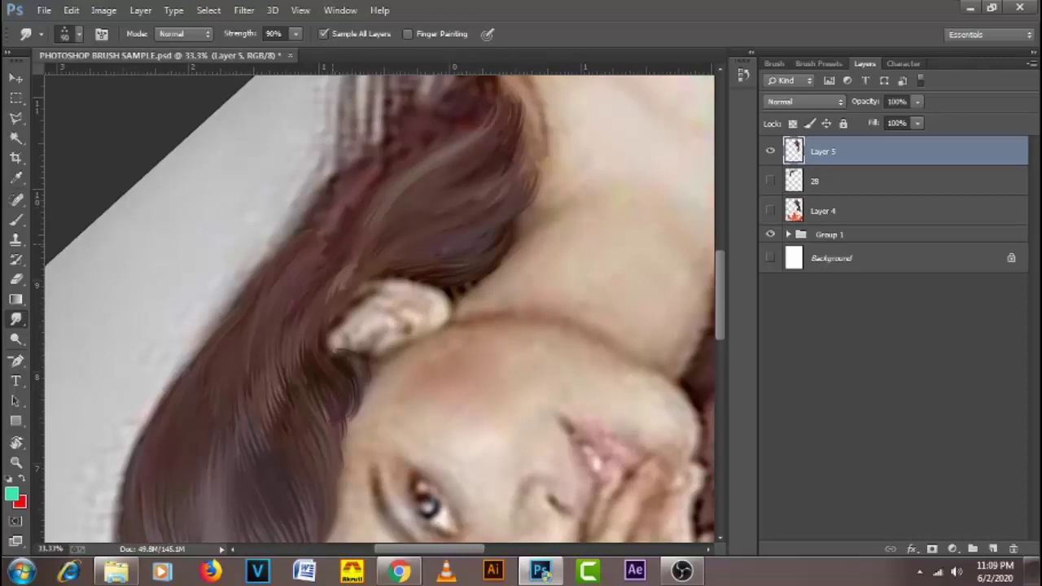
drag(333, 213, 368, 163)
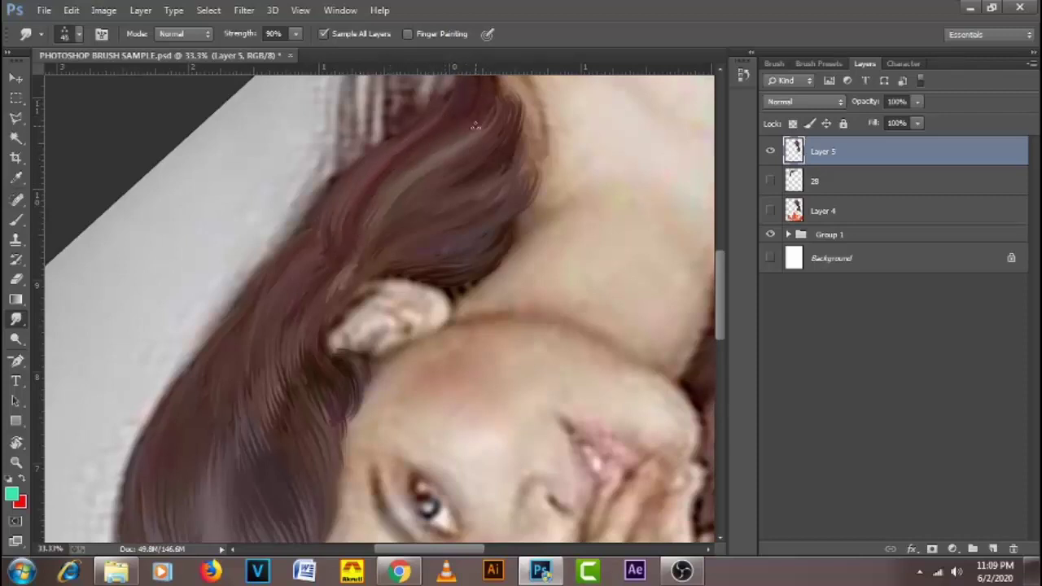
mouse_move(484, 107)
mouse_down()
mouse_move(481, 154)
mouse_move(481, 139)
mouse_move(524, 114)
mouse_move(525, 88)
mouse_up()
- Rotate the canvas to -82° and smudge the hair ends beside the neck and shoulder into curved tips
mouse_move(459, 191)
mouse_down()
mouse_move(416, 296)
mouse_move(314, 233)
mouse_move(396, 239)
mouse_move(412, 311)
mouse_up()
key(r)
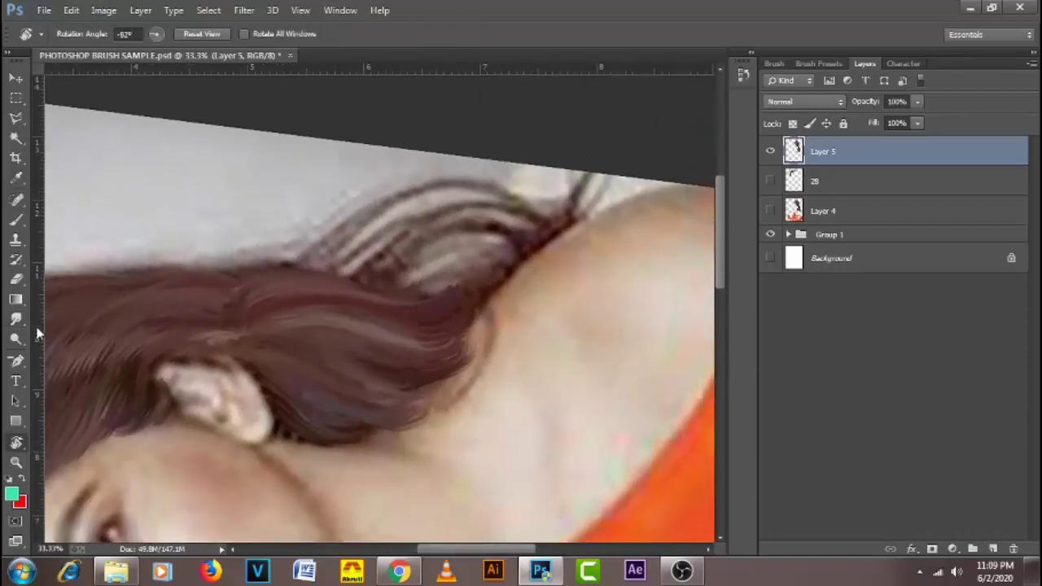
click(15, 319)
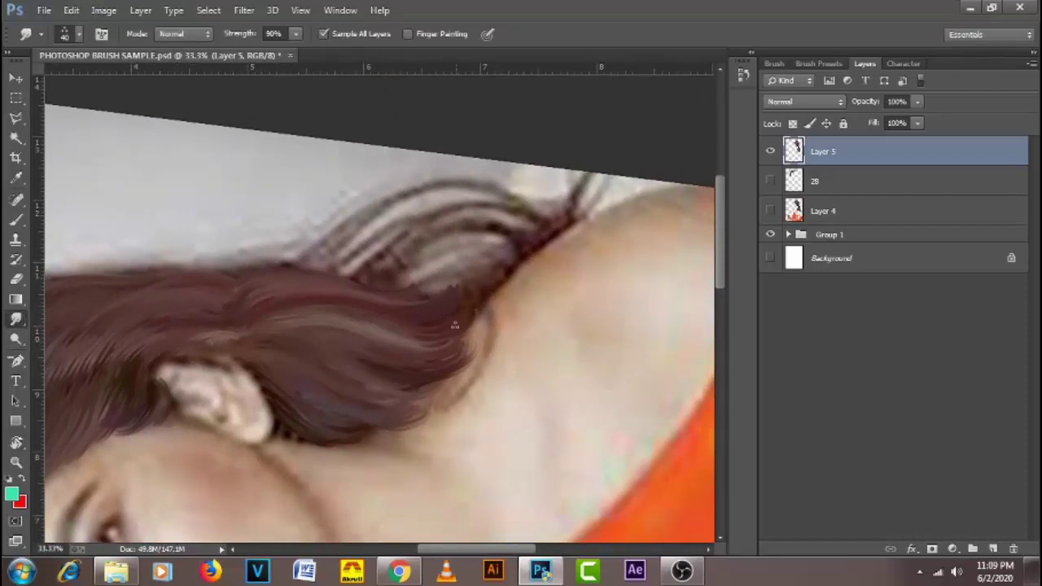
drag(485, 288, 488, 239)
drag(477, 309, 494, 268)
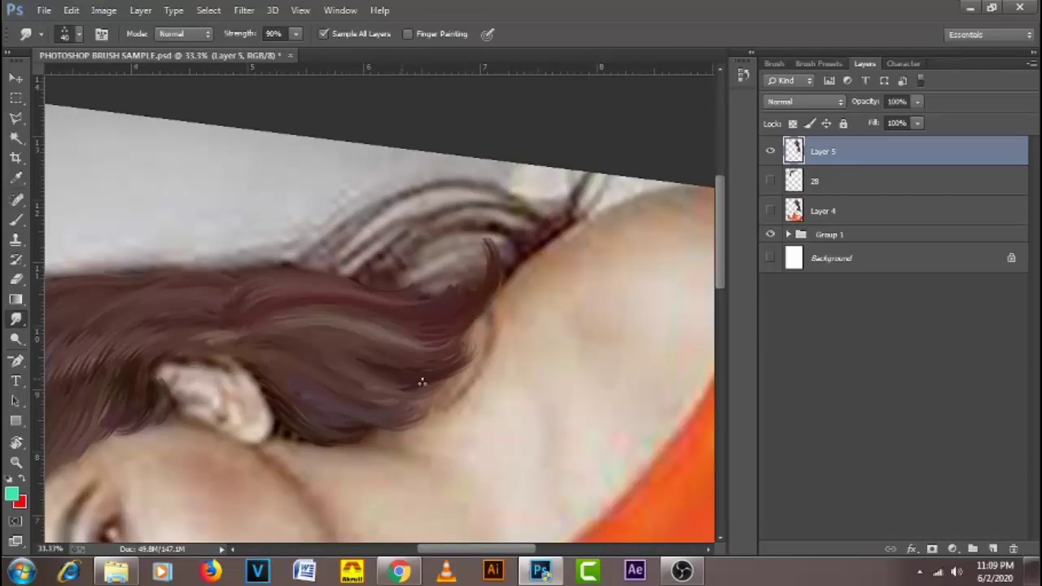
drag(418, 380, 483, 325)
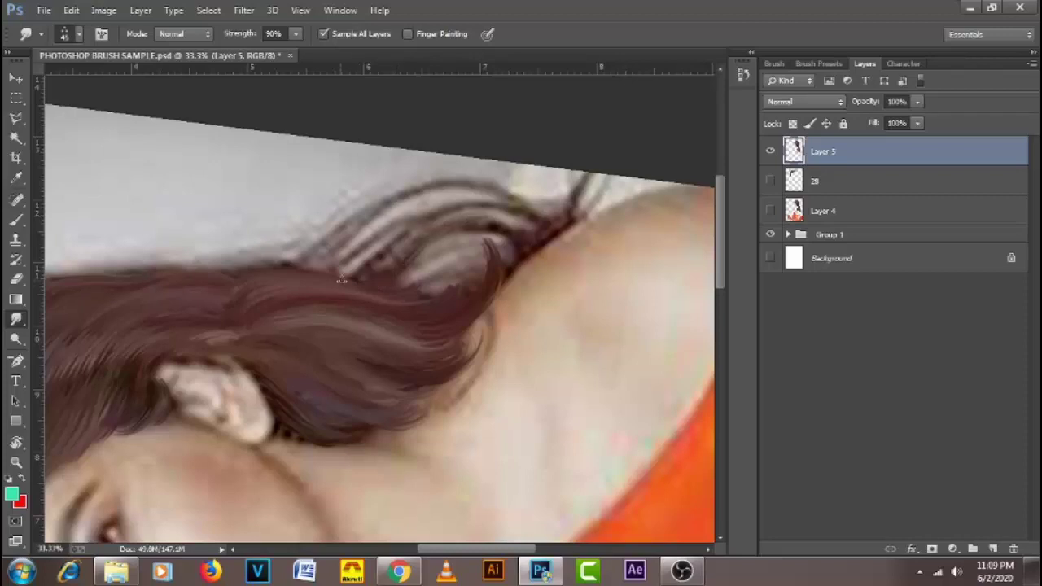
- Smudge the loose hair above the shoulder into curled strands and extend the dark lock along the shoulder edge
drag(369, 276, 488, 199)
mouse_move(380, 262)
mouse_down()
mouse_move(421, 224)
mouse_move(509, 200)
mouse_up()
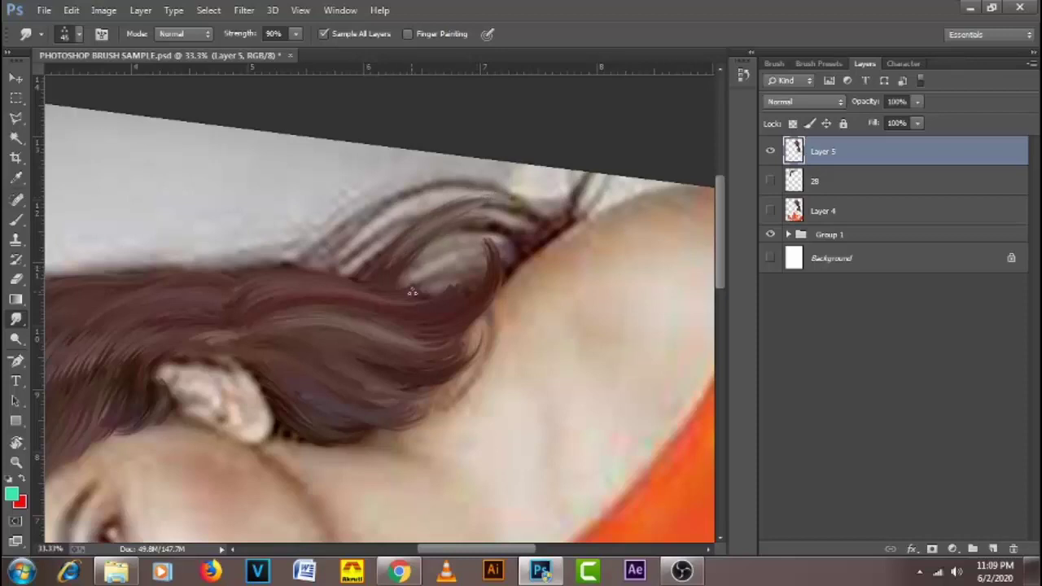
drag(441, 257, 439, 258)
mouse_move(426, 308)
mouse_down()
mouse_move(460, 278)
mouse_move(467, 255)
mouse_up()
mouse_move(464, 309)
mouse_down()
mouse_move(492, 262)
mouse_move(485, 229)
mouse_move(502, 278)
mouse_move(492, 293)
mouse_move(507, 265)
mouse_move(496, 226)
mouse_up()
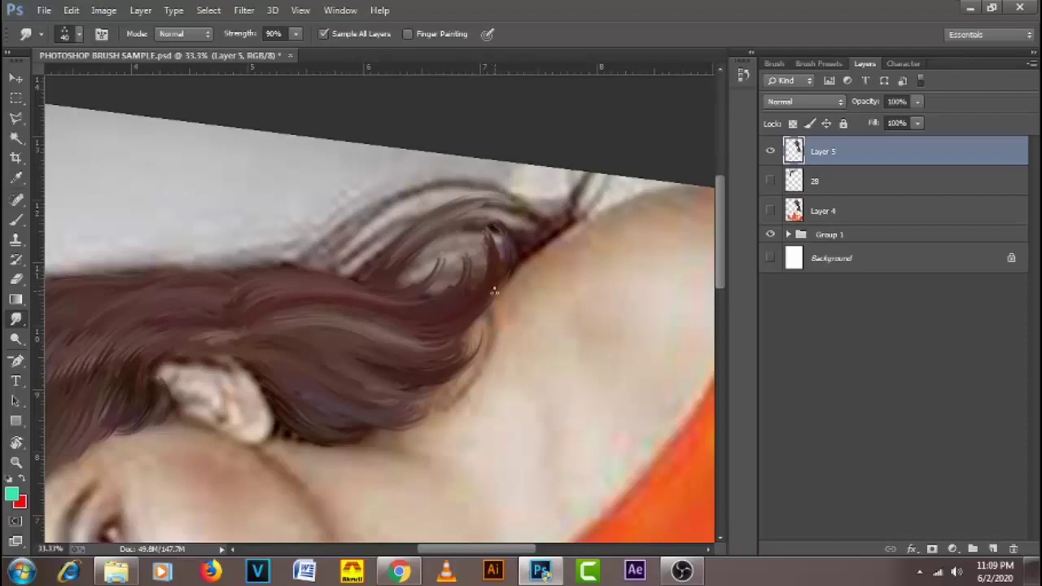
mouse_move(493, 291)
mouse_down()
mouse_move(542, 231)
mouse_move(513, 259)
mouse_move(520, 242)
mouse_move(525, 257)
mouse_up()
drag(577, 213, 580, 197)
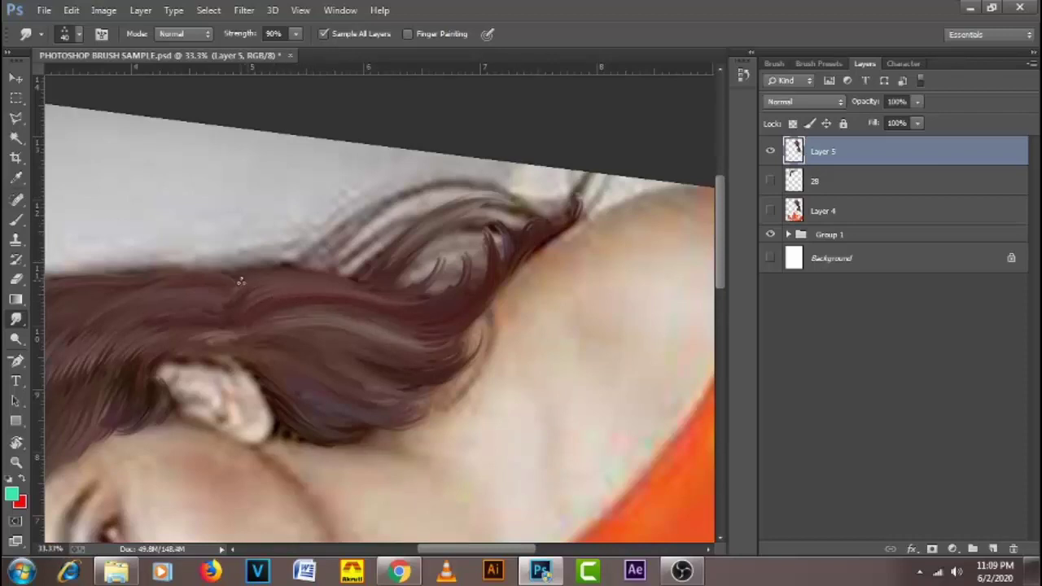
- Smudge the outer hair edge near the loose curls into thin flyaway strands over the grey background
key(bracketleft)
key(bracketright)
mouse_move(291, 269)
mouse_down()
mouse_move(356, 227)
mouse_move(361, 205)
mouse_up()
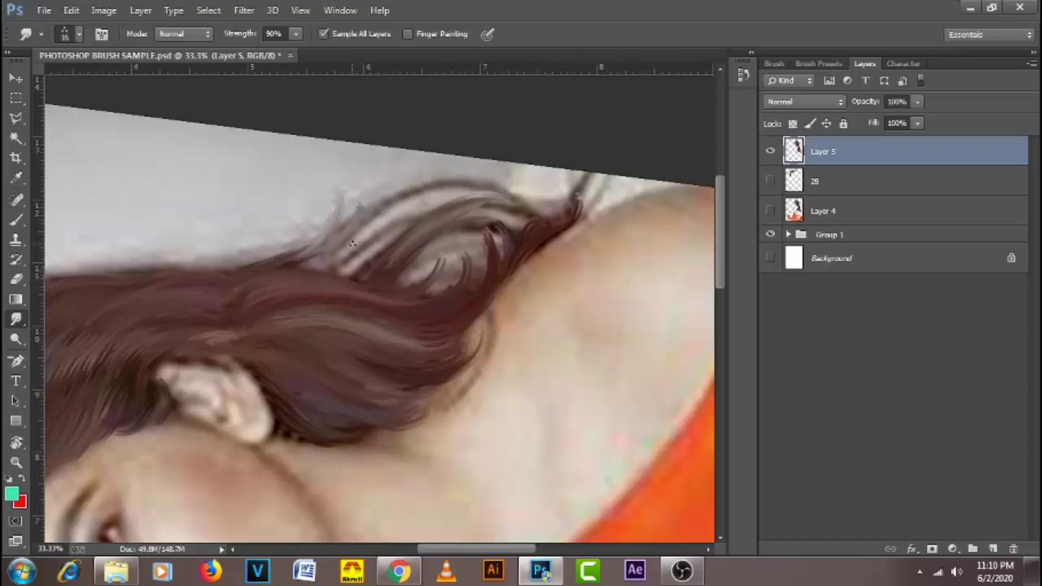
- Rotate the canvas to 119° and smudge the side-swept hair between the forehead and the ear into finer, smoother strands
key(Escape)
scroll(418, 217, up, 8)
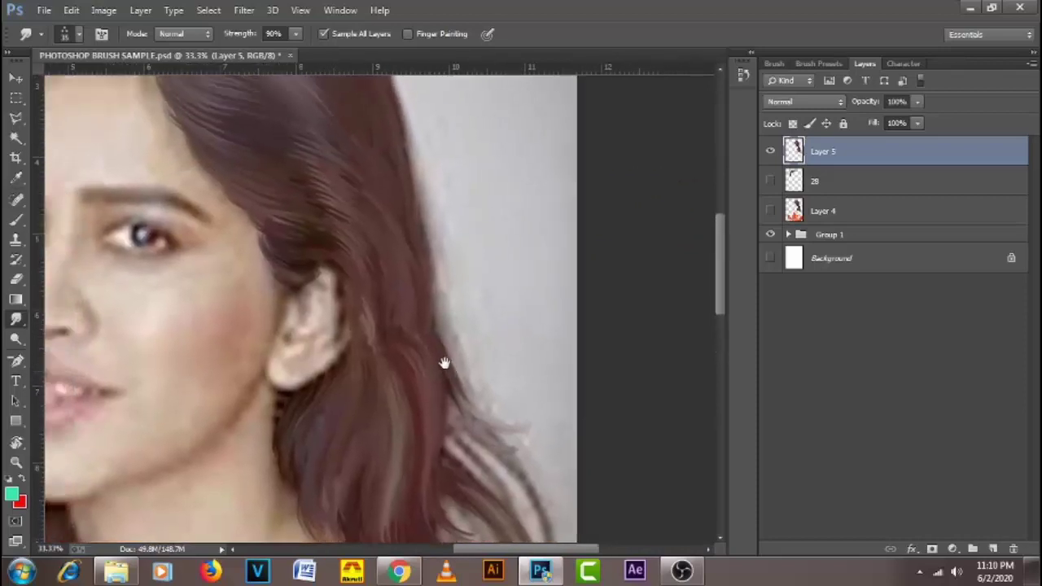
scroll(433, 286, left, 4)
key(r)
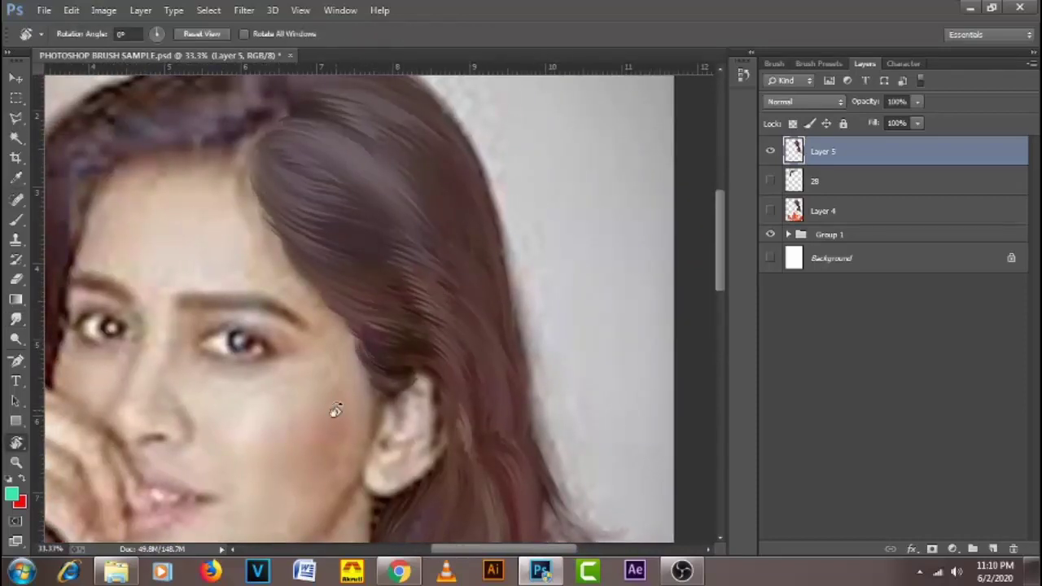
drag(337, 412, 342, 242)
drag(436, 300, 393, 279)
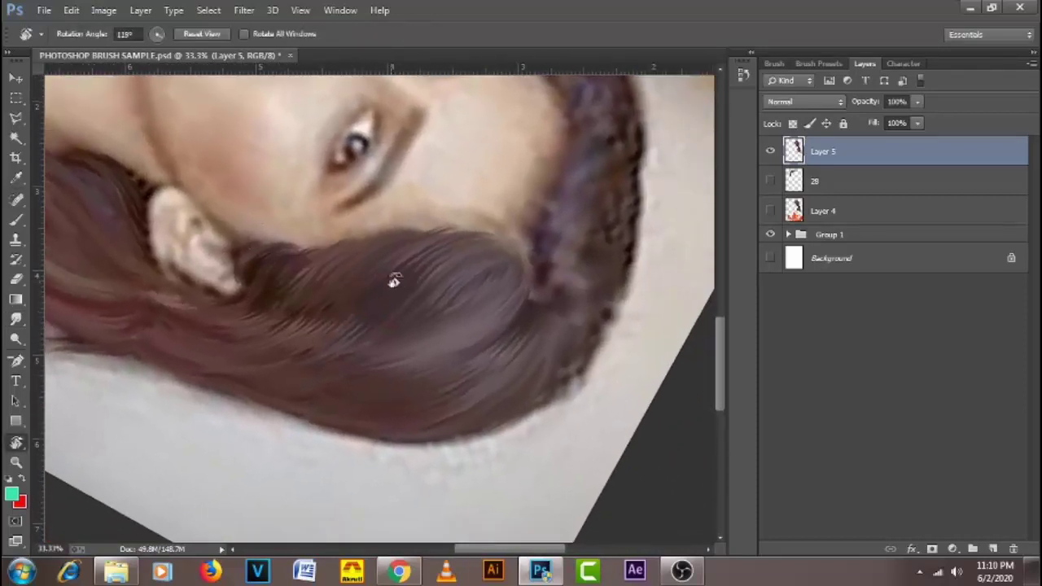
click(15, 321)
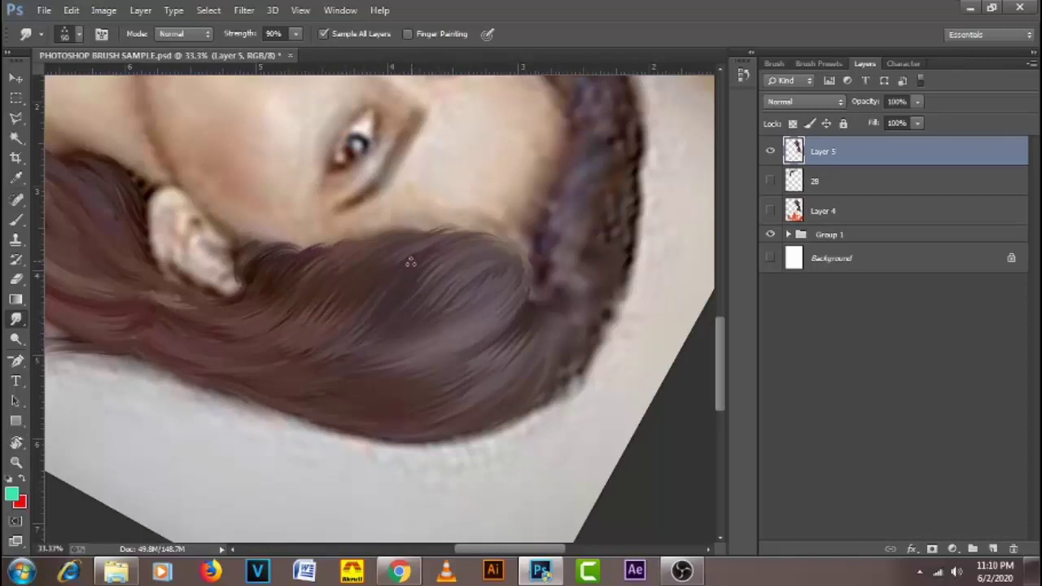
key(bracketright)
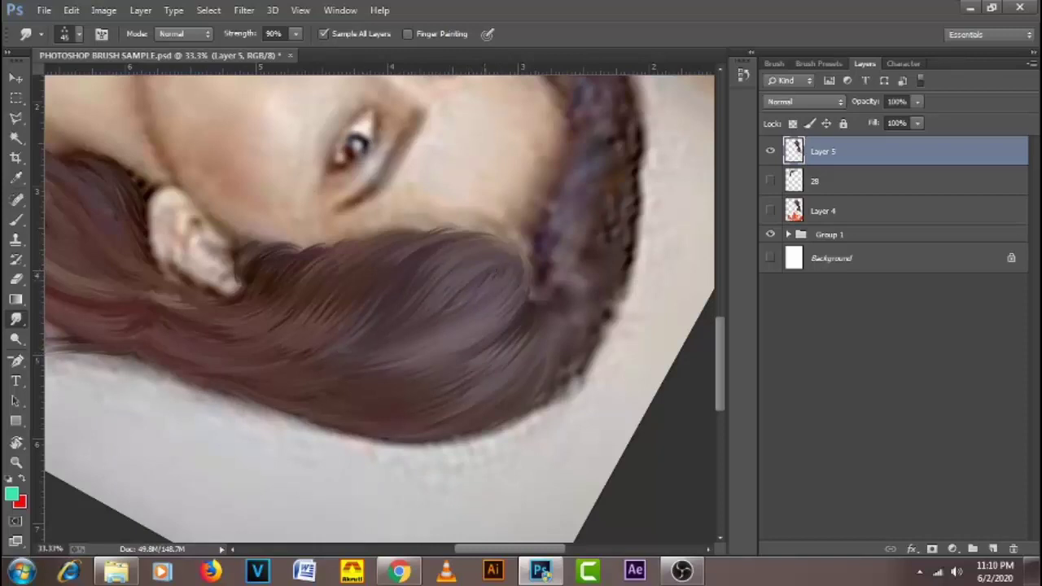
- Smudge the hair from the parting to the crown's outer edge into curved strands and reset the canvas rotation
key(bracketright)
mouse_move(549, 316)
mouse_down()
mouse_move(563, 368)
mouse_move(544, 386)
mouse_up()
drag(584, 346, 541, 396)
key(bracketleft)
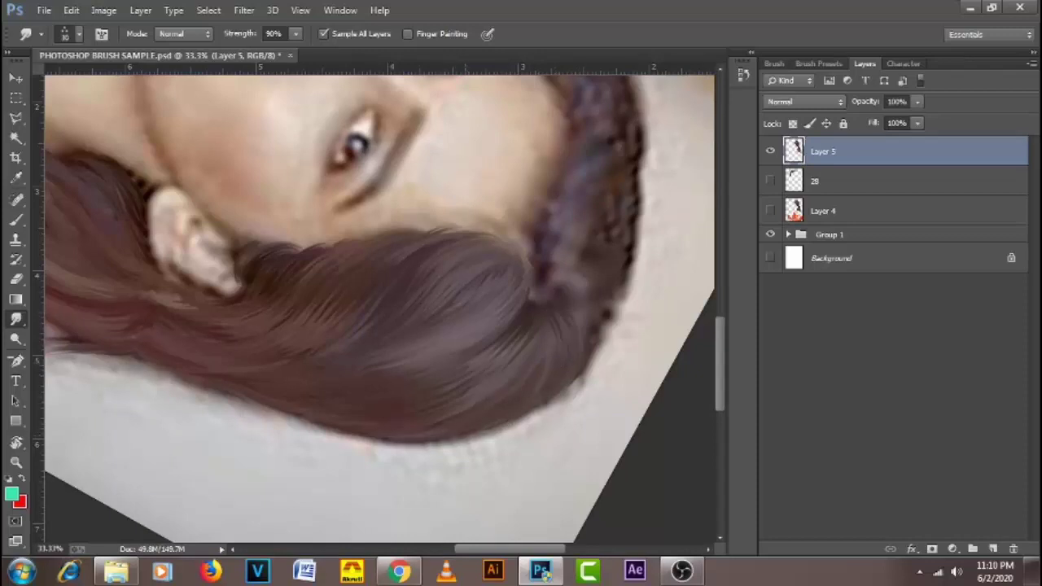
key(Escape)
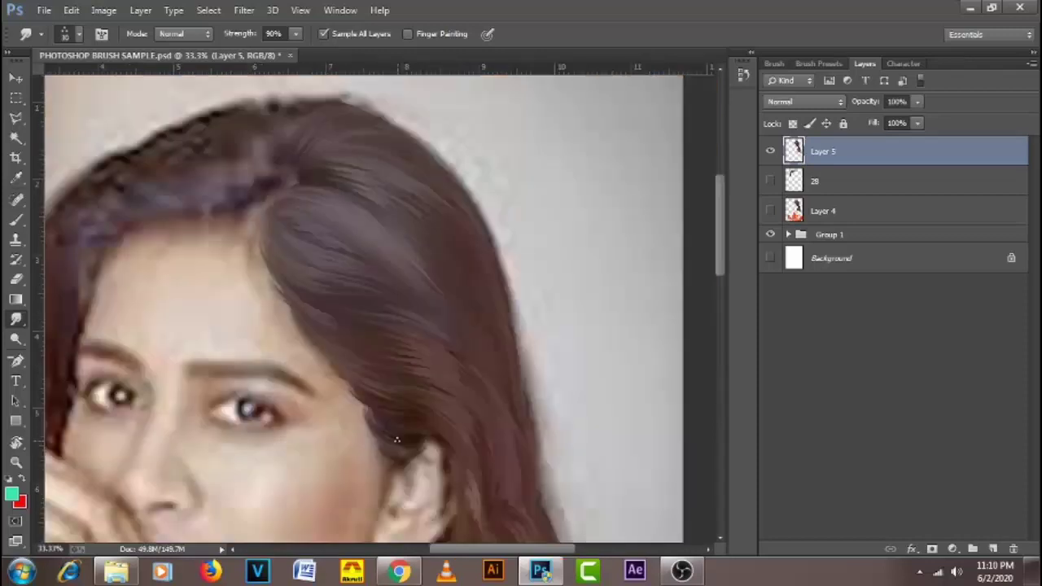
drag(473, 357, 516, 333)
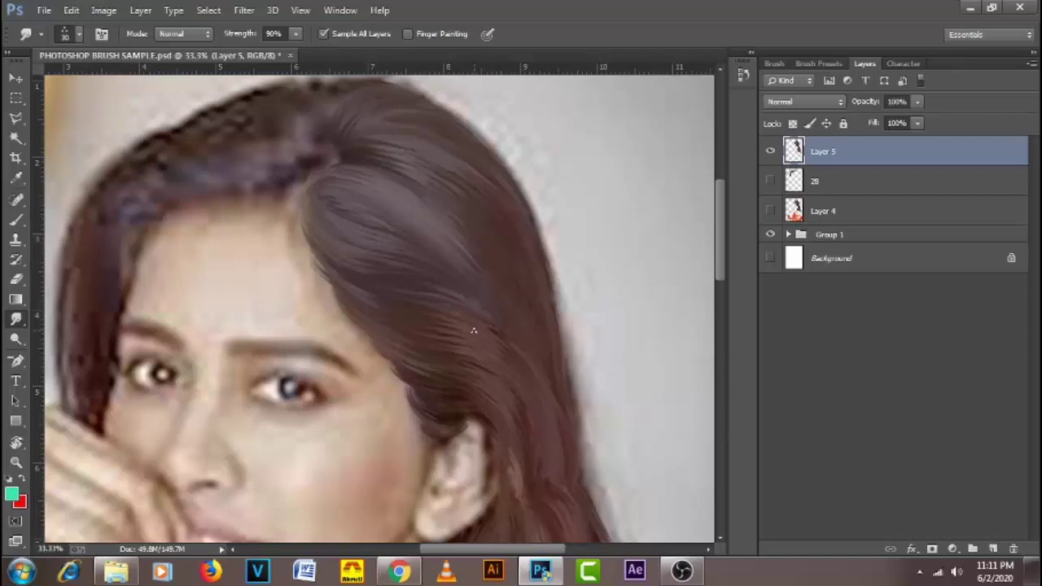
- Choose the 2429 px dotted brush tip for the Smudge tool
right_click(277, 293)
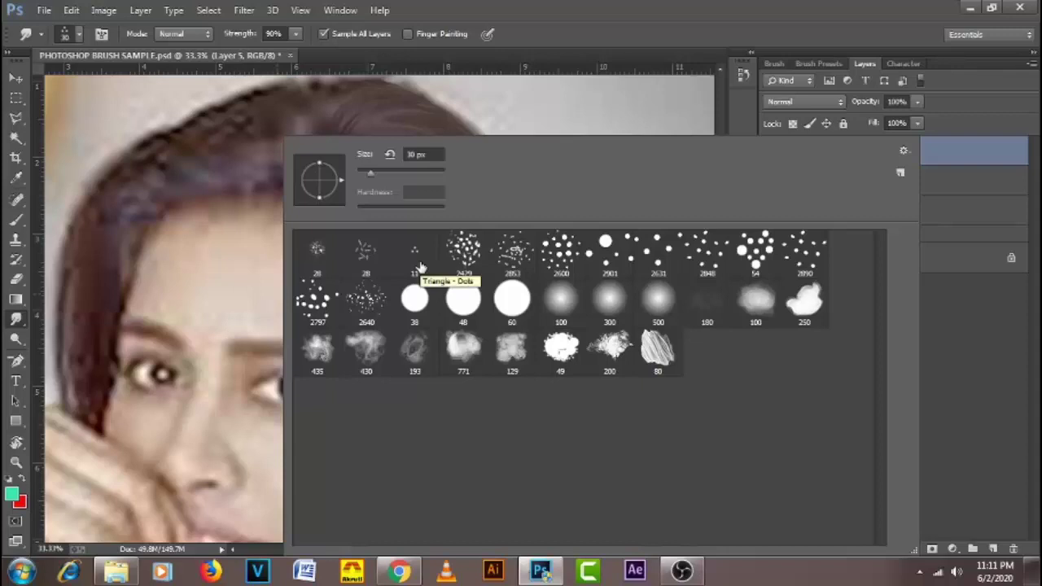
click(464, 262)
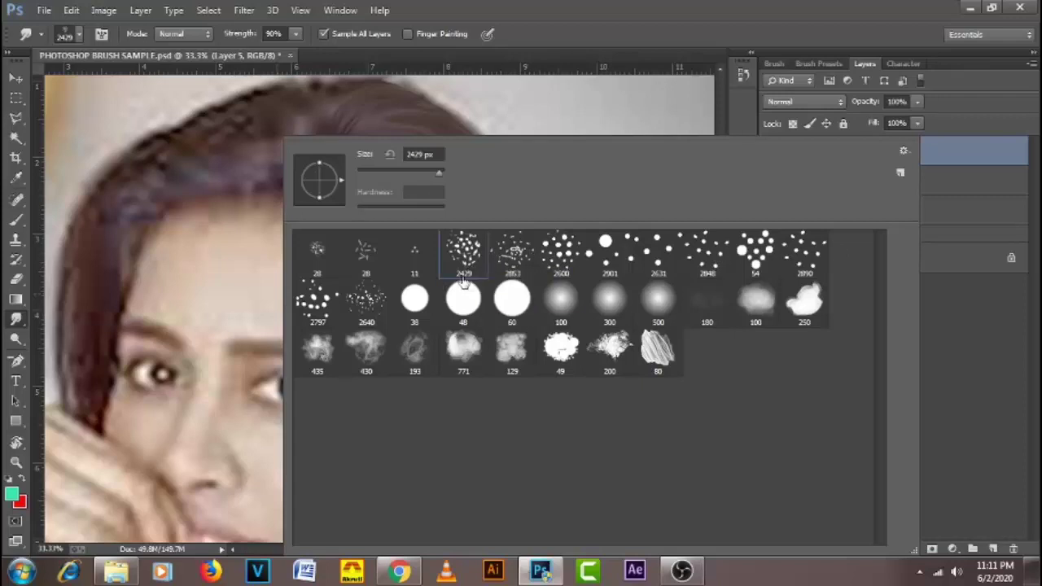
click(610, 36)
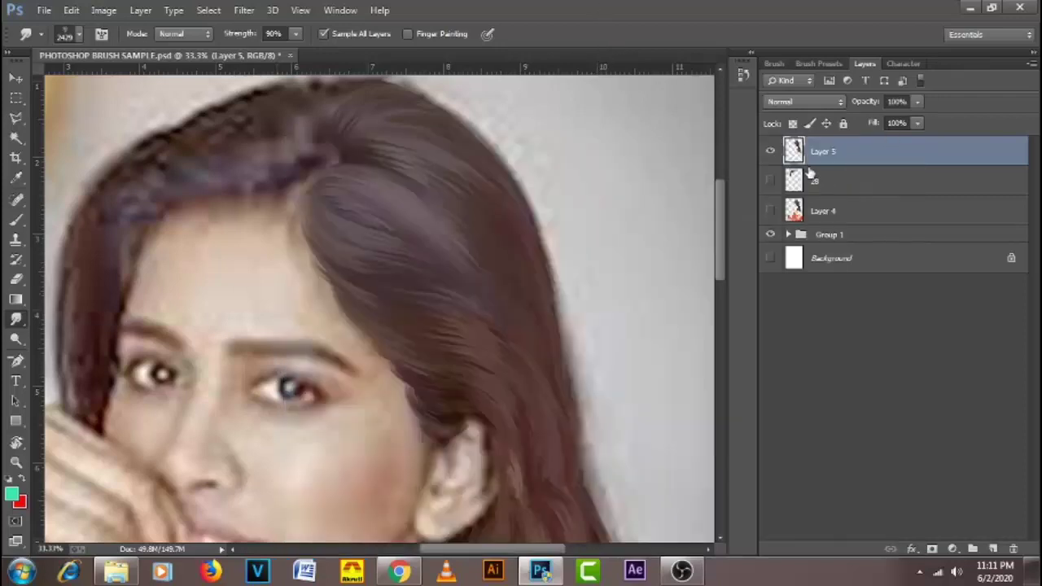
- Hide Layer 5 and add a new layer named 2429 above it
click(771, 154)
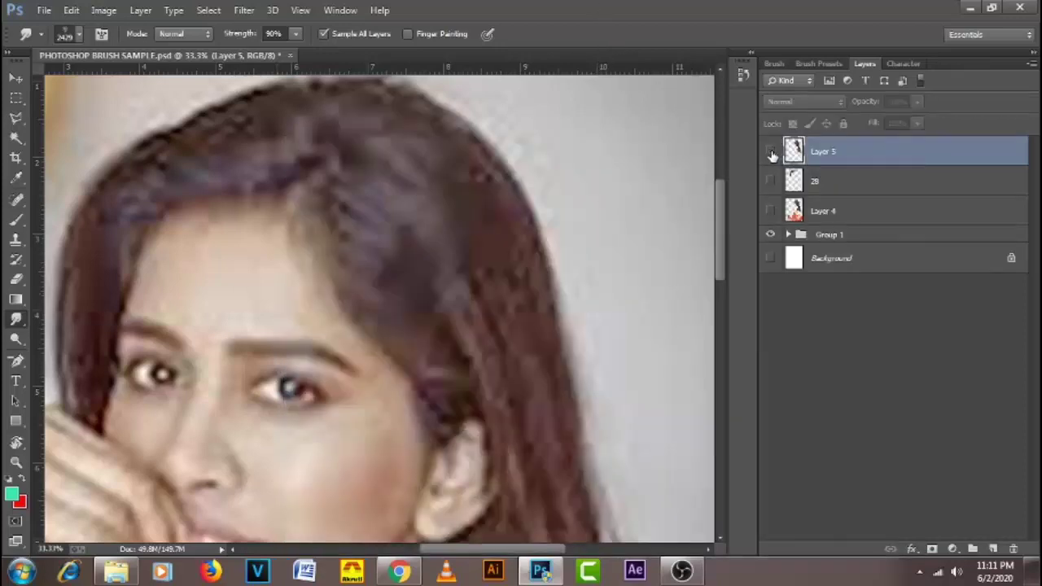
click(994, 549)
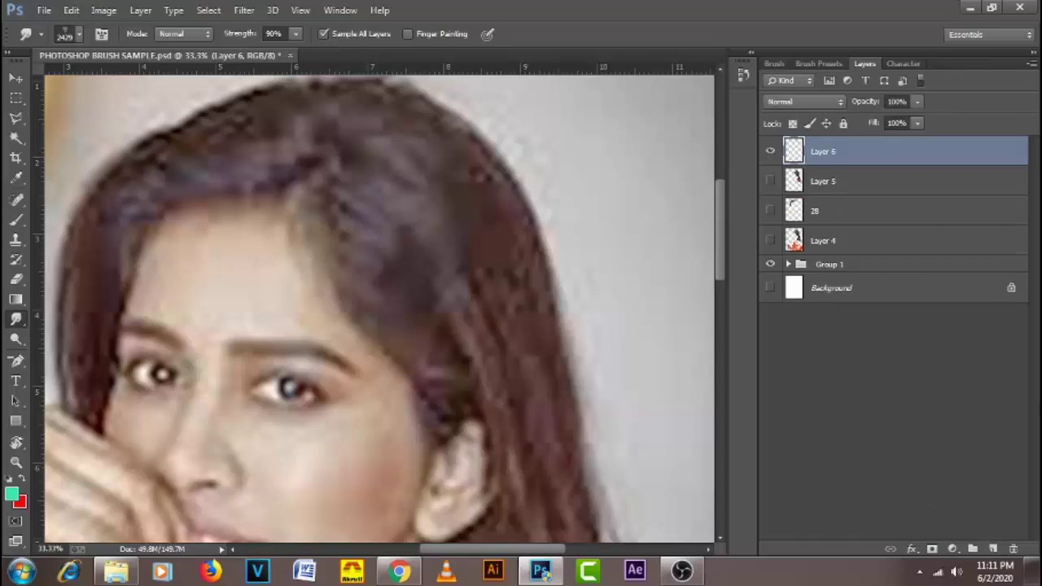
double_click(826, 154)
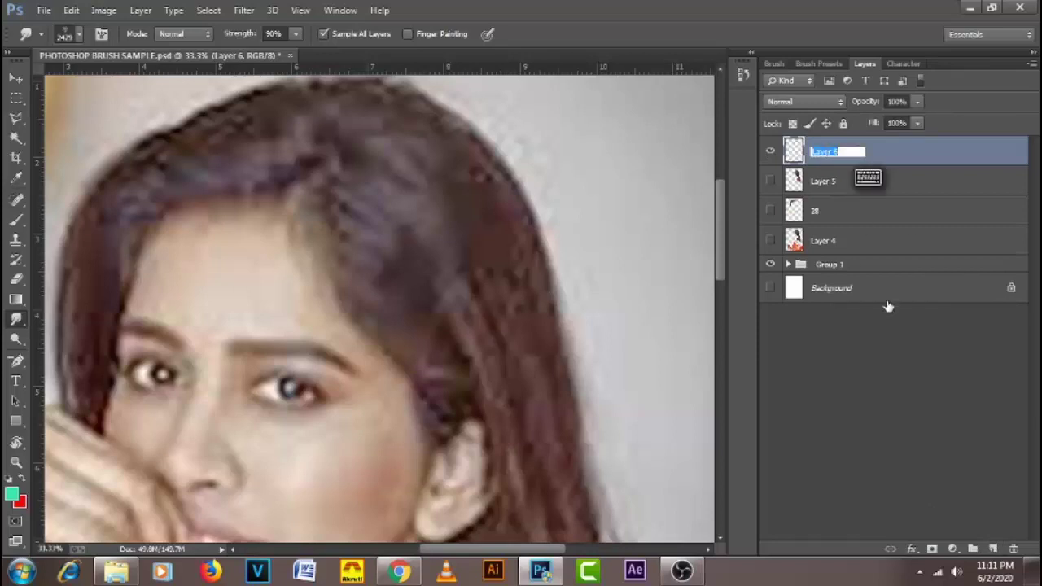
text(2429)
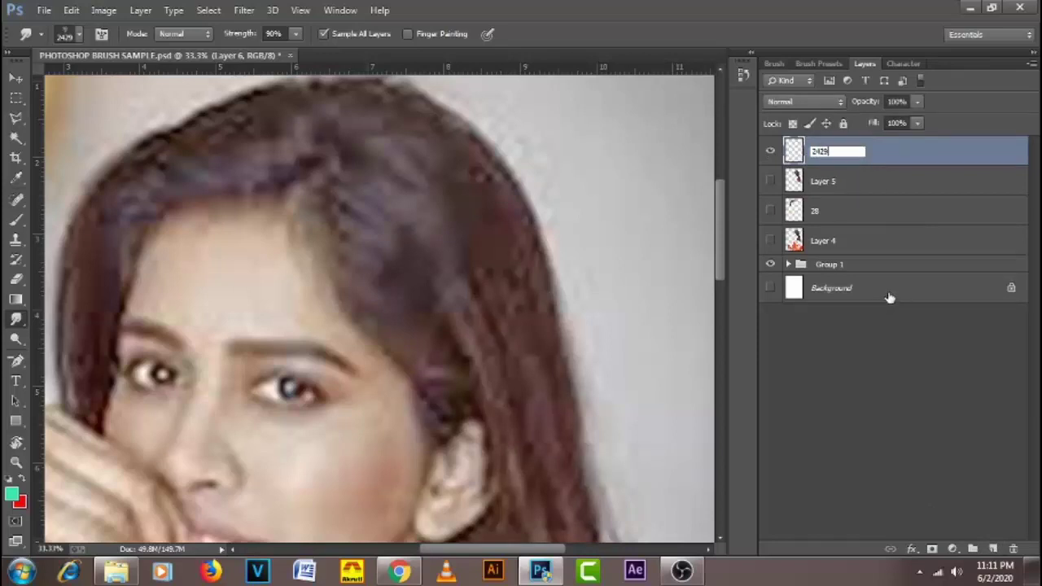
key(Return)
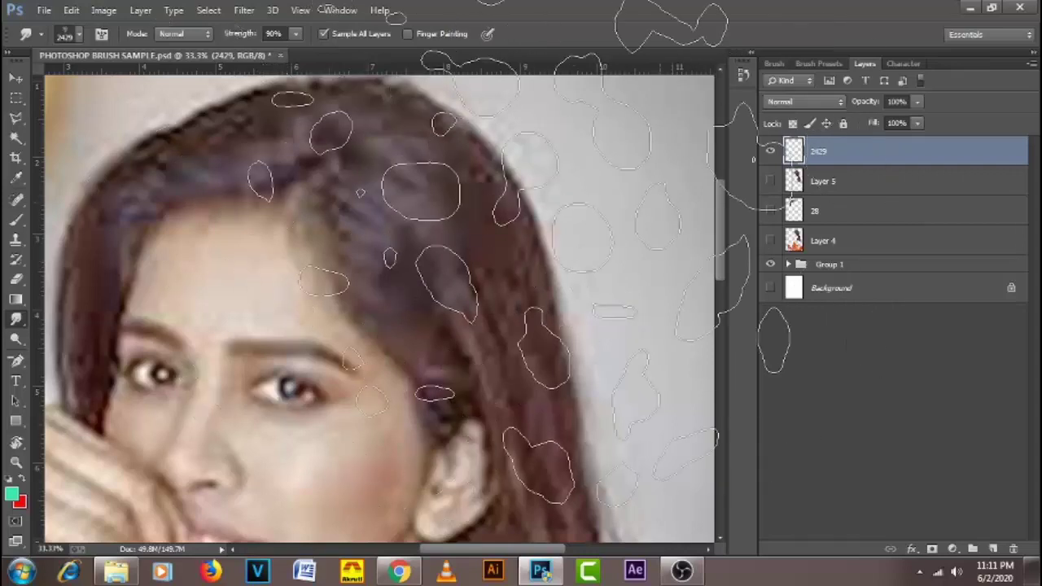
- Set the dotted tip's spacing to 1% and reduce the brush size to about 80 px
click(774, 64)
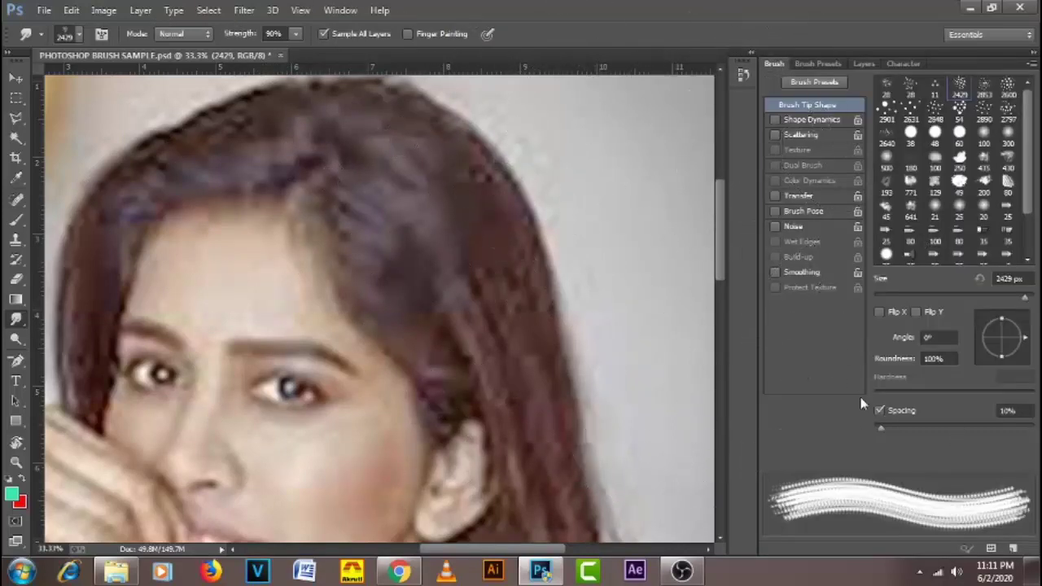
drag(880, 429, 741, 428)
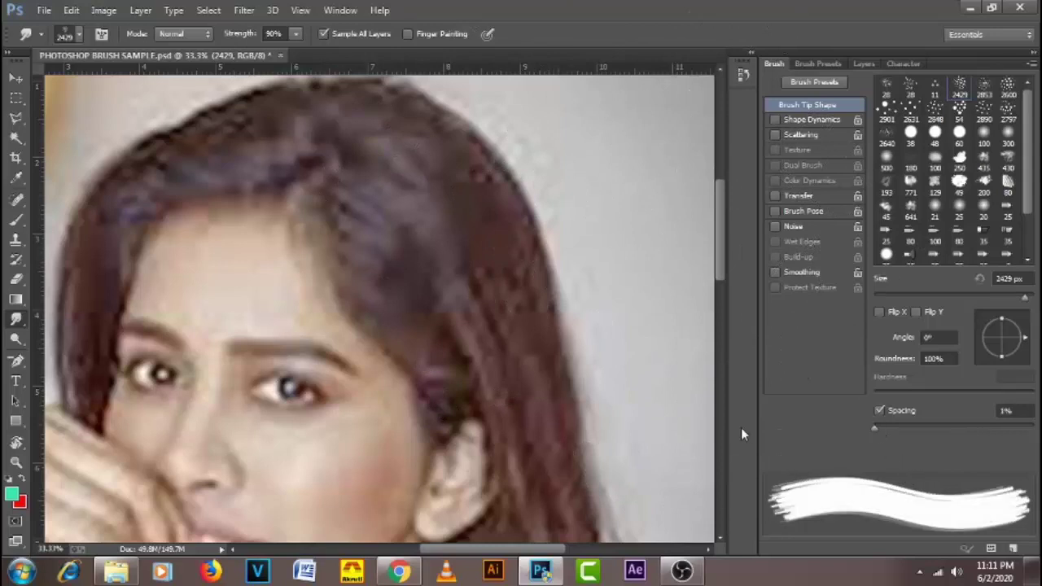
click(864, 63)
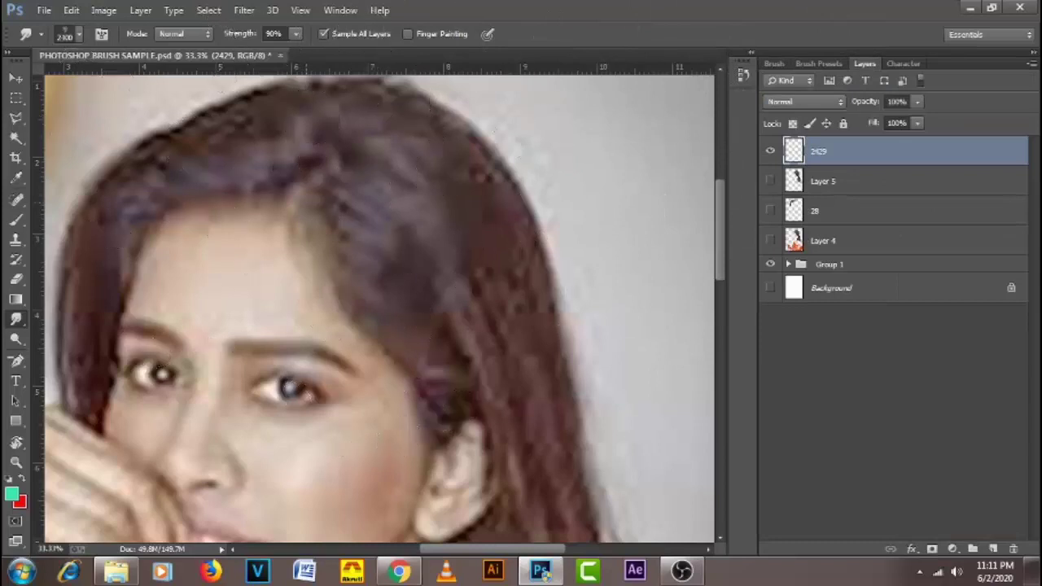
key(bracketleft)
key(bracketleft)
key(bracketleft)
key(bracketleft)
key(bracketleft)
key(bracketleft)
key(bracketleft)
key(bracketleft)
key(bracketleft)
key(bracketleft)
key(bracketleft)
key(bracketleft)
key(bracketleft)
key(bracketleft)
key(bracketleft)
key(bracketleft)
key(bracketleft)
key(bracketleft)
key(bracketleft)
key(bracketleft)
- Rotate the canvas to 106° and smudge the short hair at the temple beside the ear into curved strands with a smaller brush
key(r)
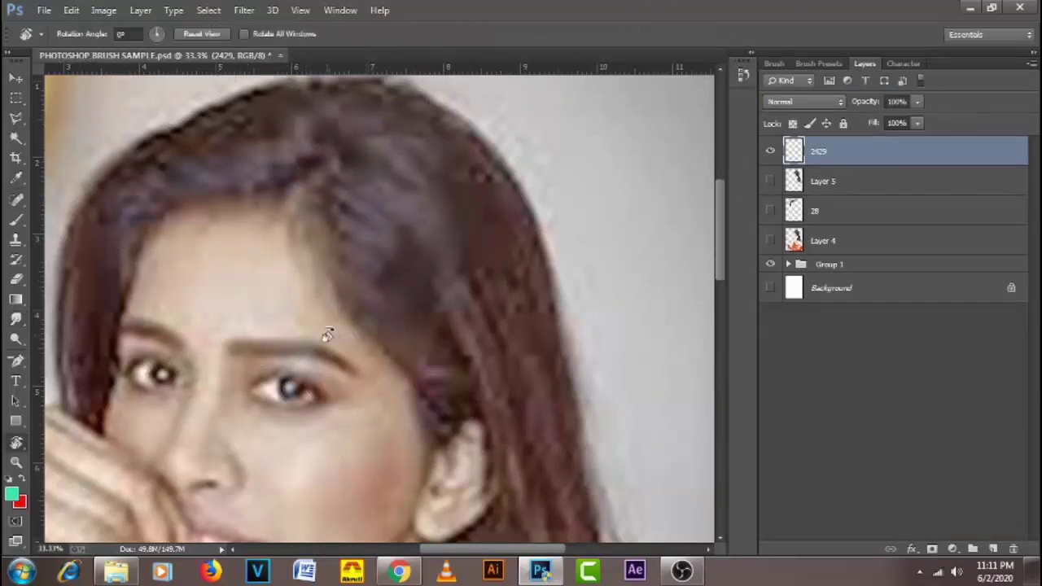
drag(321, 337, 392, 178)
drag(292, 305, 295, 314)
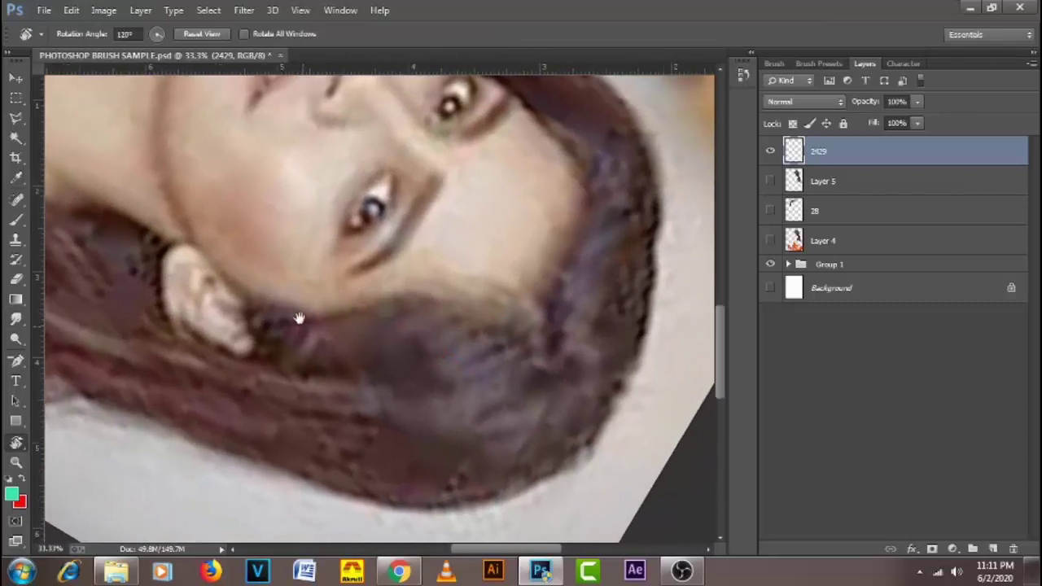
mouse_move(221, 325)
mouse_down()
mouse_move(233, 365)
mouse_move(122, 379)
mouse_up()
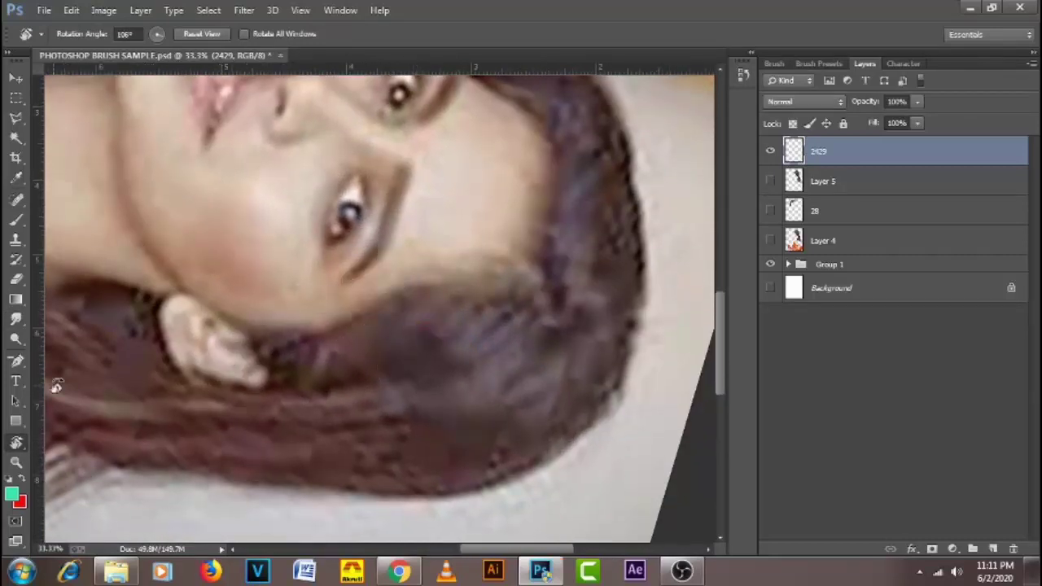
click(17, 321)
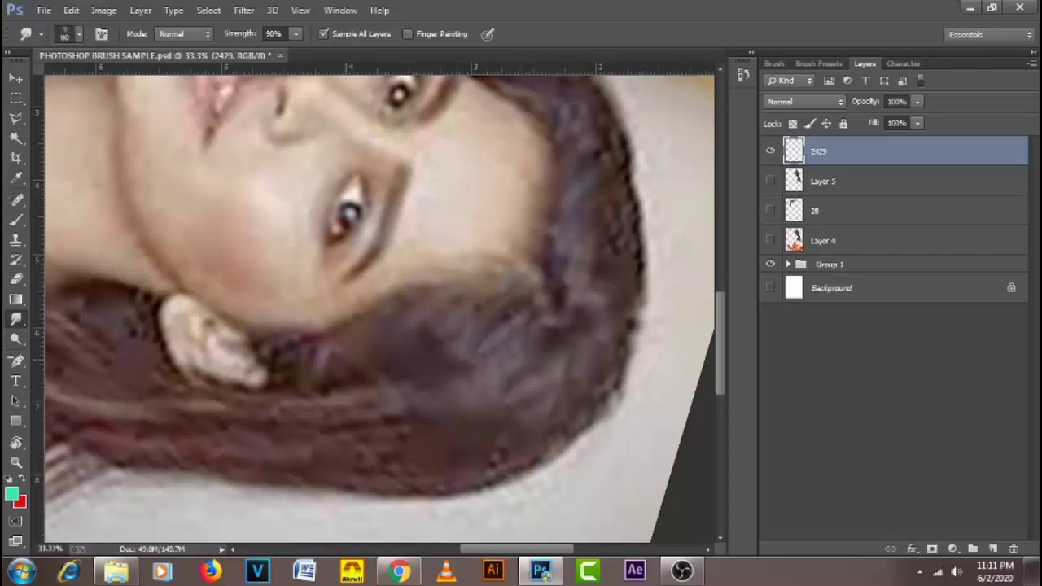
key([)
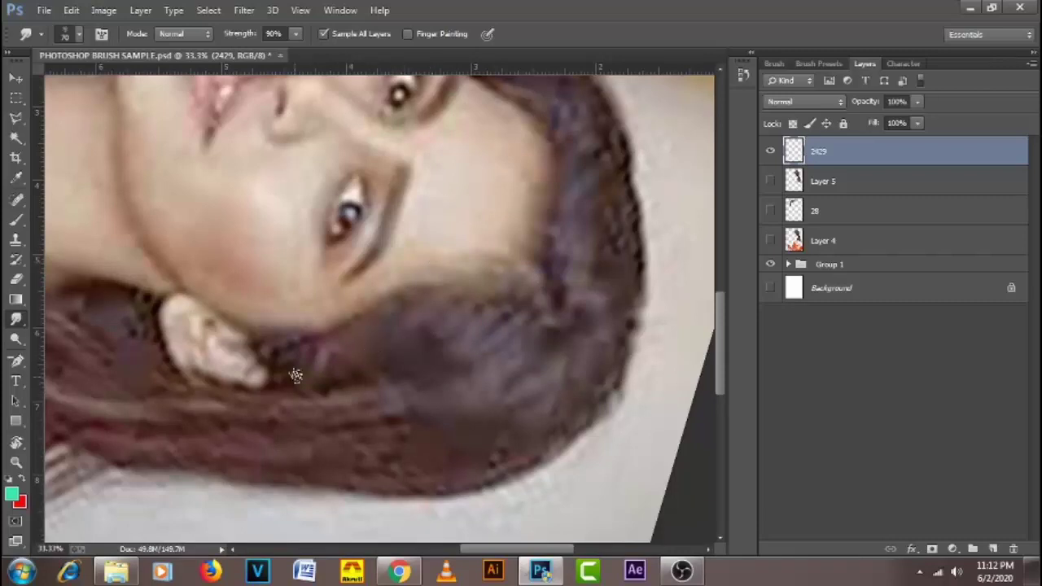
drag(292, 368, 314, 345)
key(bracketleft)
key(bracketleft)
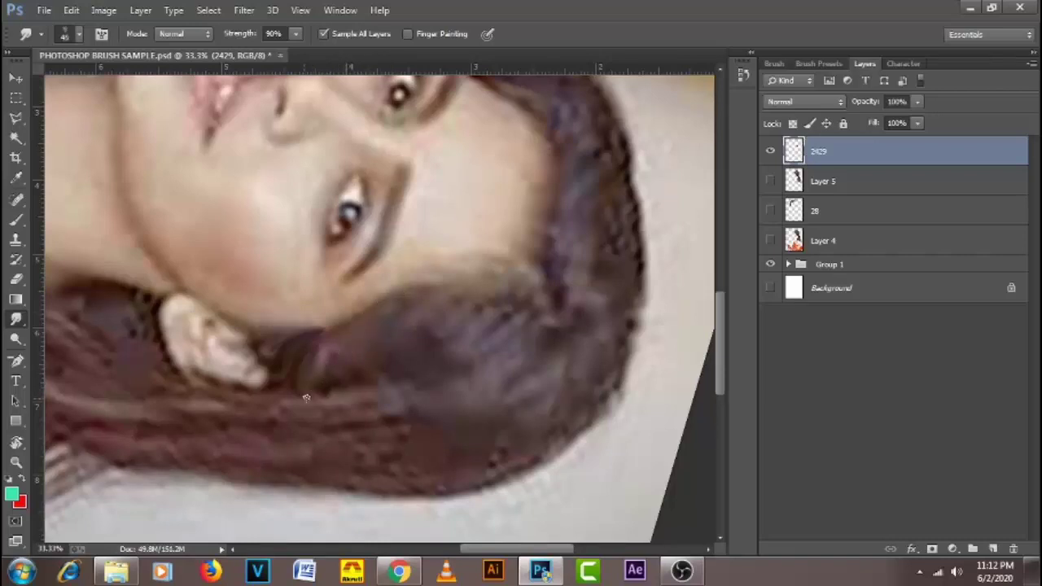
drag(317, 389, 317, 384)
drag(315, 369, 300, 390)
drag(318, 352, 272, 399)
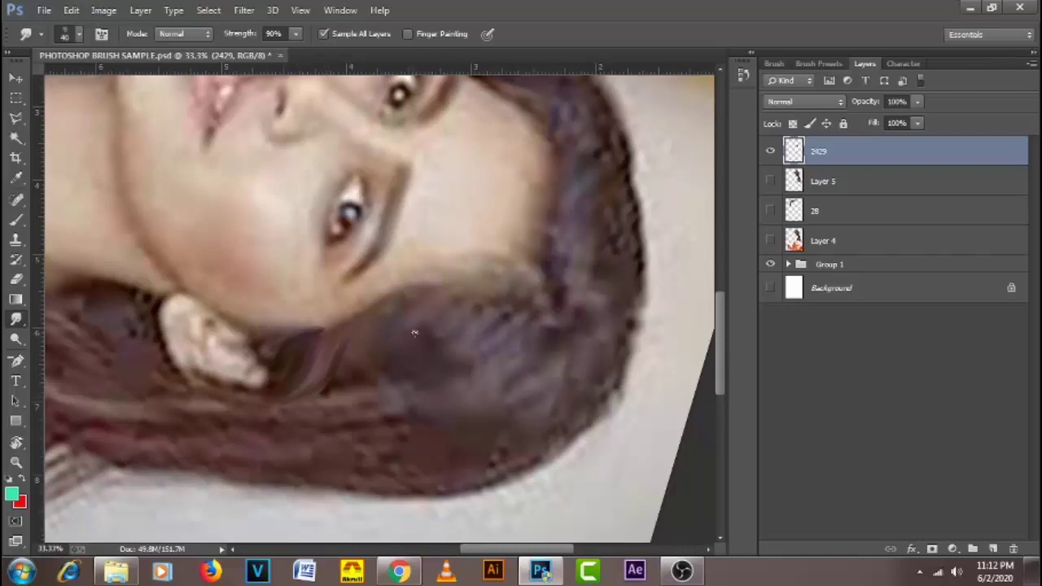
- Smudge the front hair section beside the forehead hairline into curved strands running back from the hairline
mouse_move(405, 348)
mouse_down()
mouse_move(433, 310)
mouse_move(473, 297)
mouse_up()
mouse_move(437, 344)
mouse_down()
mouse_move(476, 308)
mouse_move(497, 306)
mouse_up()
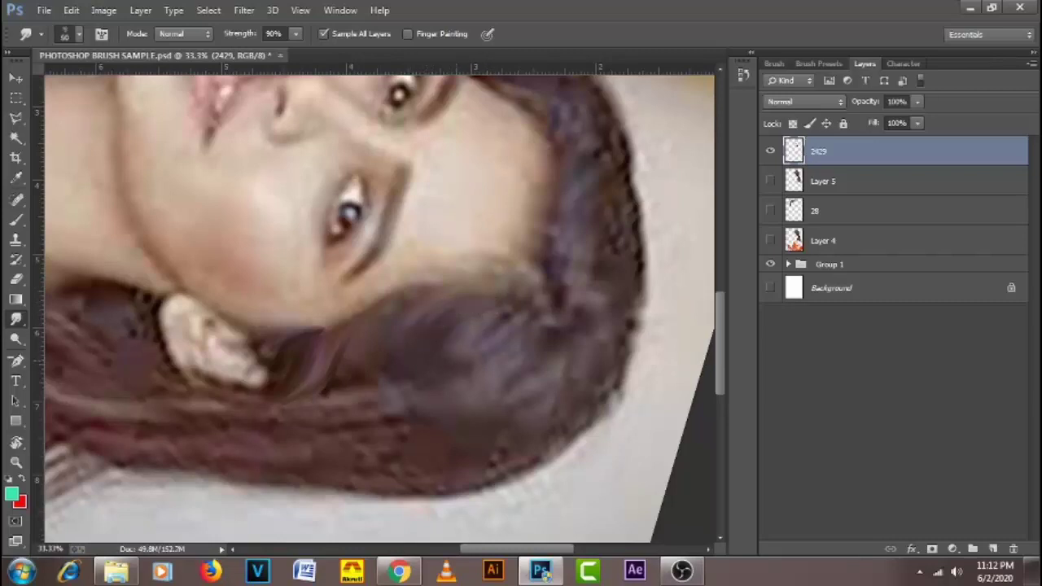
mouse_move(434, 369)
mouse_down()
mouse_move(463, 325)
mouse_move(495, 310)
mouse_up()
drag(442, 367, 522, 307)
key(bracketright)
drag(391, 342, 442, 297)
key(bracketleft)
drag(385, 372, 453, 298)
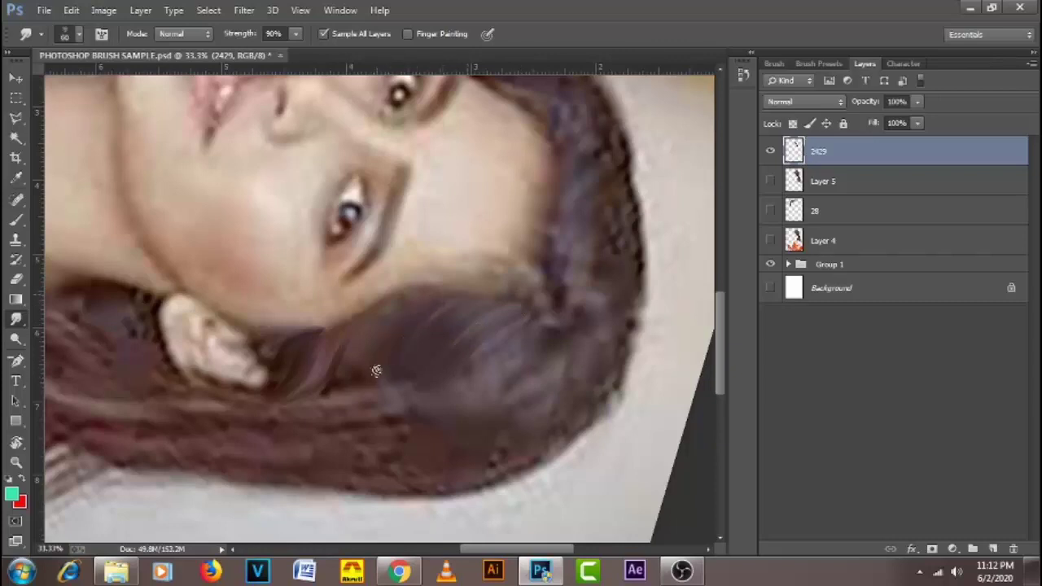
- Smudge the hair between the temple and forehead, then blend the light strands behind it toward the parting with a 70 px brush
drag(372, 357, 428, 292)
mouse_move(359, 371)
mouse_down()
mouse_move(393, 310)
mouse_move(416, 296)
mouse_up()
drag(342, 386, 397, 301)
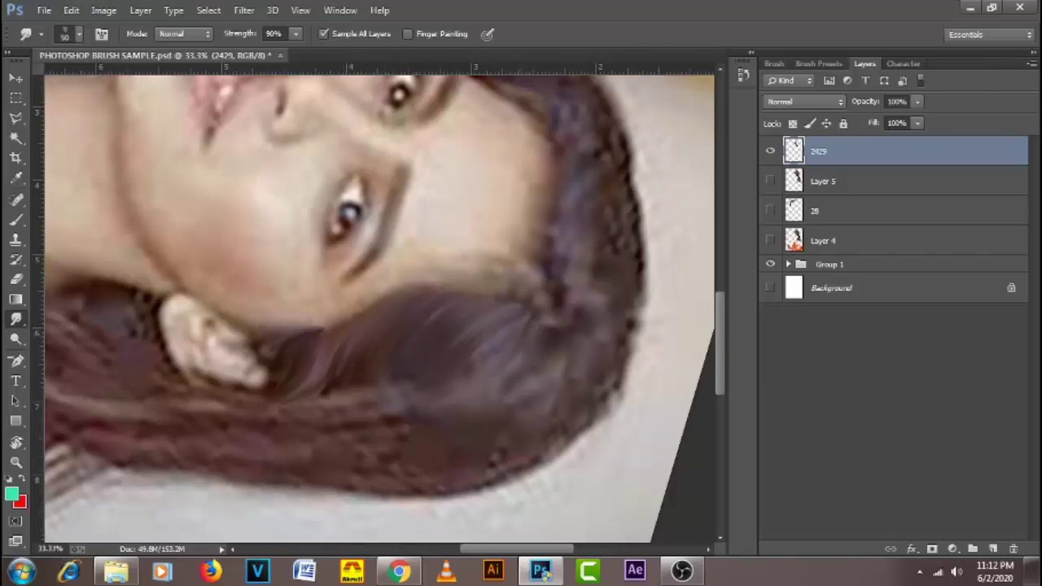
drag(452, 395, 503, 334)
key(])
key(])
key(])
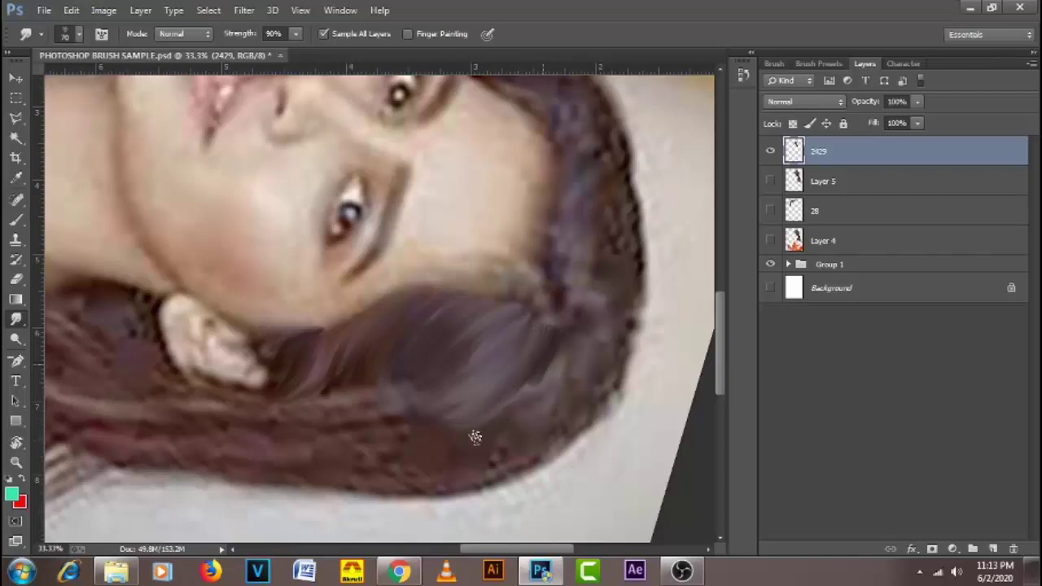
- Rotate the canvas to -101° and smudge the hair between the parting and the crown's outer edge into long curved strands
key(r)
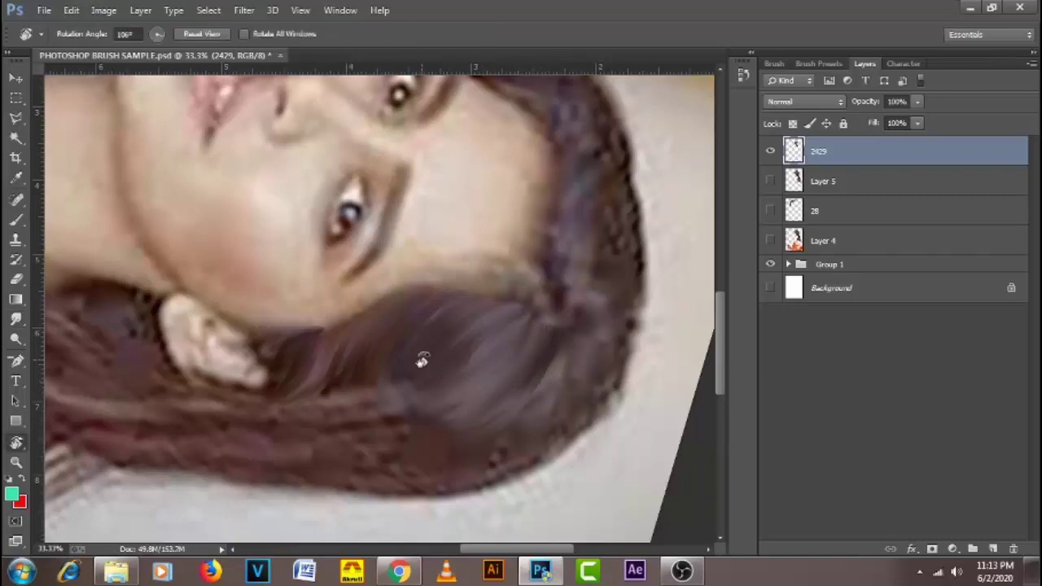
drag(421, 356, 367, 328)
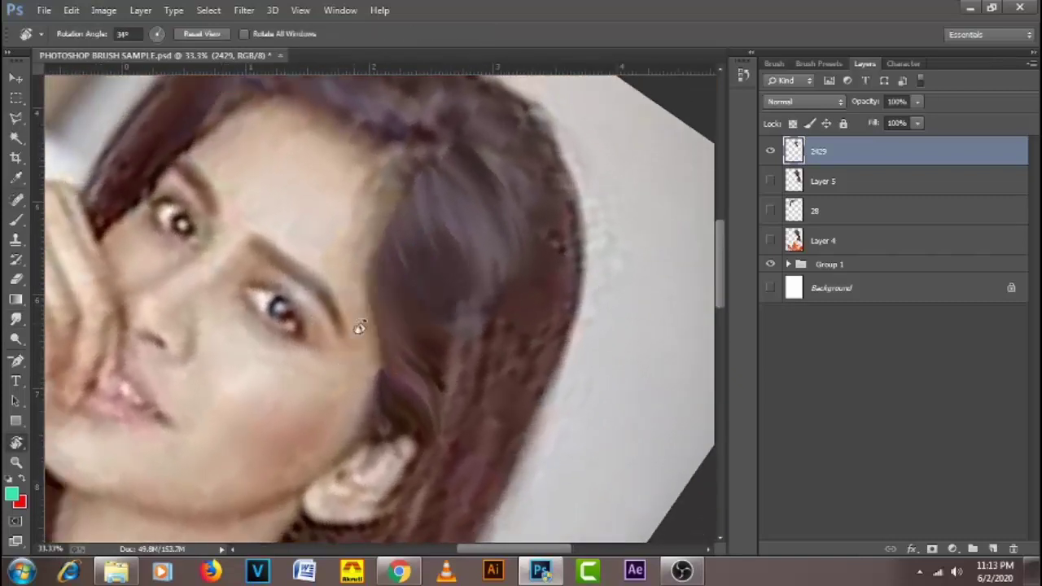
mouse_move(302, 258)
mouse_down()
mouse_move(410, 380)
mouse_move(391, 366)
mouse_up()
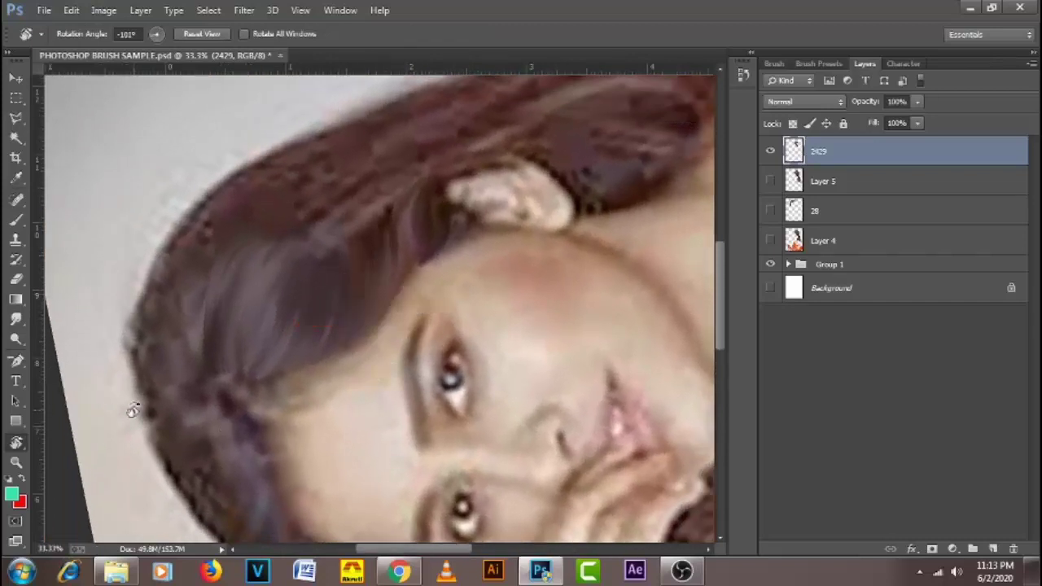
click(16, 319)
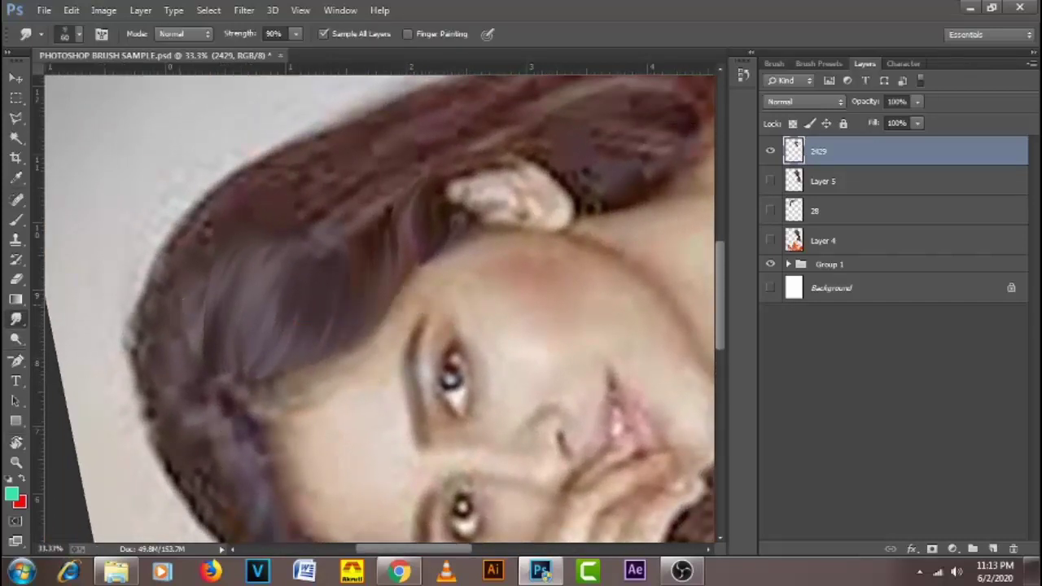
key(bracketleft)
key(bracketleft)
key(bracketleft)
key(bracketright)
key(bracketright)
key(bracketright)
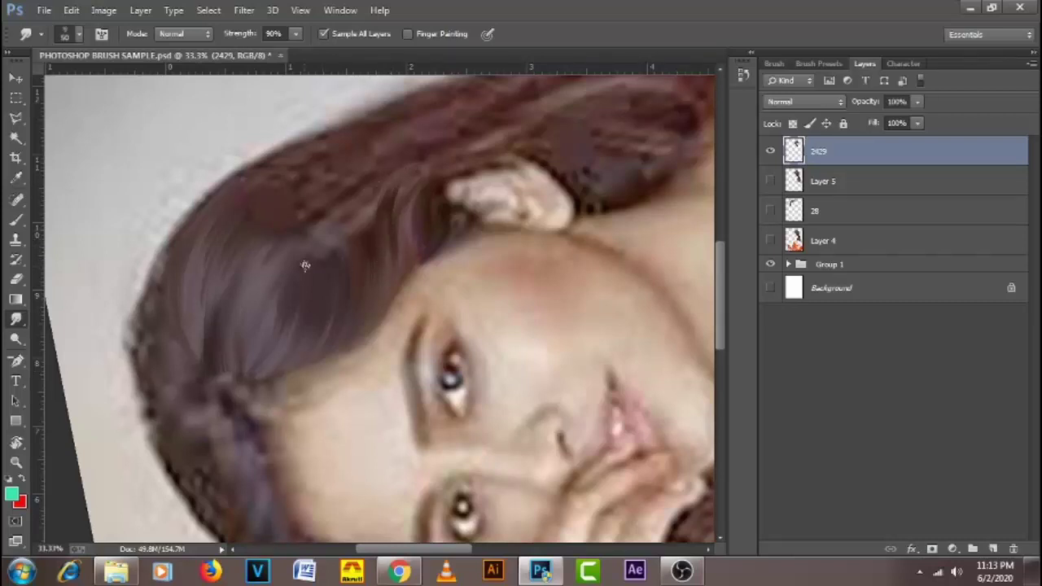
- Smudge the hair between the crown's outer edge and the ear into long strands, varying the brush size between 45 and 60 px
mouse_move(334, 285)
mouse_down()
mouse_move(344, 230)
mouse_move(364, 183)
mouse_move(356, 259)
mouse_move(365, 197)
mouse_move(375, 183)
mouse_move(369, 214)
mouse_move(397, 156)
mouse_up()
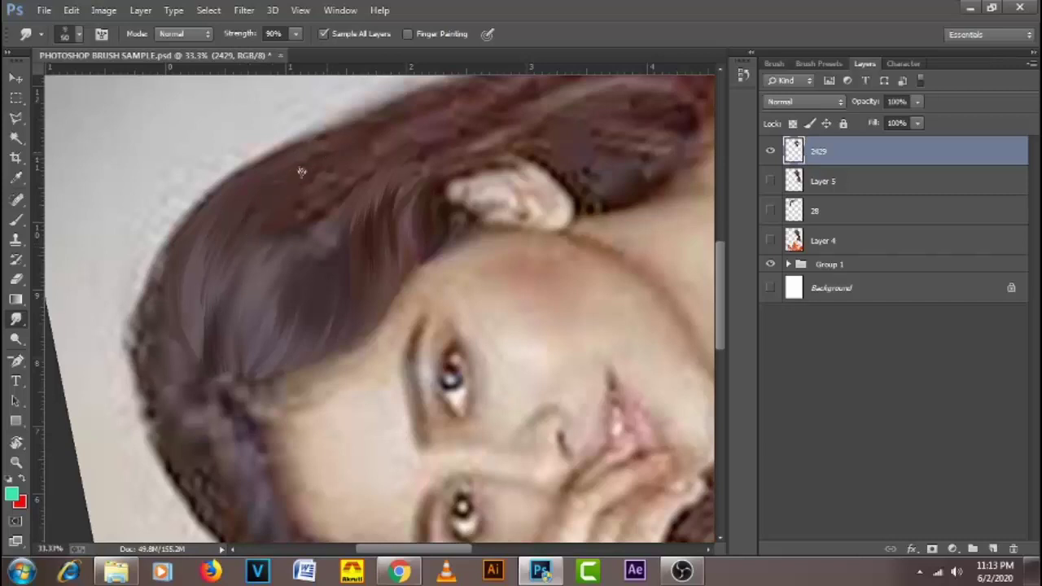
key([)
mouse_move(307, 283)
mouse_down()
mouse_move(335, 177)
mouse_move(360, 160)
mouse_up()
mouse_move(319, 296)
mouse_down()
mouse_move(333, 203)
mouse_move(370, 152)
mouse_move(338, 209)
mouse_move(332, 254)
mouse_up()
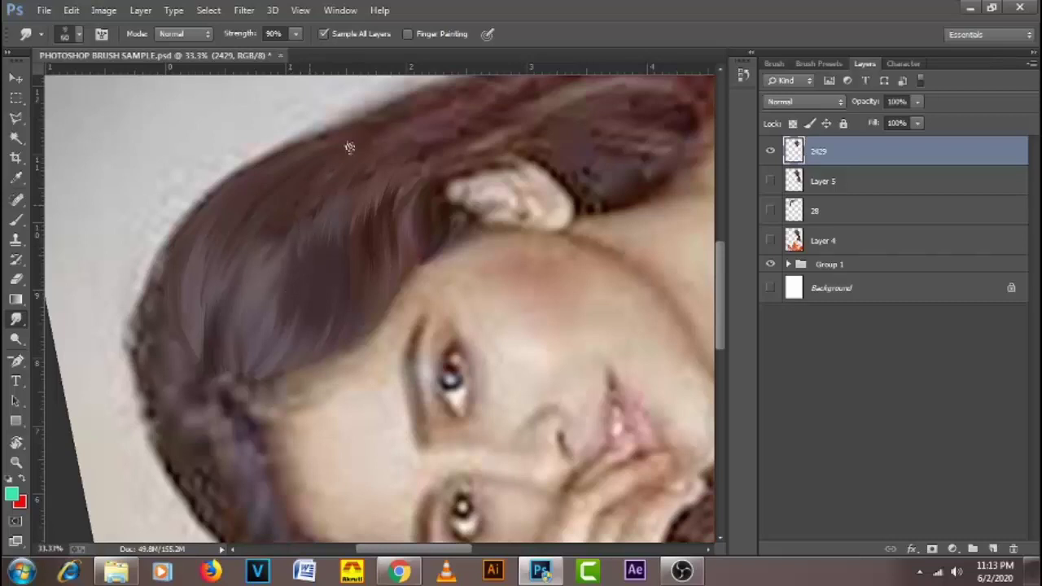
key(bracketleft)
key(bracketleft)
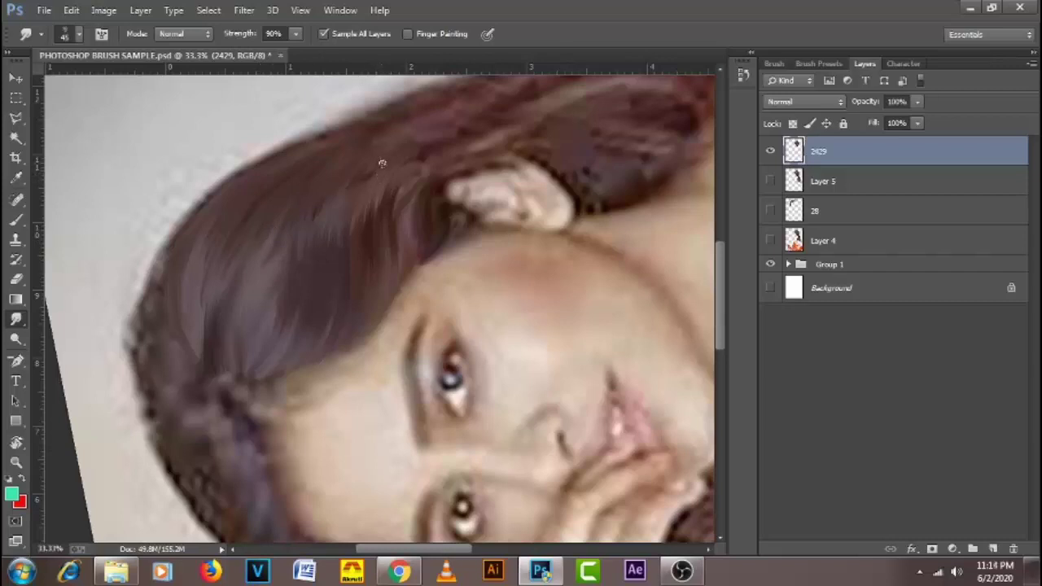
key(bracketright)
key(bracketright)
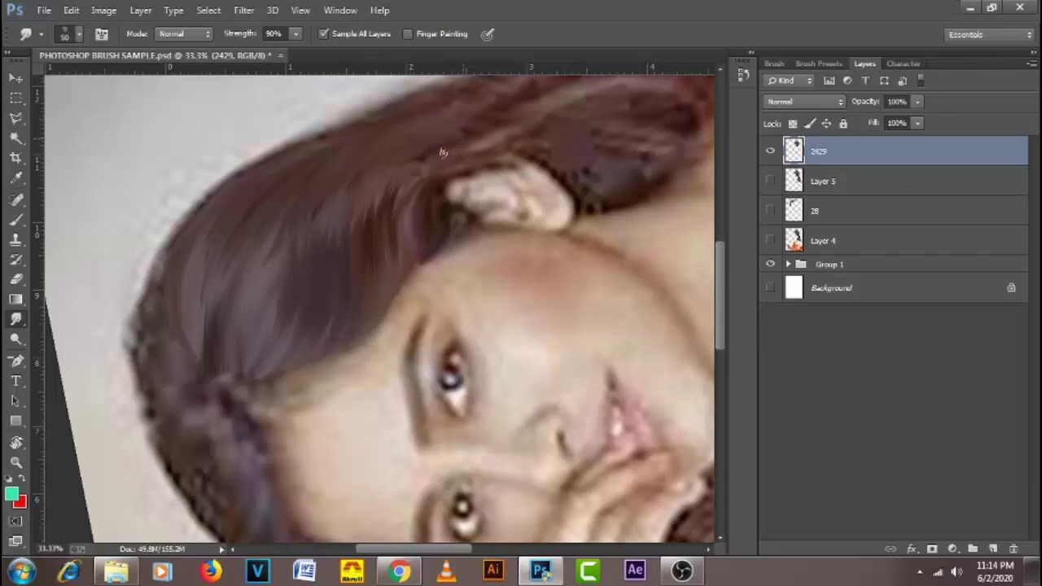
key(bracketleft)
- Smudge the hair section behind the ear into smooth strands flowing toward the neck and shoulder
mouse_move(546, 160)
mouse_down()
mouse_move(588, 199)
mouse_move(603, 171)
mouse_move(572, 167)
mouse_move(618, 190)
mouse_move(632, 156)
mouse_move(608, 178)
mouse_move(596, 172)
mouse_move(632, 177)
mouse_move(645, 143)
mouse_move(553, 161)
mouse_move(510, 140)
mouse_move(572, 163)
mouse_move(580, 144)
mouse_move(540, 139)
mouse_move(595, 159)
mouse_move(601, 132)
mouse_move(558, 132)
mouse_move(636, 154)
mouse_move(631, 139)
mouse_move(623, 152)
mouse_move(670, 124)
mouse_move(667, 159)
mouse_move(628, 196)
mouse_move(605, 201)
mouse_move(656, 192)
mouse_move(652, 175)
mouse_move(427, 246)
mouse_up()
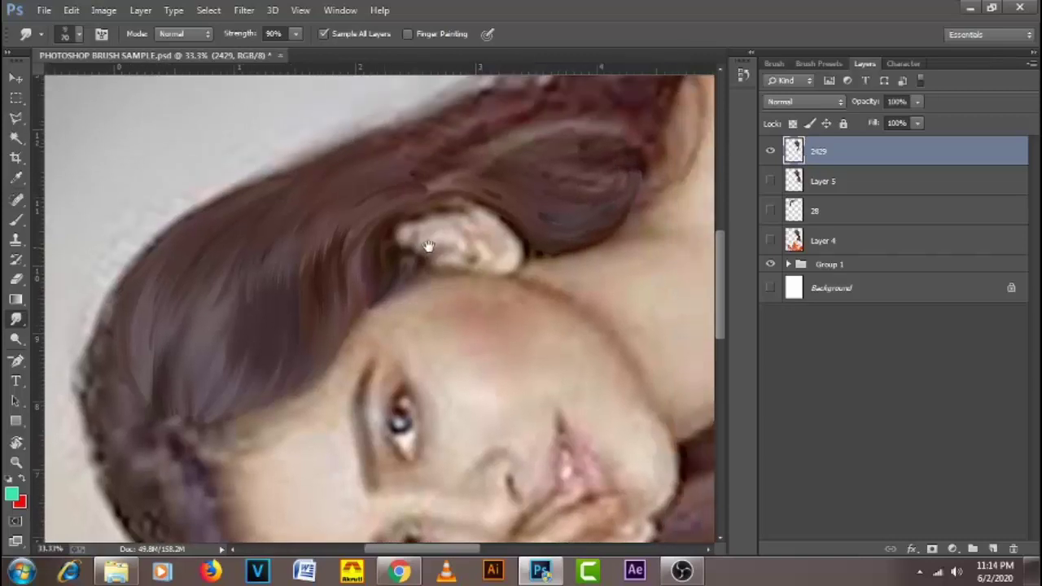
drag(504, 162, 400, 288)
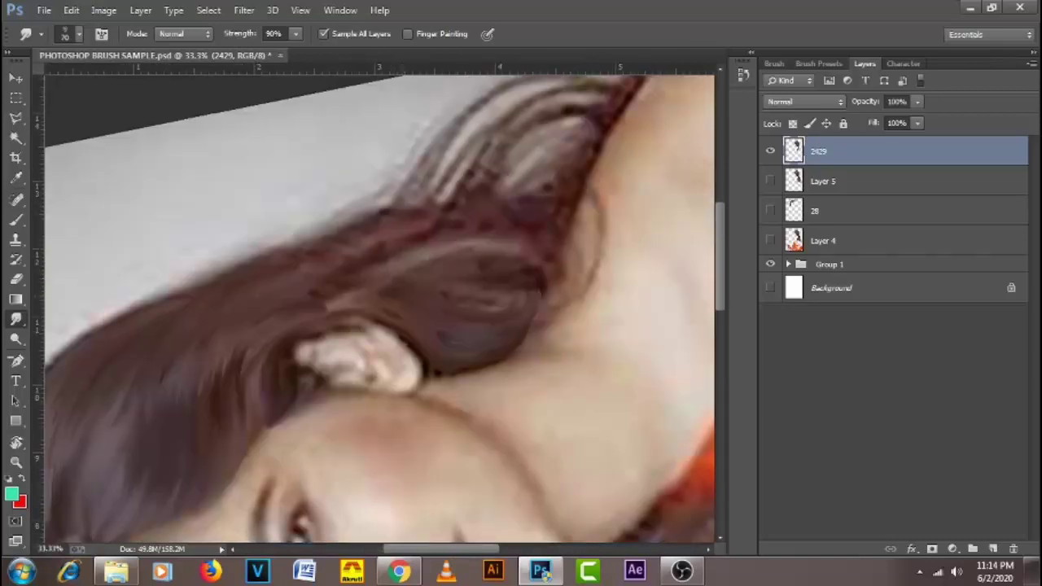
mouse_move(328, 302)
mouse_down()
mouse_move(364, 275)
mouse_move(490, 260)
mouse_move(544, 240)
mouse_move(555, 204)
mouse_up()
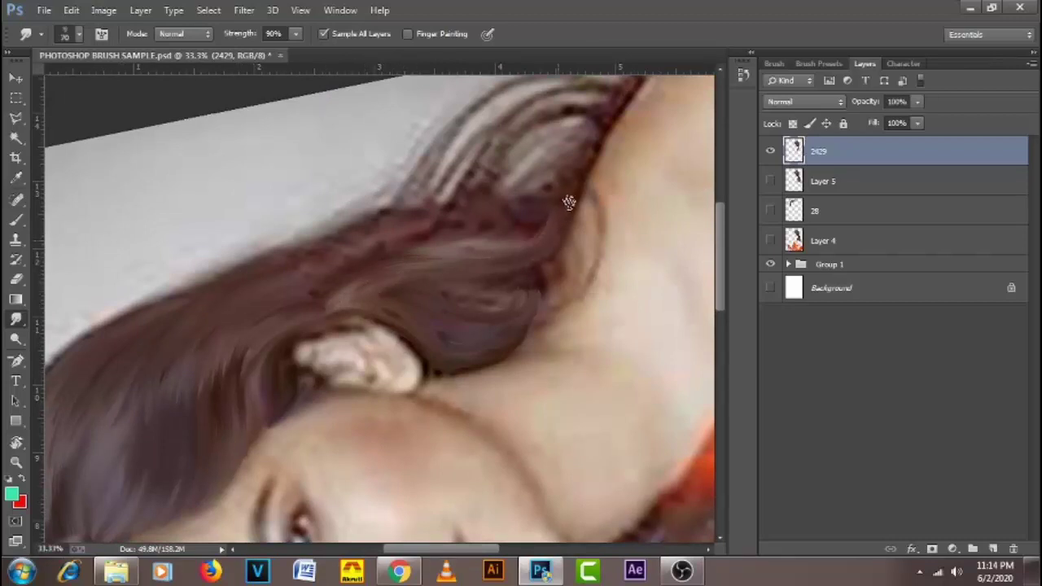
mouse_move(389, 298)
mouse_down()
mouse_move(504, 281)
mouse_move(542, 265)
mouse_move(562, 233)
mouse_up()
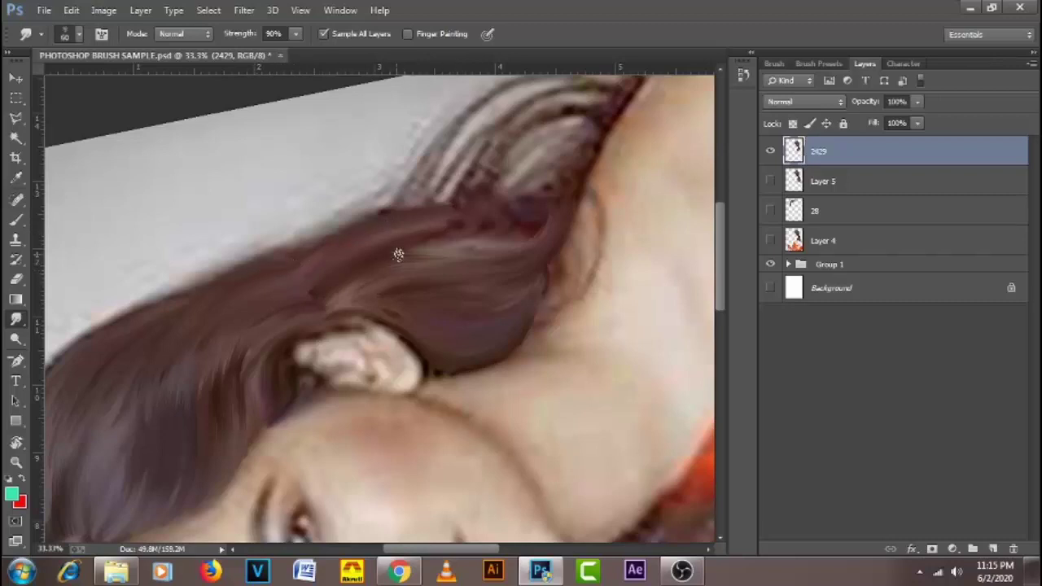
- Extend the dark strands behind the ear over the light streaked hair above the shoulder, starting with a 70 px brush
key(bracketright)
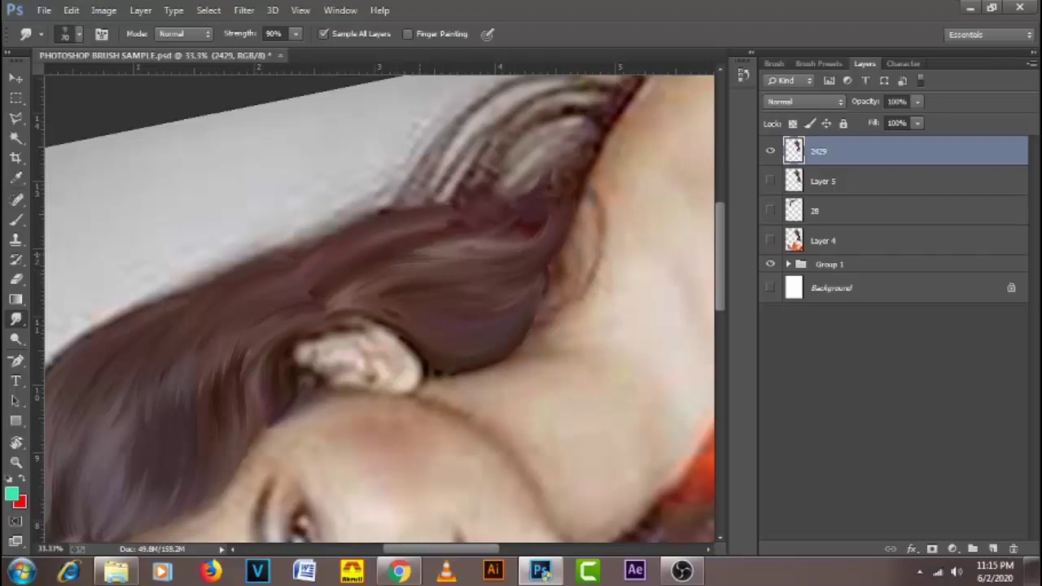
mouse_move(474, 240)
mouse_down()
mouse_move(525, 216)
mouse_move(556, 171)
mouse_move(553, 131)
mouse_up()
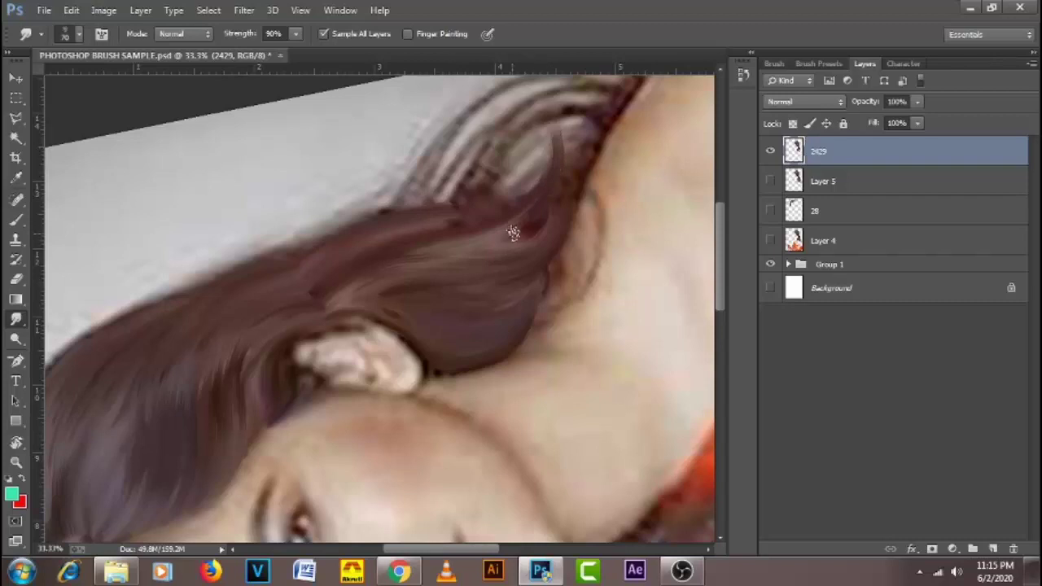
key(bracketleft)
mouse_move(500, 245)
mouse_down()
mouse_move(537, 219)
mouse_move(555, 177)
mouse_move(541, 225)
mouse_move(559, 190)
mouse_up()
- Rotate the canvas to -120° and refine the strands behind the ear with a 50 px Smudge brush
key(r)
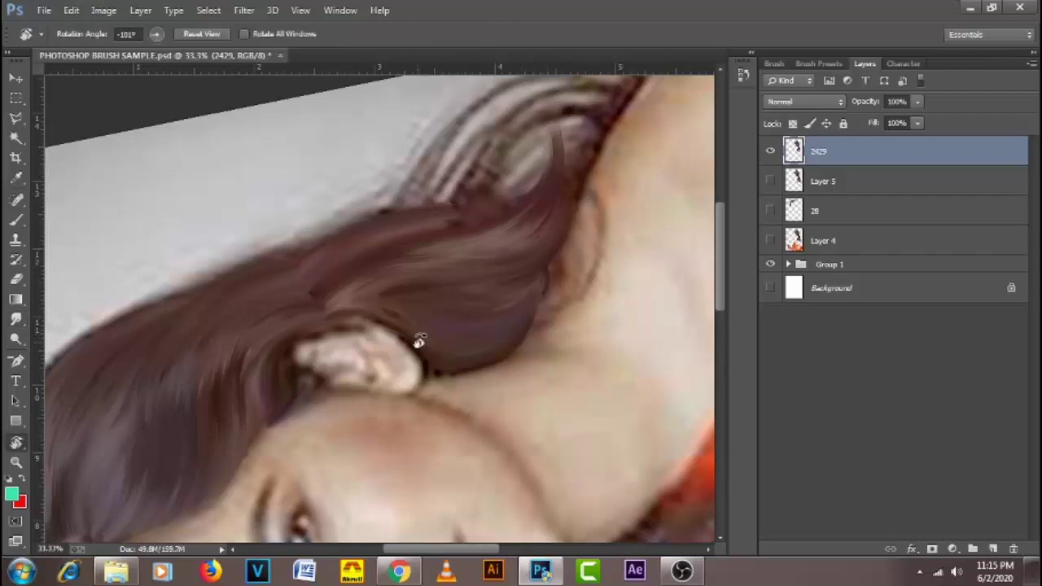
drag(414, 342, 399, 269)
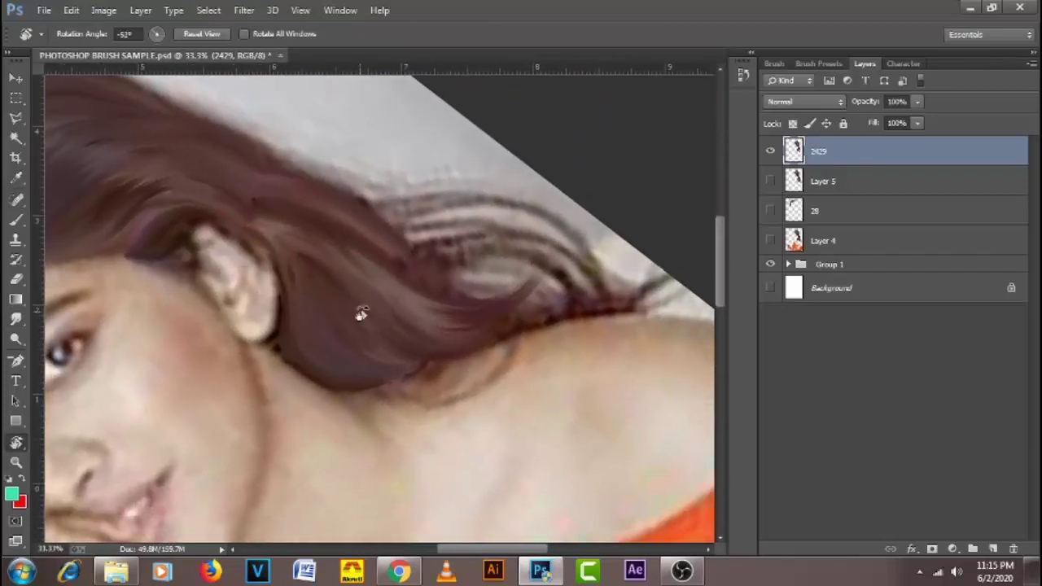
drag(361, 310, 318, 340)
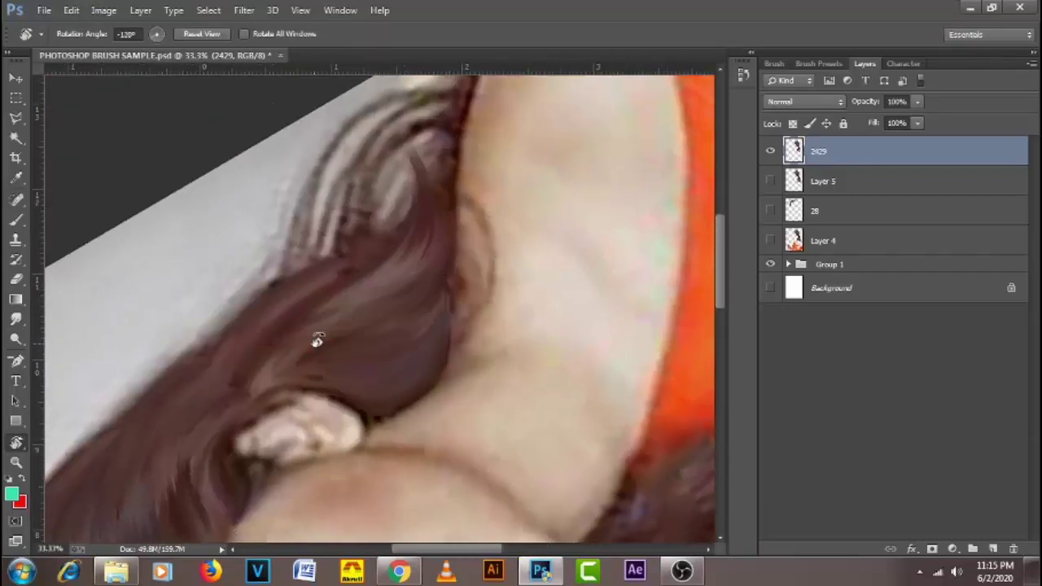
click(15, 320)
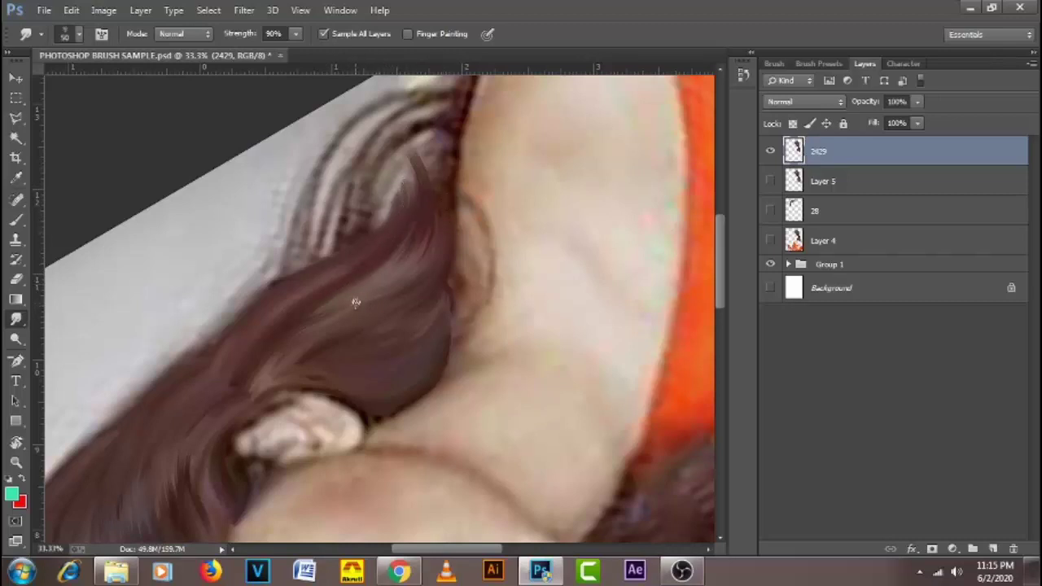
- Smudge the forehead hairline near the parting into fine strands with a 35 px brush
drag(265, 451, 362, 322)
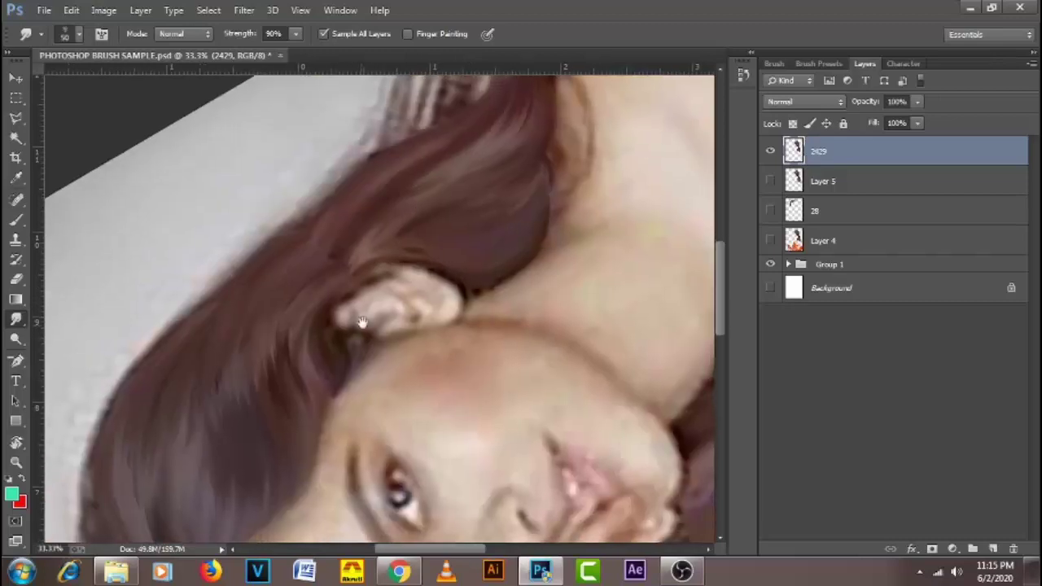
scroll(362, 321, down, 3)
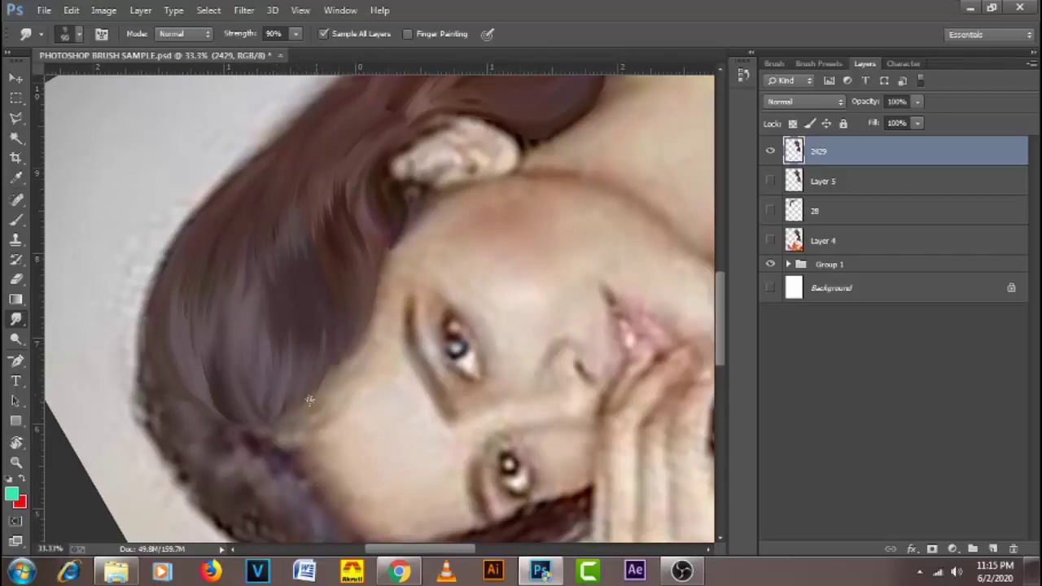
key(bracketleft)
key(bracketleft)
key(bracketleft)
key(bracketleft)
drag(329, 385, 340, 369)
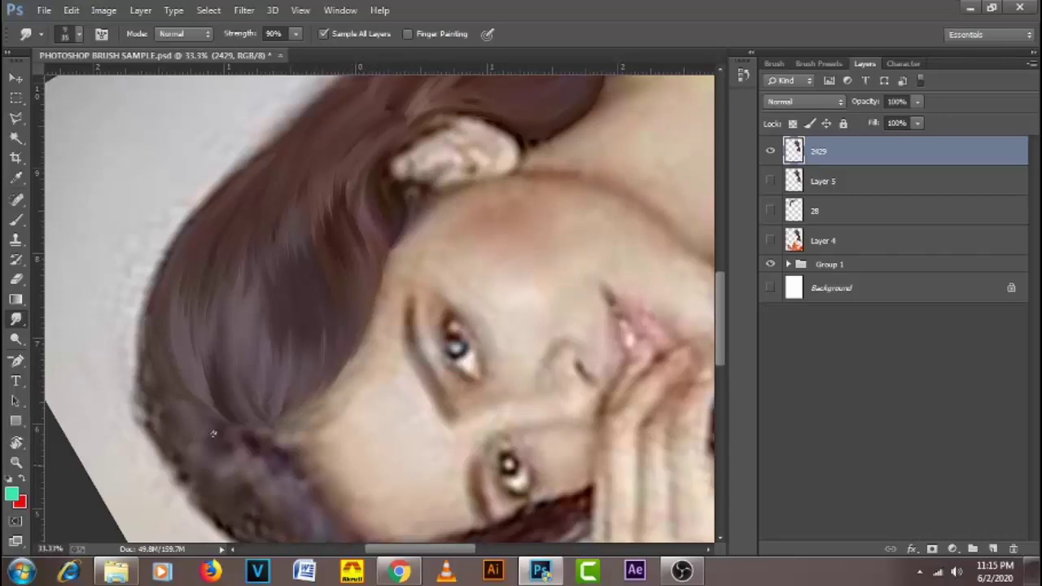
- Open the BRUSH SAMPLE2 image from the RK - PHOTOSHOP BRUSH folder, examine the 2429 tip up close and return to Photoshop
click(115, 572)
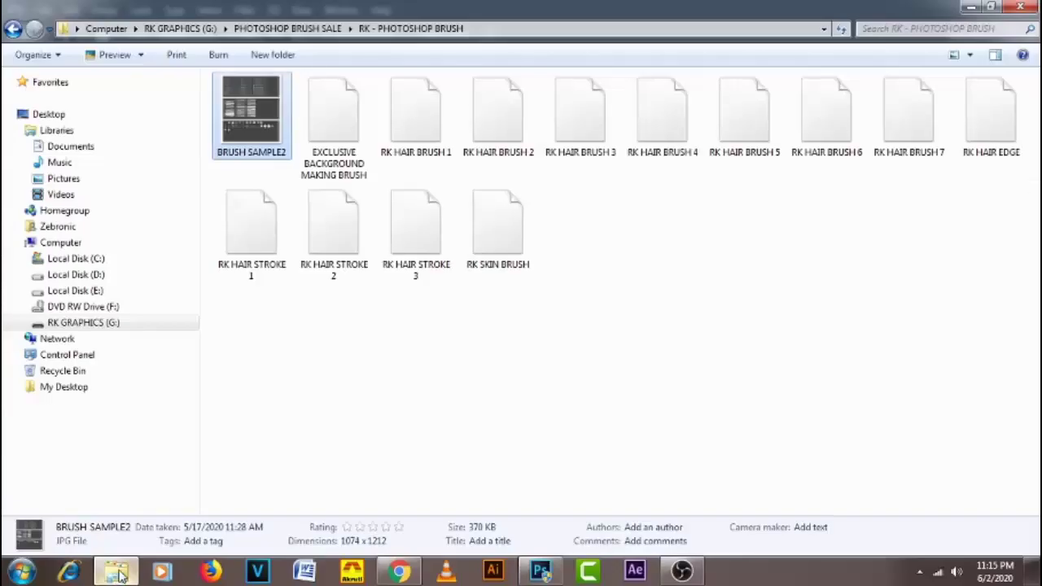
double_click(257, 106)
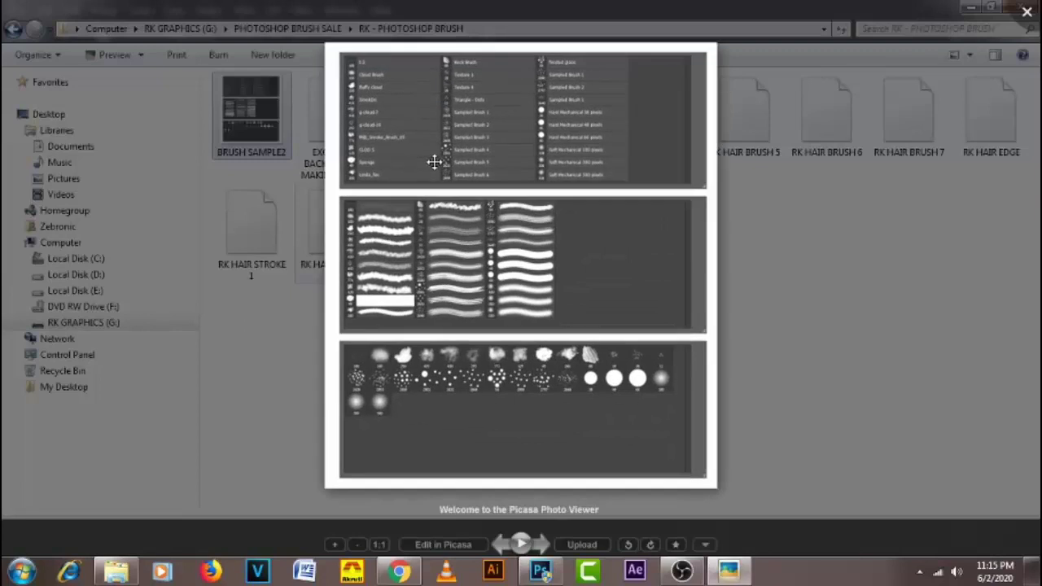
scroll(501, 384, up, 5)
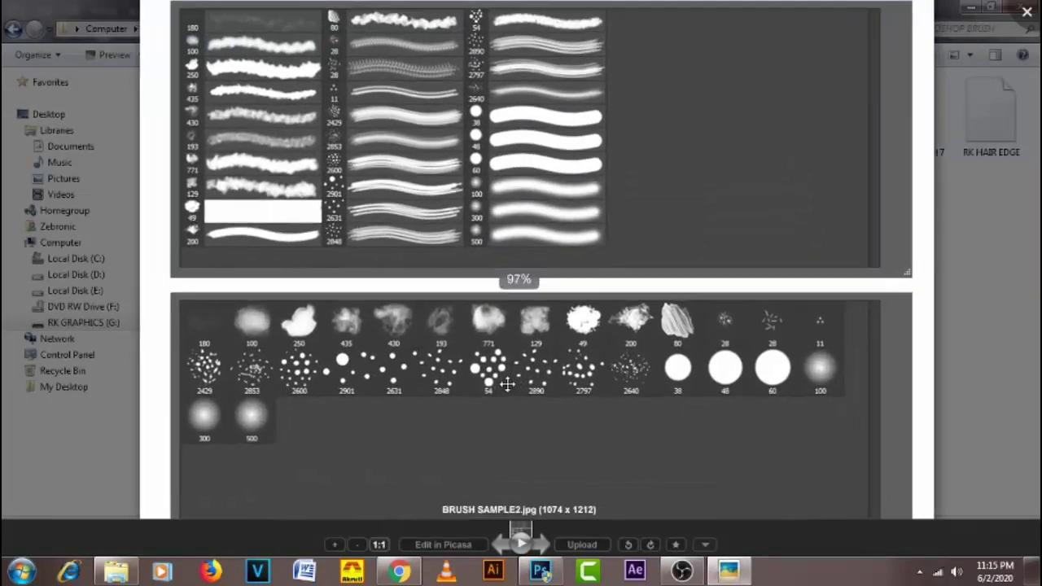
scroll(507, 384, up, 3)
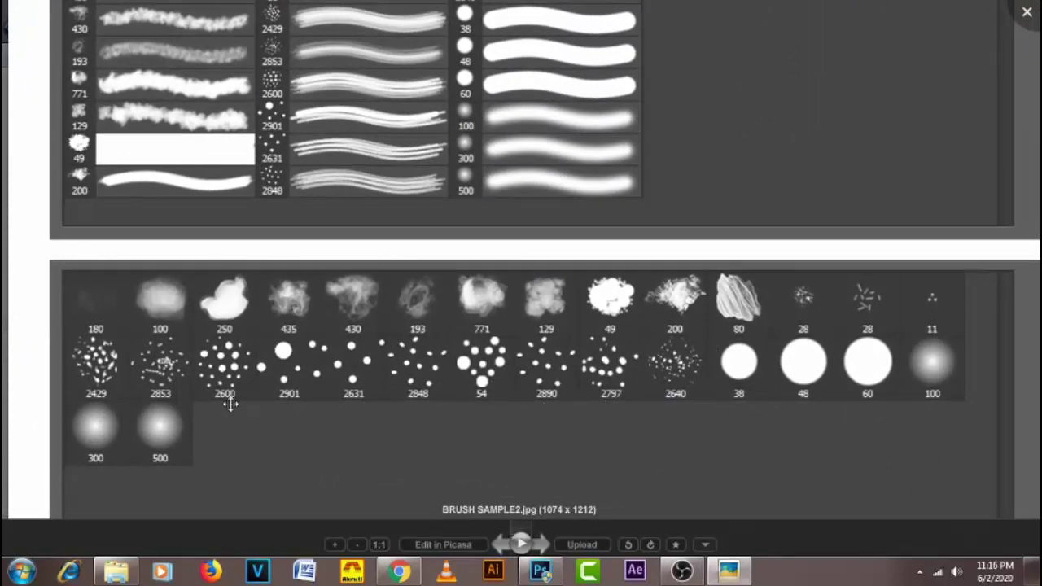
scroll(105, 384, up, 6)
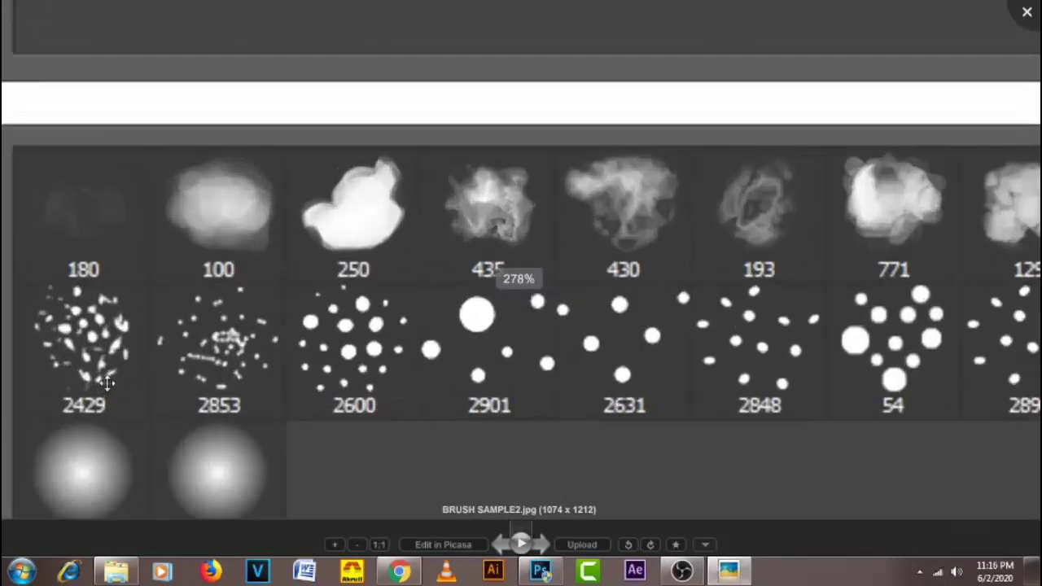
scroll(104, 384, up, 6)
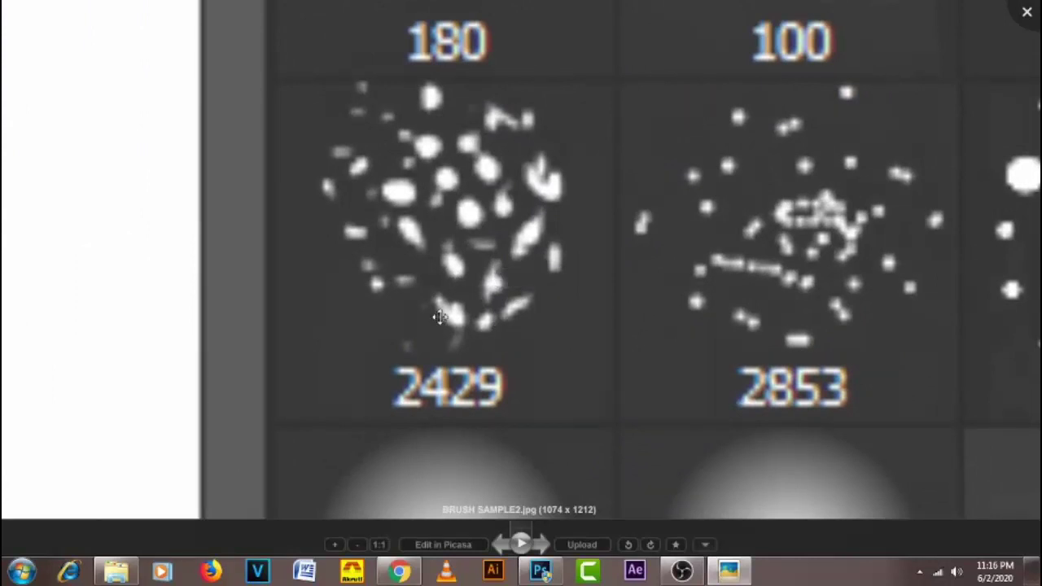
key(Escape)
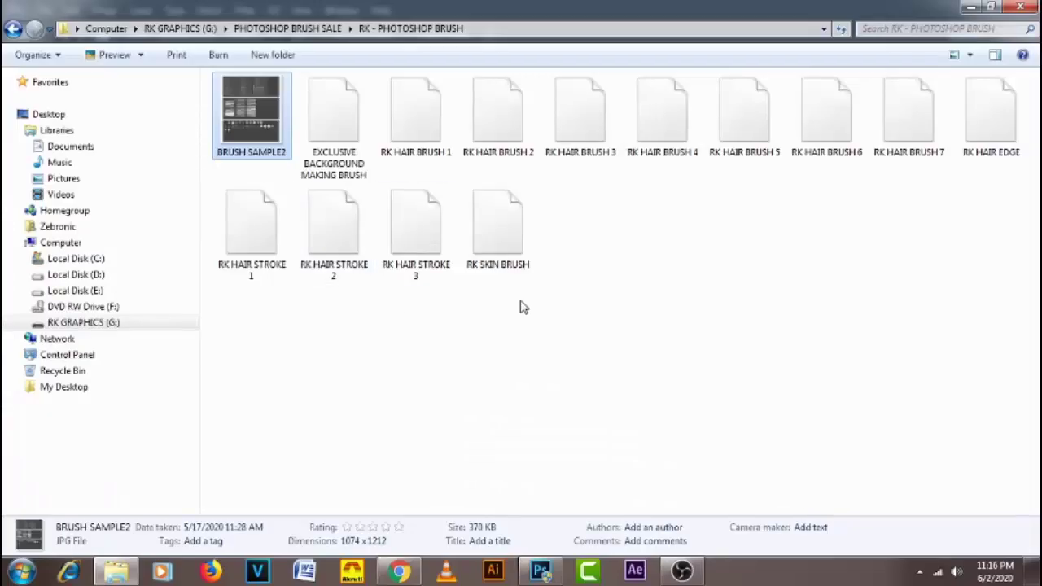
click(529, 576)
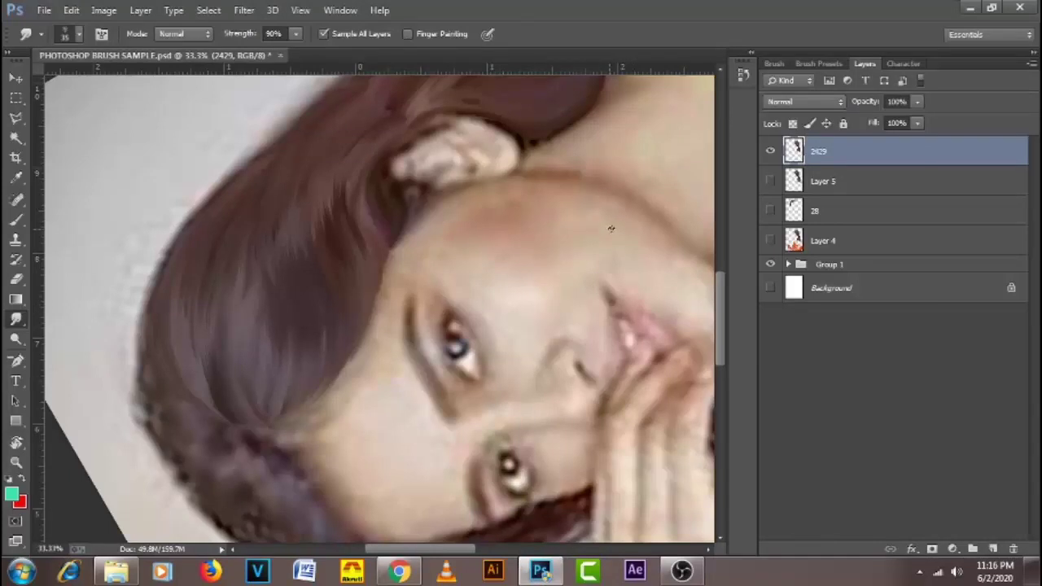
- Add a new layer above 2429 and name it "2429 stroking"
drag(600, 226, 574, 220)
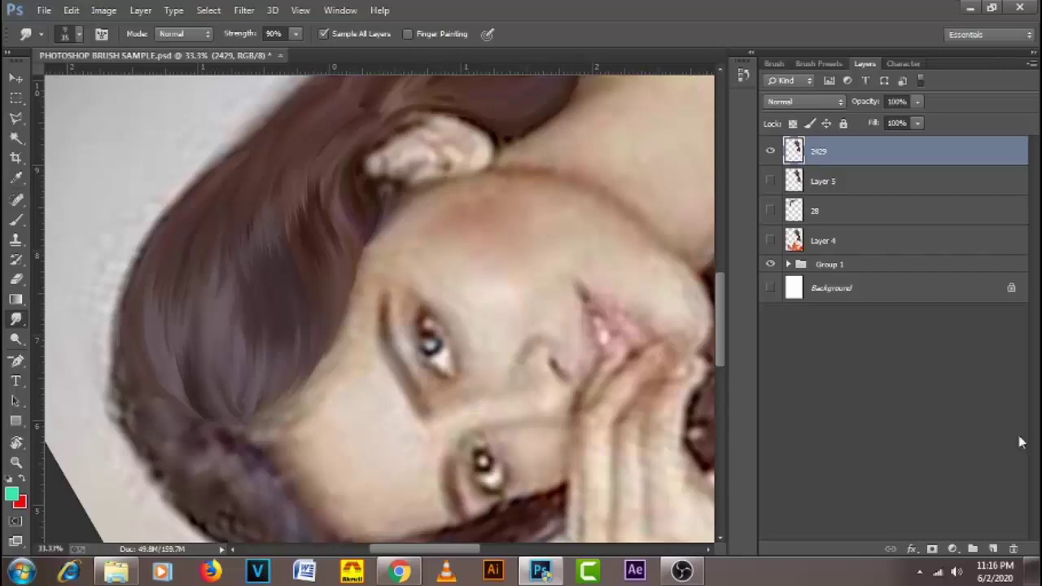
click(992, 549)
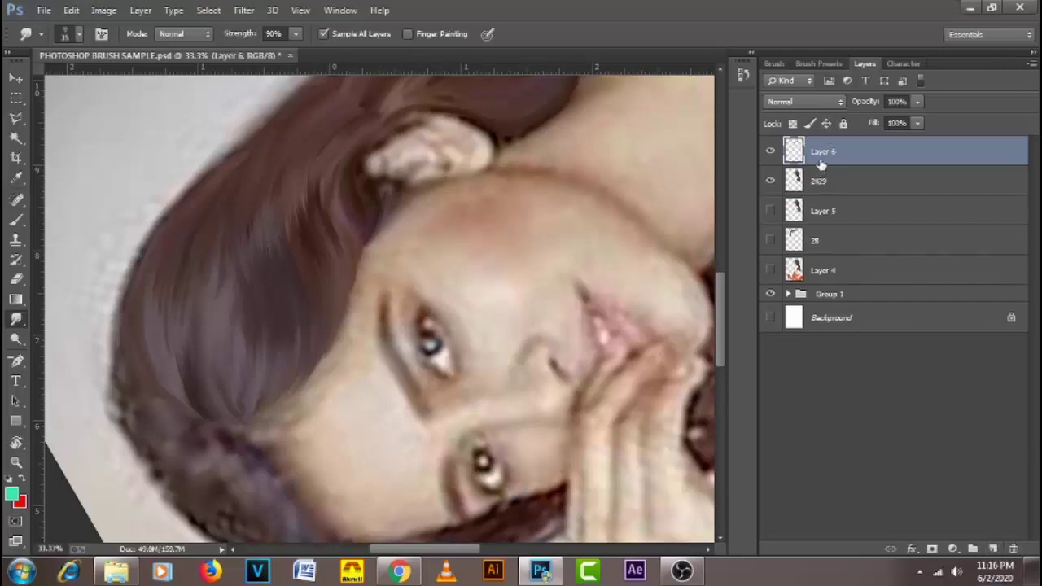
double_click(823, 154)
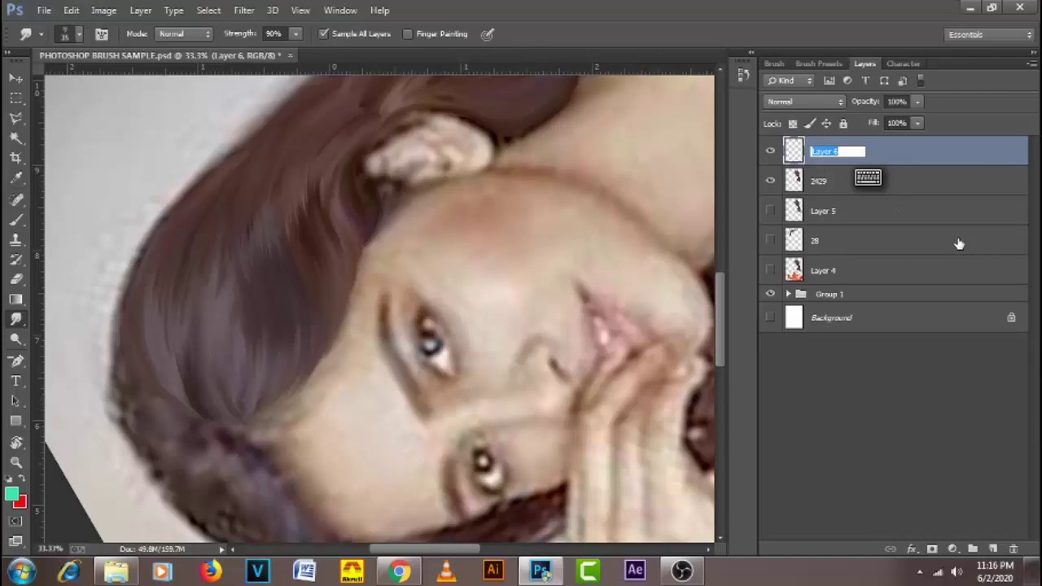
text(2429)
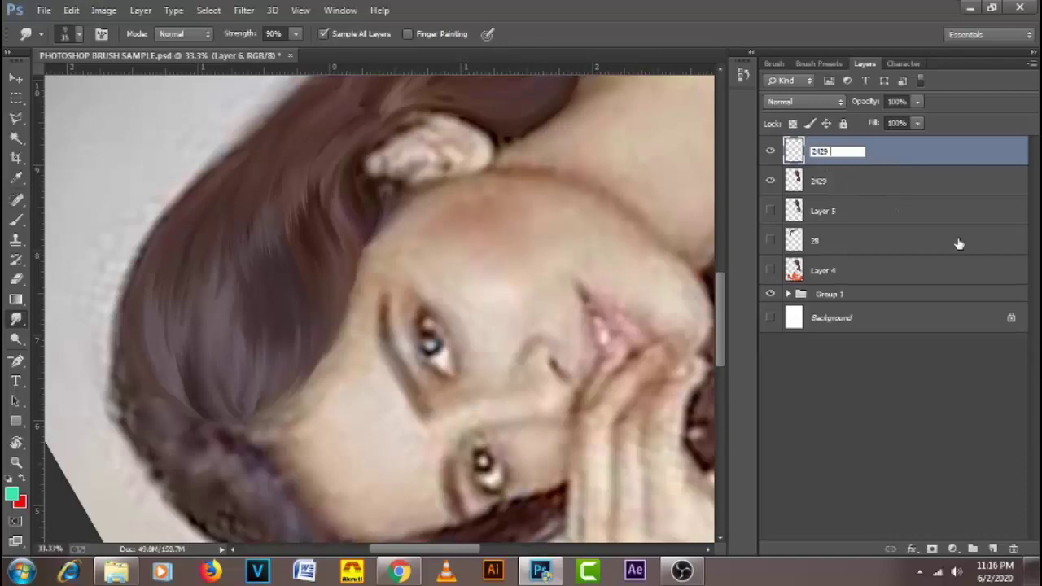
text( stroking)
key(Return)
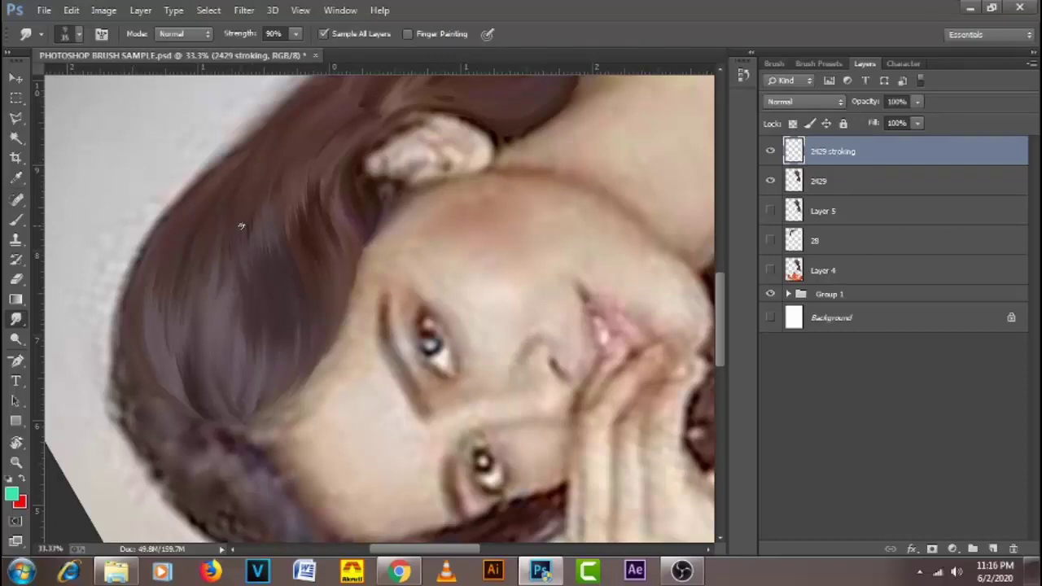
- Activate the Brush tool and check its available tips against the RK HAIR STROKE 1, 2 and 3 files in the brush folder
click(16, 222)
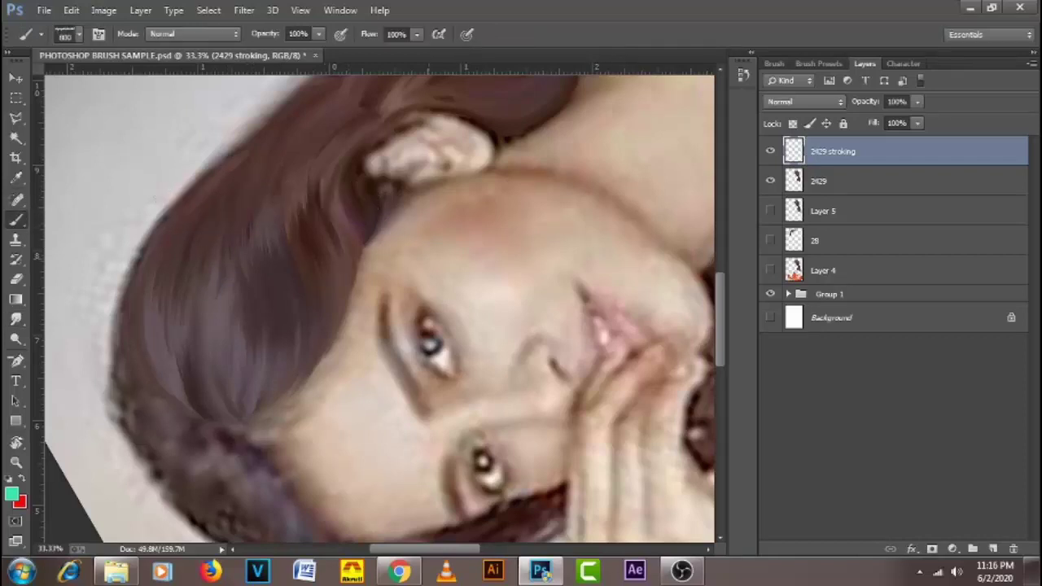
right_click(365, 229)
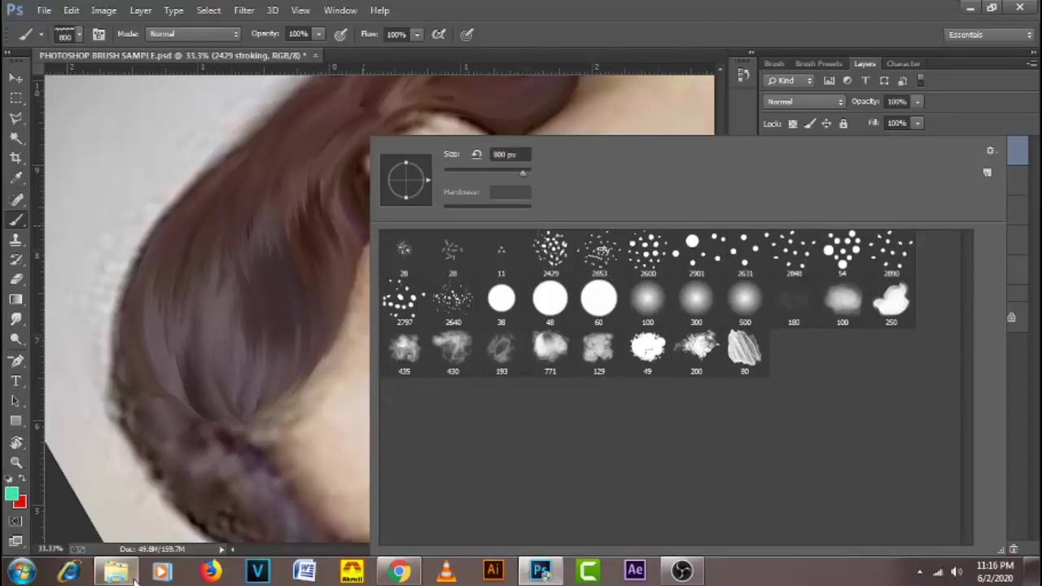
click(127, 574)
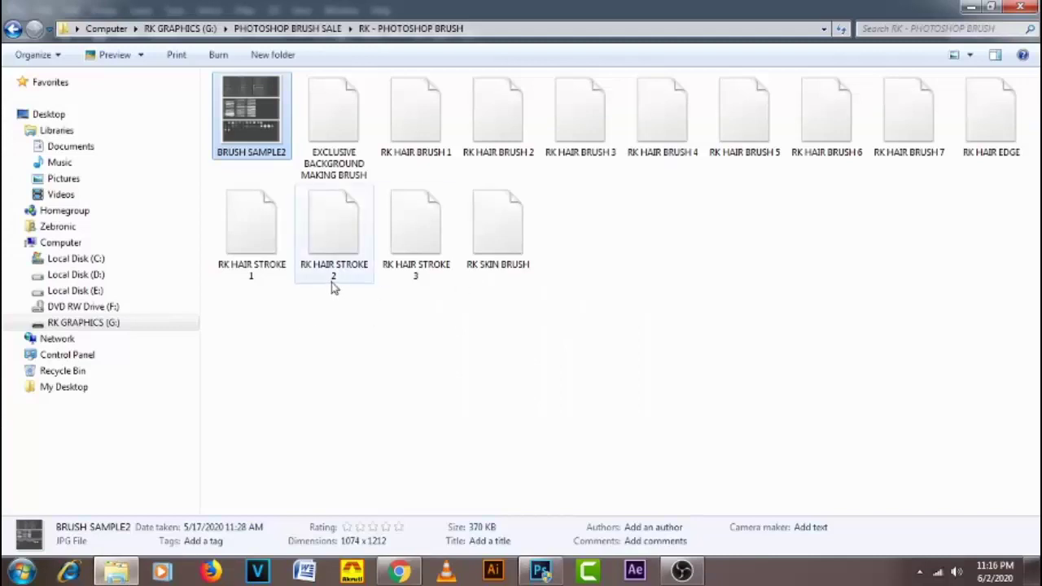
click(244, 274)
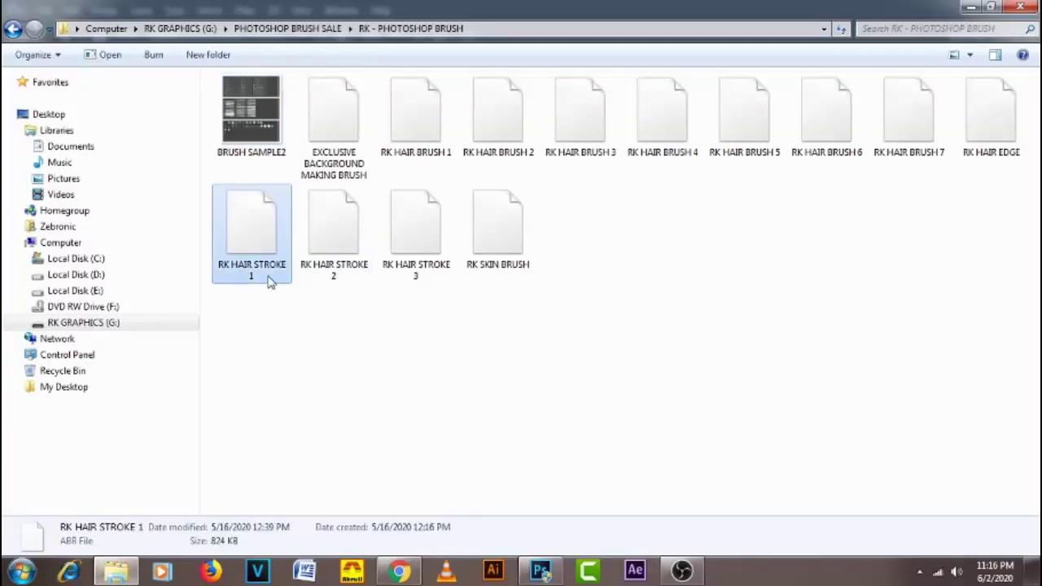
click(363, 266)
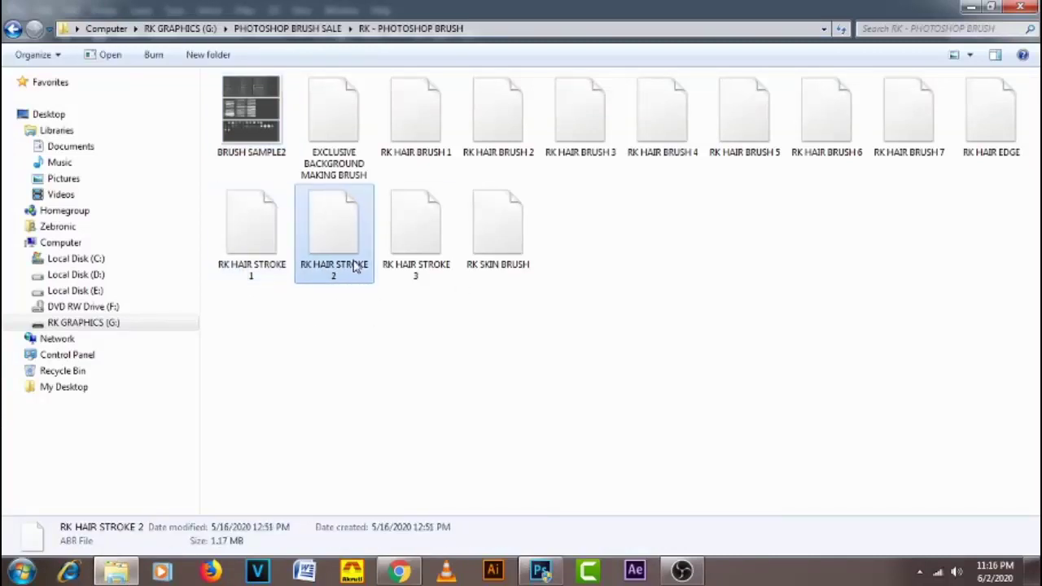
click(423, 251)
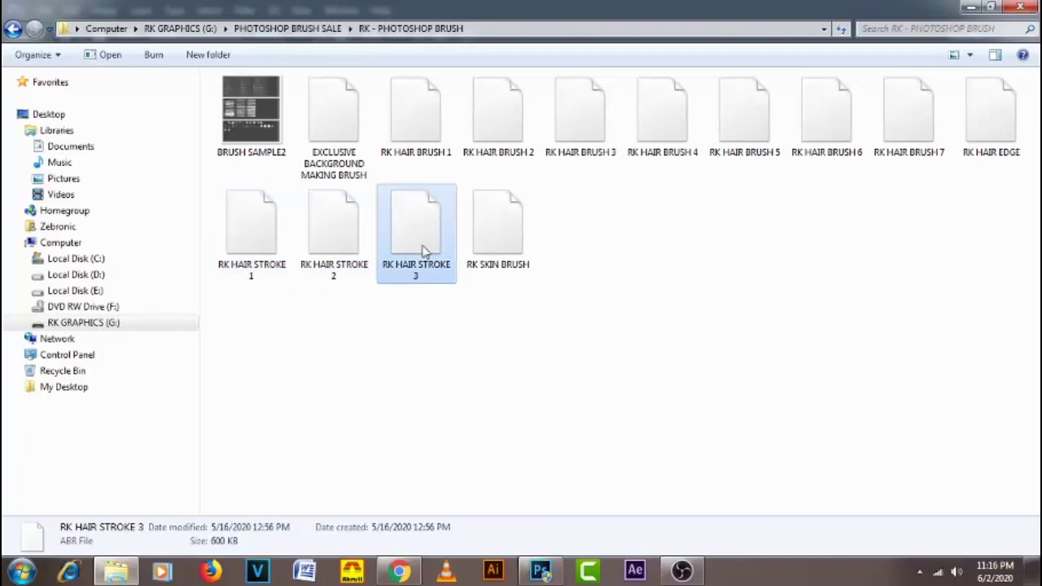
click(540, 571)
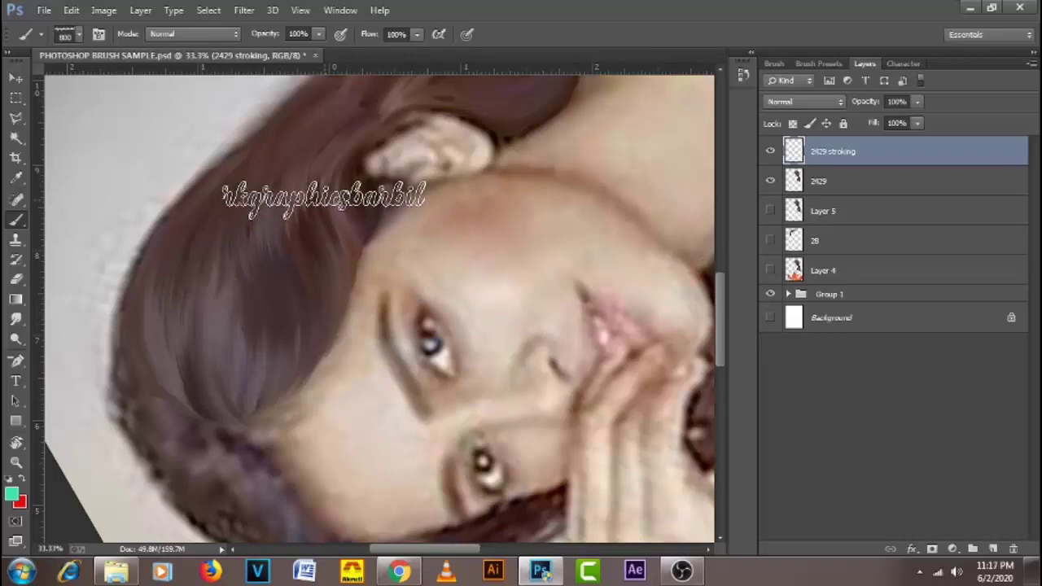
- Replace the current brush presets with the RK HAIR STROKE 1 brush file
right_click(324, 197)
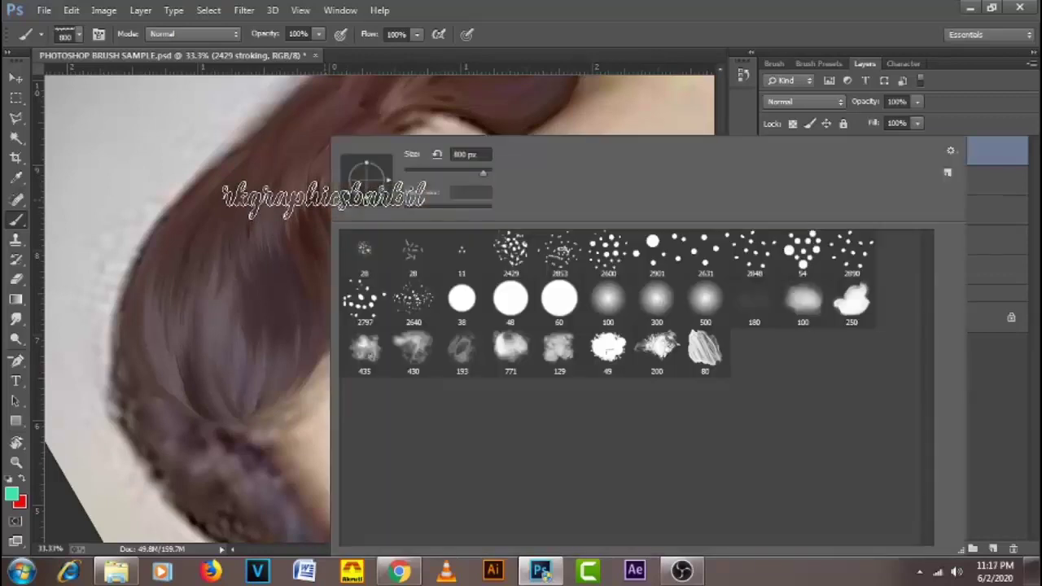
click(954, 154)
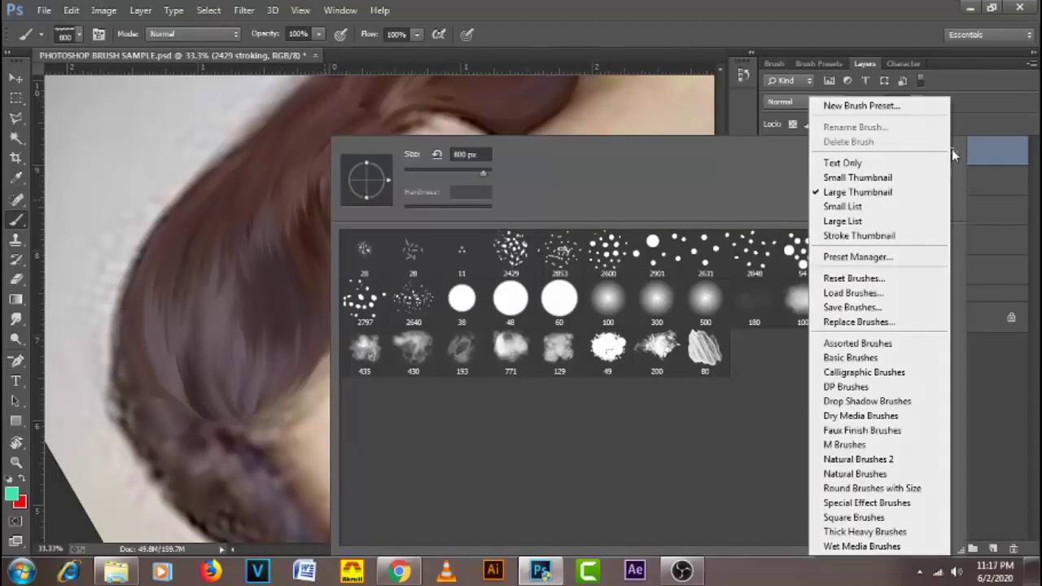
click(859, 322)
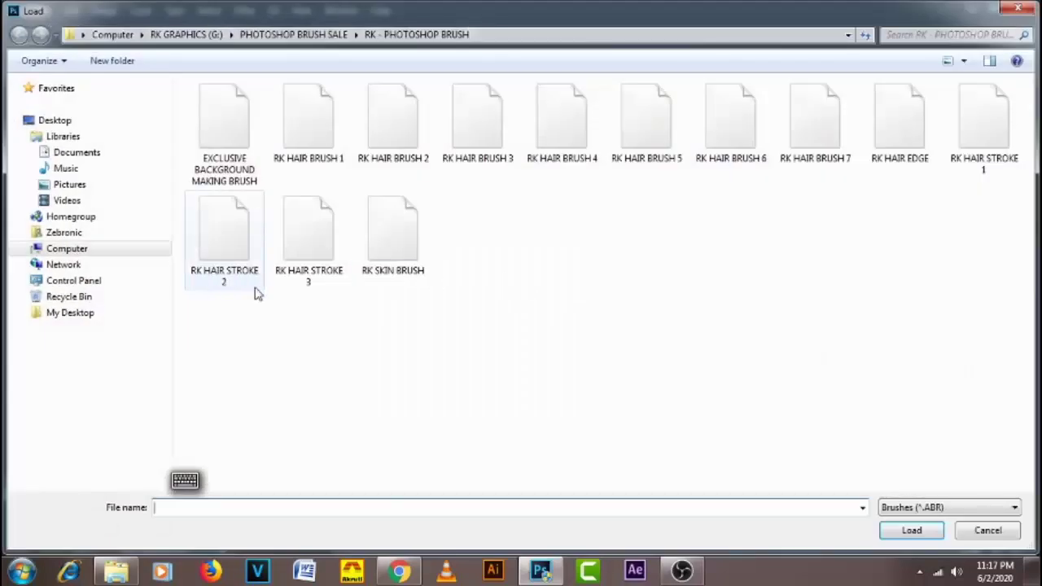
click(983, 141)
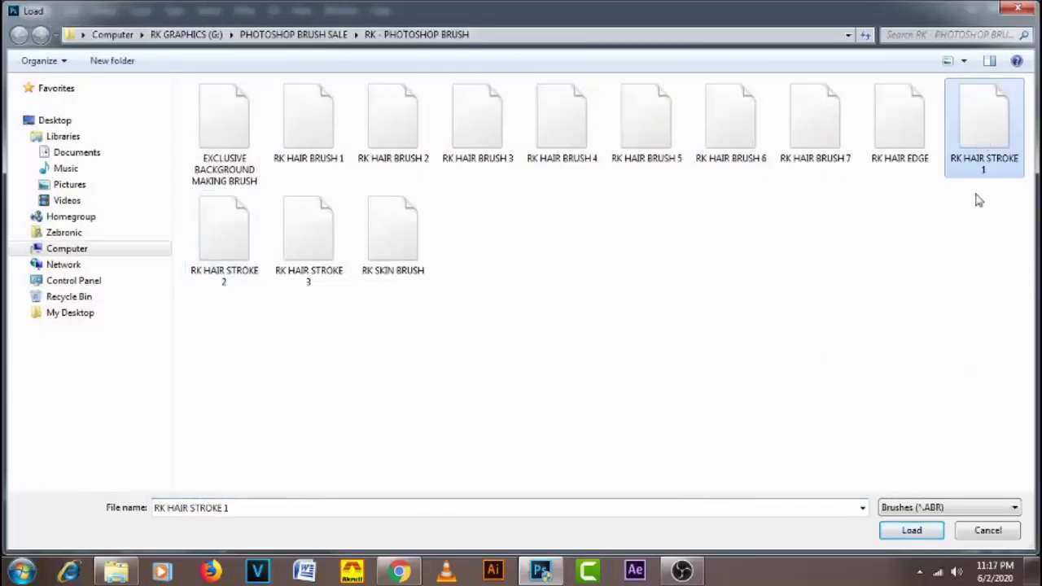
click(907, 531)
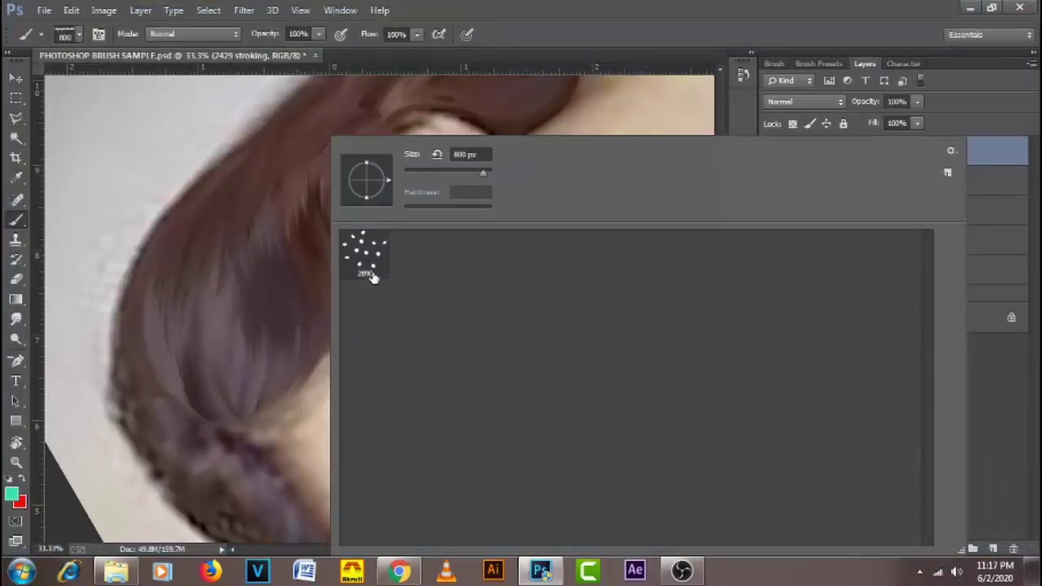
- Load the RK HAIR STROKE 2 and RK HAIR STROKE 3 brush files in addition to the current presets
click(951, 152)
click(893, 294)
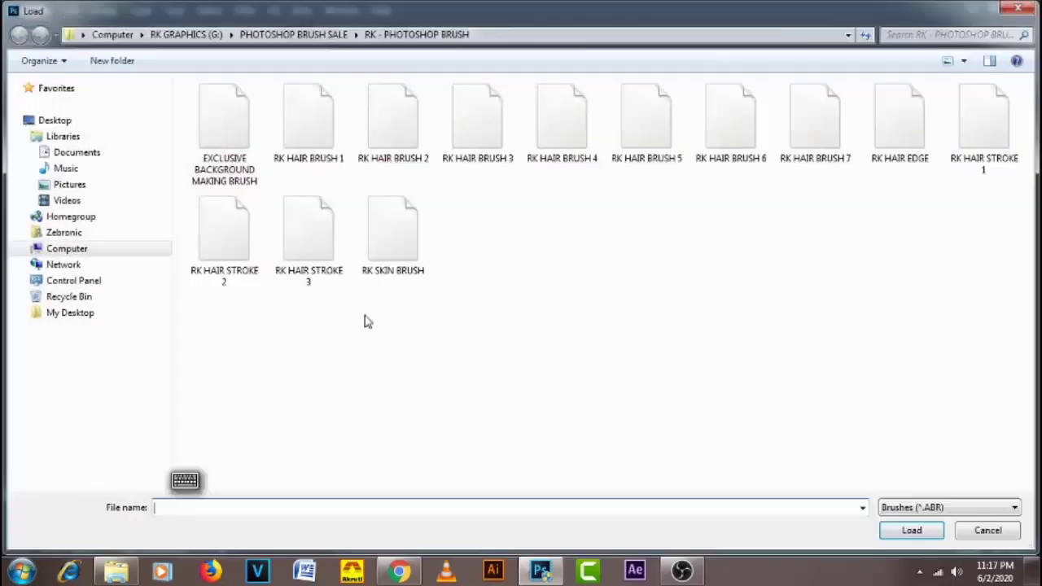
click(229, 285)
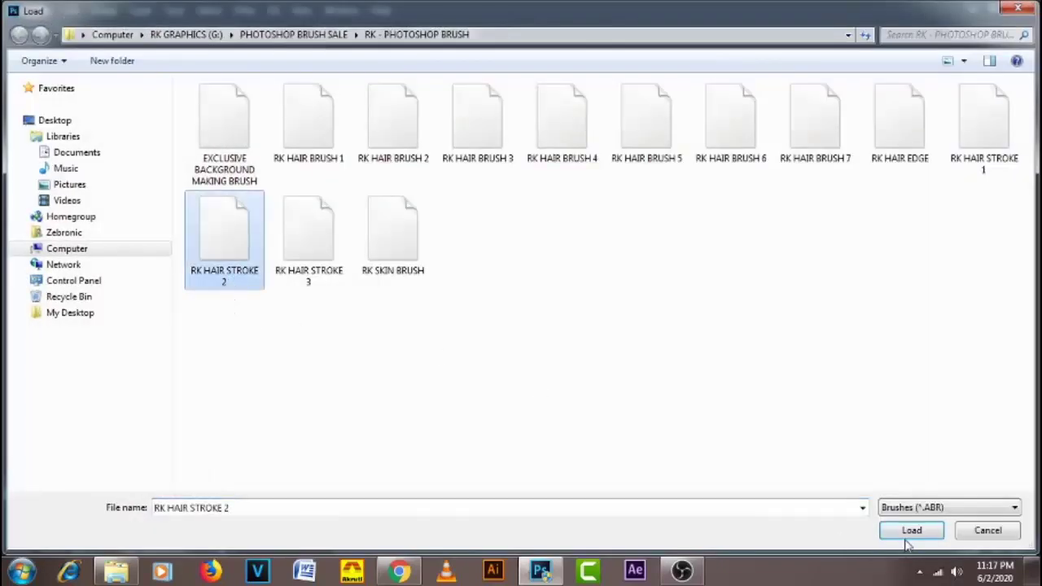
click(907, 534)
click(951, 151)
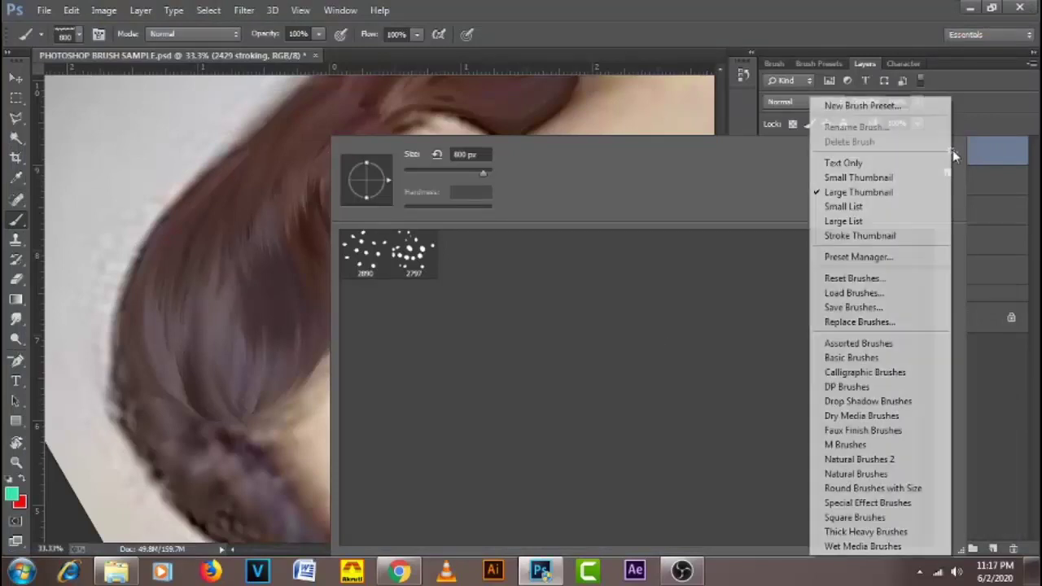
click(854, 293)
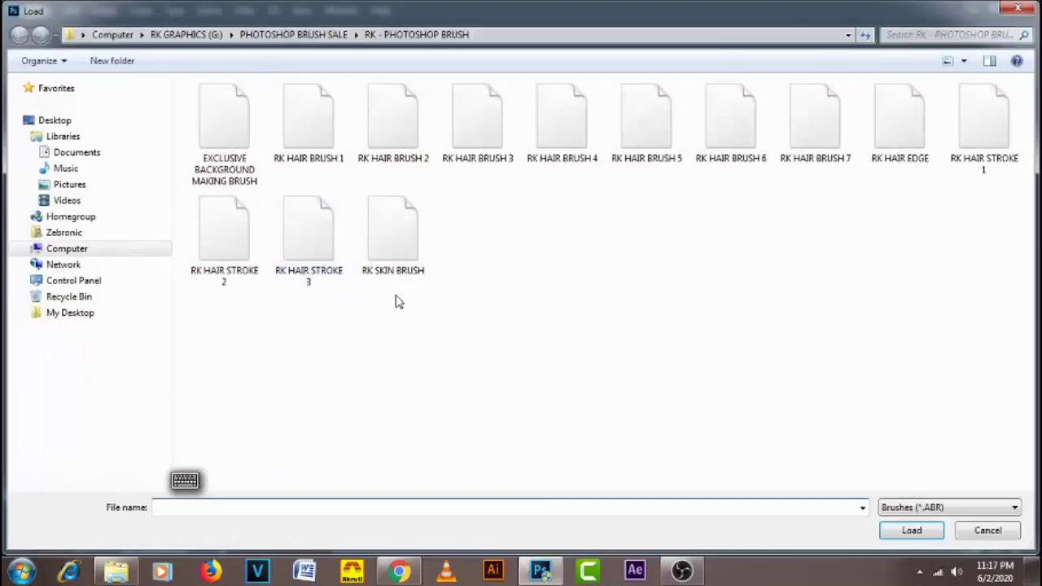
click(320, 244)
click(911, 530)
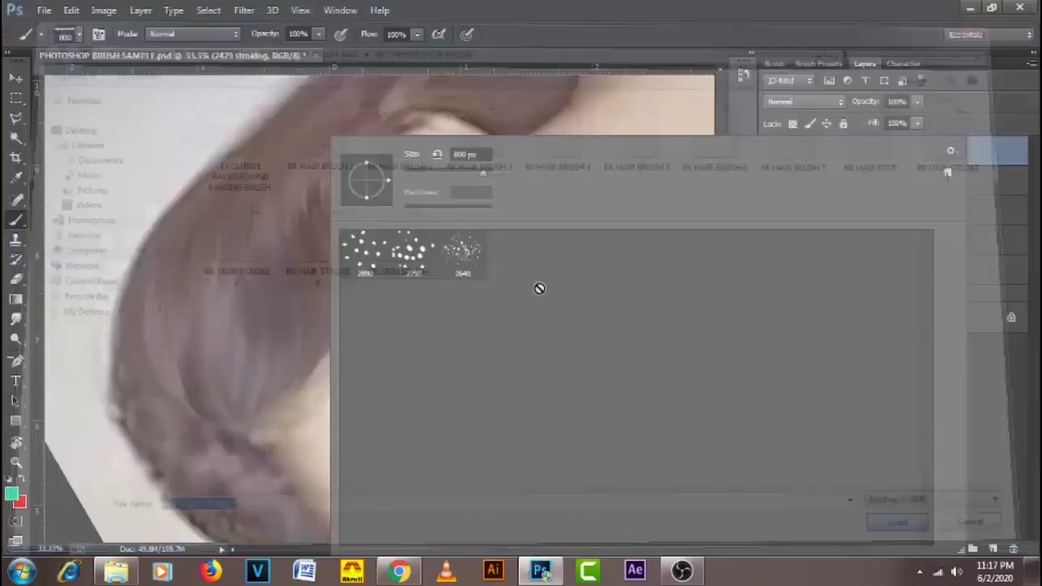
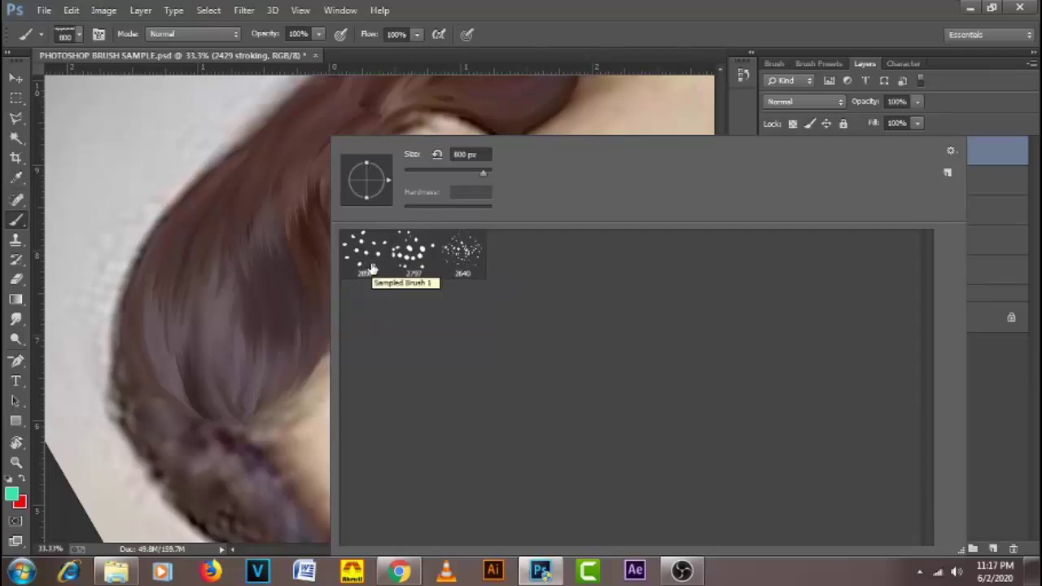
- Choose the 2890 px sampled brush tip and set its spacing to 1%
click(370, 268)
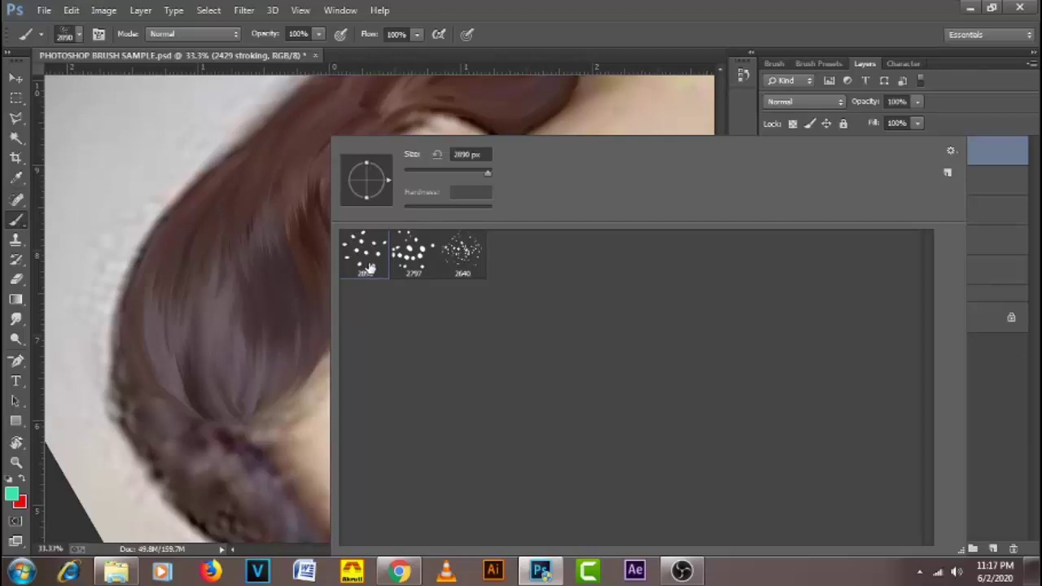
click(551, 30)
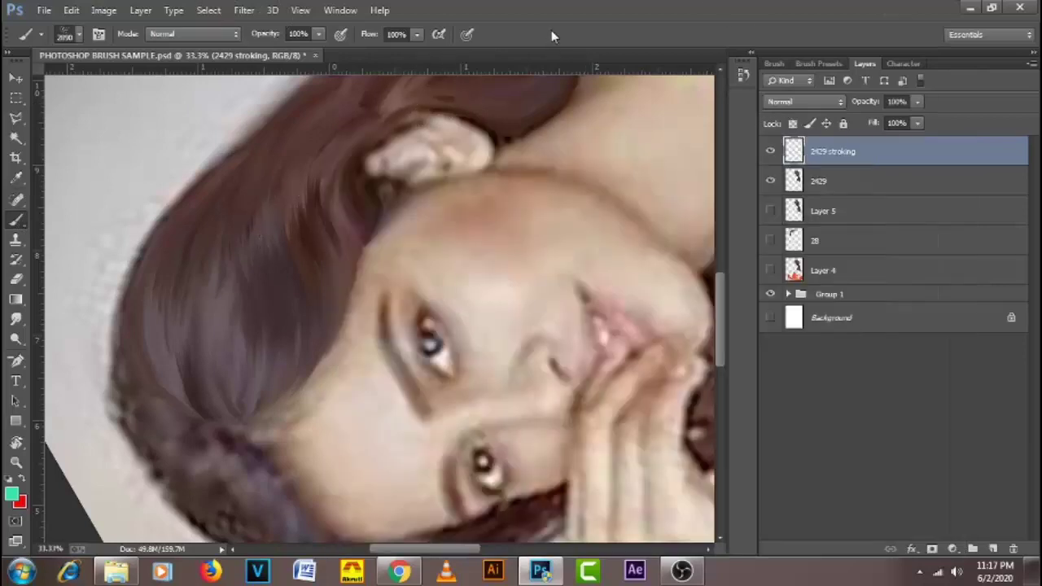
click(776, 64)
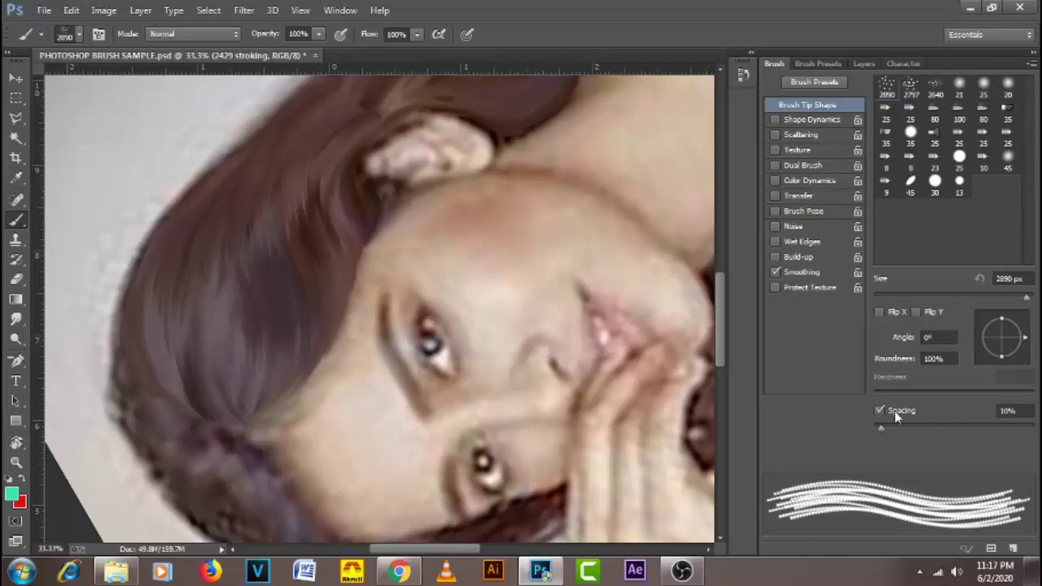
drag(881, 429, 875, 429)
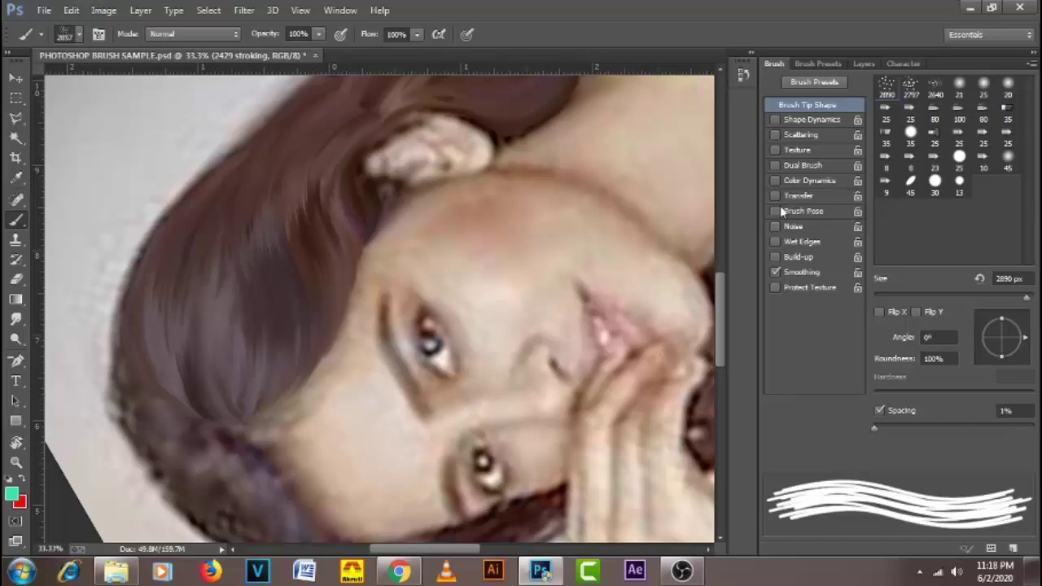
- Enable Transfer for the brush and control both opacity jitter and flow jitter by Pen Pressure
click(819, 195)
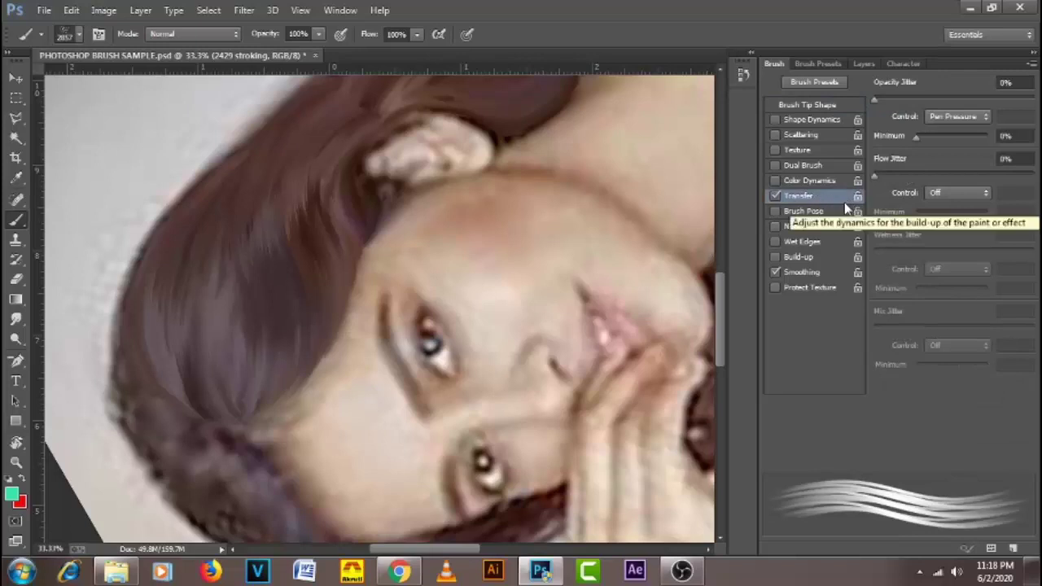
click(974, 122)
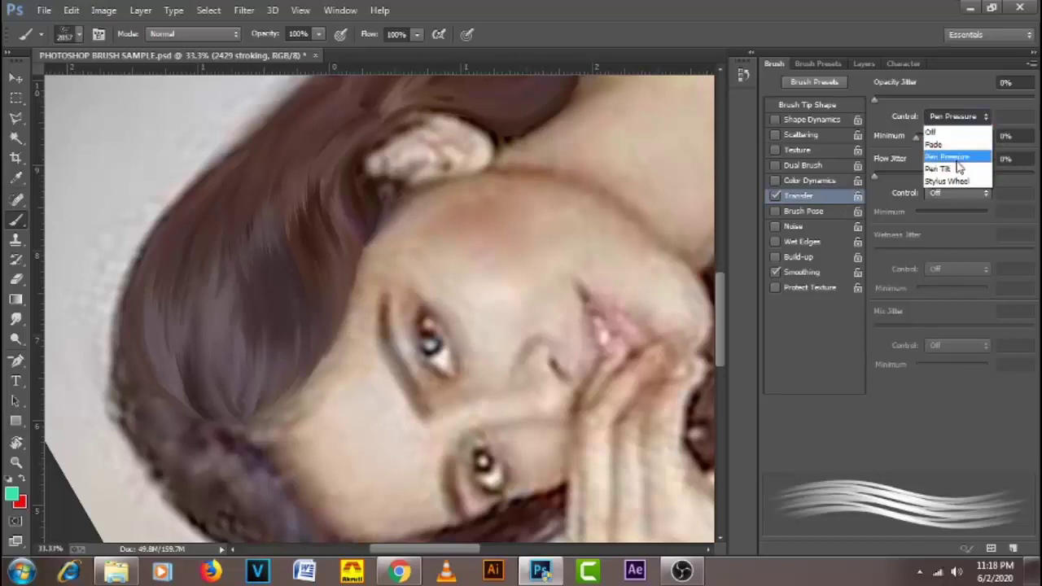
click(958, 158)
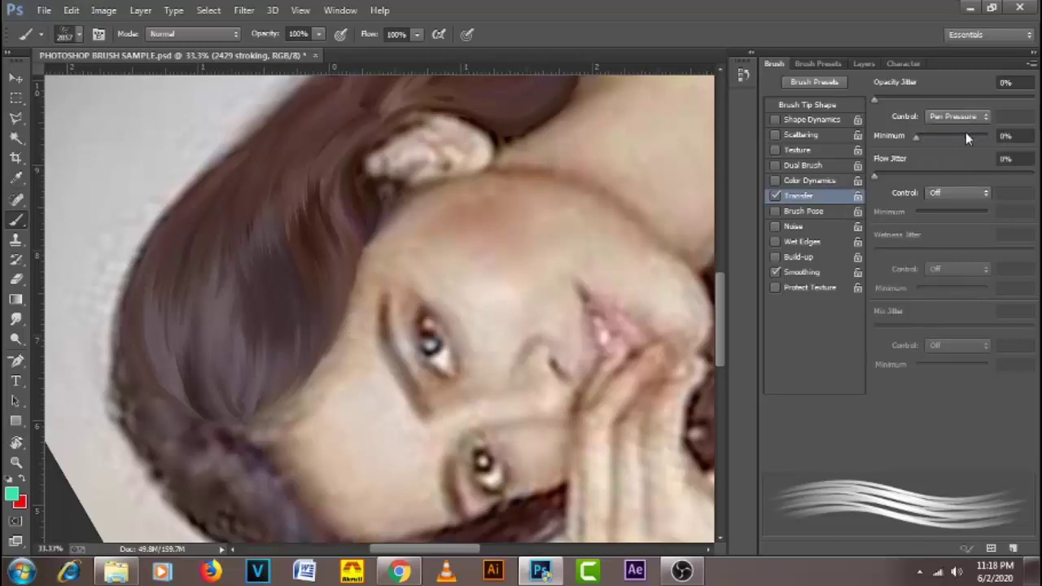
click(959, 193)
click(981, 233)
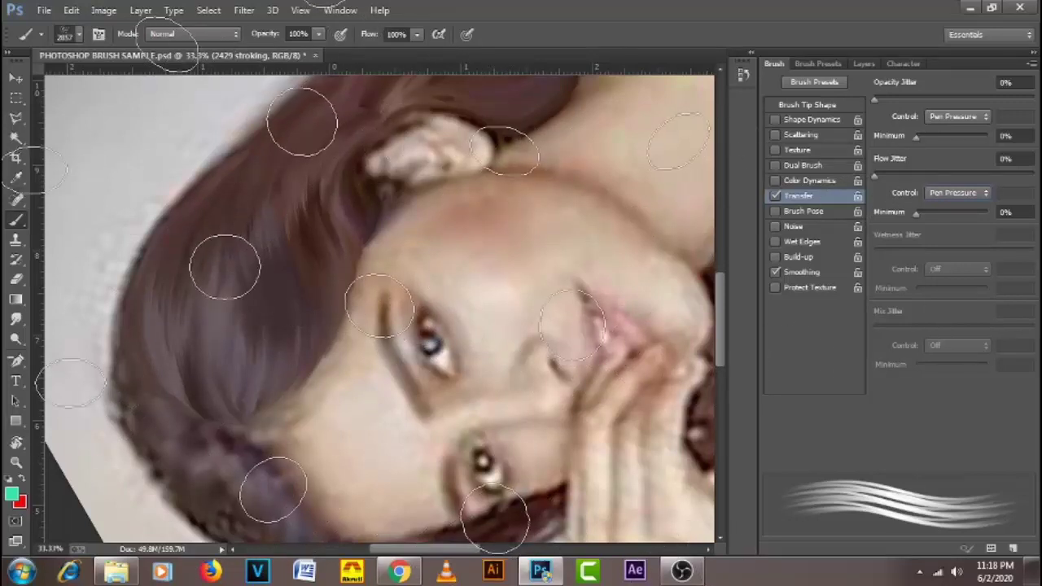
- Set the brush size to 45 px
right_click(361, 251)
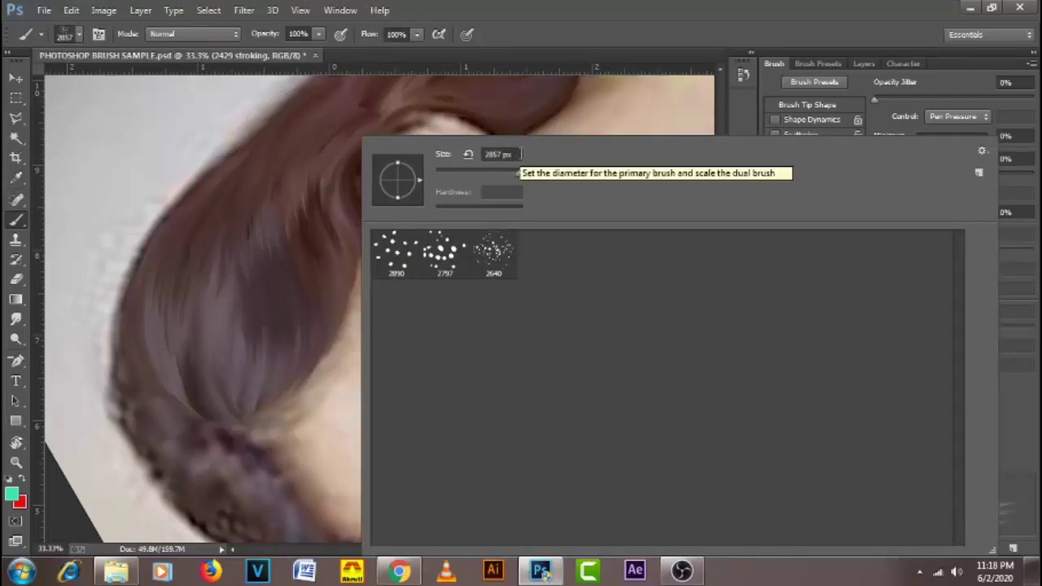
click(520, 154)
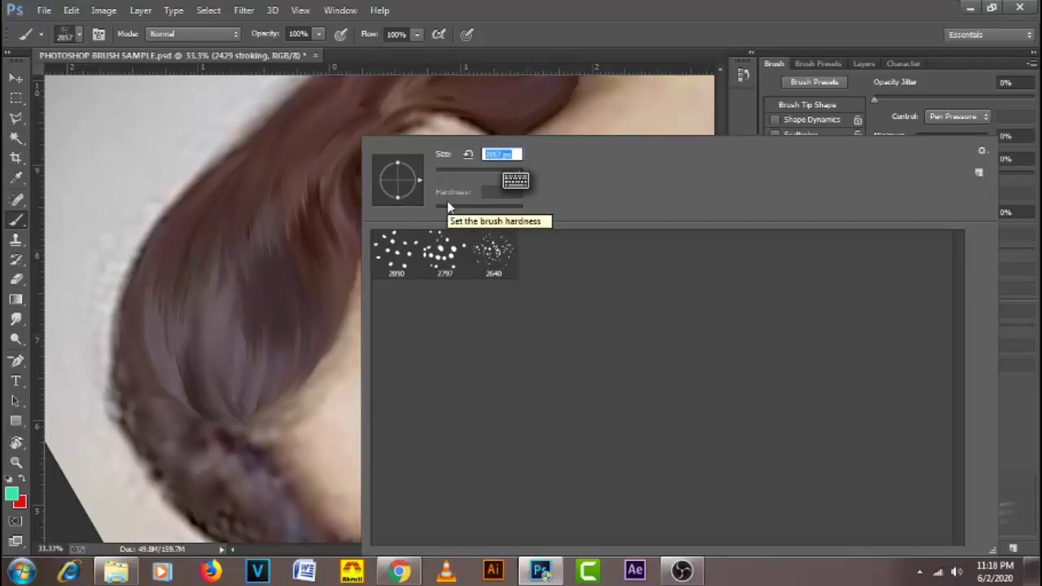
text(4)
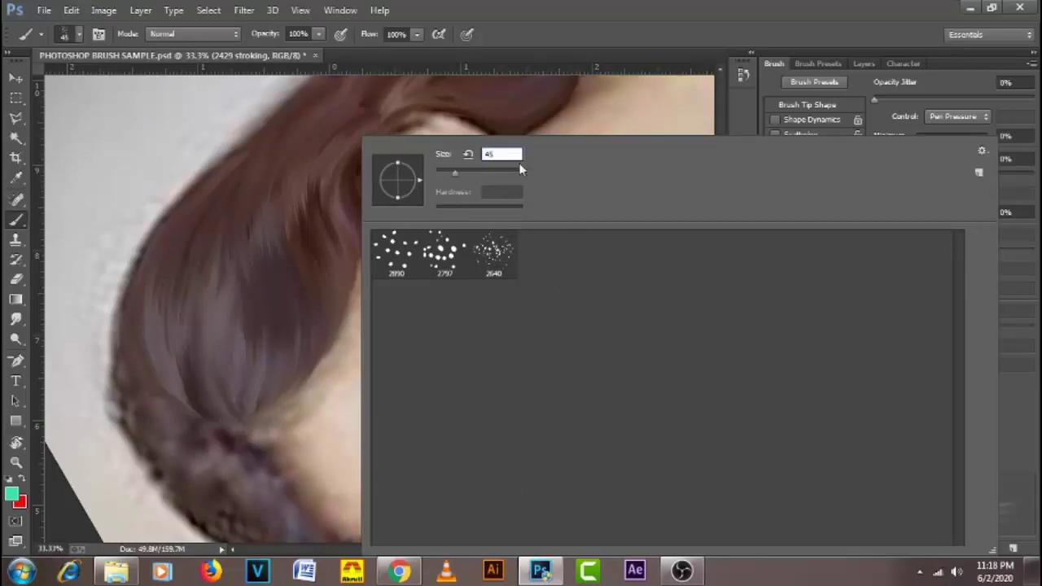
text(5)
key(Return)
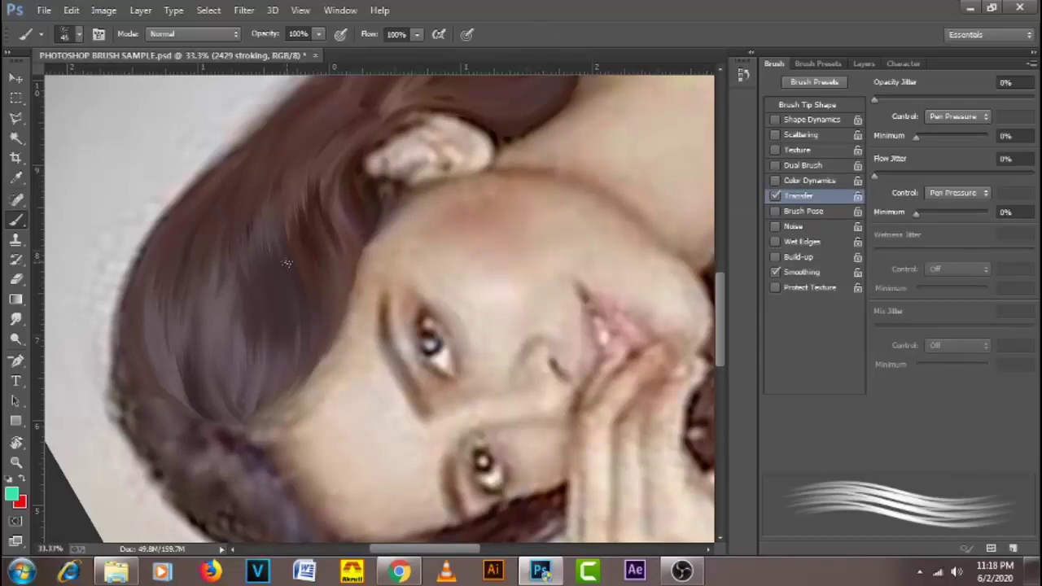
- Draw a curved Pen tool path along the outer hair strands, from the crown edge down to the hairline parting
click(17, 360)
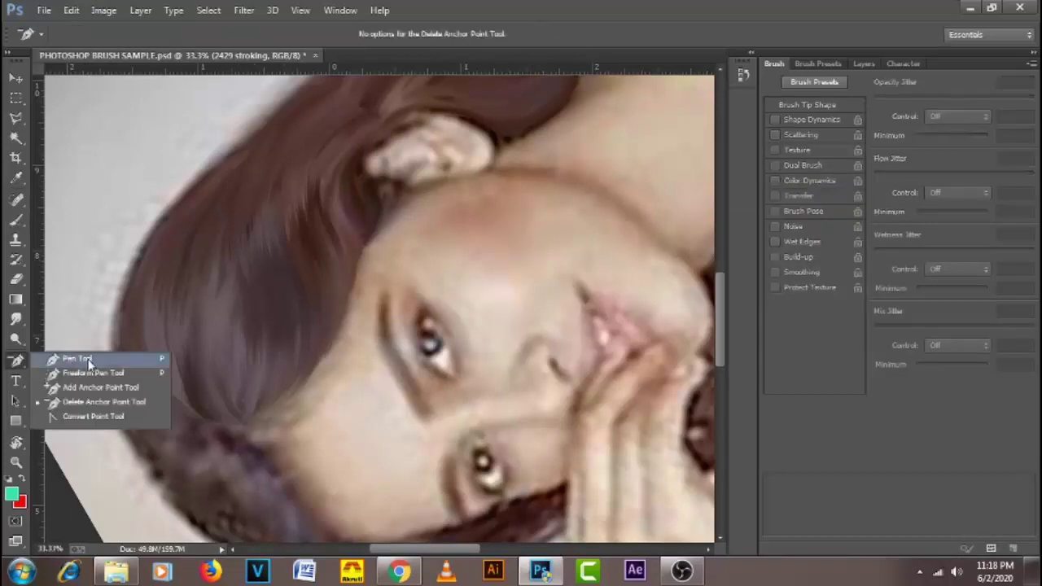
click(131, 359)
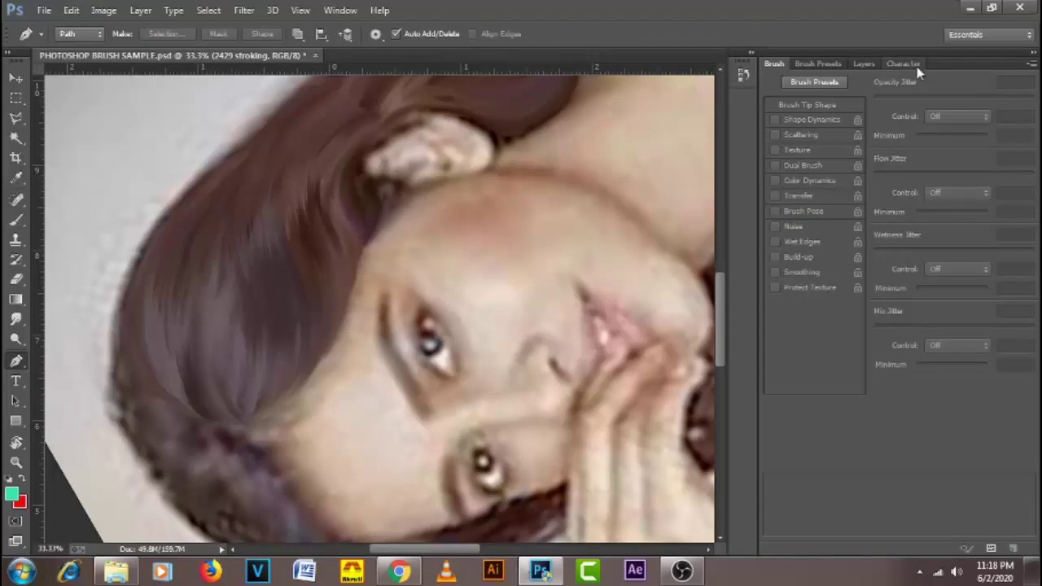
click(865, 62)
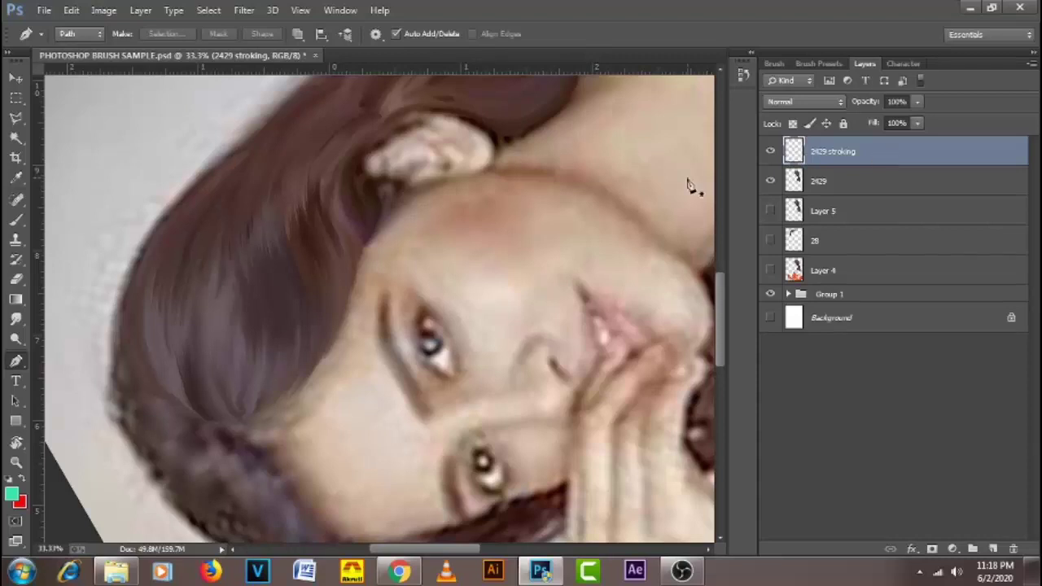
click(167, 222)
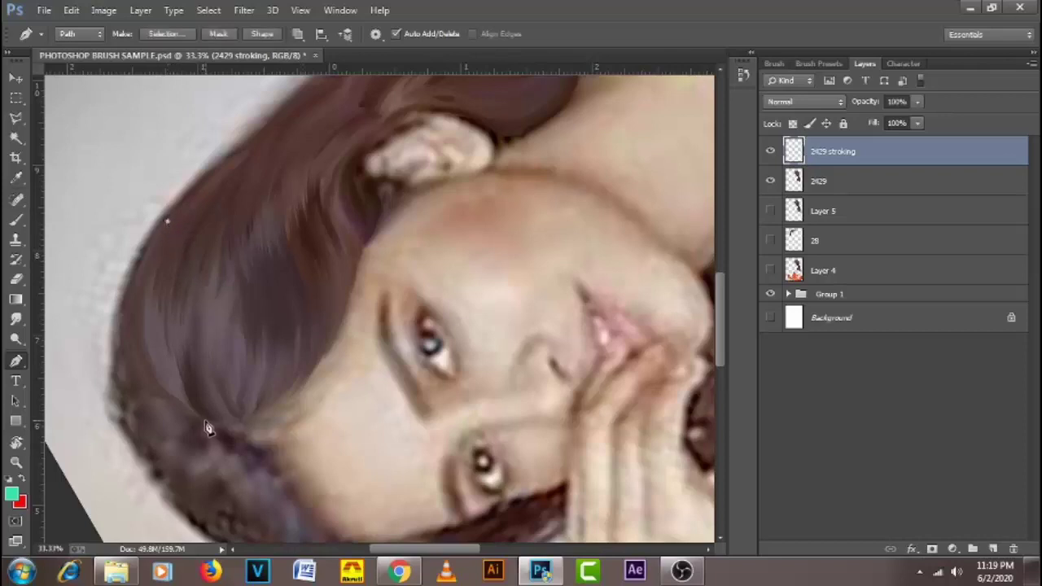
drag(205, 420, 318, 478)
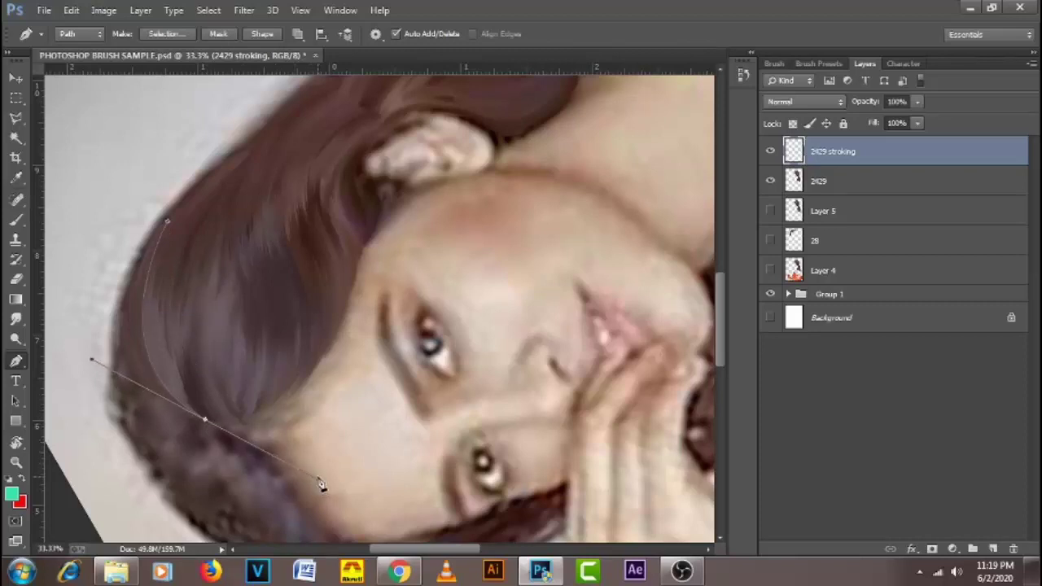
- Set the foreground colour to the light skin-brown tone cfb19b, starting from a colour sampled at the hair's edge
click(13, 495)
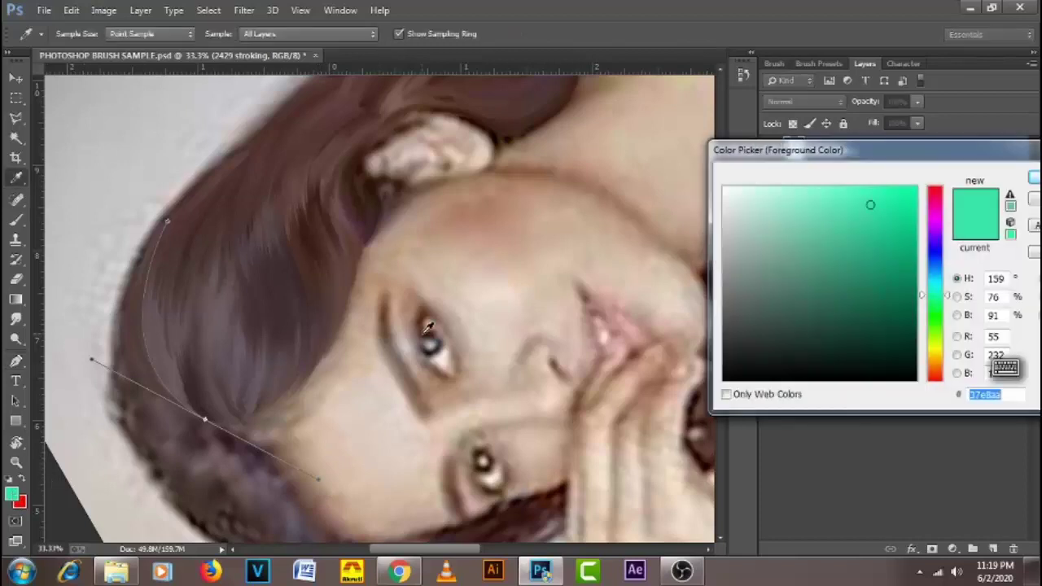
click(380, 252)
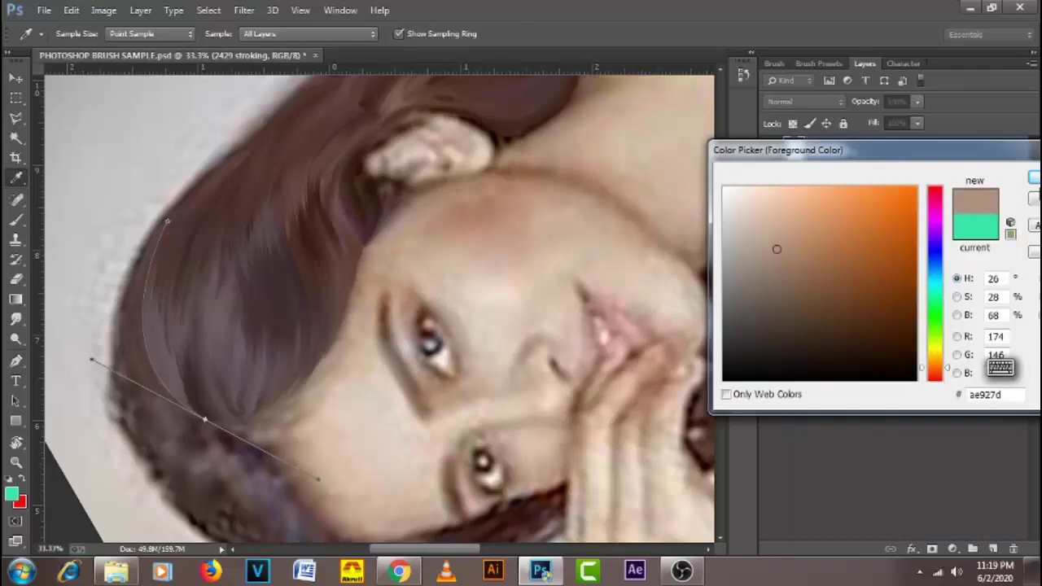
click(771, 223)
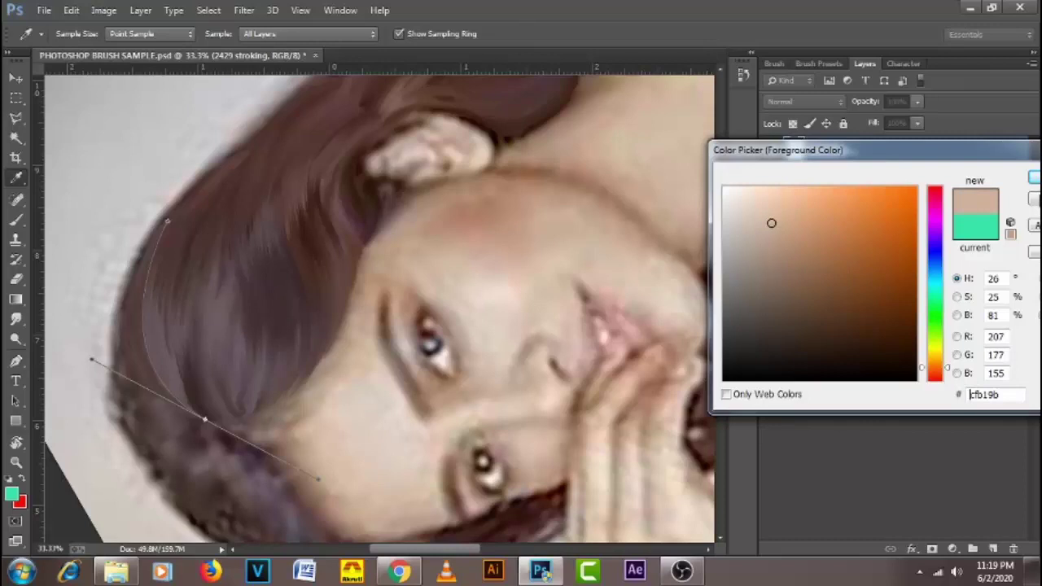
click(1033, 179)
- Stroke the hair path on the 2429 stroking layer using the Brush with Simulate Pressure on
key(p)
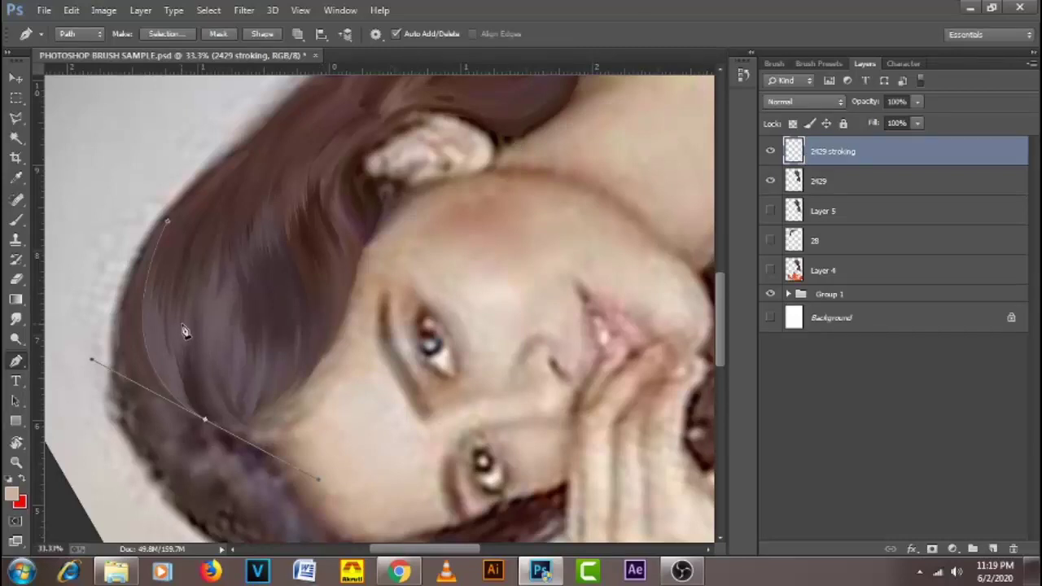
right_click(201, 286)
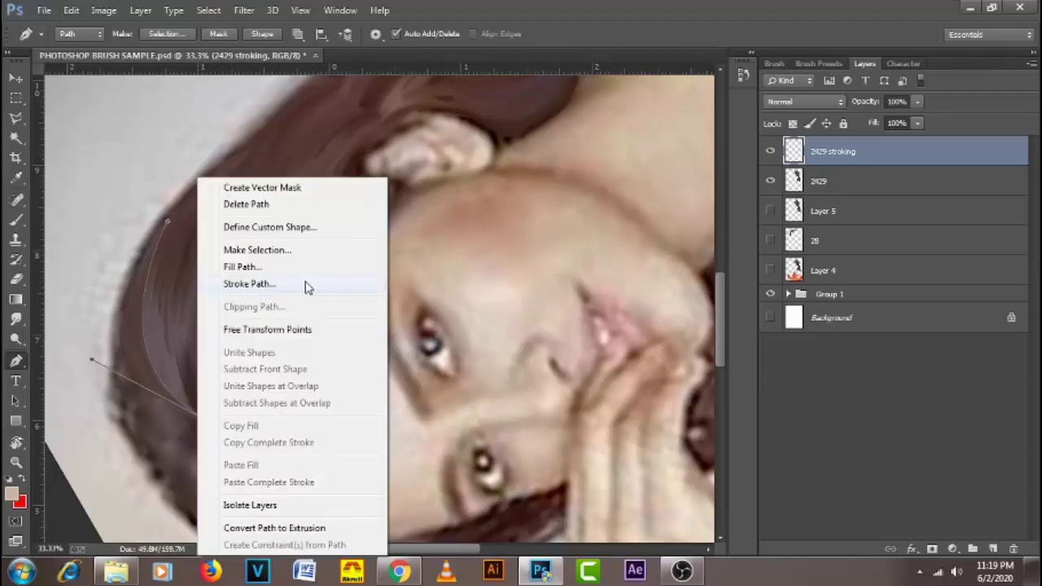
click(248, 284)
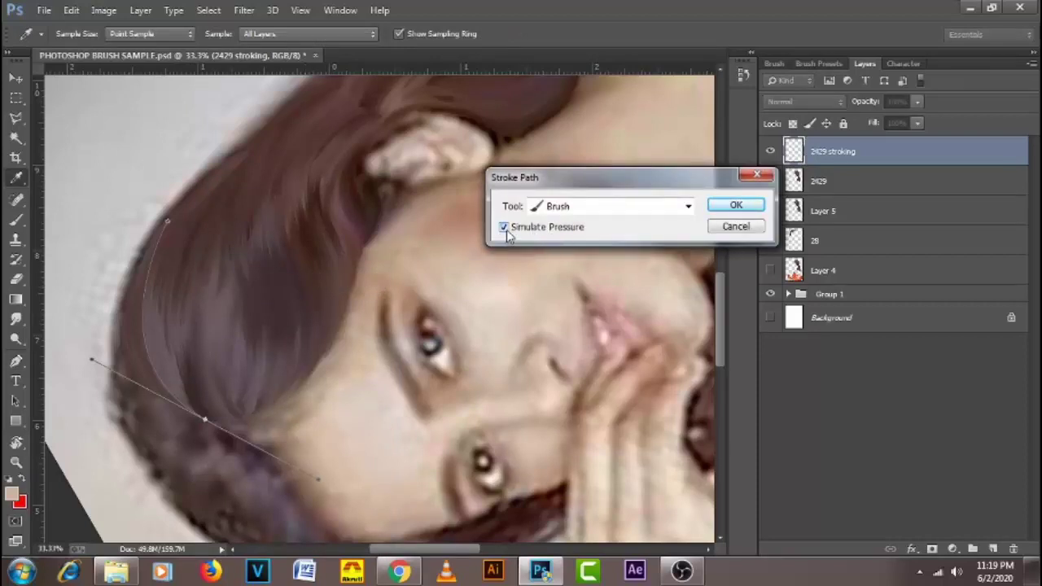
click(722, 208)
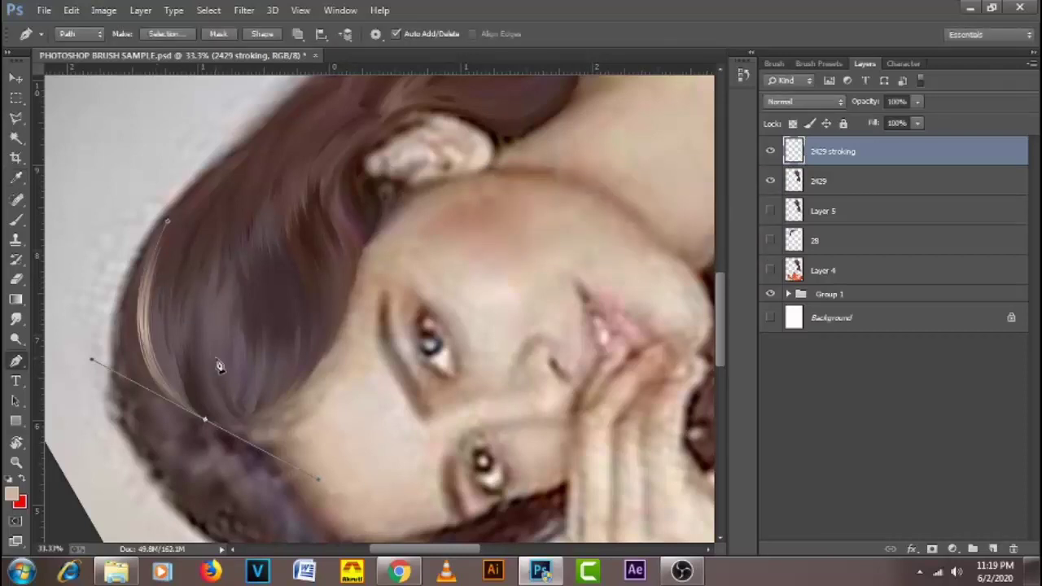
- Delete the stroked path and inspect the painted strand along the outer hair edge up close
right_click(224, 303)
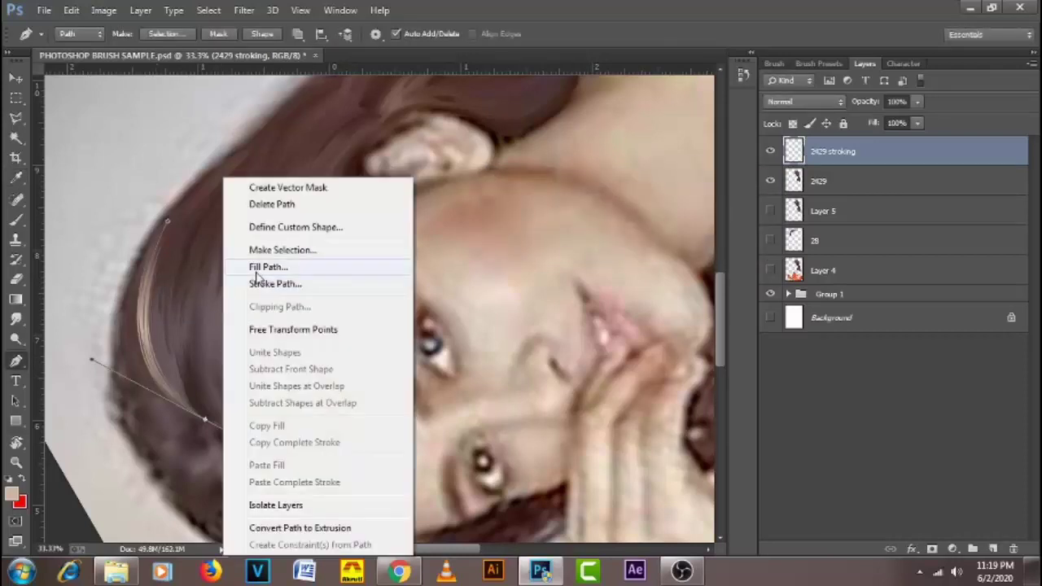
click(260, 210)
ctrl+click(160, 331)
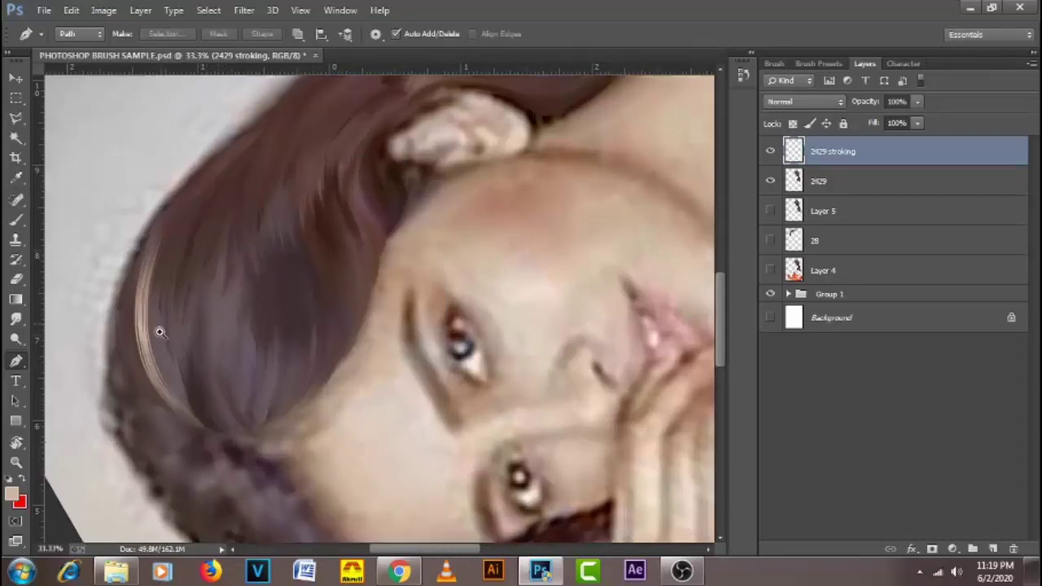
ctrl+click(160, 332)
drag(358, 270, 332, 286)
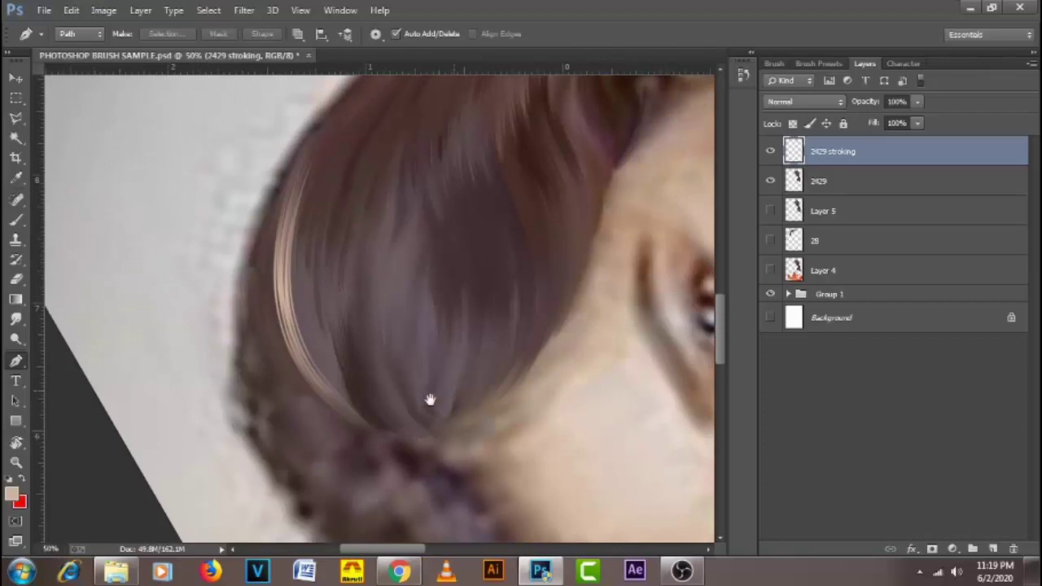
drag(430, 400, 407, 410)
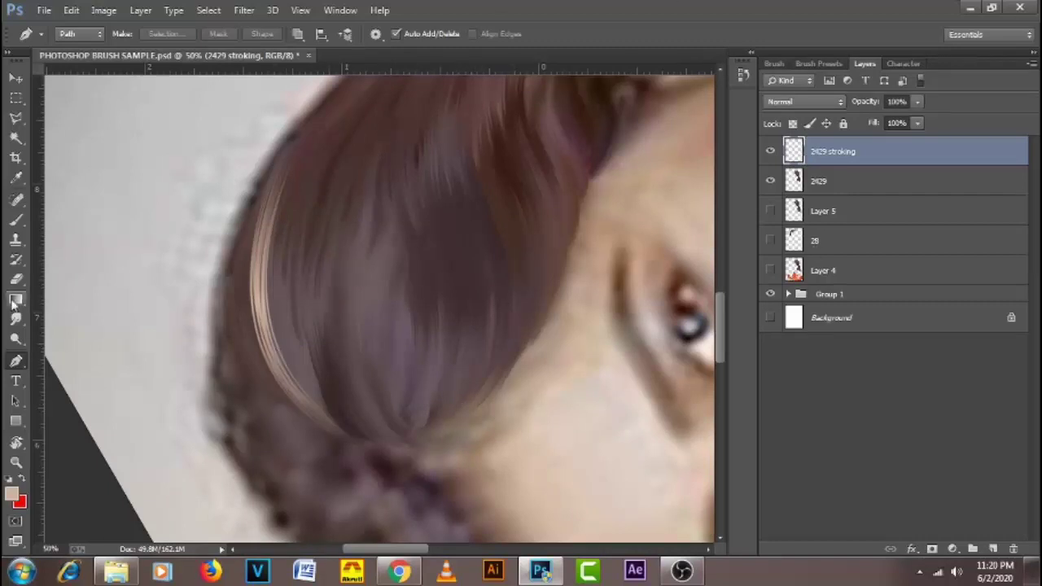
- Configure the 2797 hair brush with 1% spacing and Transfer enabled
click(16, 220)
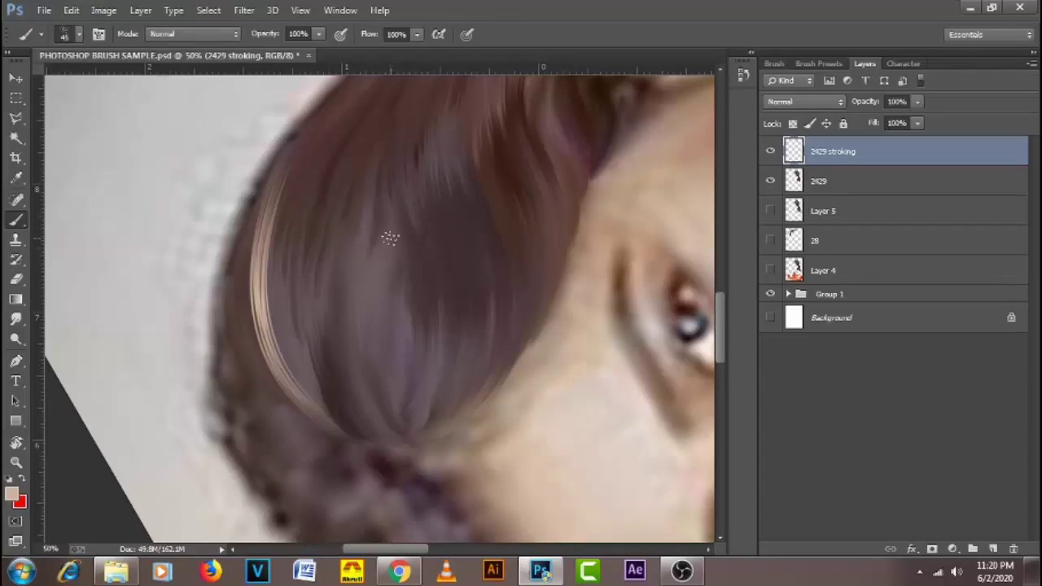
right_click(391, 237)
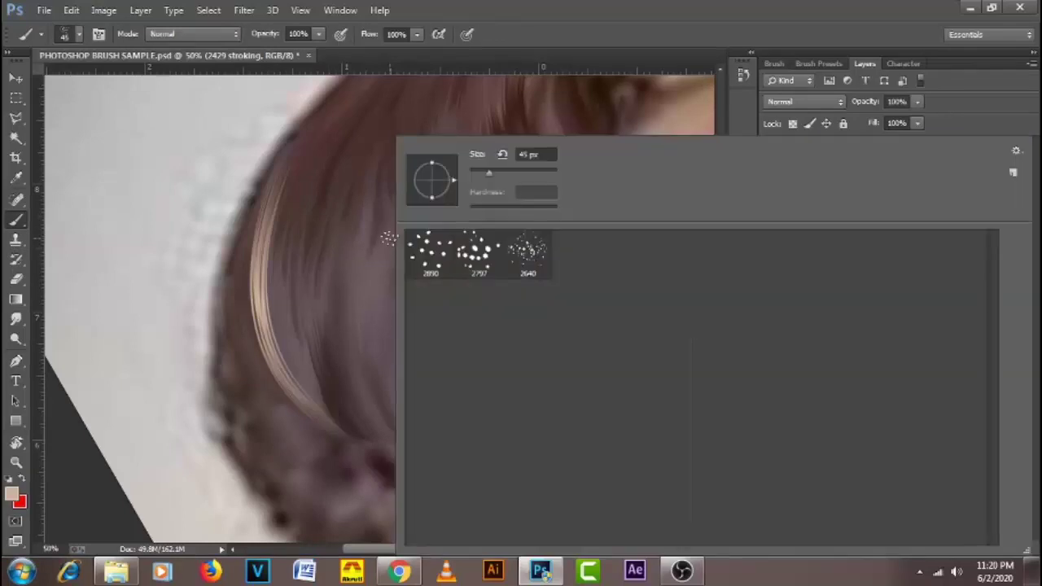
click(477, 259)
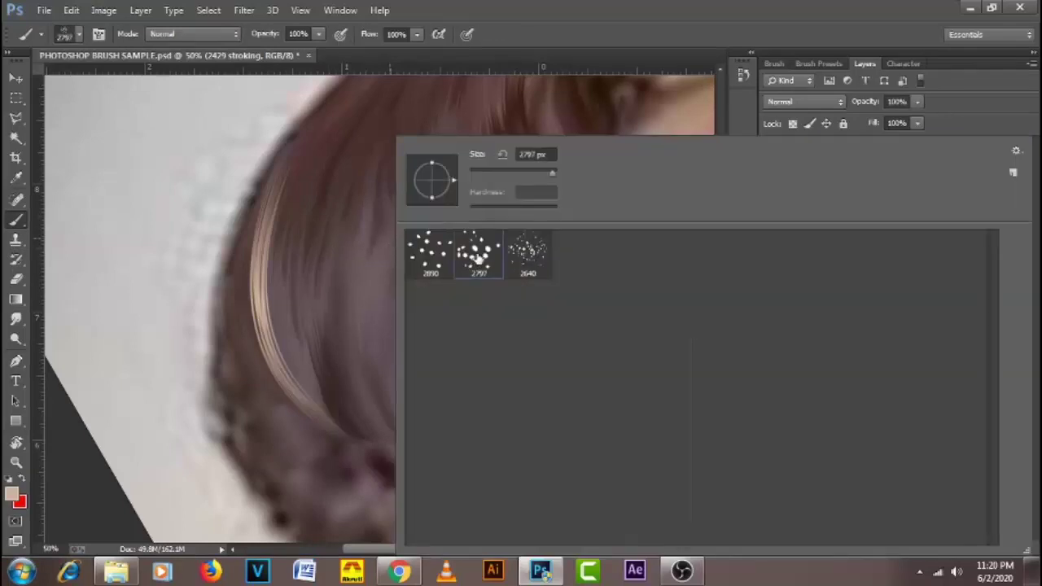
click(751, 34)
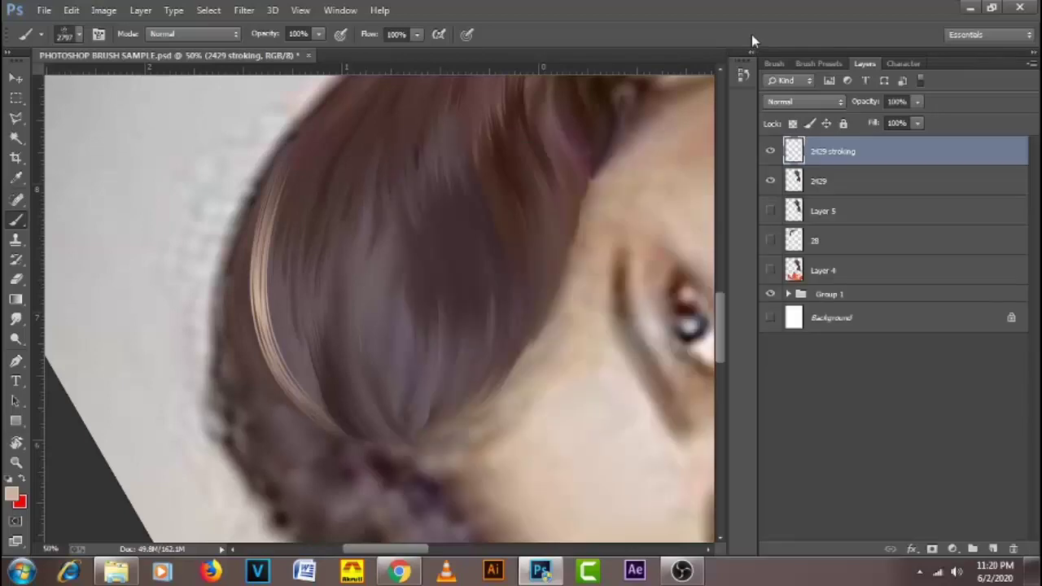
click(775, 64)
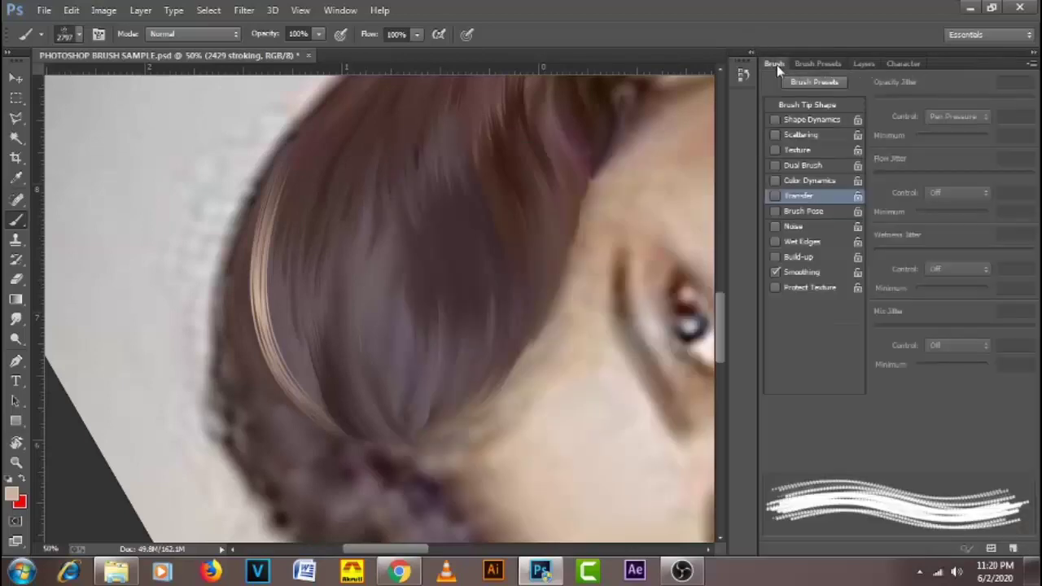
click(844, 106)
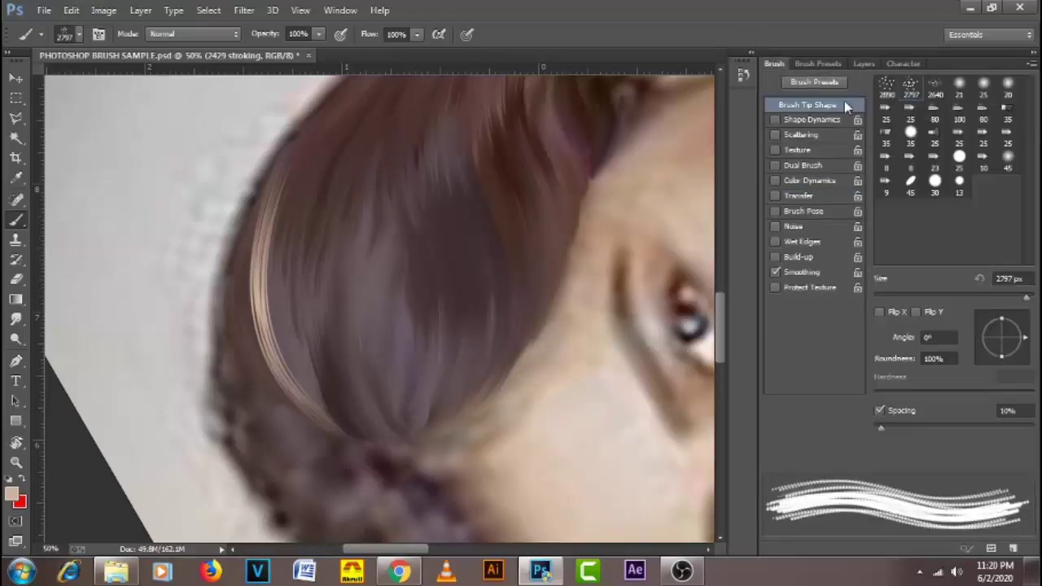
drag(880, 429, 824, 428)
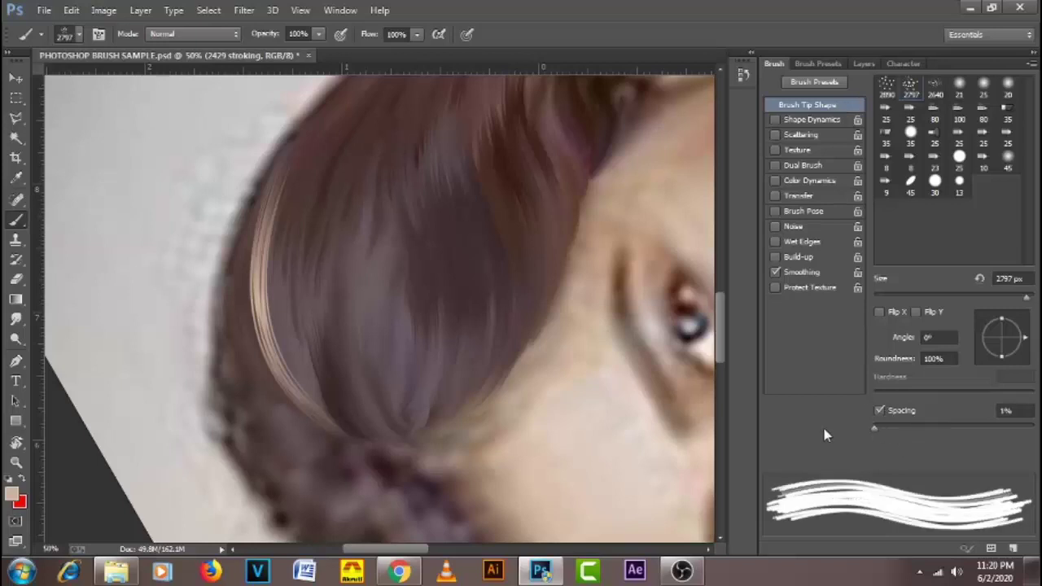
click(822, 197)
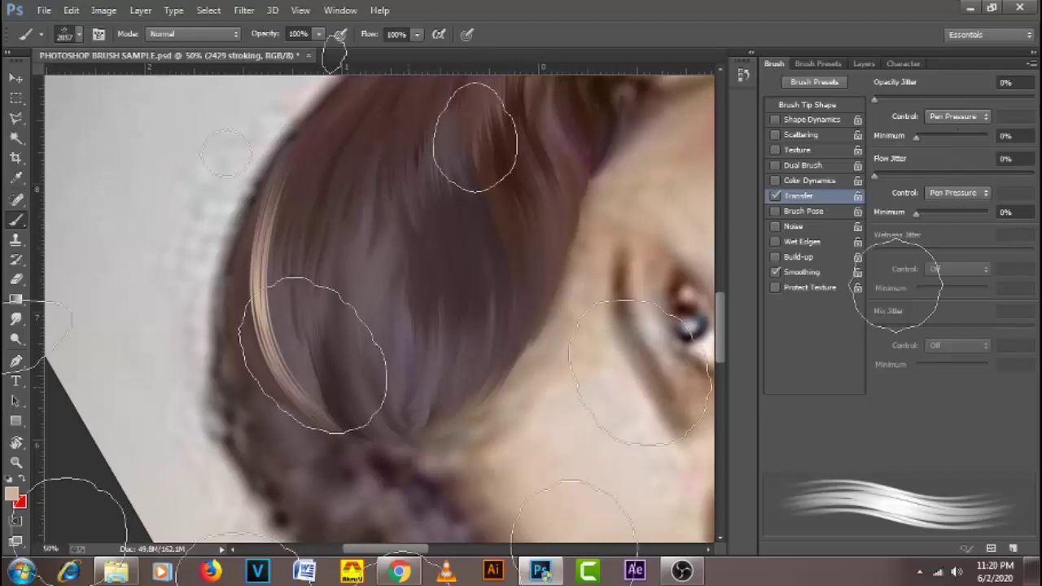
- Set the size of the 2797 brush to 45 px
right_click(407, 285)
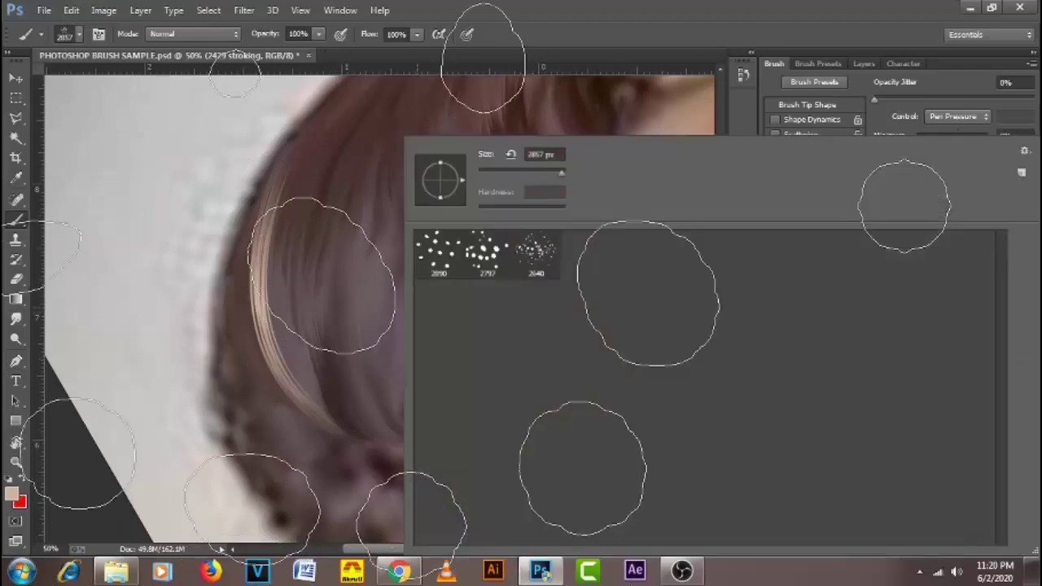
double_click(557, 154)
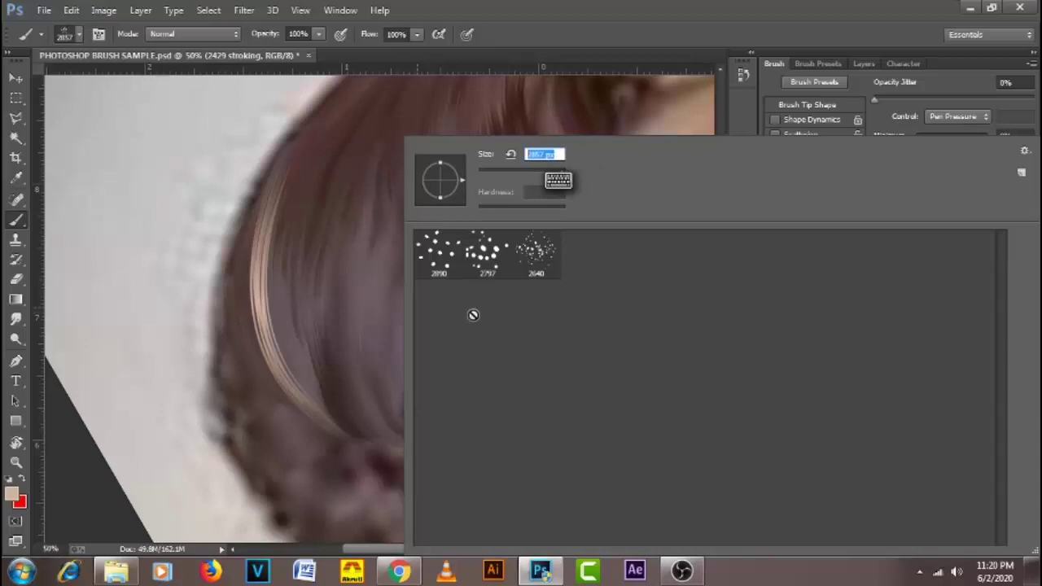
text(45)
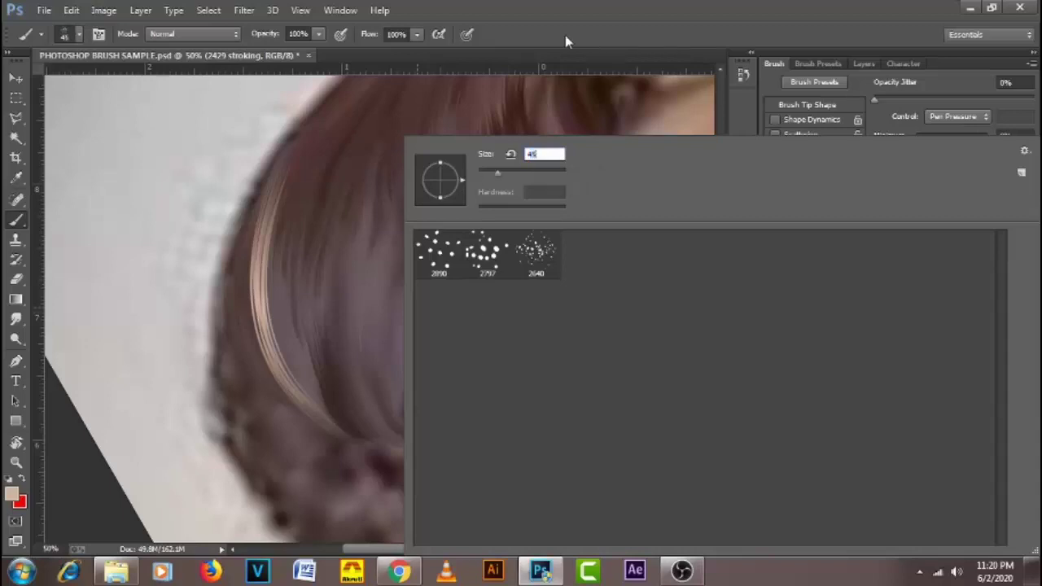
key(Return)
- Draw a curved Pen tool path inside the first strand, from the upper crown down to the hairline parting
click(15, 361)
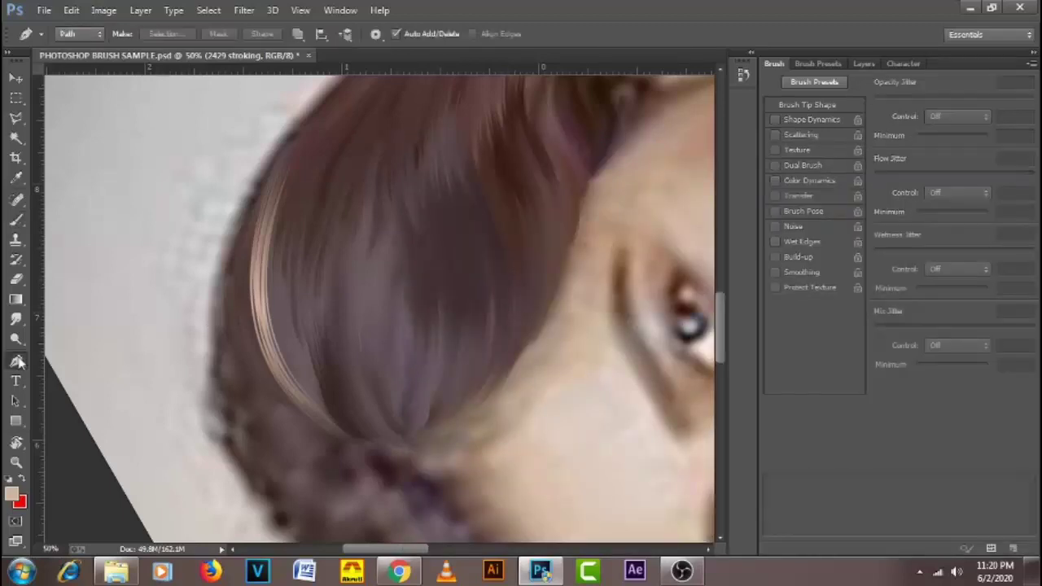
alt+click(386, 367)
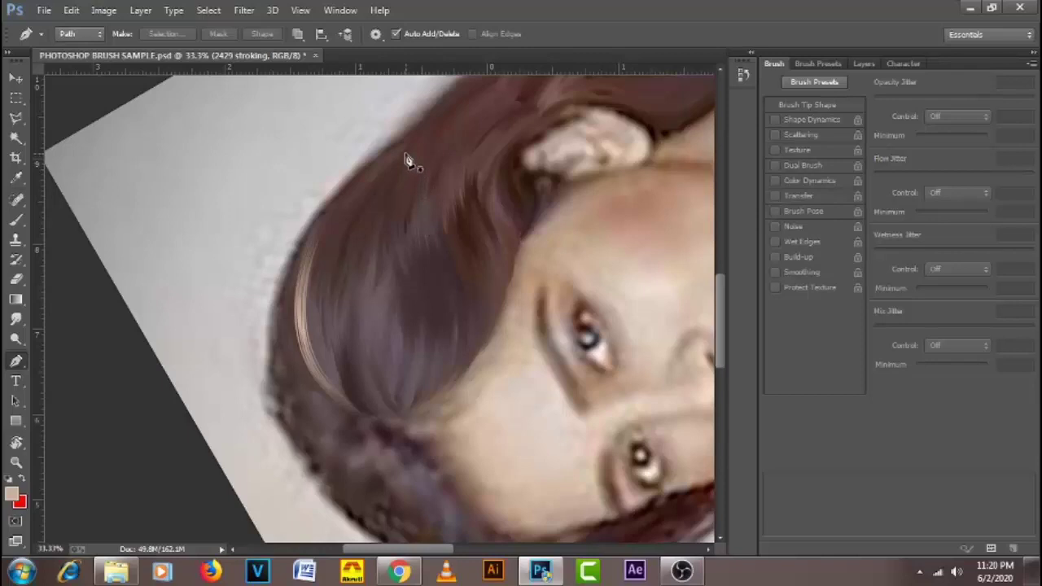
drag(372, 419, 478, 505)
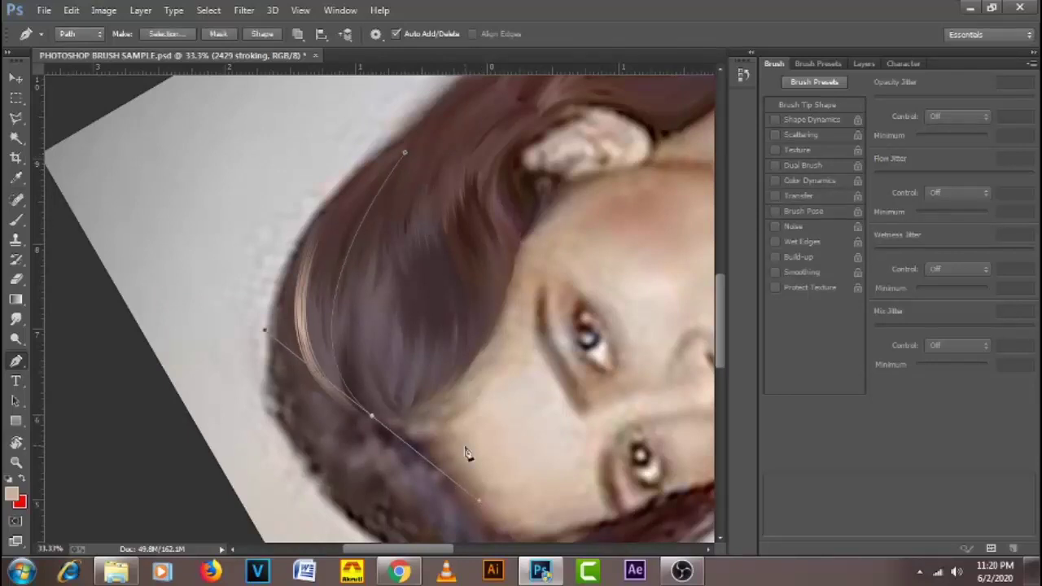
- Stroke the inner hair path using the Brush with Simulate Pressure on, and delete the path
right_click(411, 293)
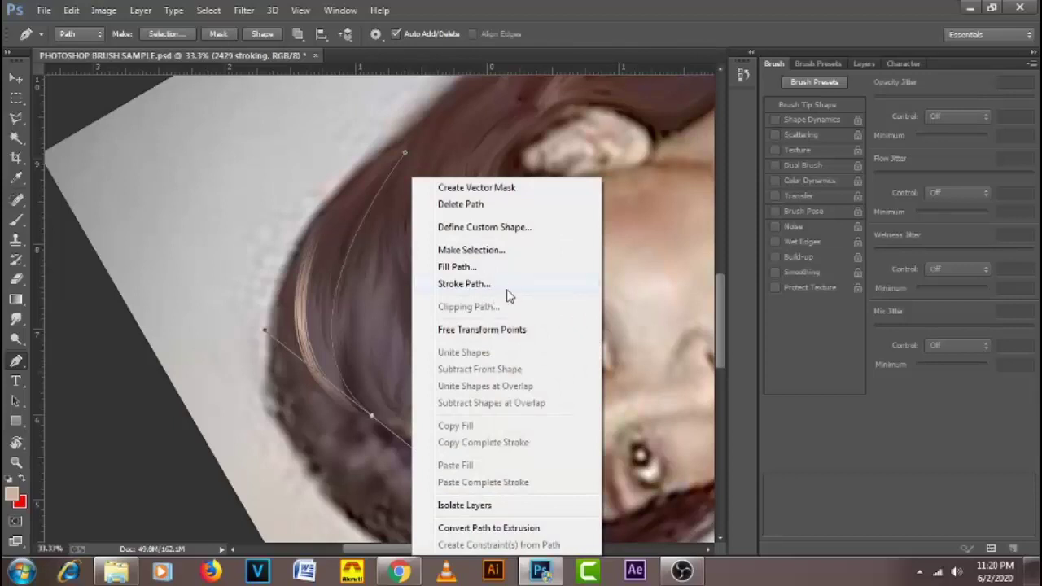
click(513, 287)
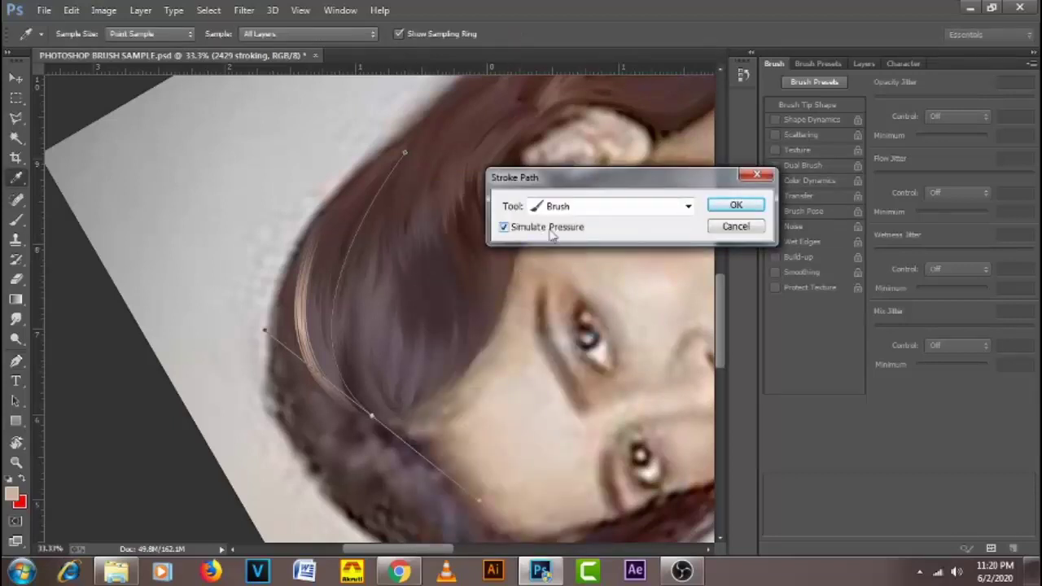
click(728, 204)
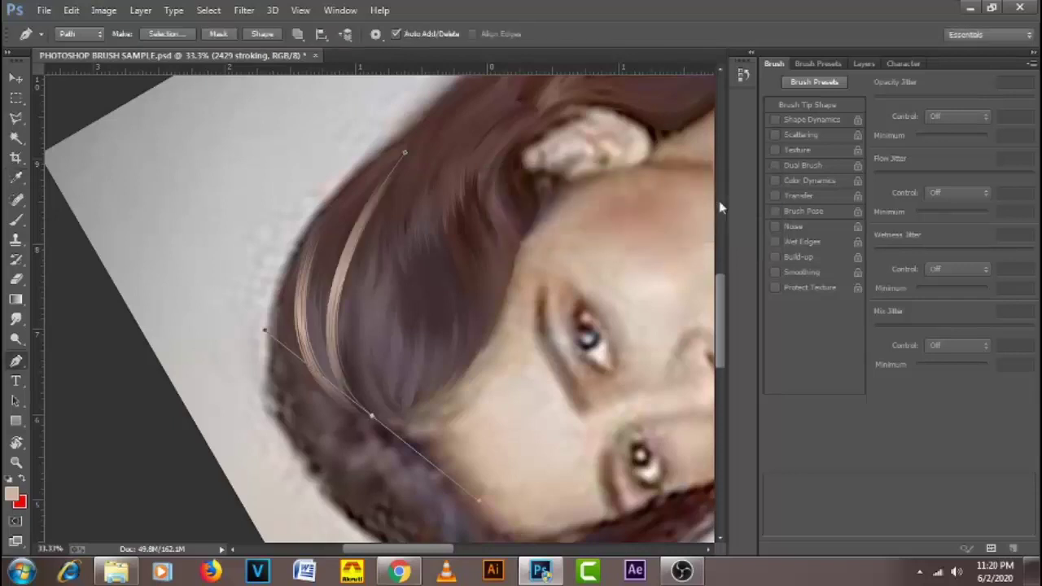
right_click(447, 218)
click(472, 203)
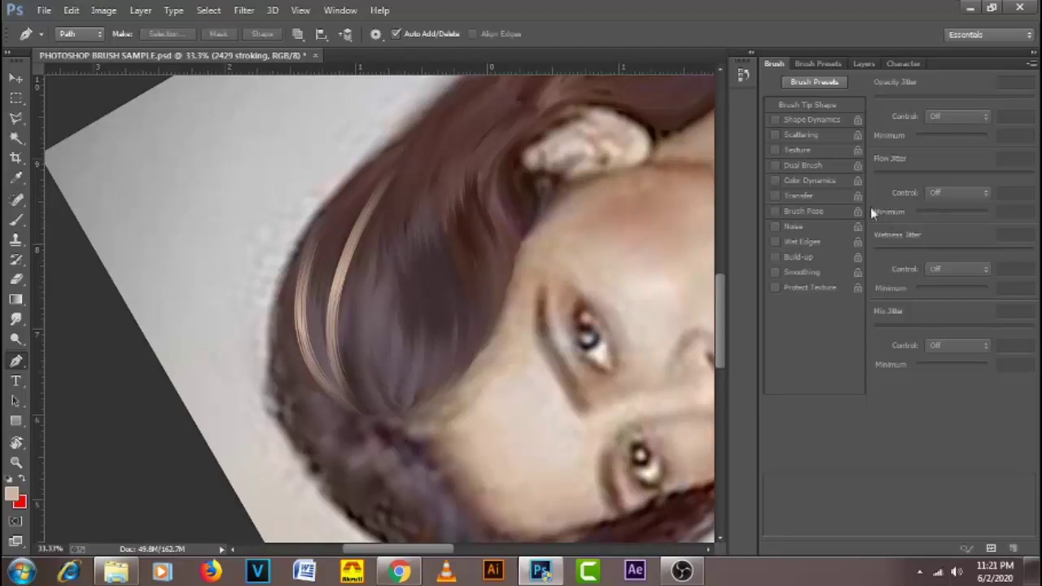
click(17, 222)
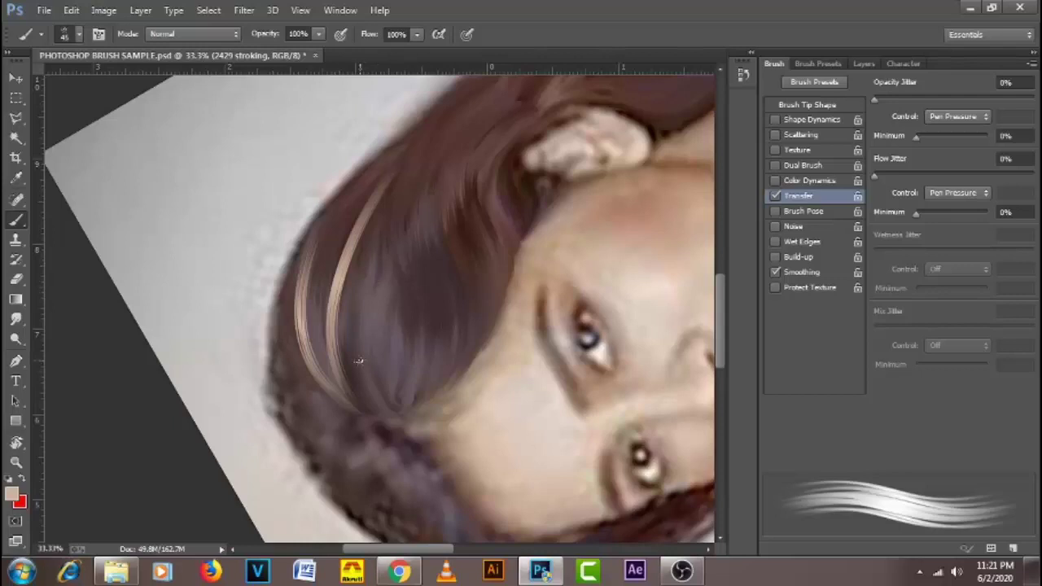
drag(413, 345, 402, 347)
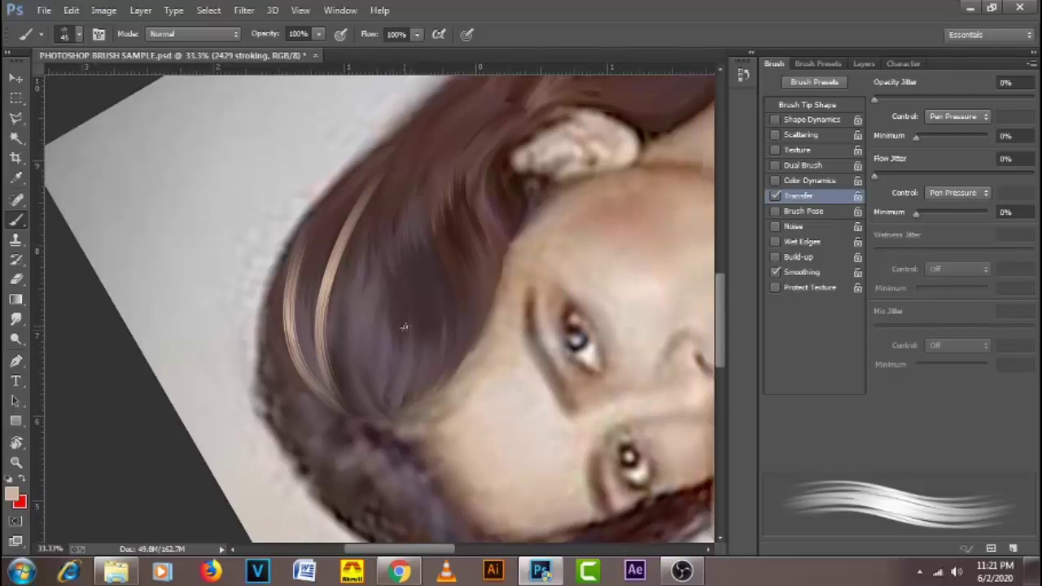
right_click(390, 291)
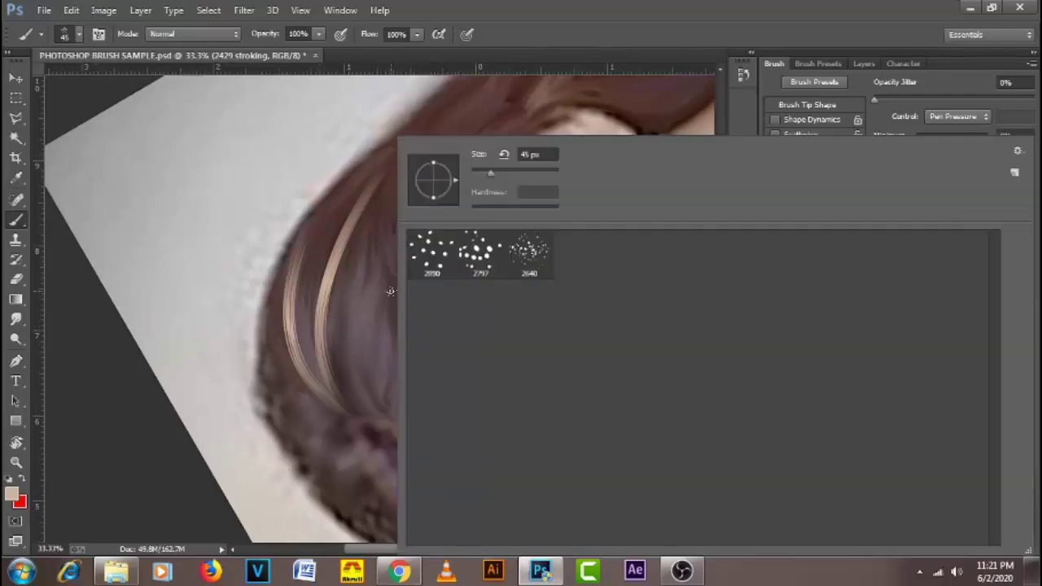
click(614, 34)
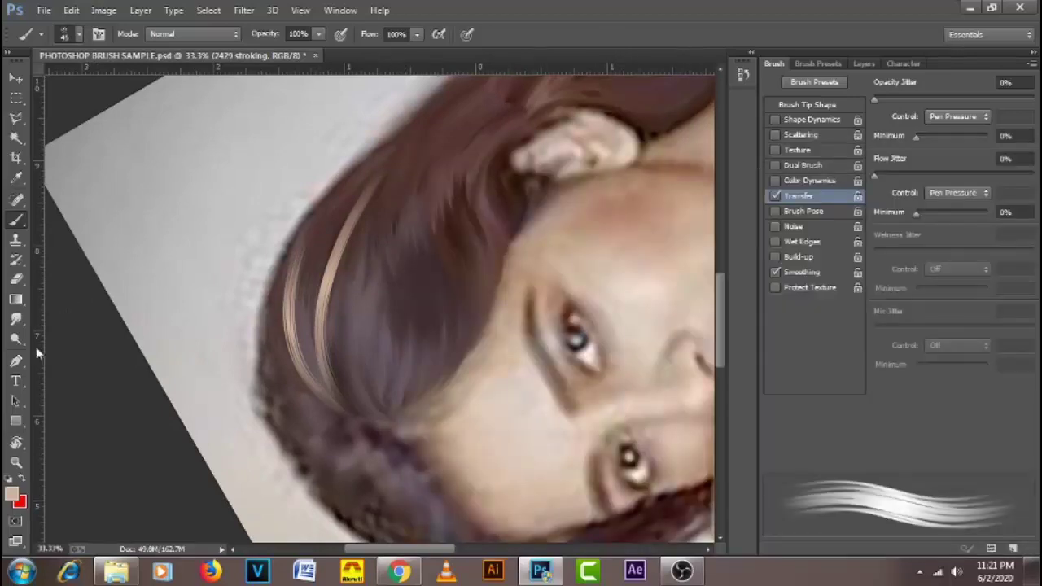
- Draw a curved Pen tool path between the two painted strands and adjust its end handle to follow the hair
click(16, 361)
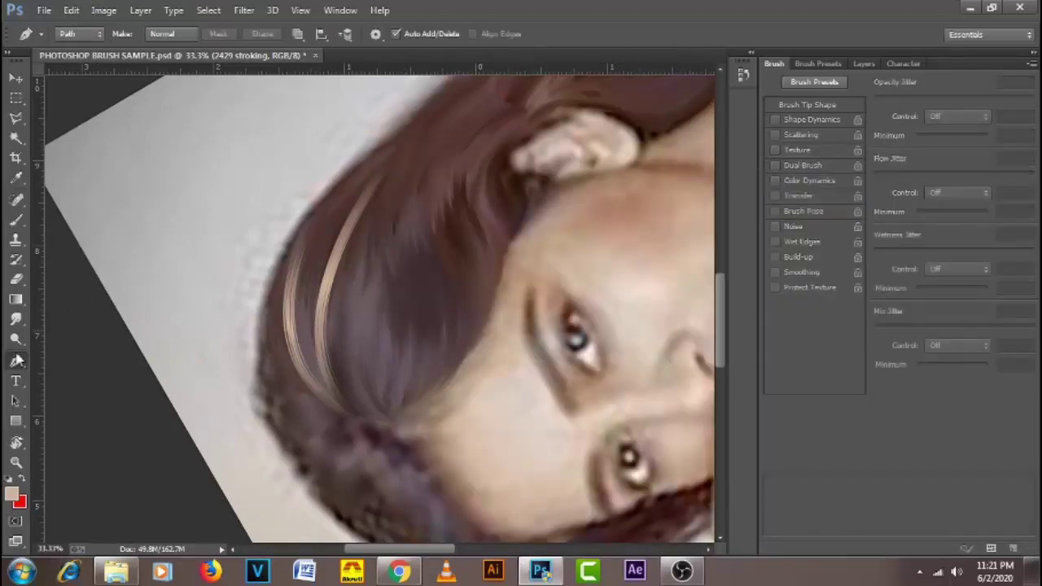
click(392, 146)
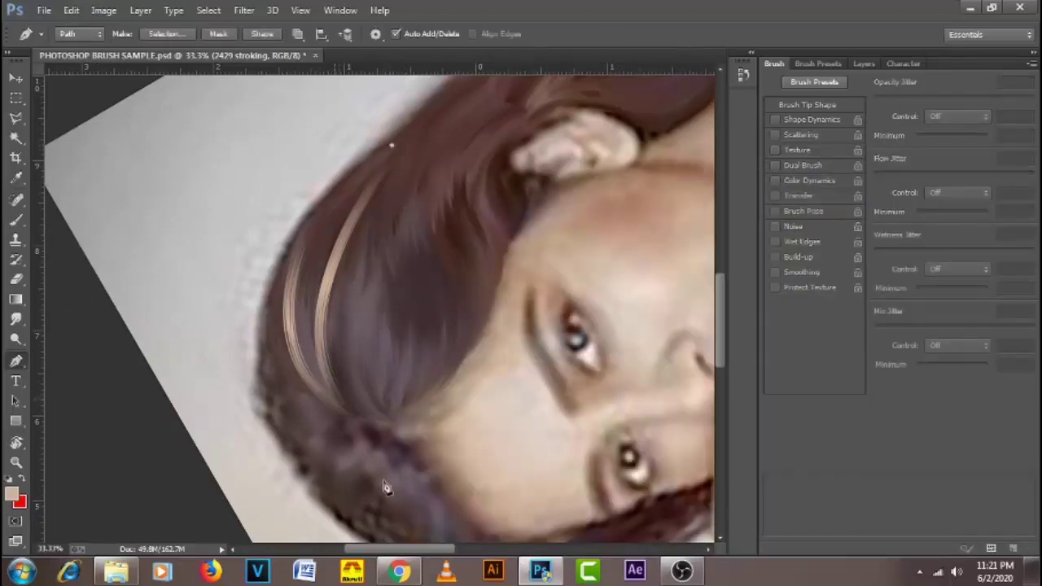
drag(334, 399, 433, 539)
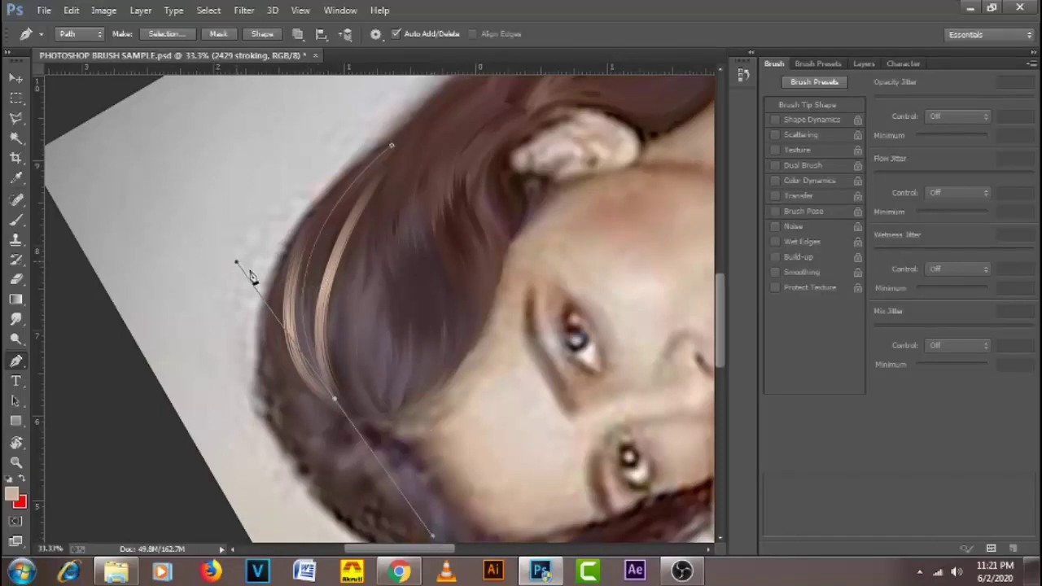
drag(236, 262, 244, 295)
key(ctrl+z)
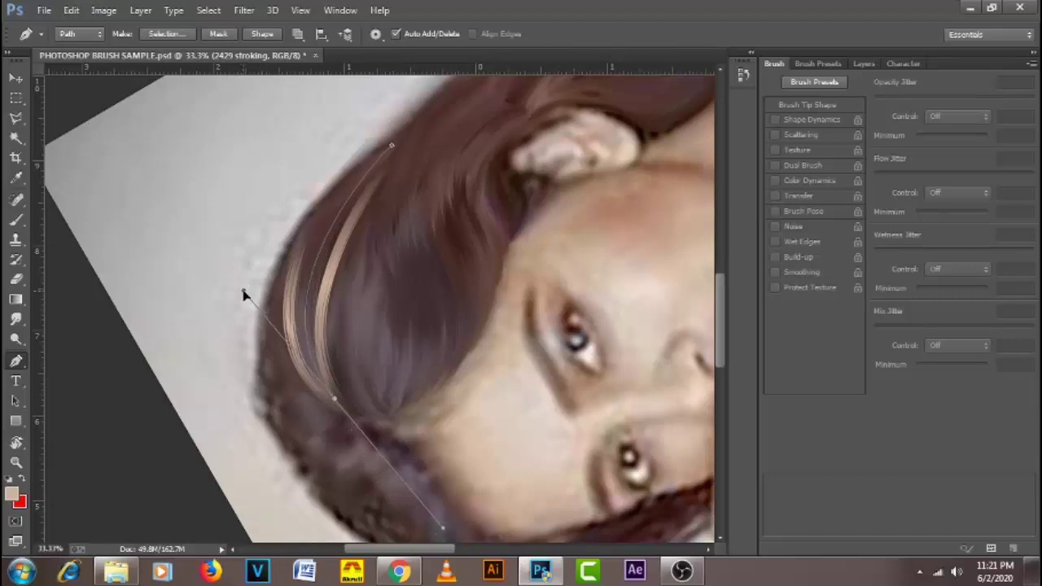
- Stroke the path between the two strands using the Brush with Simulate Pressure on, and delete that path
right_click(352, 316)
click(391, 279)
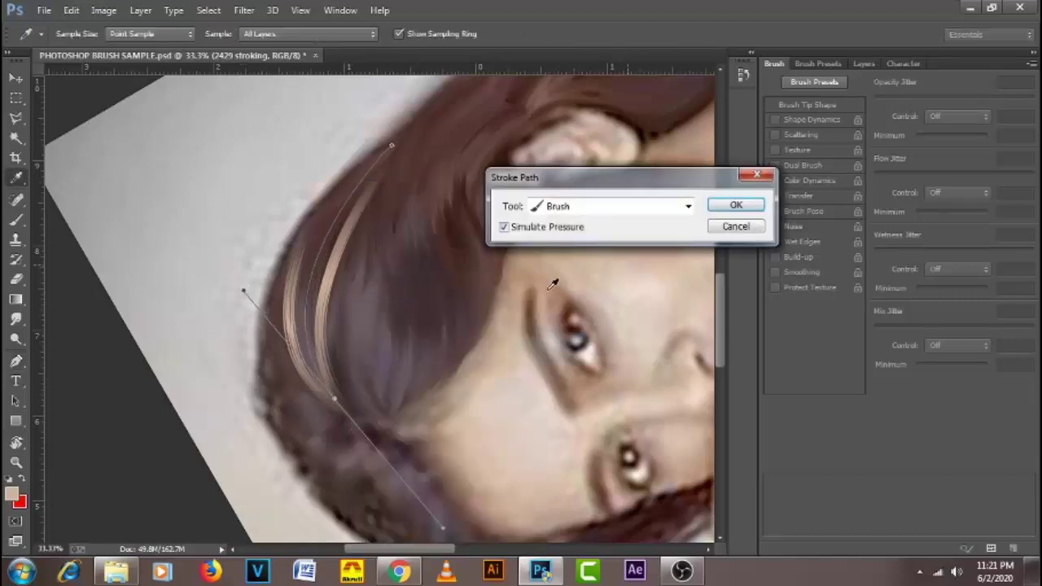
click(742, 208)
right_click(488, 218)
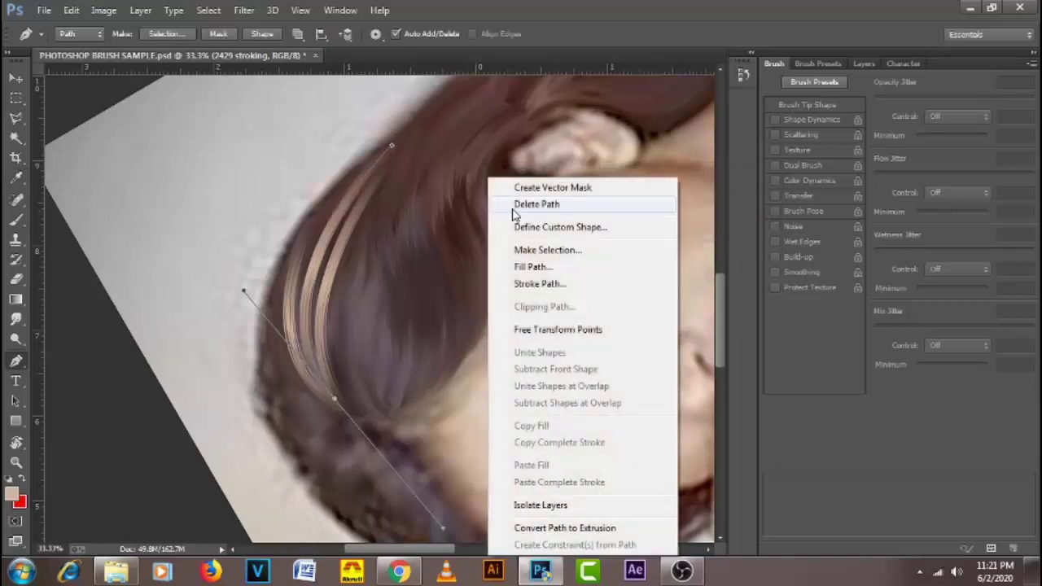
click(512, 203)
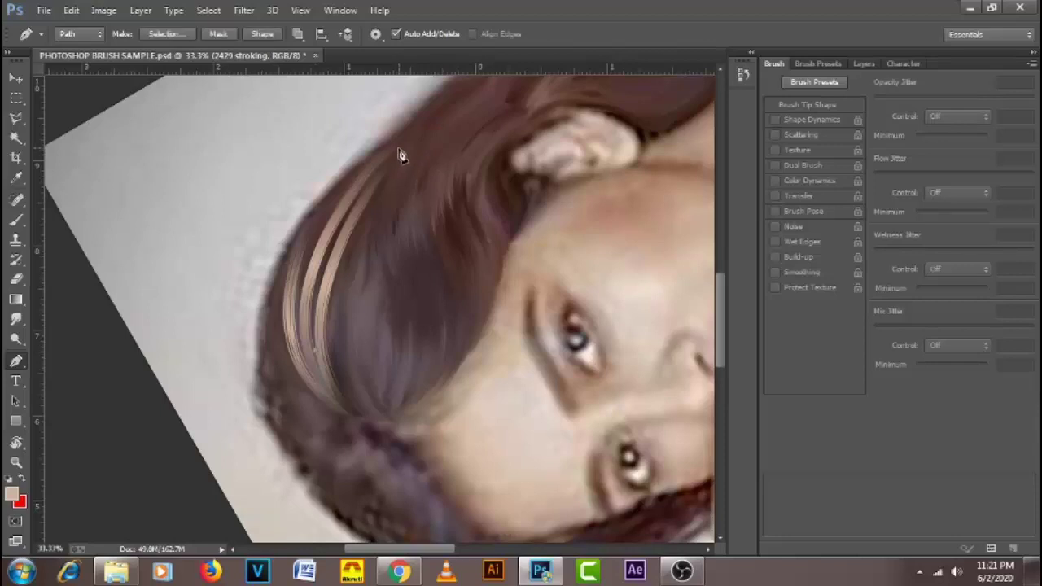
- Finish the curved Pen tool path over the painted strands at the upper crown and set the Brush size to 20 px
drag(399, 149, 507, 179)
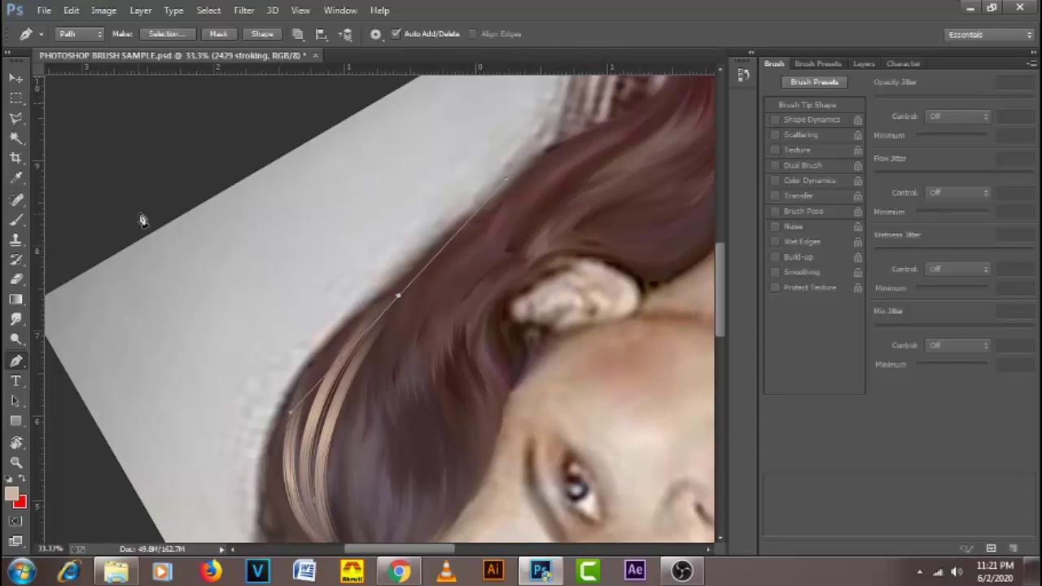
click(16, 220)
right_click(252, 229)
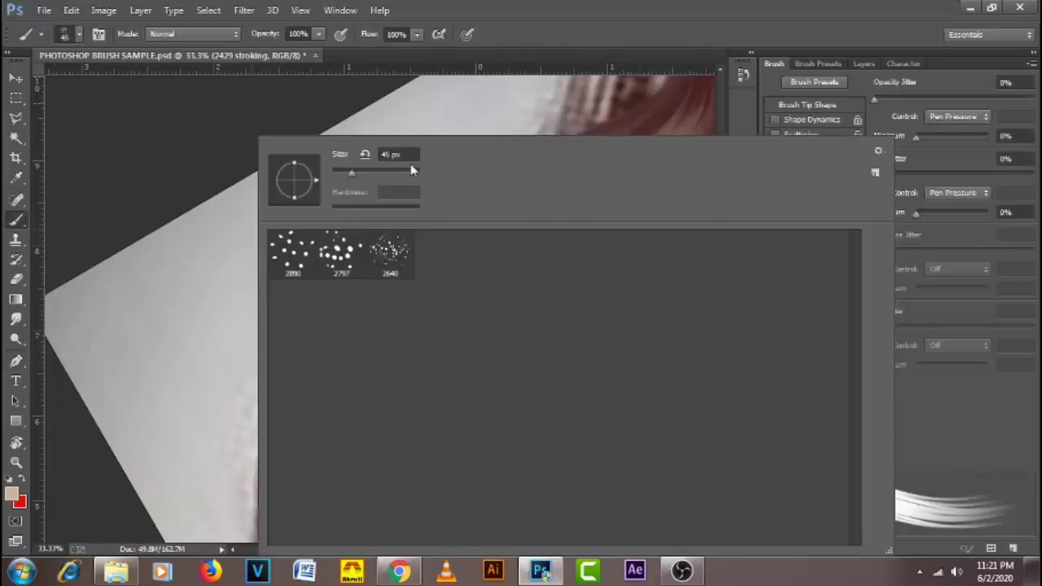
click(543, 27)
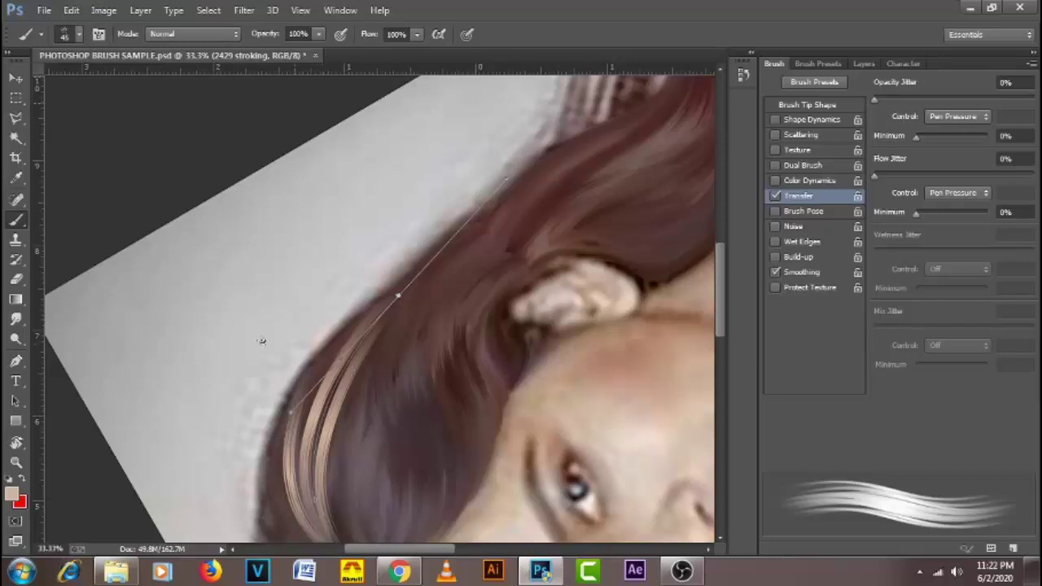
right_click(323, 251)
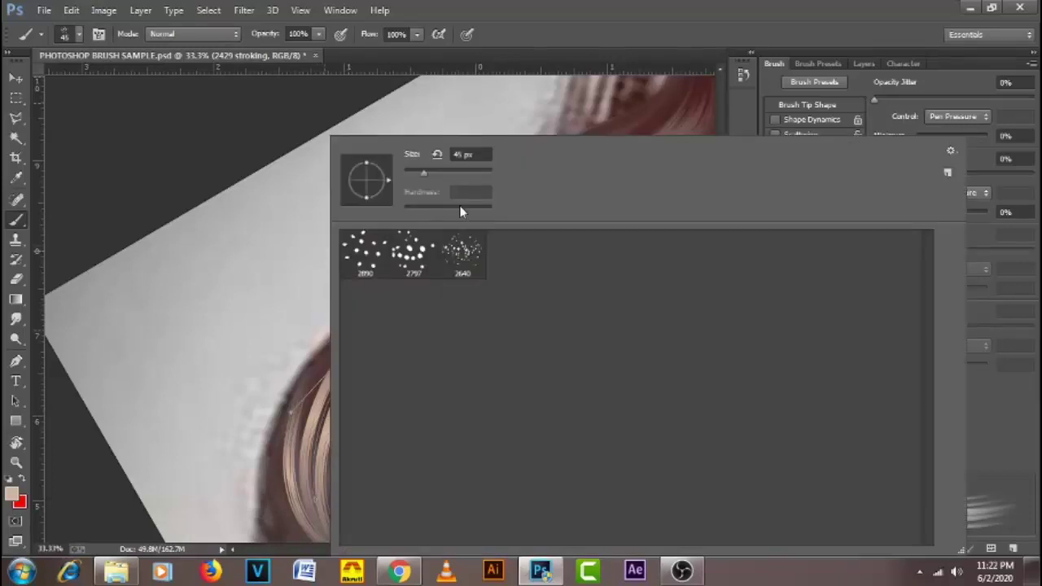
click(488, 154)
text(20)
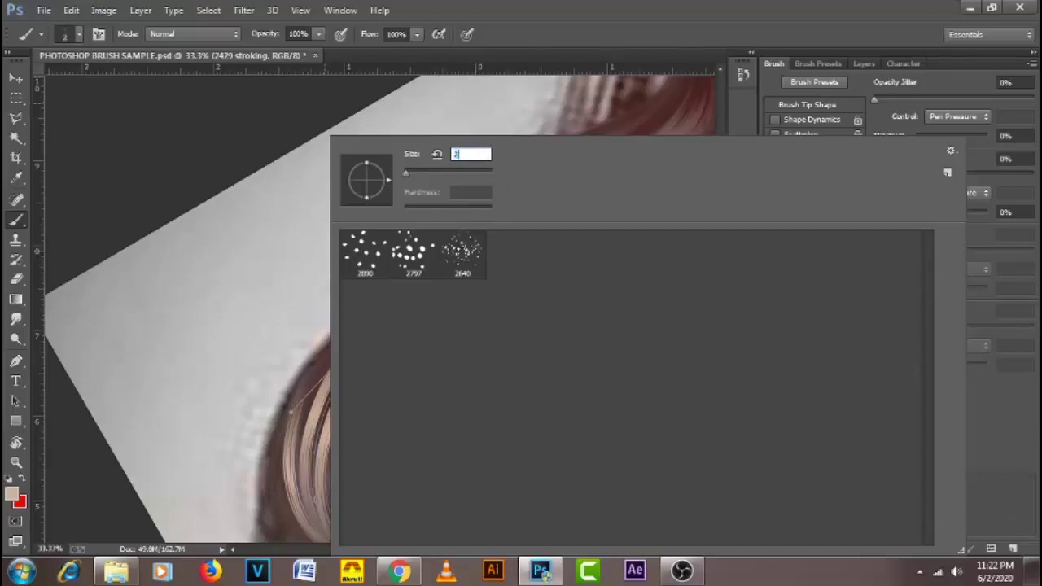
double_click(459, 245)
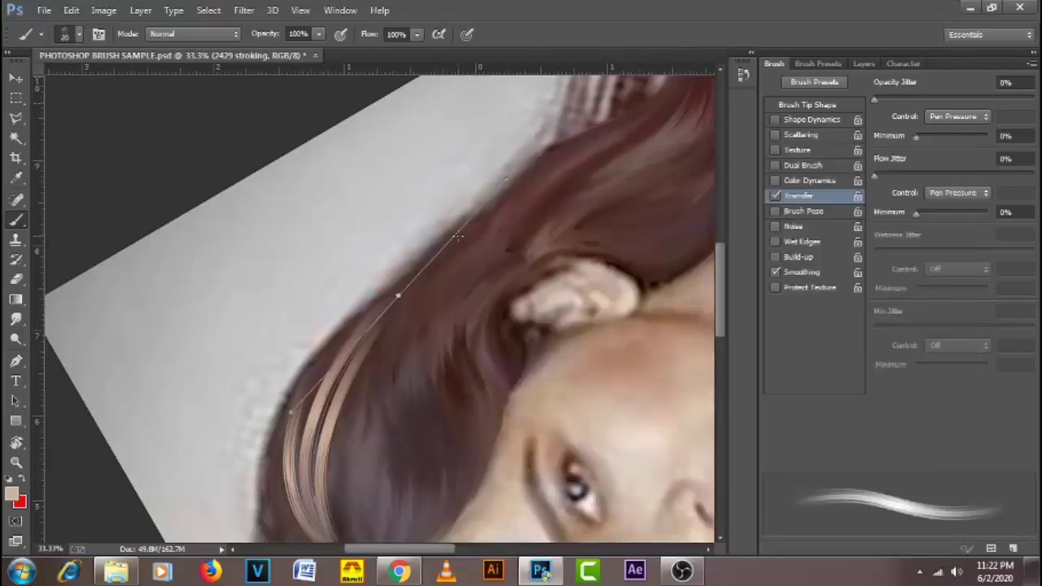
- Stroke the path over the strands using the 20 px Brush with Simulate Pressure on, and delete the path
click(15, 360)
right_click(360, 431)
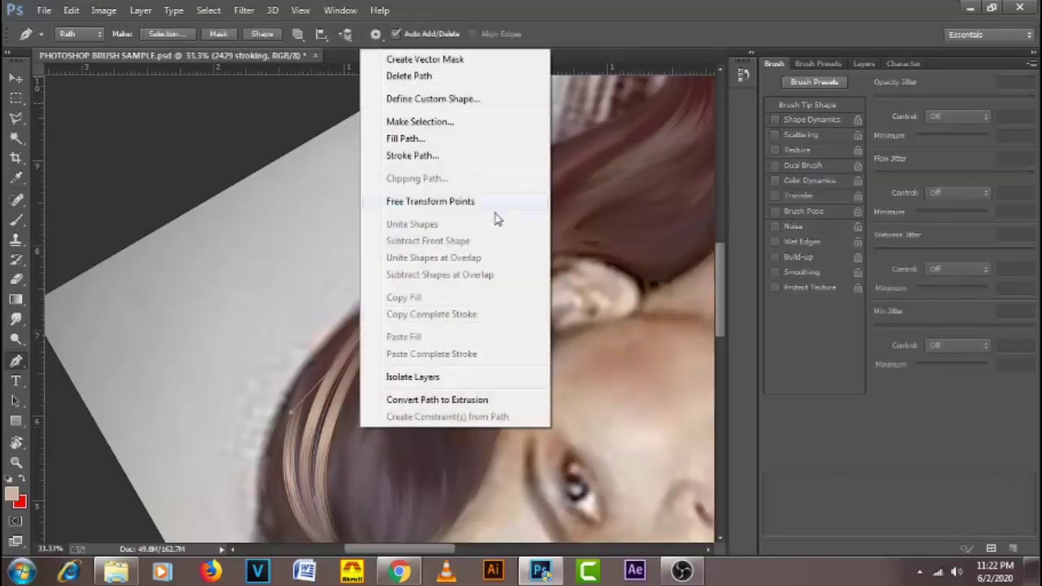
click(483, 153)
click(735, 204)
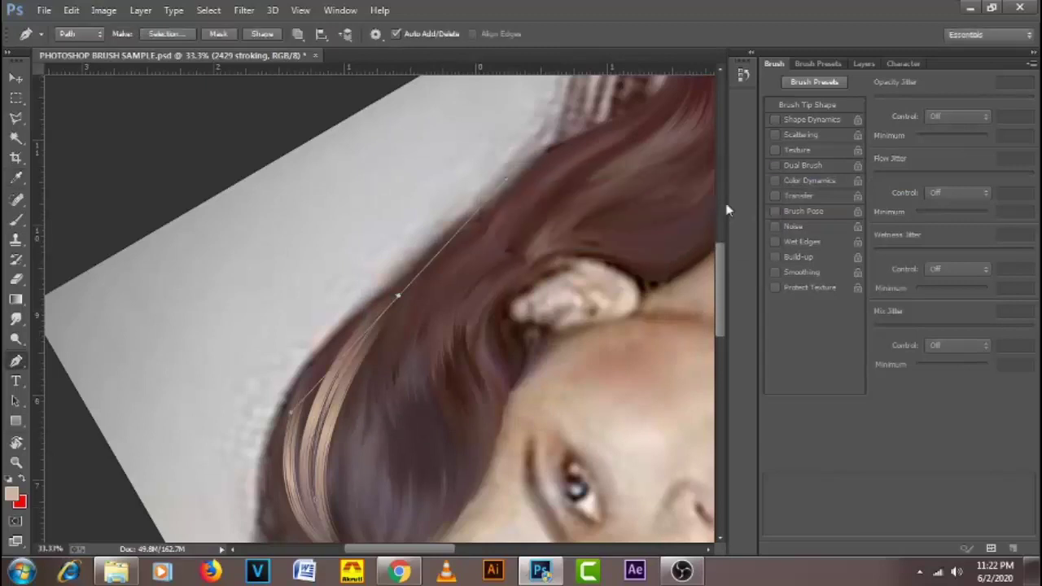
right_click(473, 322)
click(525, 205)
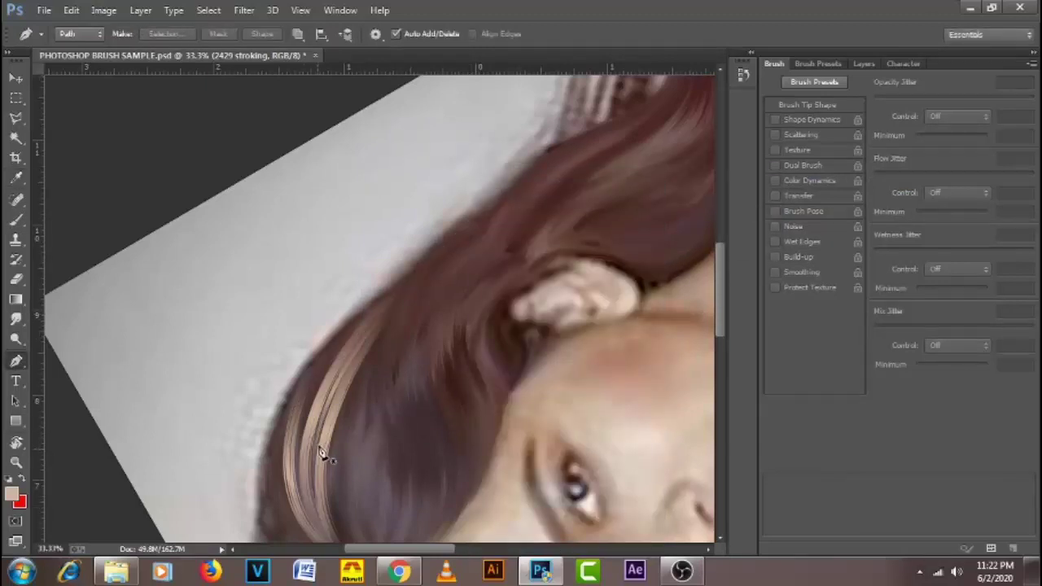
- Draw a curved path along the strands' outer side up to the crown, stroke it using the Brush with Simulate Pressure, and delete it
click(307, 511)
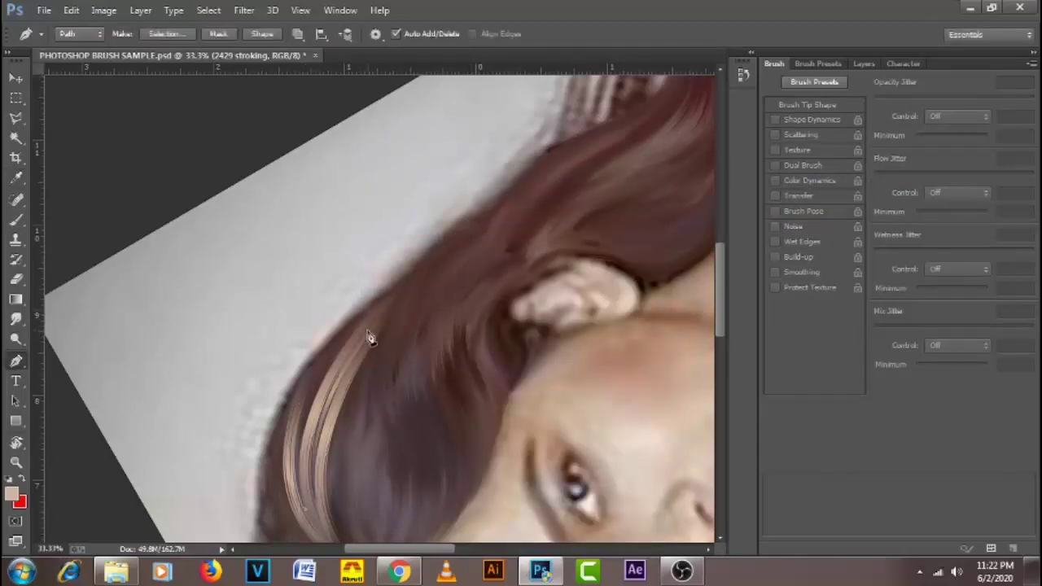
drag(365, 316, 462, 223)
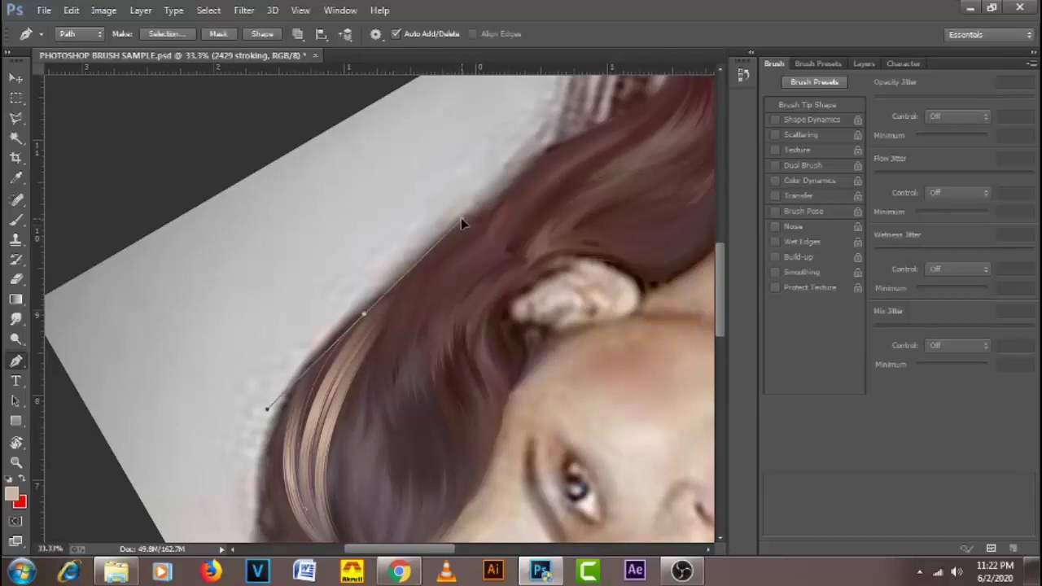
right_click(399, 442)
click(488, 168)
click(735, 204)
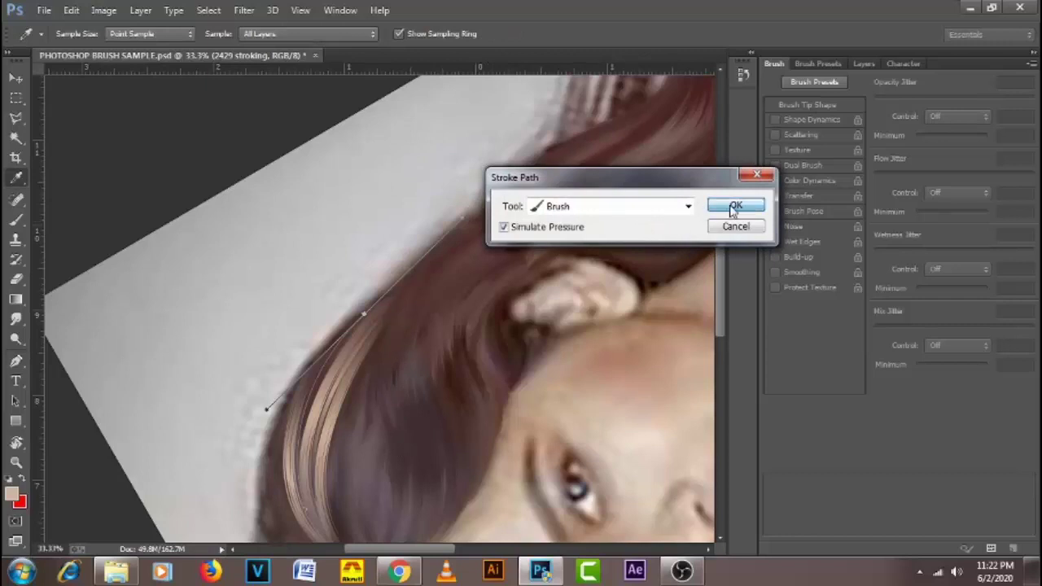
right_click(465, 340)
click(532, 209)
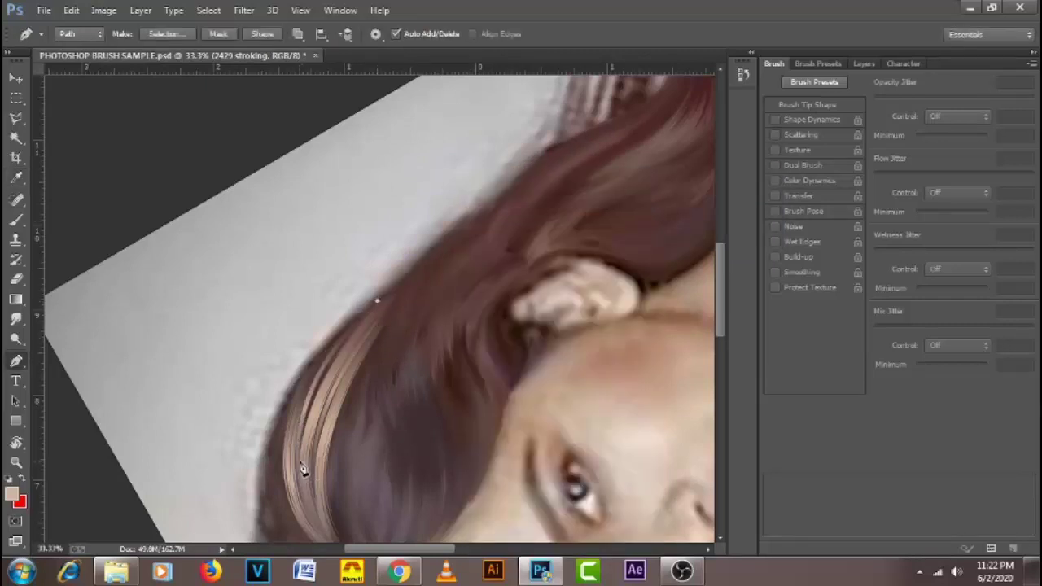
- Draw a shorter curved path from the crown into the middle of the strands, stroke it with simulated pressure, and delete it
drag(301, 470, 305, 544)
right_click(468, 424)
click(579, 144)
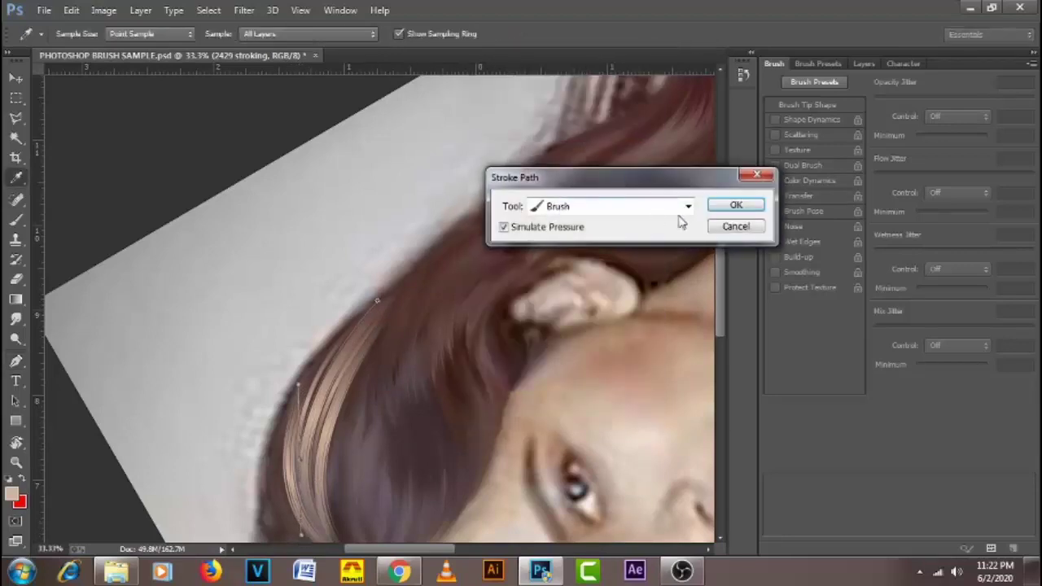
click(736, 204)
right_click(441, 178)
click(446, 205)
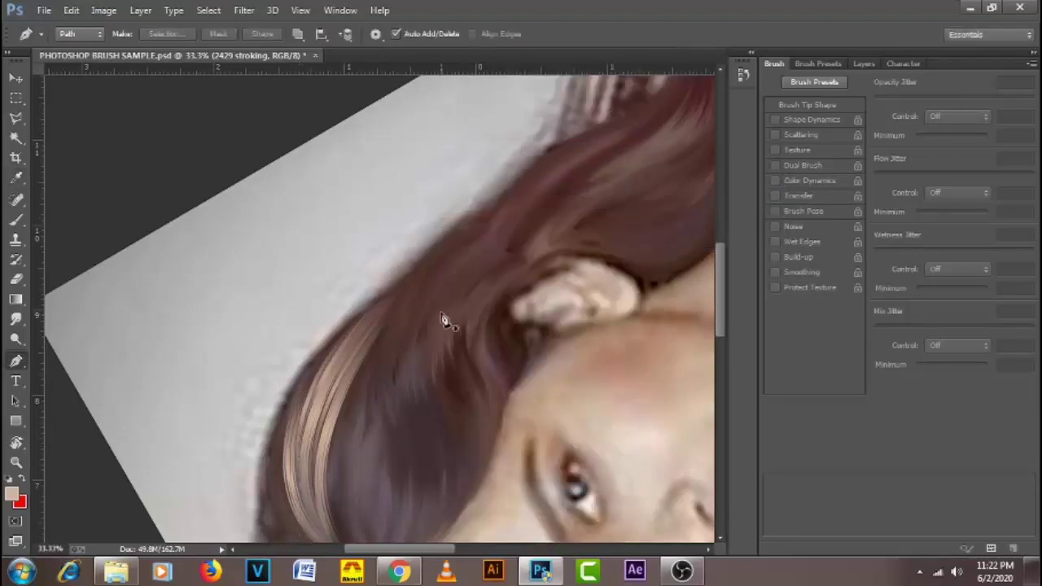
- Add a Color Overlay effect to the 2429 stroking layer in light blue #89a0d5
drag(414, 367, 379, 288)
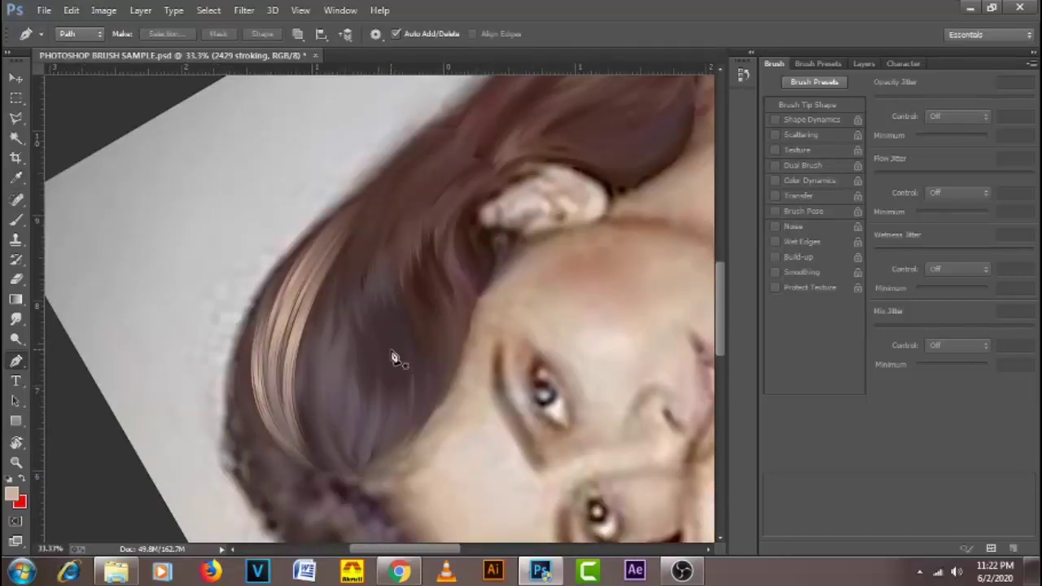
click(15, 78)
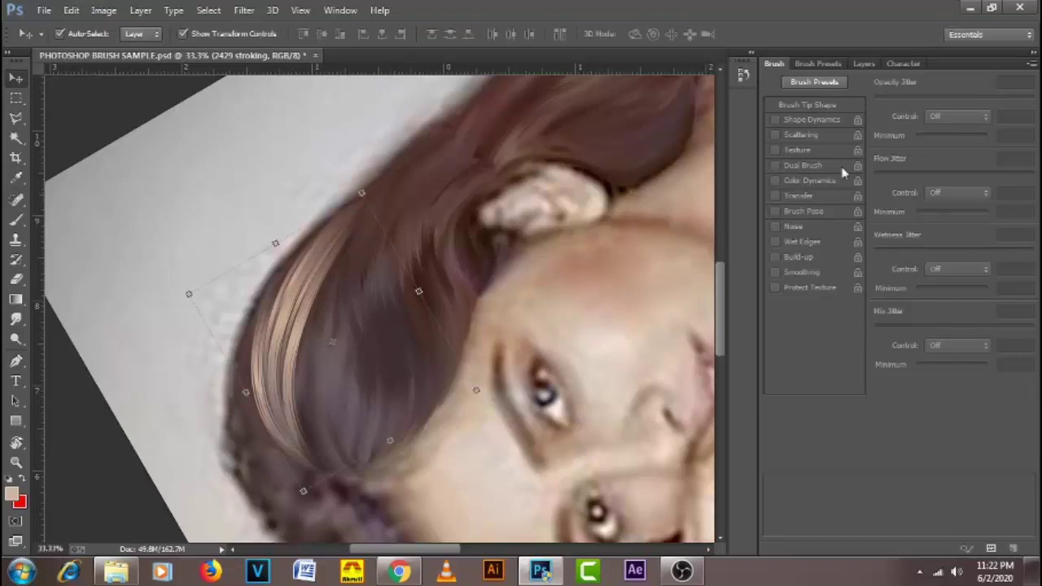
click(863, 63)
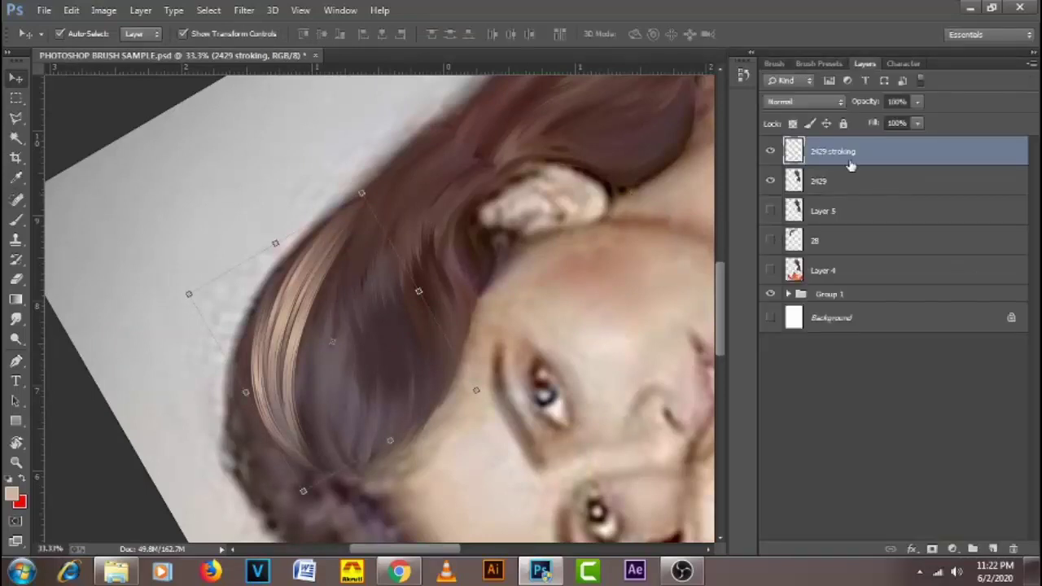
click(911, 548)
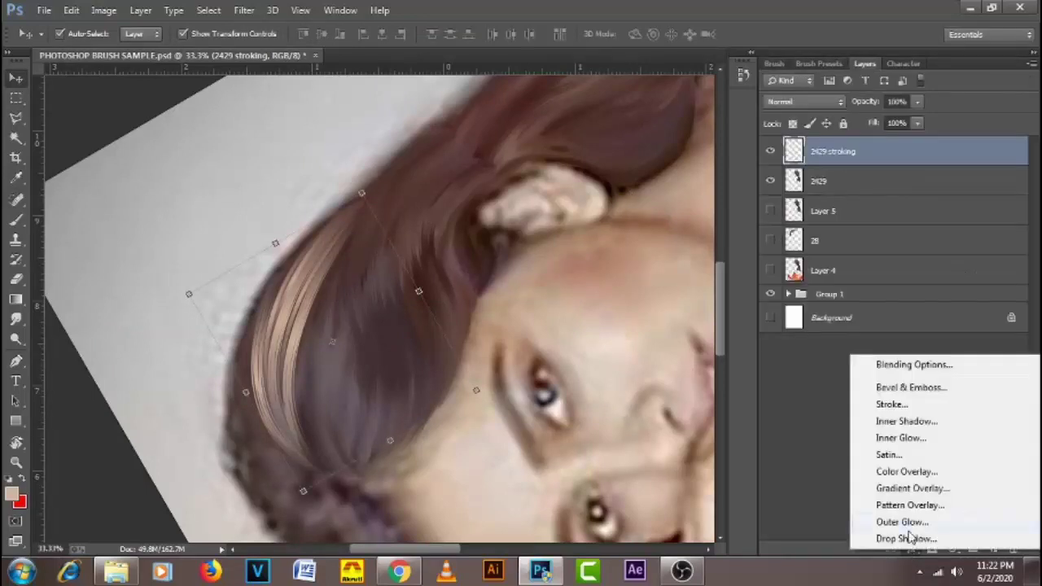
click(948, 474)
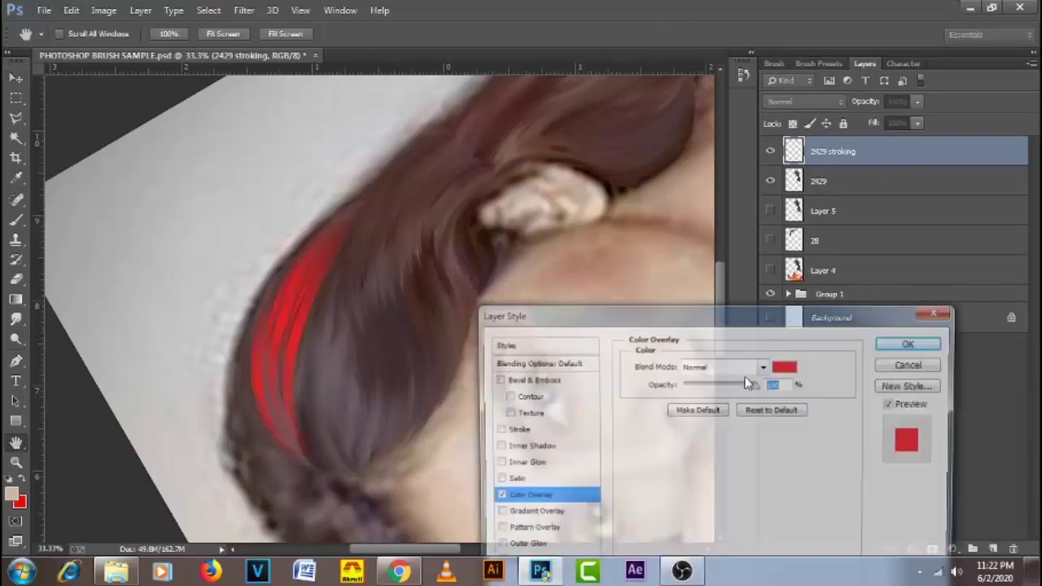
click(786, 366)
click(815, 319)
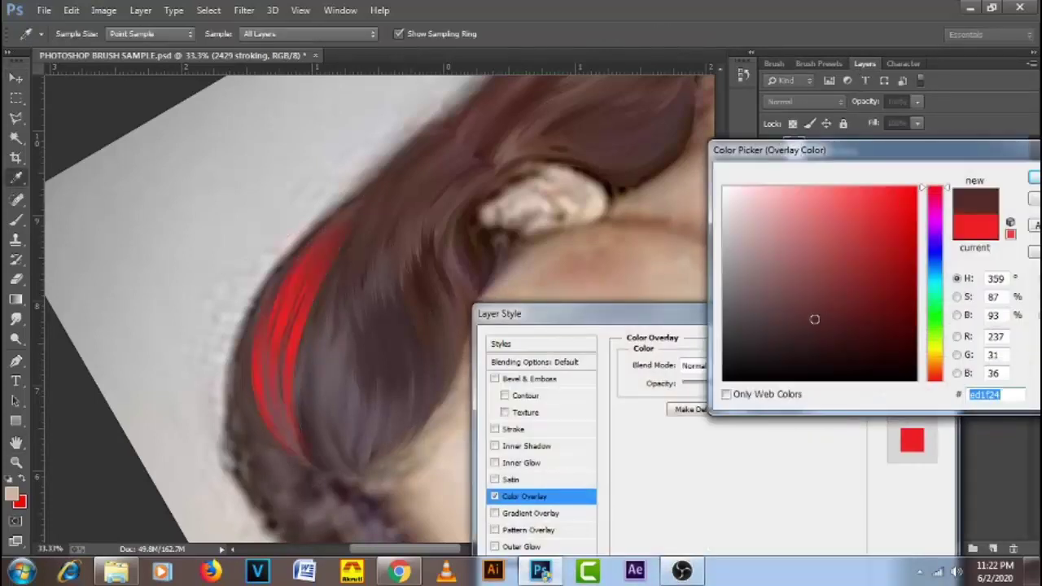
click(936, 262)
drag(875, 299, 869, 269)
click(791, 218)
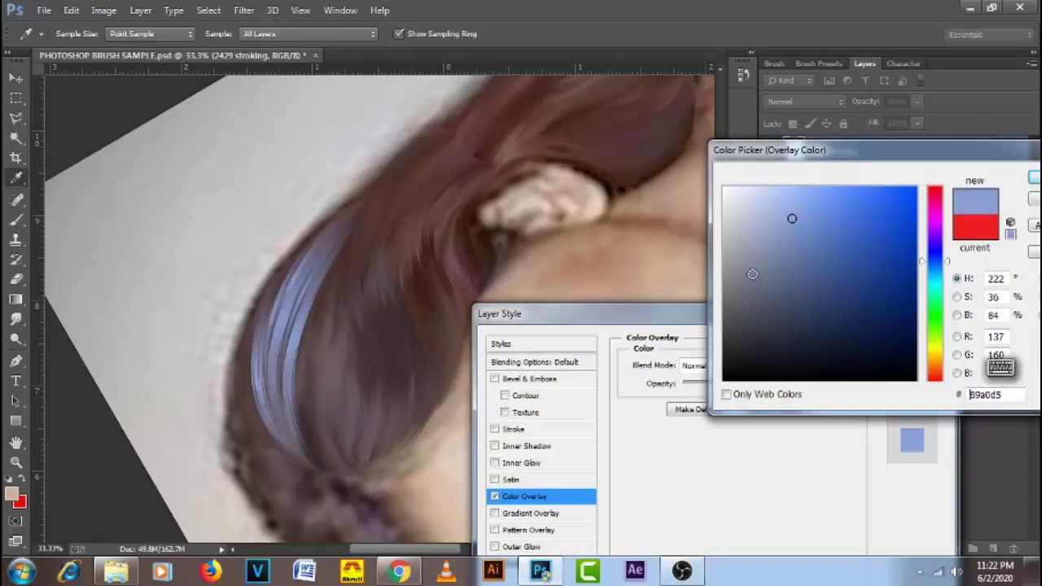
key(Return)
key(Return)
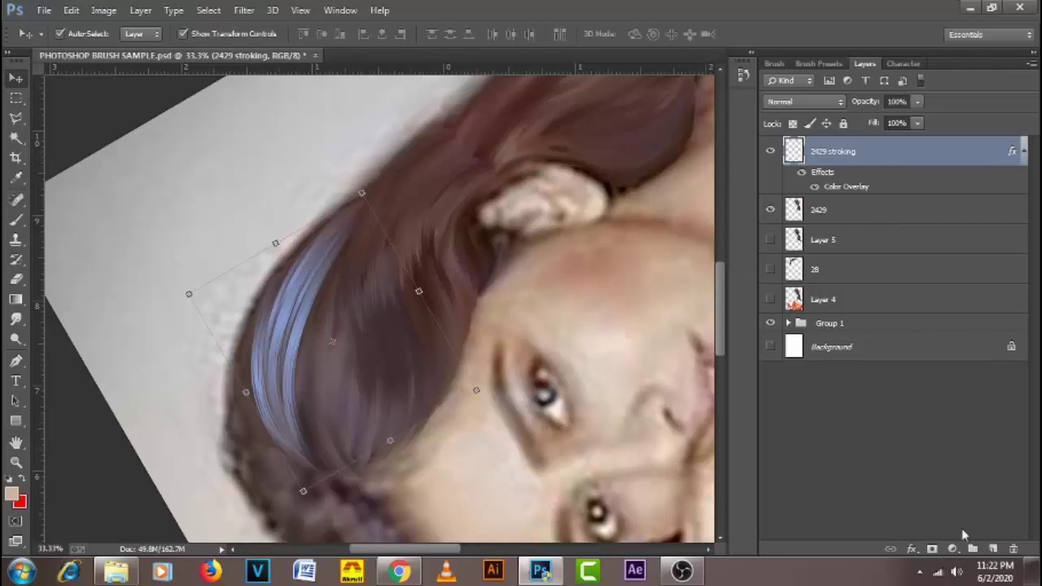
- Create a new layer above 2429 stroking and choose the 2640 sampled brush preset for the Brush tool
click(992, 549)
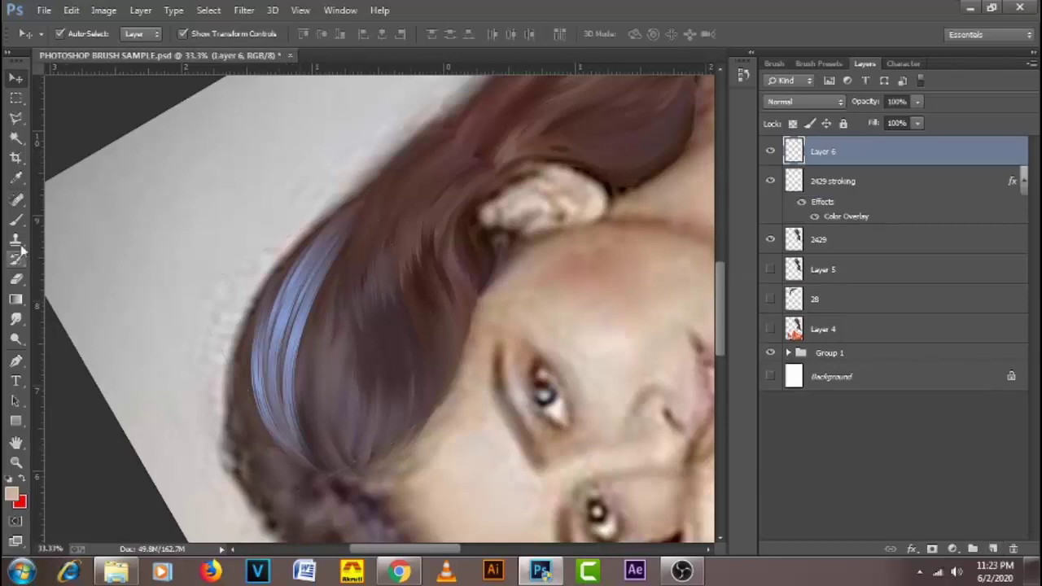
click(16, 219)
right_click(325, 236)
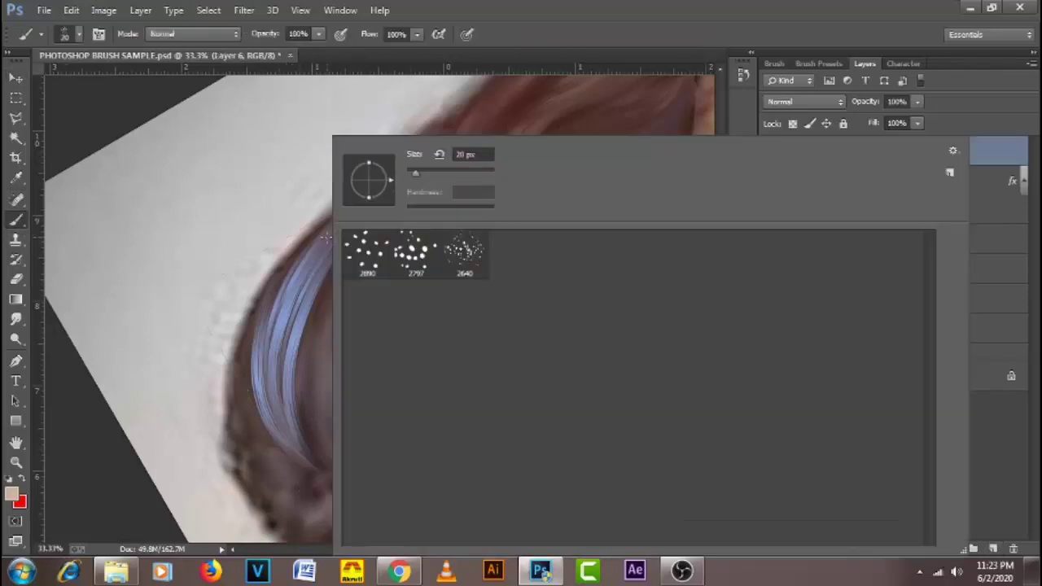
click(472, 268)
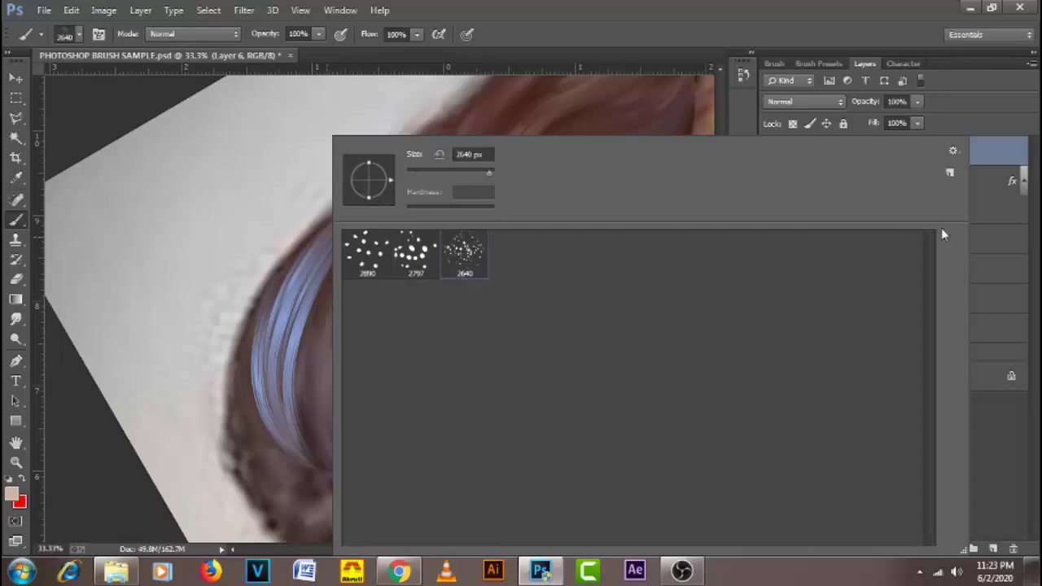
click(759, 42)
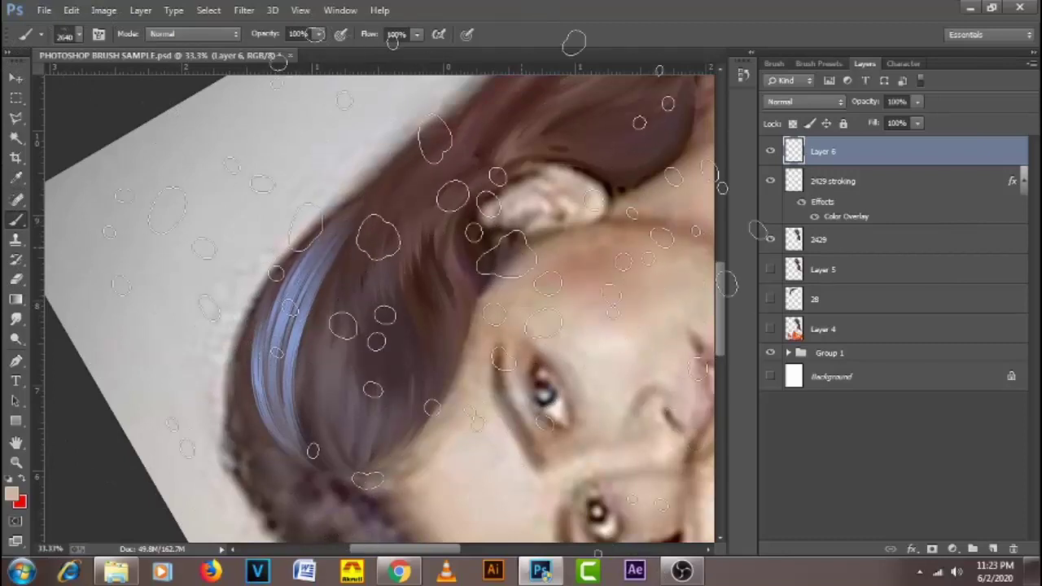
- Reduce the brush tip's spacing to the minimum and enable Transfer with Pen Pressure controlling both opacity and flow
click(775, 64)
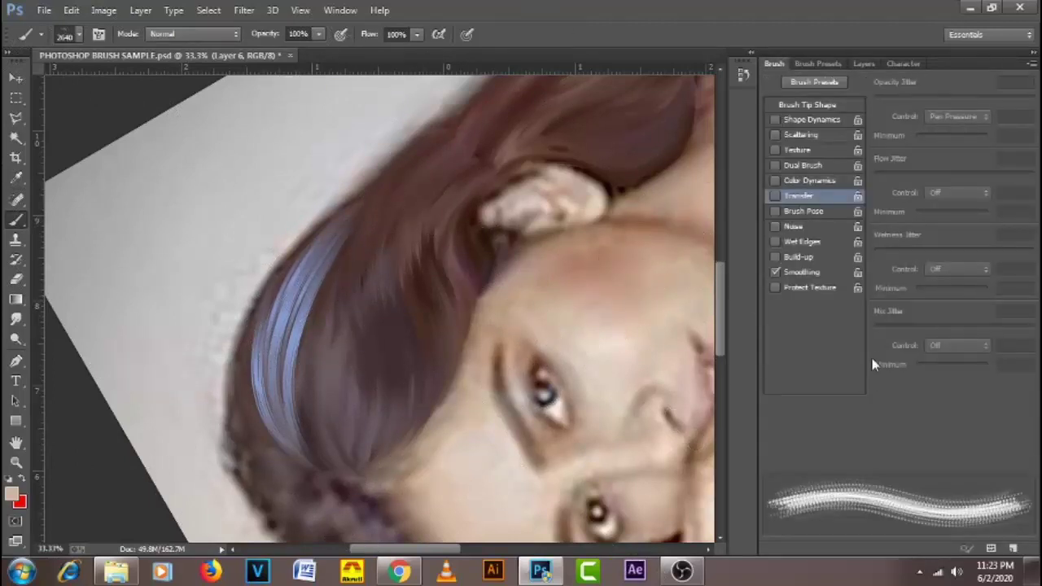
click(824, 110)
drag(880, 429, 874, 428)
click(830, 197)
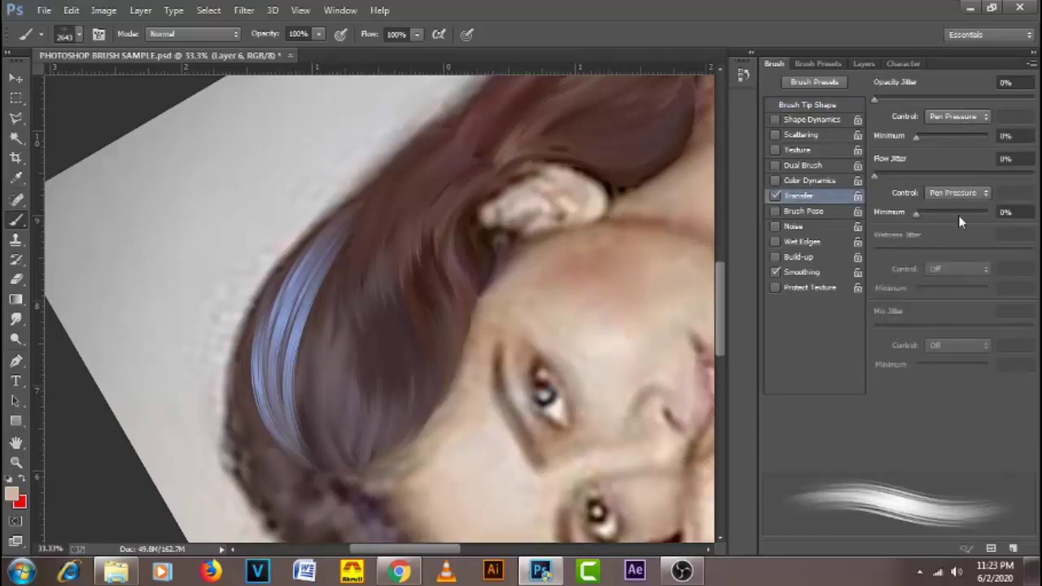
- Set the 2640 sampled brush's size to 65 px
right_click(407, 245)
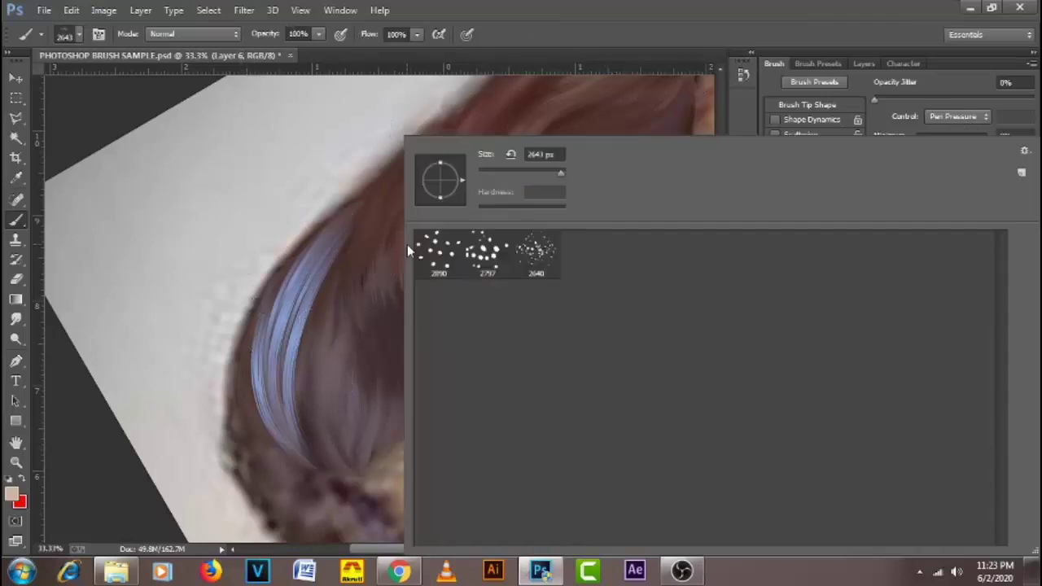
click(561, 154)
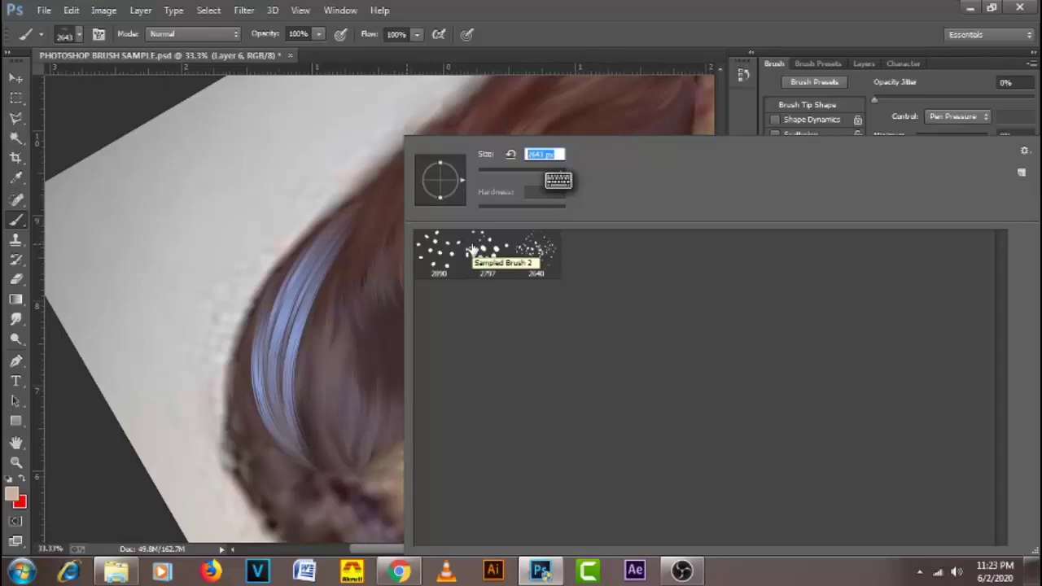
text(66)
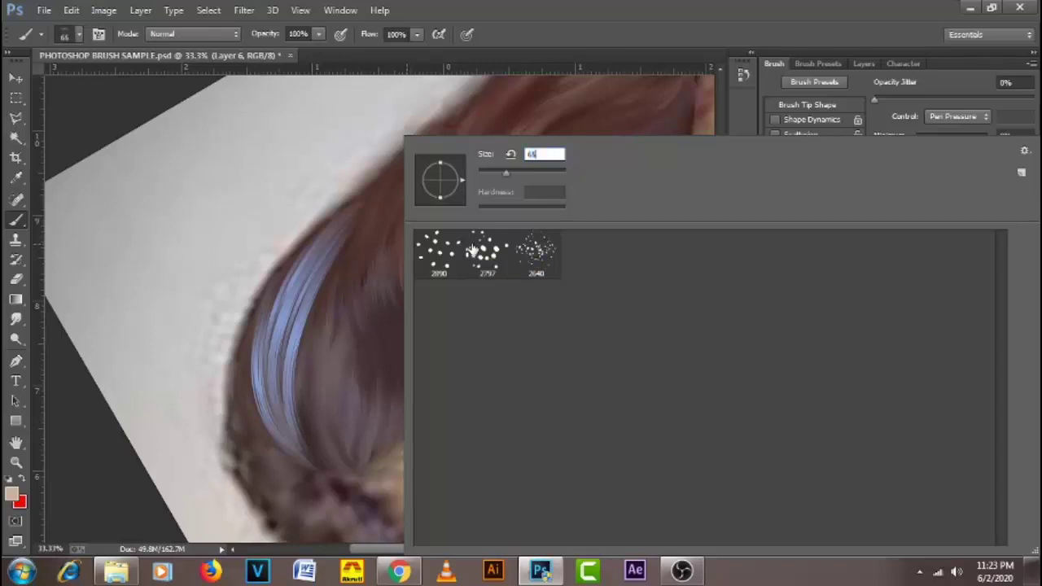
text(5)
key(Return)
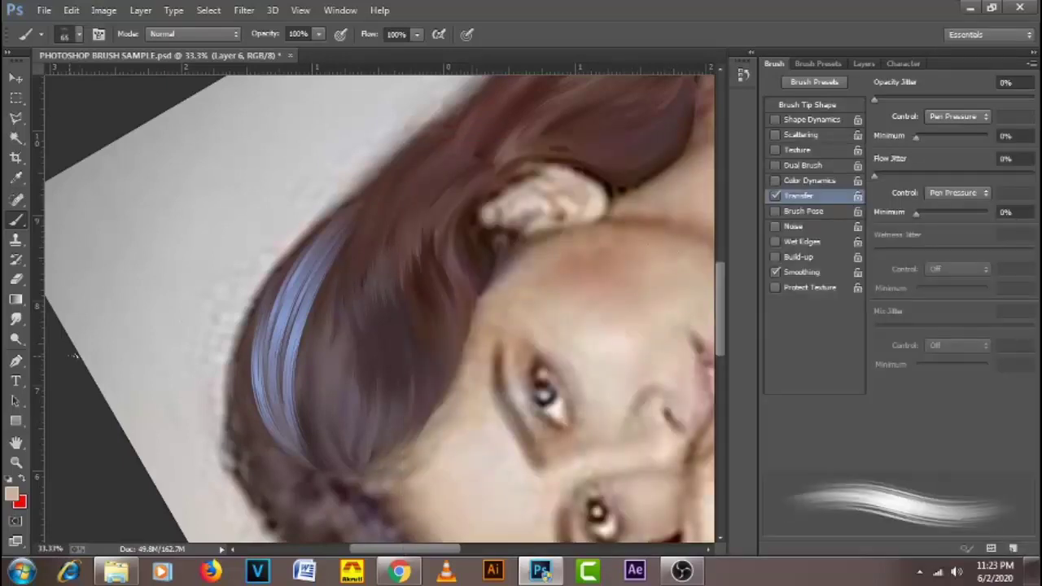
- Draw a curved Pen tool path beside the blue strands, from the crown down to the hairline parting
click(16, 360)
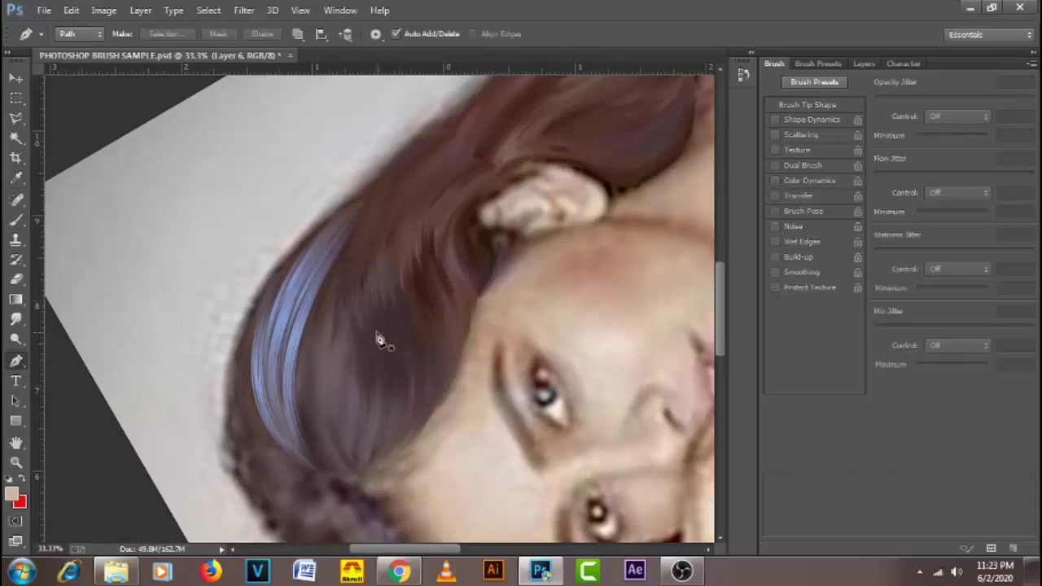
click(362, 226)
drag(356, 472, 464, 525)
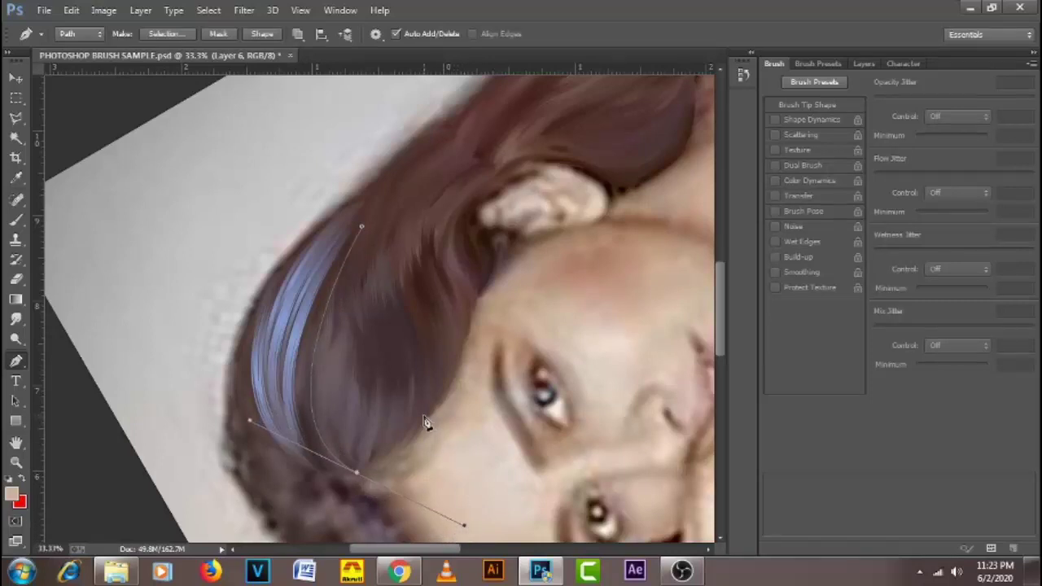
- Stroke the path on Layer 6 with the Brush tool and Simulate Pressure to paint a beige strand, and delete the path
click(864, 63)
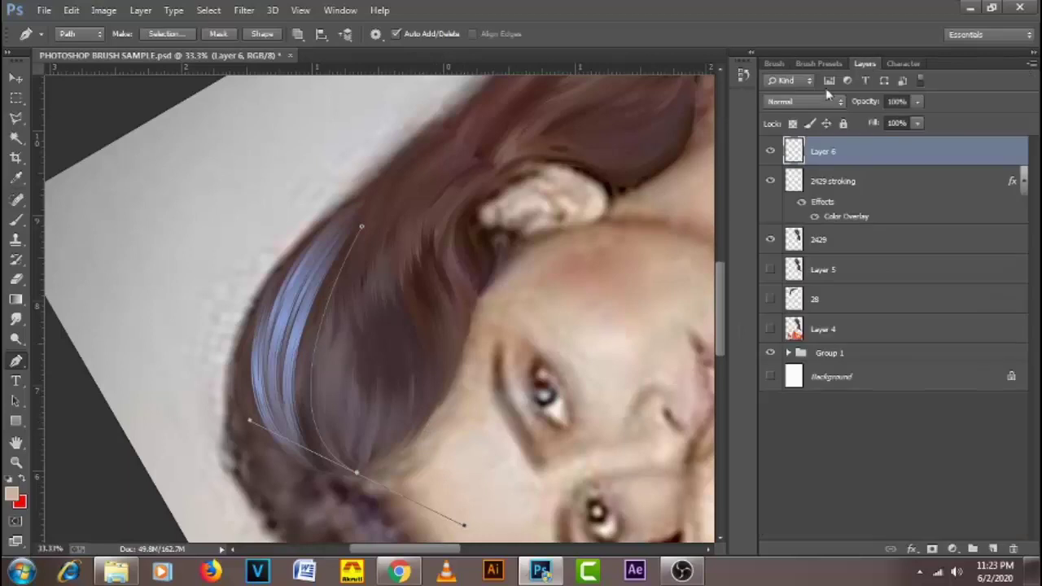
right_click(387, 371)
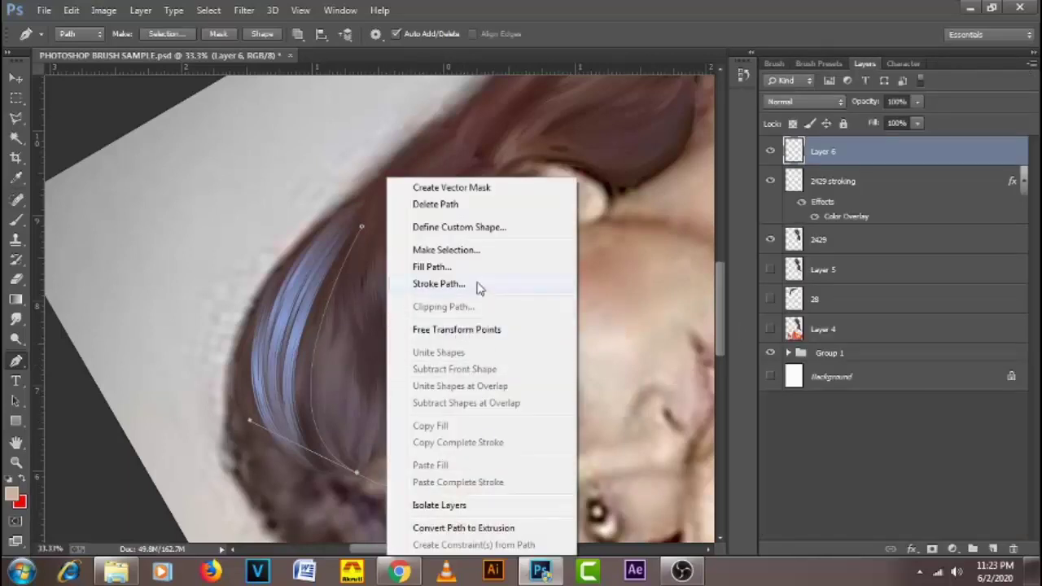
click(439, 284)
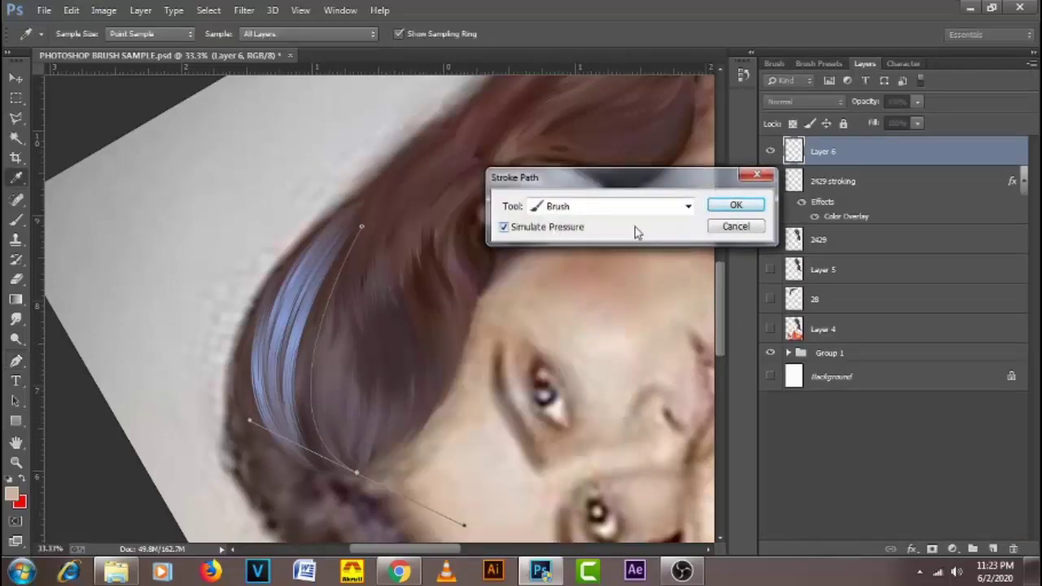
click(740, 209)
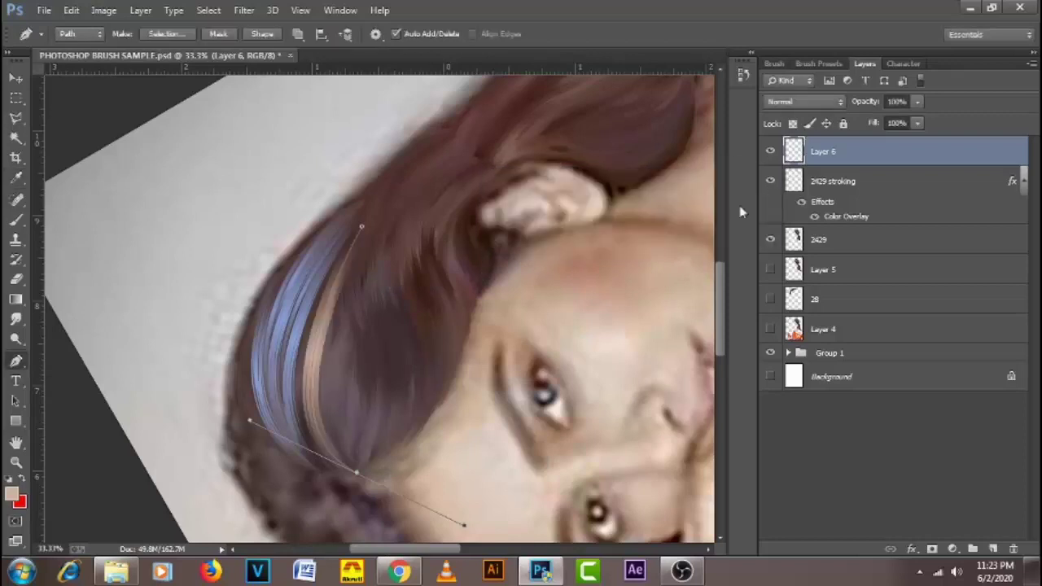
click(439, 205)
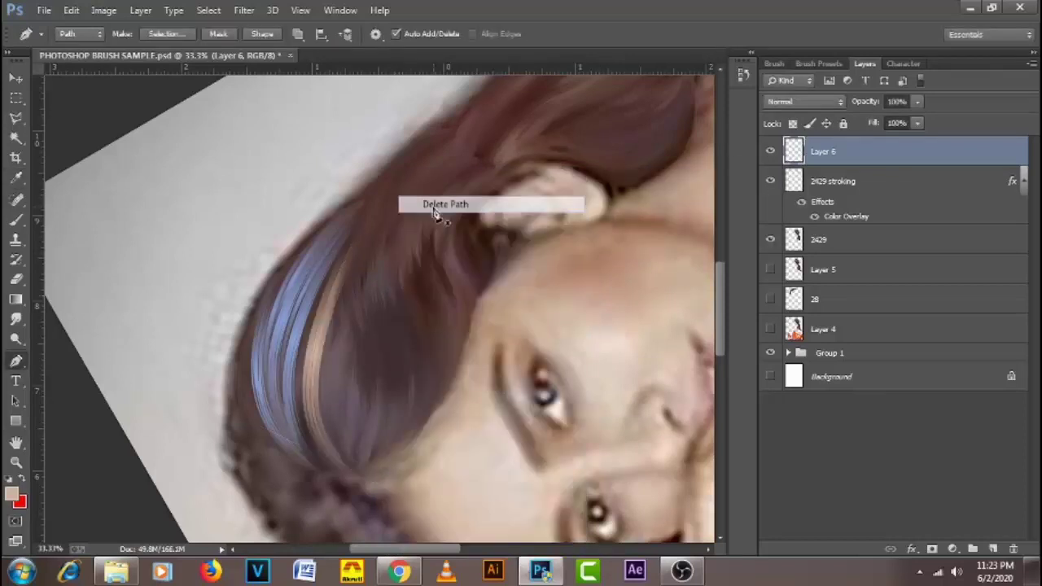
- Draw a curved path from the hairline parting up past the beige strand's inner side, stroke it with simulated brush pressure, and delete it
click(357, 465)
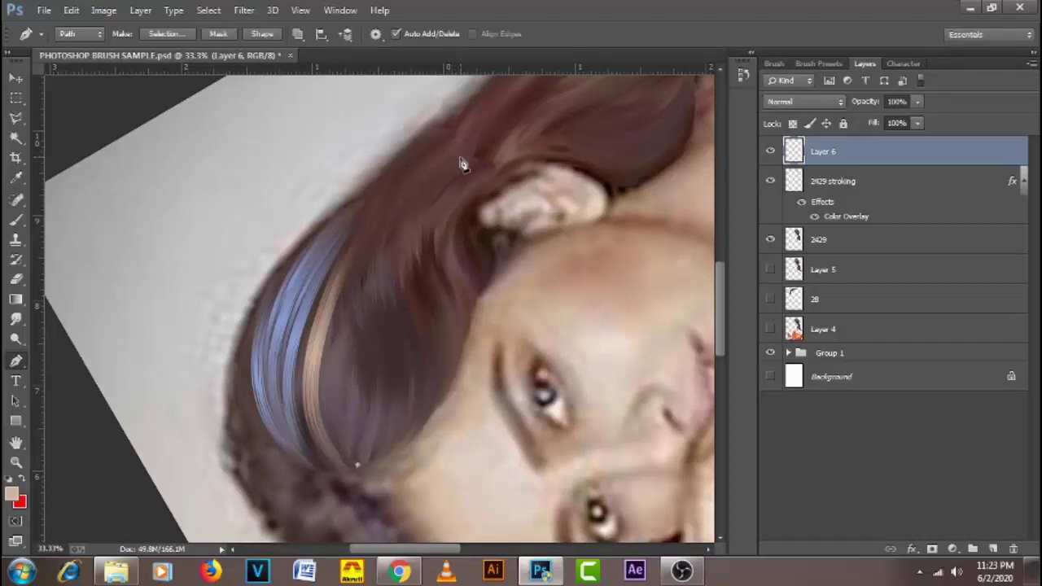
drag(460, 156, 659, 88)
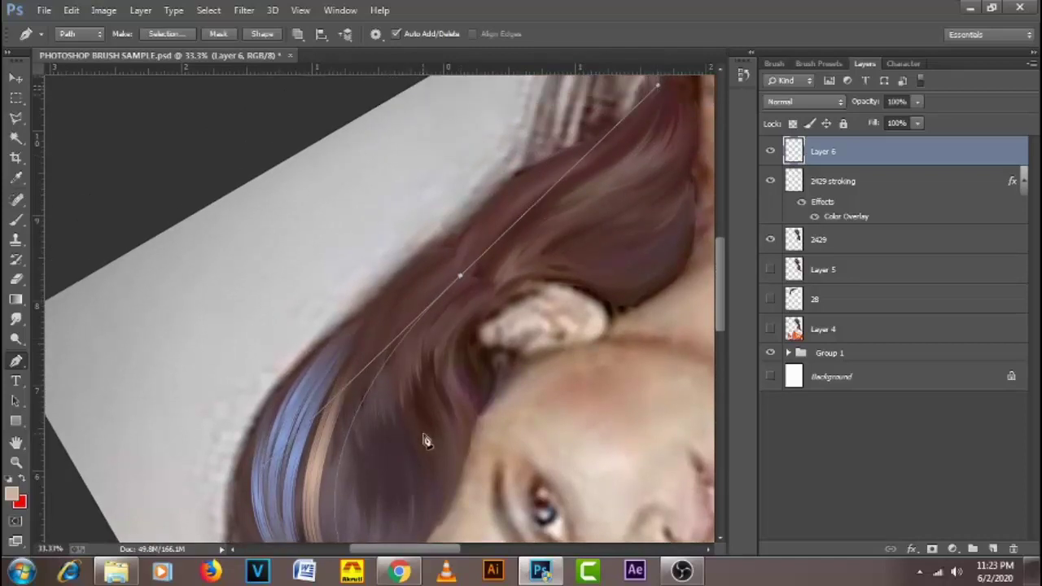
scroll(395, 269, down, 3)
right_click(384, 270)
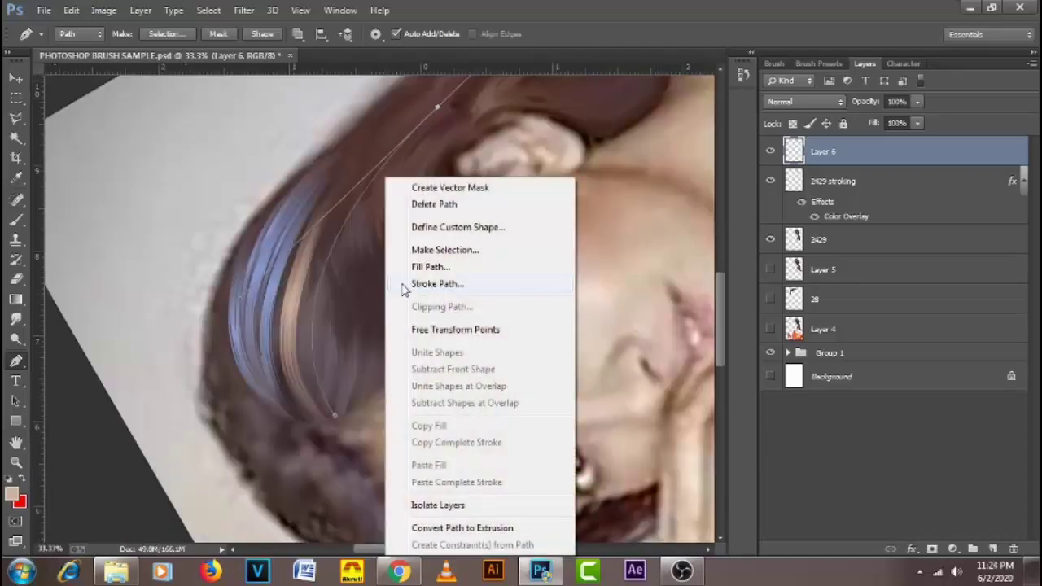
click(399, 288)
click(735, 206)
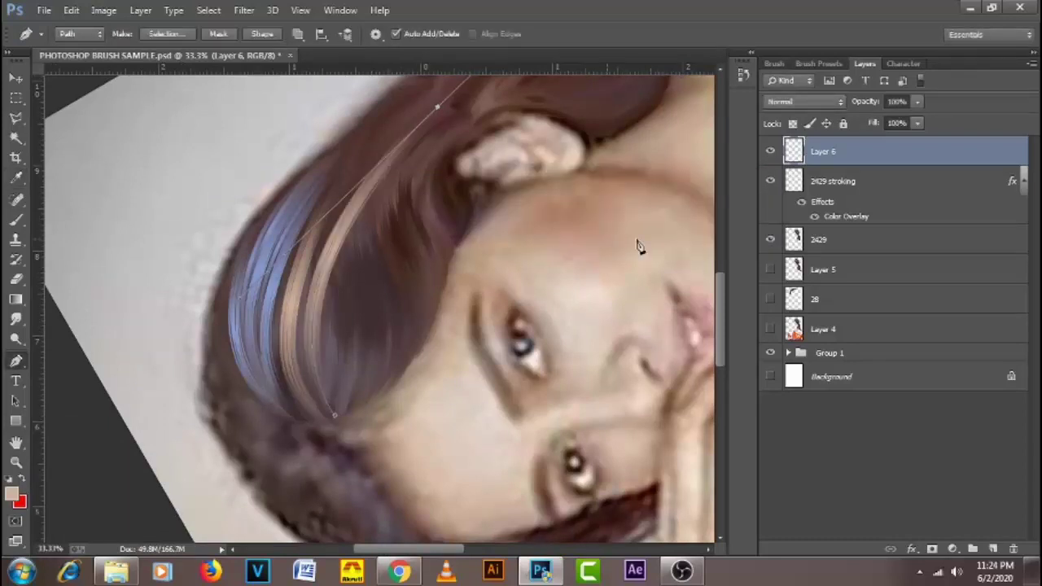
right_click(462, 179)
click(501, 206)
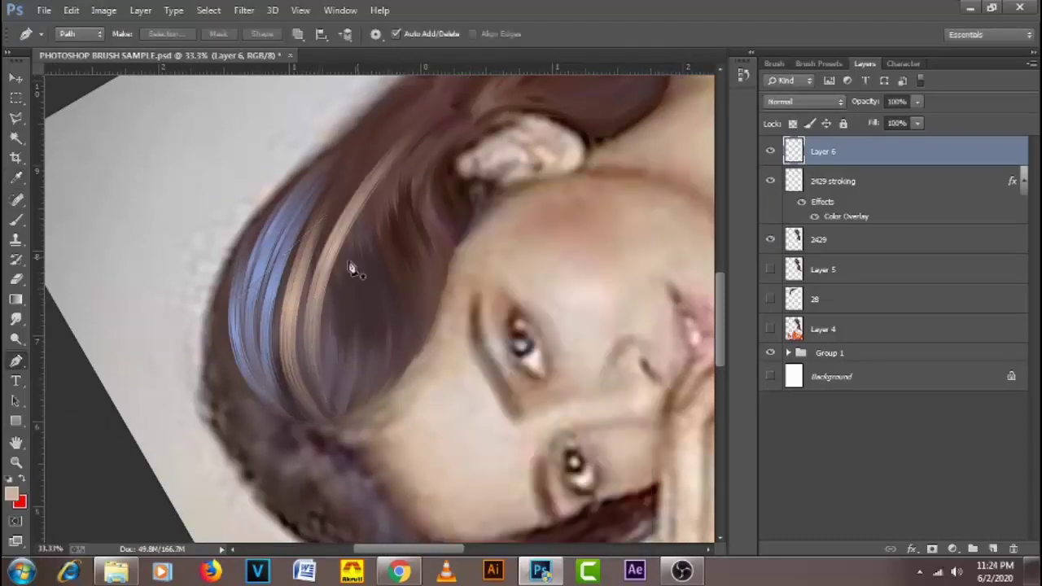
- Add another beige strand by stroking a curved path from the parting to above the ear with simulated pressure, and remove the path
alt+click(374, 245)
drag(375, 245, 342, 325)
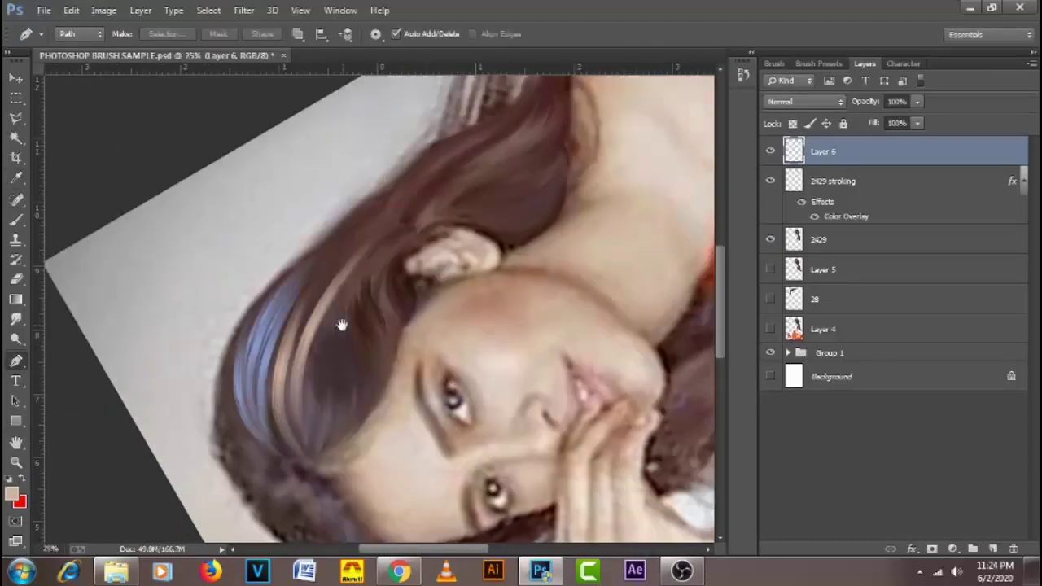
click(303, 447)
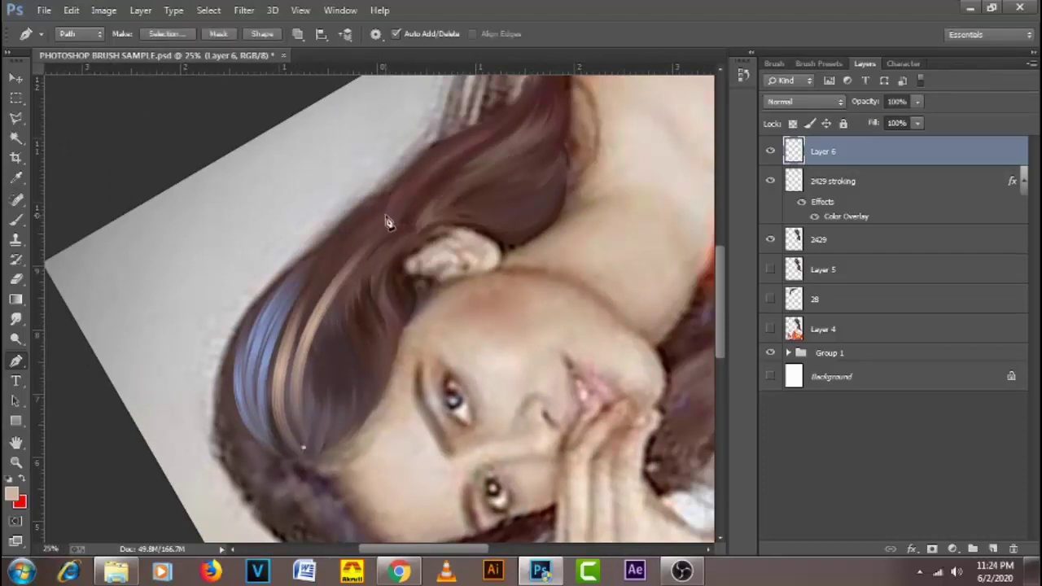
drag(385, 214, 538, 102)
right_click(396, 329)
click(444, 285)
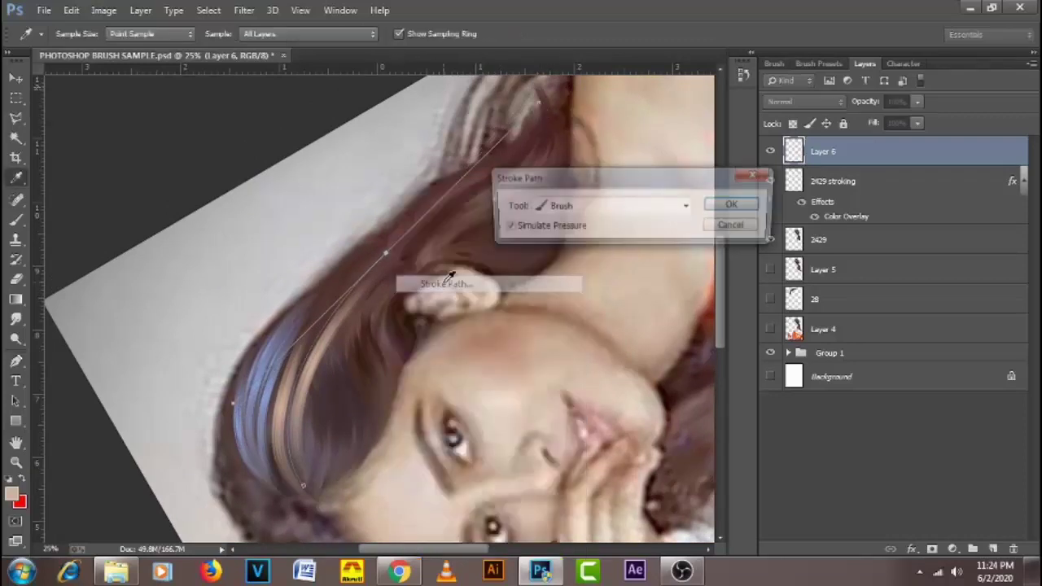
click(735, 206)
right_click(414, 178)
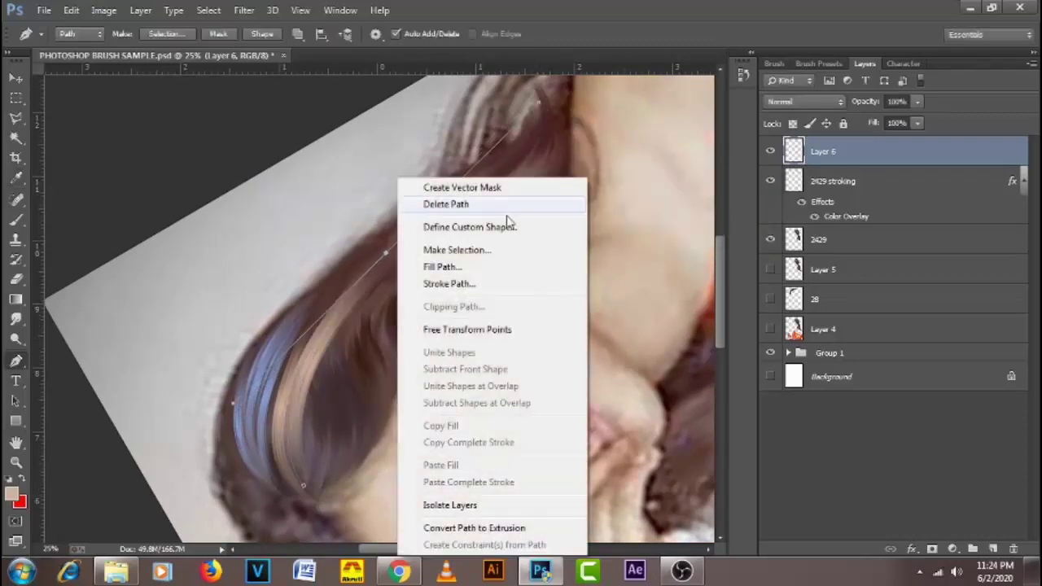
click(496, 209)
- Fill in hair between the blue and beige strands by drawing and pressure-stroking a curved path from the parting, and delete the path
click(289, 491)
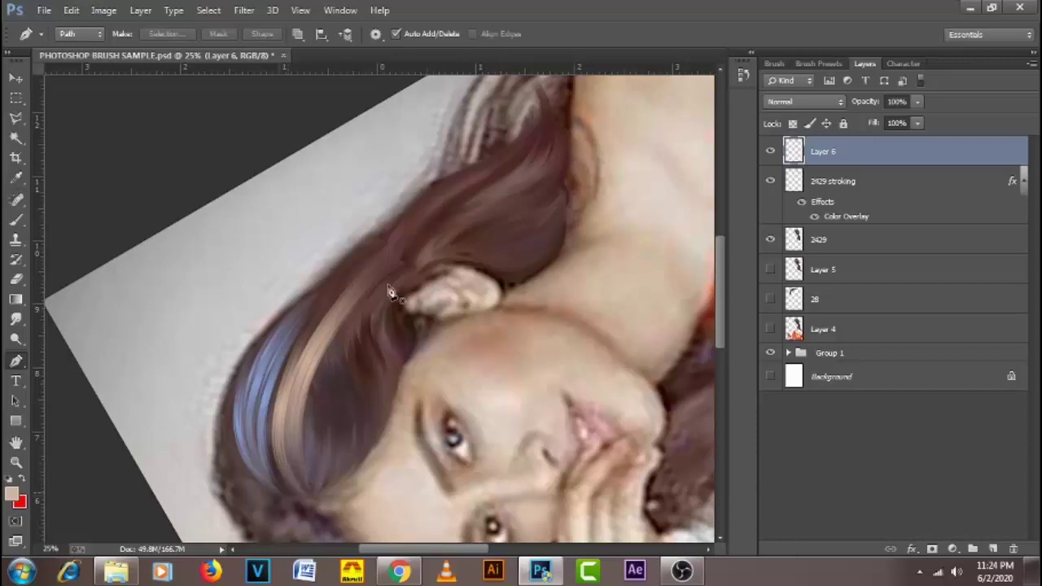
drag(384, 252, 486, 179)
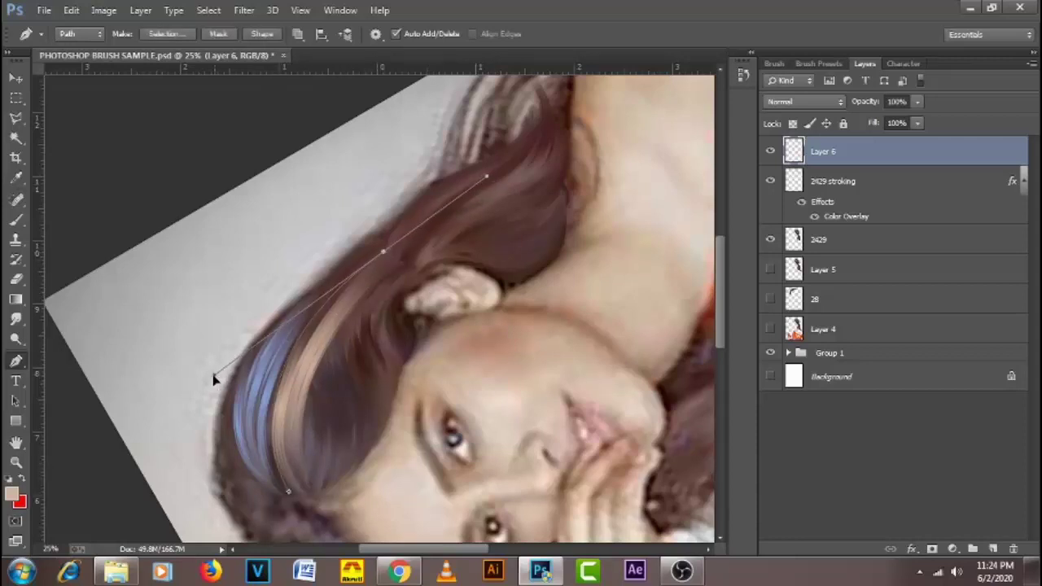
click(202, 406)
right_click(339, 481)
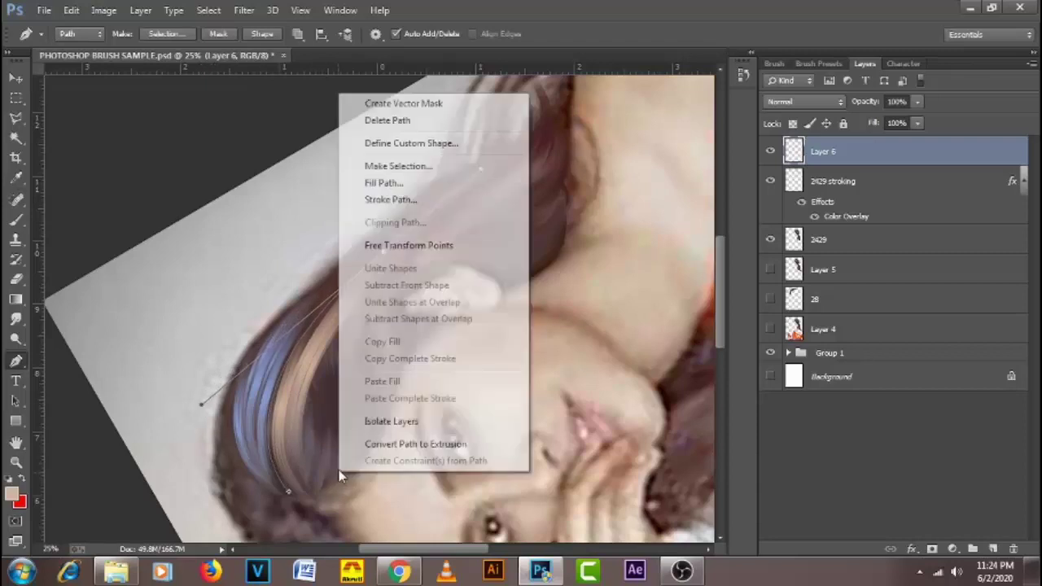
click(468, 203)
click(735, 205)
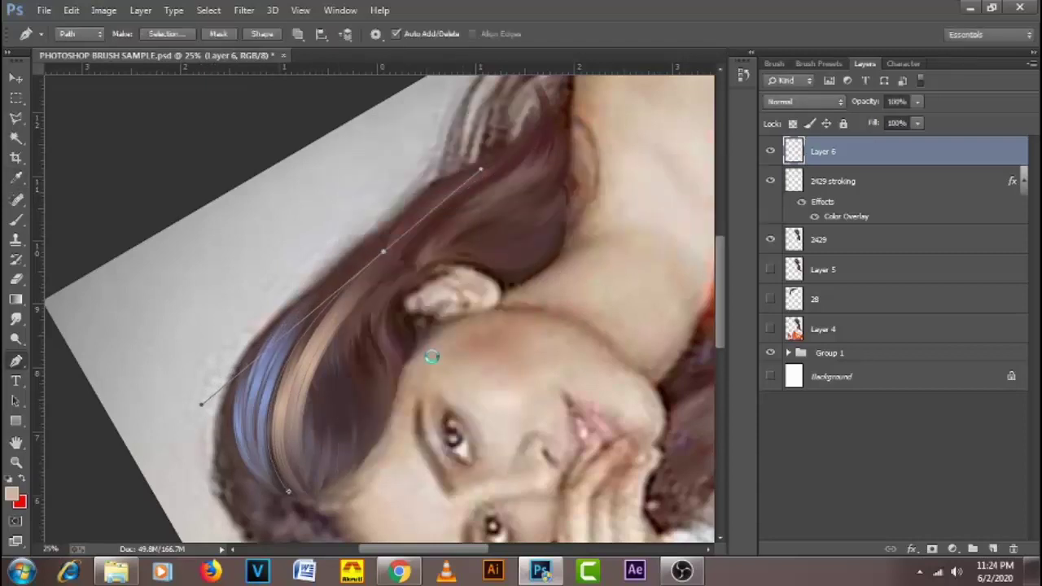
right_click(409, 178)
click(462, 204)
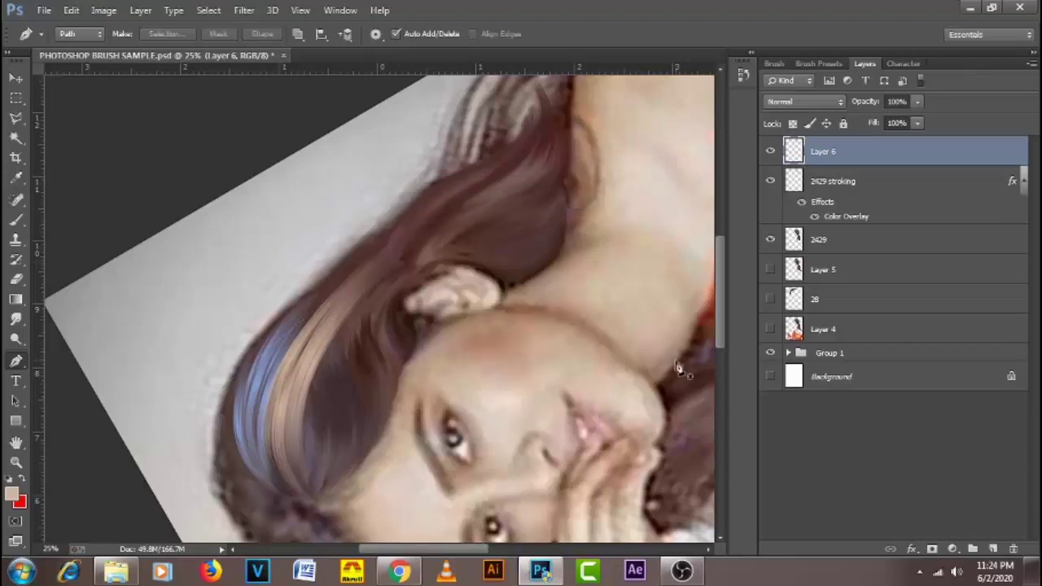
- Examine the stroked beige strands beside the blue ones up close
scroll(295, 390, up, 2)
scroll(363, 277, up, 2)
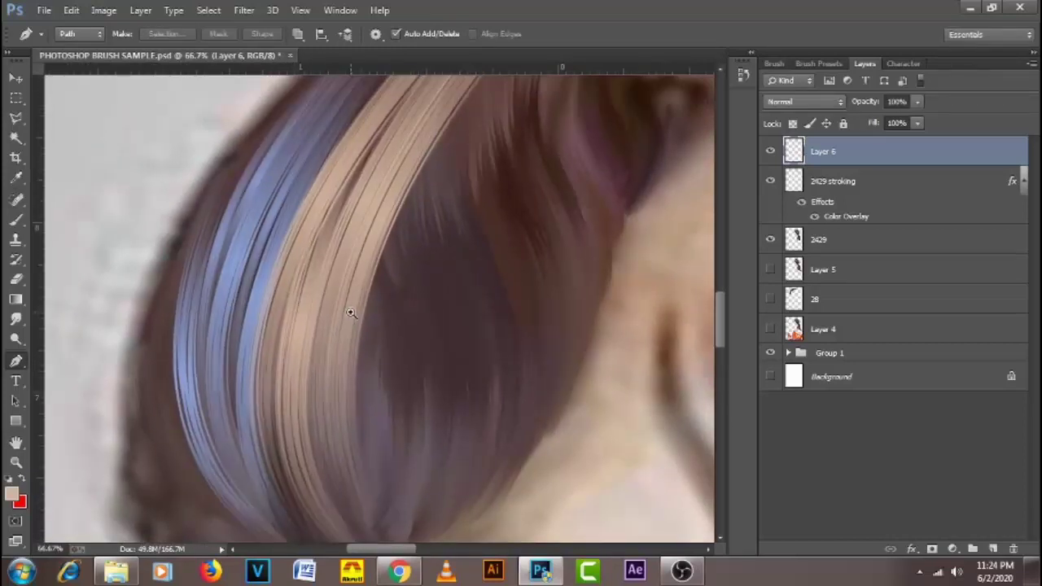
scroll(350, 313, up, 1)
scroll(364, 317, down, 1)
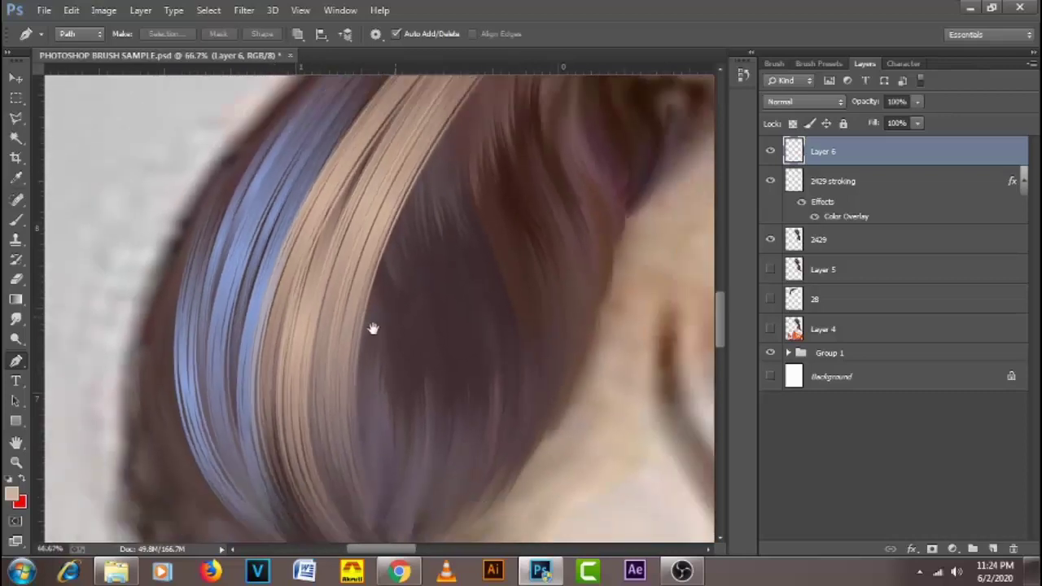
mouse_move(372, 328)
mouse_down()
mouse_move(398, 338)
mouse_move(355, 335)
mouse_up()
scroll(399, 338, down, 1)
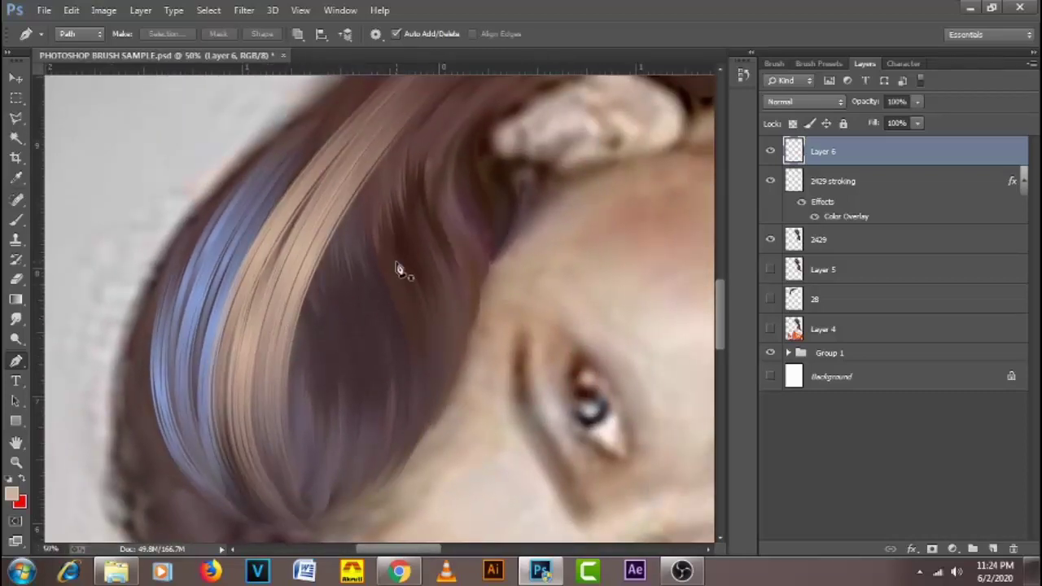
- Load the RK SKIN BRUSH file from the RK - PHOTOSHOP BRUSH folder into the Brush tool's presets
click(13, 218)
right_click(338, 263)
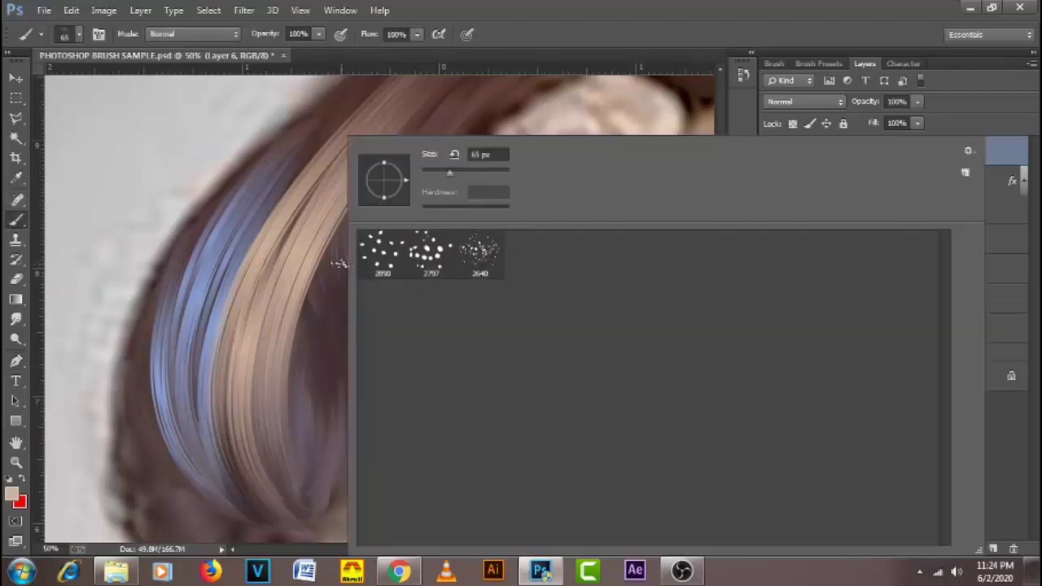
click(968, 152)
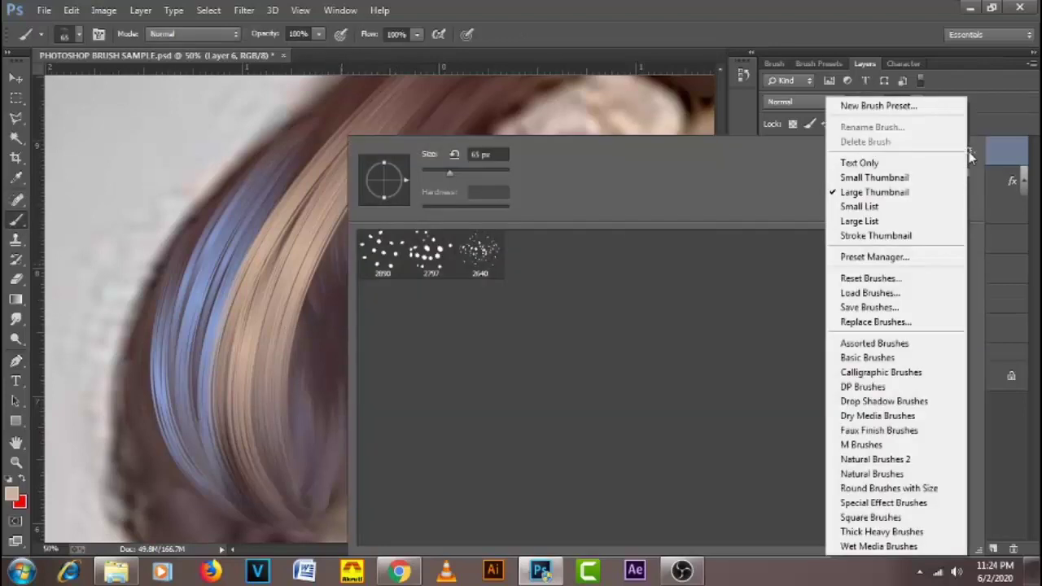
click(910, 298)
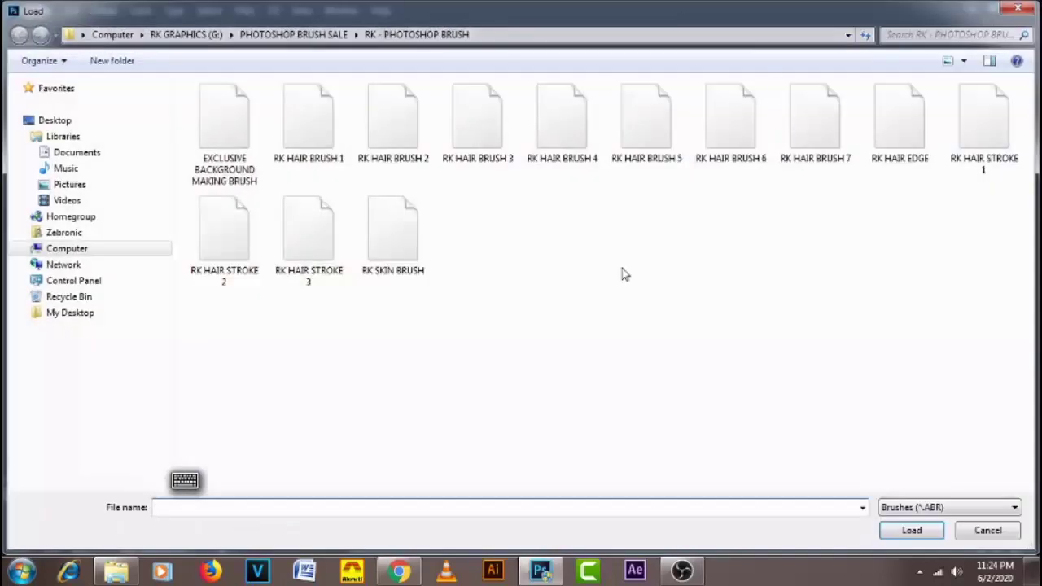
click(390, 257)
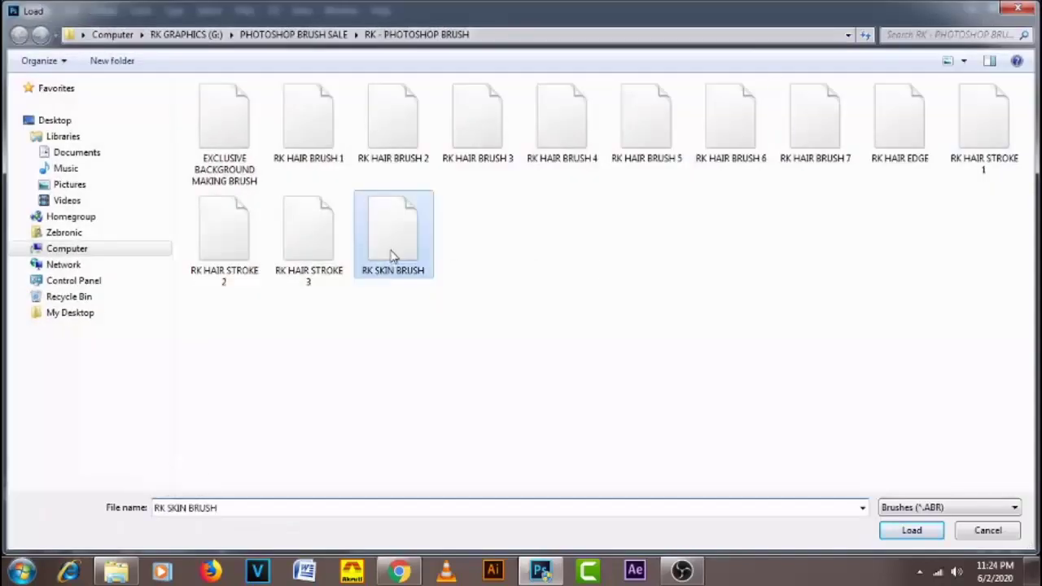
click(920, 531)
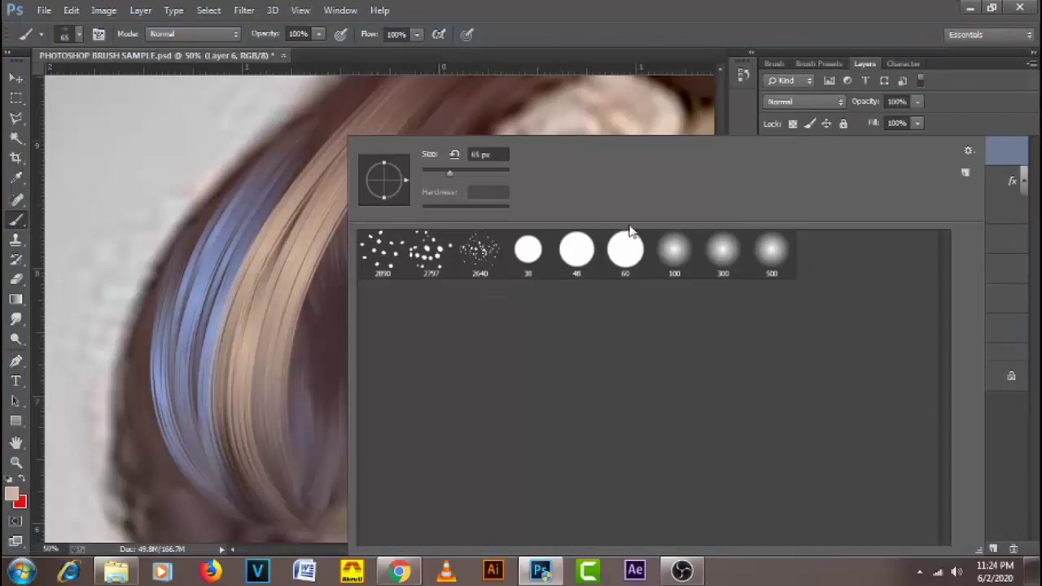
click(968, 150)
click(900, 297)
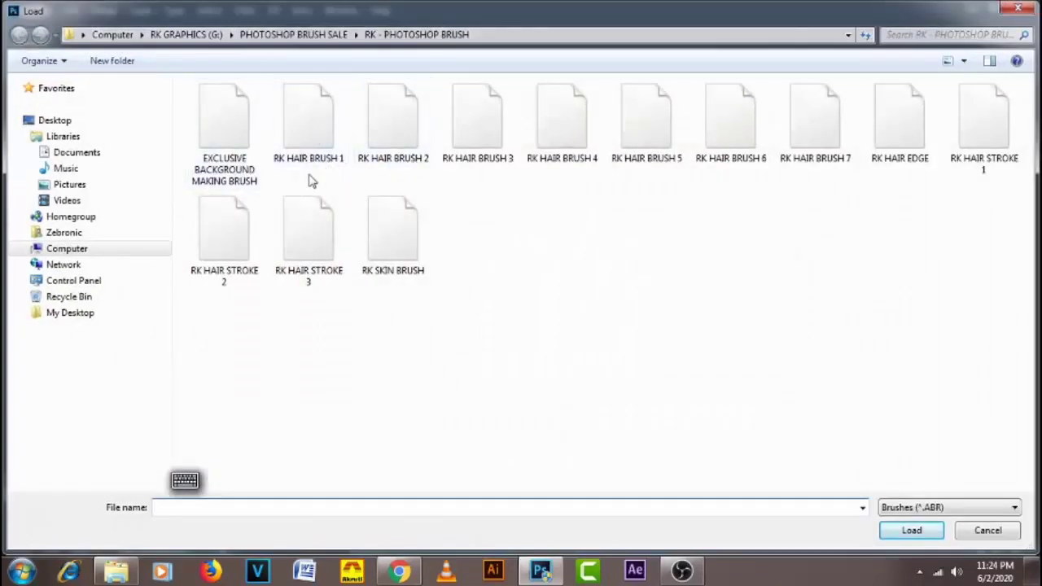
click(987, 531)
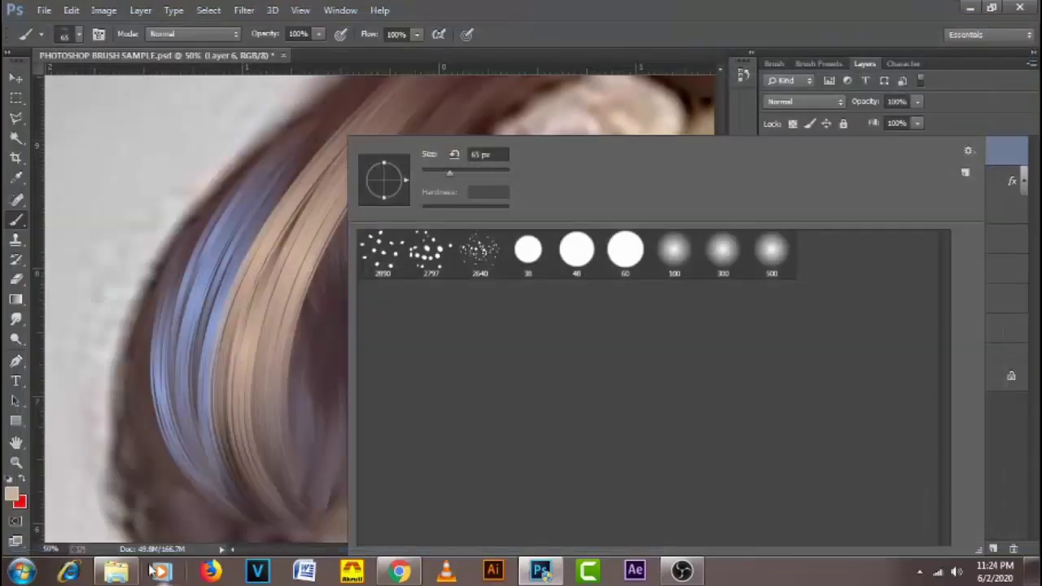
- Switch to Windows Explorer and review the RK HAIR BRUSH 1 to 7 files in the RK - PHOTOSHOP BRUSH folder
click(116, 571)
click(537, 284)
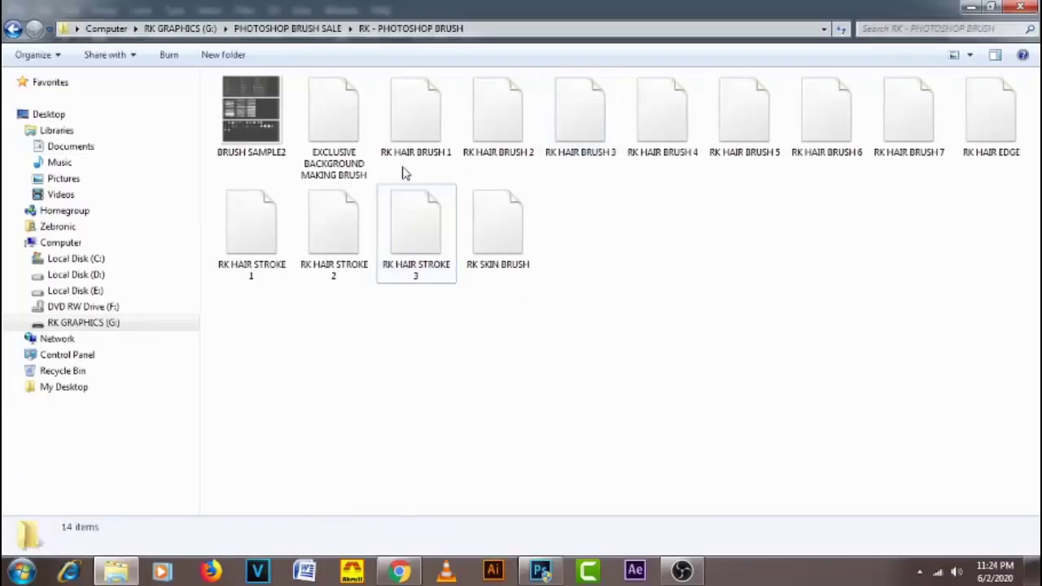
mouse_move(409, 168)
mouse_down()
mouse_move(961, 171)
mouse_move(963, 151)
mouse_move(931, 121)
mouse_move(932, 72)
mouse_up()
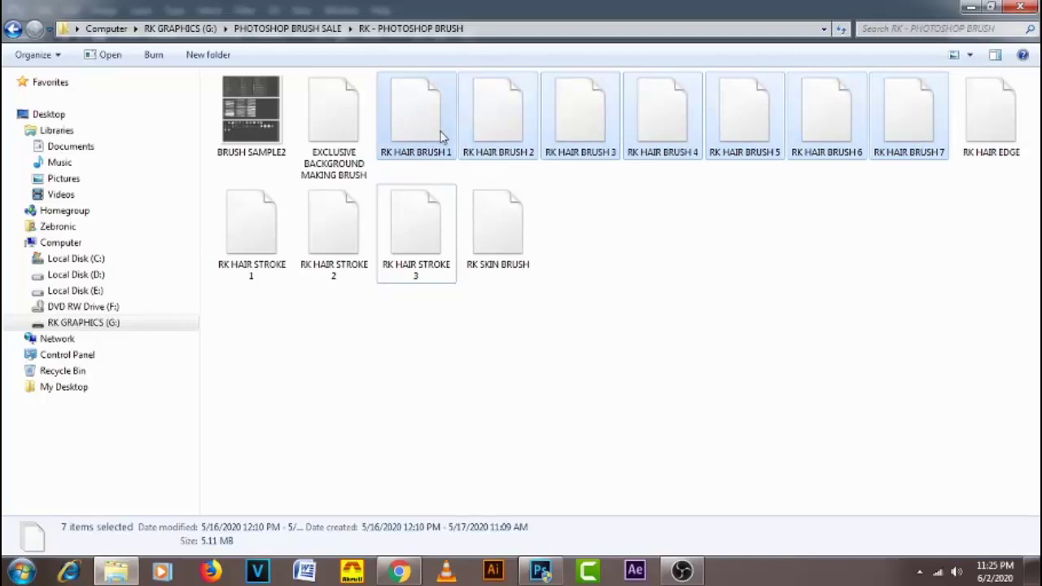
click(798, 239)
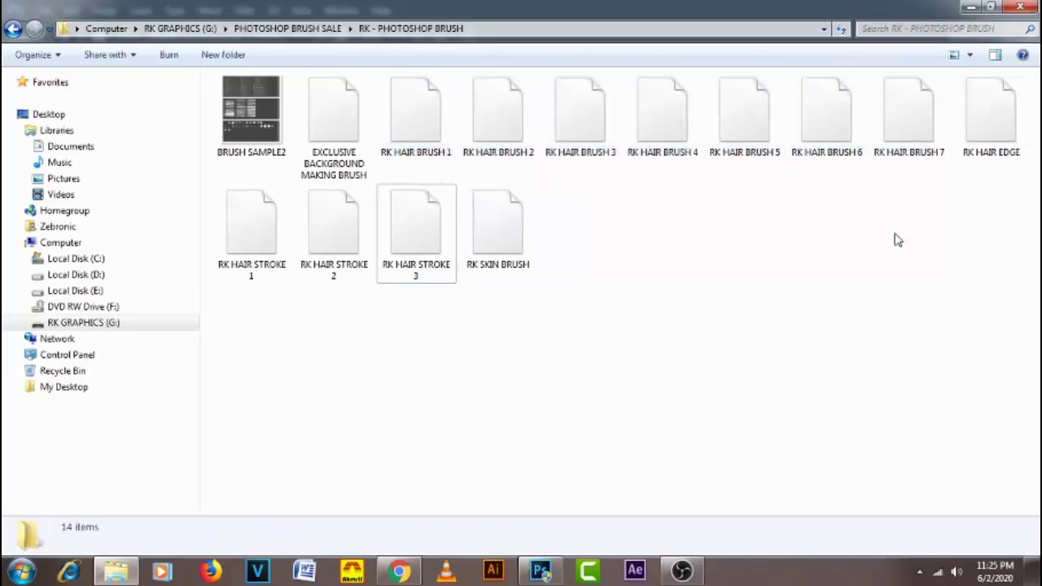
- Review the RK HAIR EDGE and RK HAIR STROKE 1 to 3 brush files in the folder
click(994, 129)
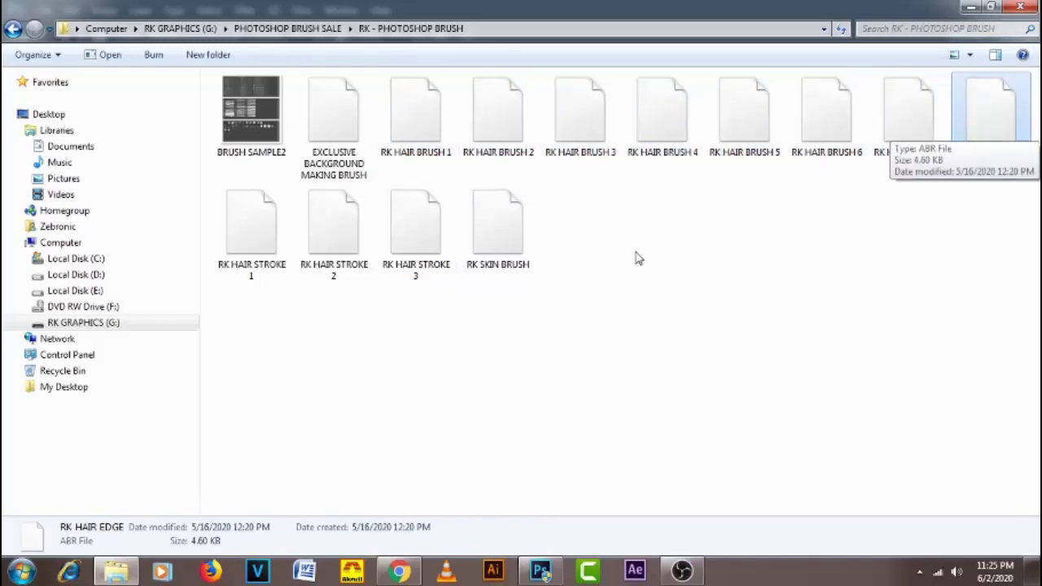
drag(249, 298, 447, 234)
click(291, 324)
mouse_move(246, 303)
mouse_down()
mouse_move(298, 315)
mouse_move(386, 263)
mouse_up()
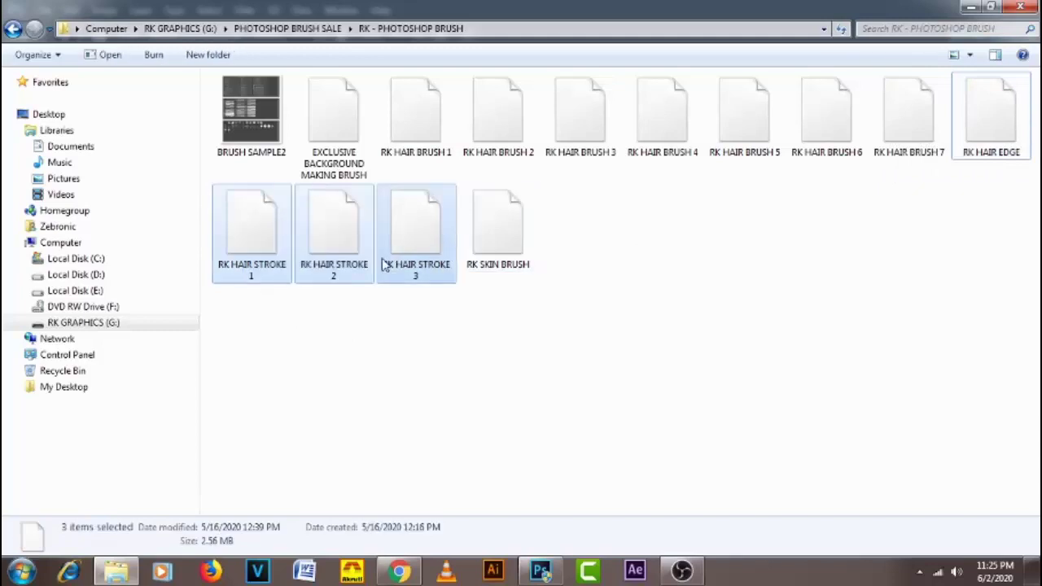
click(297, 303)
drag(248, 310, 439, 259)
click(505, 363)
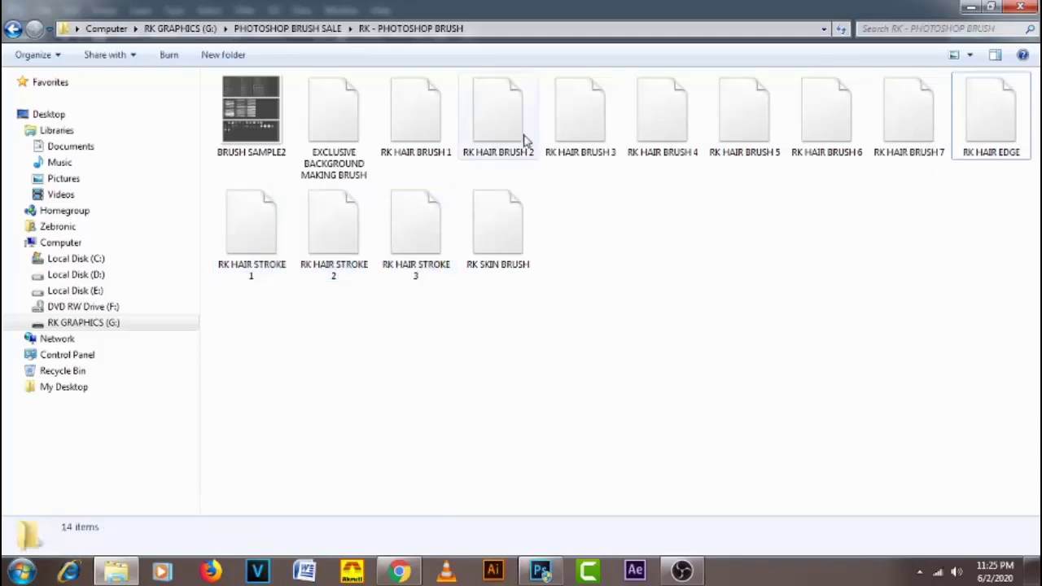
- Look over the hair brush files in the folder and select the RK HAIR EDGE file
mouse_move(424, 179)
mouse_down()
mouse_move(781, 183)
mouse_move(863, 73)
mouse_move(946, 106)
mouse_up()
click(920, 228)
click(989, 123)
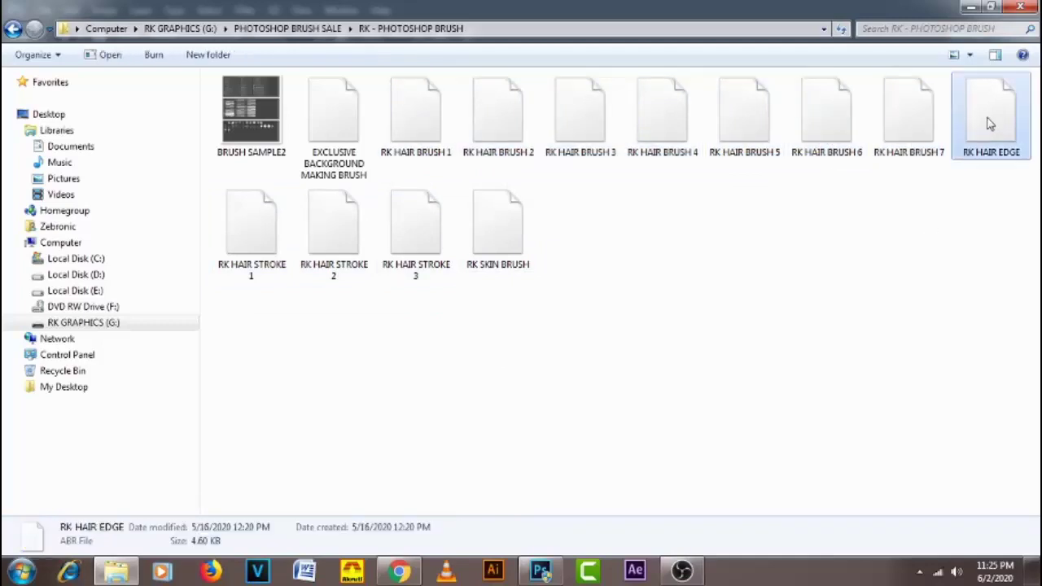
- Switch to Photoshop, load the RK HAIR EDGE file into the brush presets and choose its 54 px dotted tip
click(541, 571)
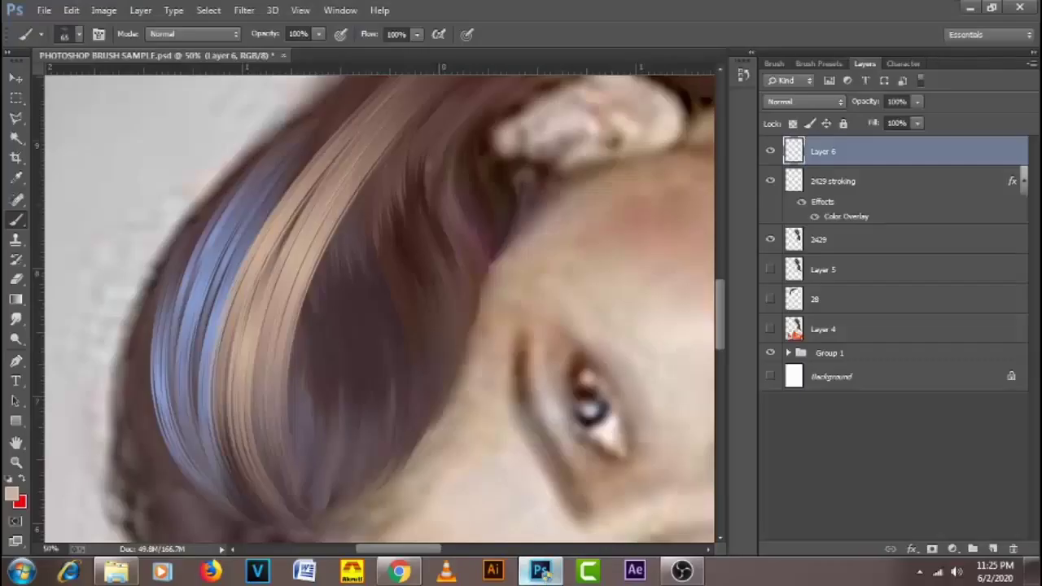
right_click(359, 238)
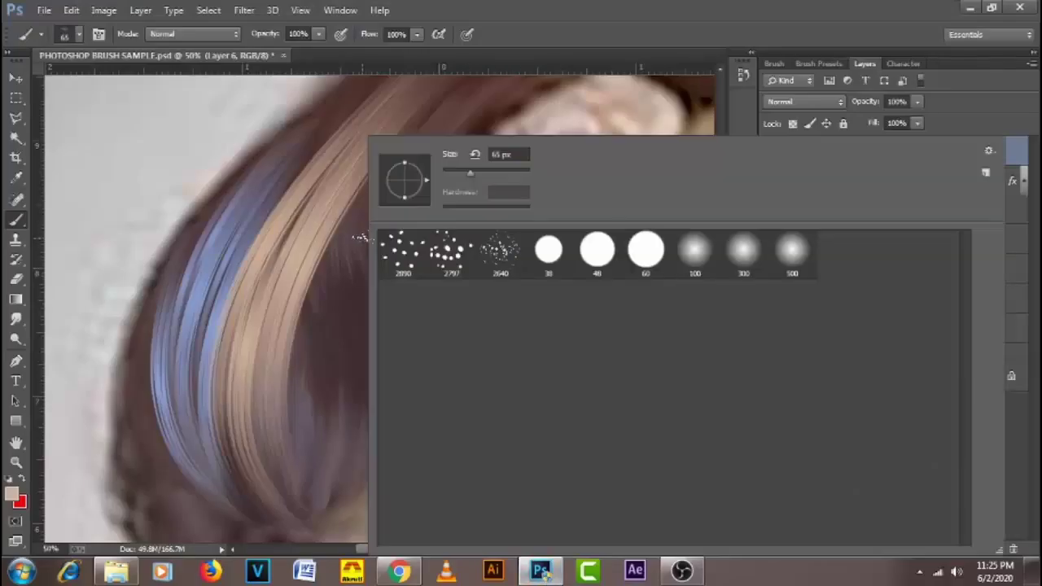
click(987, 157)
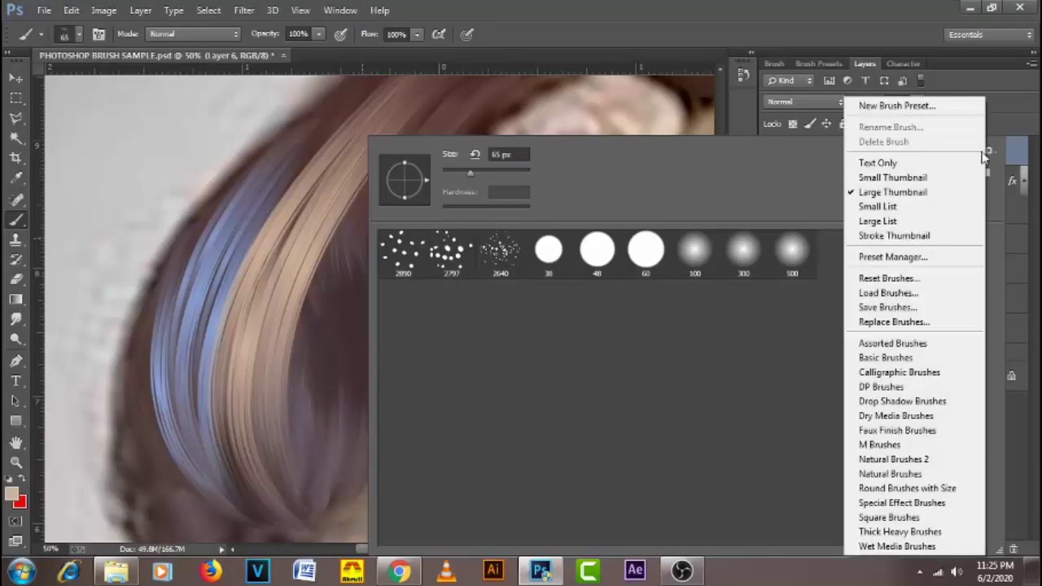
click(915, 291)
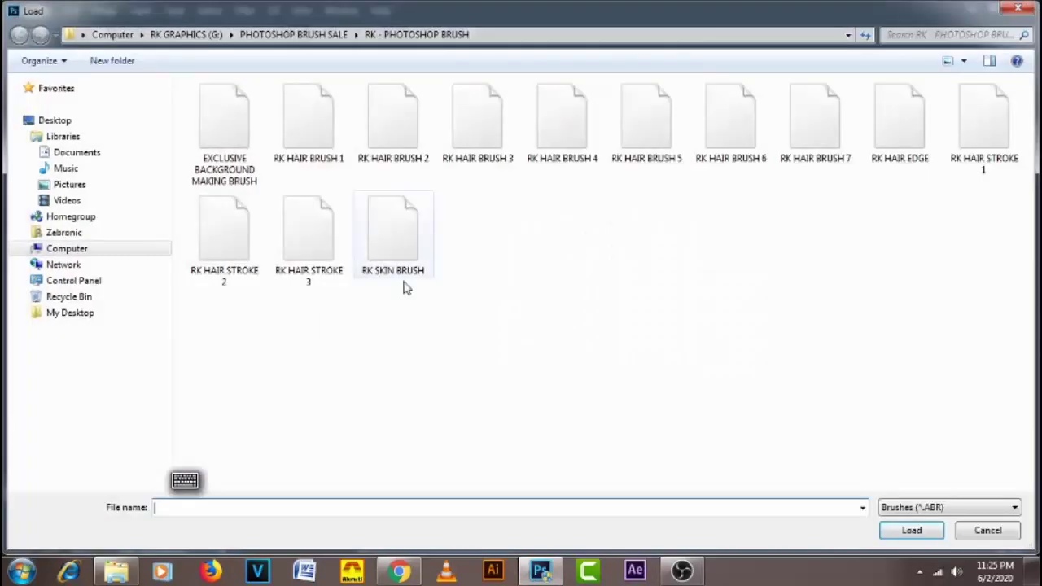
click(904, 137)
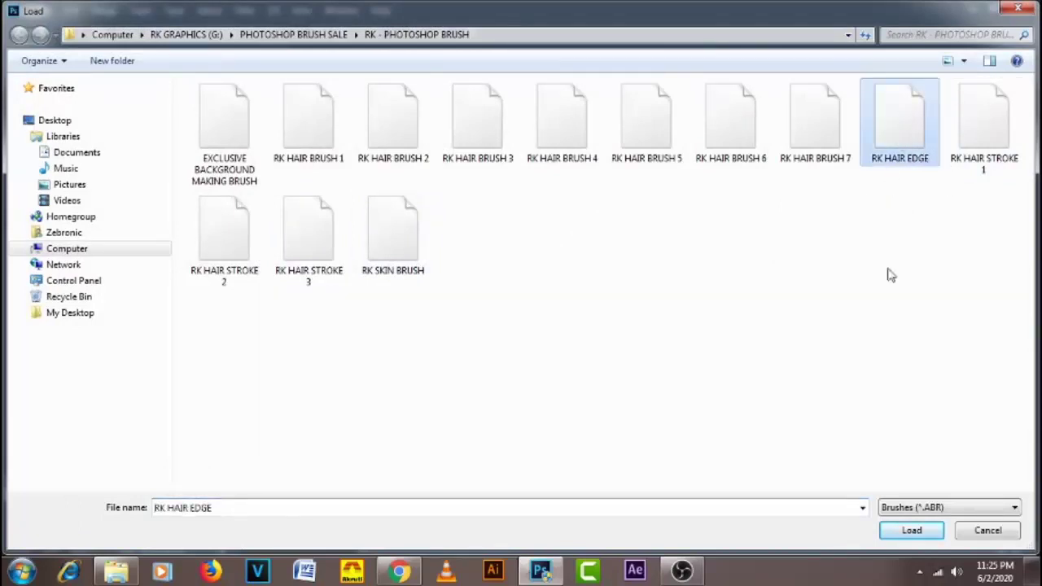
click(912, 530)
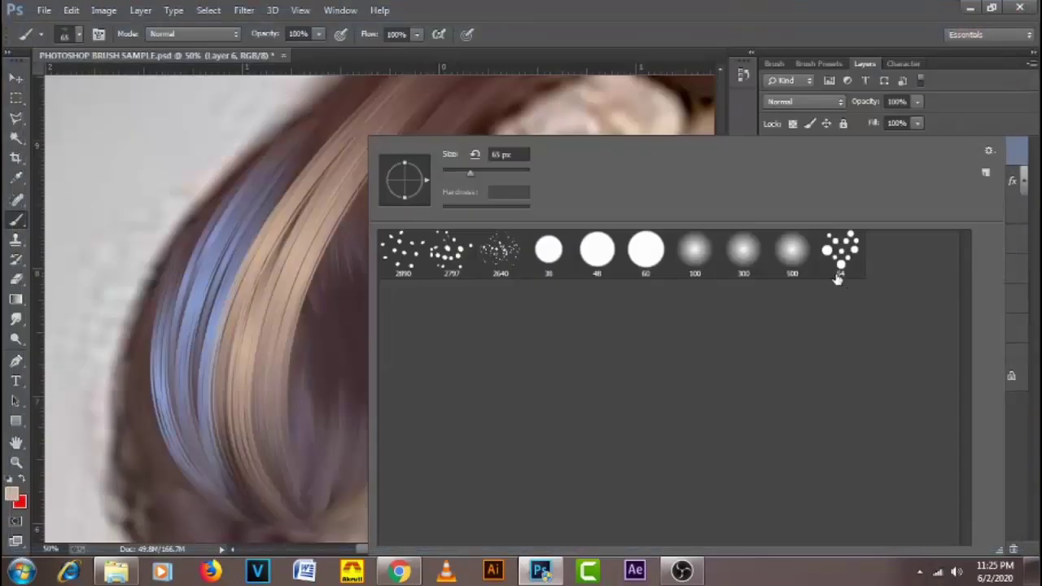
click(847, 256)
click(554, 46)
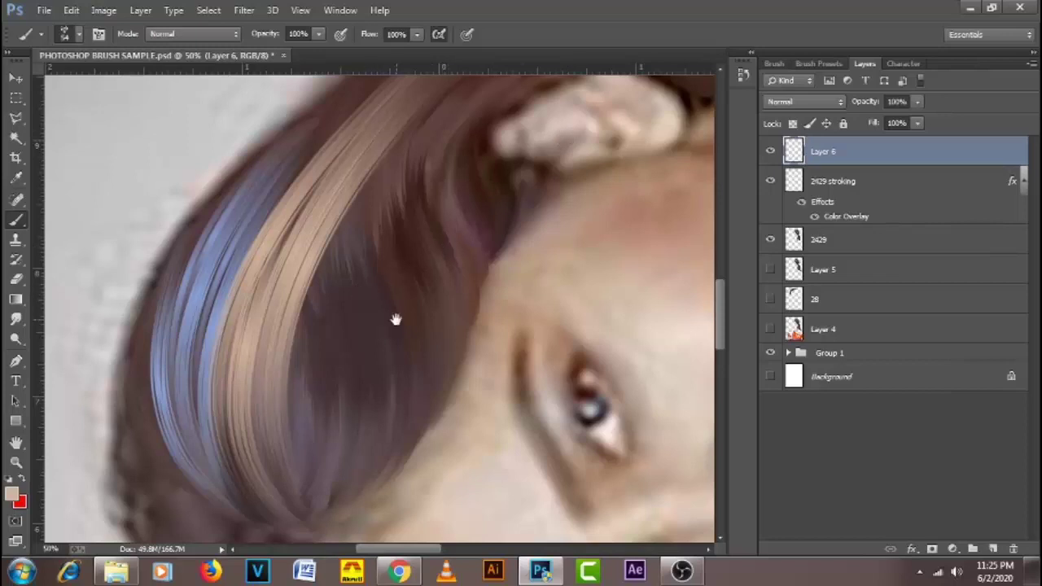
- Turn off Shape Dynamics, Scattering, Dual Brush, Color Dynamics, Build-up and Smoothing for the hair edge brush, keeping only Transfer
drag(397, 319, 396, 323)
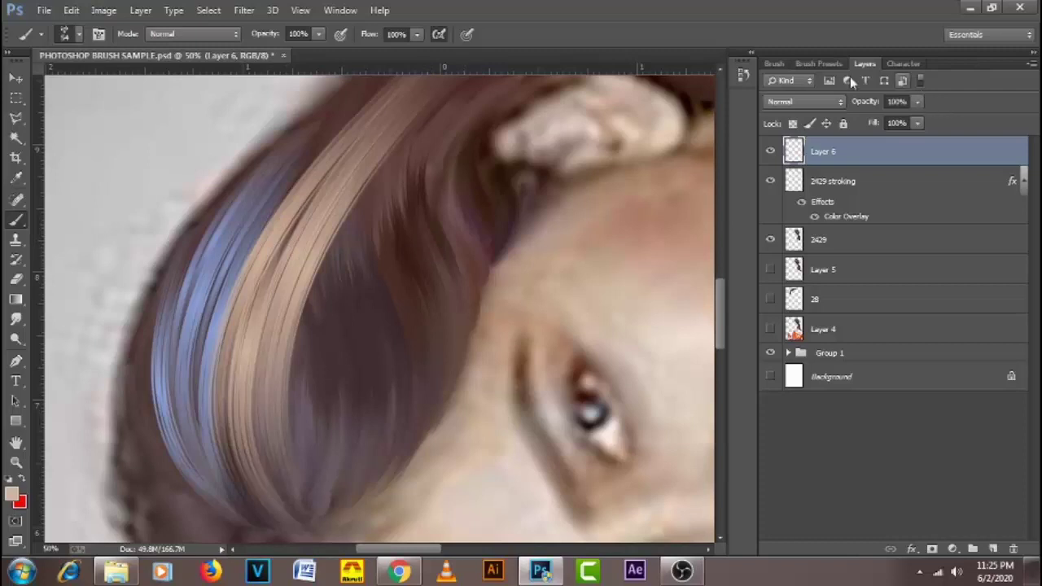
click(773, 65)
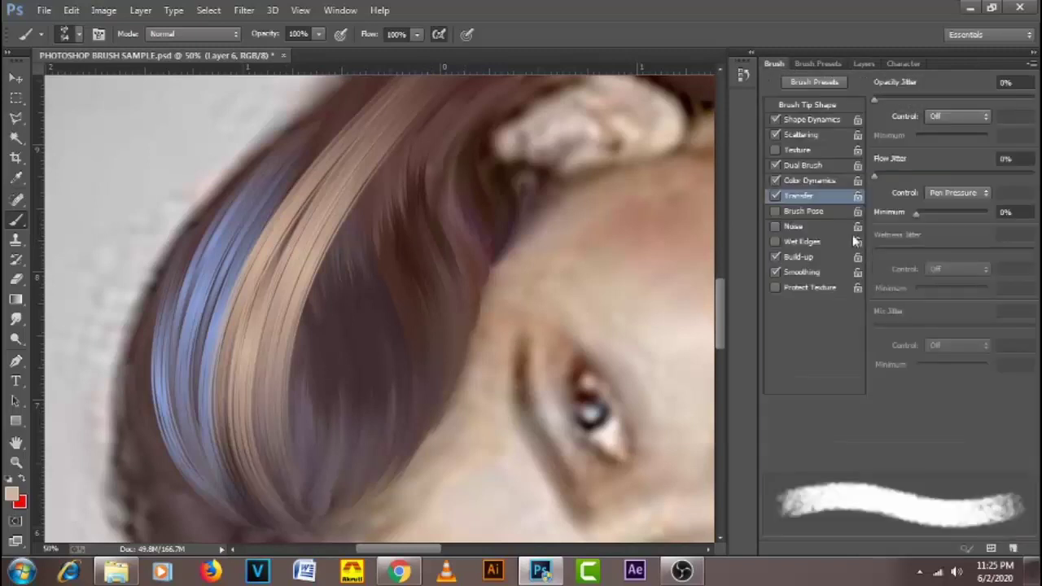
click(774, 119)
click(775, 134)
click(774, 165)
click(775, 180)
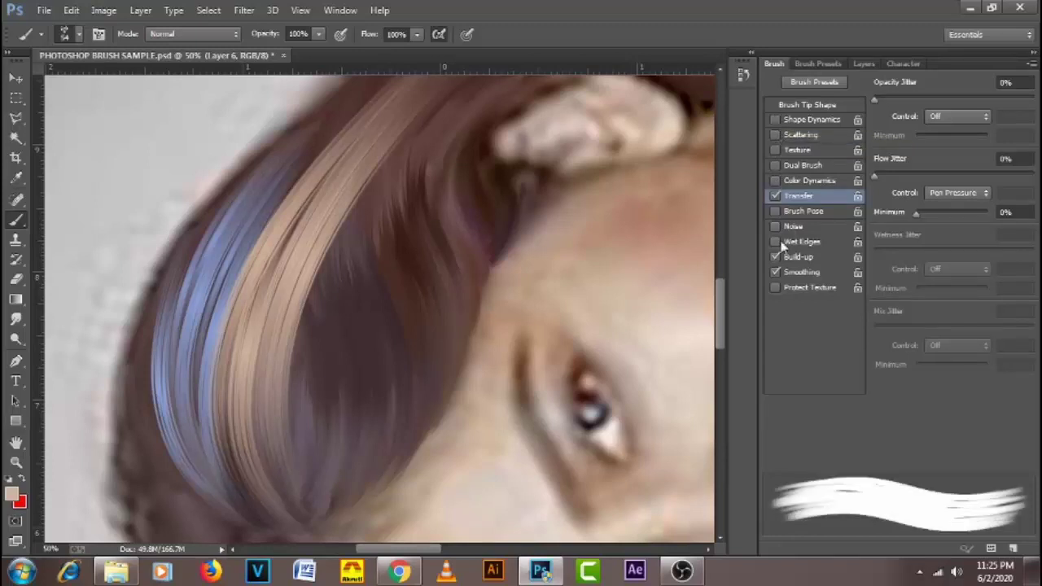
click(775, 257)
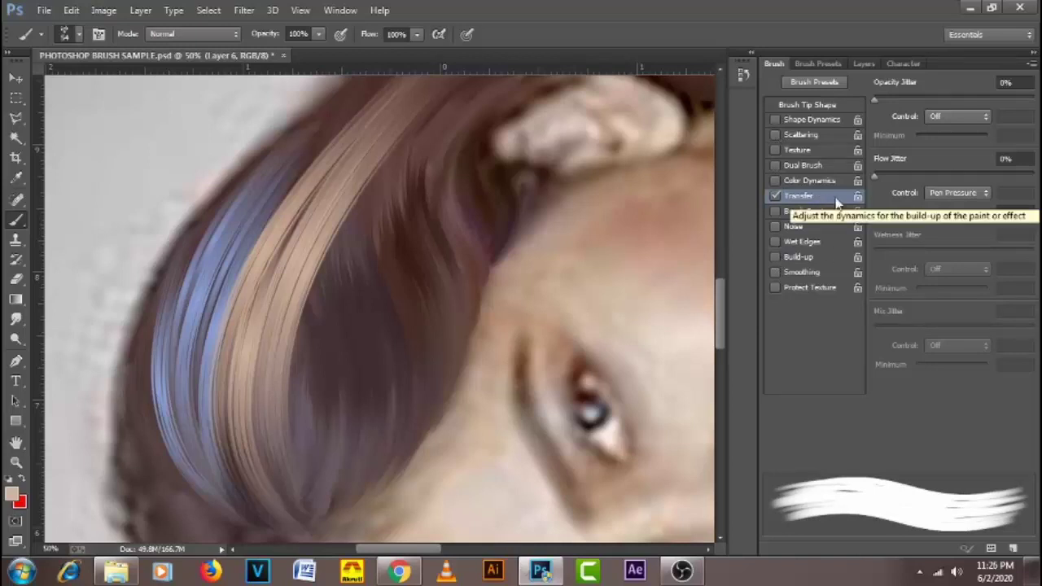
- Set the brush's Opacity Jitter control to Pen Pressure, comparing its stroke preview with Off, and view the Brush Tip Shape settings
click(949, 117)
click(948, 157)
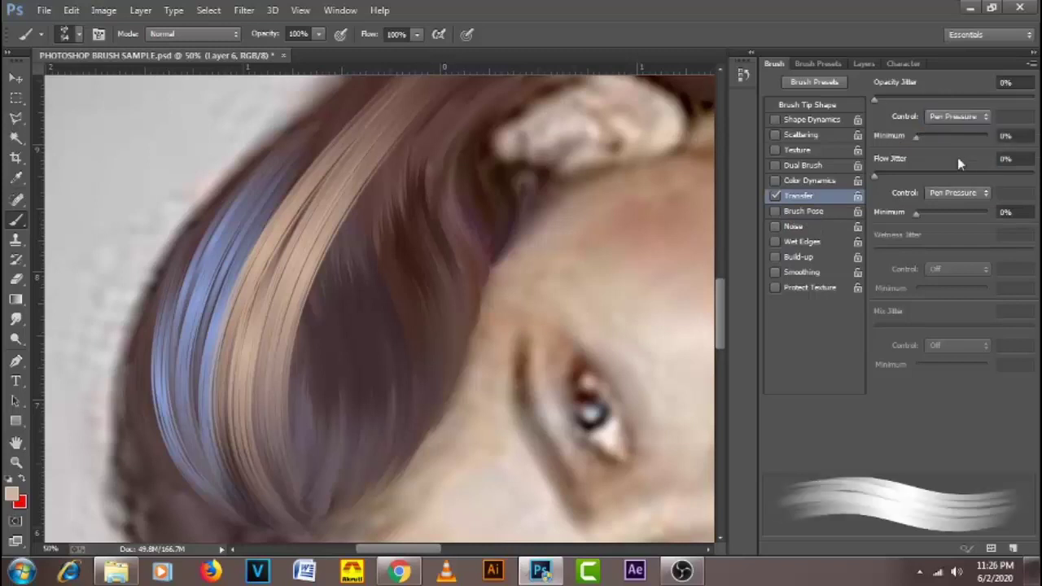
click(956, 118)
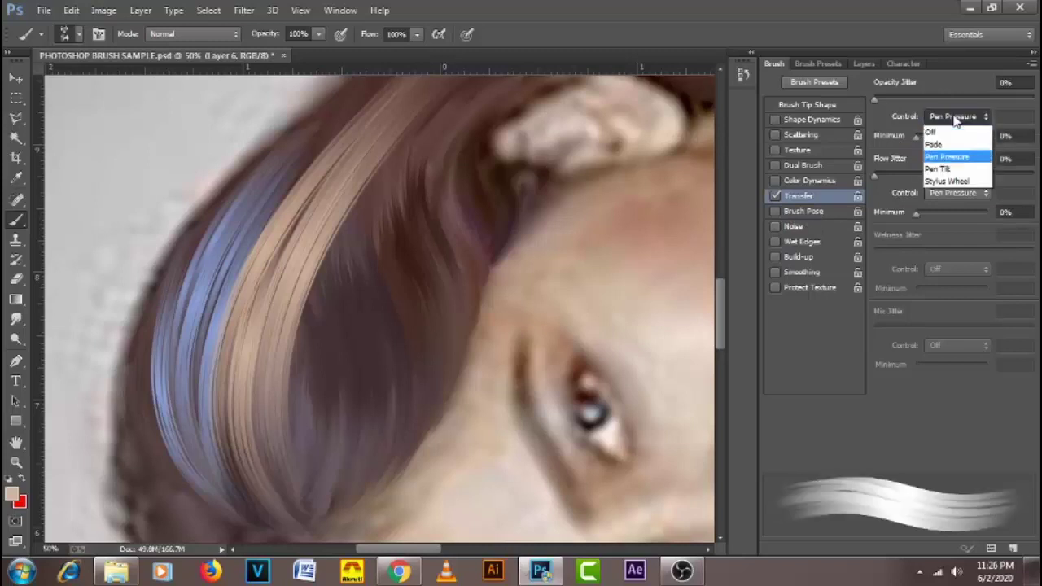
click(955, 133)
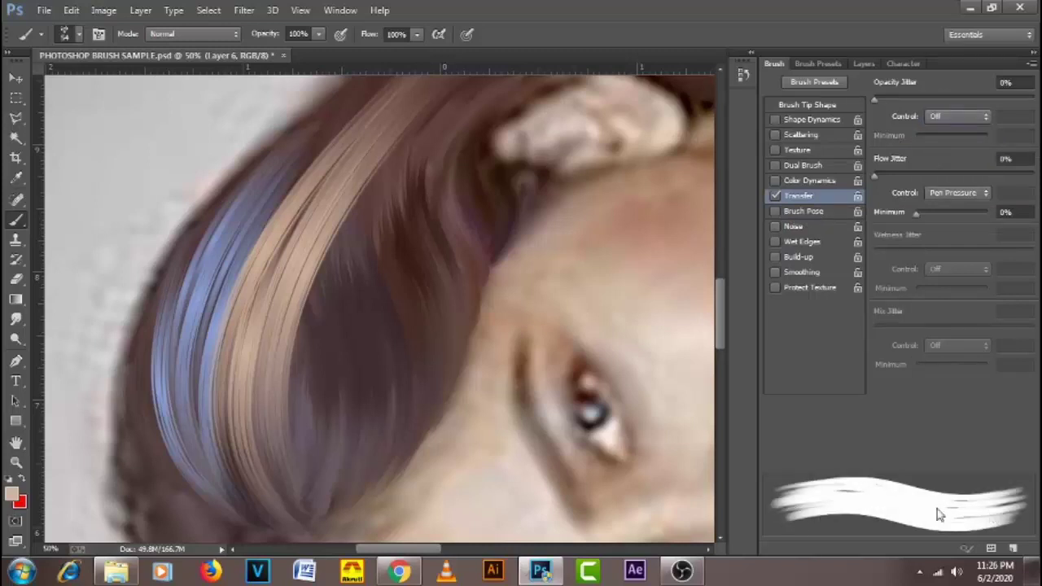
click(962, 121)
click(949, 157)
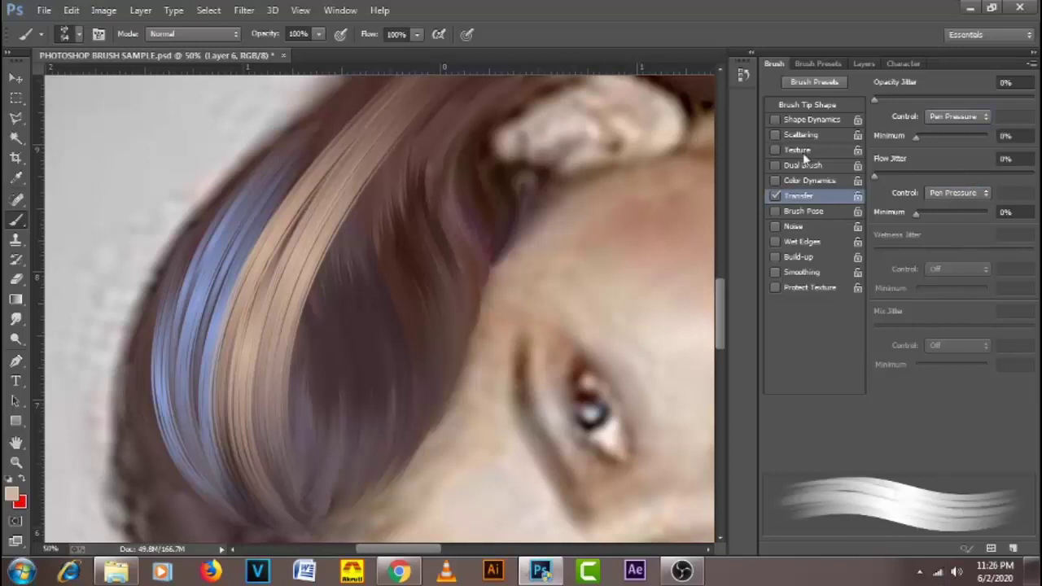
click(809, 106)
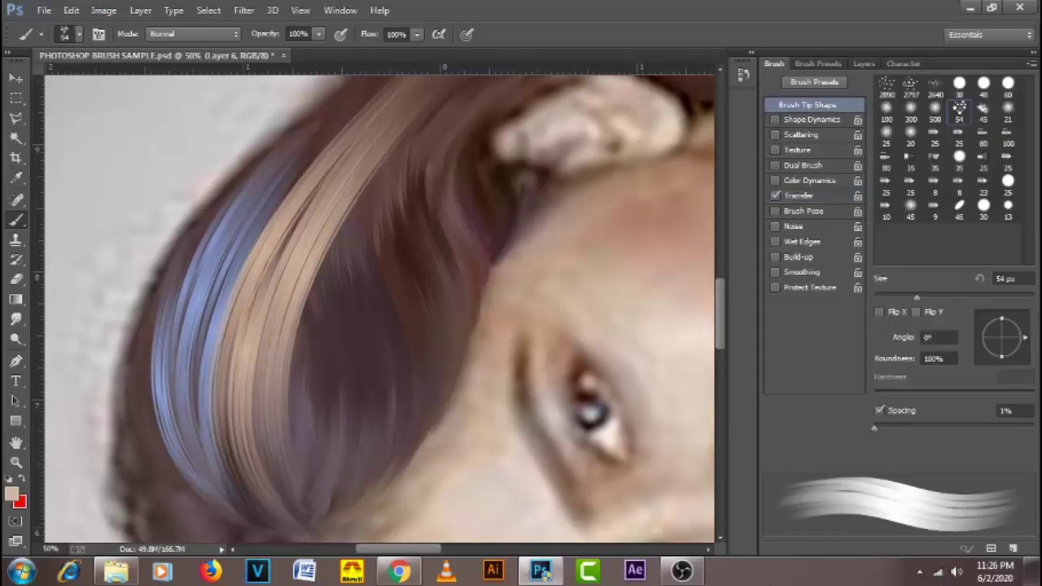
- Add a new layer above Layer 6 and set the hair edge brush size to 25 px
click(863, 63)
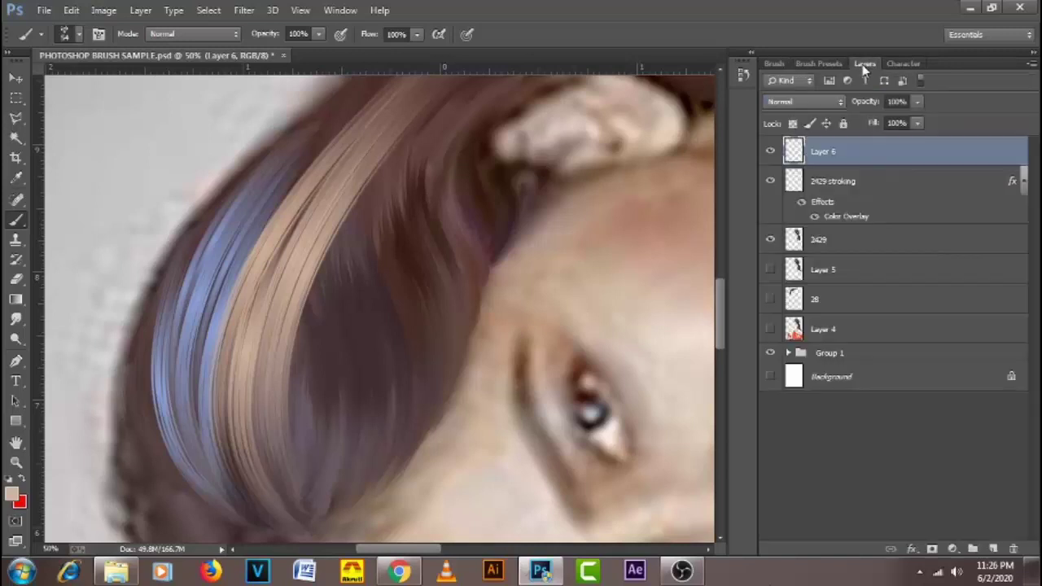
click(991, 550)
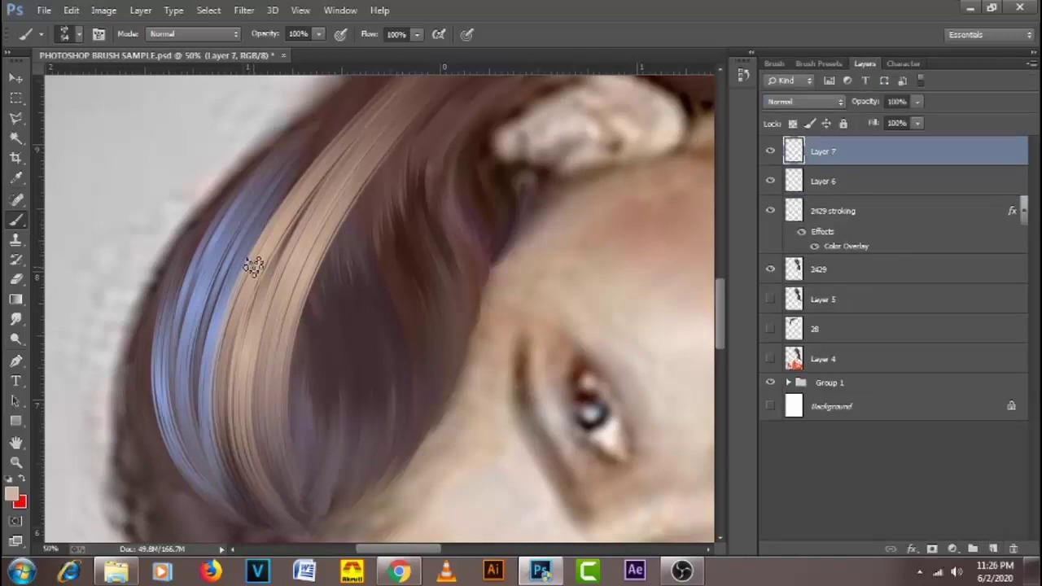
scroll(254, 273, down, 1)
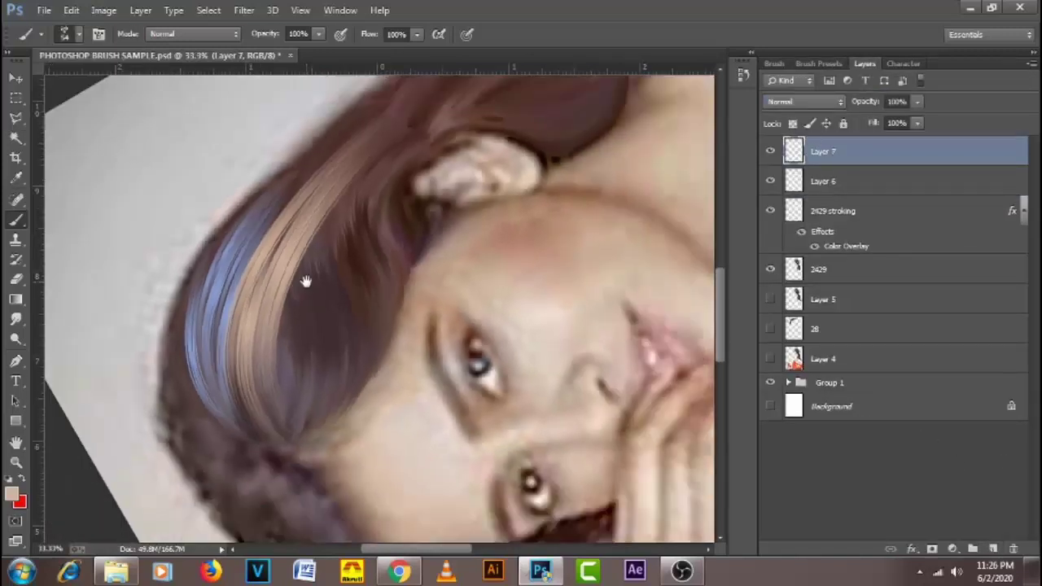
drag(308, 306, 296, 309)
right_click(269, 232)
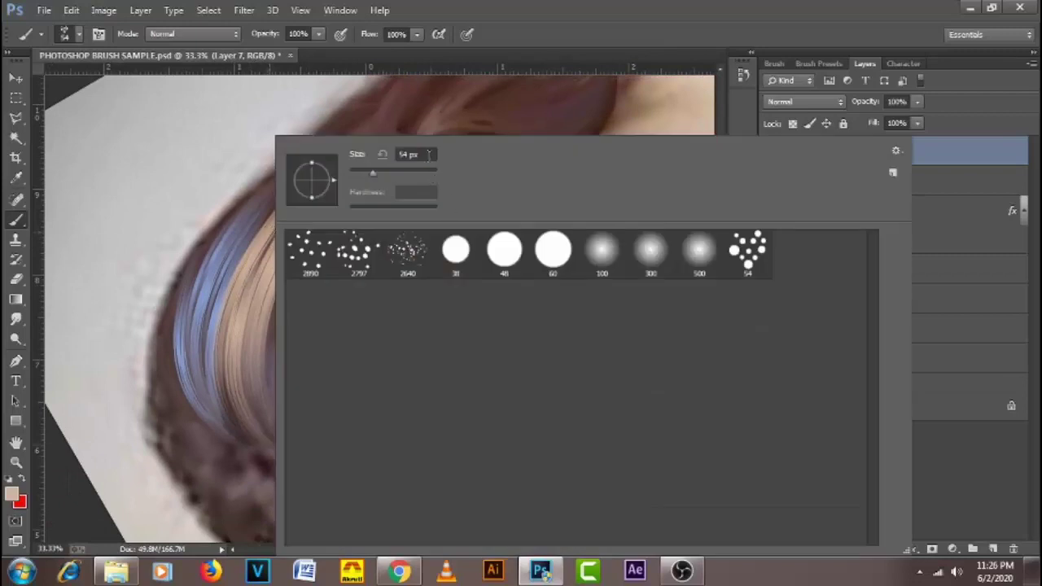
click(428, 155)
text(25)
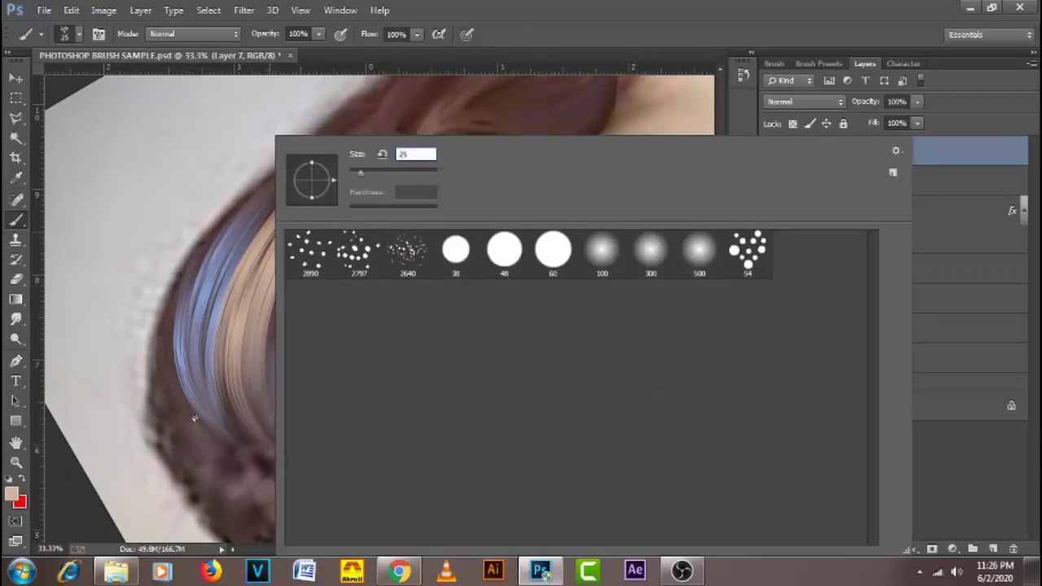
key(Return)
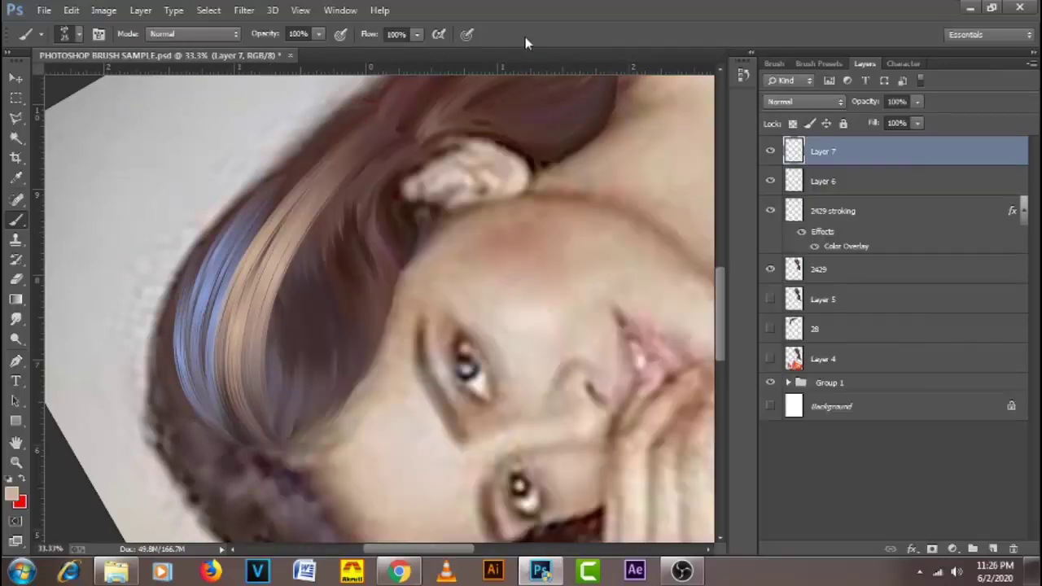
- Draw a curved Pen tool path along the outer edge of the hair, just outside the blue strands
click(16, 362)
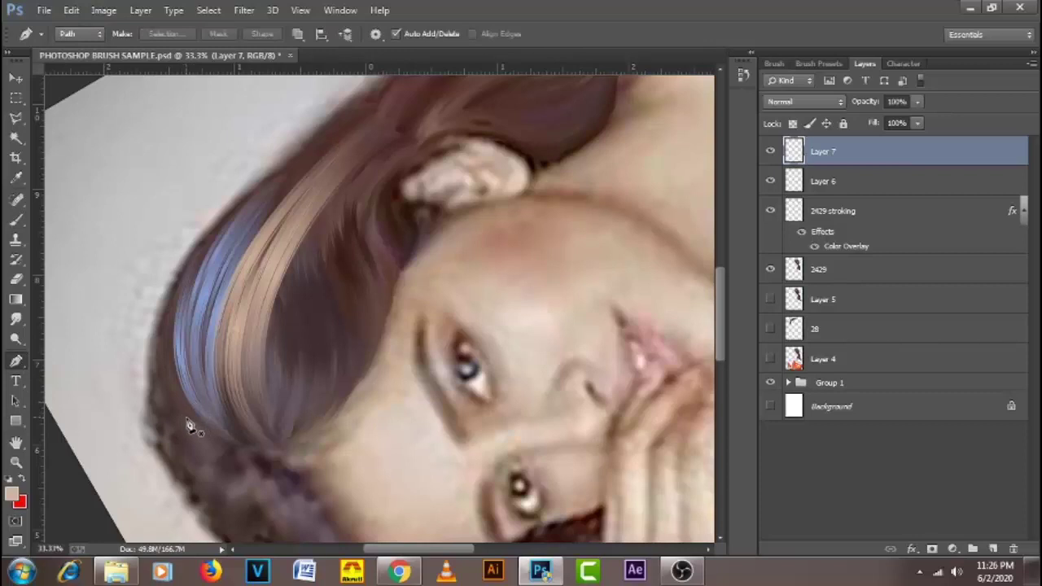
click(295, 196)
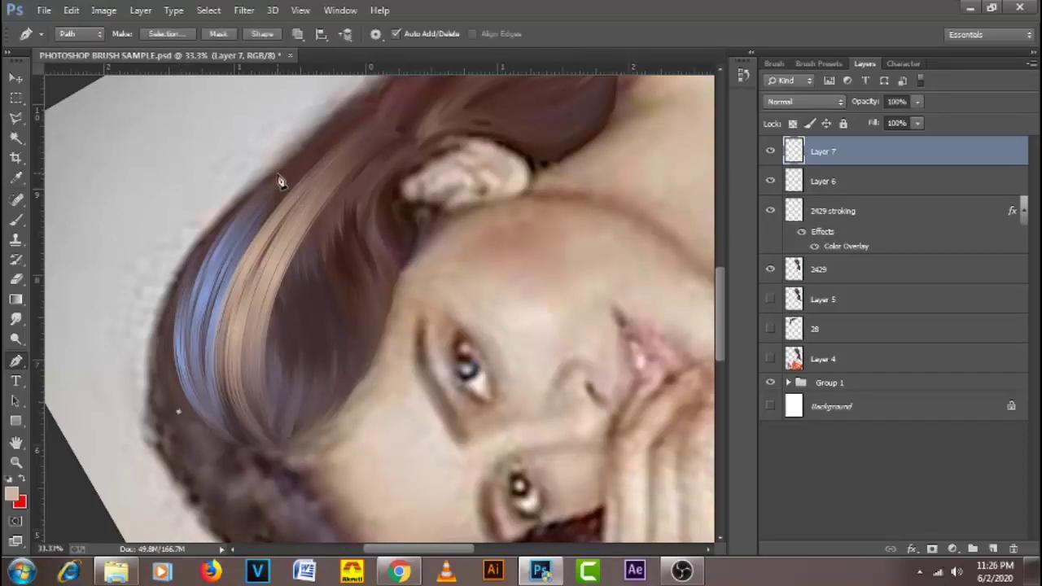
drag(277, 174, 433, 108)
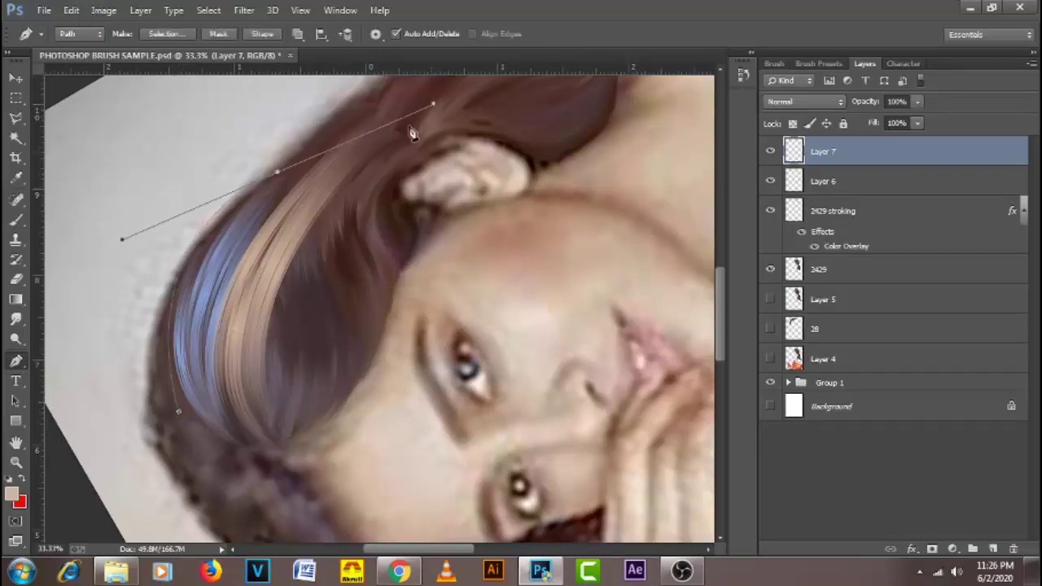
drag(120, 244, 101, 302)
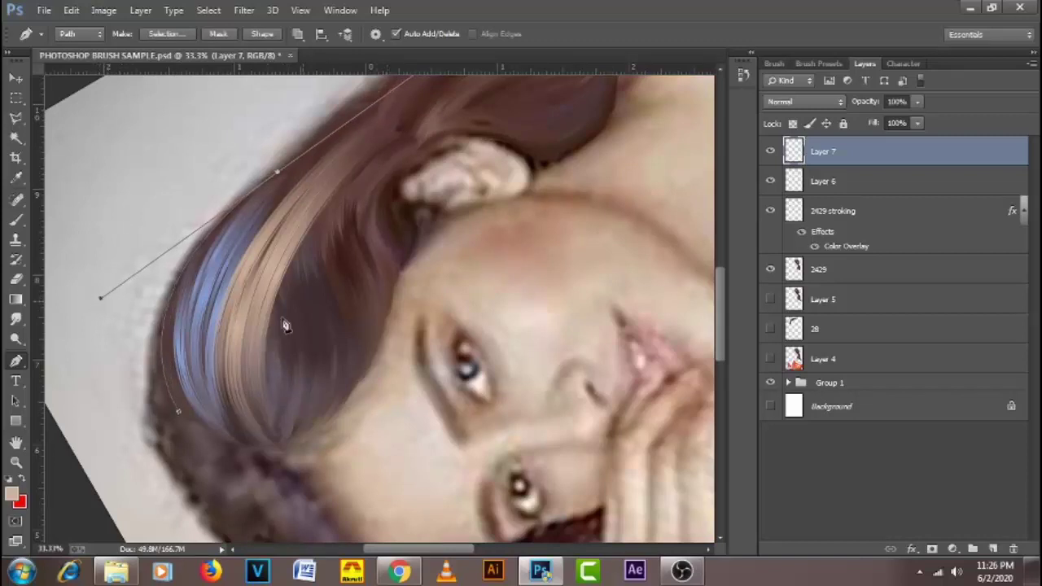
- Stroke the hair edge path with the Brush and Simulate Pressure enabled, and delete the path
right_click(242, 306)
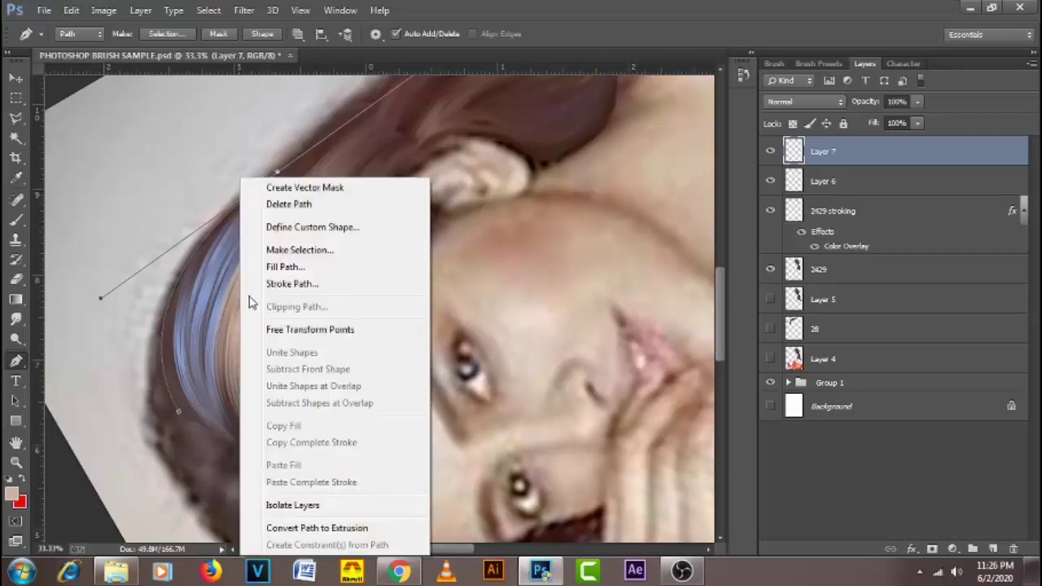
click(293, 284)
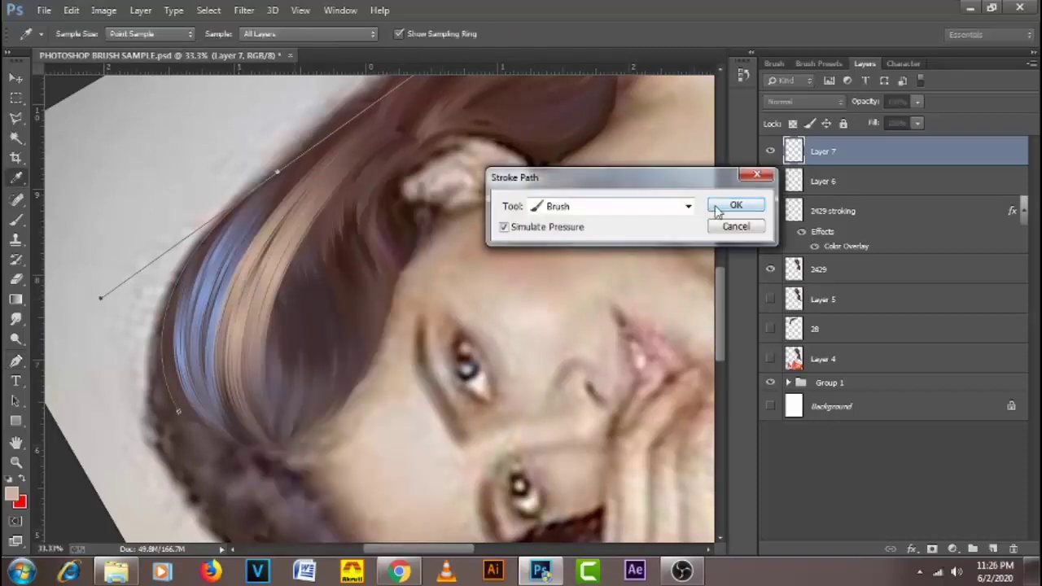
click(728, 206)
right_click(347, 248)
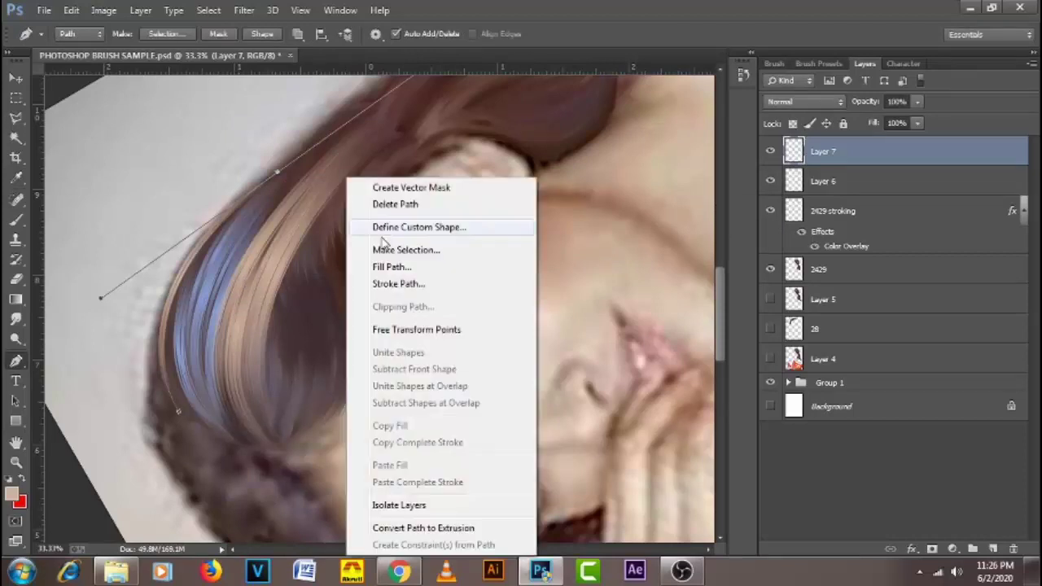
click(388, 206)
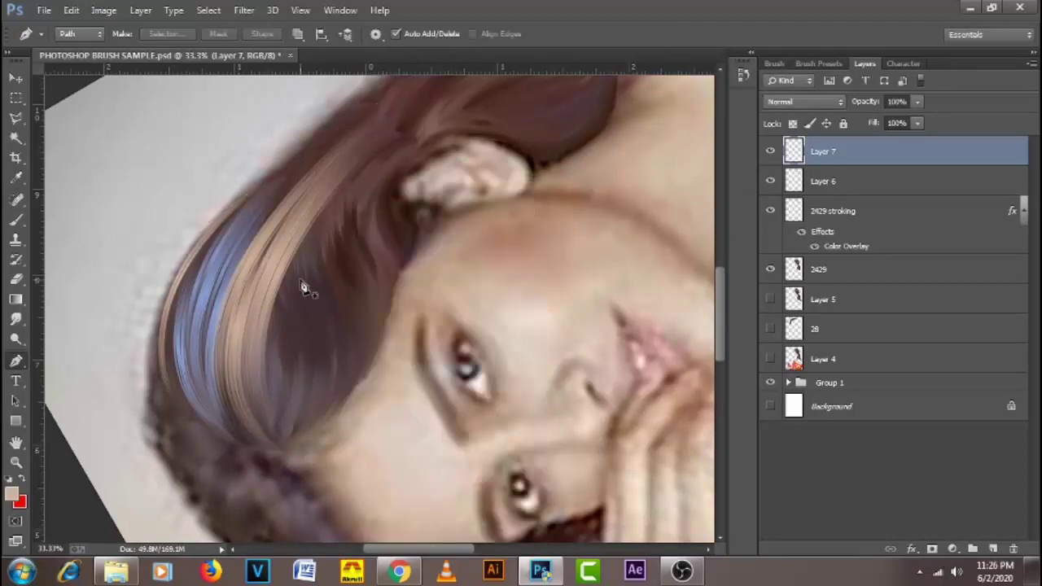
- Reduce the hair edge brush size to 10 px for finer strands along the upper hair edge
key(b)
right_click(317, 232)
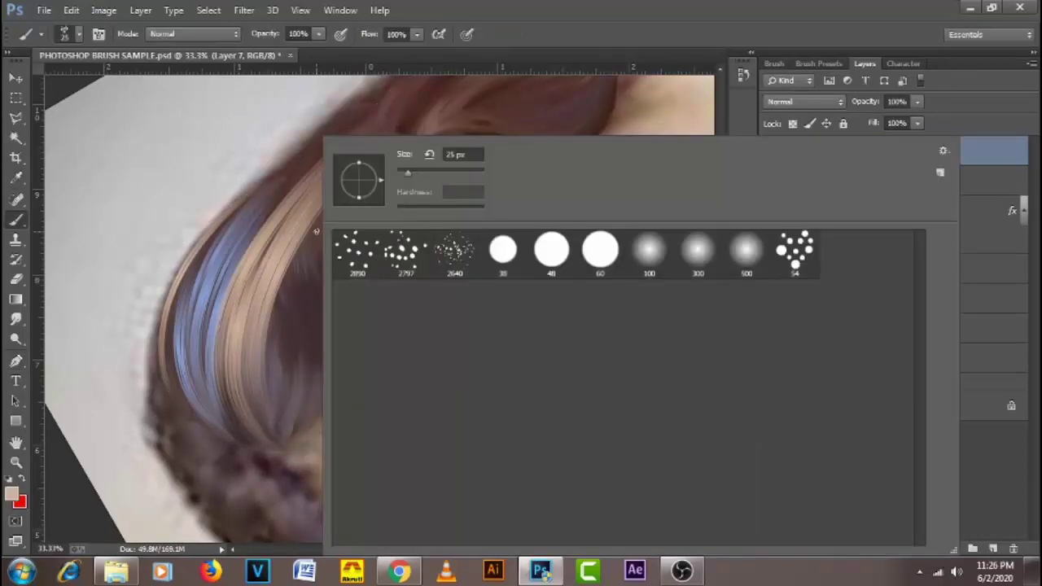
click(473, 154)
text(10)
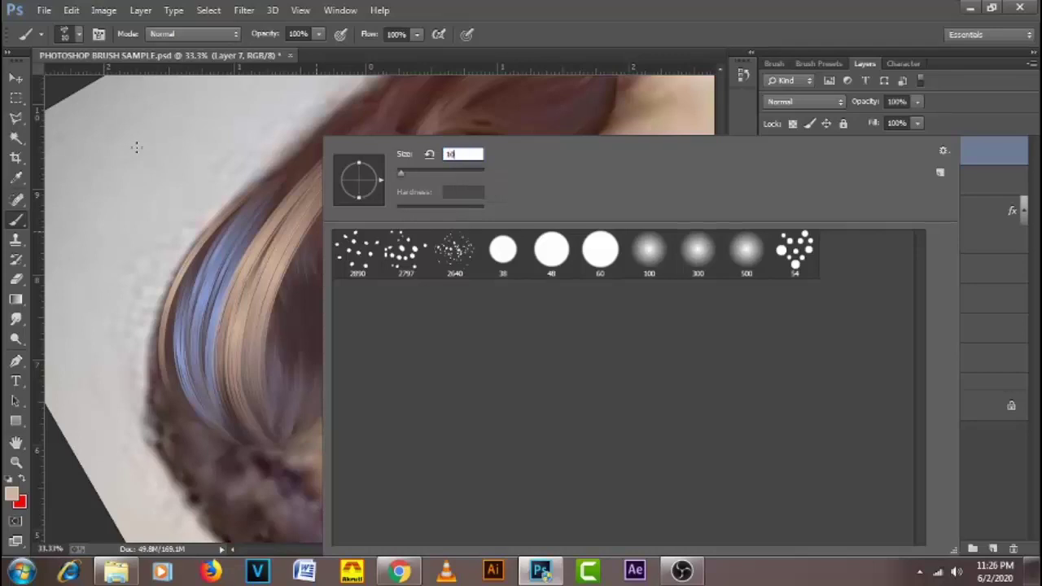
key(Return)
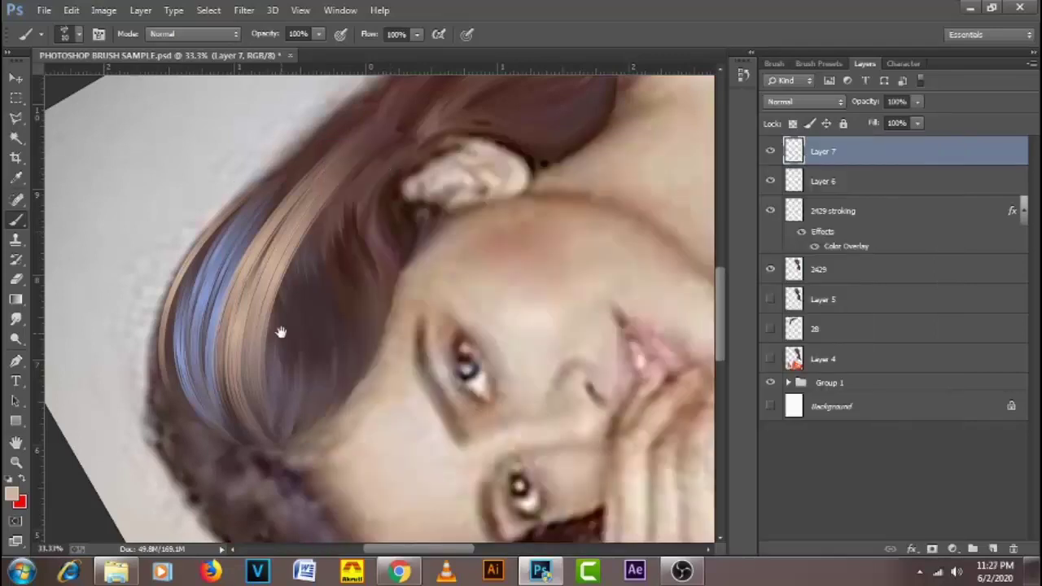
drag(281, 332, 361, 340)
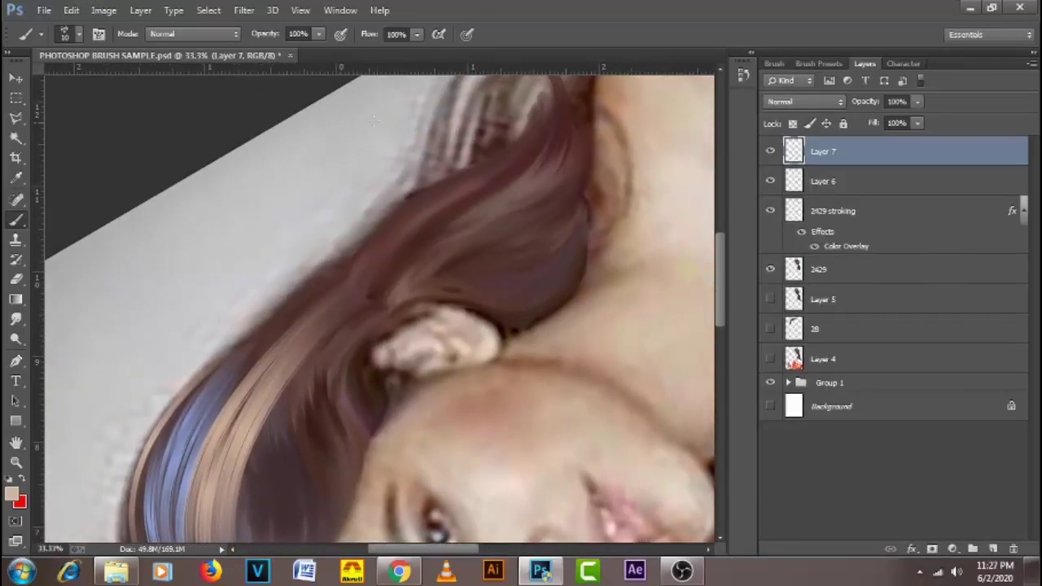
- Draw a curved Pen tool path along the outer edge of the lower hair lock, toward its tip
key(p)
drag(534, 266, 426, 342)
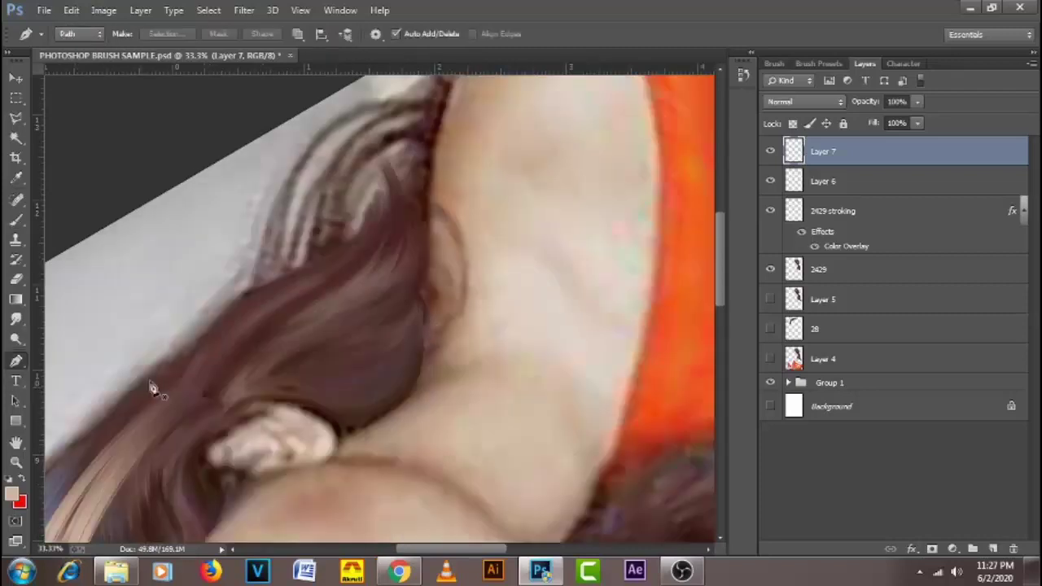
click(179, 378)
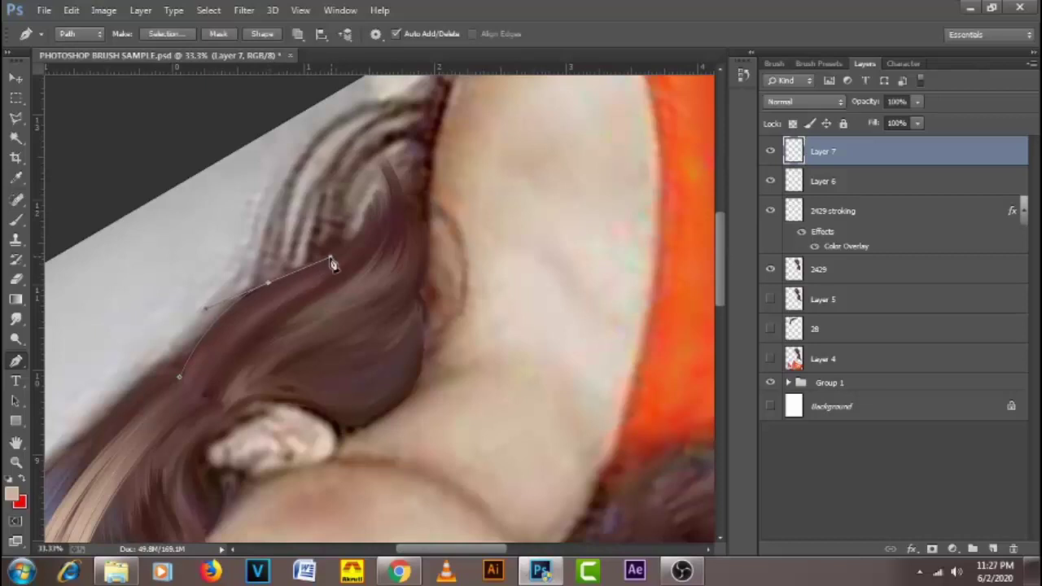
drag(342, 184, 297, 132)
- Stroke the outer lock path with the Brush and Simulate Pressure enabled, and delete the path
right_click(483, 301)
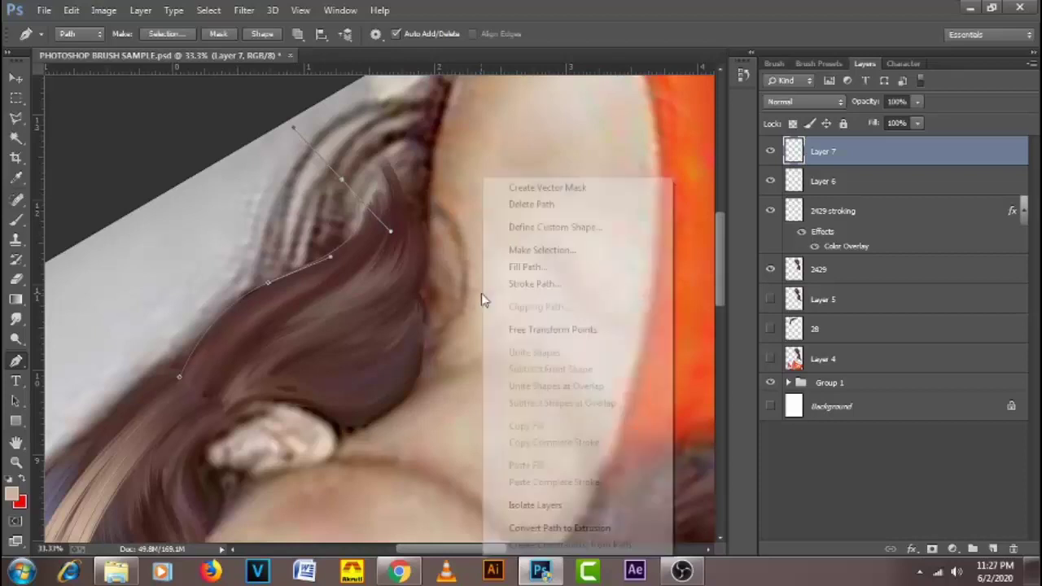
click(516, 288)
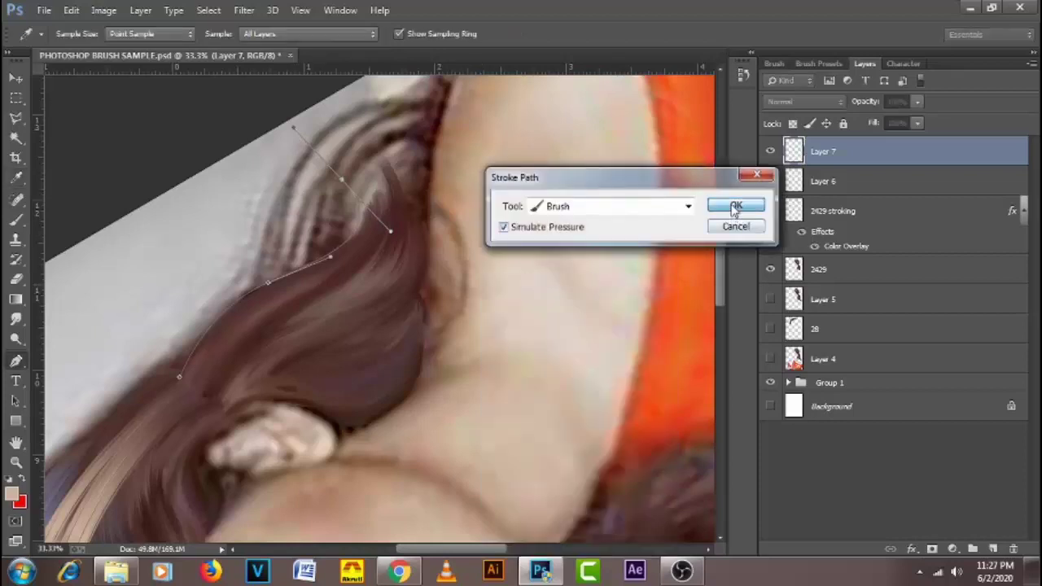
click(736, 205)
right_click(548, 177)
click(575, 206)
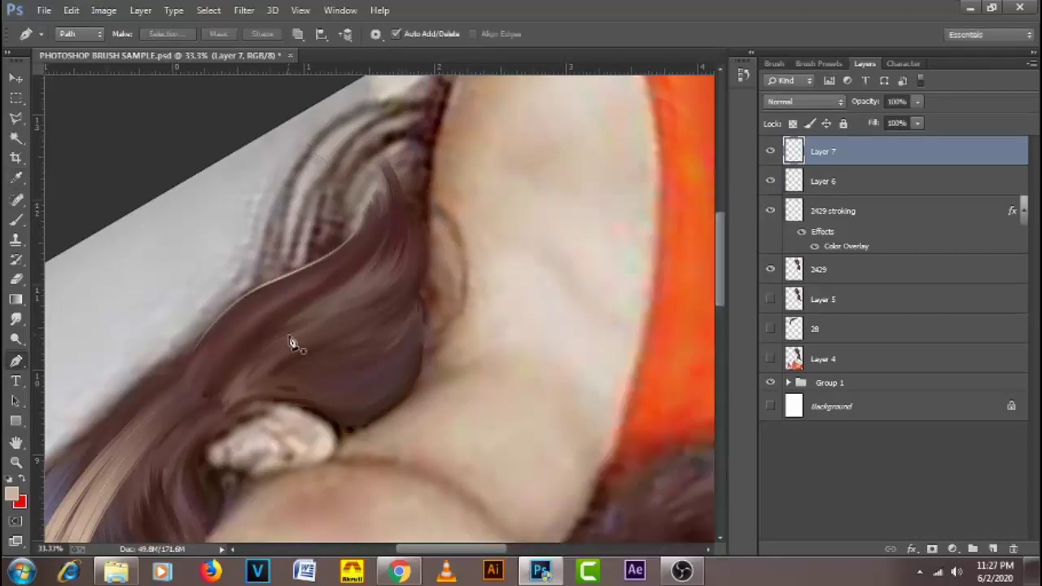
- Draw a curved Pen tool path from below the earlobe along the neck-side edge of the hair lock
drag(293, 344, 402, 294)
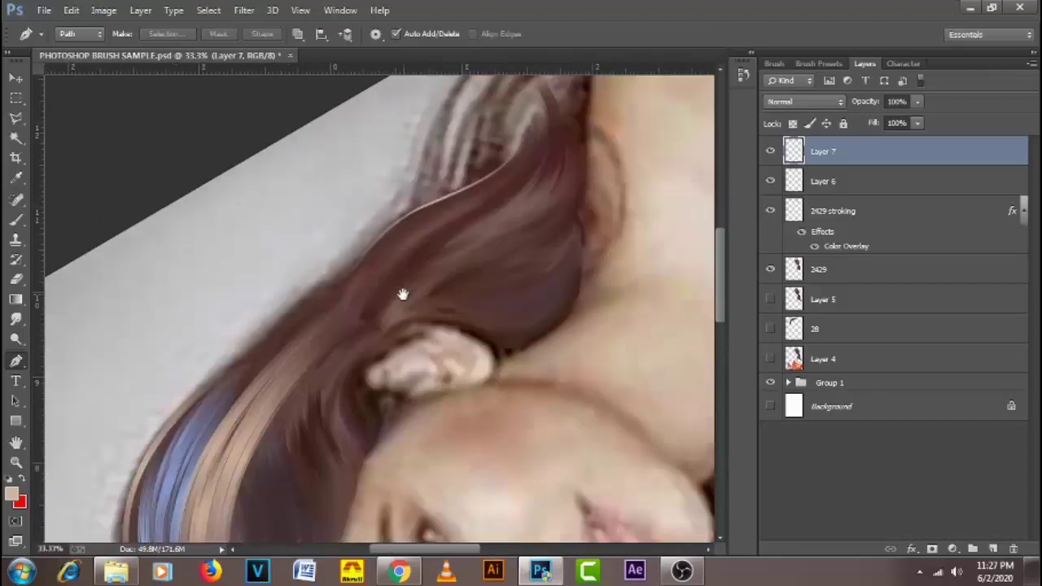
drag(279, 384, 193, 432)
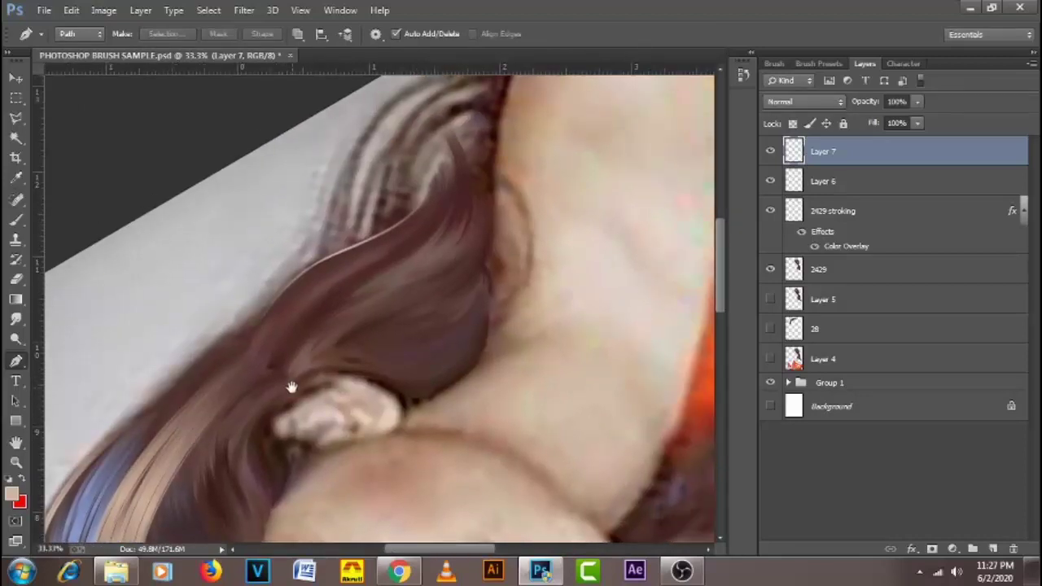
drag(386, 348, 304, 435)
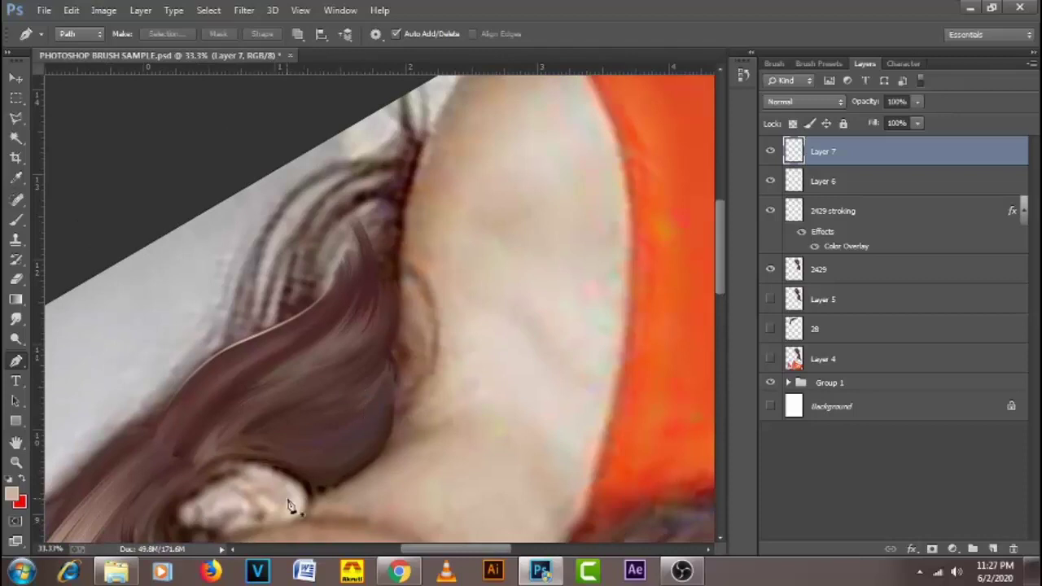
click(310, 486)
drag(394, 379, 377, 274)
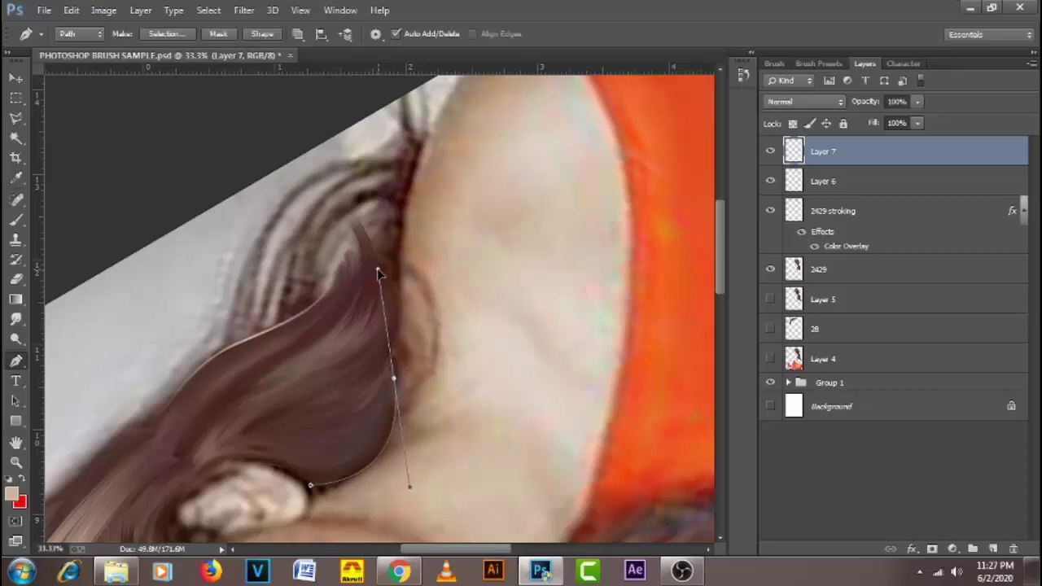
- Stroke the neck-side path with the Brush and Simulate Pressure, and remove the path
right_click(463, 414)
click(575, 146)
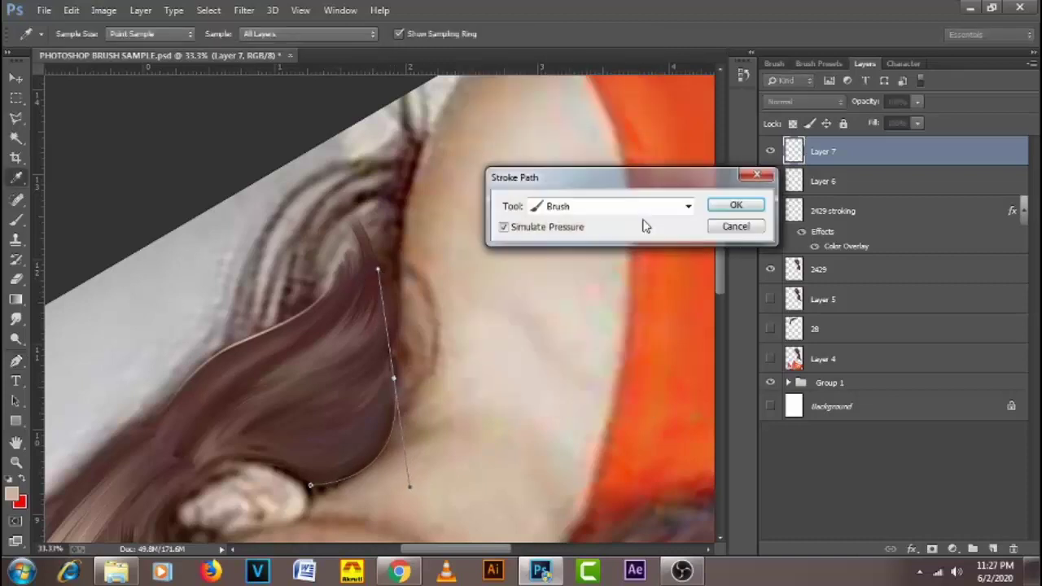
click(724, 208)
right_click(491, 393)
click(576, 109)
key(Return)
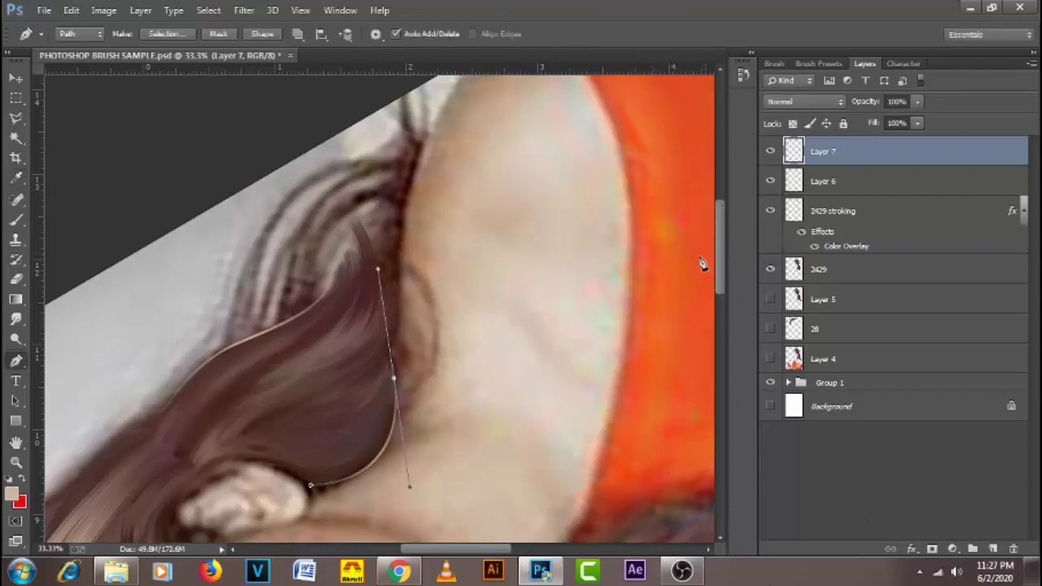
right_click(509, 228)
click(541, 201)
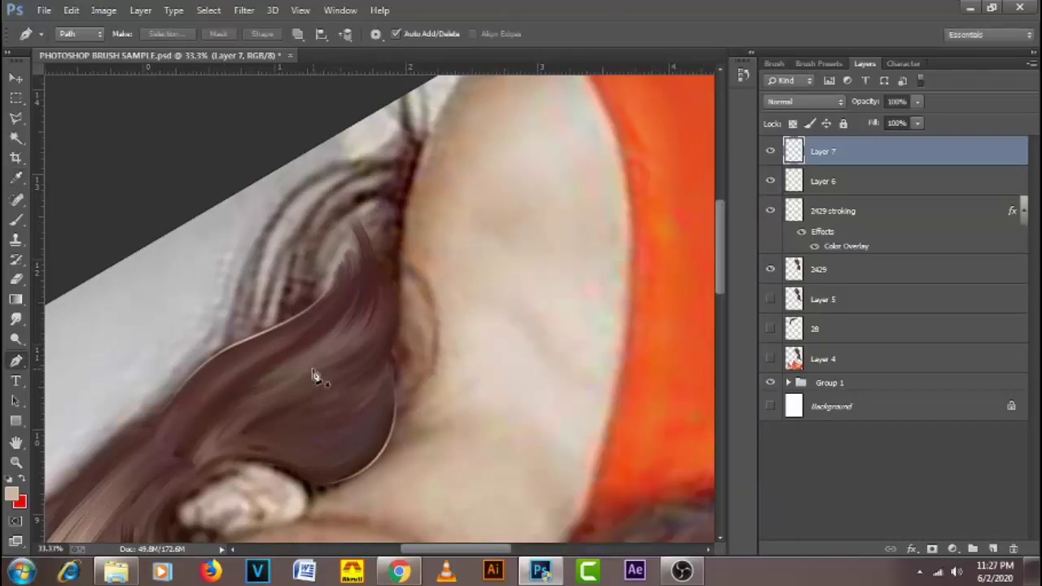
- Draw a curved path along the inner edge near the lock's tip, stroke it with the Brush, and delete the path
click(357, 378)
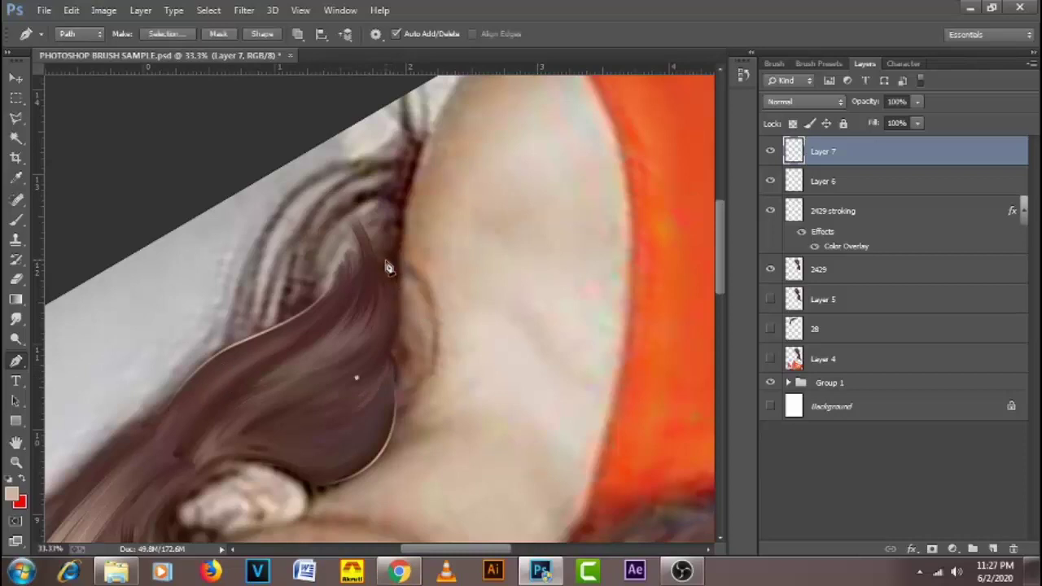
drag(386, 261, 348, 173)
right_click(524, 301)
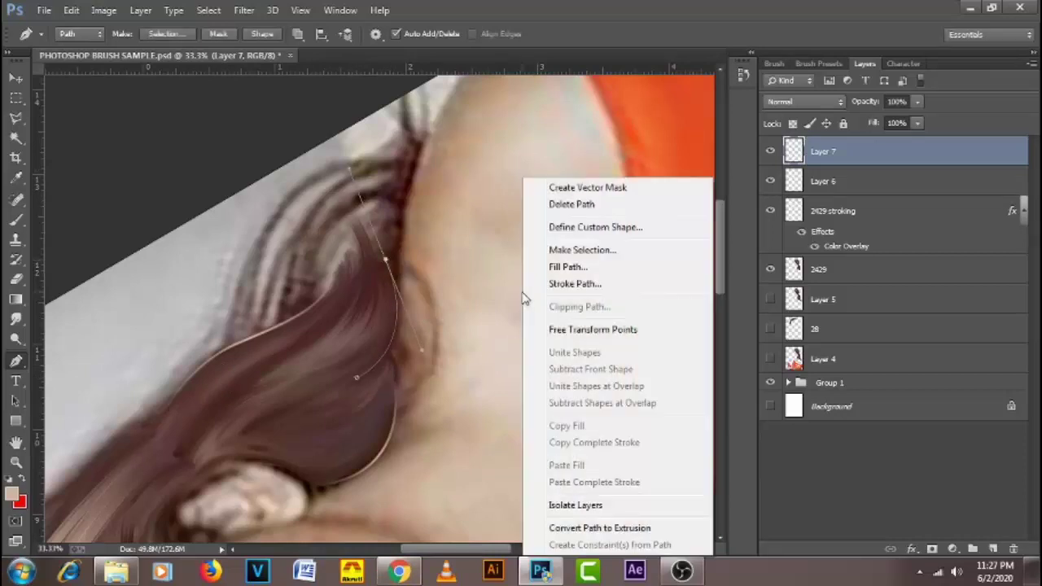
click(543, 284)
click(735, 206)
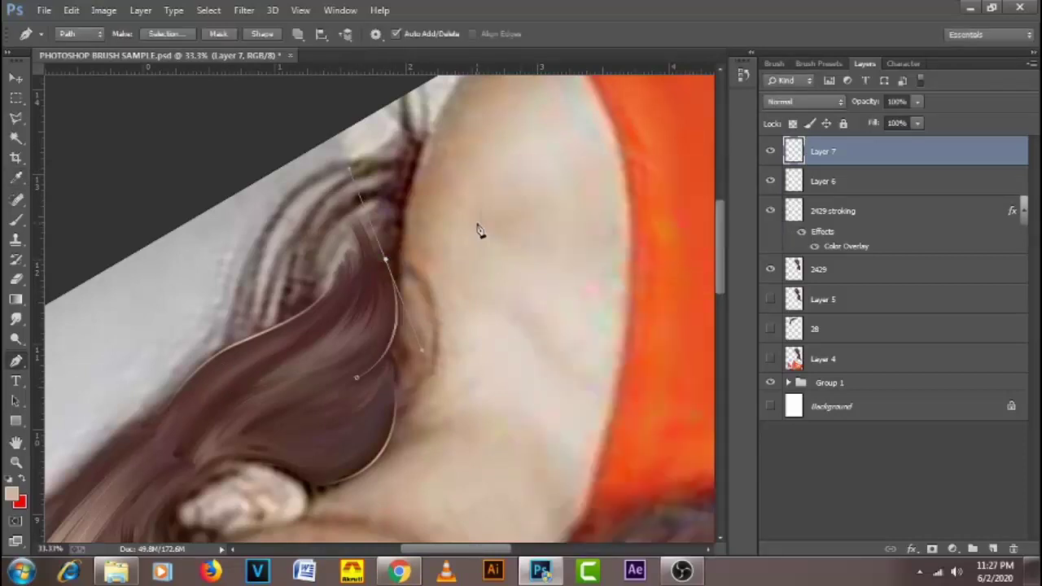
right_click(480, 228)
click(521, 204)
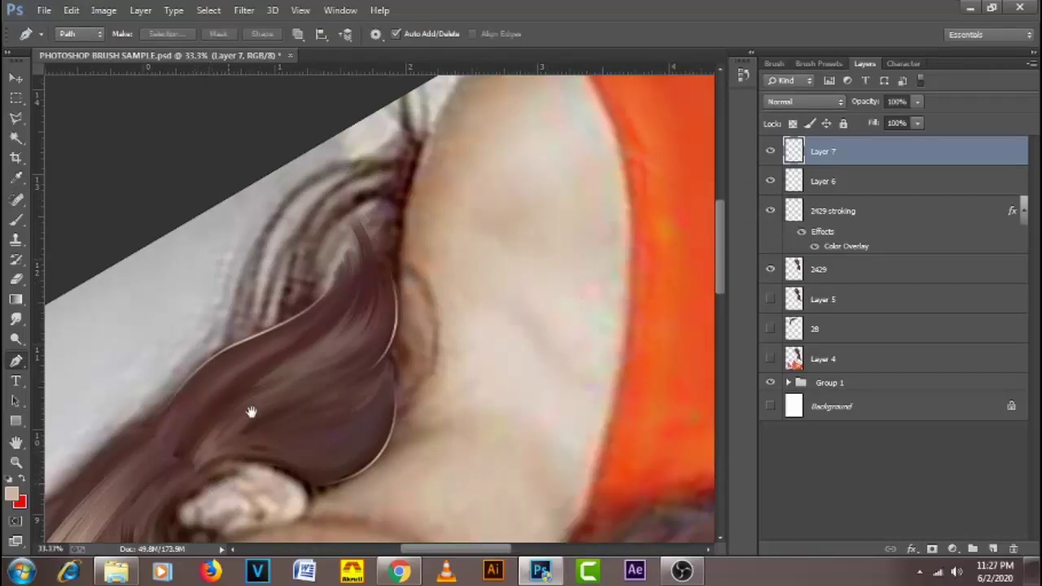
- Draw a short curved path along the hairline in front of the ear, stroke it with Simulate Pressure, and delete it
drag(229, 479, 270, 366)
click(220, 477)
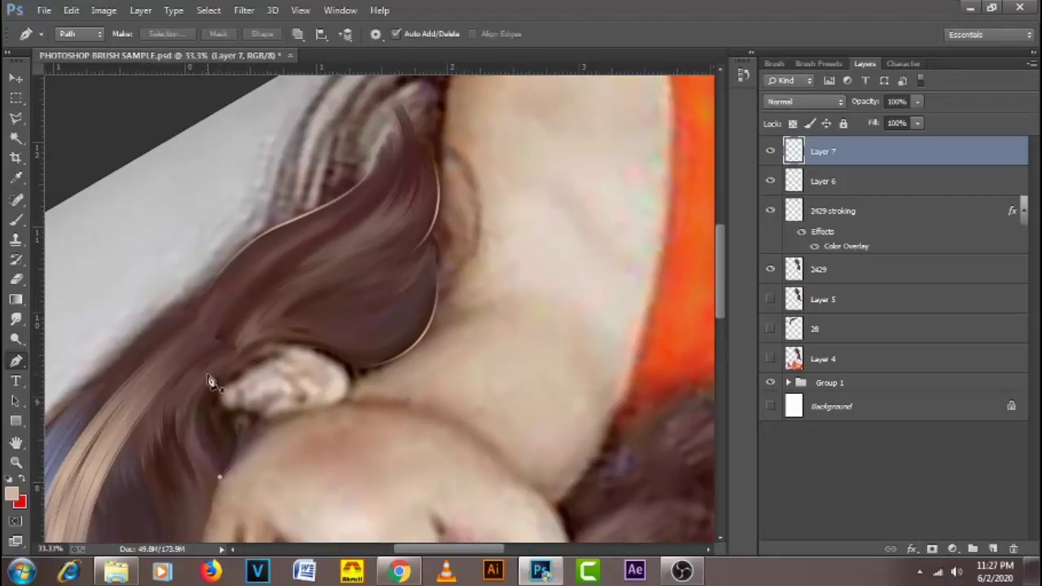
mouse_move(208, 374)
mouse_down()
mouse_move(155, 353)
mouse_move(150, 333)
mouse_up()
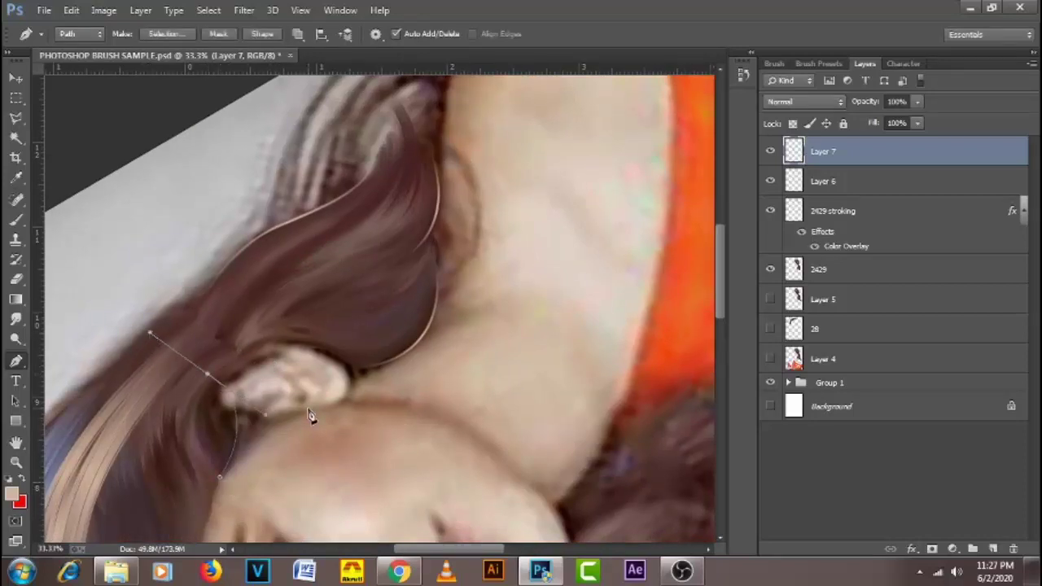
right_click(309, 414)
click(399, 137)
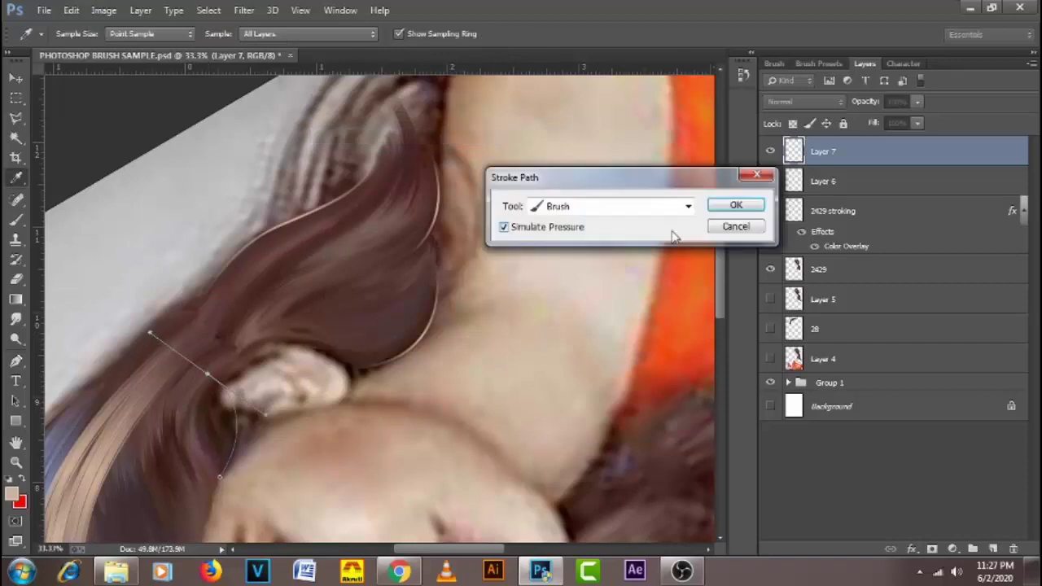
click(733, 207)
right_click(369, 122)
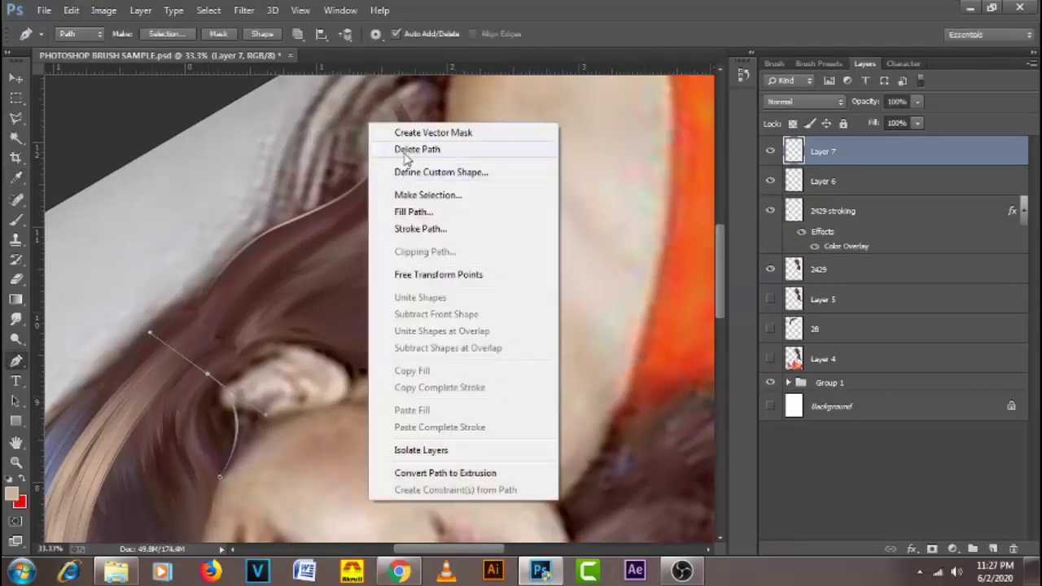
click(379, 141)
- Draw a curved path along the outer hair edge just past the blue strands, stroke it with the Brush, and delete it
drag(279, 423, 437, 235)
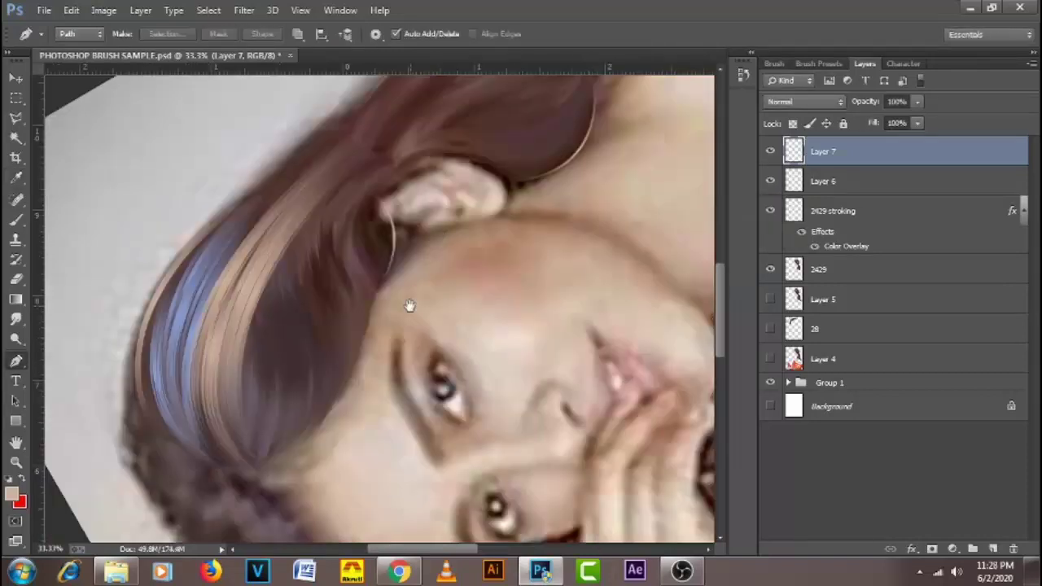
drag(410, 305, 315, 410)
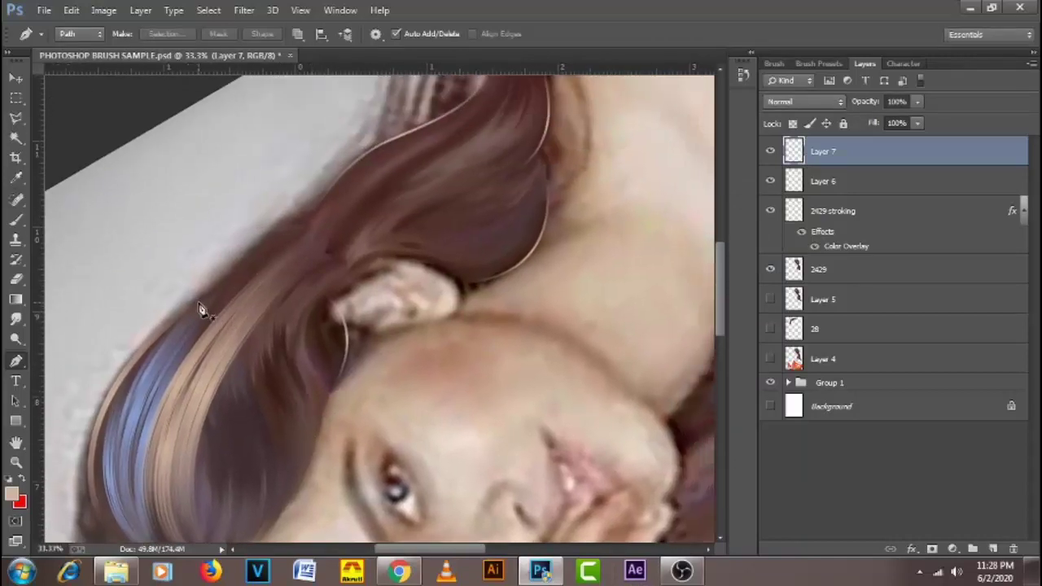
click(197, 299)
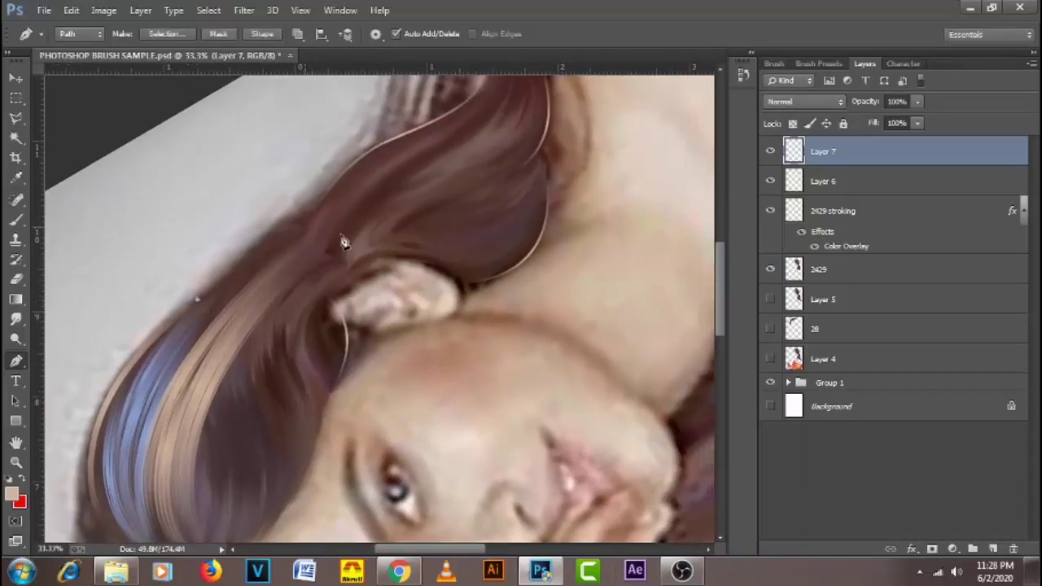
drag(359, 228, 366, 221)
right_click(350, 258)
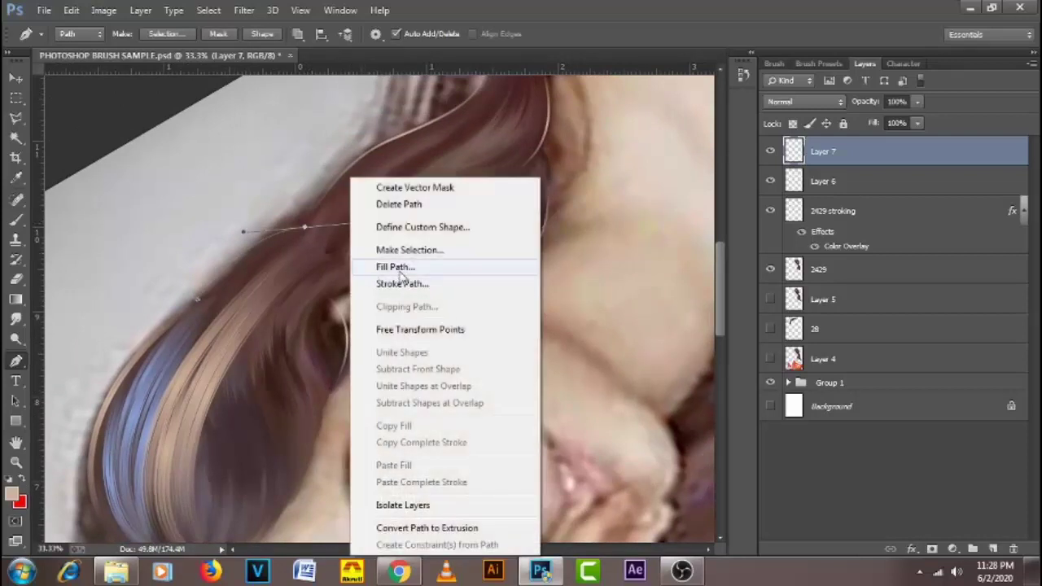
click(403, 286)
click(732, 205)
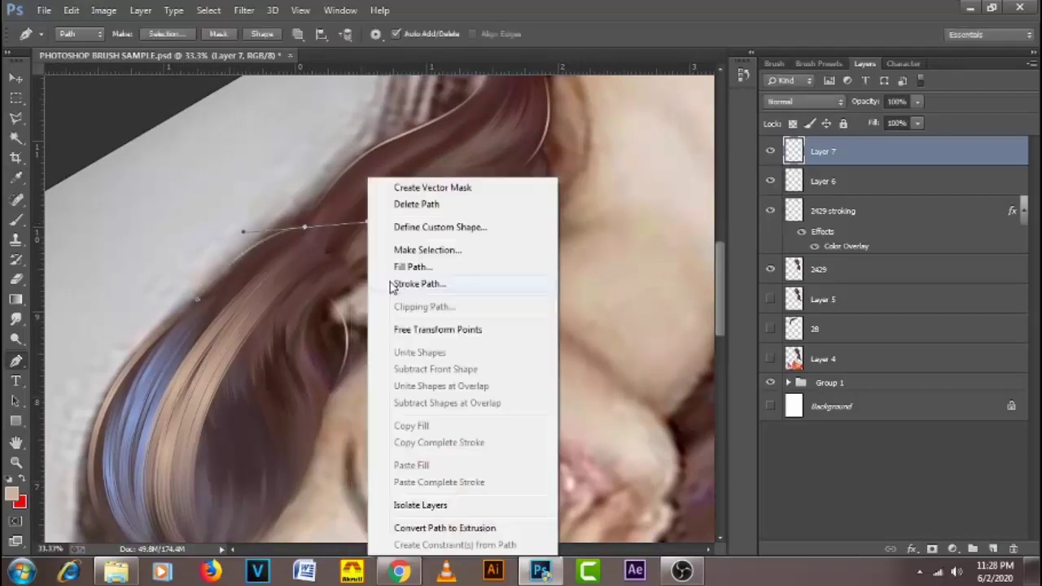
right_click(368, 292)
click(441, 210)
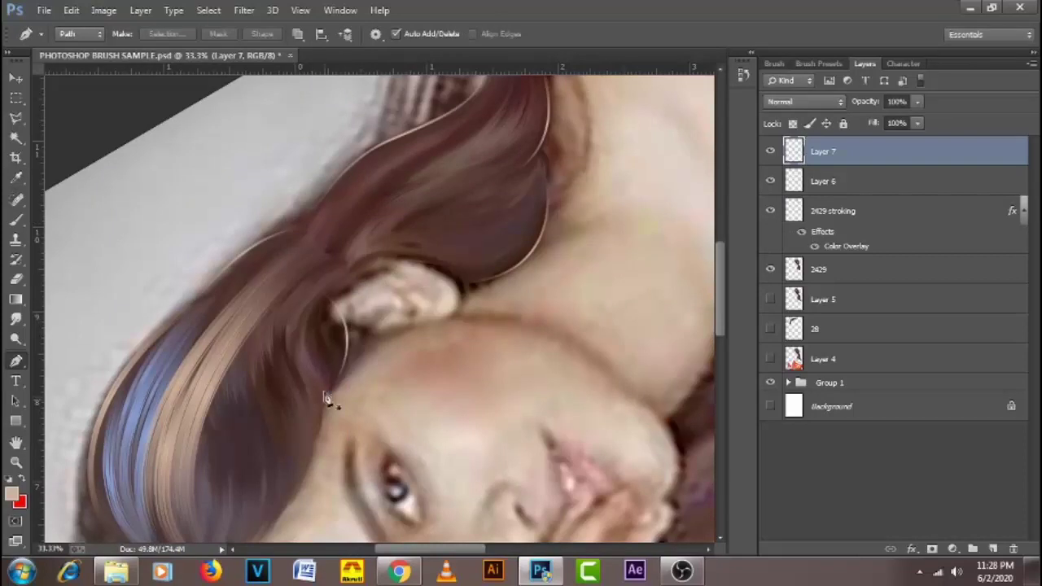
- Return the canvas to its upright orientation and examine the stroked edge strands from the crown to the shoulder
key(Escape)
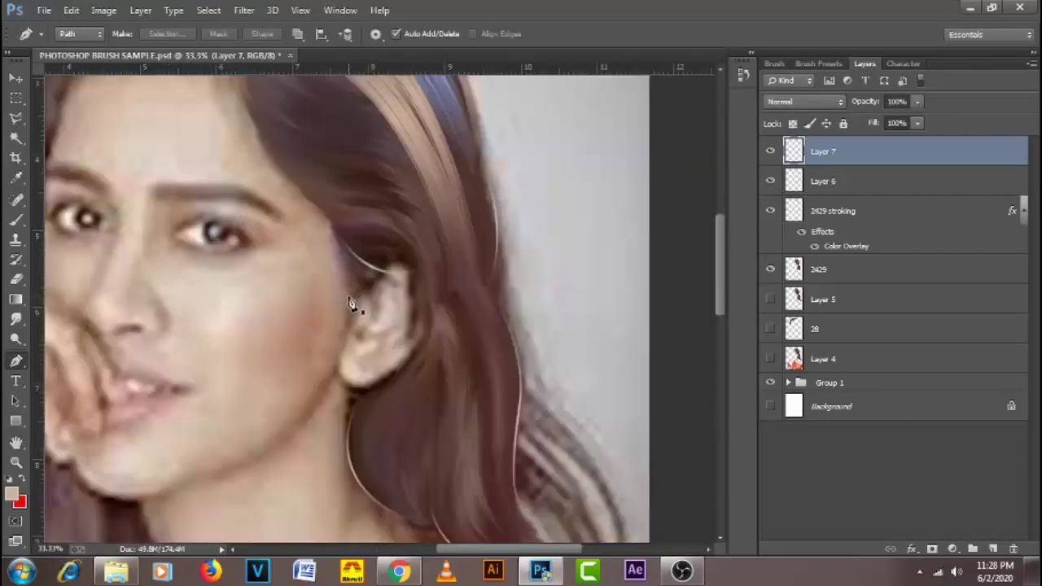
drag(286, 255, 259, 225)
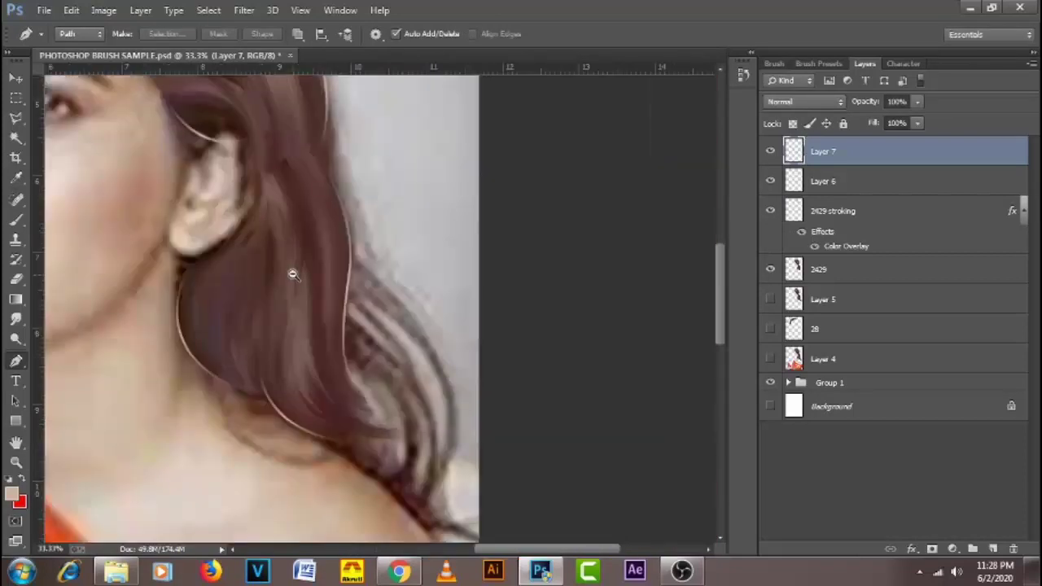
scroll(295, 275, down, 1)
drag(354, 291, 383, 293)
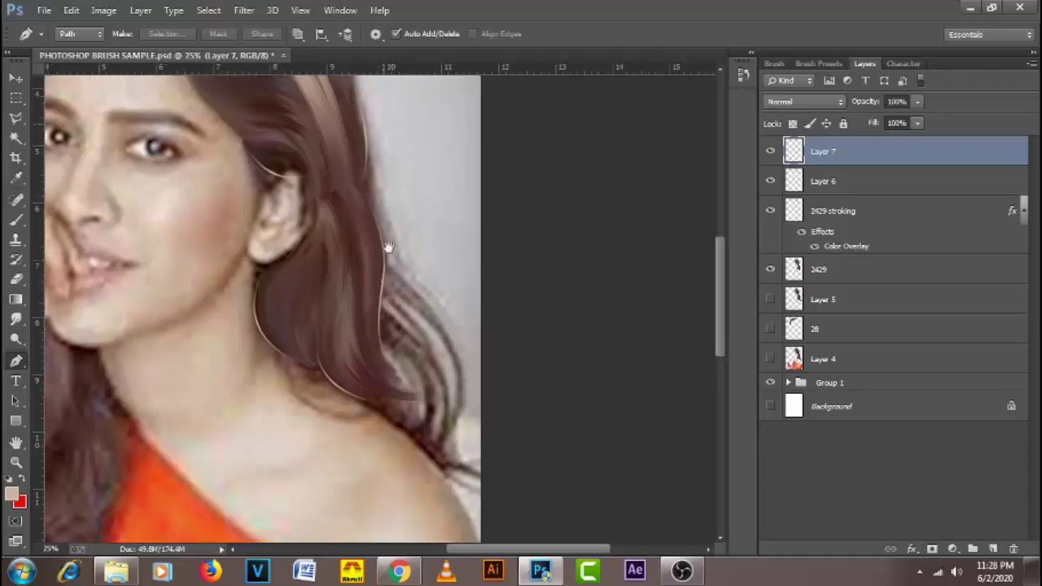
drag(386, 244, 415, 364)
drag(254, 314, 309, 309)
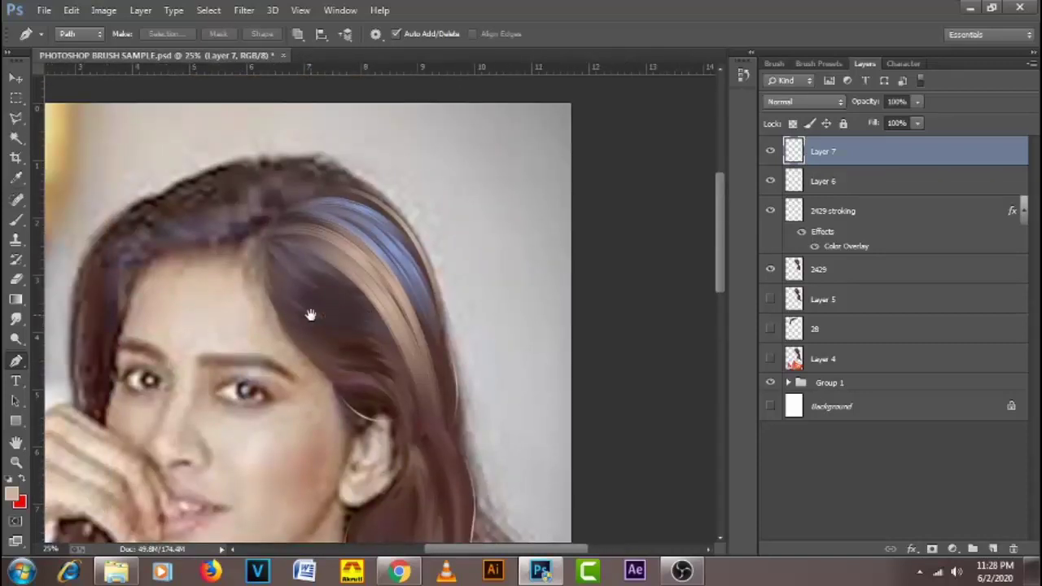
drag(390, 431, 345, 258)
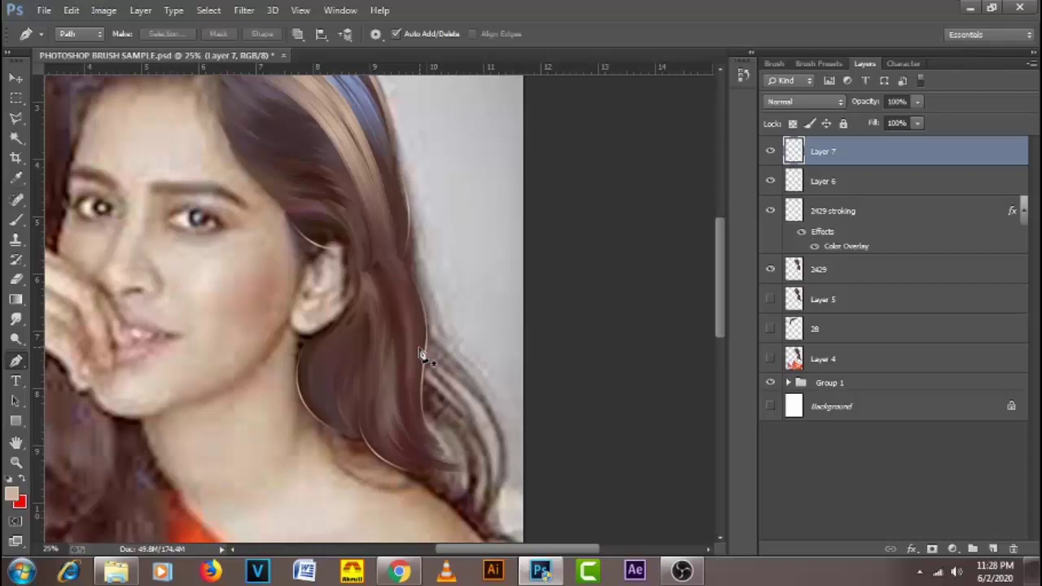
- Activate the Brush tool and choose the 54 px dotted brush preset
click(17, 220)
right_click(268, 251)
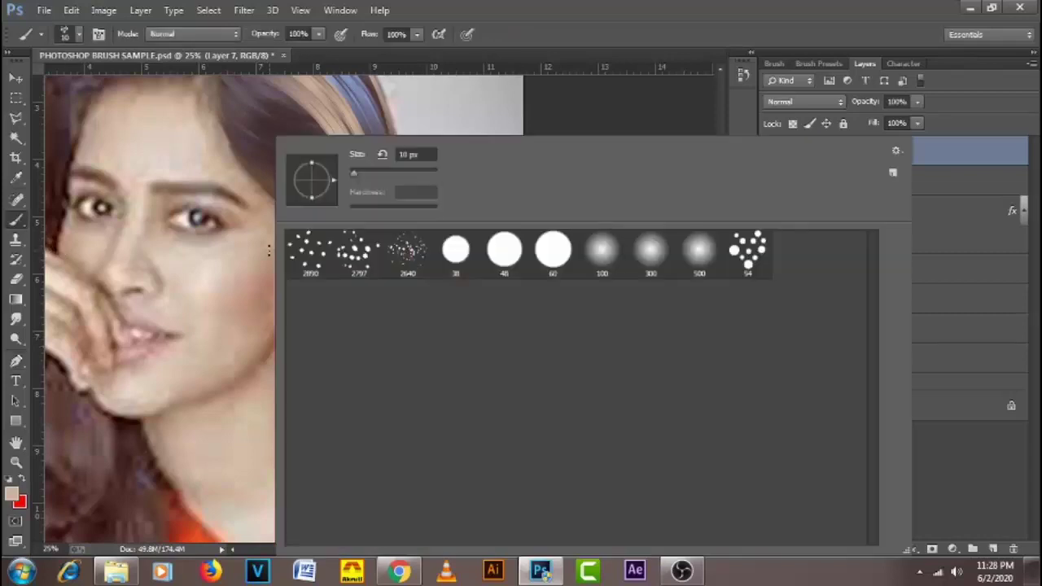
click(762, 272)
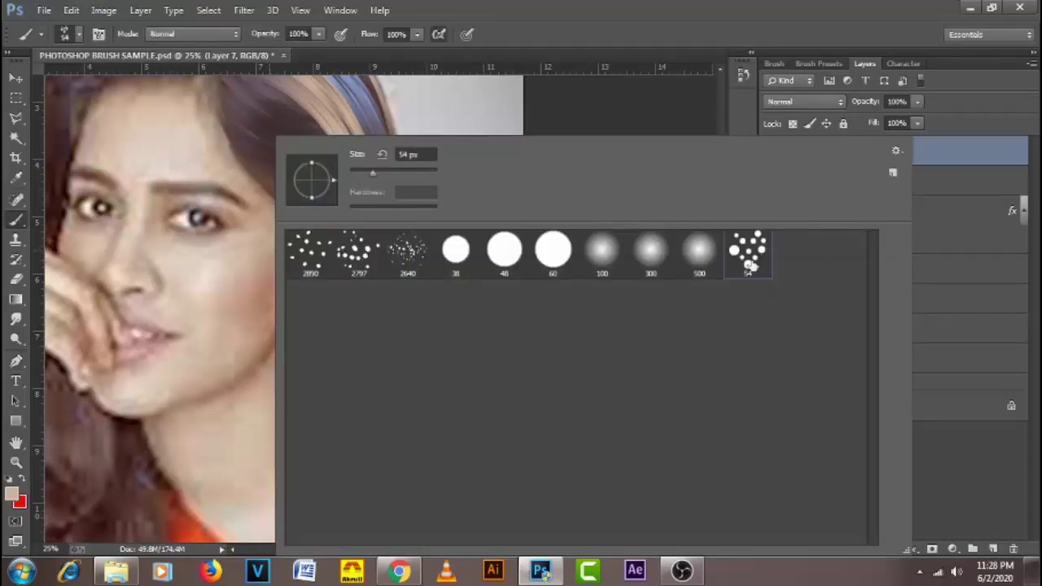
click(614, 56)
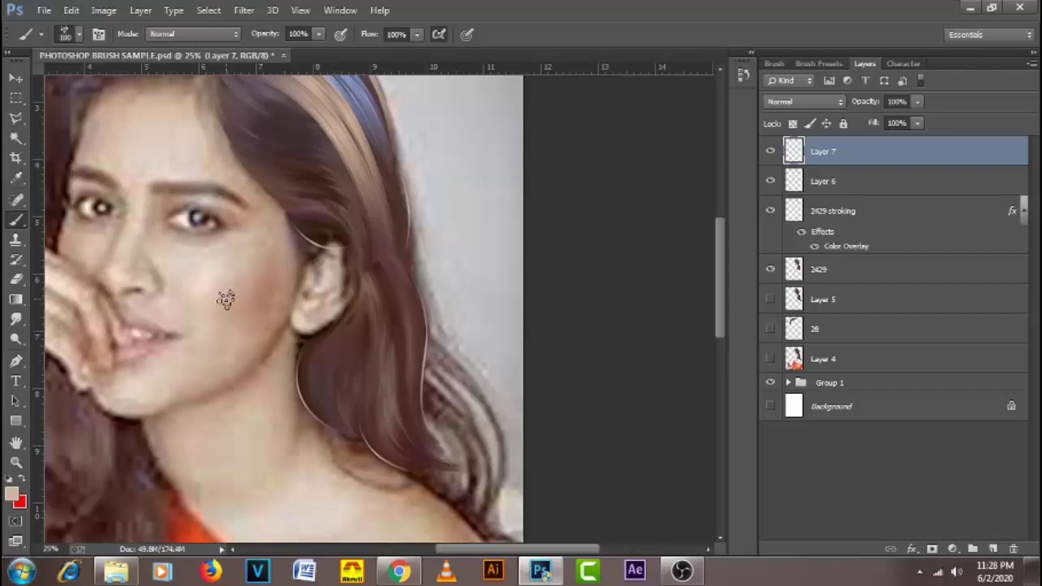
- Draw a curved Pen tool path from behind the ear down the hair lock to its tip above the shoulder
click(15, 319)
drag(212, 169, 290, 310)
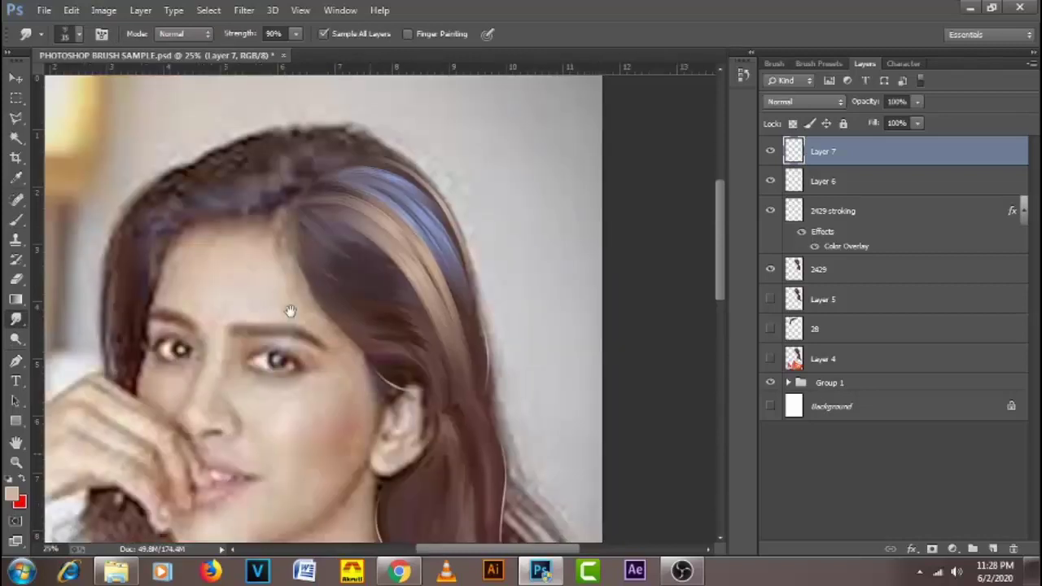
ctrl+click(451, 410)
drag(460, 490, 340, 185)
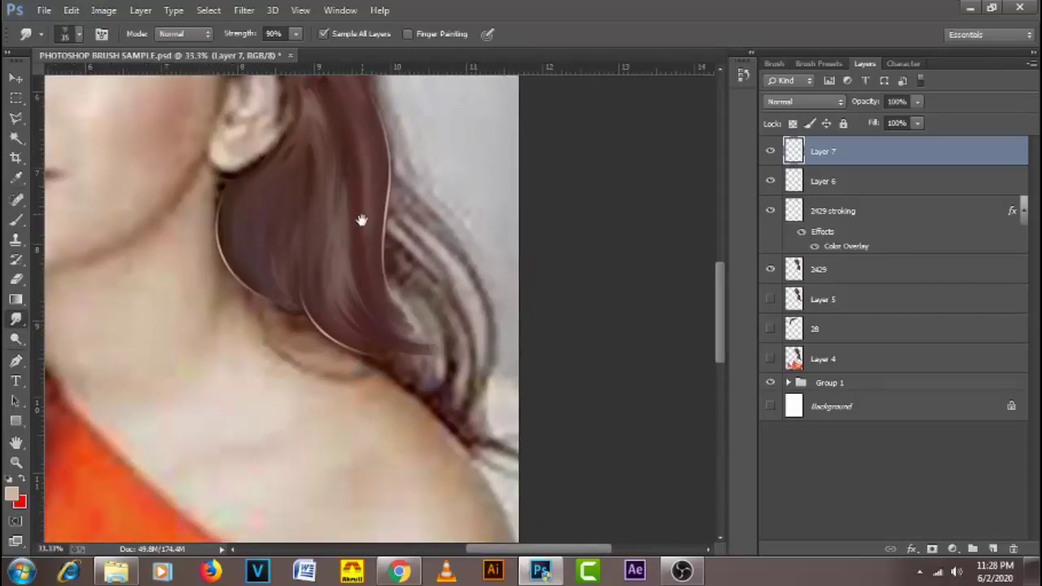
drag(361, 220, 386, 283)
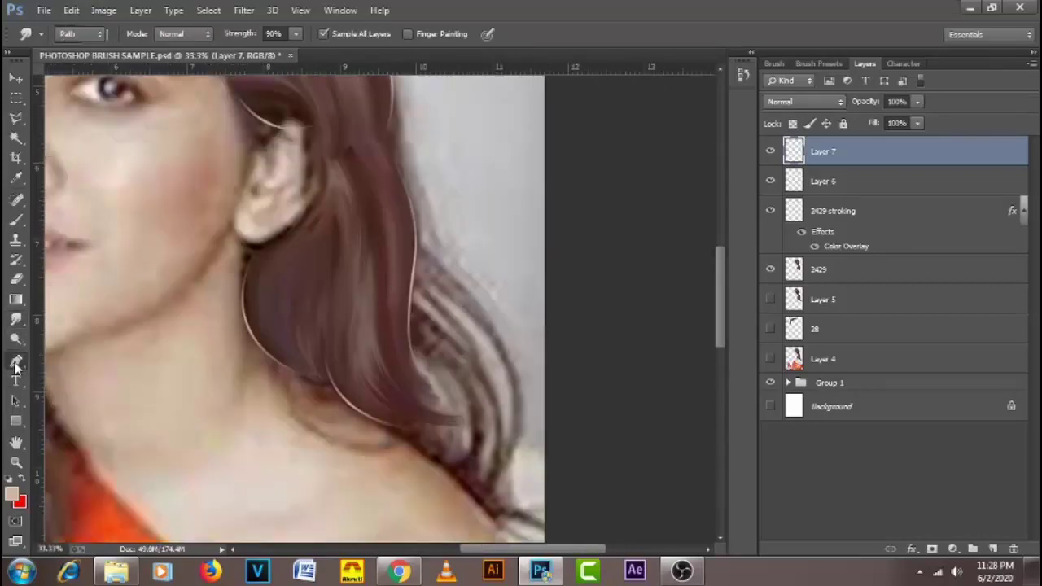
click(16, 360)
click(314, 155)
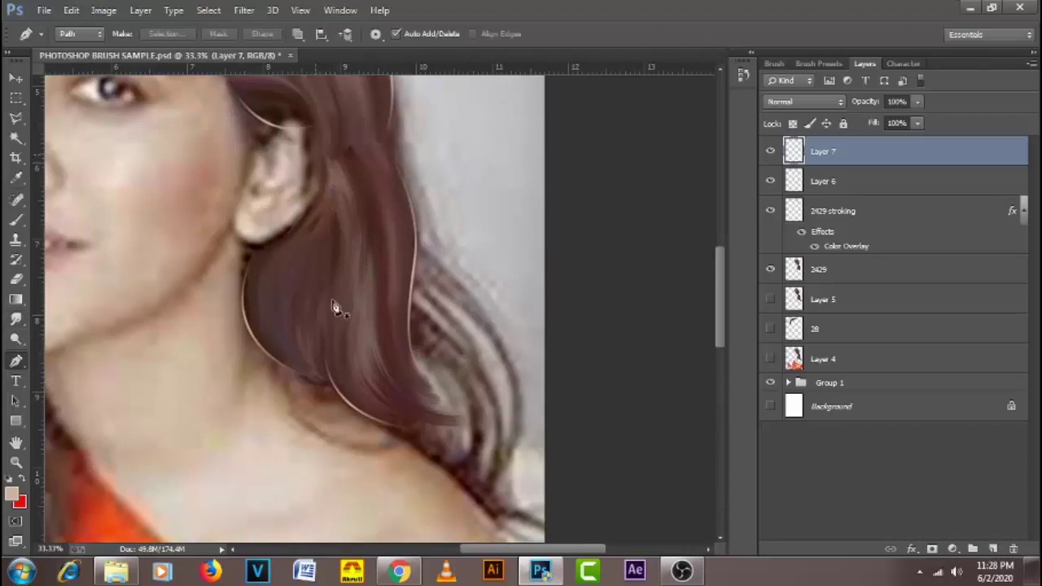
drag(352, 260, 341, 338)
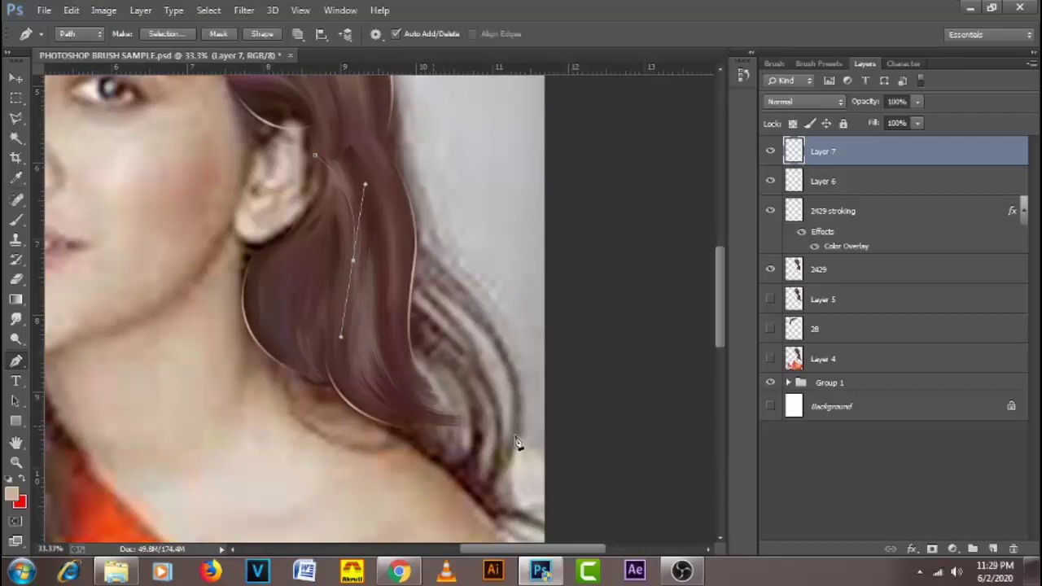
drag(433, 426, 515, 440)
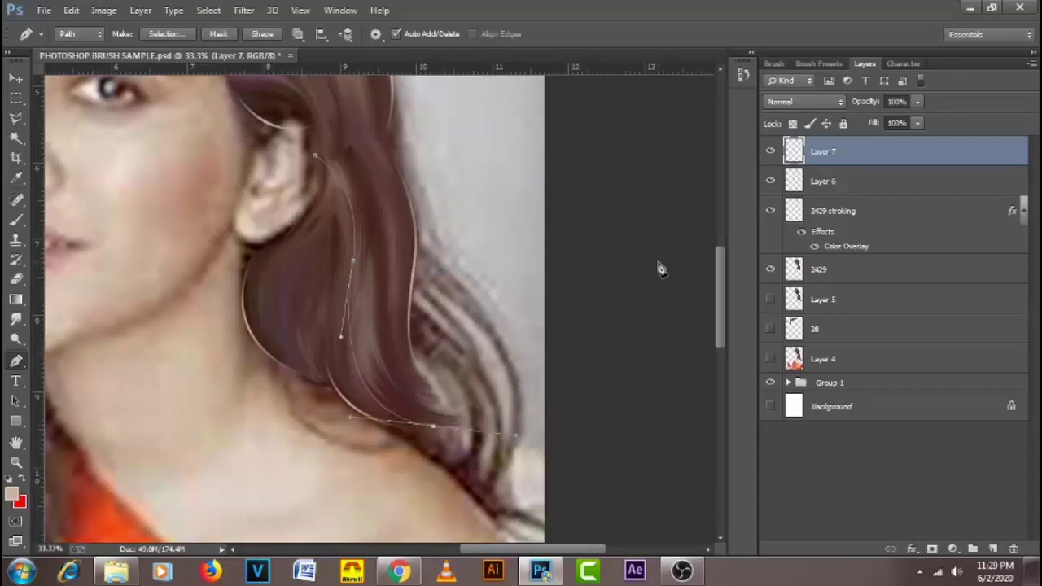
- Set the size of the 54 px dotted brush preset to 45 px
click(16, 220)
right_click(276, 248)
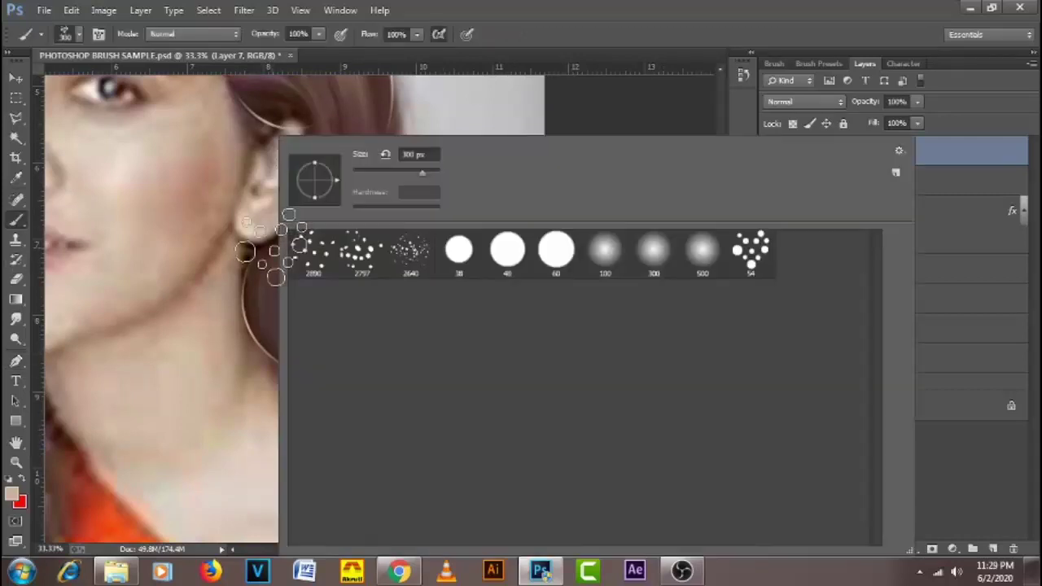
double_click(416, 154)
text(40)
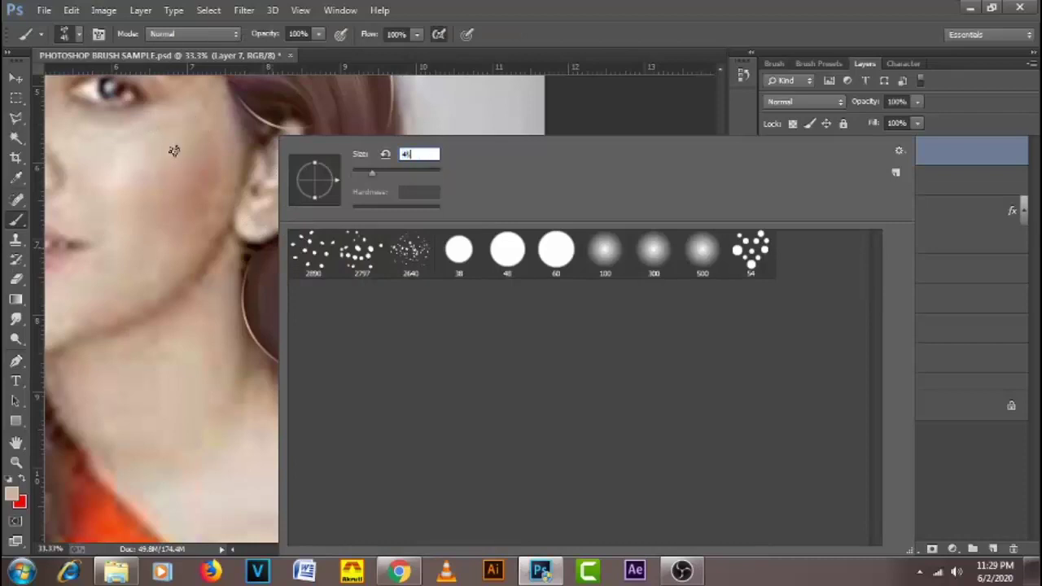
key(Return)
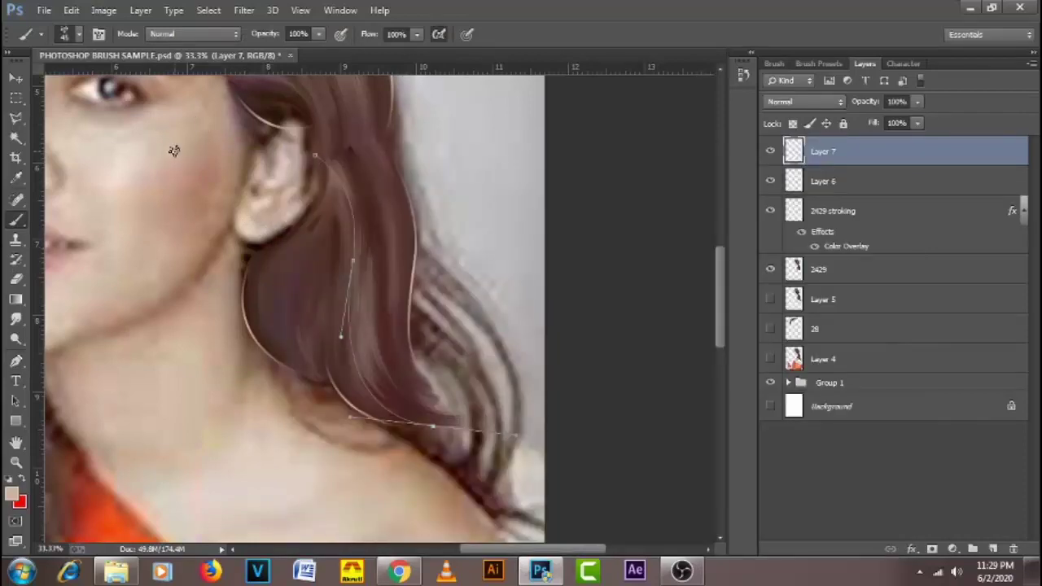
- Try stroking the hair lock path using the Brush with Simulate Pressure, and undo the stroke
key(p)
right_click(324, 246)
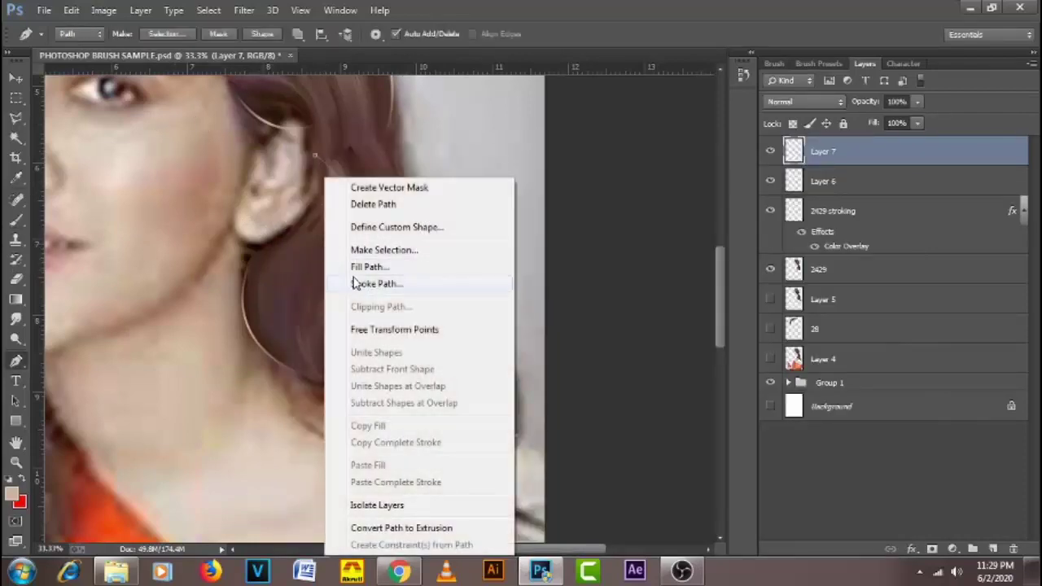
click(364, 283)
click(732, 205)
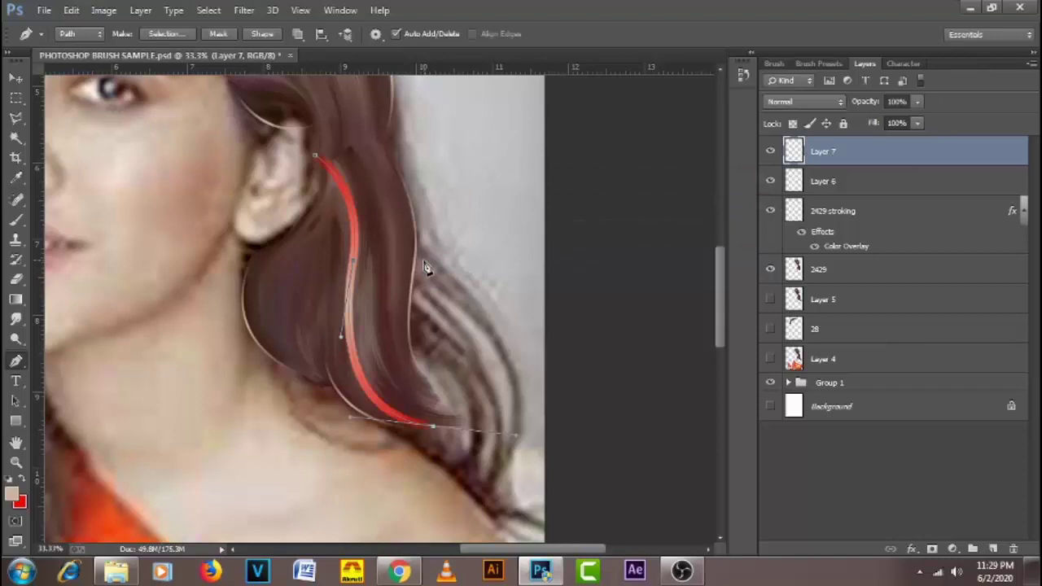
key(ctrl+z)
- Turn off Shape Dynamics, Scattering, Dual Brush, Color Dynamics and Build-up for the brush, and set Transfer's Opacity Jitter control to Pen Pressure
key(b)
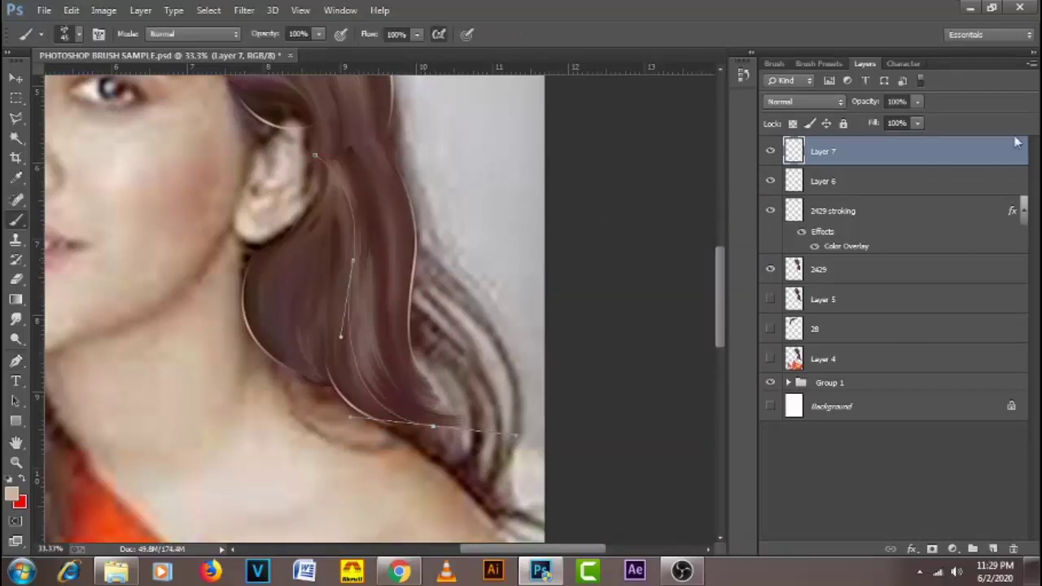
click(775, 63)
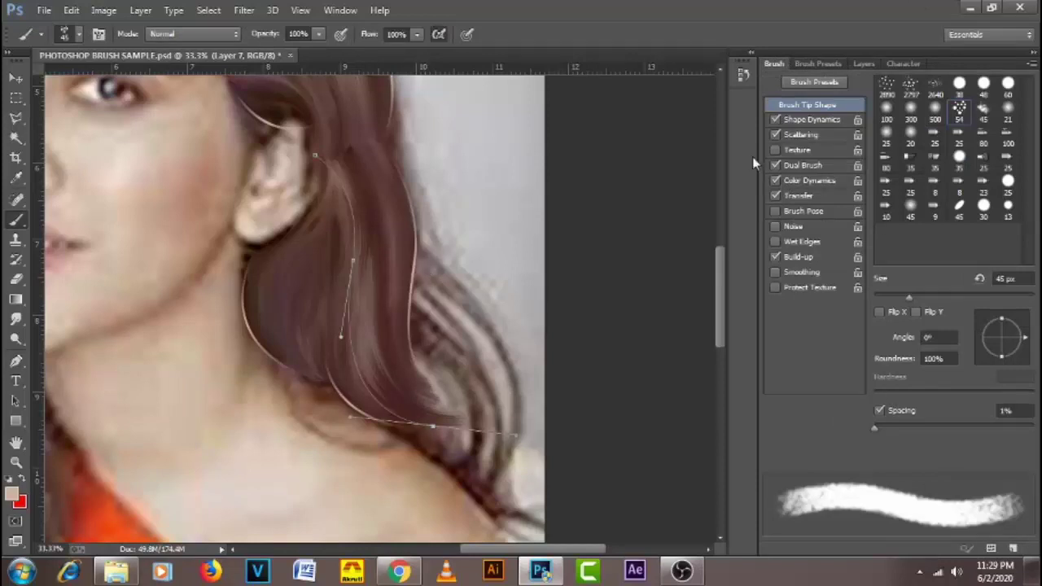
click(775, 120)
click(775, 135)
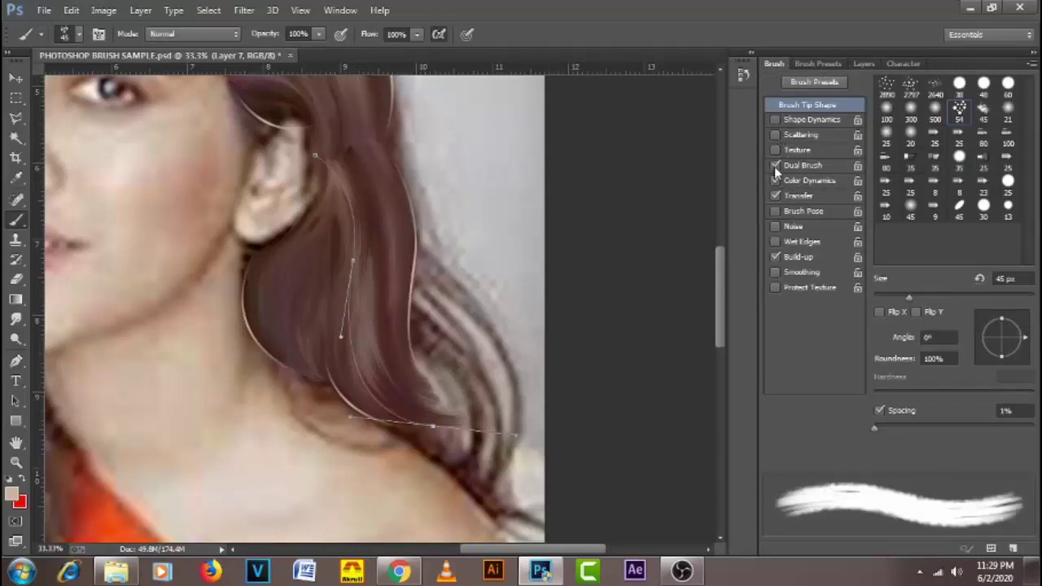
click(775, 166)
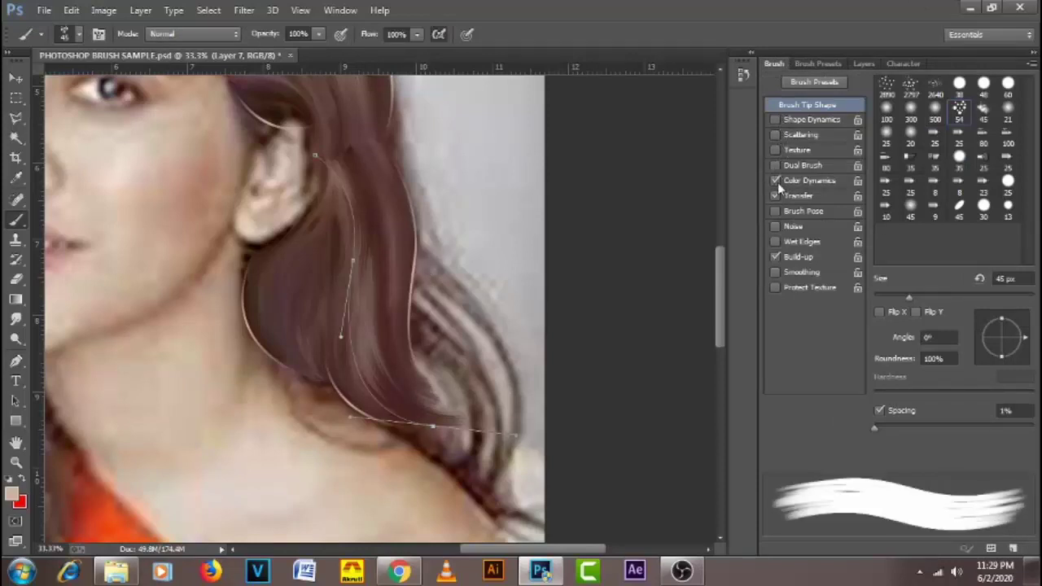
click(828, 197)
click(961, 118)
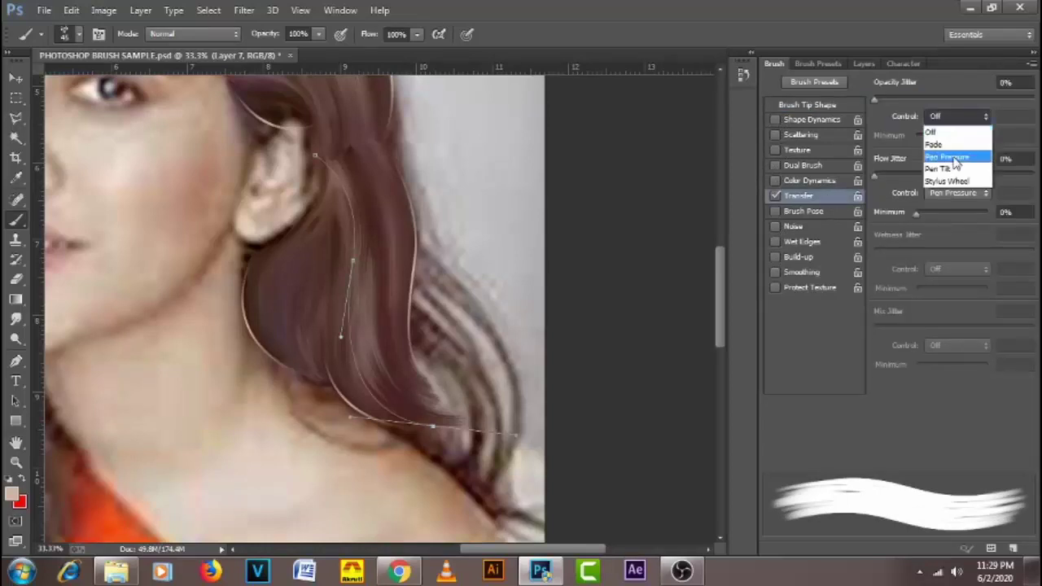
click(955, 158)
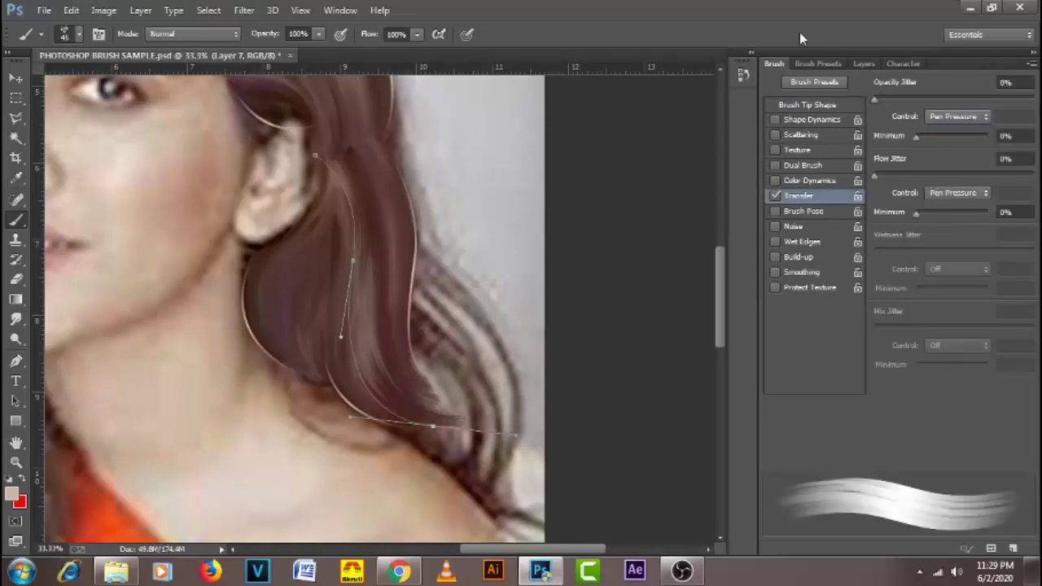
click(862, 65)
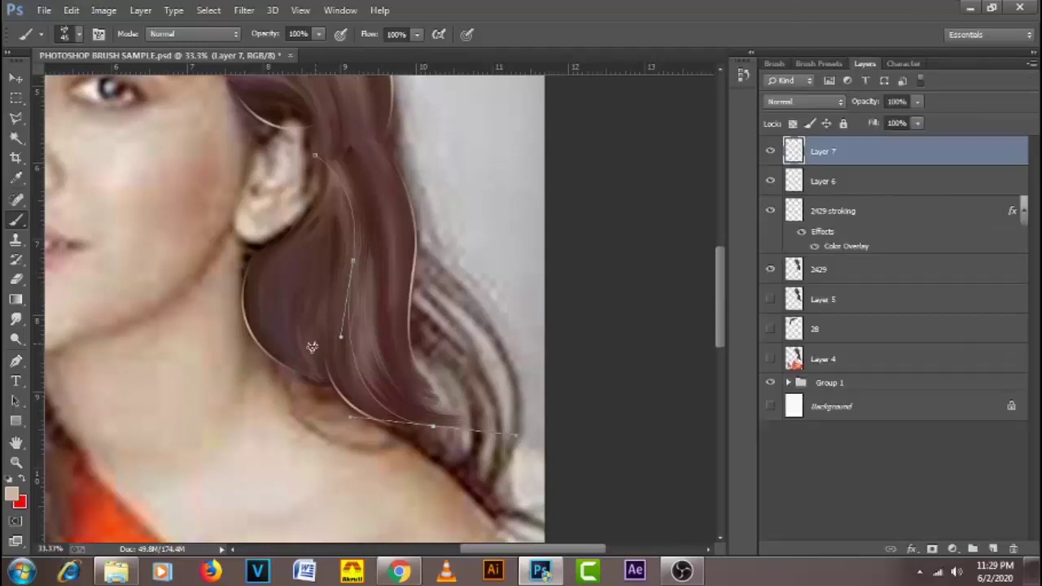
- Stroke the hair lock path using the Brush with Simulate Pressure, and delete the path
click(16, 361)
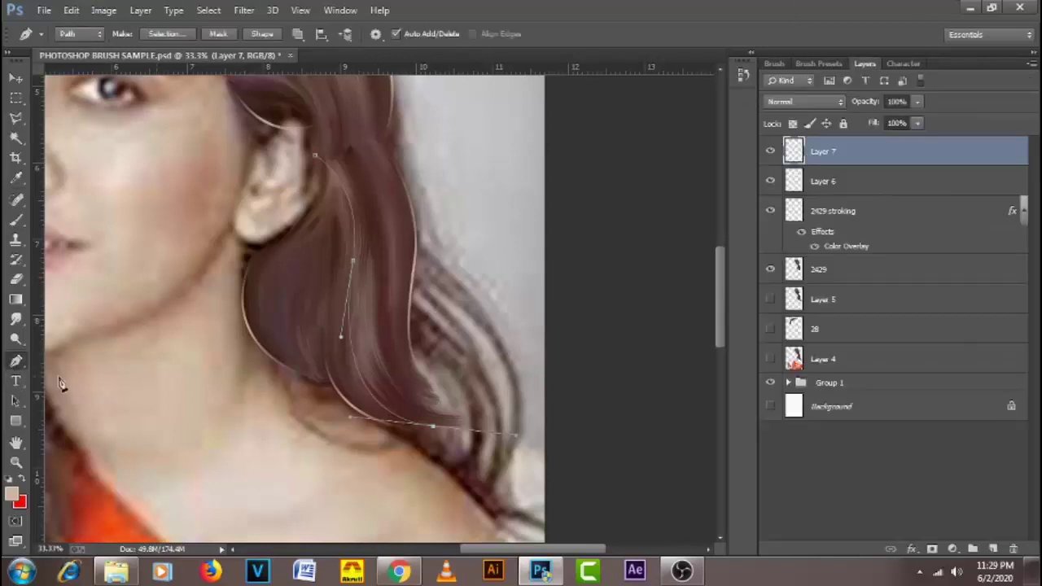
right_click(401, 244)
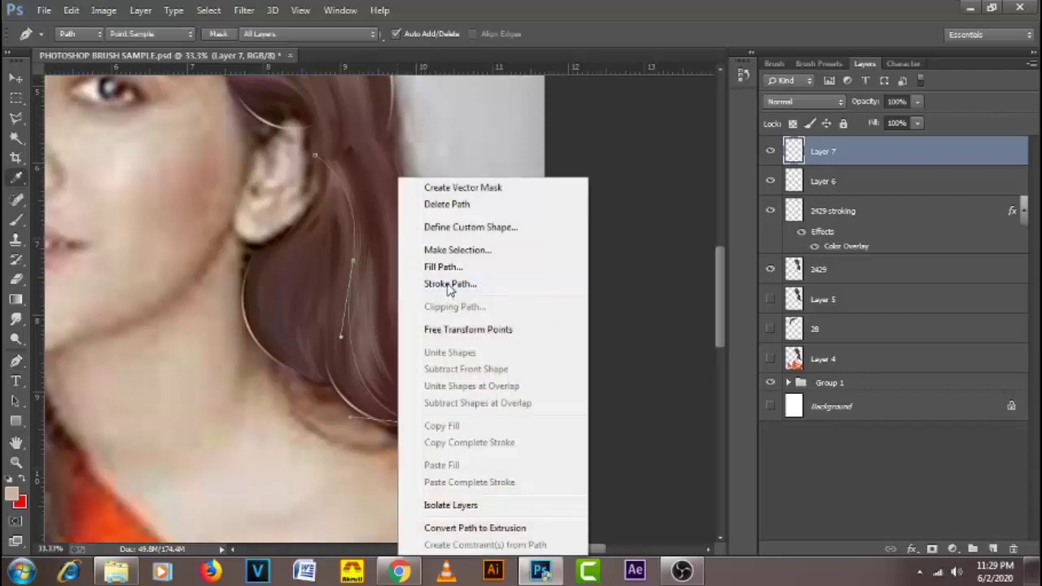
click(421, 283)
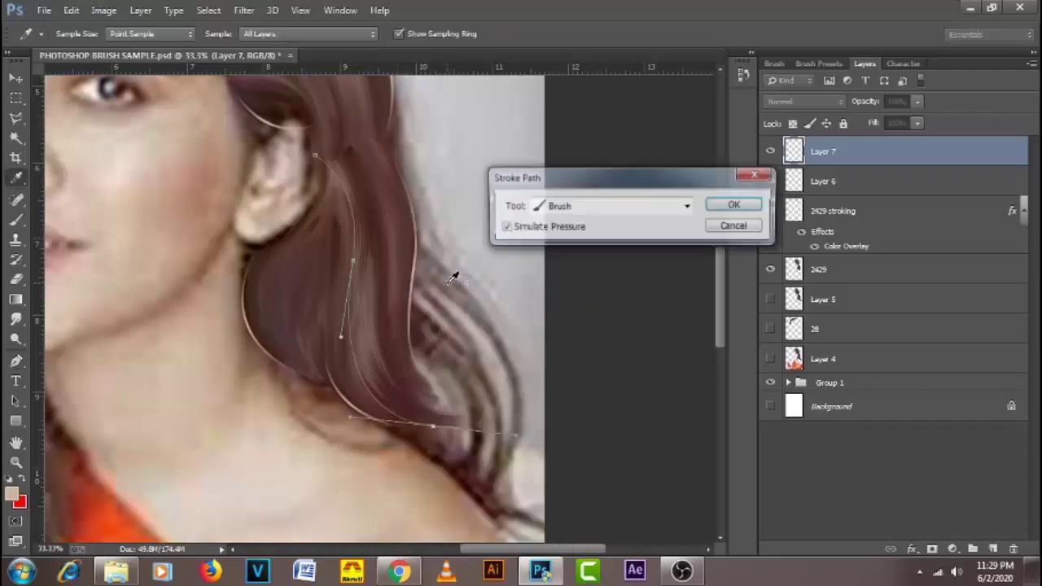
click(726, 208)
right_click(400, 214)
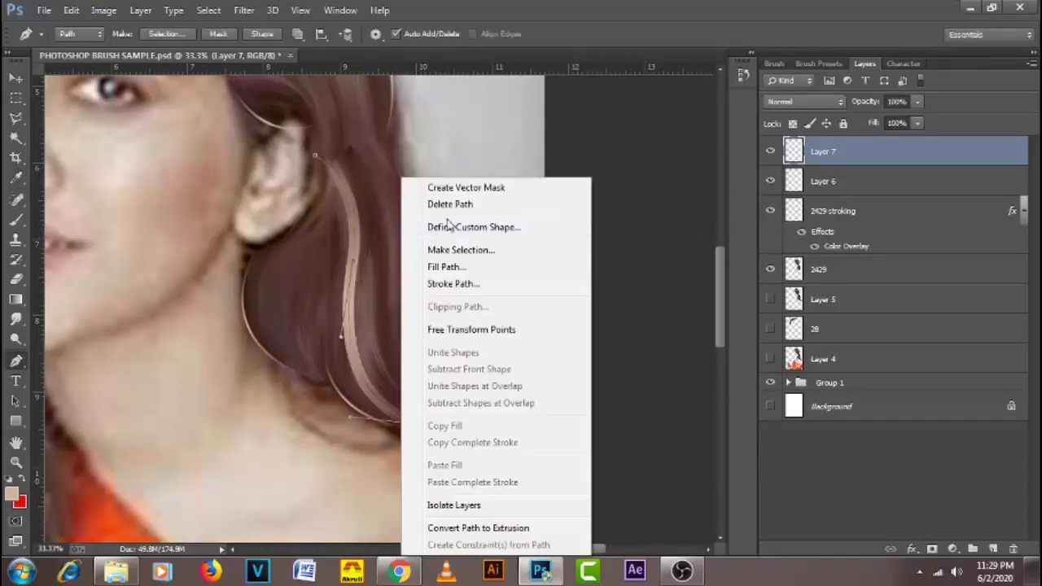
click(449, 205)
- Examine the stroked strand up close from behind the ear down to the hair tips
ctrl+click(360, 272)
ctrl+click(361, 272)
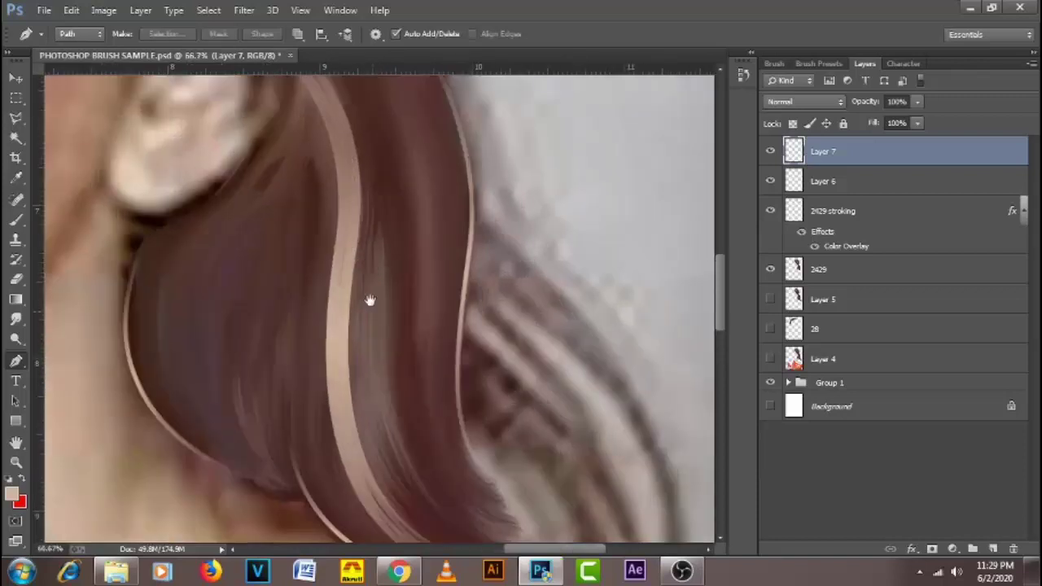
ctrl+click(345, 308)
scroll(351, 370, up, 3)
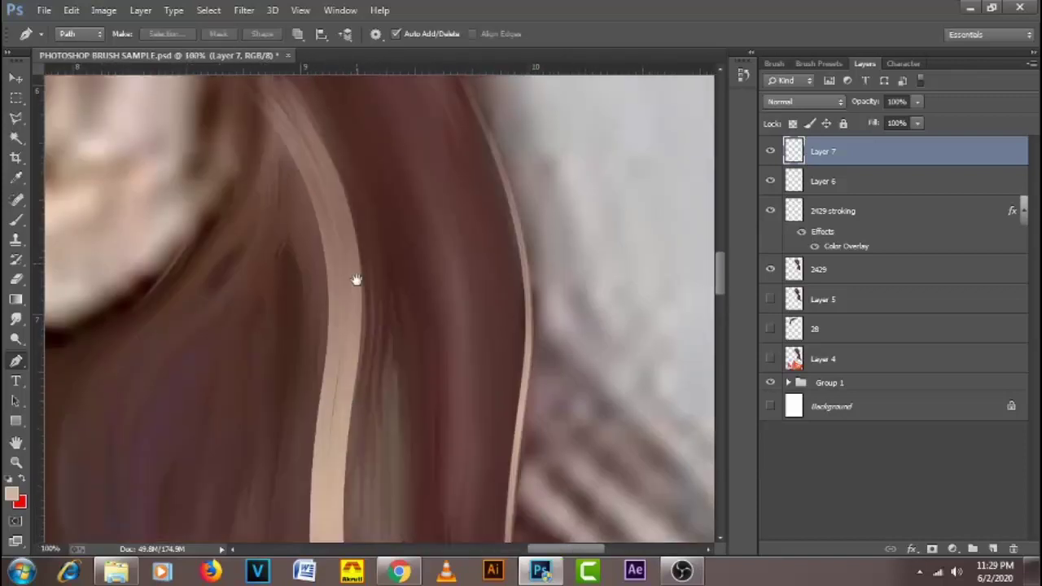
scroll(364, 273, up, 3)
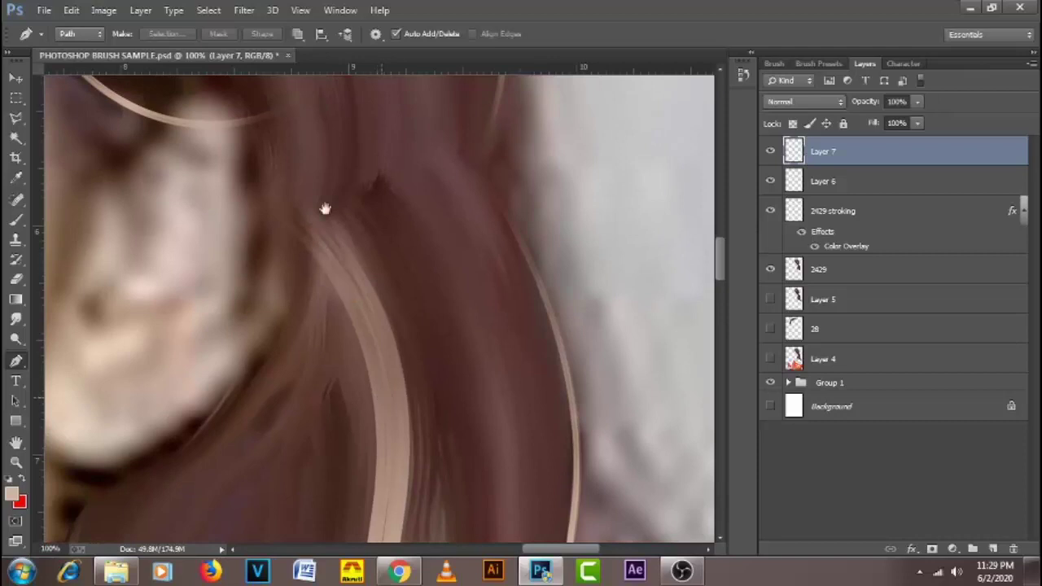
scroll(354, 410, down, 6)
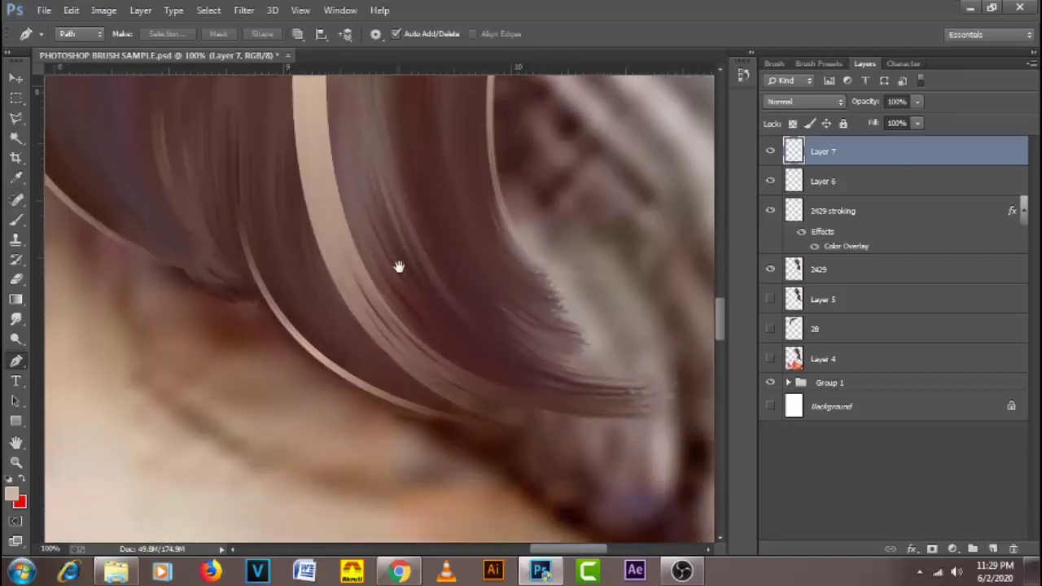
alt+click(400, 264)
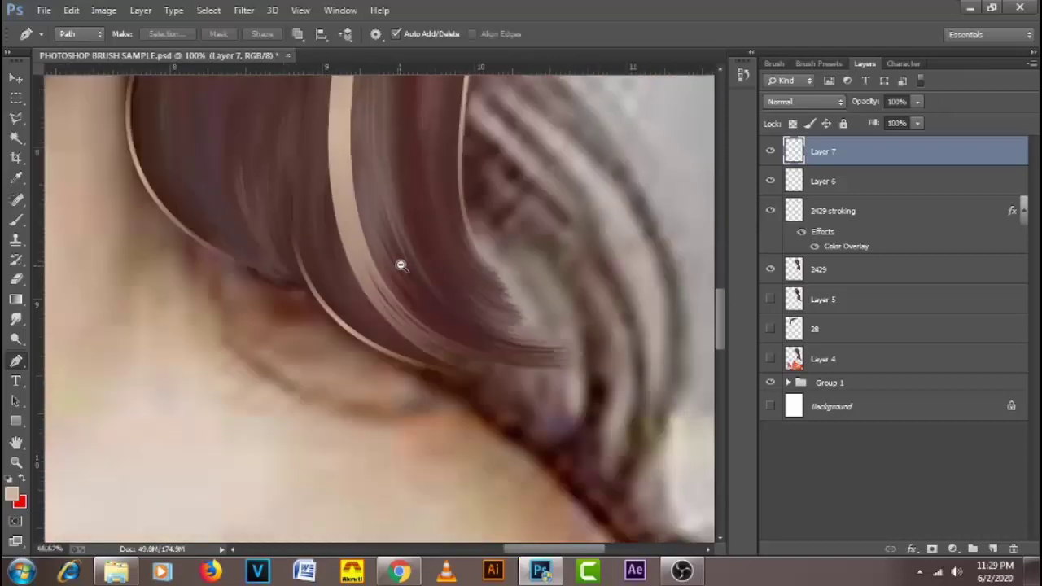
alt+click(402, 217)
alt+click(407, 179)
drag(407, 179, 466, 320)
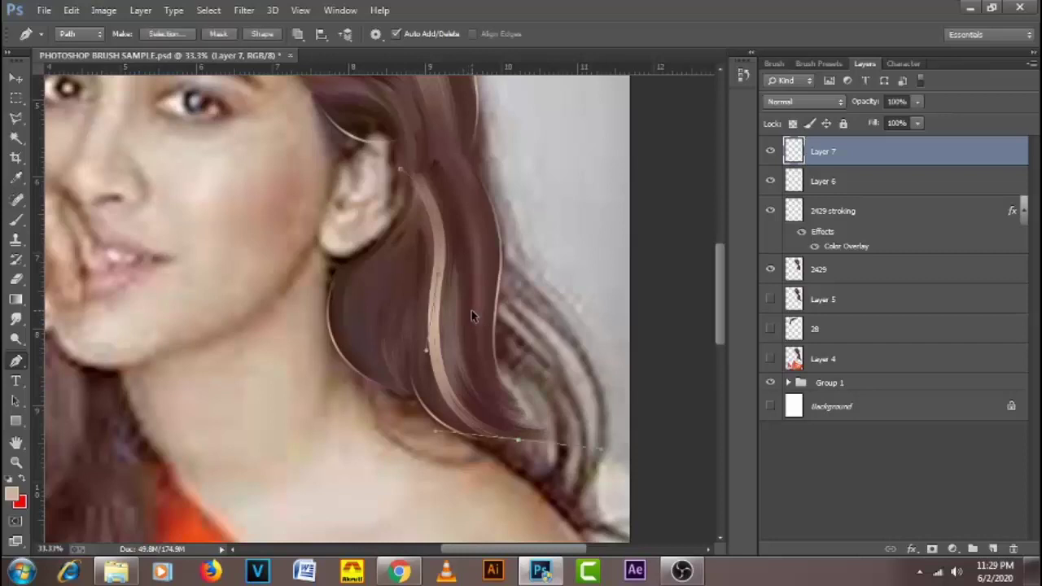
- Undo the stroke on the lock behind the ear and delete its restored path
right_click(471, 314)
click(513, 206)
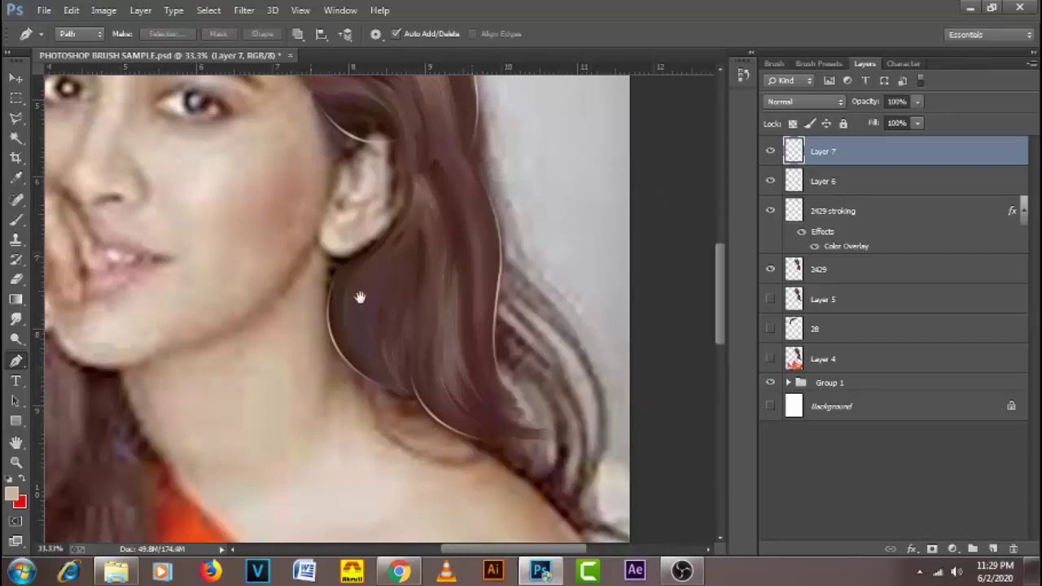
- Draw two separate curved Pen tool paths, one below the other, from inside the dark curls beside the arm out over the red sleeve
drag(361, 298, 610, 340)
alt+click(402, 388)
alt+click(402, 389)
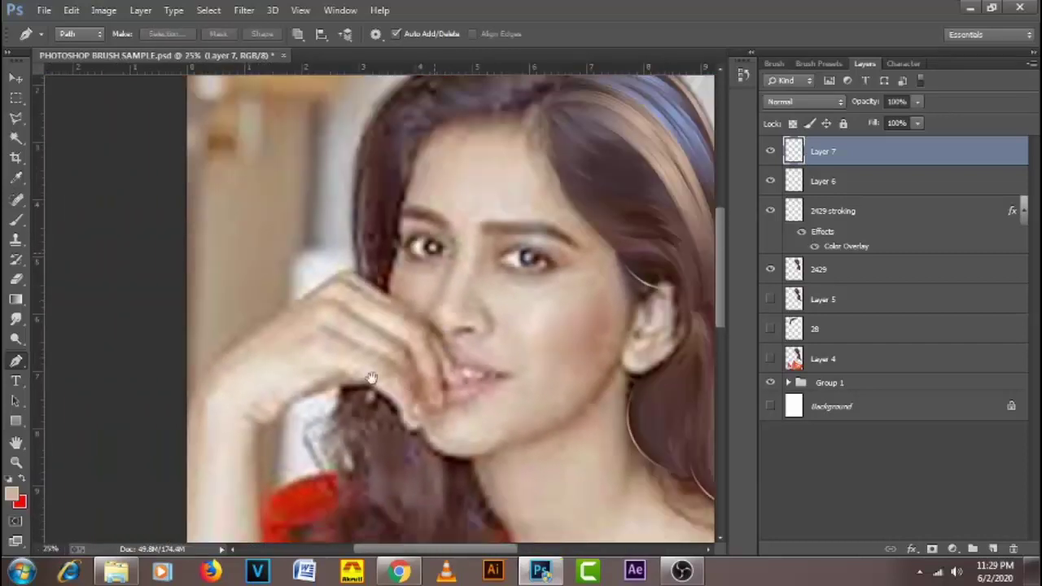
drag(367, 379, 434, 353)
scroll(435, 353, down, 3)
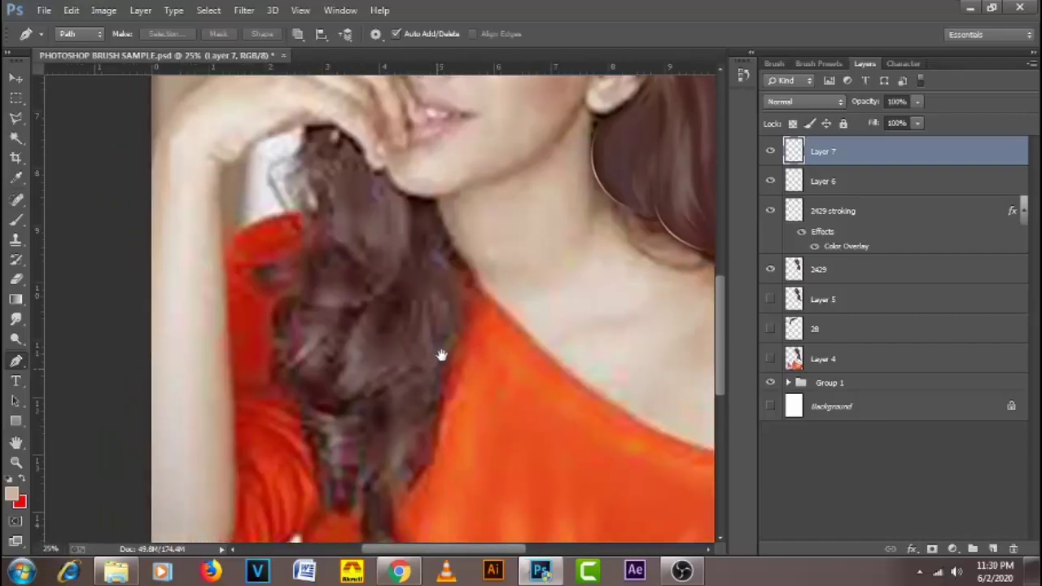
alt+click(439, 337)
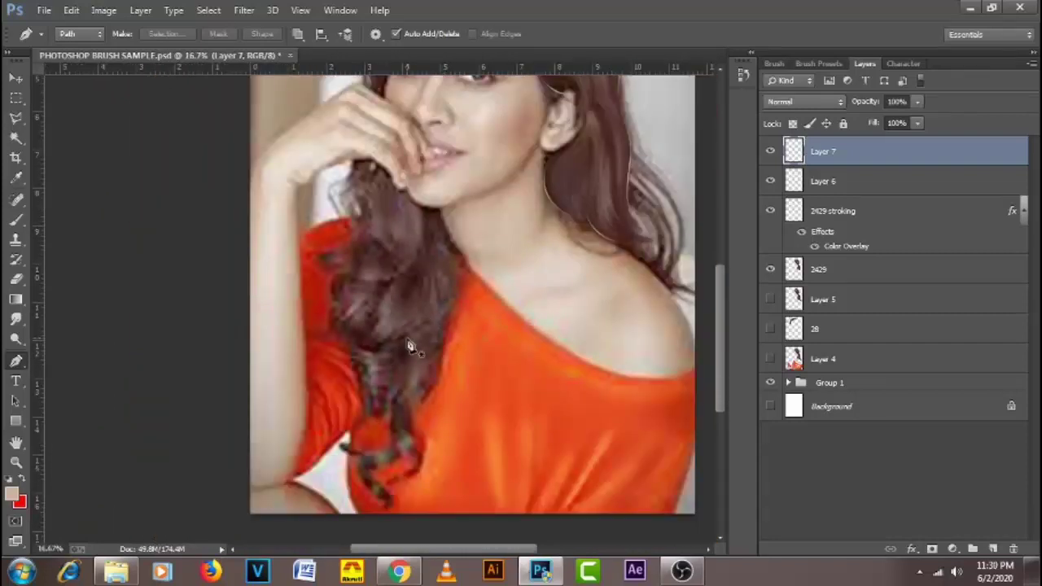
click(392, 278)
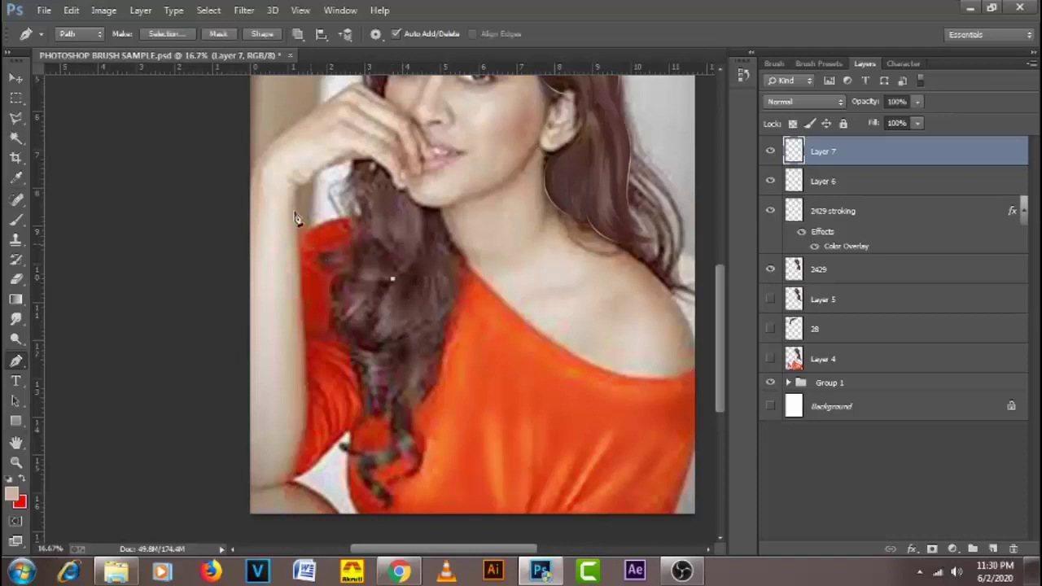
drag(312, 244, 293, 200)
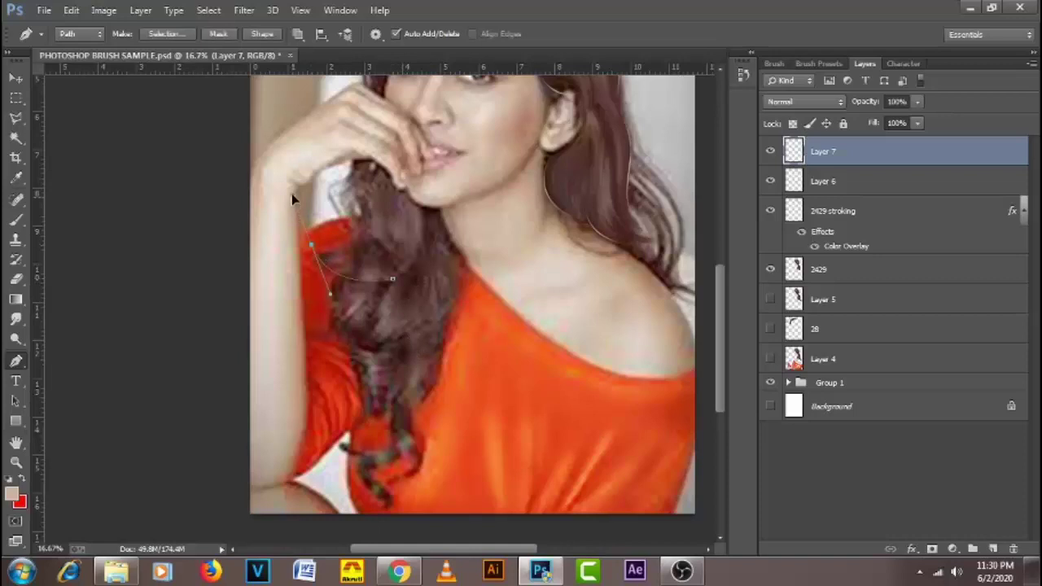
ctrl+click(381, 347)
click(379, 302)
drag(305, 334, 256, 295)
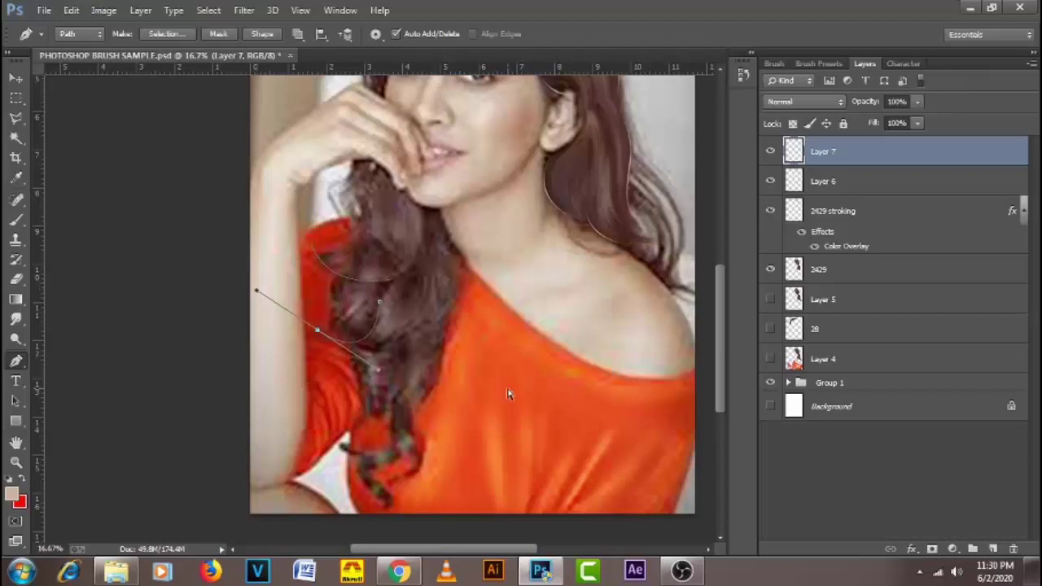
- Draw a third curved Pen tool path from the lower dark curls out over the red sleeve, below the previous two
ctrl+click(386, 393)
click(398, 361)
drag(338, 415, 271, 402)
- Draw a two-segment curved Pen tool path with a sharp corner along the curls' edge beside the orange-red top
ctrl+click(472, 272)
click(436, 238)
drag(435, 328, 383, 374)
alt+click(437, 329)
drag(405, 406, 340, 429)
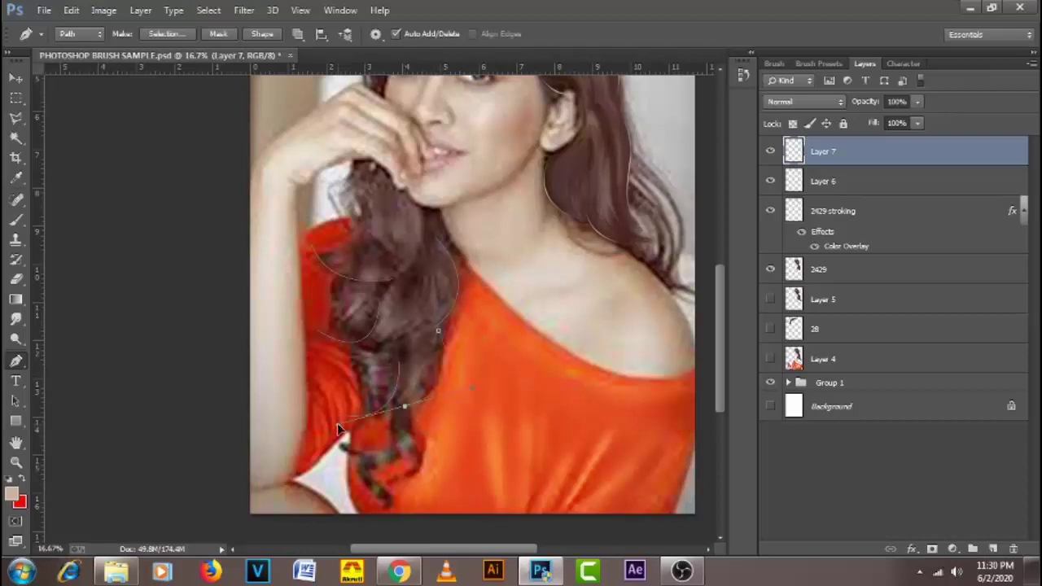
ctrl+click(516, 429)
drag(442, 414, 449, 431)
- Try stroking the curl paths using the Brush with Simulate Pressure, and undo the stroke
right_click(474, 420)
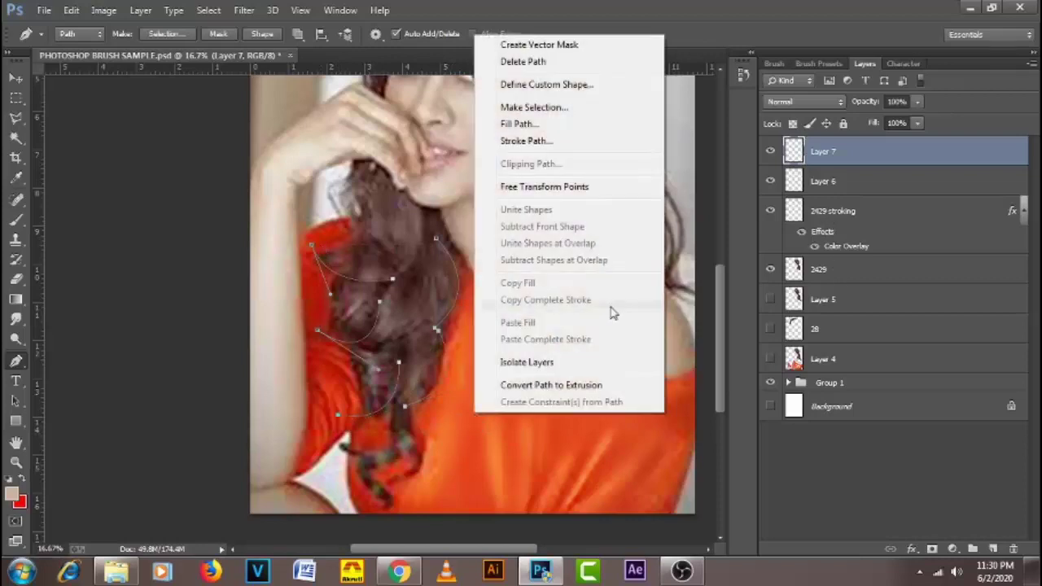
click(561, 144)
click(735, 207)
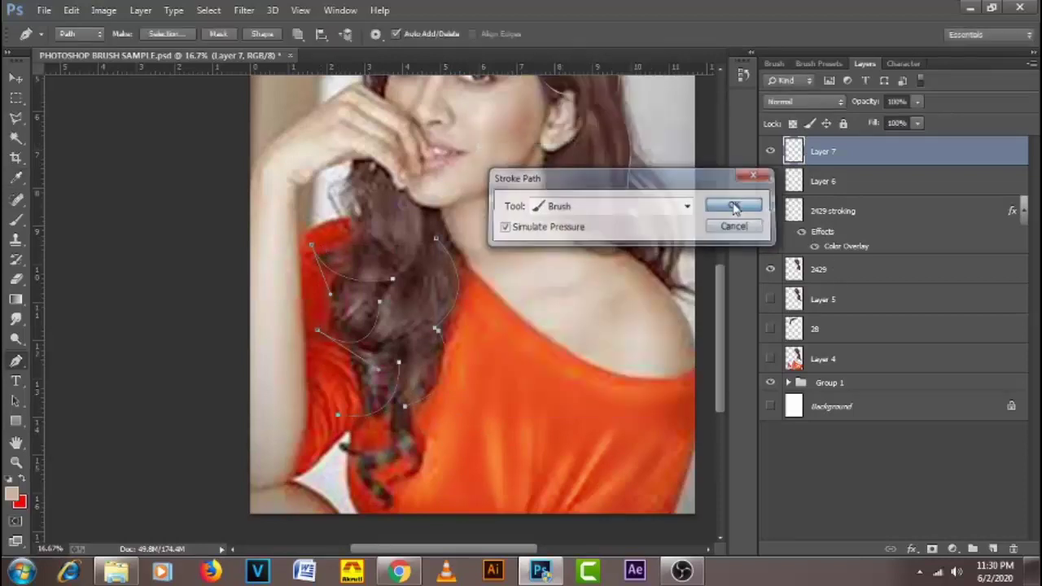
right_click(575, 259)
click(533, 188)
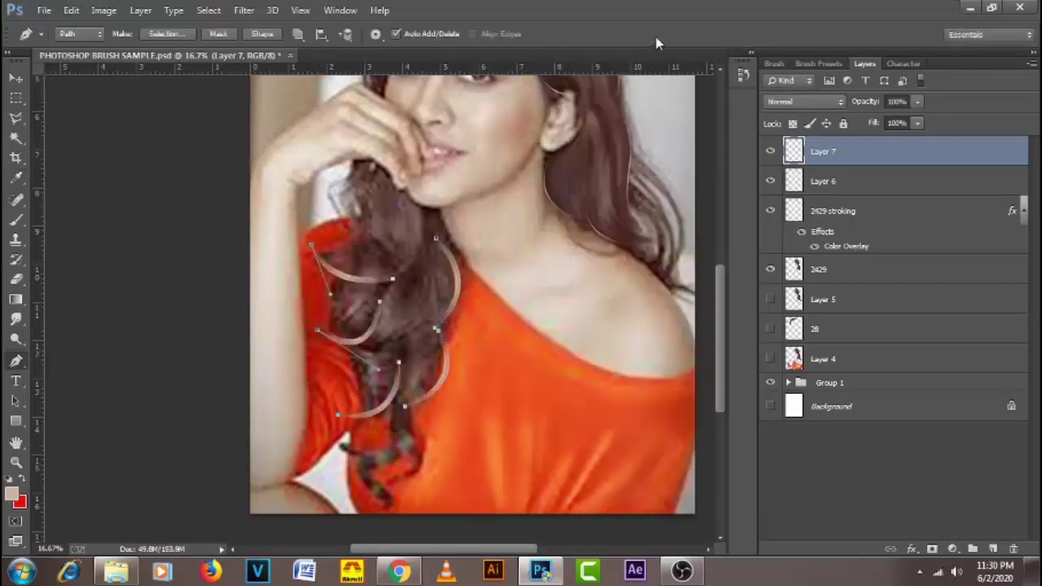
key(ctrl+z)
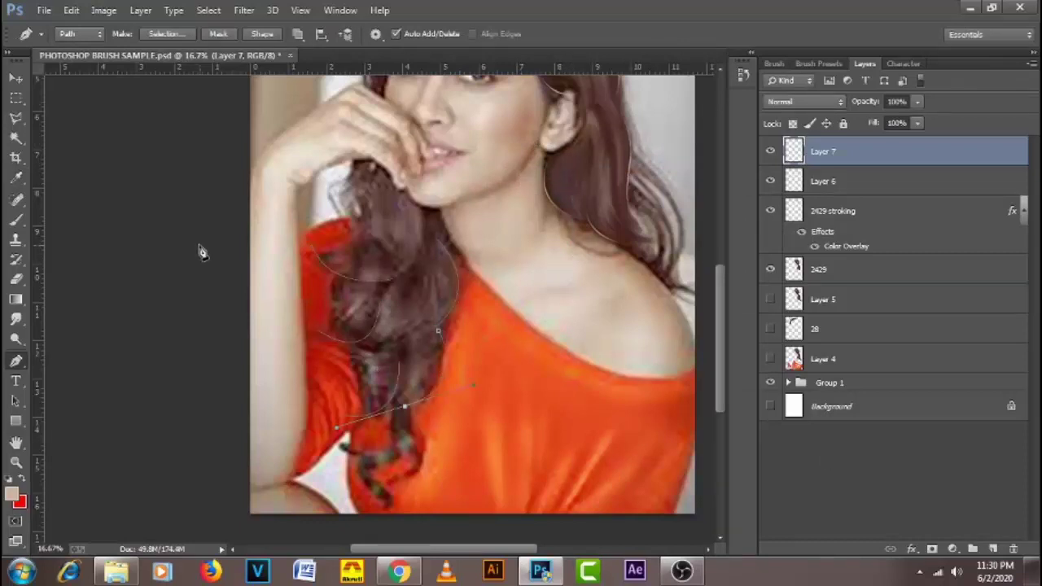
- Set the Brush tool's size to 10 px
click(15, 220)
right_click(405, 135)
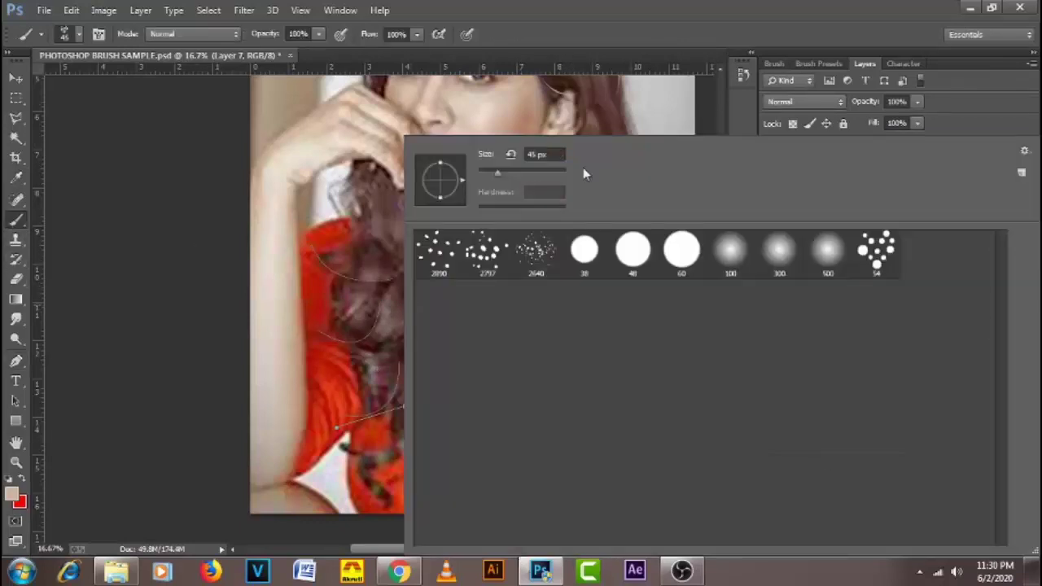
double_click(544, 154)
text(10)
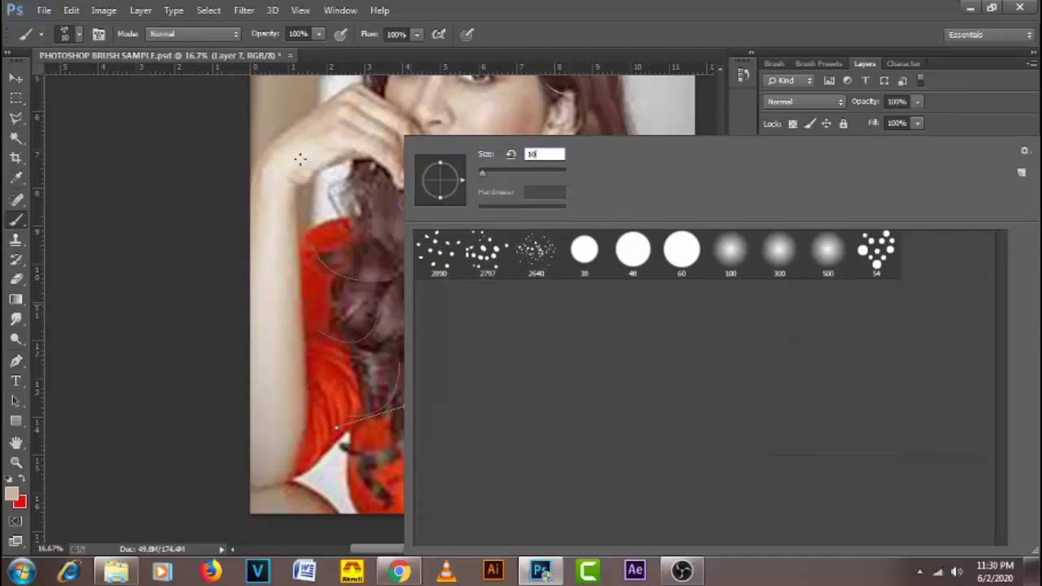
key(Return)
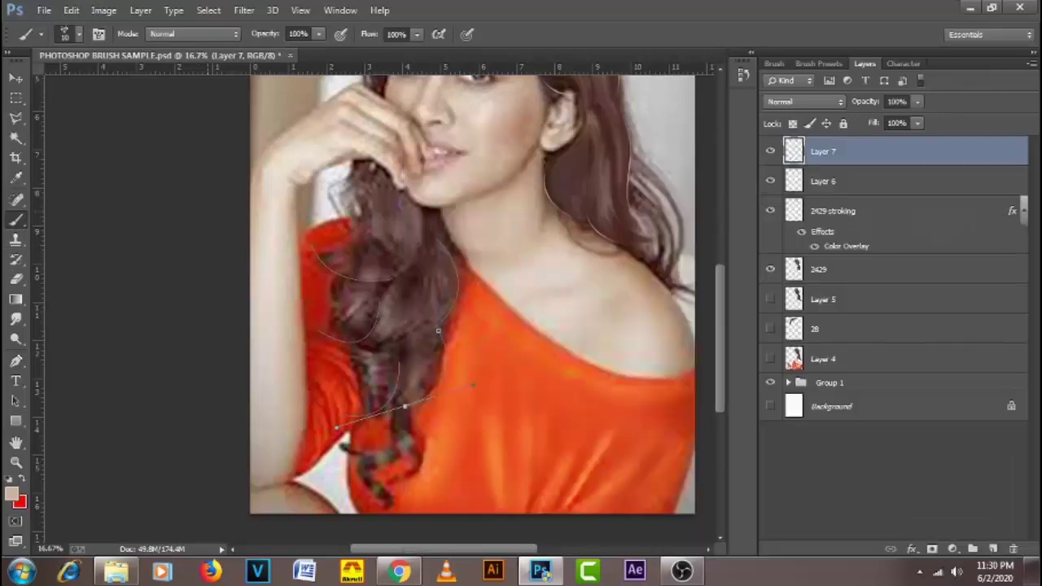
- Stroke the curl paths using the Brush with Simulate Pressure, and delete the paths
click(15, 361)
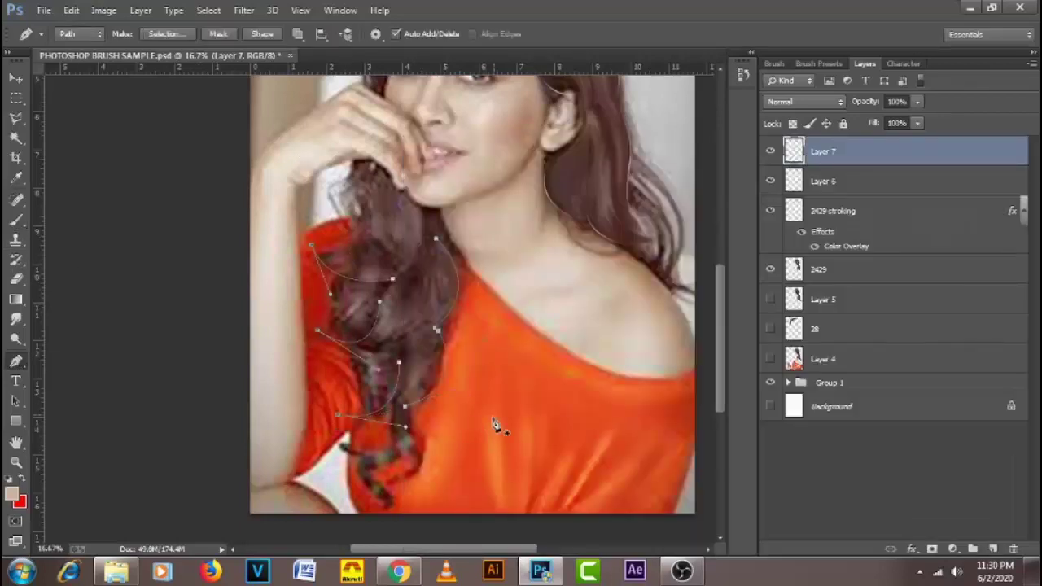
right_click(477, 379)
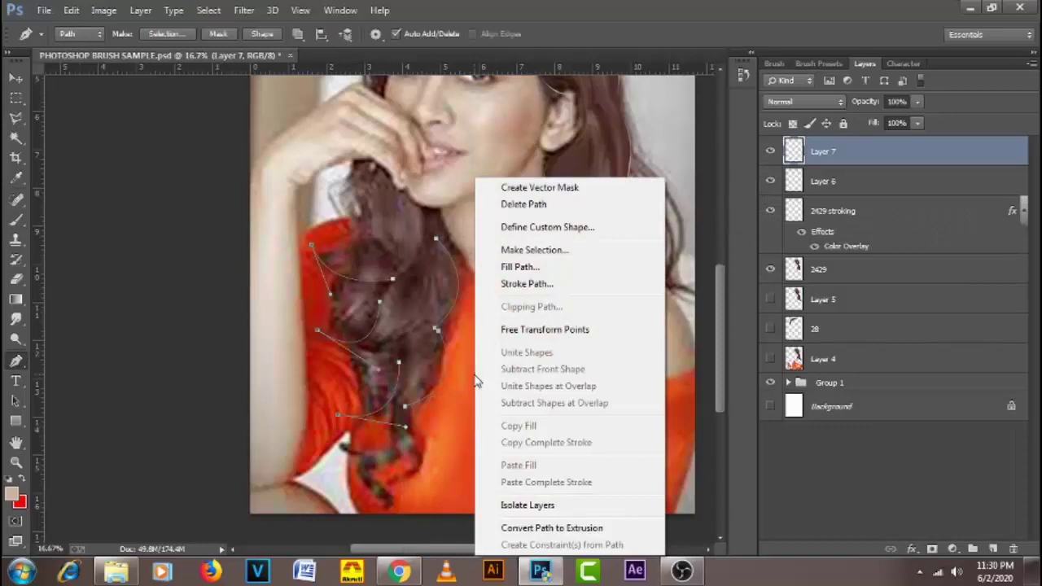
click(538, 285)
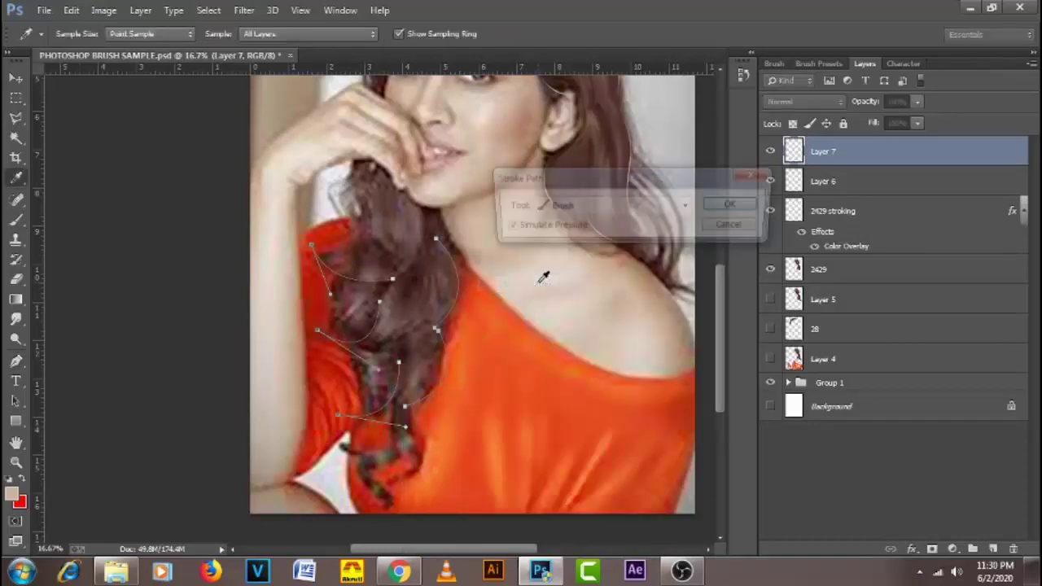
click(736, 207)
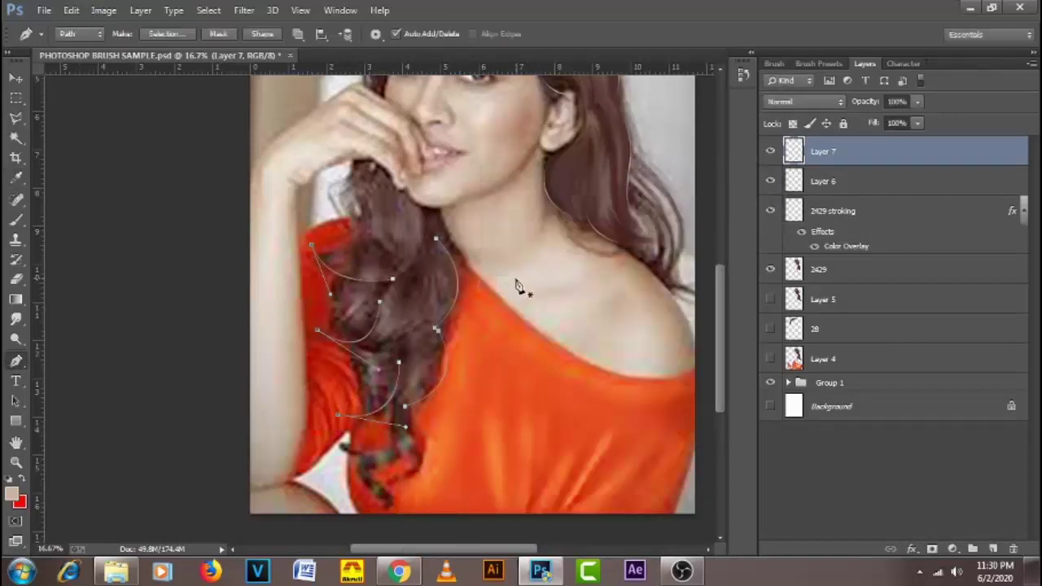
right_click(507, 252)
click(515, 204)
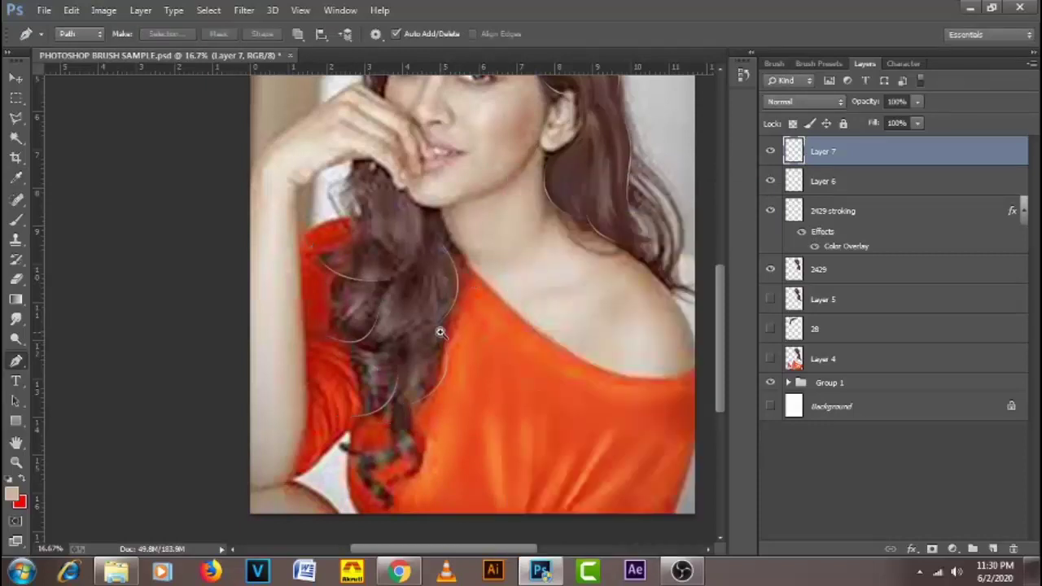
- Examine the thin stroked strands around the curls up close and against the whole portrait
scroll(440, 334, up, 2)
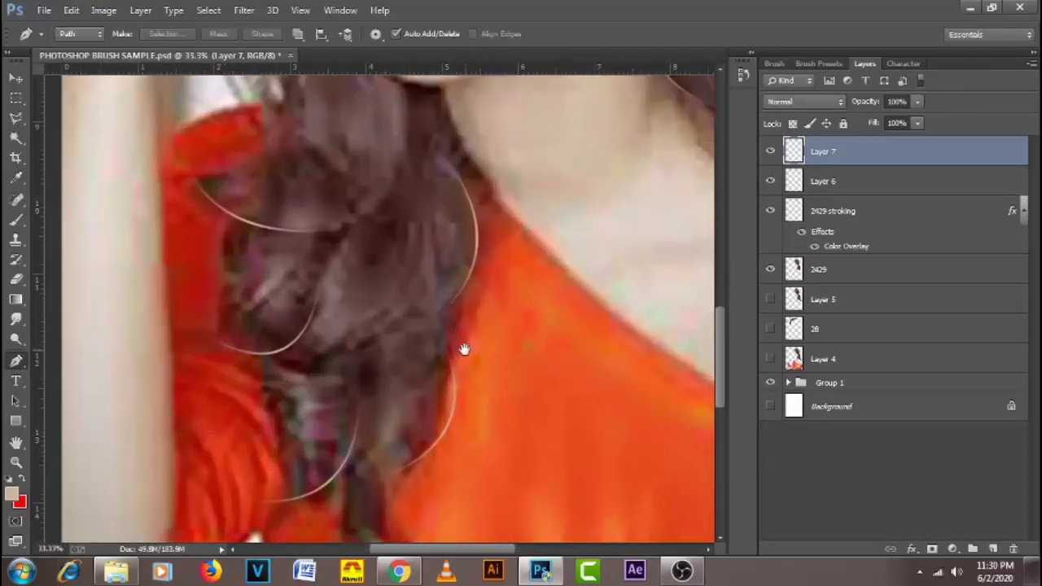
drag(464, 350, 456, 328)
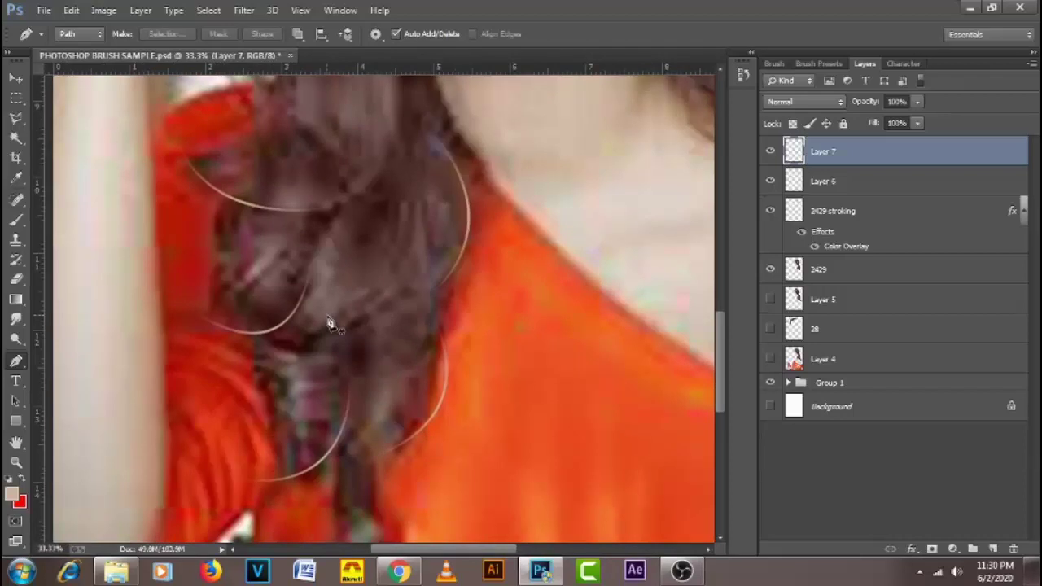
alt+click(465, 341)
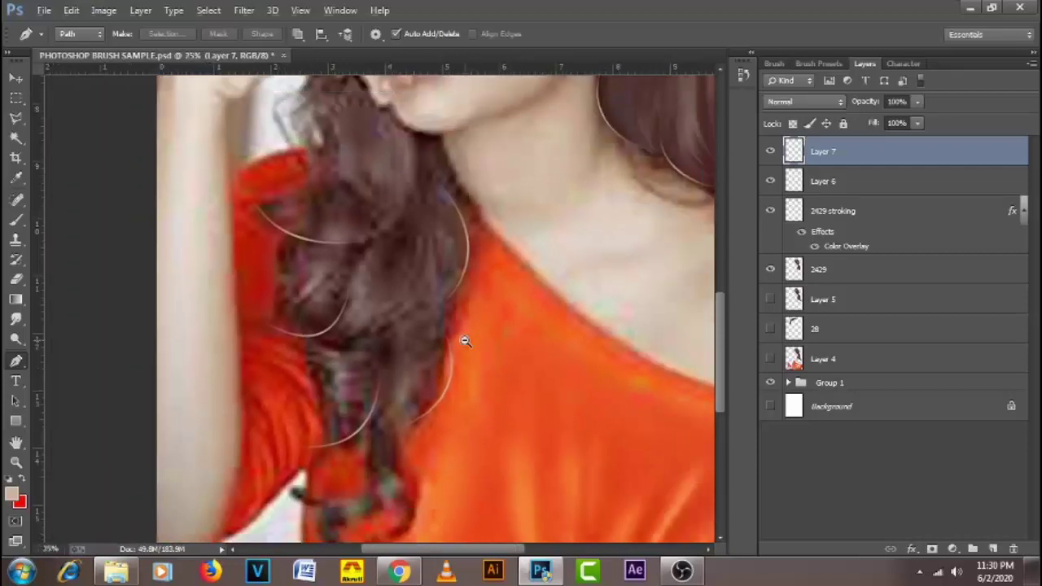
alt+click(498, 342)
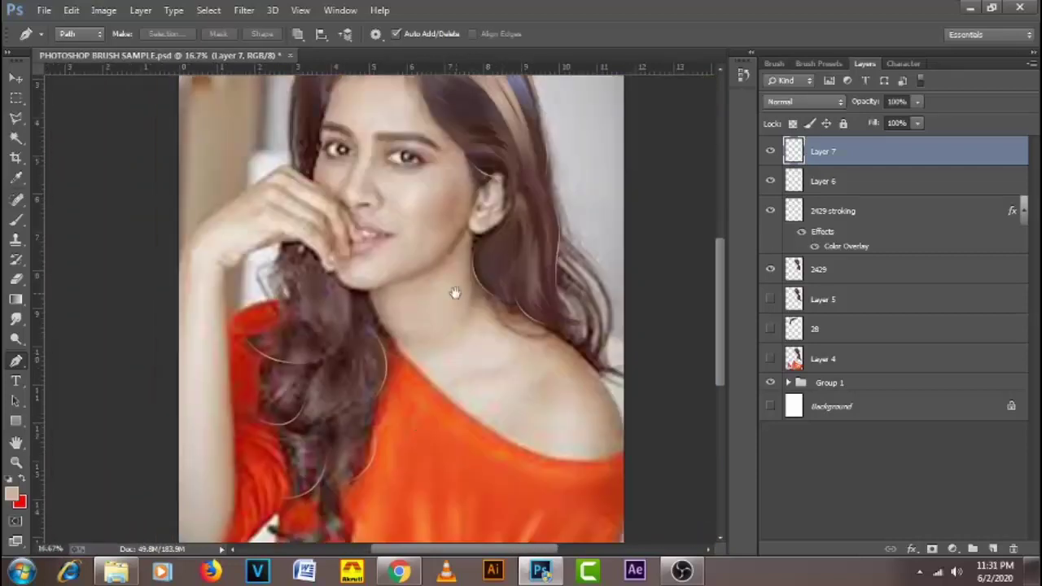
drag(454, 295, 461, 310)
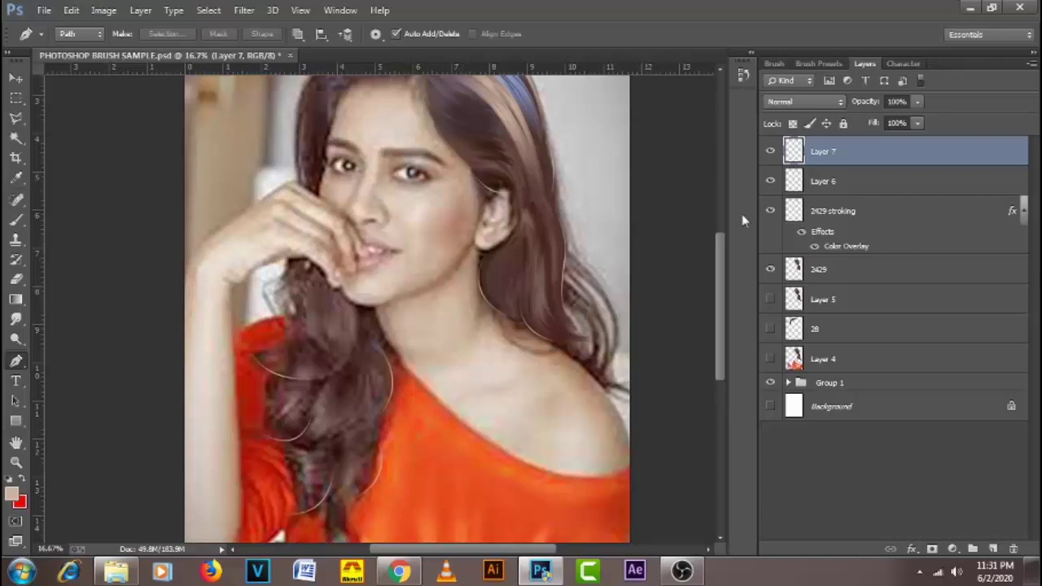
- Group the layers from Layer 7 down to Layer 4 and hide the group
shift+click(867, 358)
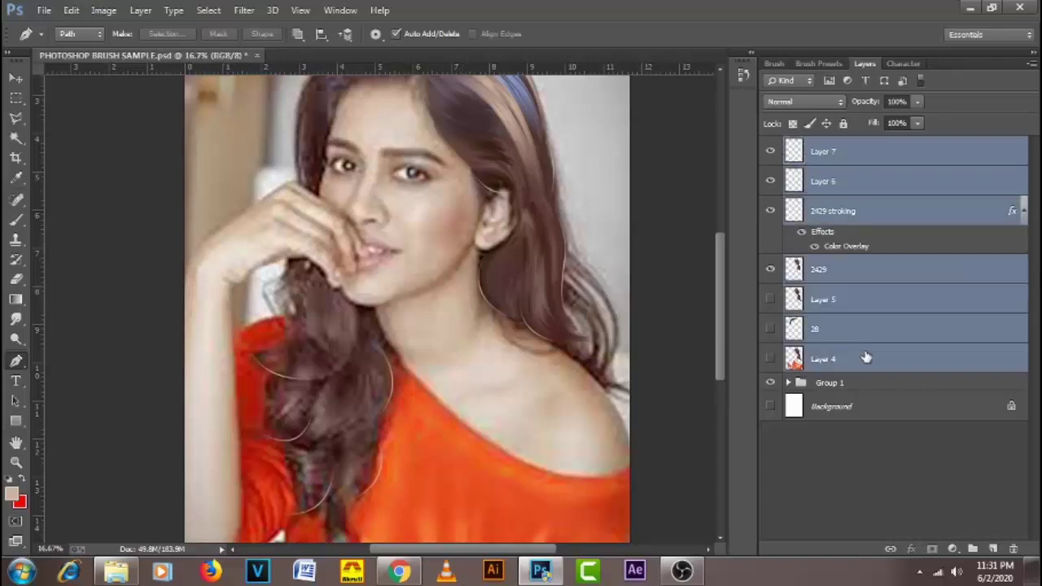
key(ctrl+g)
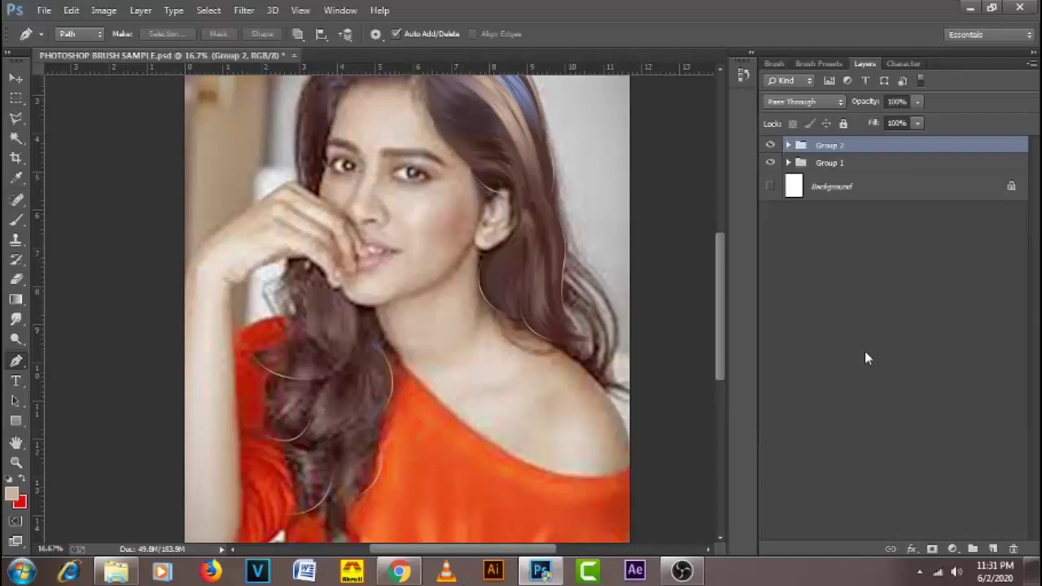
click(770, 147)
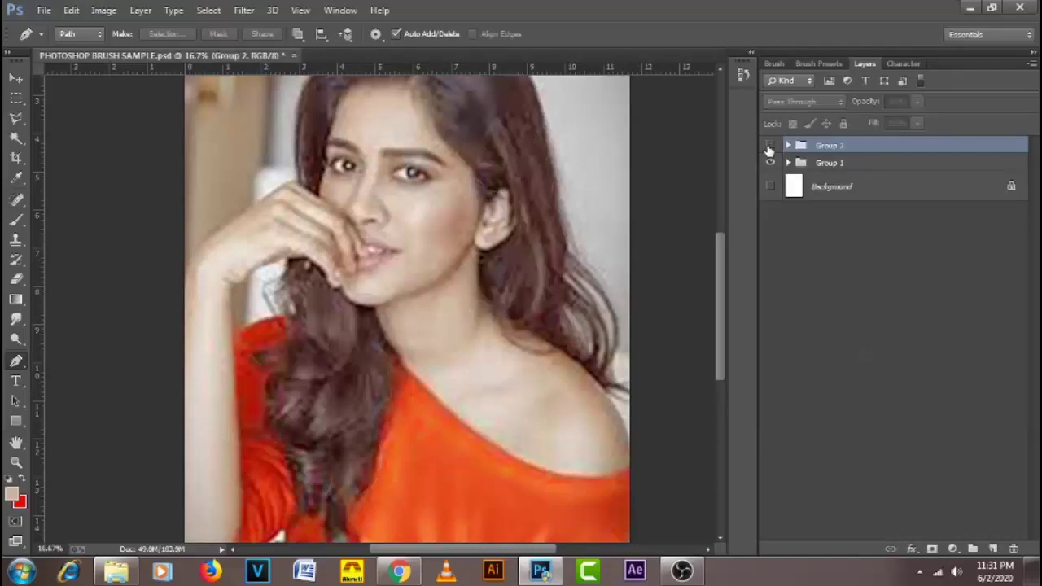
- Add a new layer above Group 1 and apply the merged RGB image to it with Multiply blending at 100% opacity
click(836, 163)
drag(438, 218, 467, 305)
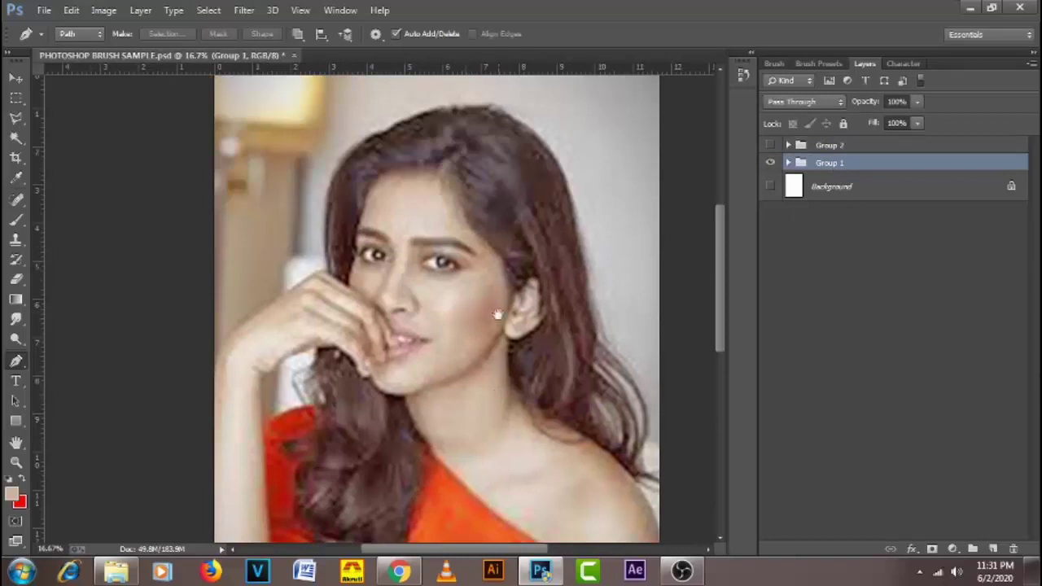
scroll(458, 298, up, 1)
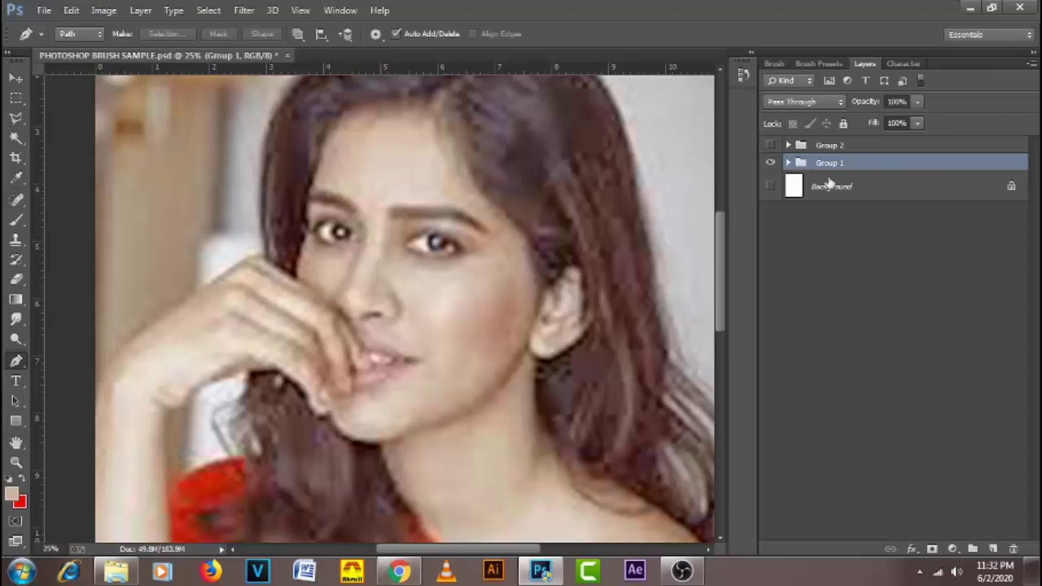
click(992, 548)
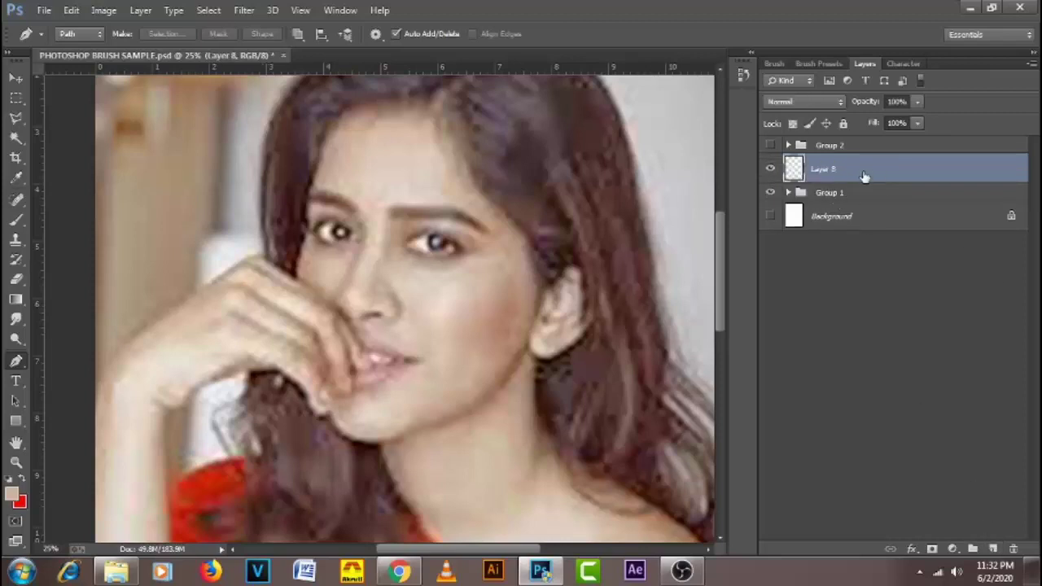
click(71, 11)
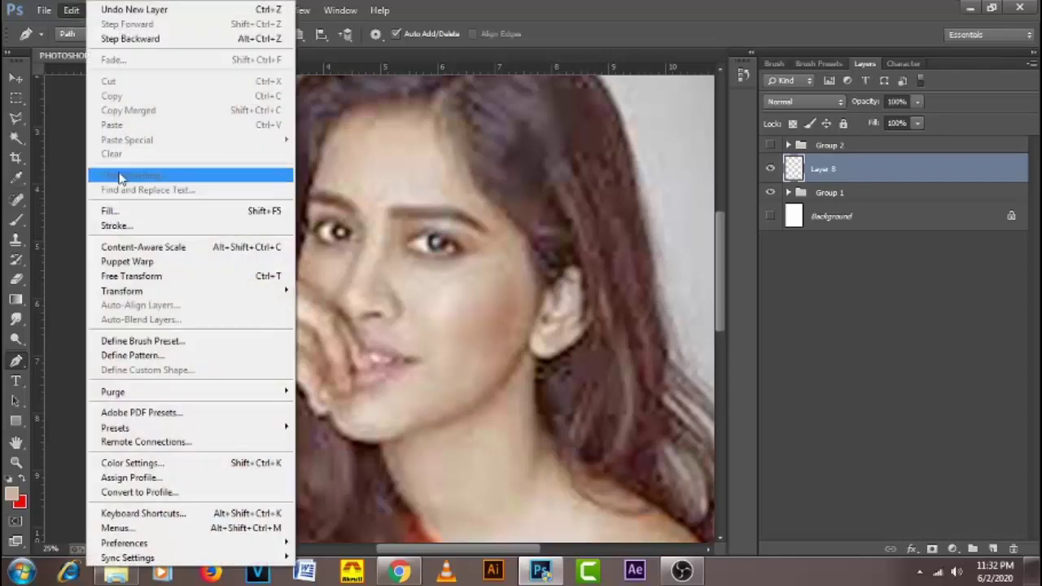
click(512, 2)
click(104, 11)
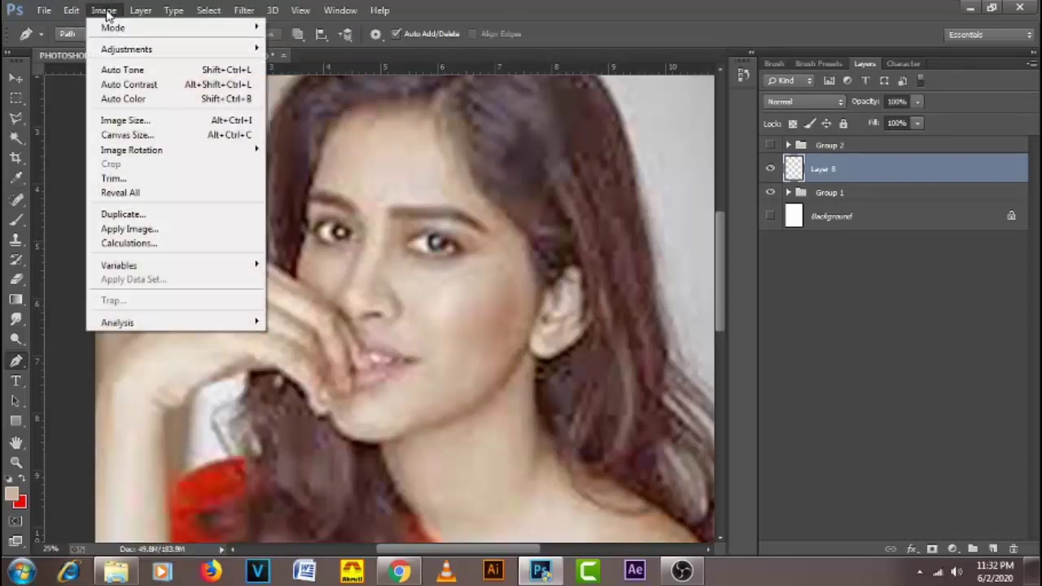
click(221, 229)
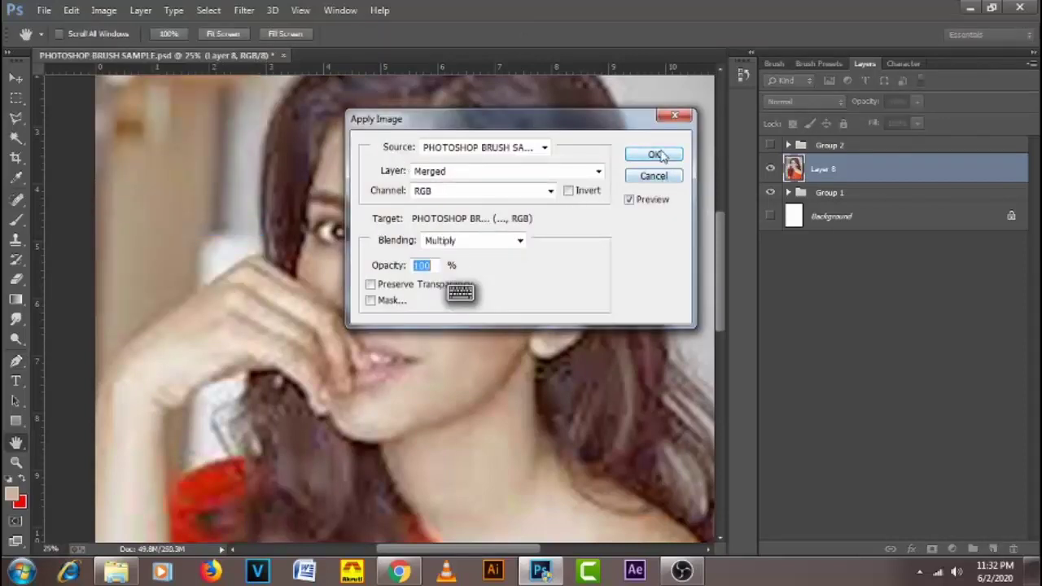
click(656, 155)
key(p)
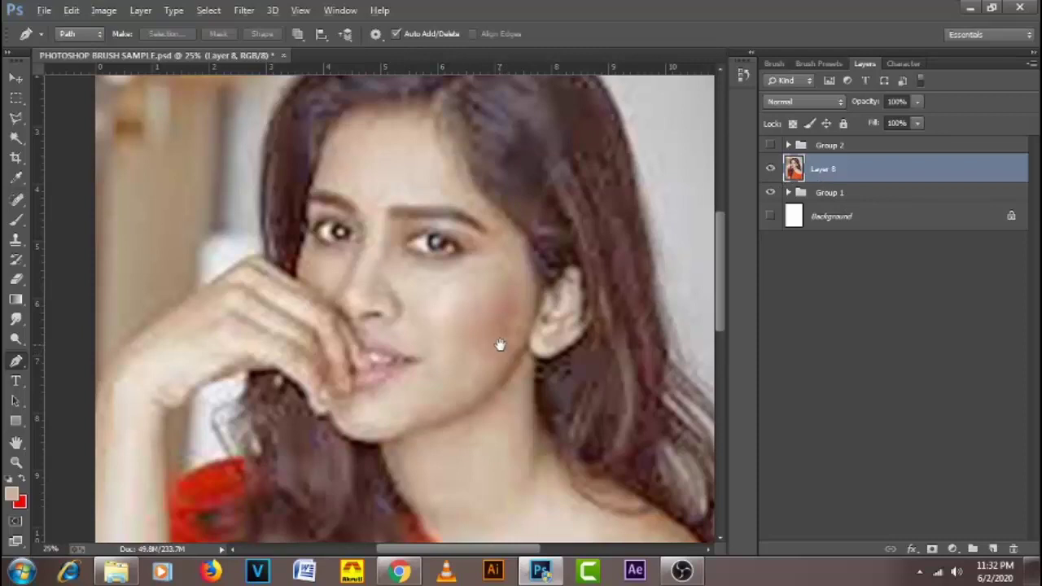
- Set the blend mode of Layer 8 to Linear Light
key(ctrl+minus)
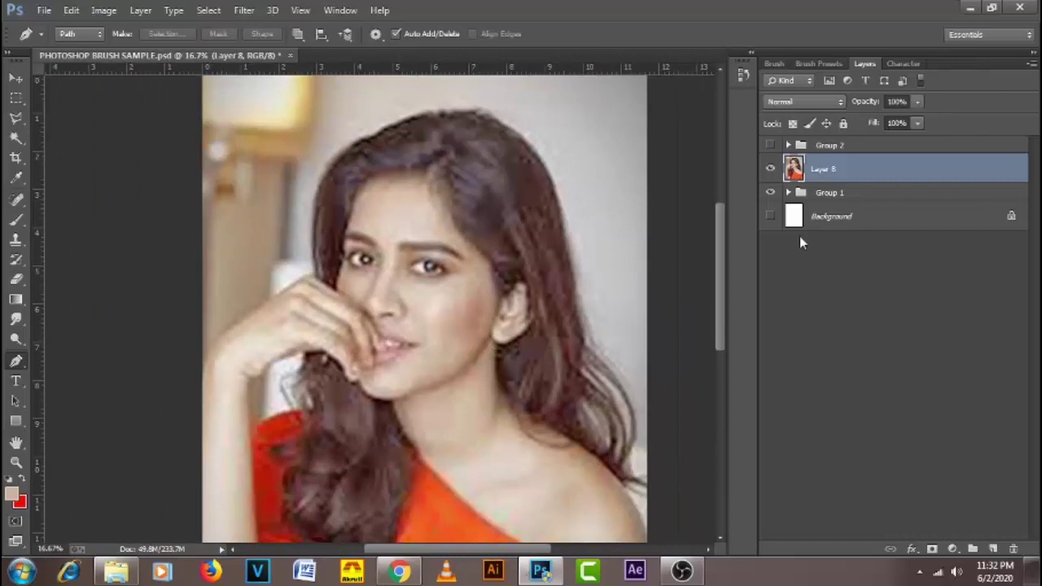
click(829, 103)
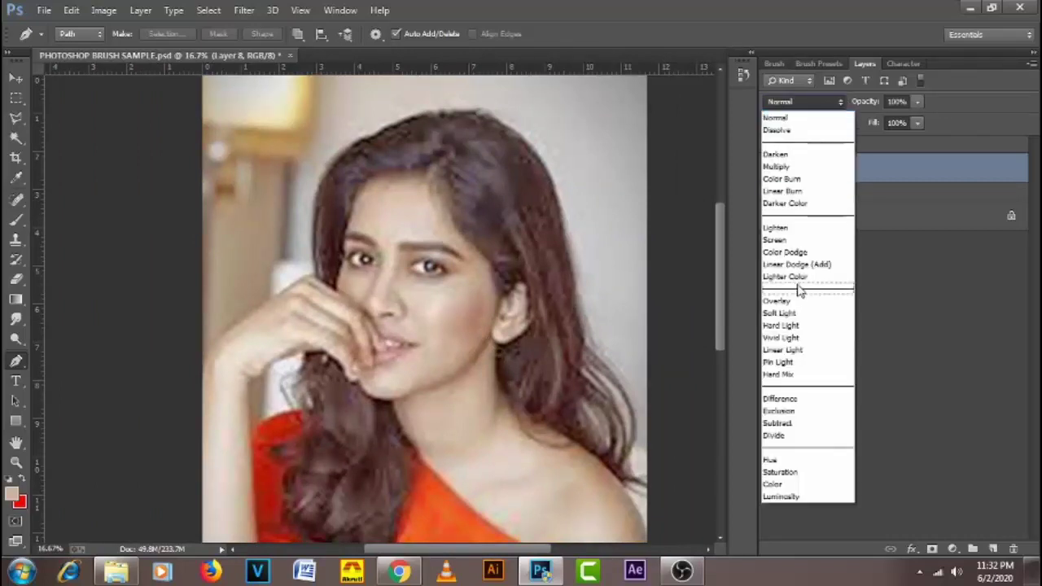
click(816, 350)
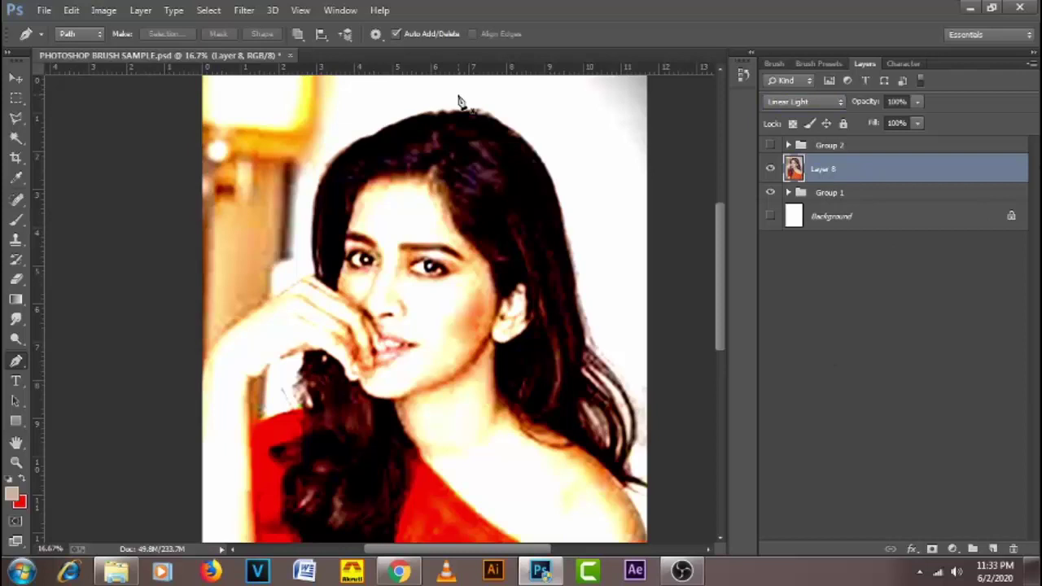
- Apply the High Pass filter to Layer 8 with a radius of 5 pixels
click(246, 10)
mouse_move(366, 358)
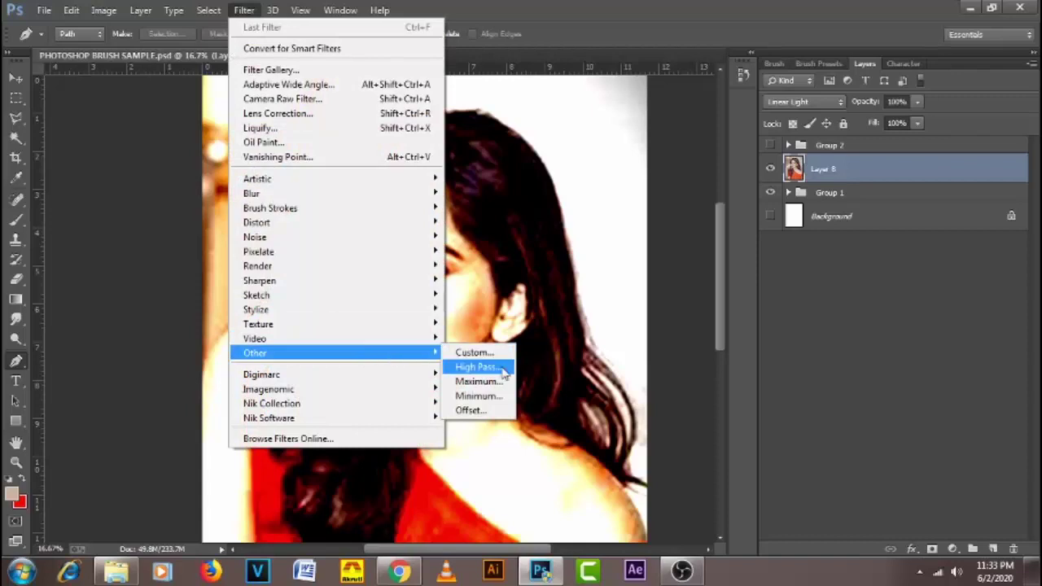
click(476, 367)
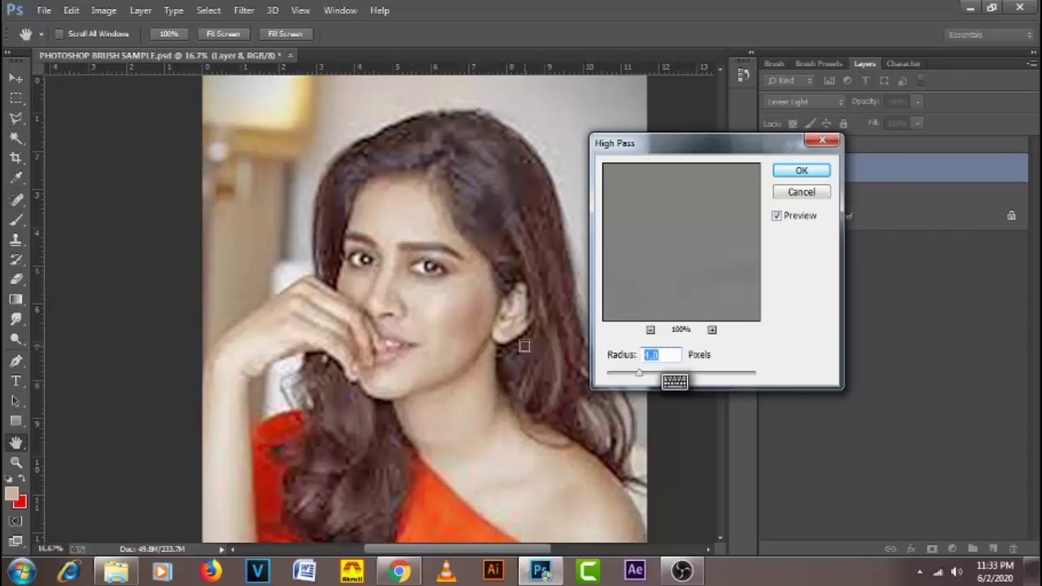
text(6)
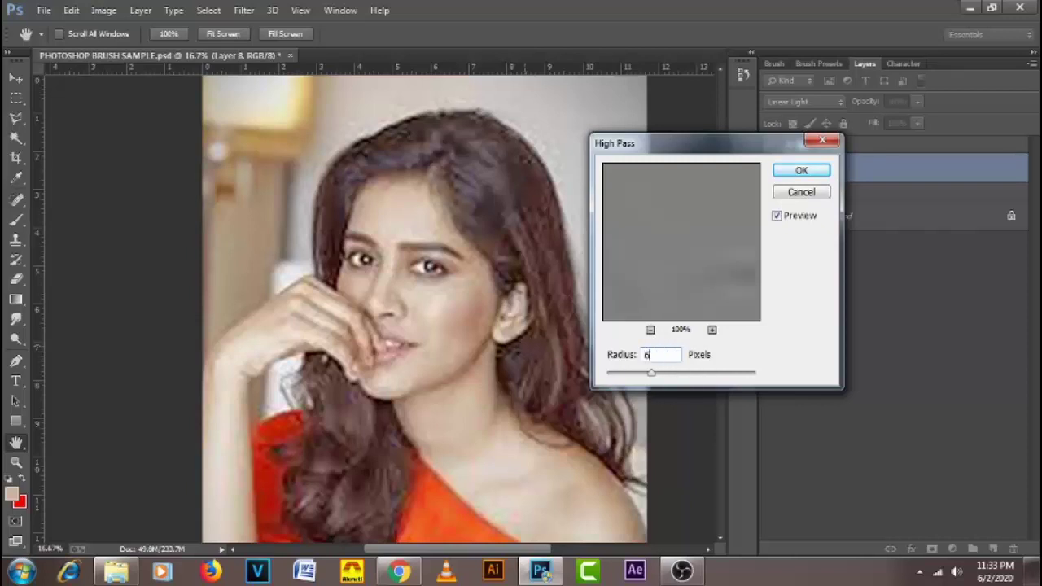
key(Tab)
text(5)
click(800, 173)
key(p)
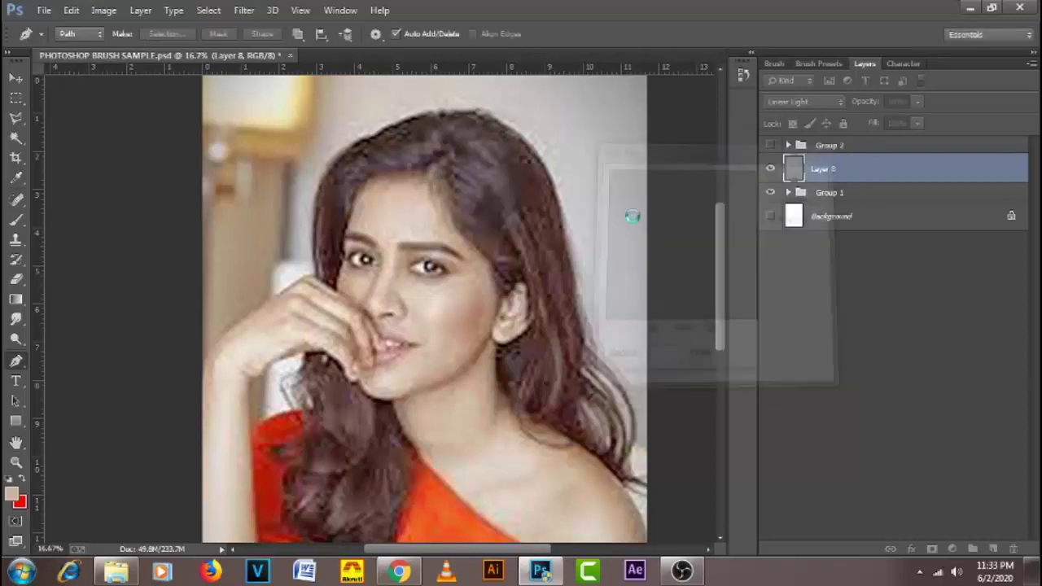
- Add a new layer above Layer 8 and apply the merged RGB image to it with Multiply blending at 100% opacity
ctrl+click(437, 306)
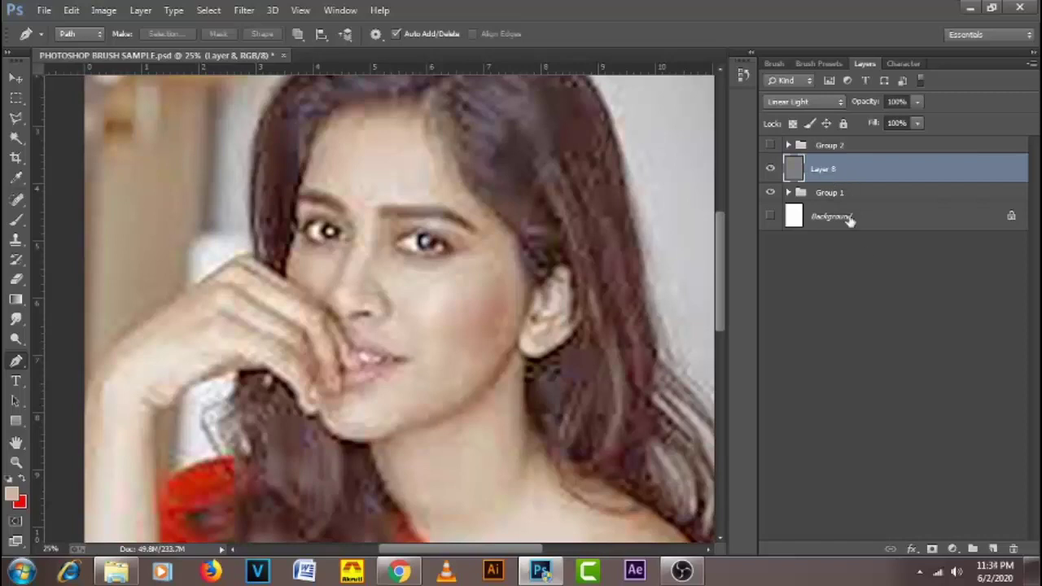
click(992, 549)
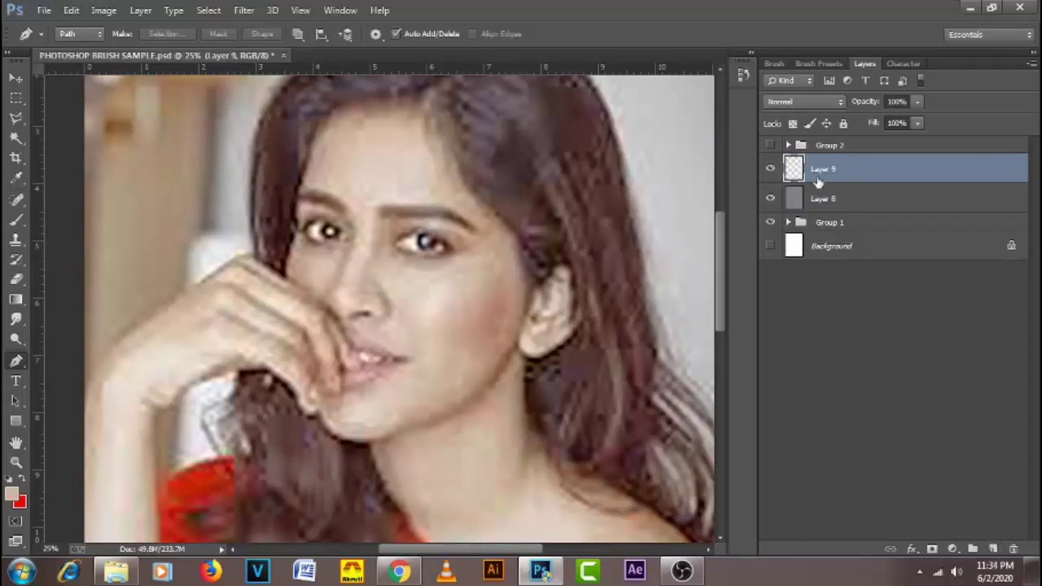
click(108, 13)
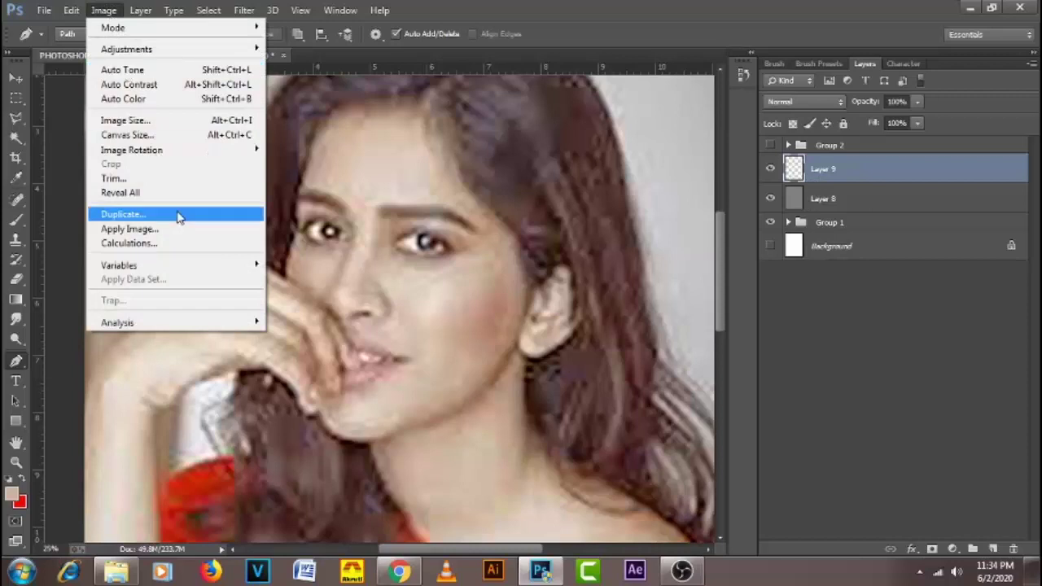
click(188, 236)
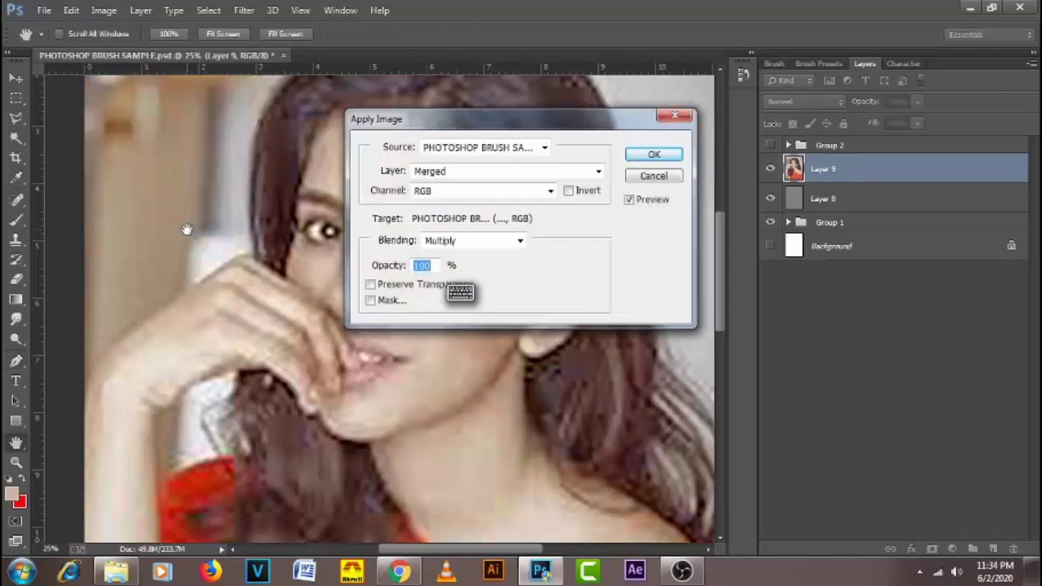
click(653, 156)
key(p)
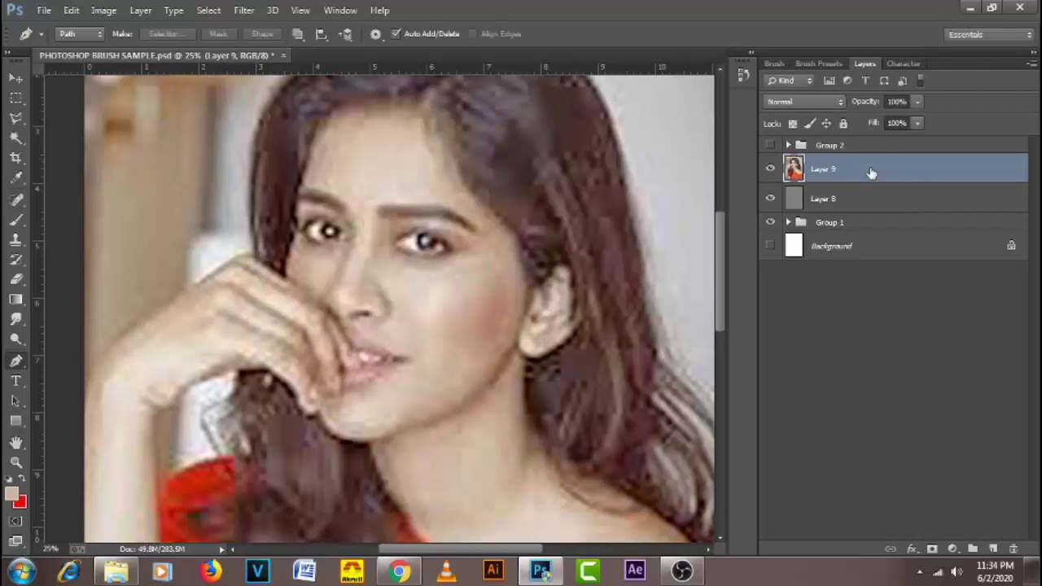
- Set the blend mode of Layer 9 to Color and compare the portrait with the layer hidden and shown
click(819, 103)
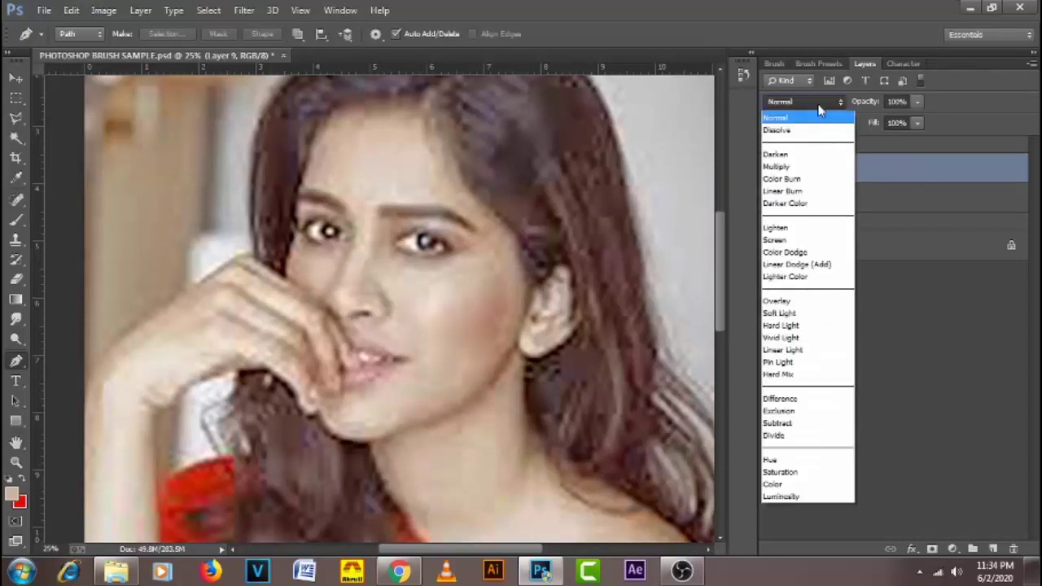
click(824, 487)
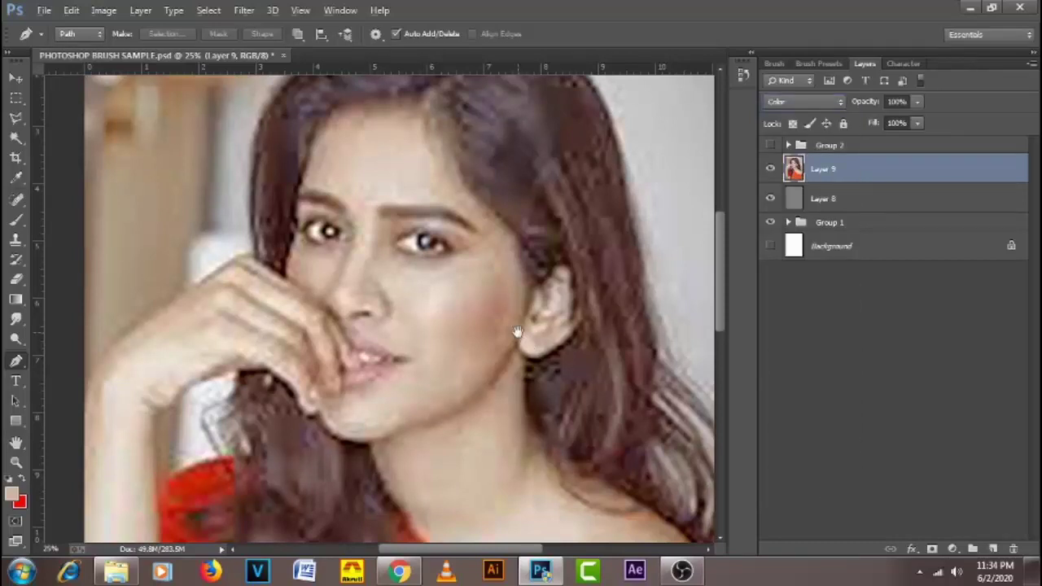
scroll(516, 332, down, 2)
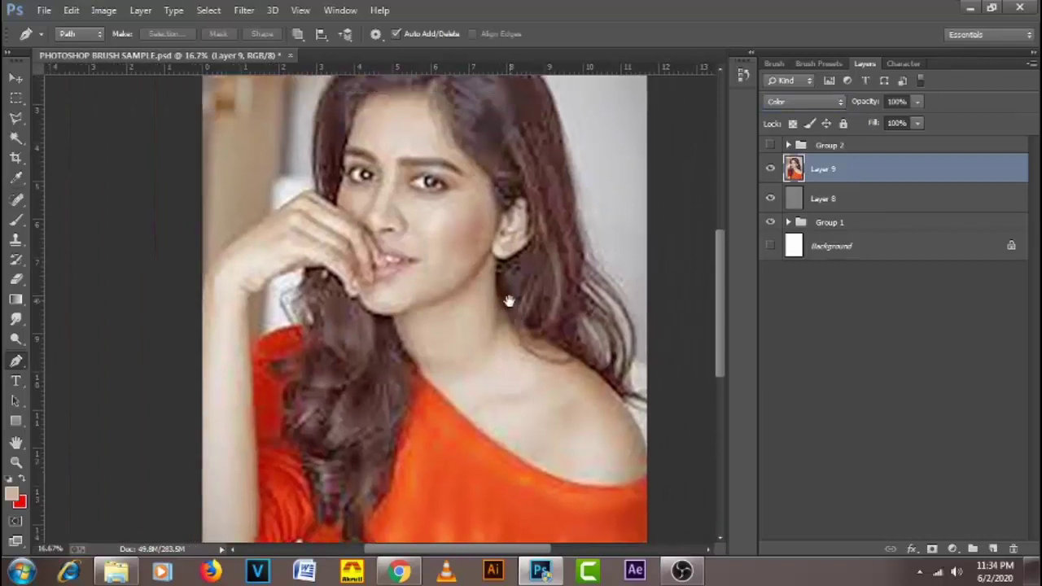
click(770, 169)
click(771, 168)
click(771, 169)
click(771, 168)
- Set the blend mode of Layer 9 to Soft Light and compare the portrait with the layer hidden and shown
click(825, 102)
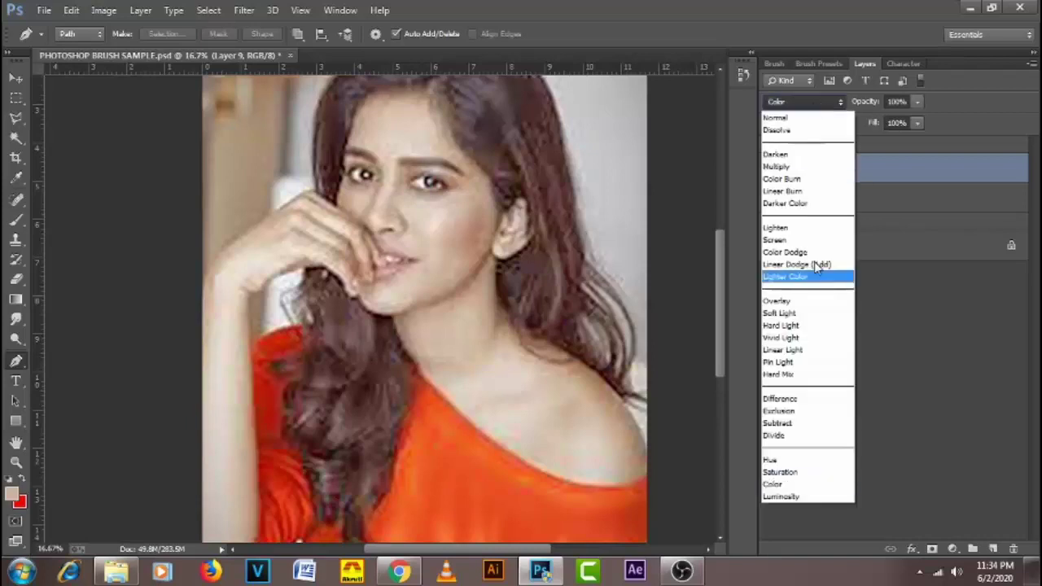
click(827, 314)
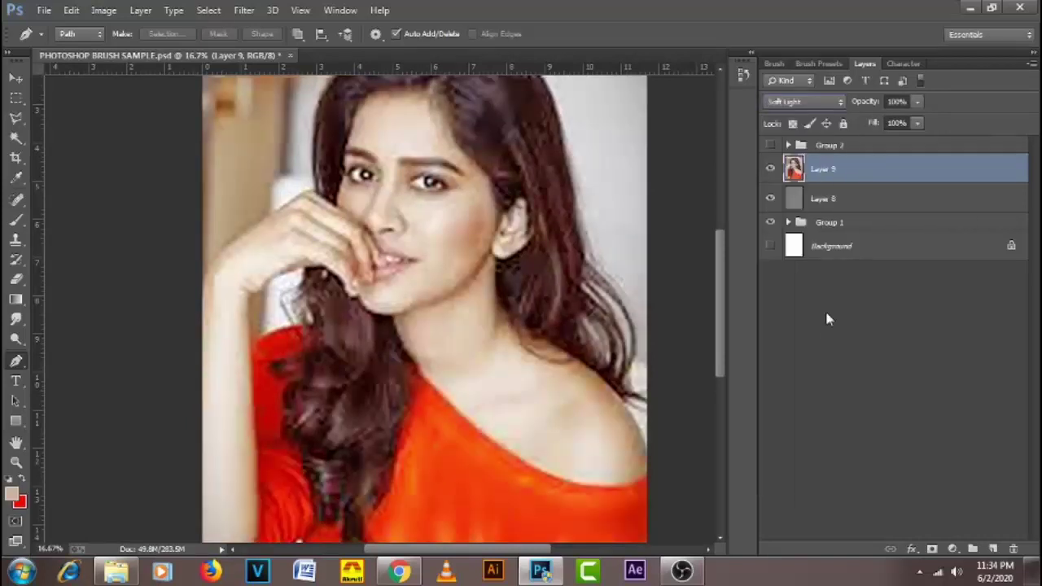
click(771, 171)
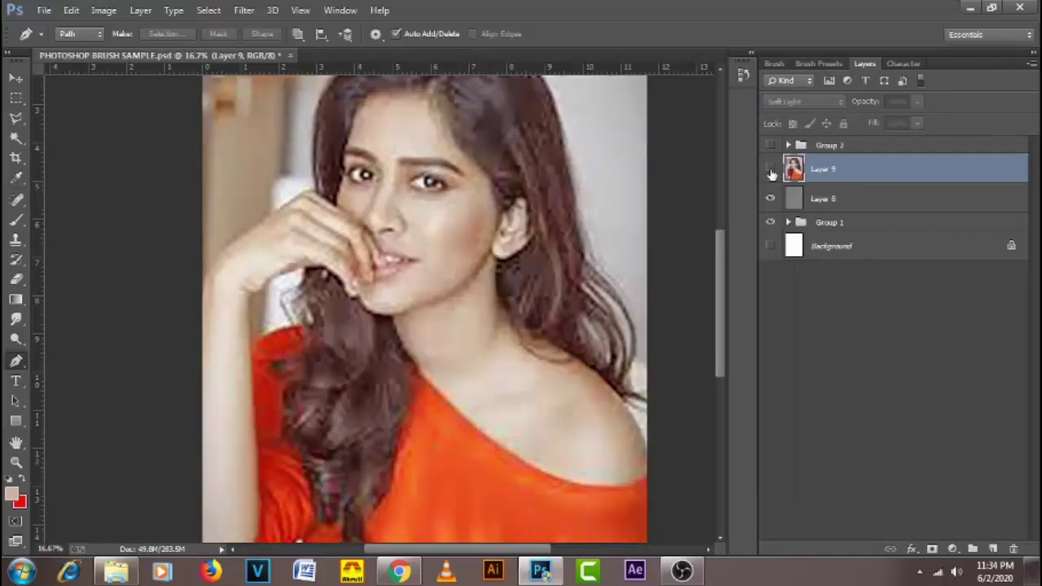
click(771, 171)
click(771, 170)
click(771, 171)
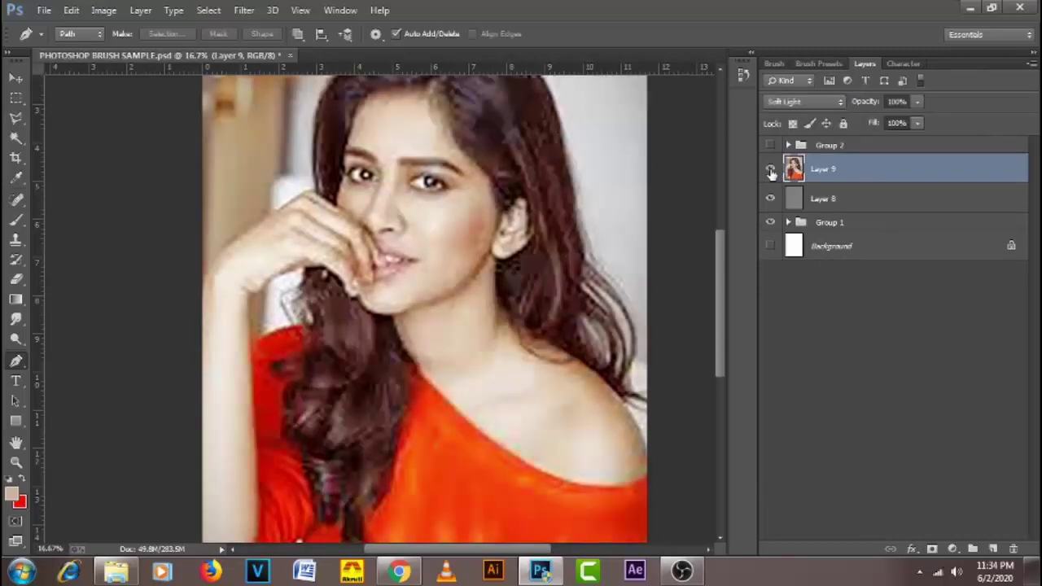
click(771, 171)
click(771, 171)
click(771, 171)
click(771, 171)
click(771, 171)
- Lower the opacity of Layer 9 to 31% and compare the portrait with the layer hidden and shown
drag(868, 105, 861, 108)
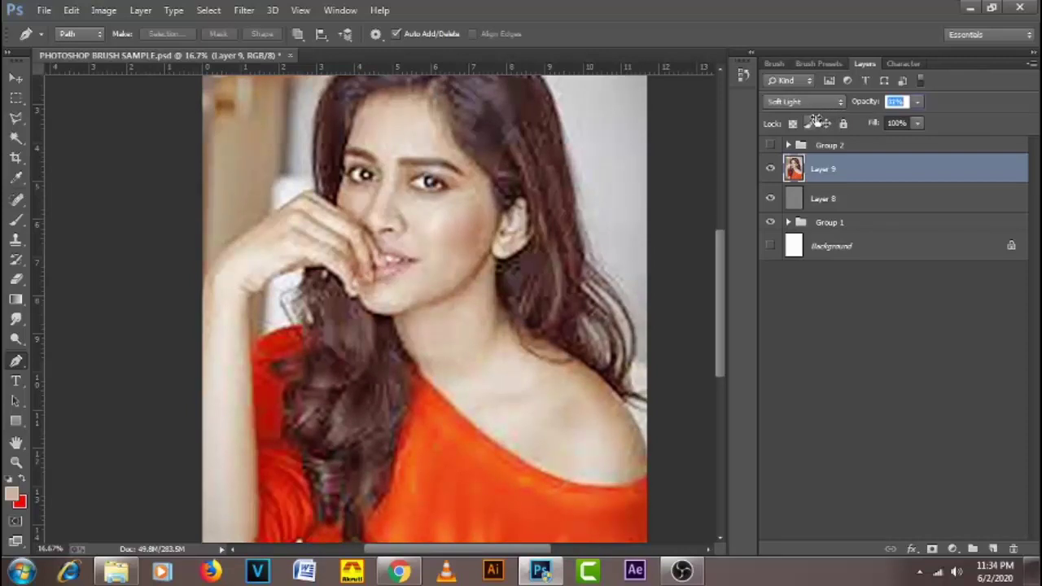
click(873, 326)
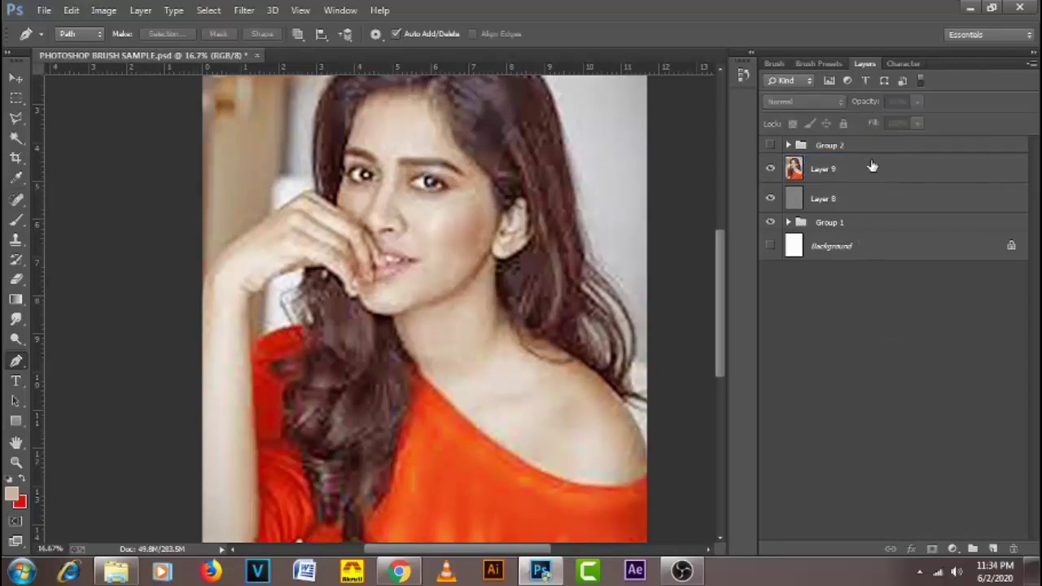
click(872, 166)
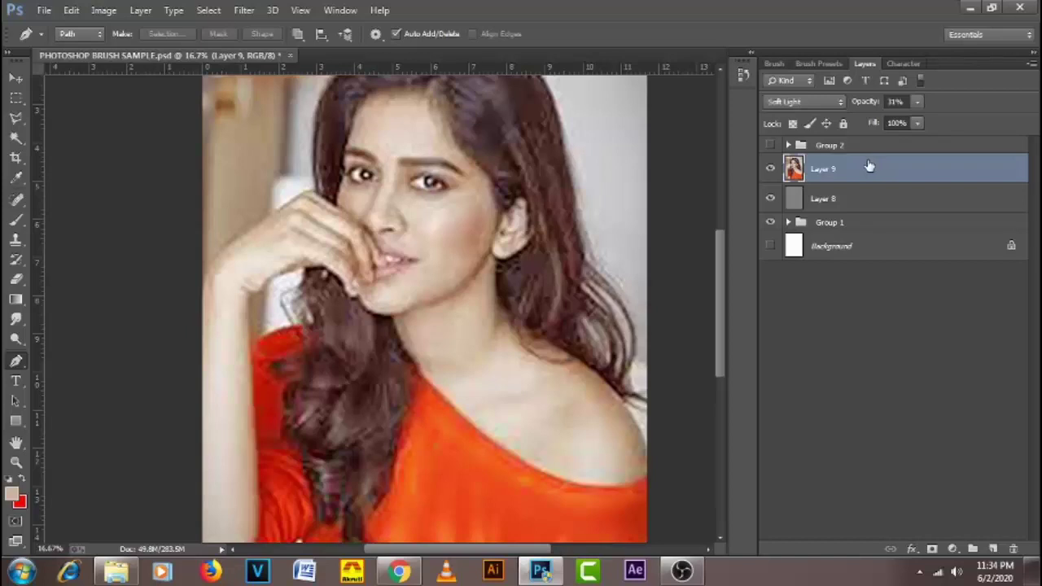
click(770, 168)
click(770, 169)
click(771, 169)
click(771, 169)
- Add a new layer above Layer 9 and choose the Smudge tool with the soft 100-pixel brush tip
click(993, 549)
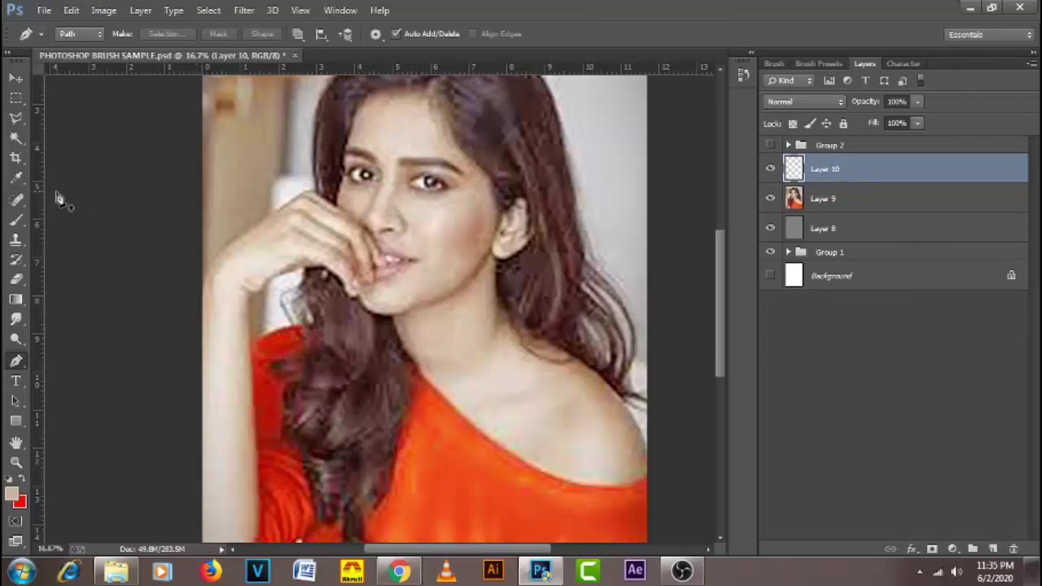
alt+click(20, 320)
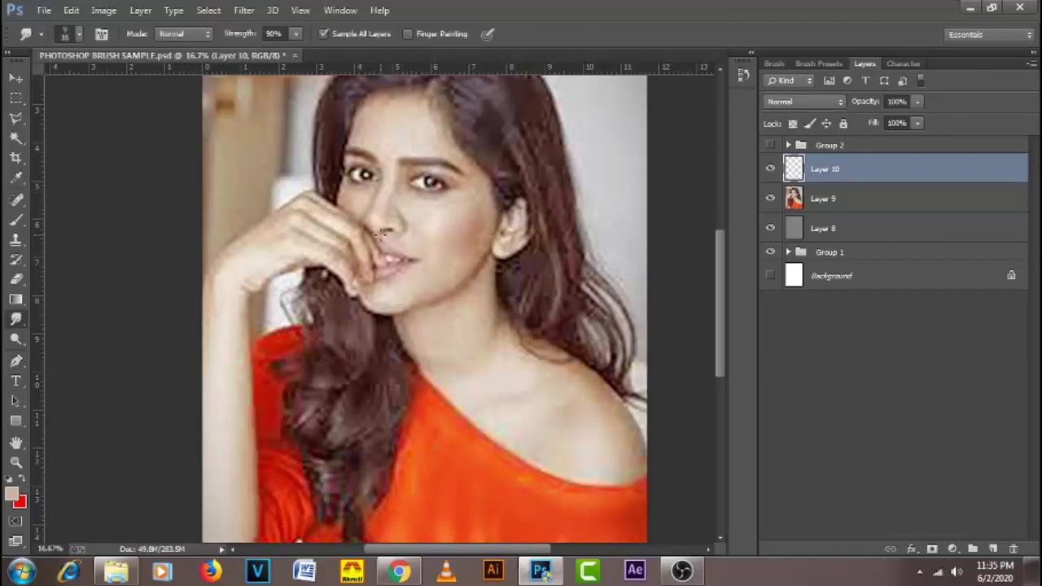
right_click(381, 234)
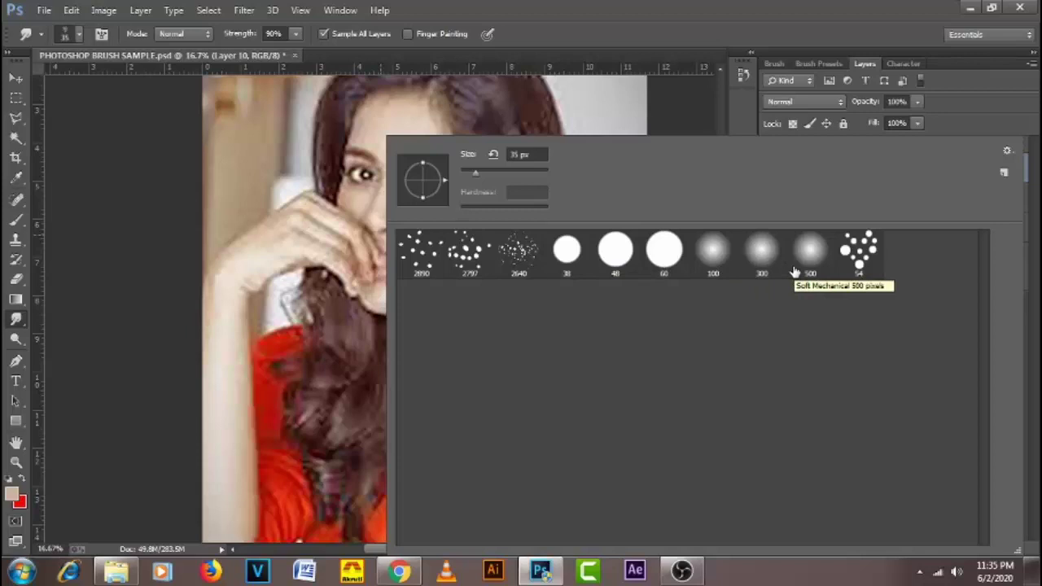
click(714, 259)
click(794, 46)
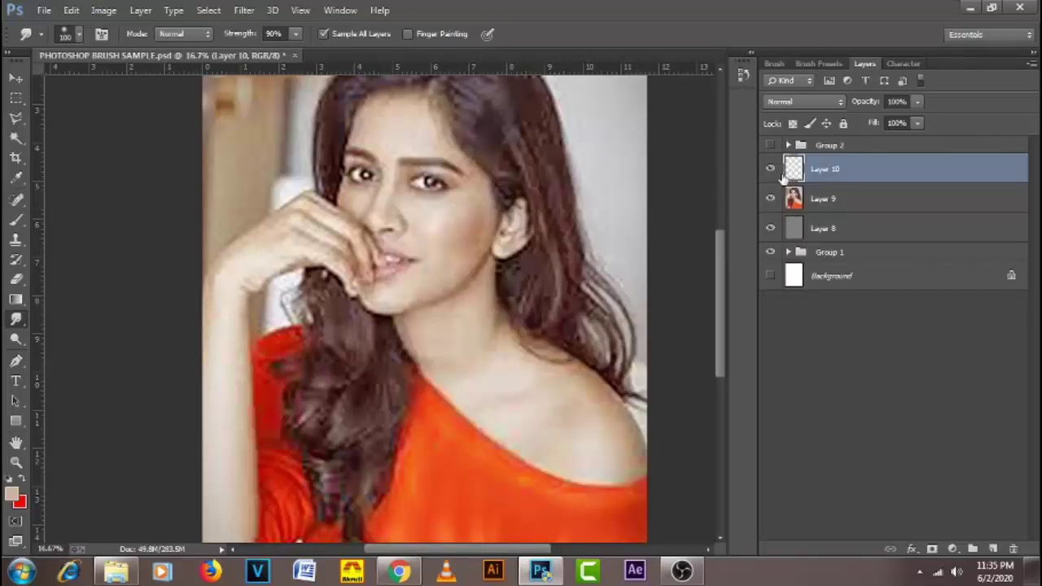
- Turn off Spacing in the tip shape settings of the Smudge brush
click(775, 63)
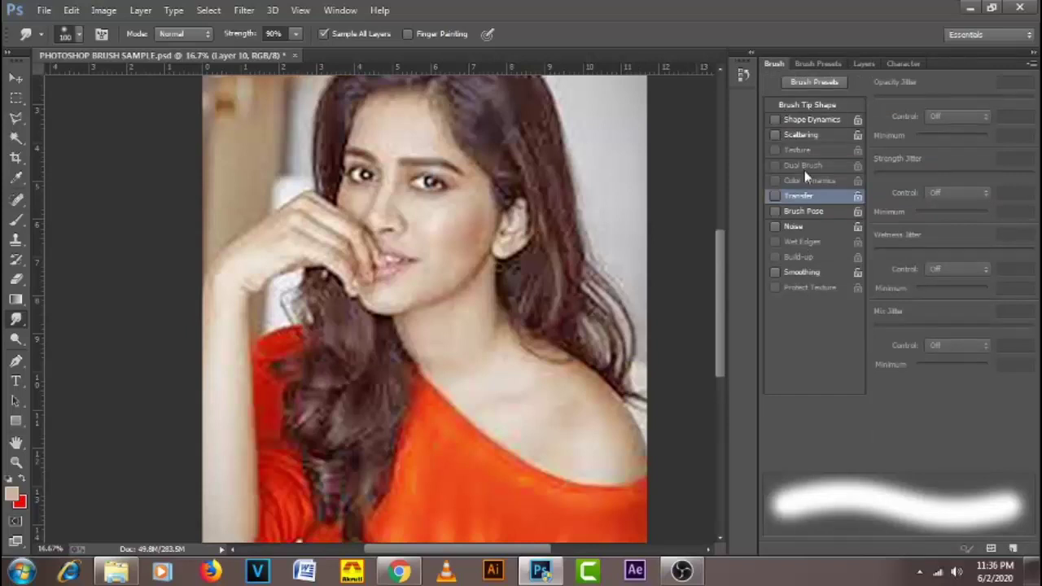
click(816, 106)
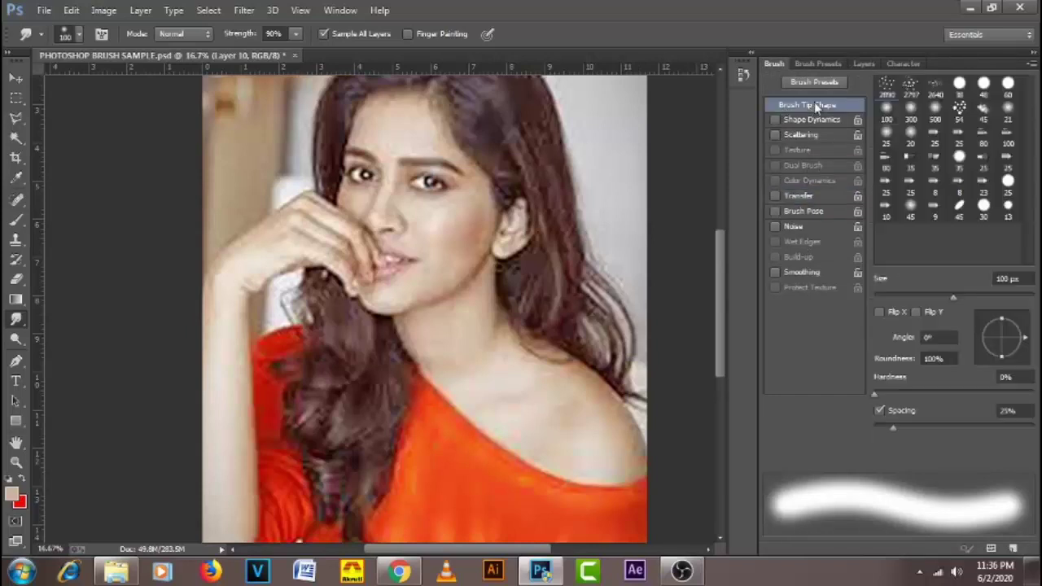
click(879, 411)
click(879, 411)
drag(891, 428, 869, 436)
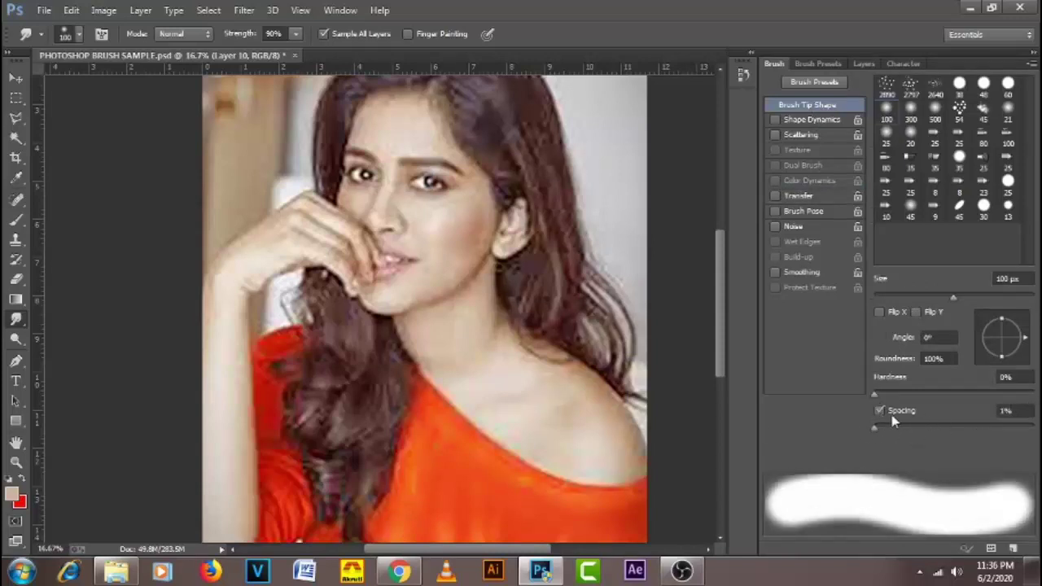
click(880, 411)
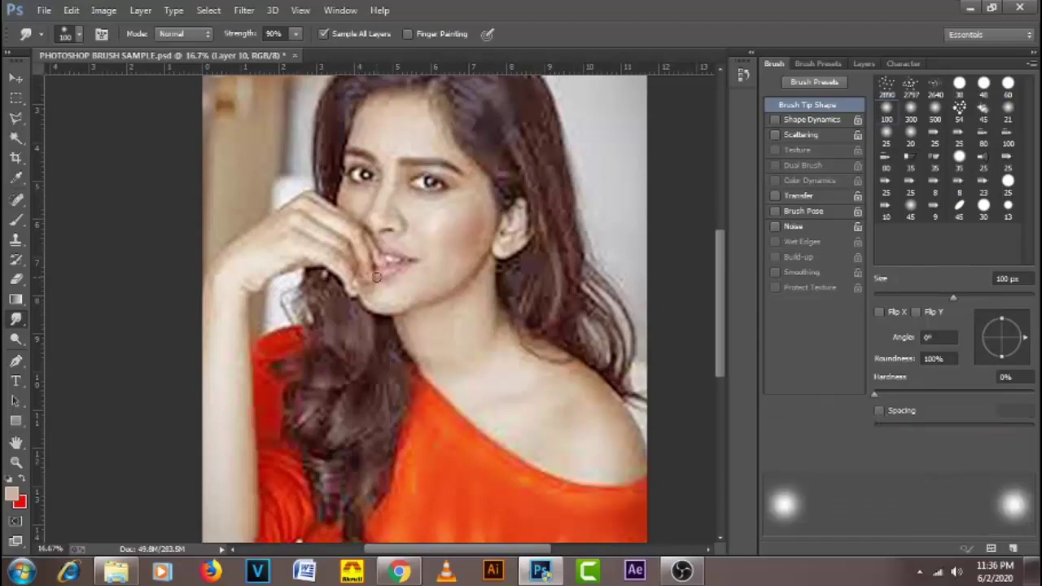
- Lower the Smudge strength to 35% and smooth the forehead skin above the eyebrows on Layer 10 with a brush of about 90 px
scroll(397, 233, up, 3)
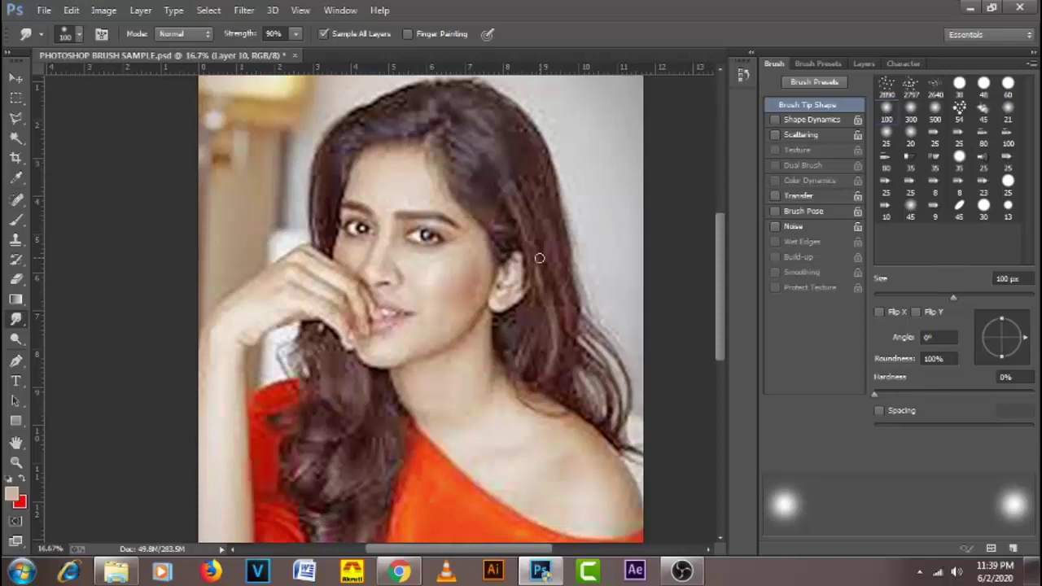
scroll(370, 216, up, 1)
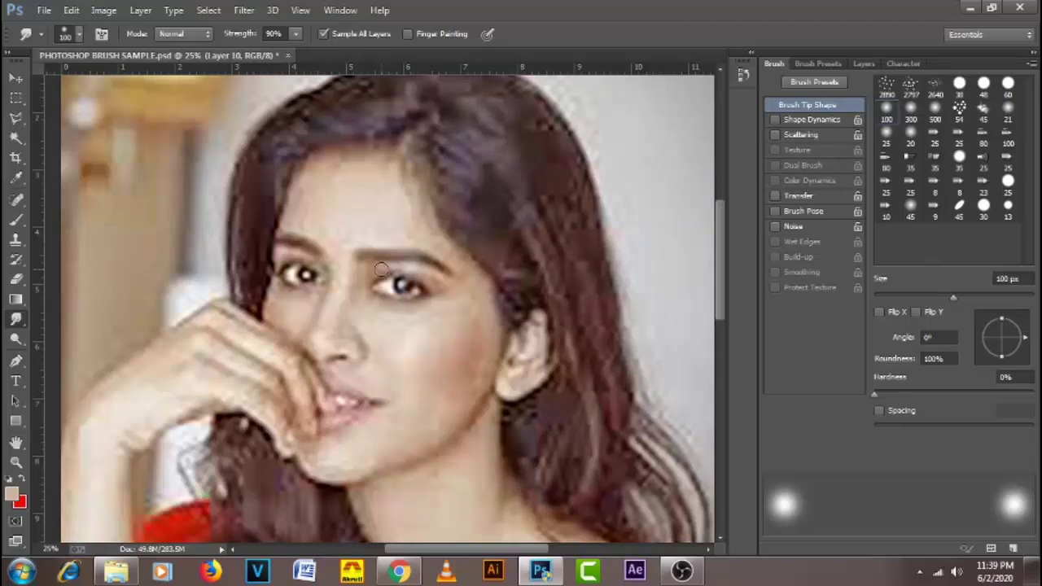
drag(418, 248, 384, 257)
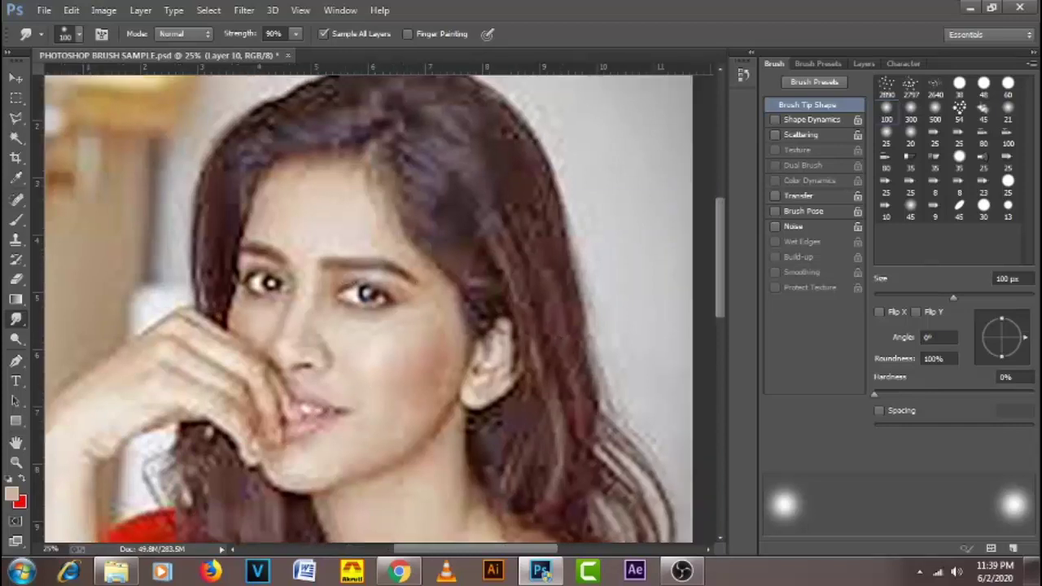
click(865, 63)
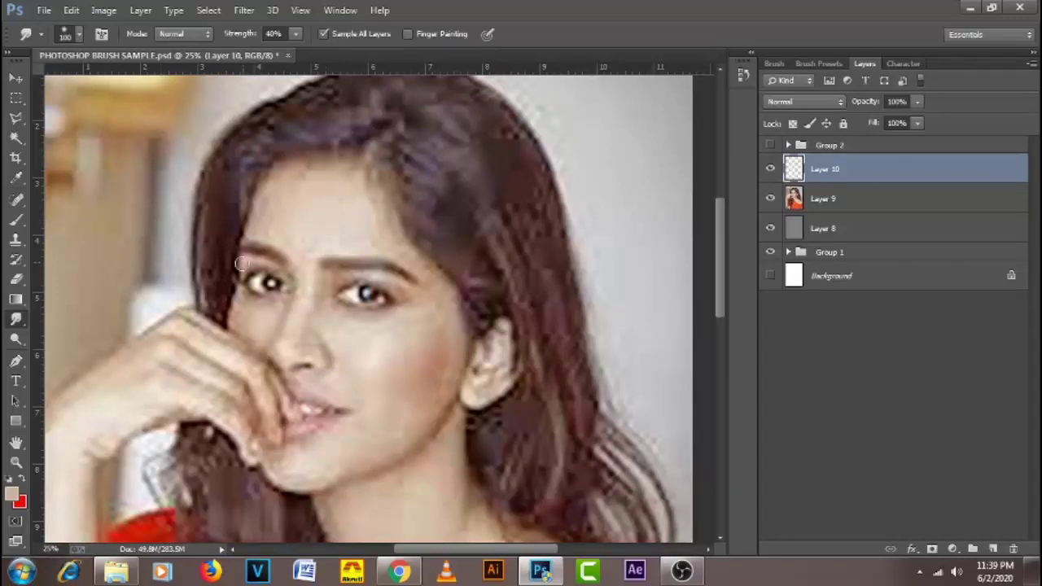
scroll(328, 223, left, 2)
ctrl+click(328, 220)
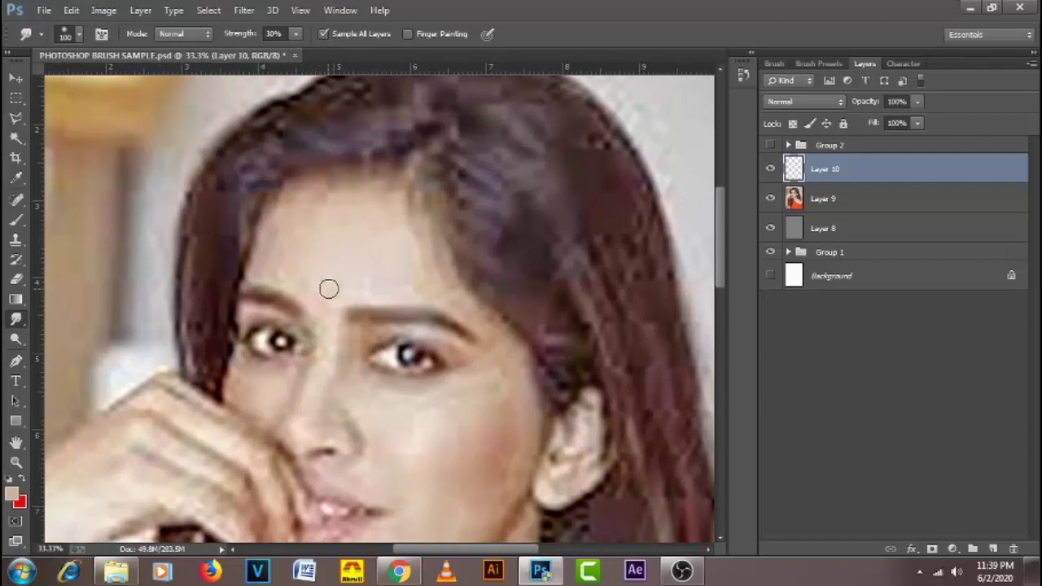
key([)
key([)
key([)
key([)
key(])
key(])
key(bracketright)
key(bracketright)
key(bracketright)
key(bracketleft)
key(bracketleft)
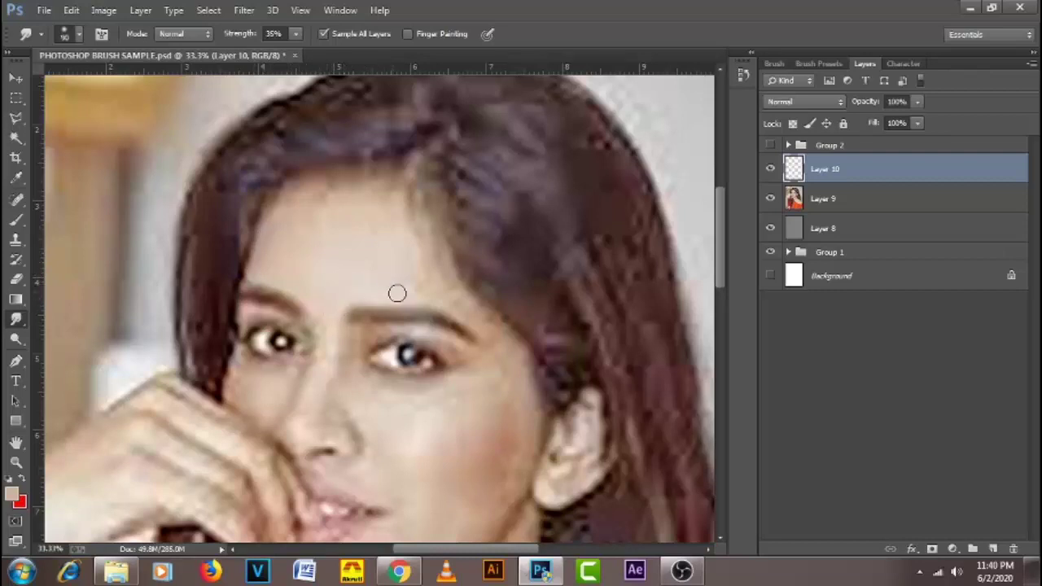
- Smooth the forehead skin along the hairline below the hair parting on Layer 10, enlarging the Smudge brush from 125 to 175 px
key(bracketright)
key(bracketright)
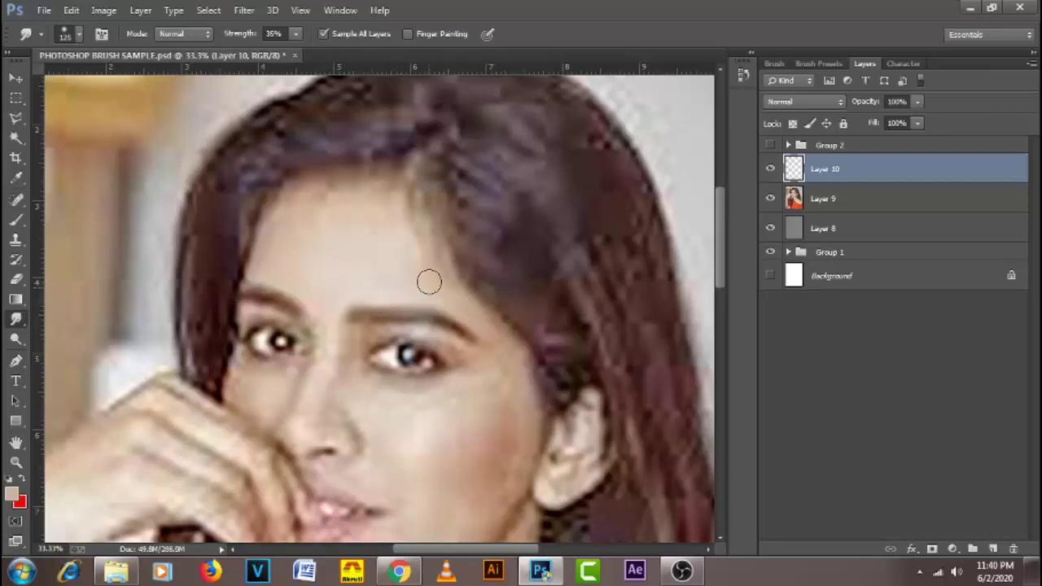
key(bracketright)
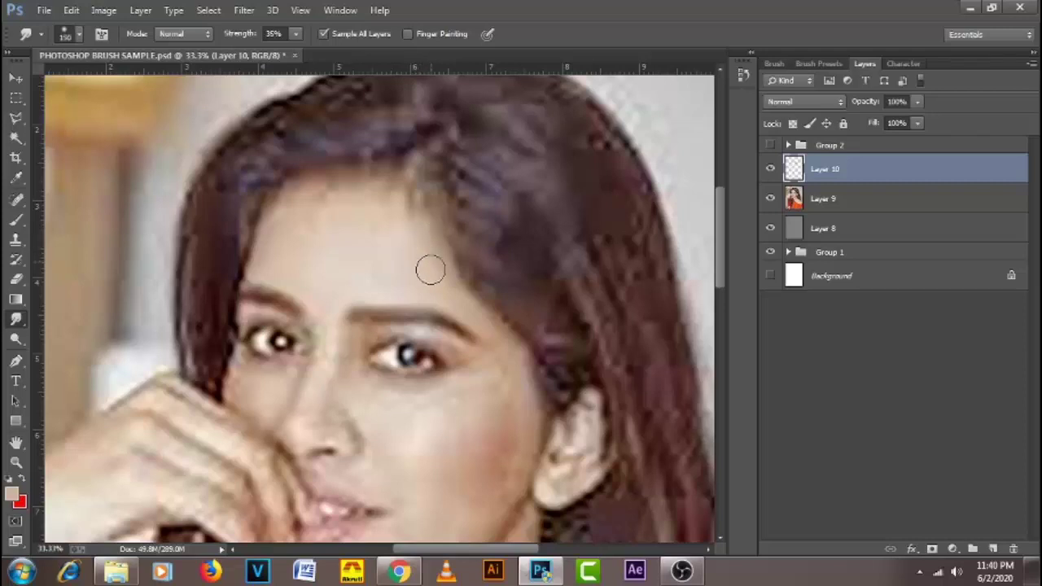
key(bracketleft)
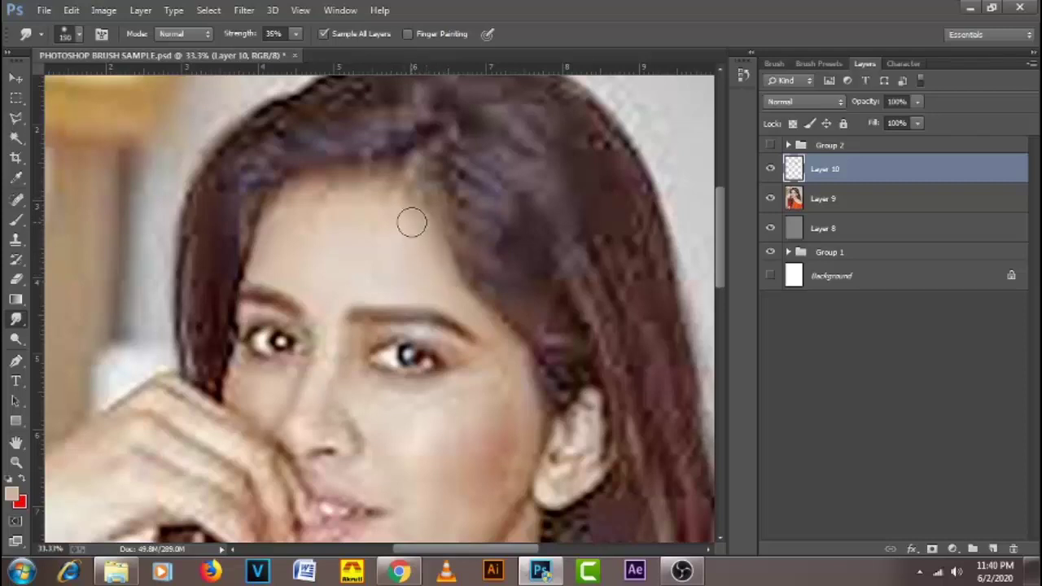
key(bracketright)
key(bracketright)
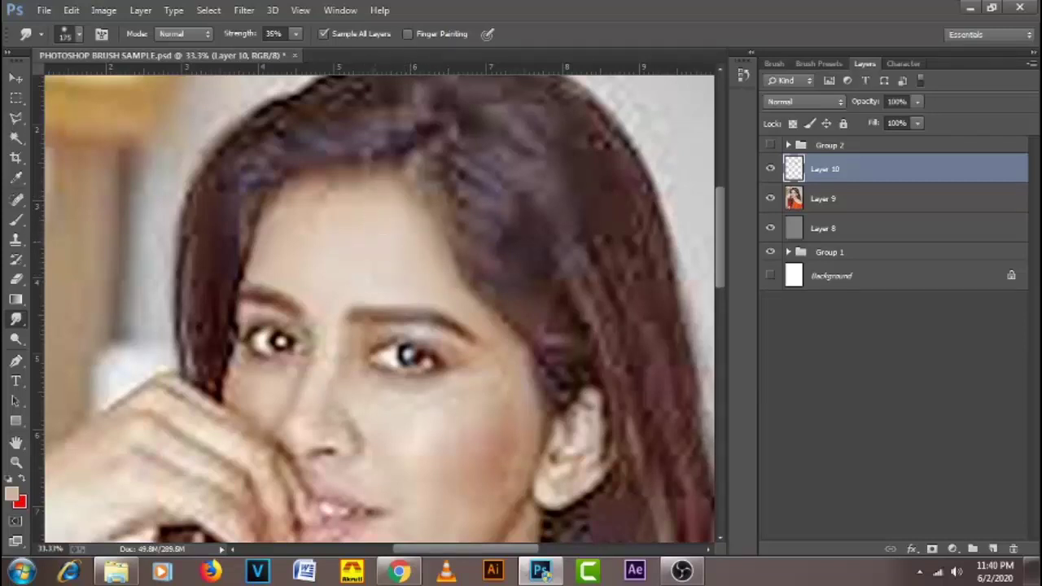
- Smooth the forehead skin along the hairline corner above the hand-side eyebrow on Layer 10 with Smudge brush sizes of 150 and 125 px
key(bracketleft)
key(bracketleft)
key(bracketright)
key(bracketright)
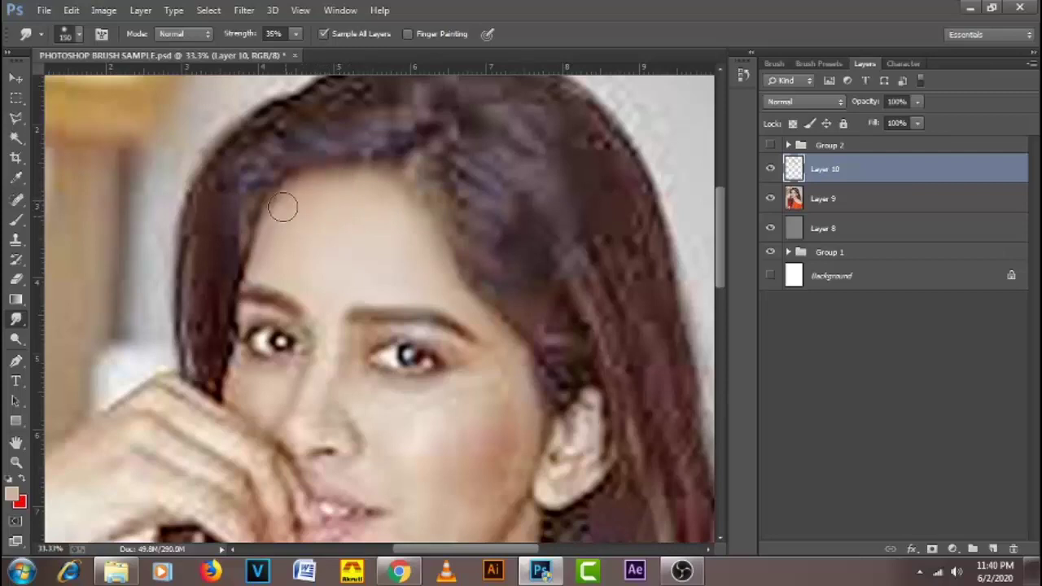
key(bracketleft)
key(bracketleft)
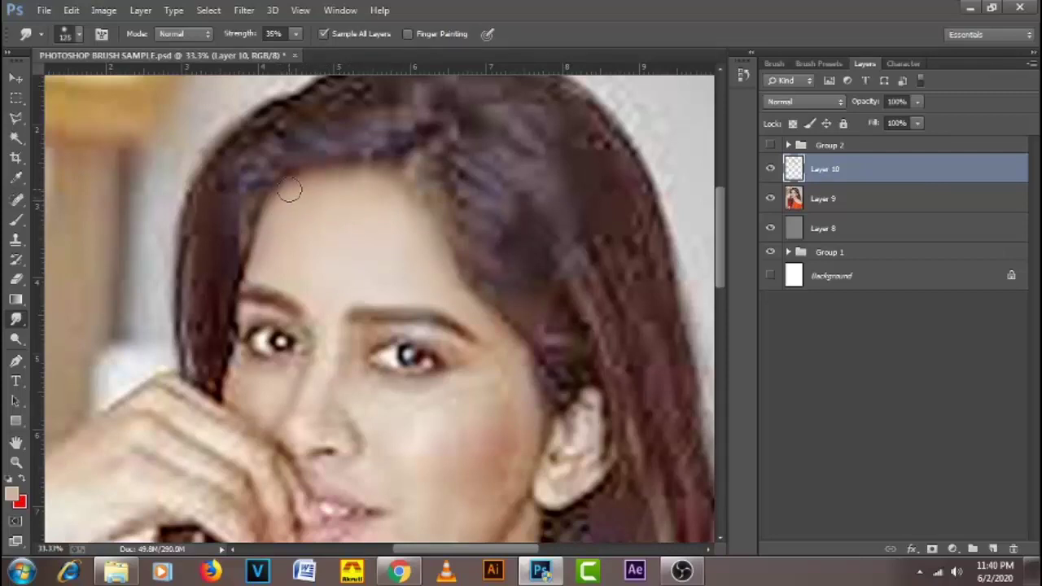
- Blend the upper forehead below the hair parting on Layer 10, varying the Smudge brush between 200 and 125 px
key(bracketleft)
key(bracketleft)
key(bracketleft)
key(bracketleft)
key(bracketright)
key(bracketright)
key(bracketright)
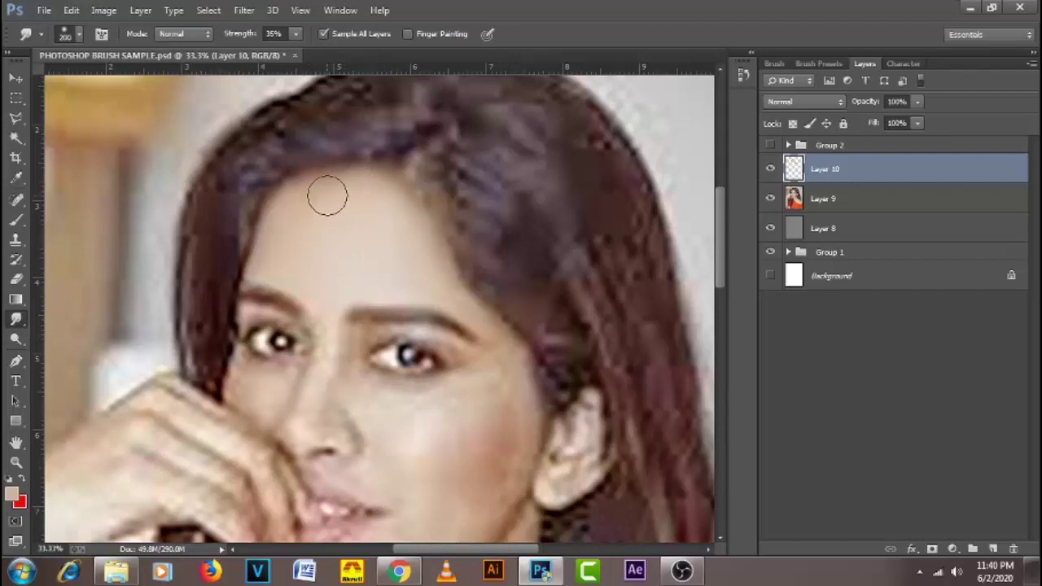
key(bracketleft)
key(bracketleft)
key(bracketleft)
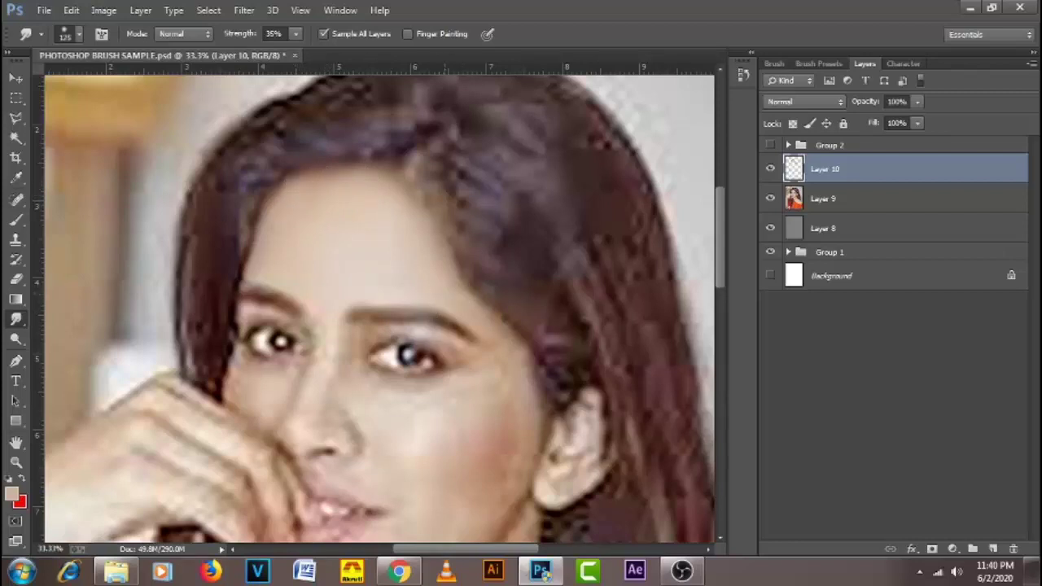
key(bracketright)
key(bracketright)
key(bracketleft)
key(bracketleft)
- Smooth the skin of the ear and earlobe on Layer 10 with a Smudge brush of 60 to 70 px
drag(512, 365, 434, 307)
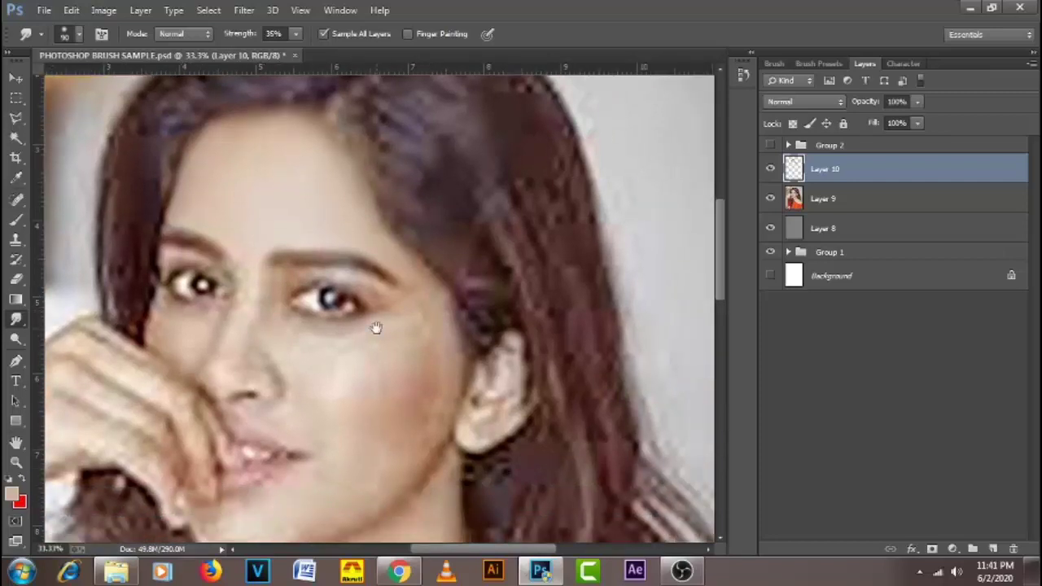
mouse_move(374, 326)
mouse_down()
mouse_move(403, 277)
mouse_move(417, 281)
mouse_up()
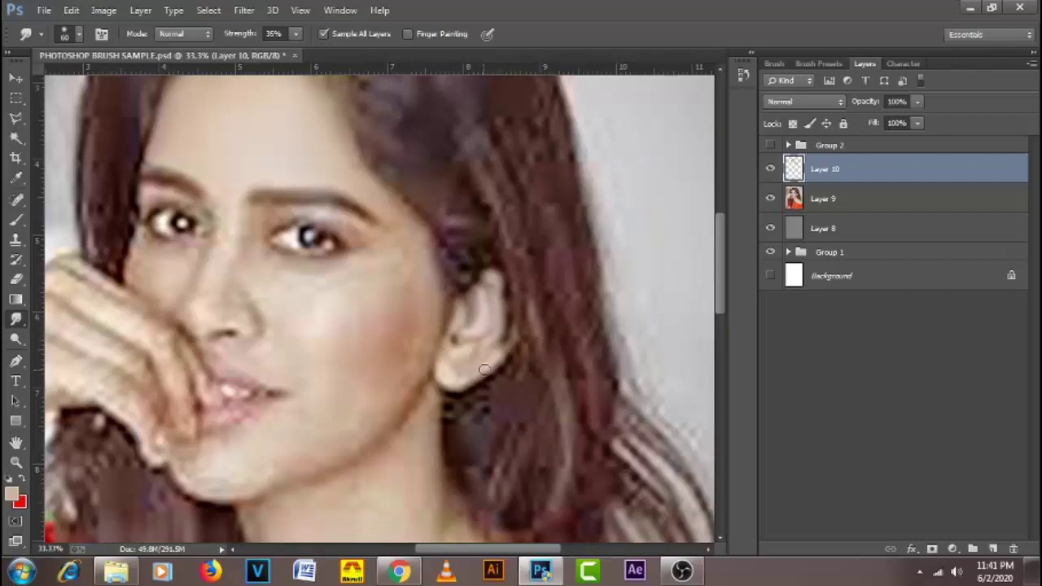
key(bracketright)
key(bracketleft)
drag(446, 385, 463, 383)
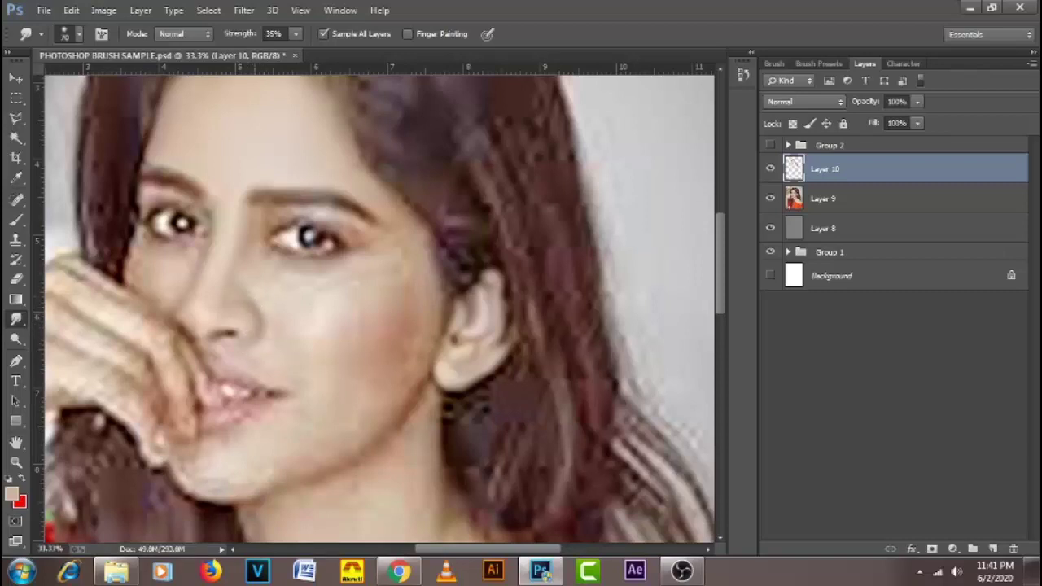
- Smooth the outer cheek between the eye and the ear on Layer 10 with a Smudge brush of about 100 px
key(bracketright)
key(bracketright)
key(bracketright)
key(bracketleft)
key(bracketleft)
key(bracketright)
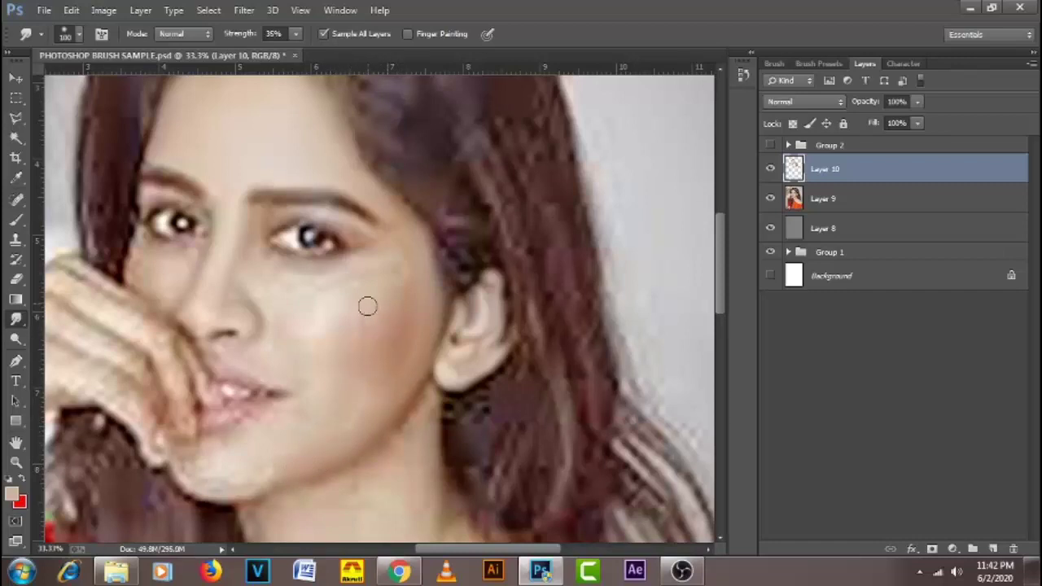
- Smooth the skin below and around the outer corner of the ear-side eye with smaller Smudge brush sizes
key(bracketleft)
key(bracketleft)
key(bracketleft)
key(bracketleft)
key(bracketleft)
key(bracketleft)
key(bracketleft)
key(bracketleft)
key(bracketleft)
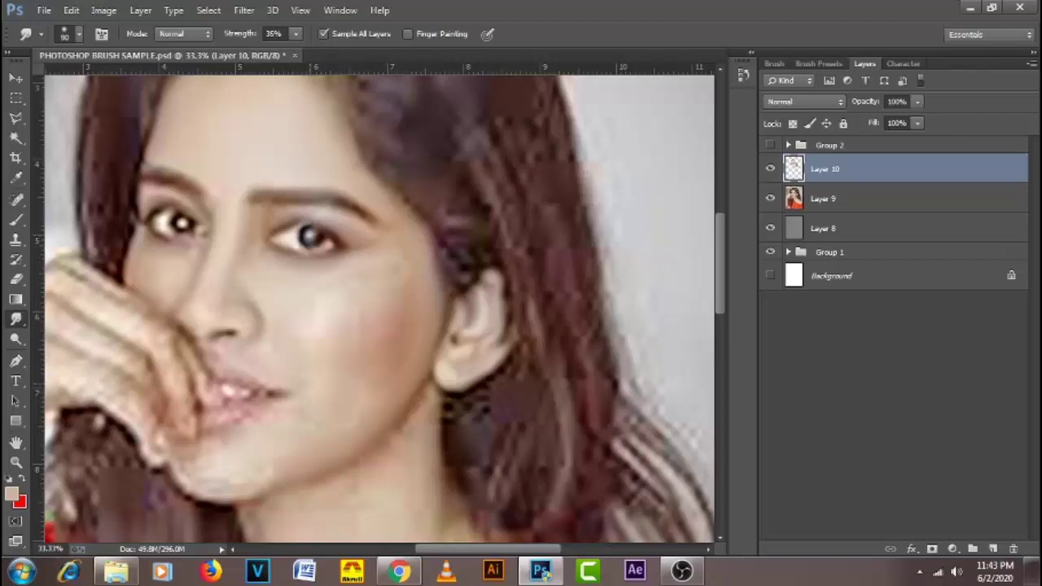
- Smooth the cheek beside the nose on Layer 10 with a Smudge brush of about 125 px
key(bracketright)
key(bracketright)
key(bracketright)
key(bracketleft)
key(bracketleft)
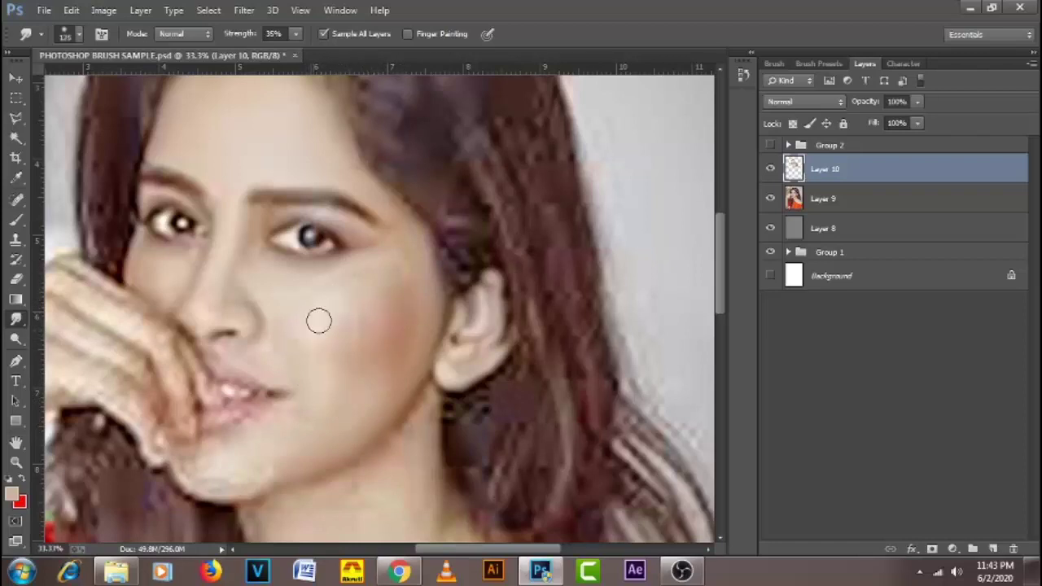
- Blend the reddish cheek tone into the lower cheek with Smudge brush sizes of 250, 175 and 200 px
key(bracketright)
key(bracketright)
key(bracketright)
key(bracketright)
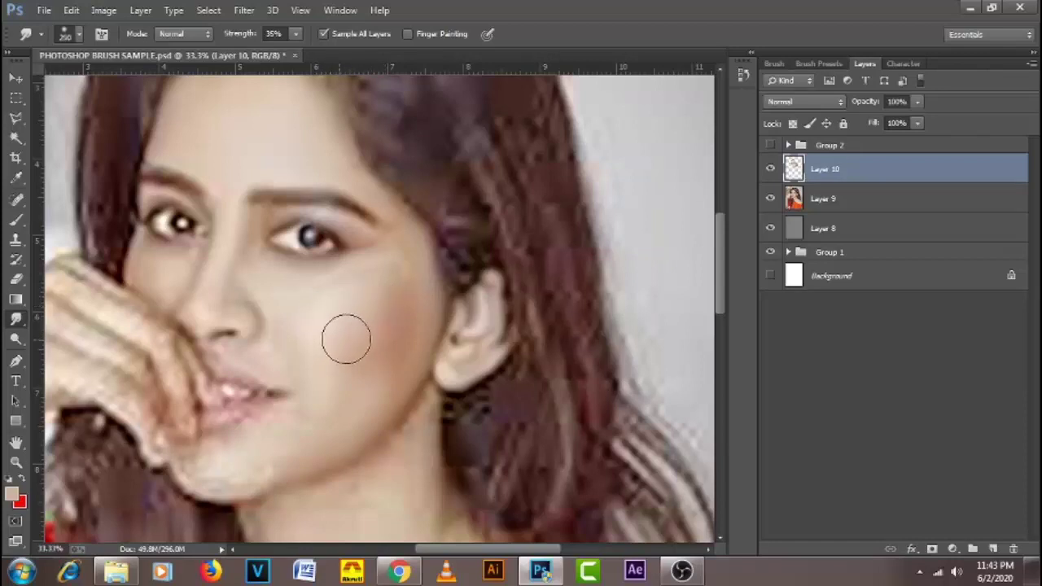
key(bracketleft)
key(bracketleft)
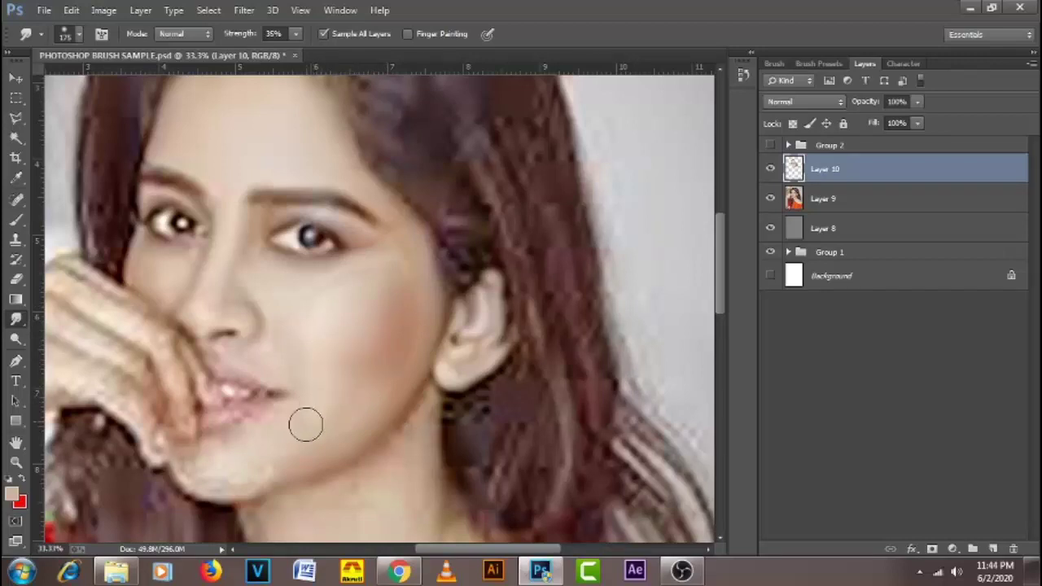
key(bracketright)
key(bracketright)
key(bracketright)
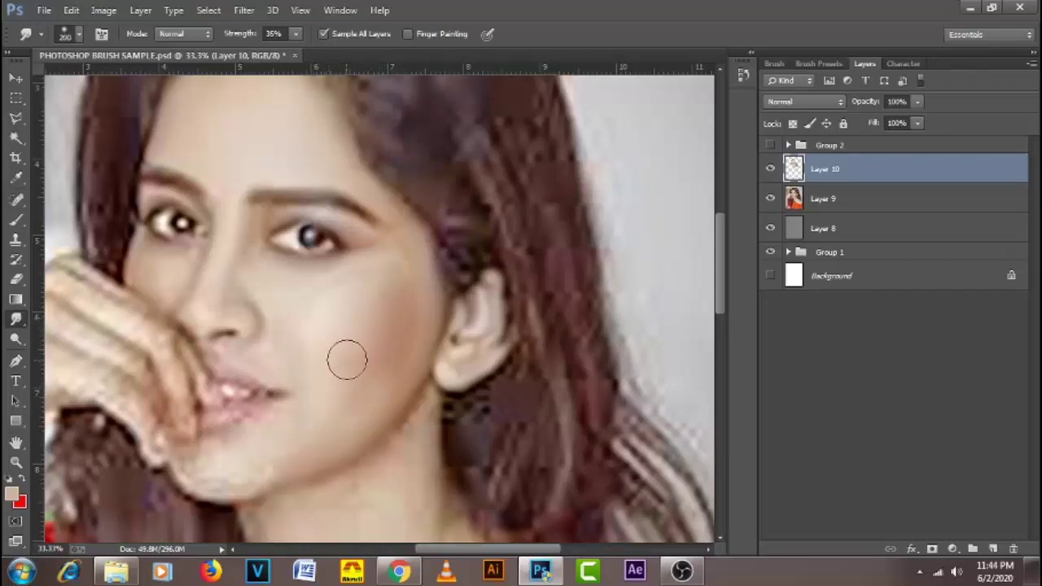
- Smooth the lower cheek, jawline and chin on Layer 10, reducing the Smudge brush toward the chin edge
key(bracketleft)
key(bracketleft)
key(bracketleft)
key(bracketleft)
key(bracketleft)
key(bracketleft)
key(bracketright)
key(bracketright)
key(bracketleft)
key(bracketleft)
key(bracketleft)
key(bracketleft)
key(bracketleft)
key(bracketleft)
key(bracketleft)
key(bracketleft)
mouse_move(199, 473)
mouse_down()
mouse_move(186, 482)
mouse_move(203, 490)
mouse_up()
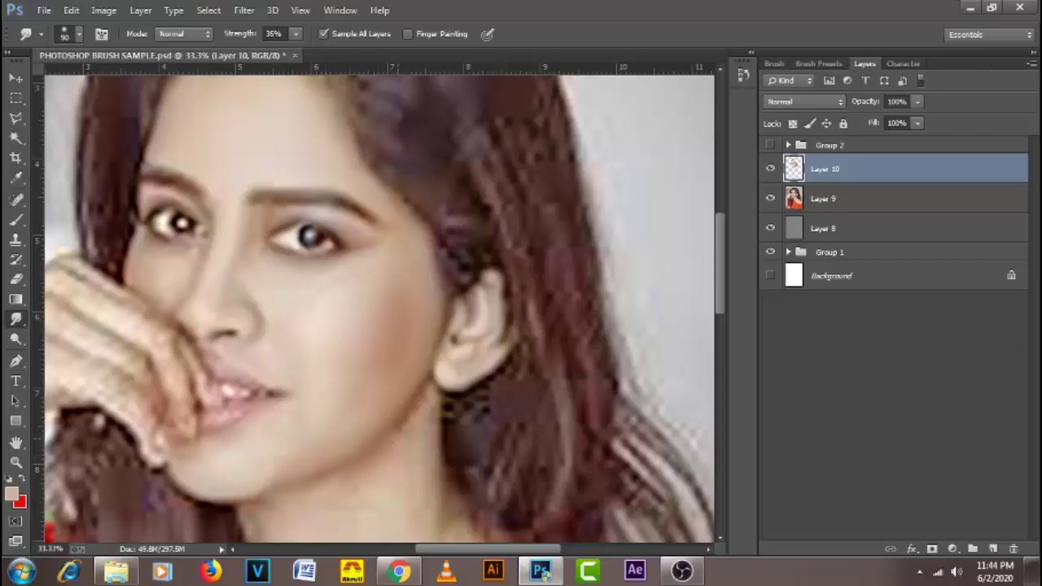
- Smooth the neck skin below the jaw on Layer 10 with a Smudge brush of about 90 px
key(bracketright)
key(bracketright)
key(bracketleft)
key(bracketleft)
- View the whole portrait and toggle Layer 10 off and on to compare the skin before and after smudging
alt+click(415, 270)
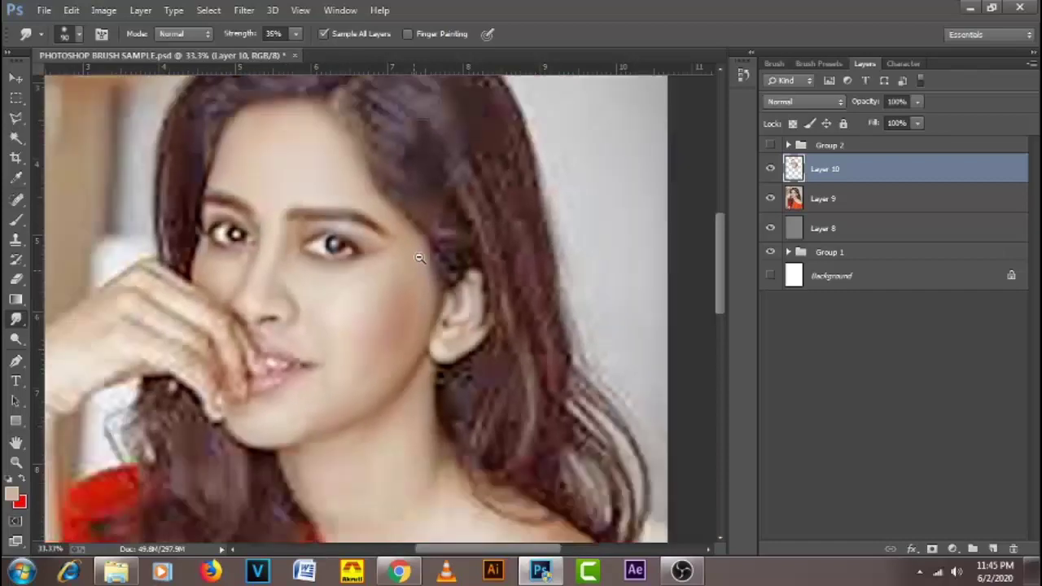
alt+click(483, 336)
drag(472, 356, 492, 328)
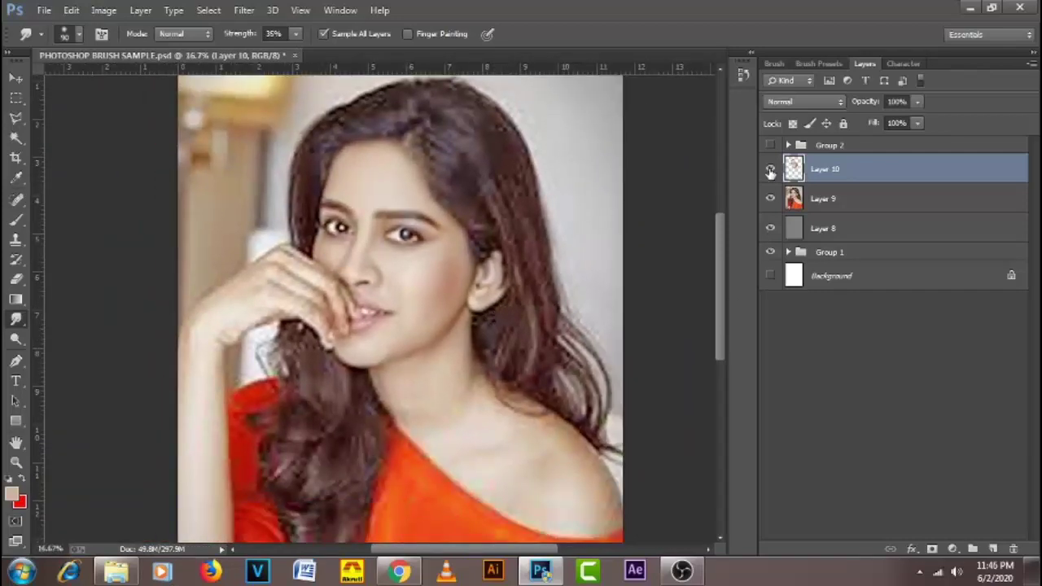
click(770, 169)
click(770, 169)
click(770, 169)
click(770, 170)
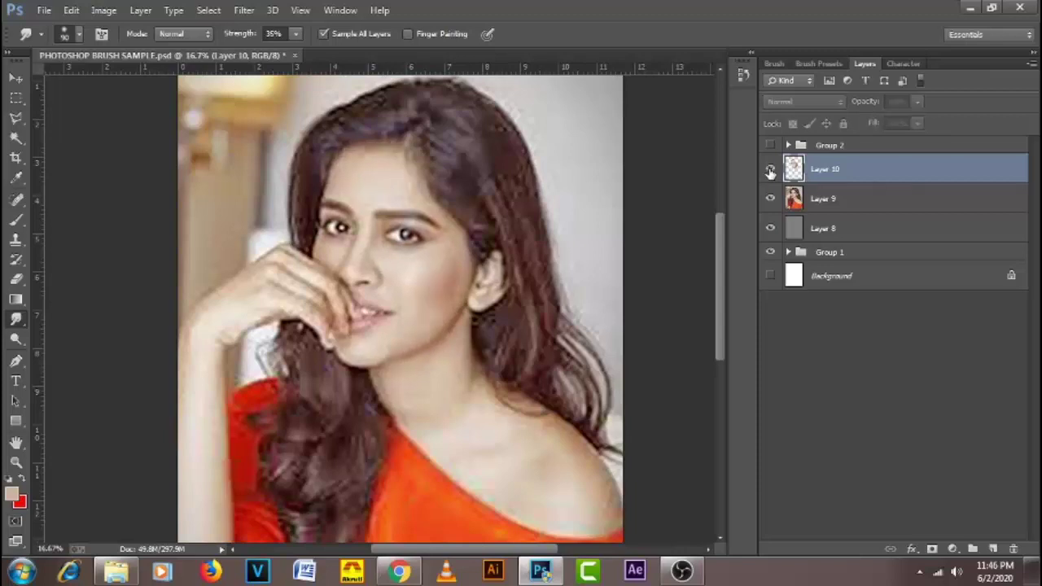
click(770, 169)
click(770, 171)
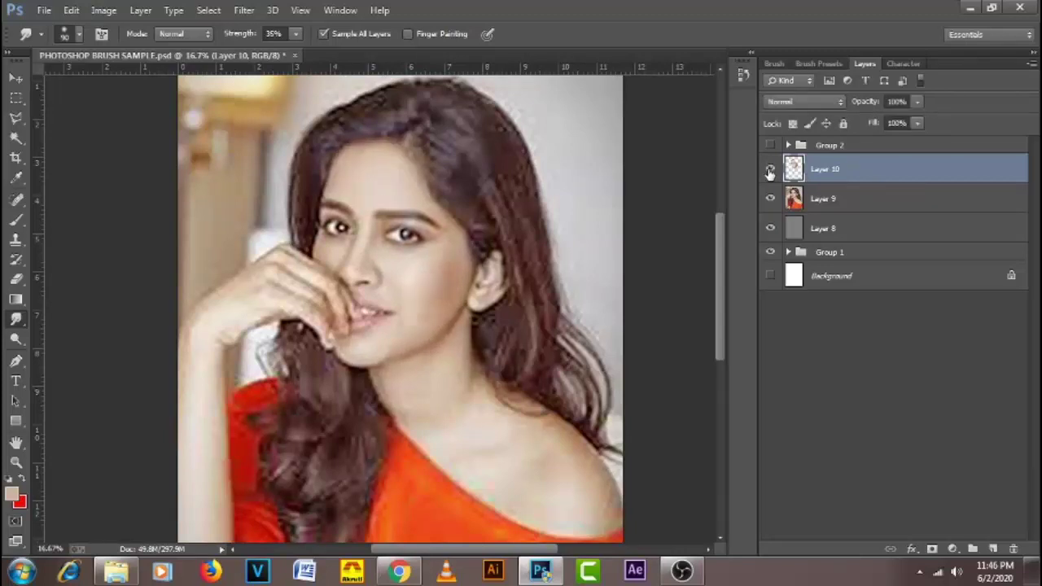
click(770, 171)
click(770, 171)
- Set the Smudge strength to 25% and vary the brush size, ending at 200 px
key(2)
key(5)
key(bracketright)
key(bracketright)
key(bracketright)
key(bracketright)
key(bracketright)
key(bracketleft)
key(bracketright)
key(bracketleft)
key(bracketleft)
key(bracketright)
key(bracketleft)
key(bracketleft)
key(bracketleft)
key(bracketright)
key(bracketright)
key(bracketright)
key(bracketright)
- Rotate the canvas view to 72° with the hand enlarged and return to the Smudge tool
ctrl+click(304, 305)
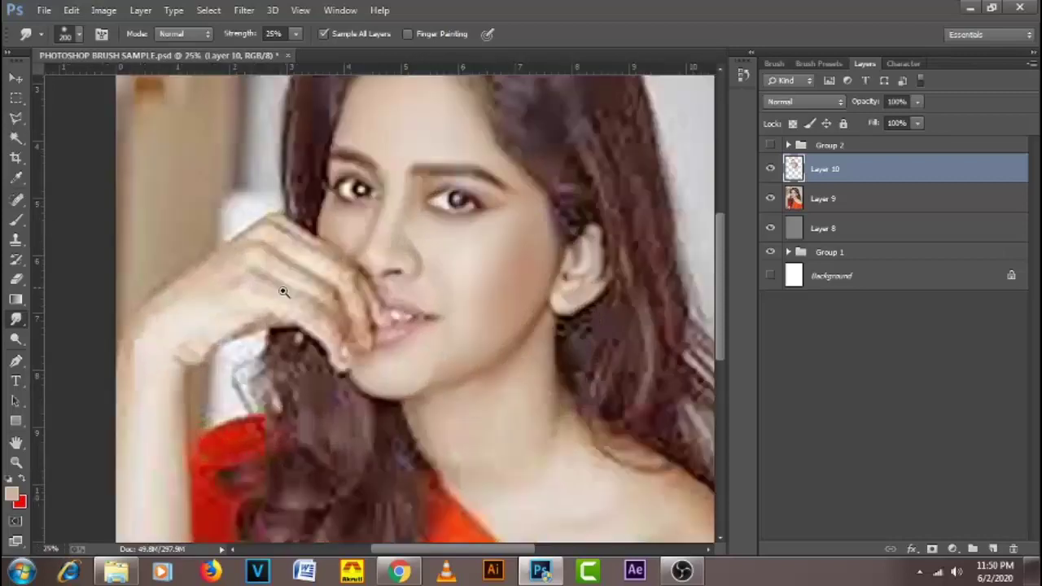
ctrl+click(312, 275)
drag(314, 274, 344, 302)
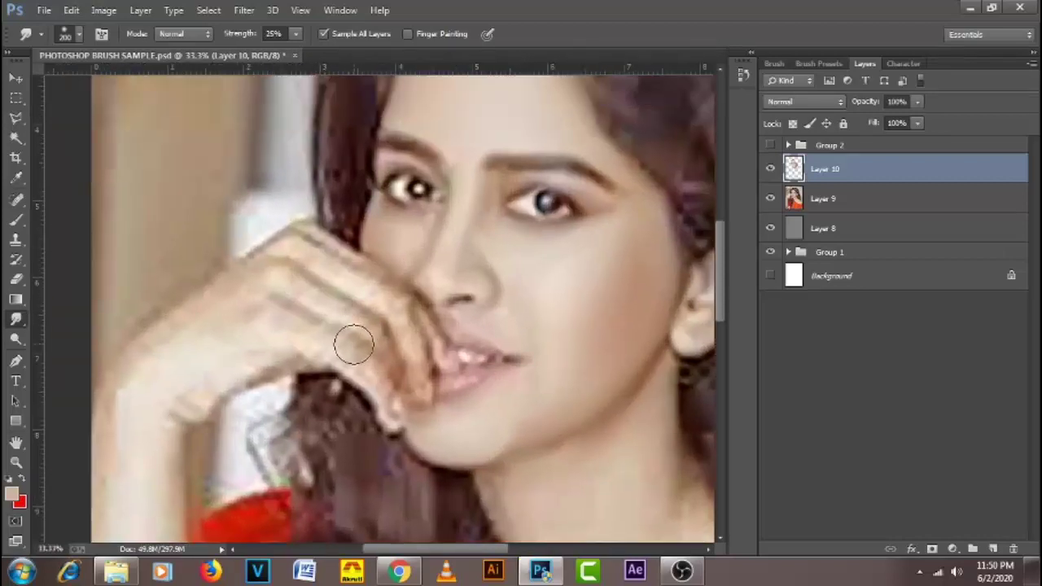
key(r)
mouse_move(252, 373)
mouse_down()
mouse_move(245, 317)
mouse_move(256, 265)
mouse_up()
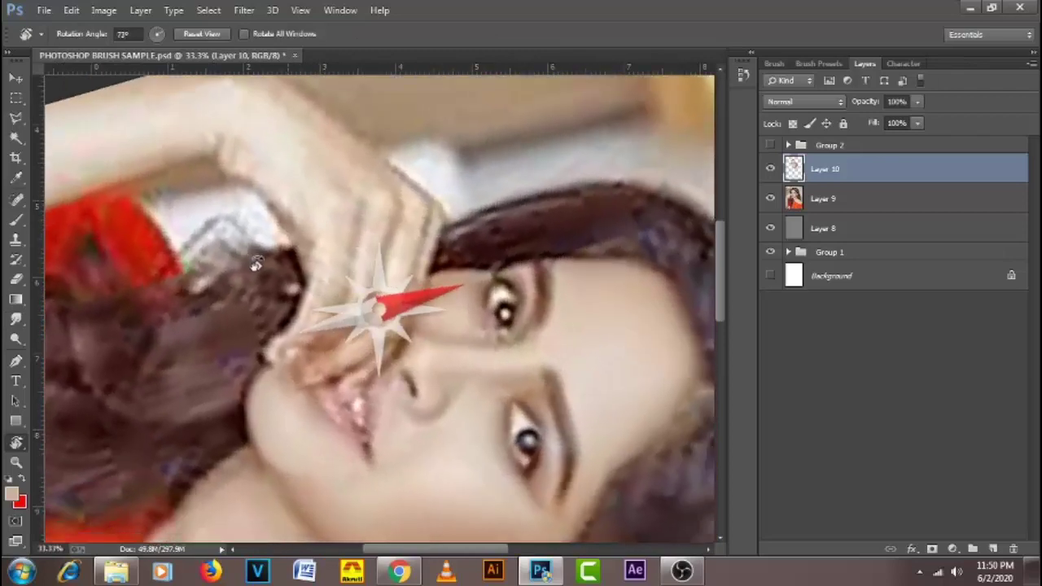
drag(437, 290, 426, 328)
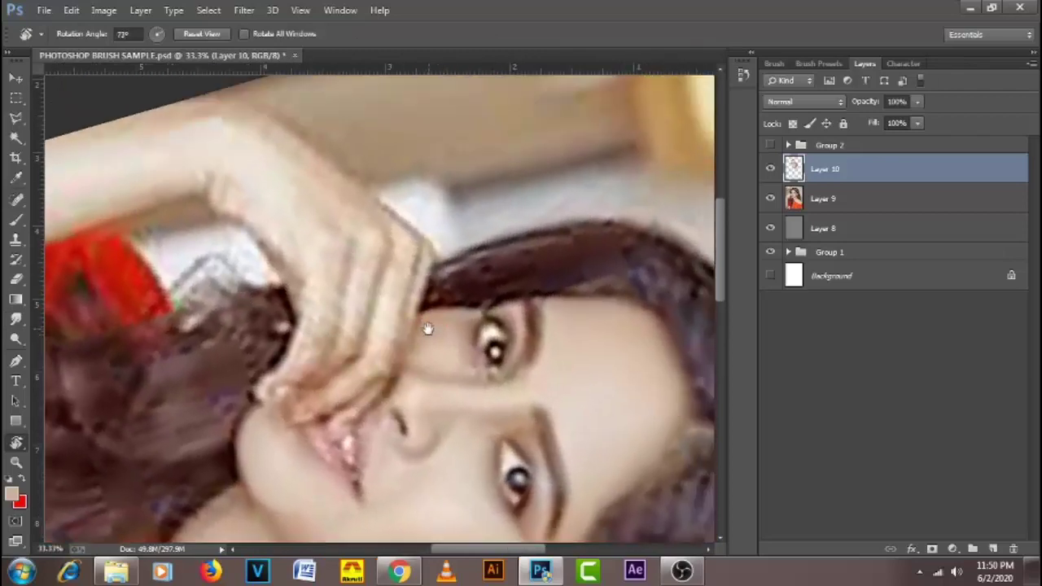
click(17, 321)
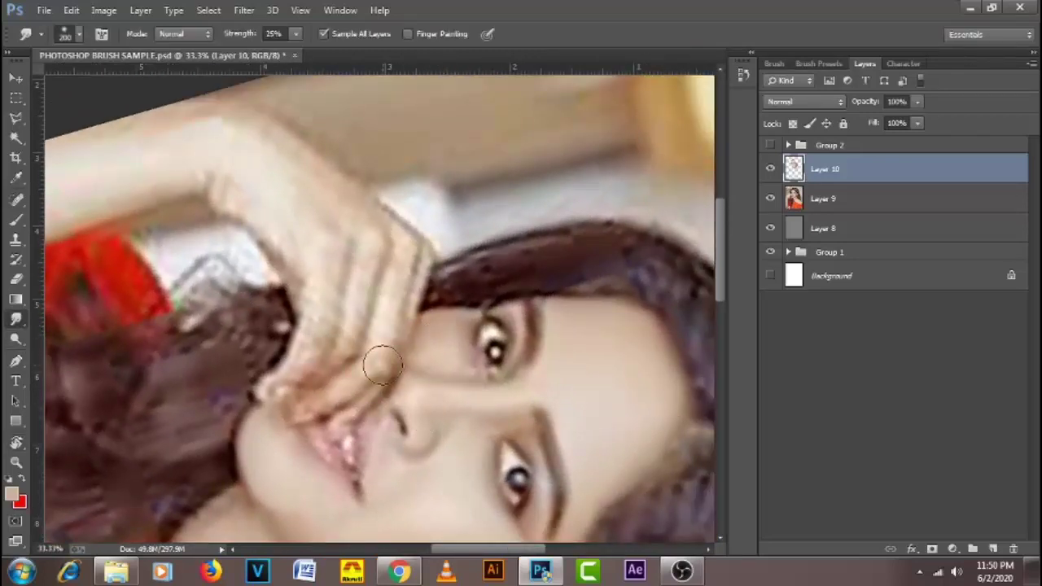
- Reduce the Smudge brush to 80 px, set its strength to 40% and trace along the direction of the fingers
key(bracketleft)
key(bracketleft)
key(bracketleft)
key(bracketleft)
key(bracketleft)
key(4)
key(5)
drag(365, 278, 348, 326)
drag(374, 253, 345, 335)
mouse_move(361, 286)
mouse_down()
mouse_move(332, 313)
mouse_move(366, 326)
mouse_up()
- Add two new layers above Layer 10, labelling the first one red and the second one orange
click(994, 550)
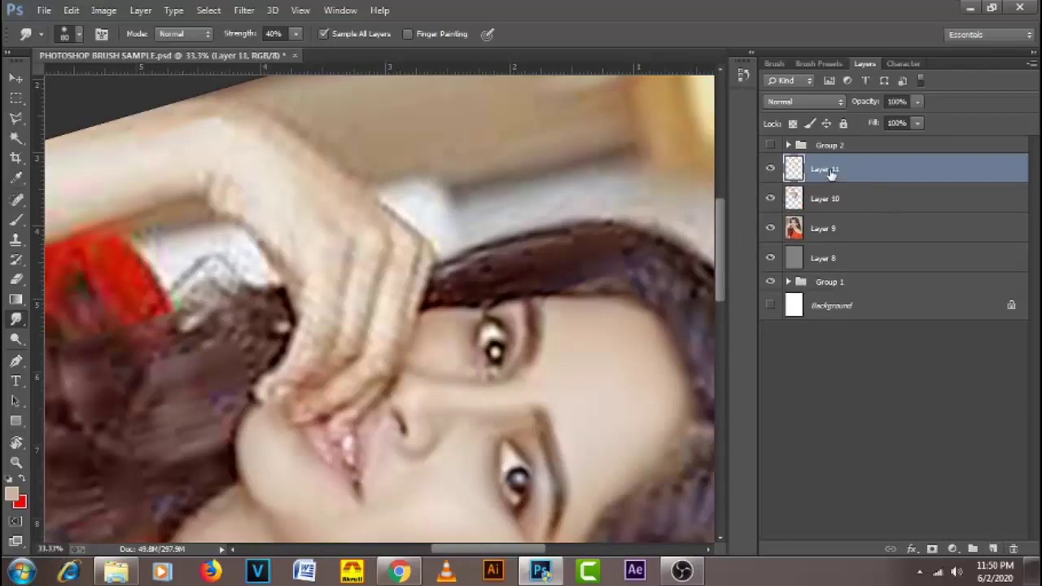
right_click(832, 172)
click(605, 502)
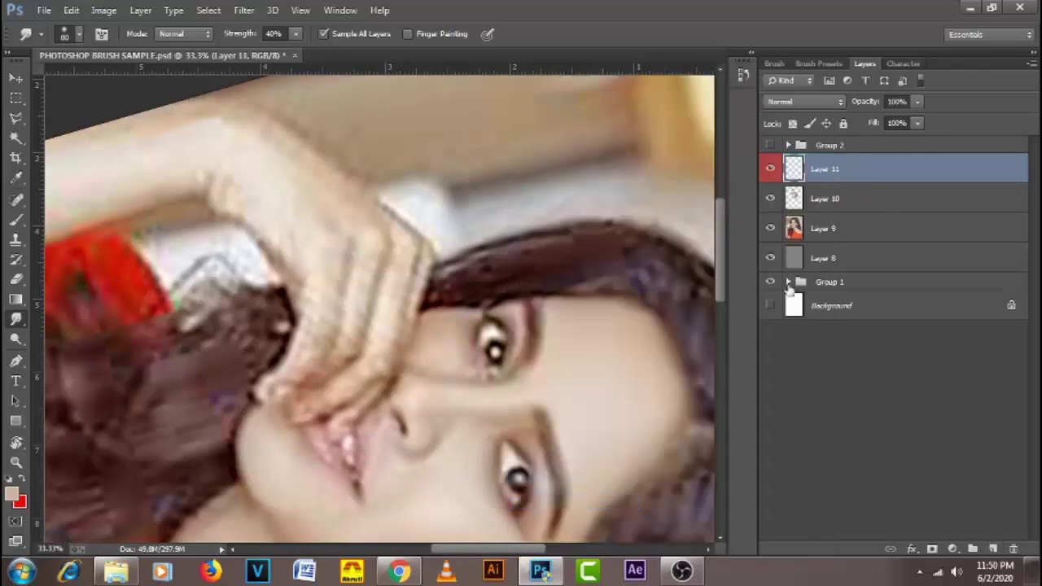
click(994, 550)
right_click(853, 171)
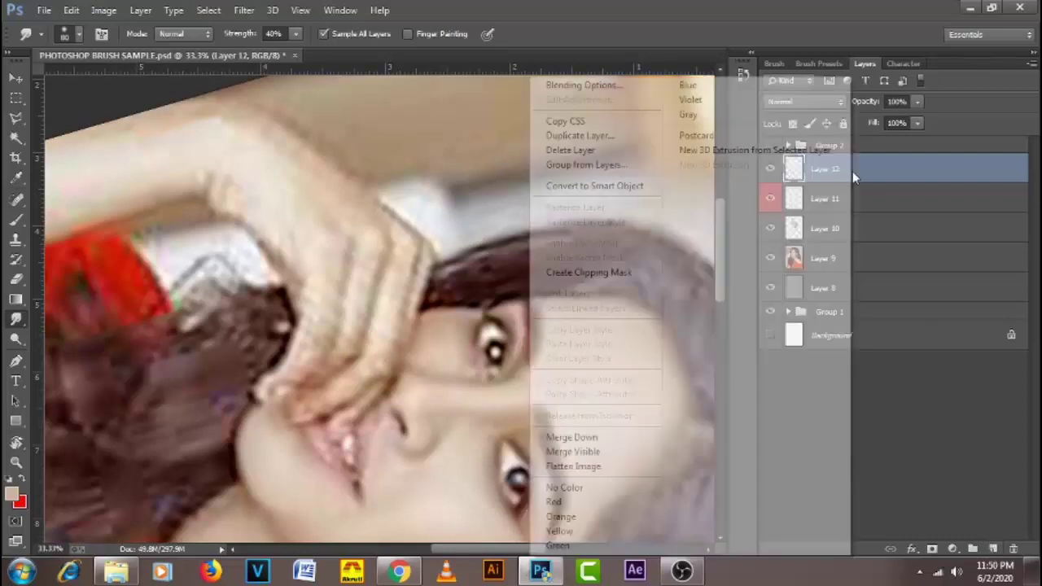
click(627, 516)
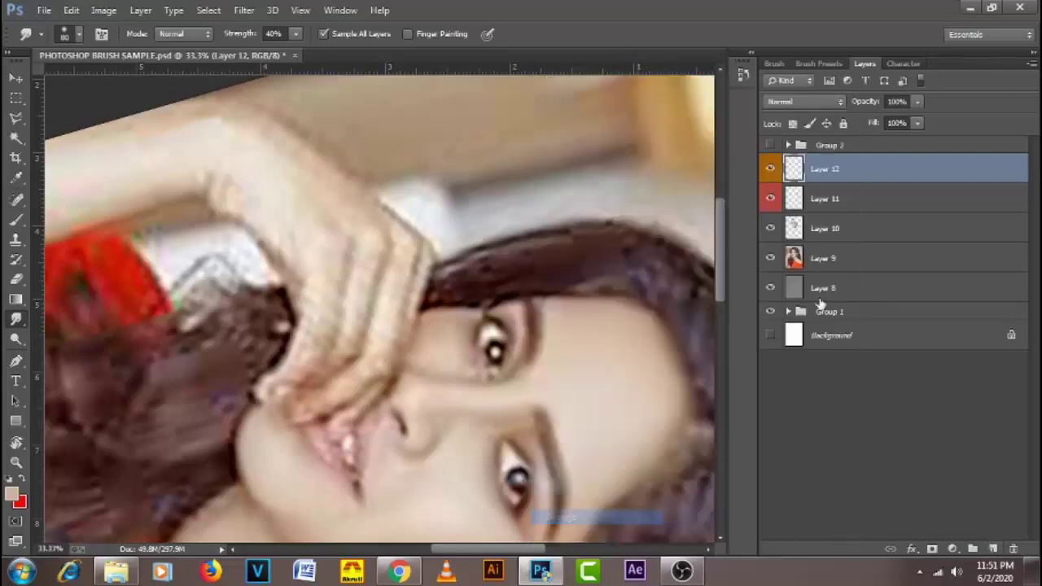
- Hide Layer 12 and smooth the fingers on Layer 11 with the Smudge tool at 40% strength, using a brush of about 80 px
click(770, 169)
click(836, 202)
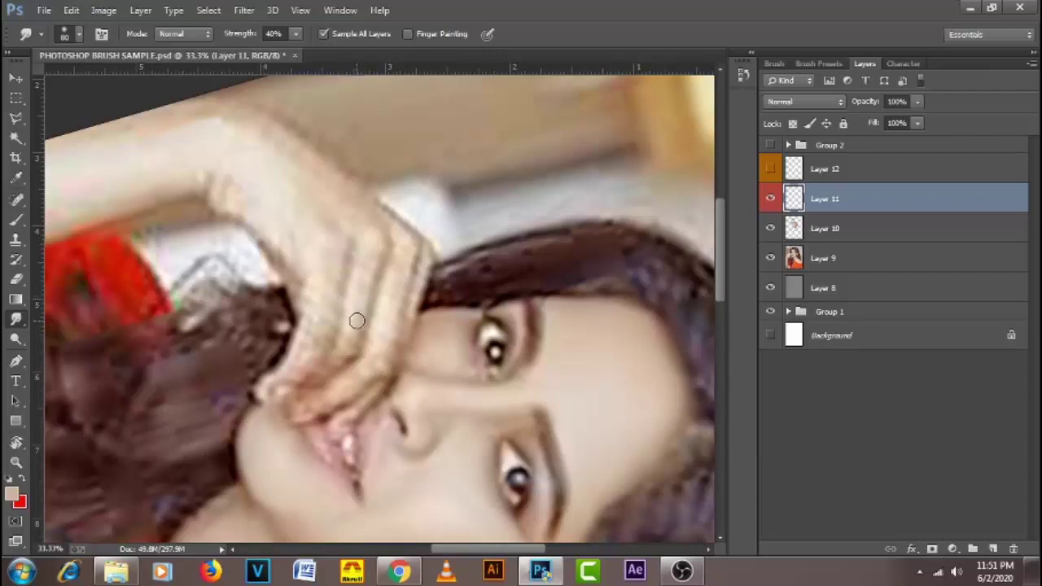
key(bracketright)
key(bracketright)
key(bracketright)
key(bracketright)
key(bracketright)
key(bracketleft)
key(bracketleft)
key(bracketleft)
drag(353, 319, 315, 378)
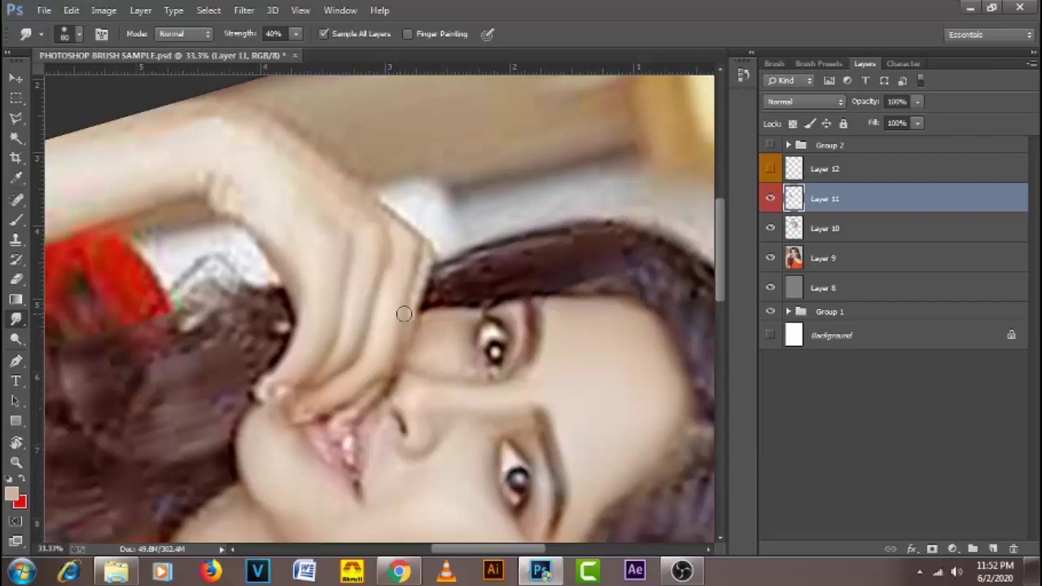
- Hide the red Layer 11, then show and select the orange Layer 12
click(770, 200)
click(770, 169)
click(801, 176)
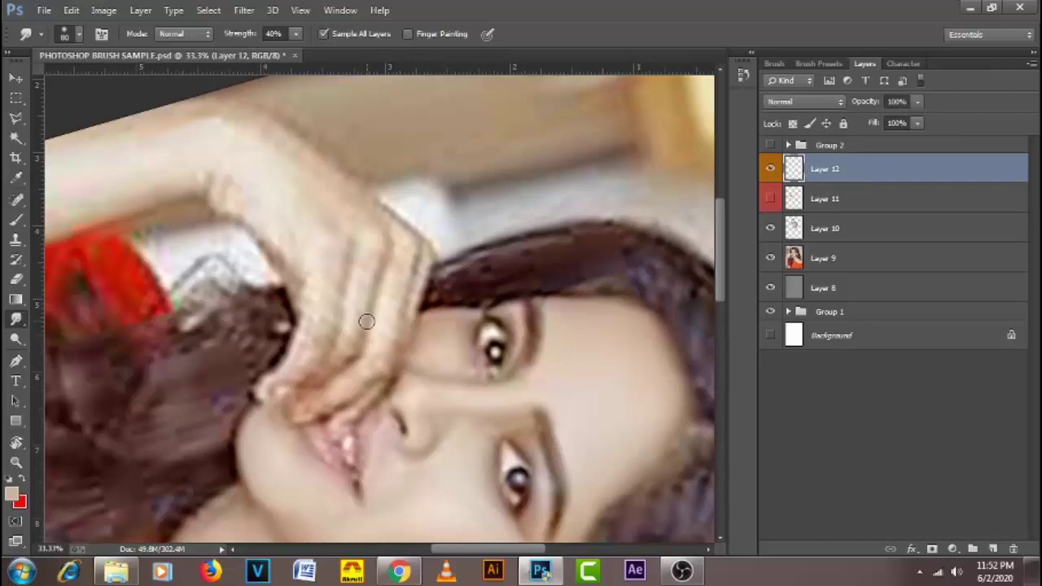
- Smooth the fingers lengthwise on Layer 12 with a 250 px Smudge brush at 60% strength
key(bracketright)
key(bracketright)
key(bracketright)
key(bracketright)
key(bracketright)
key(6)
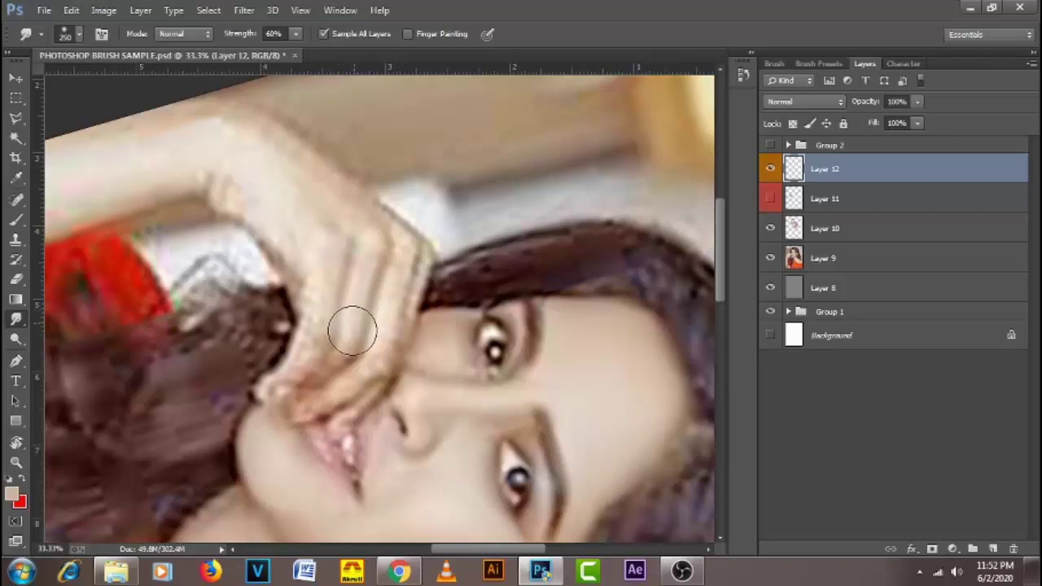
drag(352, 331, 317, 384)
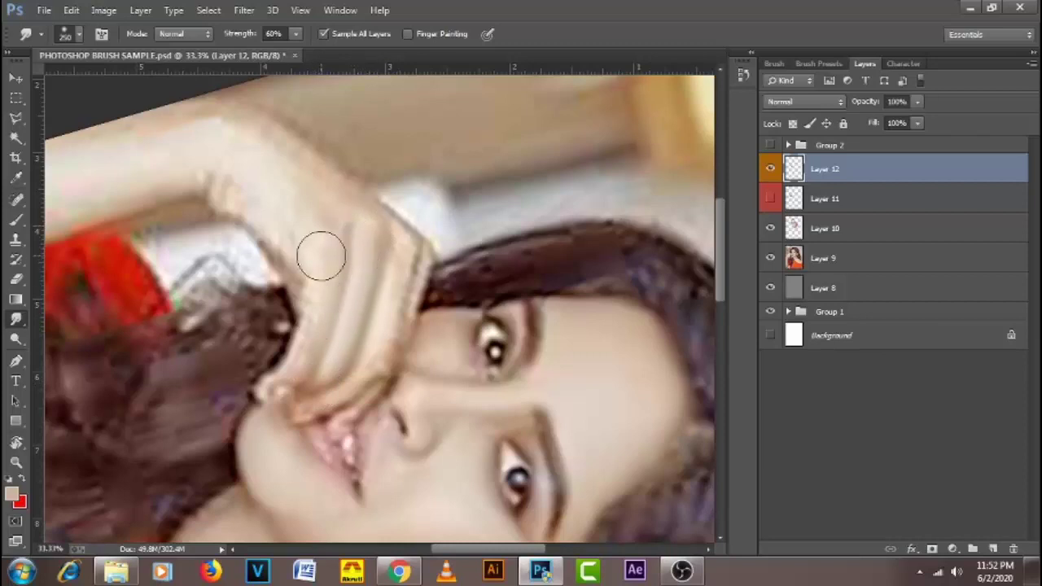
mouse_move(321, 255)
mouse_down()
mouse_move(314, 318)
mouse_move(267, 389)
mouse_up()
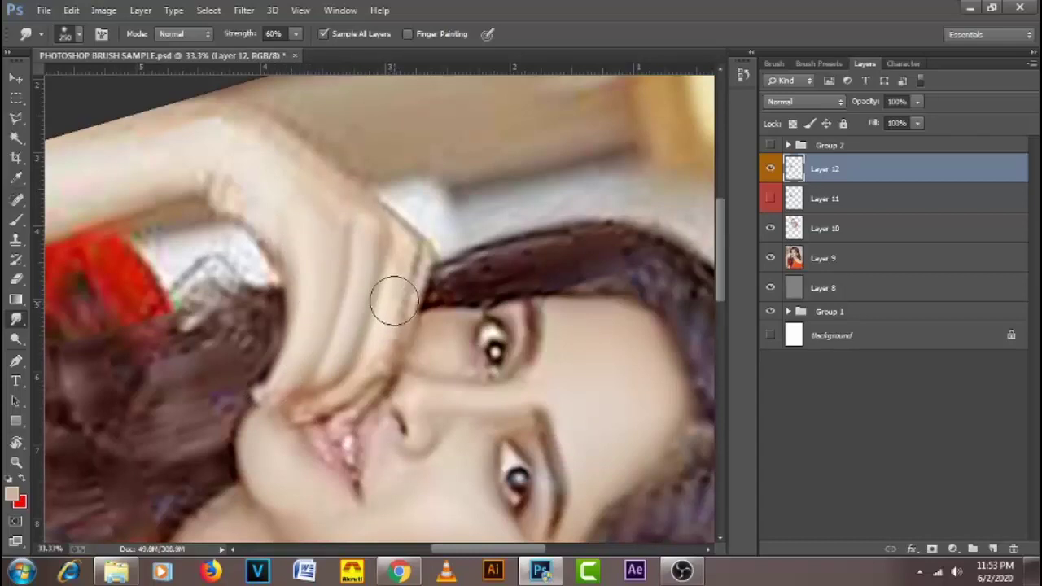
drag(394, 301, 396, 228)
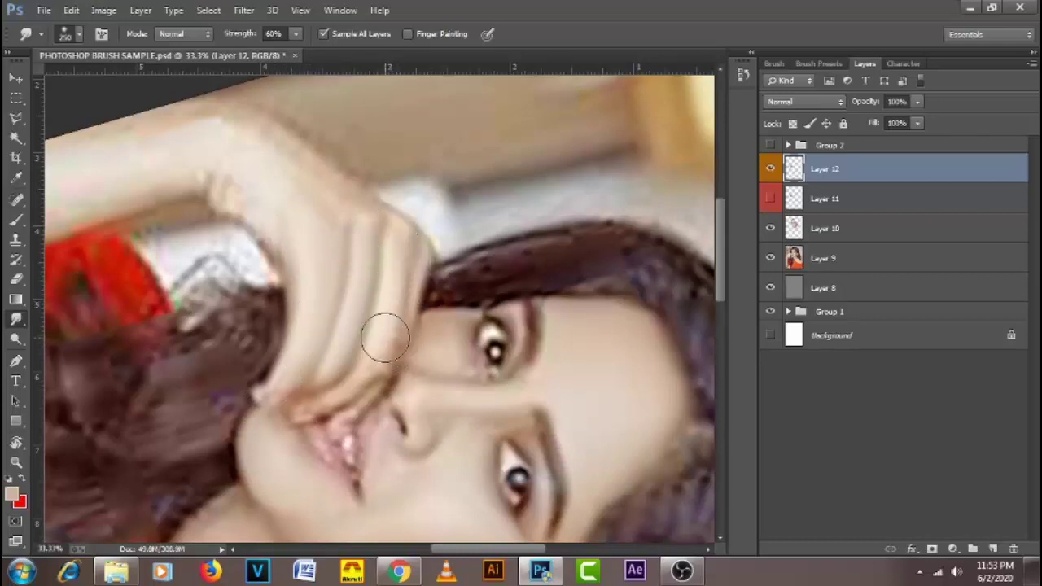
mouse_move(385, 337)
mouse_down()
mouse_move(339, 400)
mouse_move(322, 411)
mouse_move(312, 399)
mouse_up()
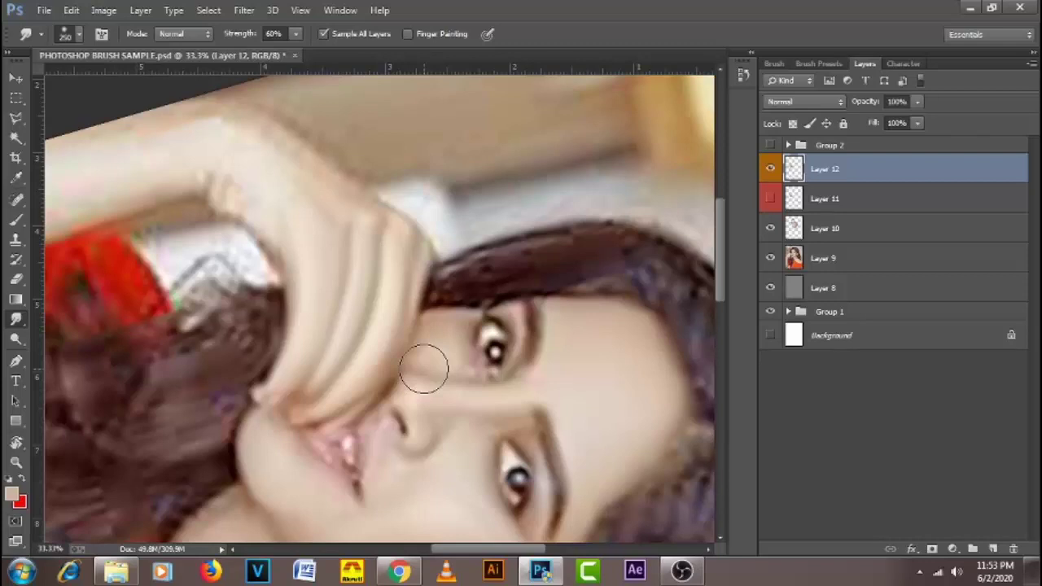
- Compare the two finger-smoothing versions by toggling Layer 12's visibility, leaving the orange layer hidden and the red Layer 11 shown
click(770, 169)
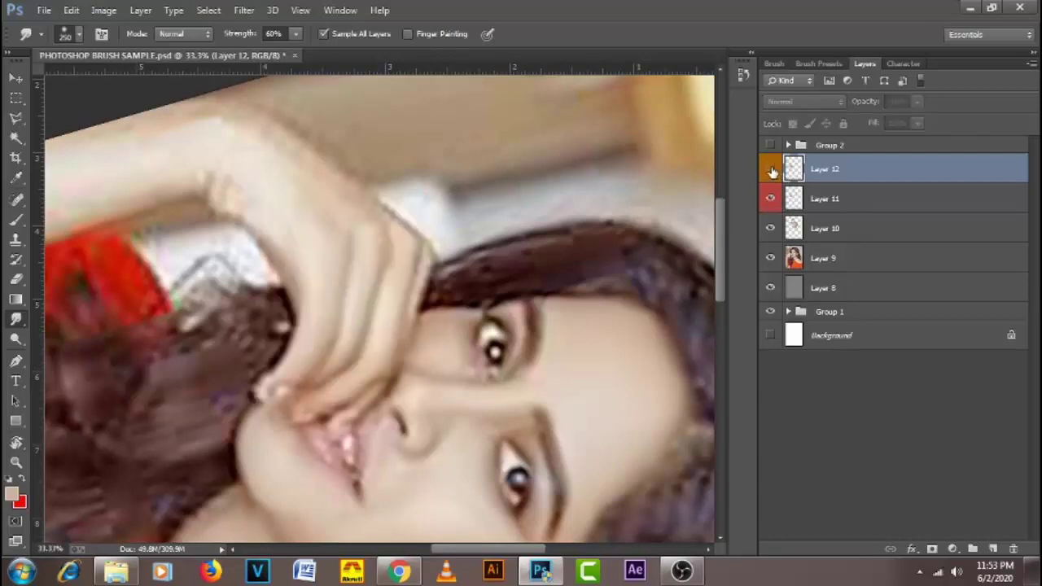
click(771, 170)
click(772, 170)
click(772, 170)
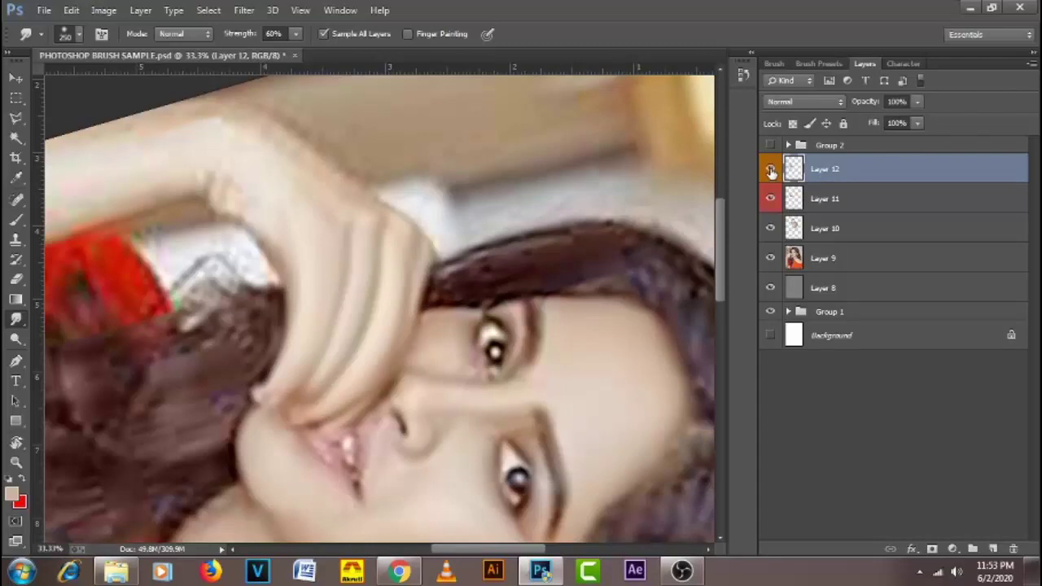
click(772, 170)
click(772, 170)
click(772, 170)
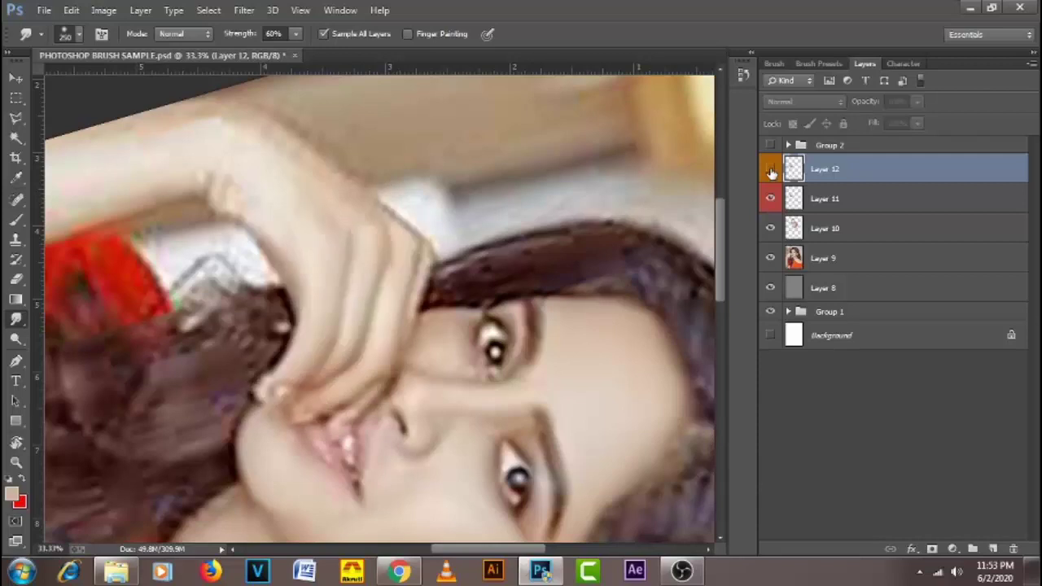
- Smooth the back of the hand on Layer 11 with the Smudge tool at 40% strength, using a brush of 90 to 125 px
click(825, 198)
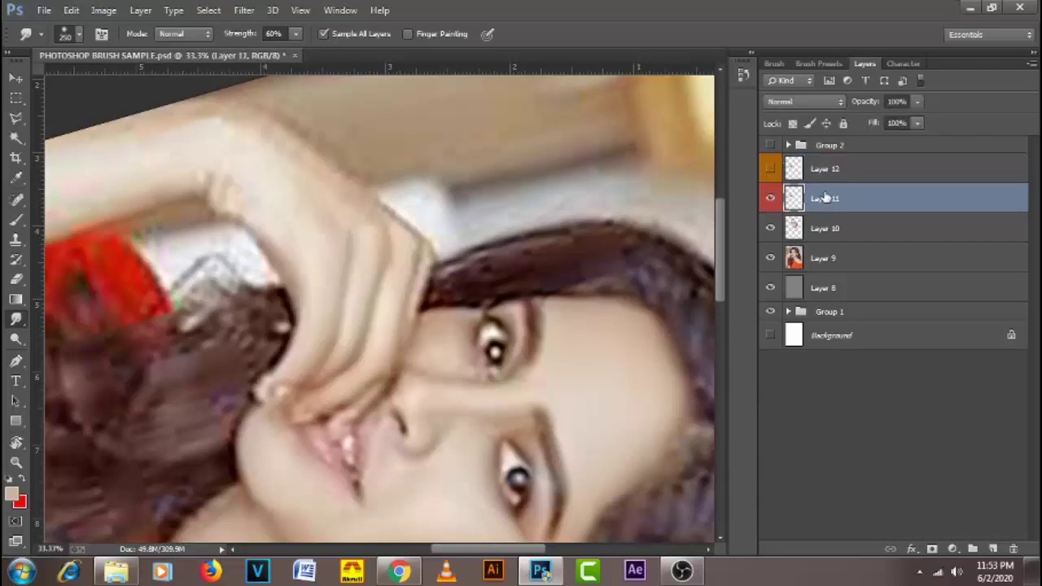
key(r)
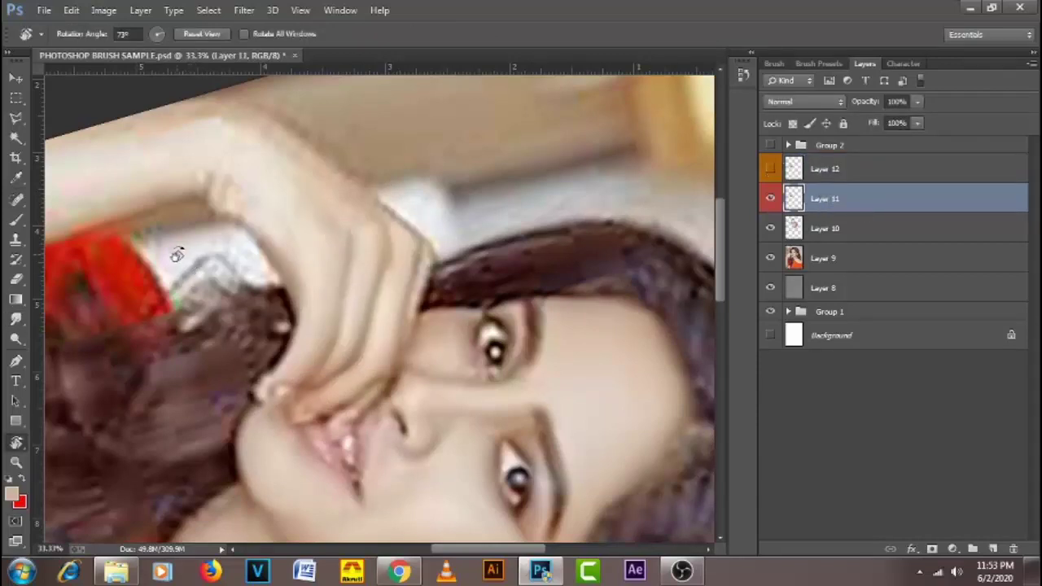
drag(175, 251, 251, 461)
drag(276, 353, 307, 296)
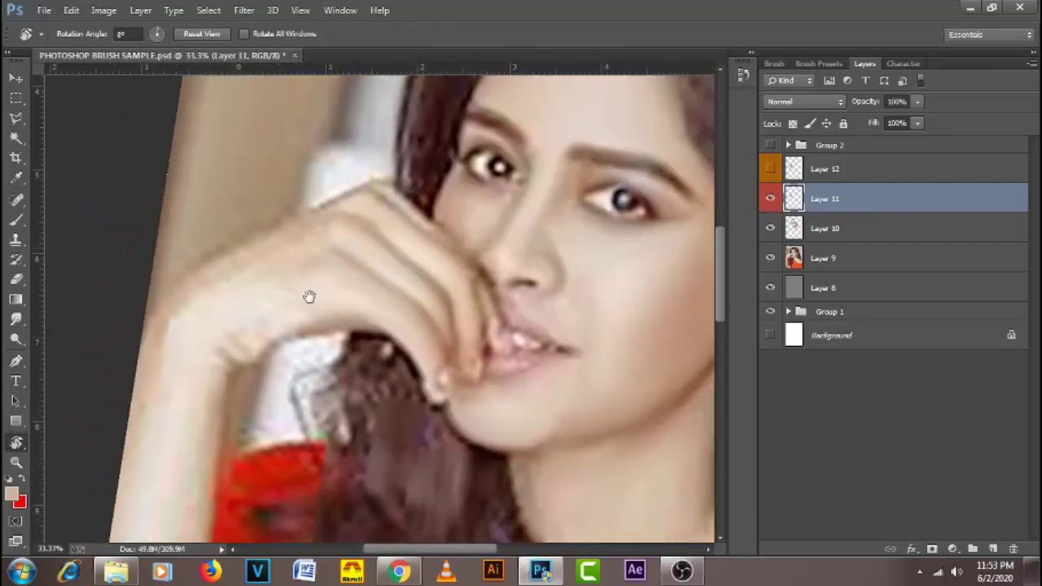
click(18, 320)
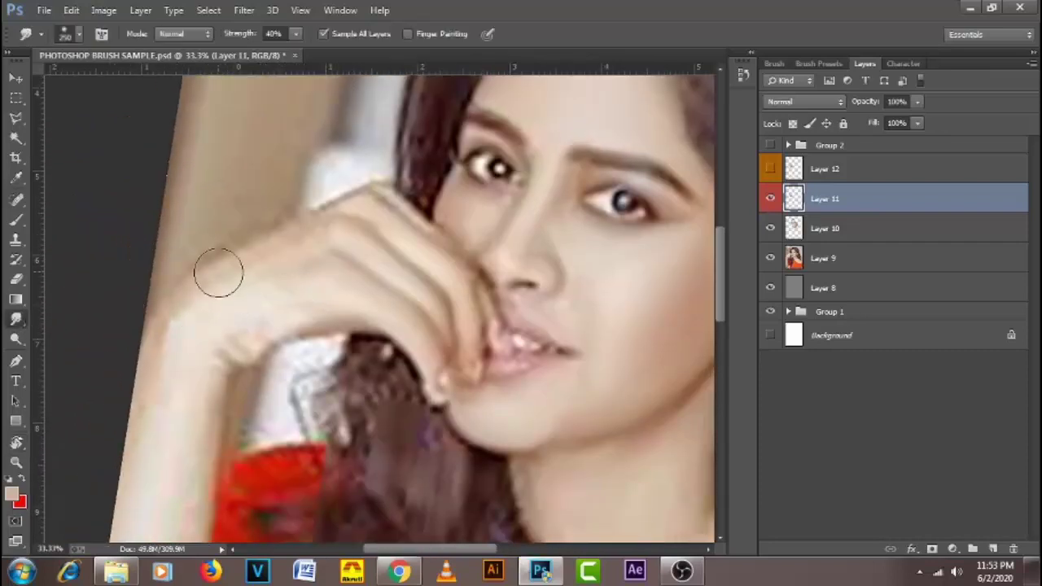
key(bracketleft)
key(bracketright)
key(bracketleft)
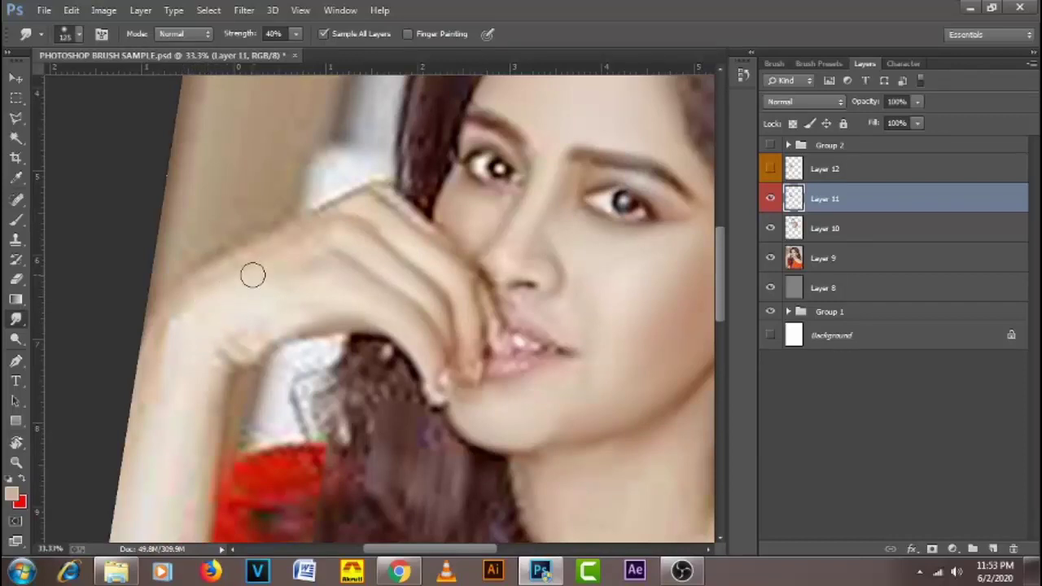
key(bracketleft)
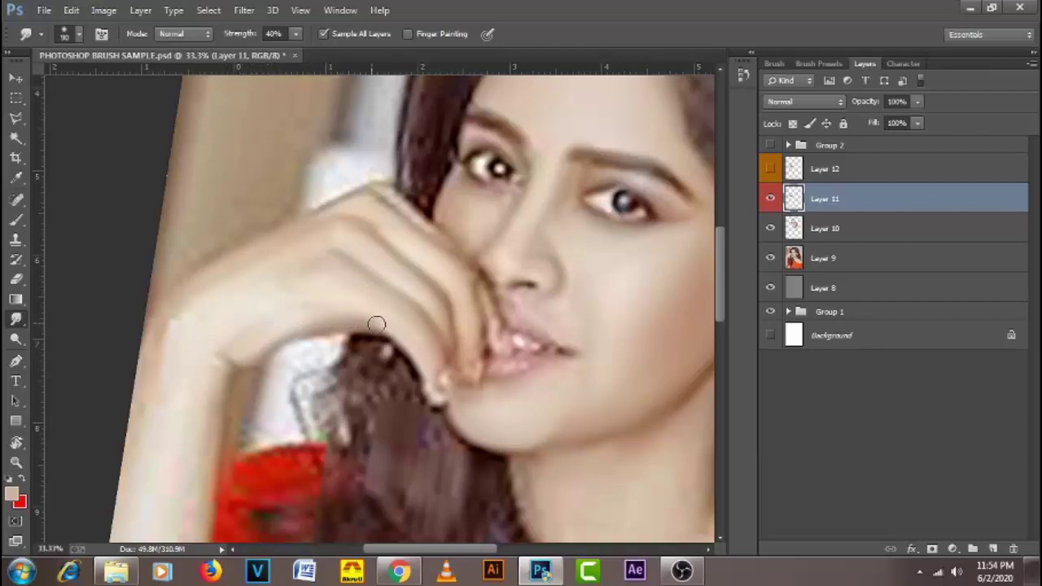
- Blend the lower part of the hand and the wrist on Layer 11, enlarging the Smudge brush to 150 px
key(bracketright)
key(bracketright)
key(bracketright)
key(bracketleft)
key(bracketleft)
key(bracketright)
key(bracketright)
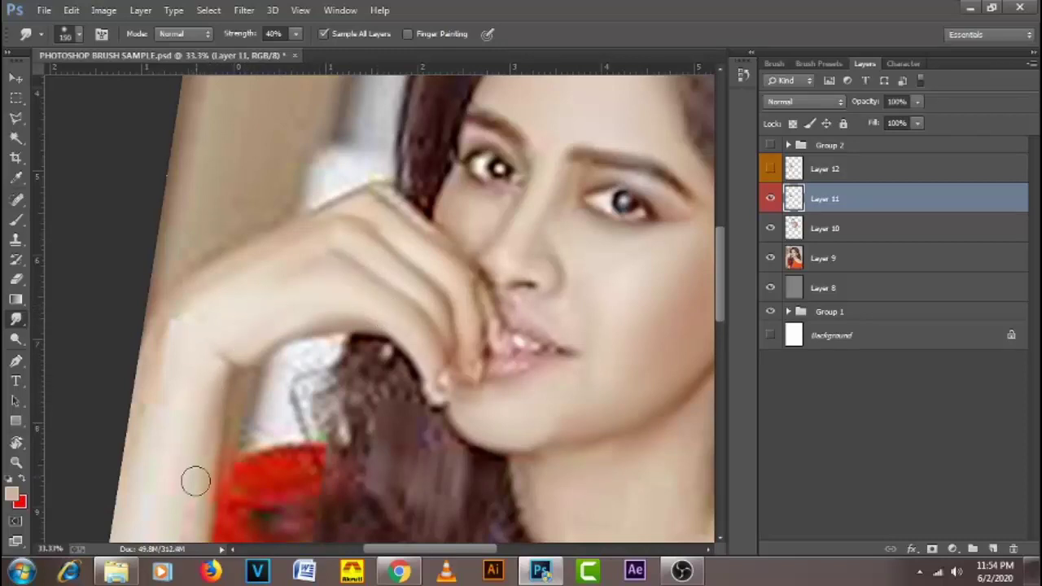
- Smooth the forearm below the wrist on Layer 11 with the Smudge brush between 125 and 200 px
key(bracketleft)
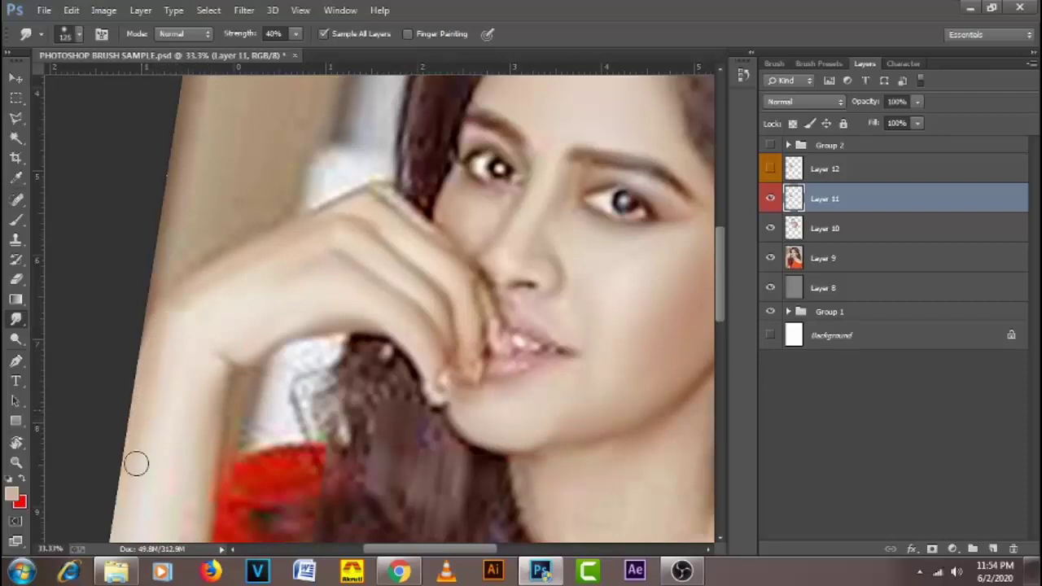
key(bracketright)
key(bracketright)
key(bracketleft)
key(bracketright)
key(bracketright)
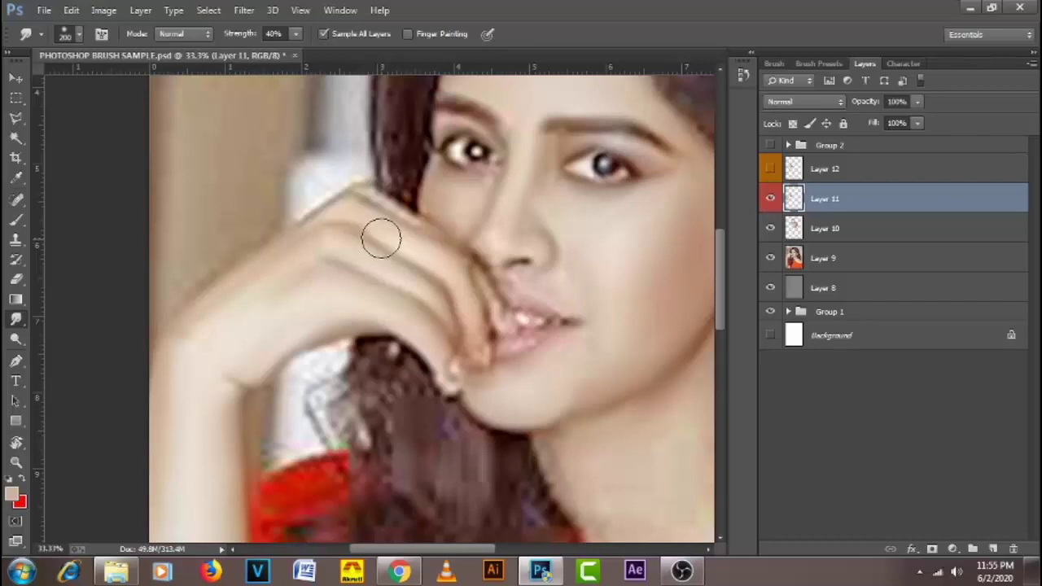
- Switch to the RK - PHOTOSHOP BRUSH folder in Windows Explorer, highlight every brush file except BRUSH SAMPLE2, and clear the selection
click(116, 571)
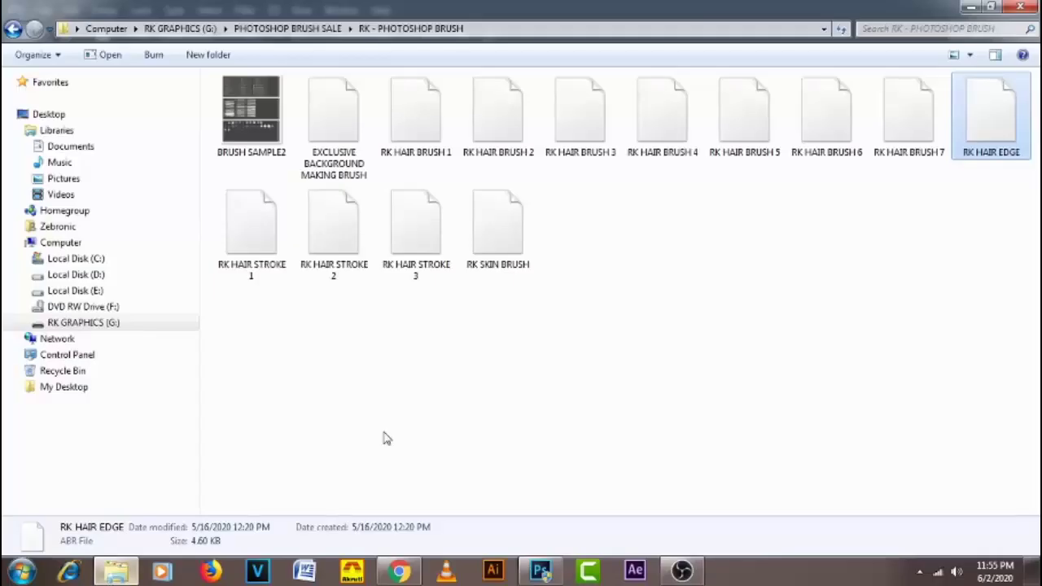
key(ctrl+a)
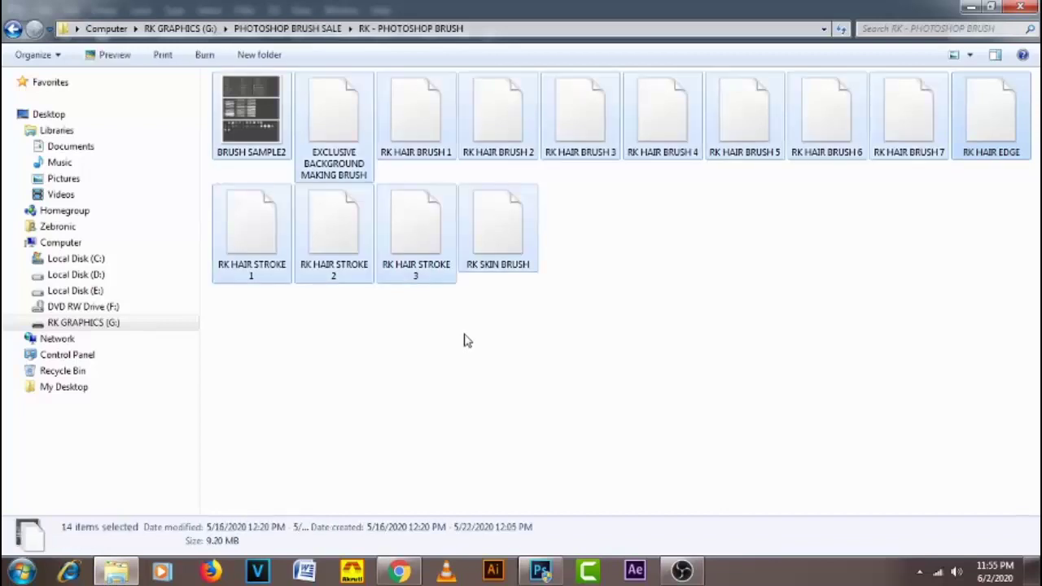
ctrl+click(261, 138)
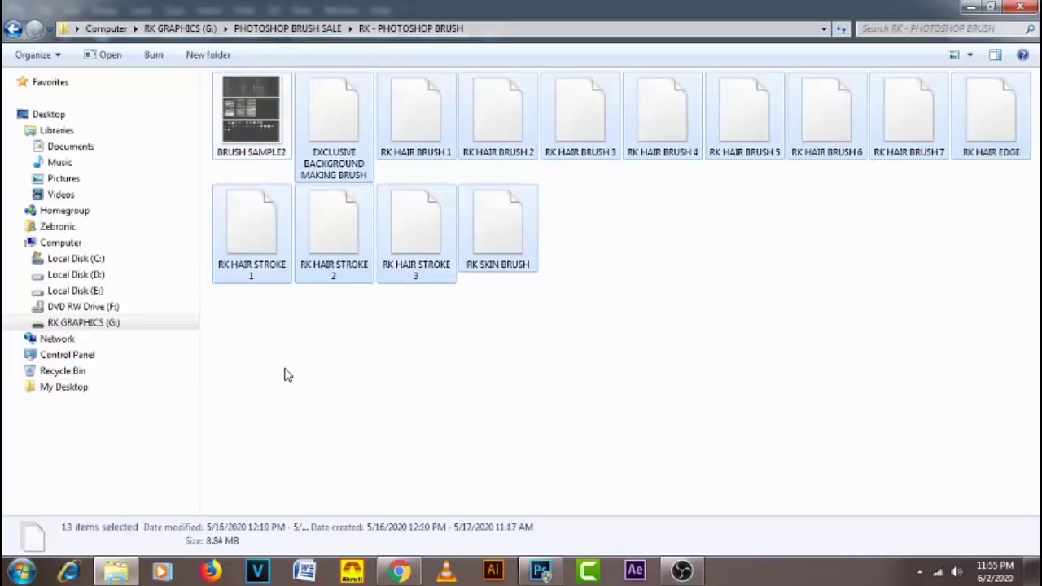
click(474, 308)
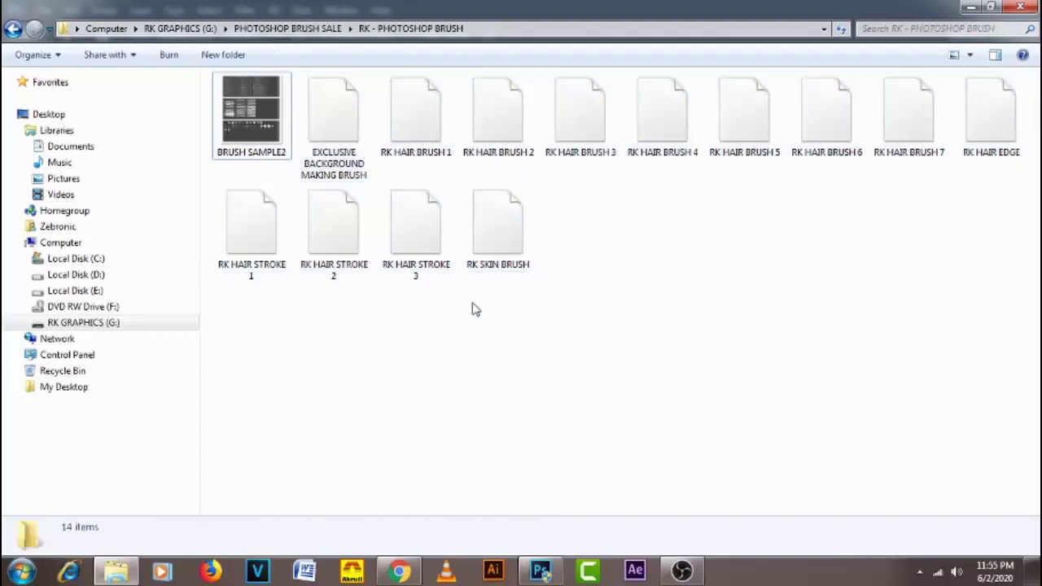
- Open the BRUSH SAMPLE2 image, examine its brush names, strokes and tip shapes at different magnifications, and close it
double_click(262, 127)
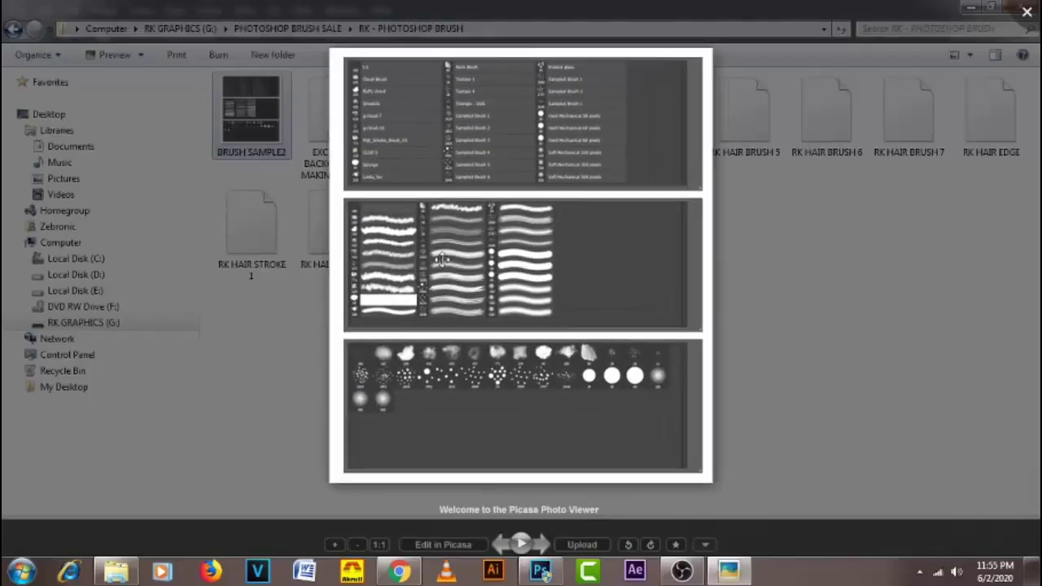
scroll(500, 300, up, 2)
drag(481, 158, 477, 337)
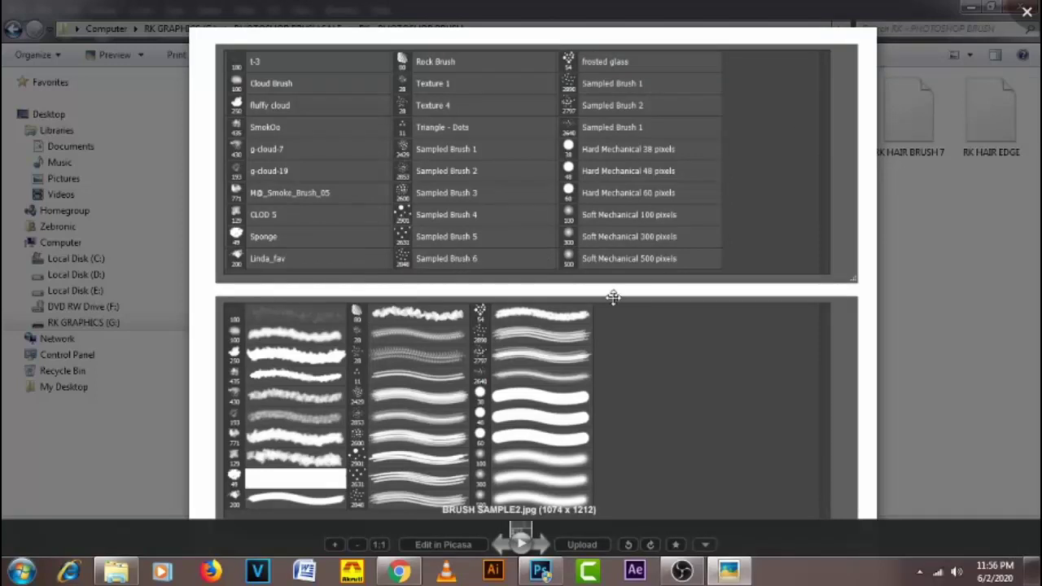
scroll(611, 296, down, 4)
drag(602, 426, 561, 314)
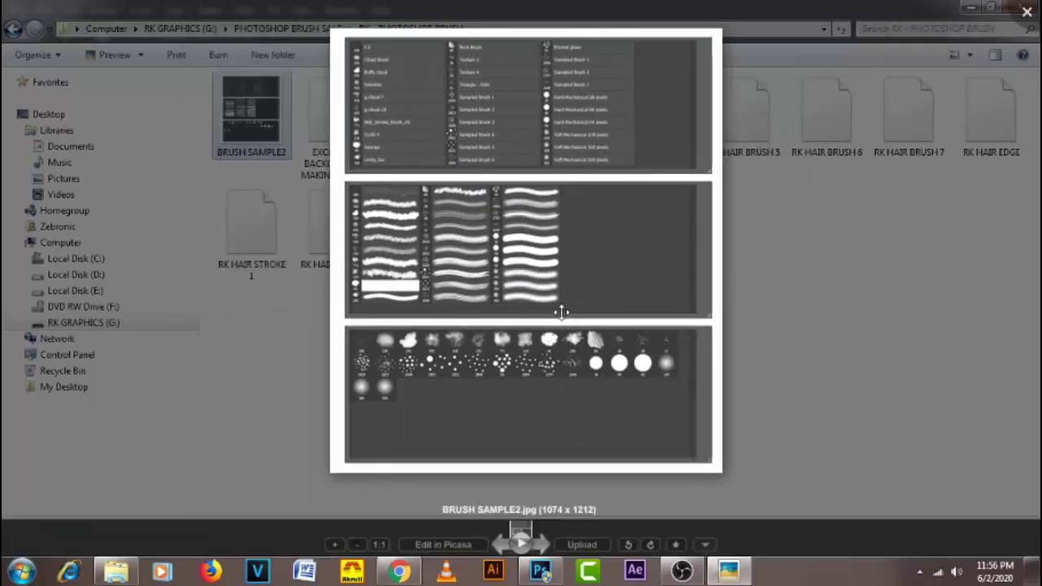
scroll(509, 119, up, 3)
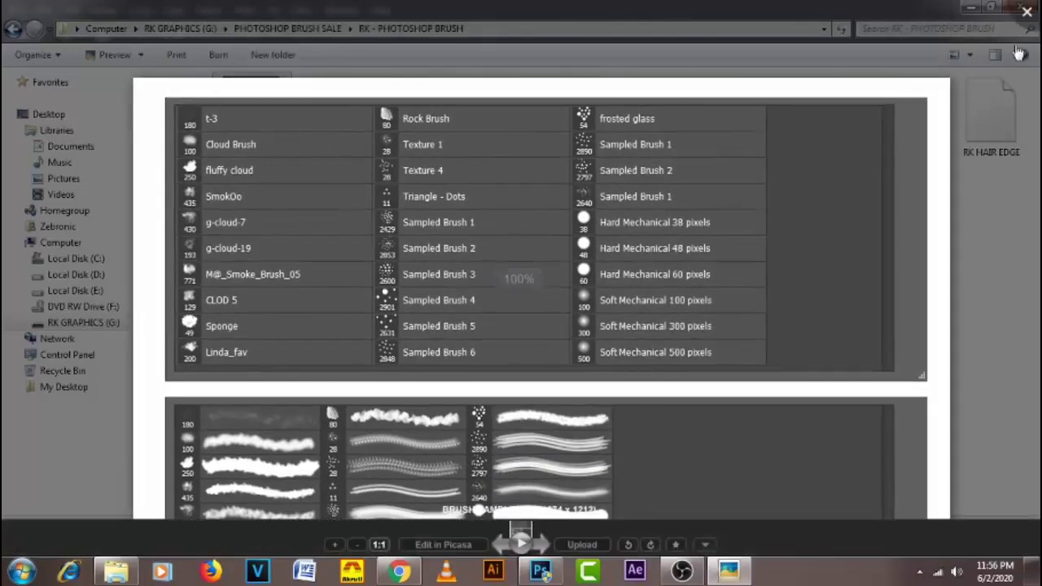
click(1027, 11)
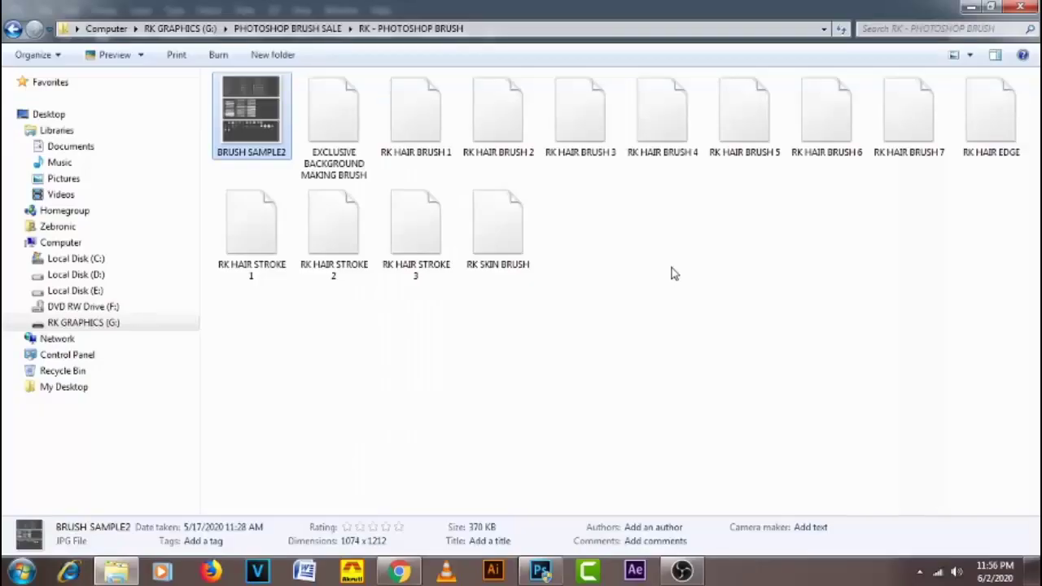
- Return to the portrait in Photoshop and collapse the panel dock to icons for a wider canvas
click(540, 571)
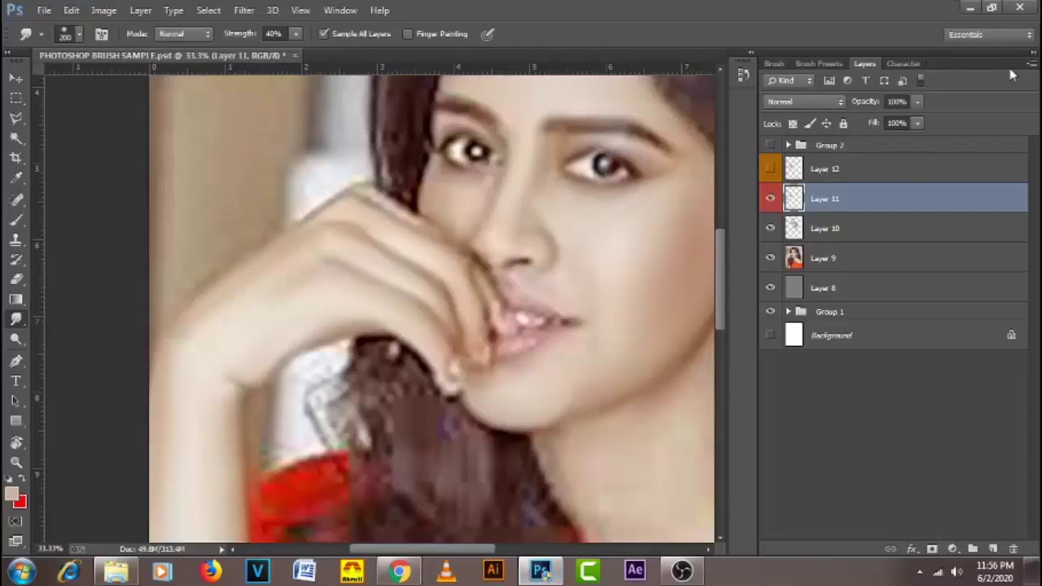
click(1032, 53)
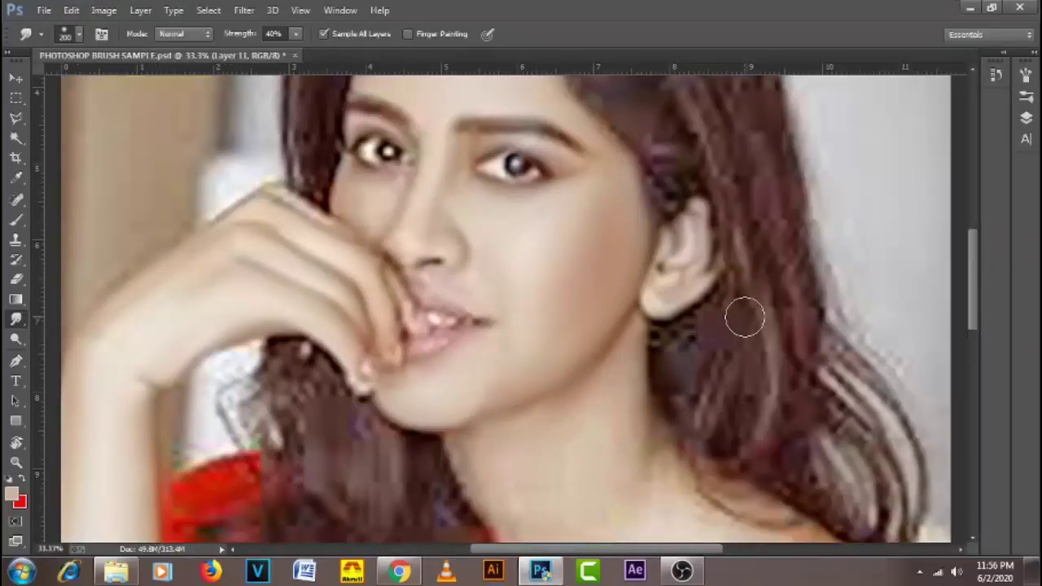